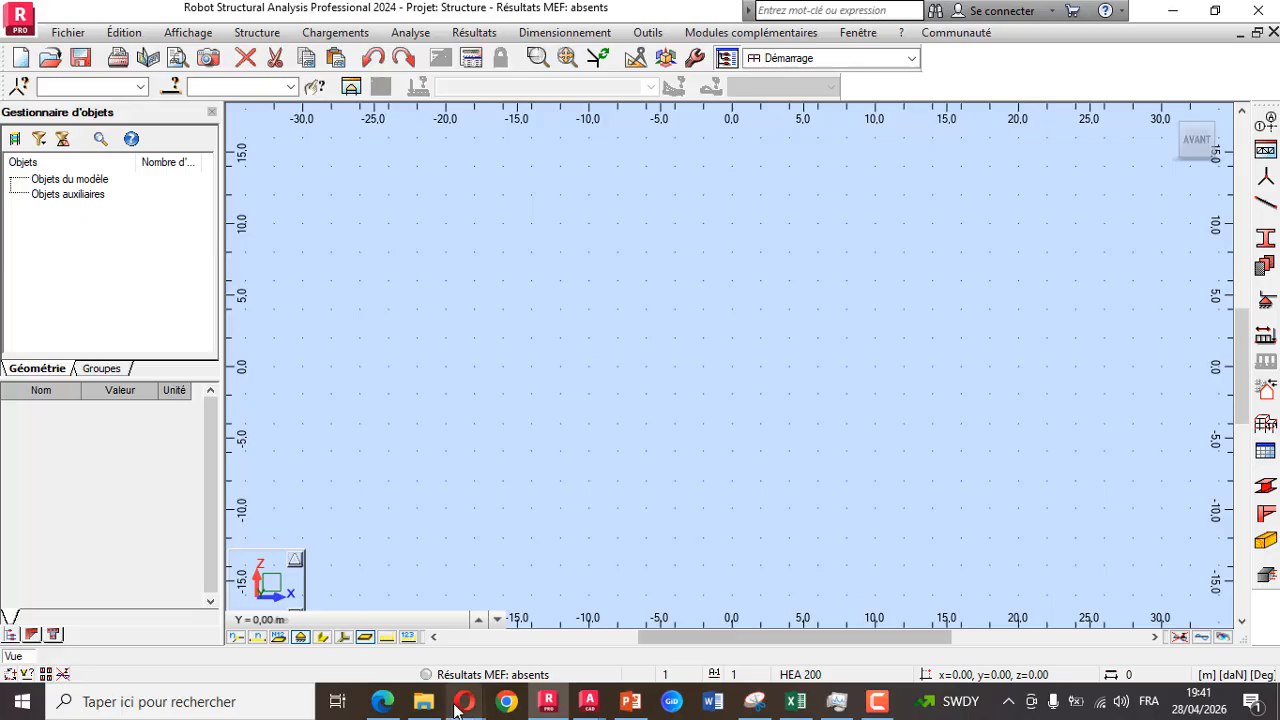
Open the structure type selection for the empty project
{"action": "mouse_move", "coordinate": [462, 704]}
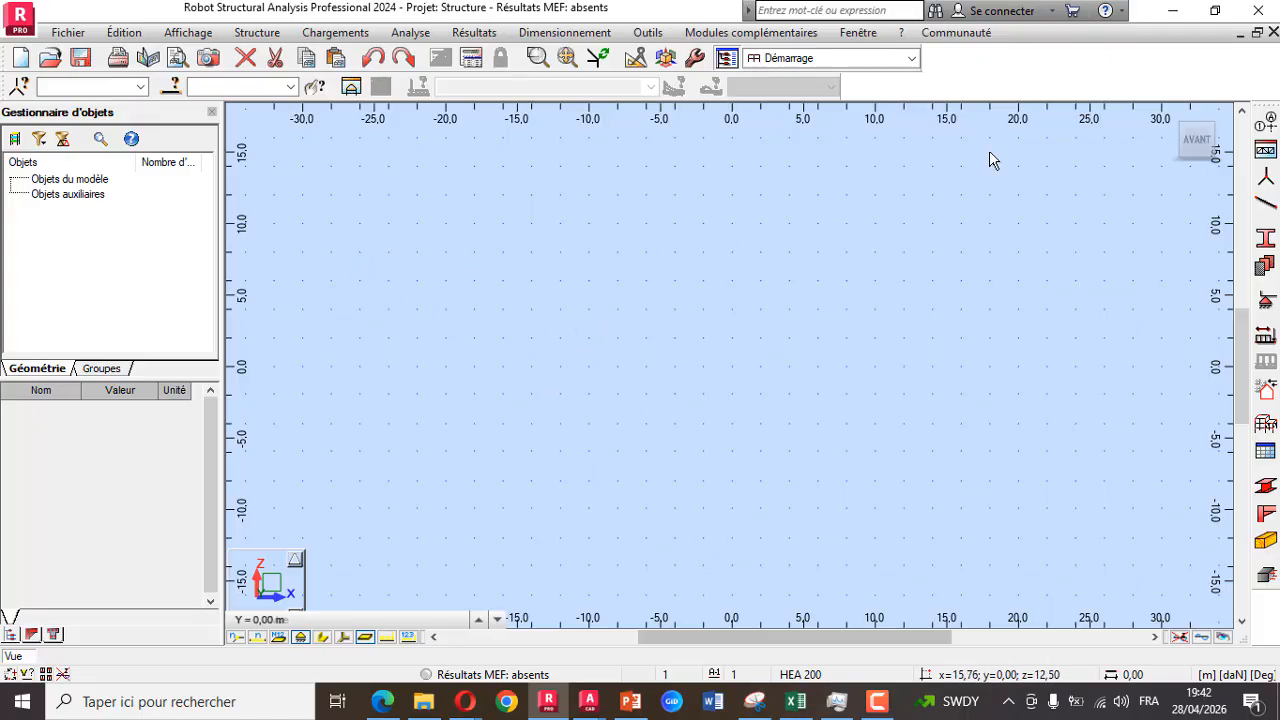
{"action": "left_click", "coordinate": [68, 32]}
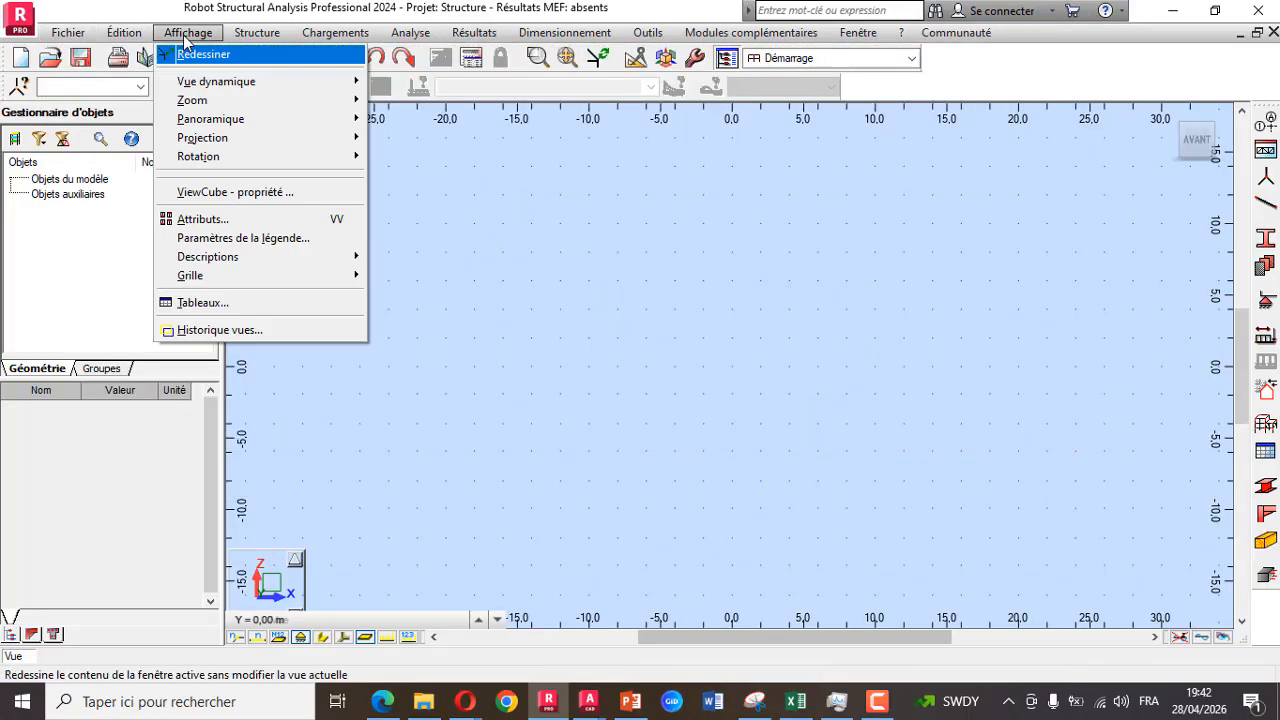
{"action": "mouse_move", "coordinate": [263, 38]}
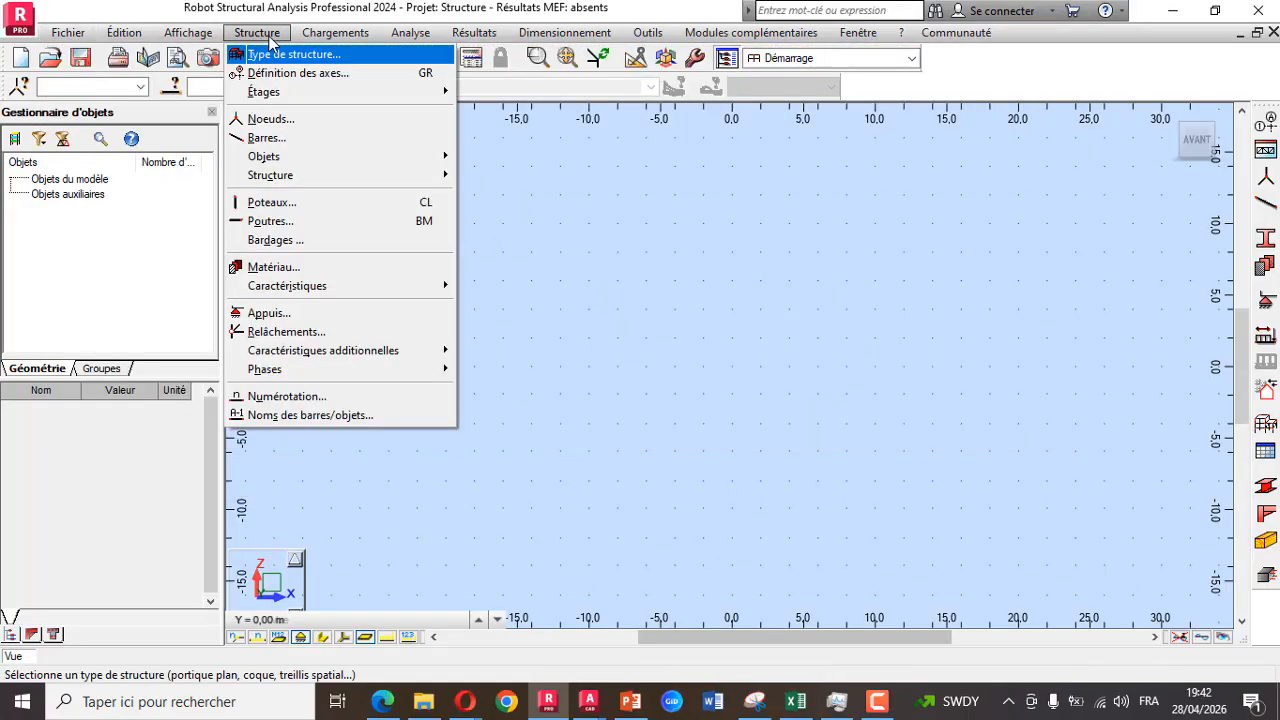
{"action": "left_click", "coordinate": [268, 57]}
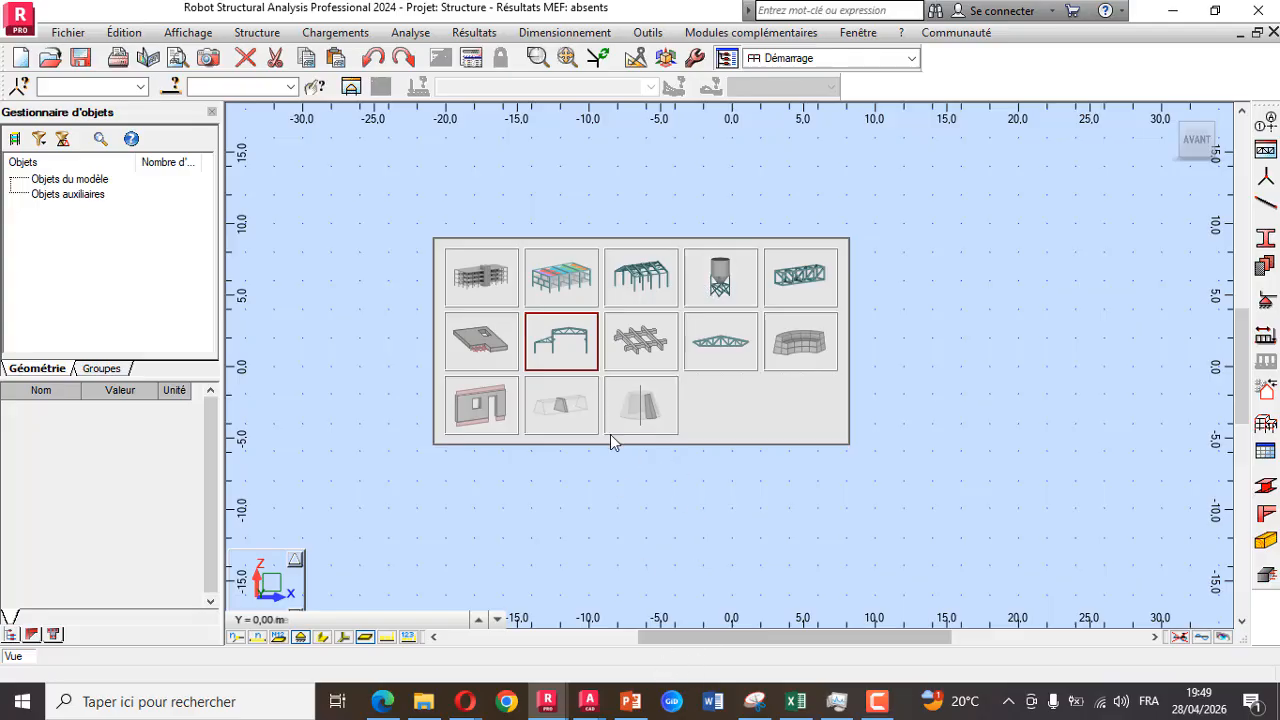
Switch to AutoCAD in full screen and examine the portal frame section and long-pan elevations in the PORTIQUE drawing
{"action": "mouse_move", "coordinate": [570, 708]}
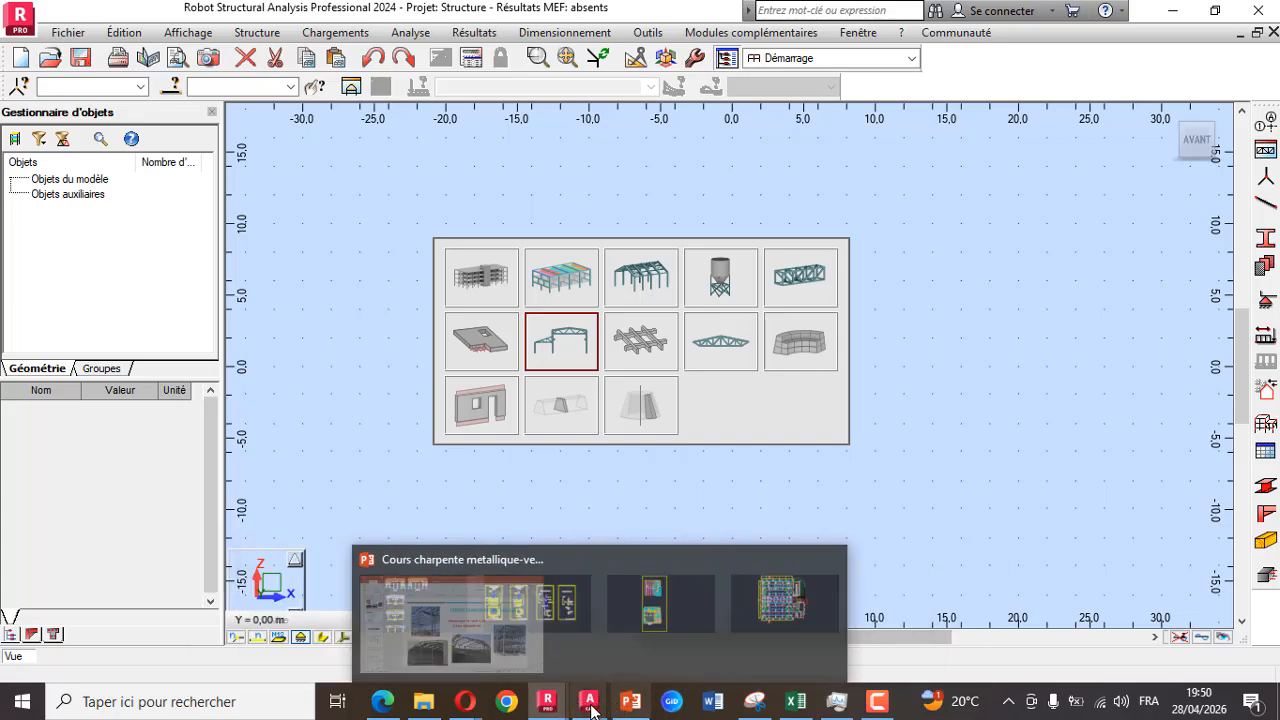
{"action": "left_click", "coordinate": [589, 707]}
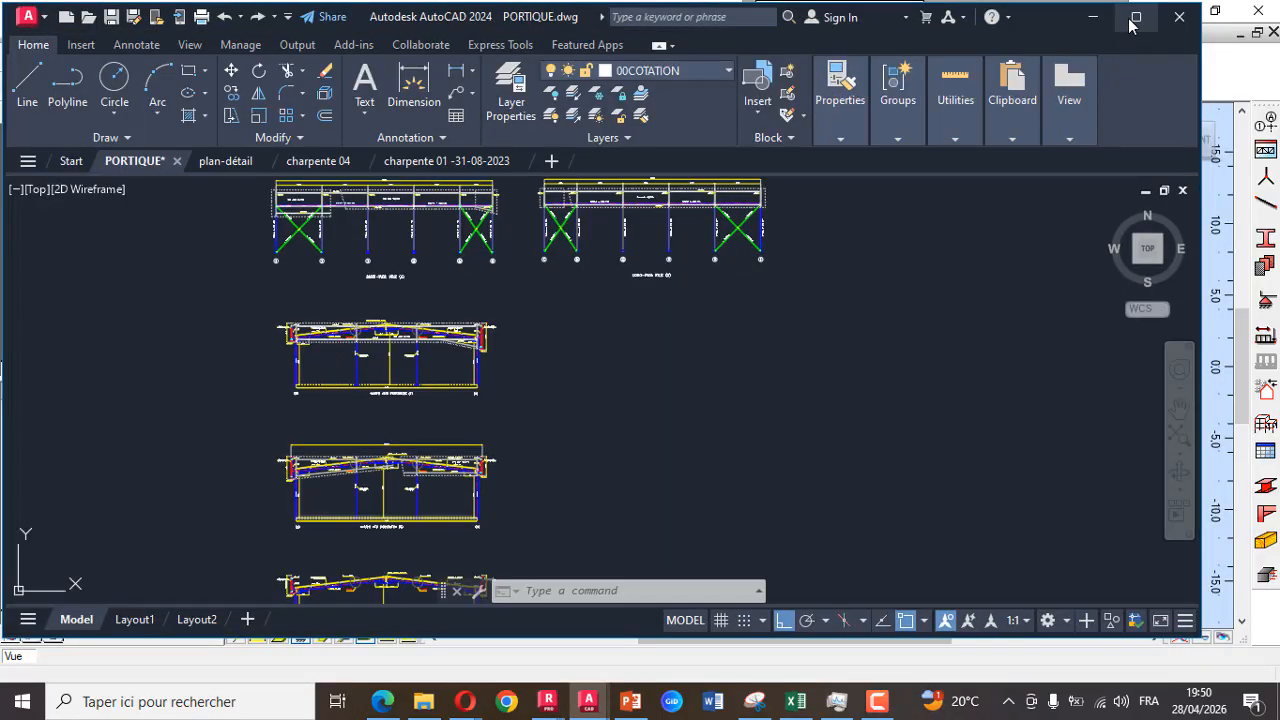
{"action": "left_click", "coordinate": [1136, 14]}
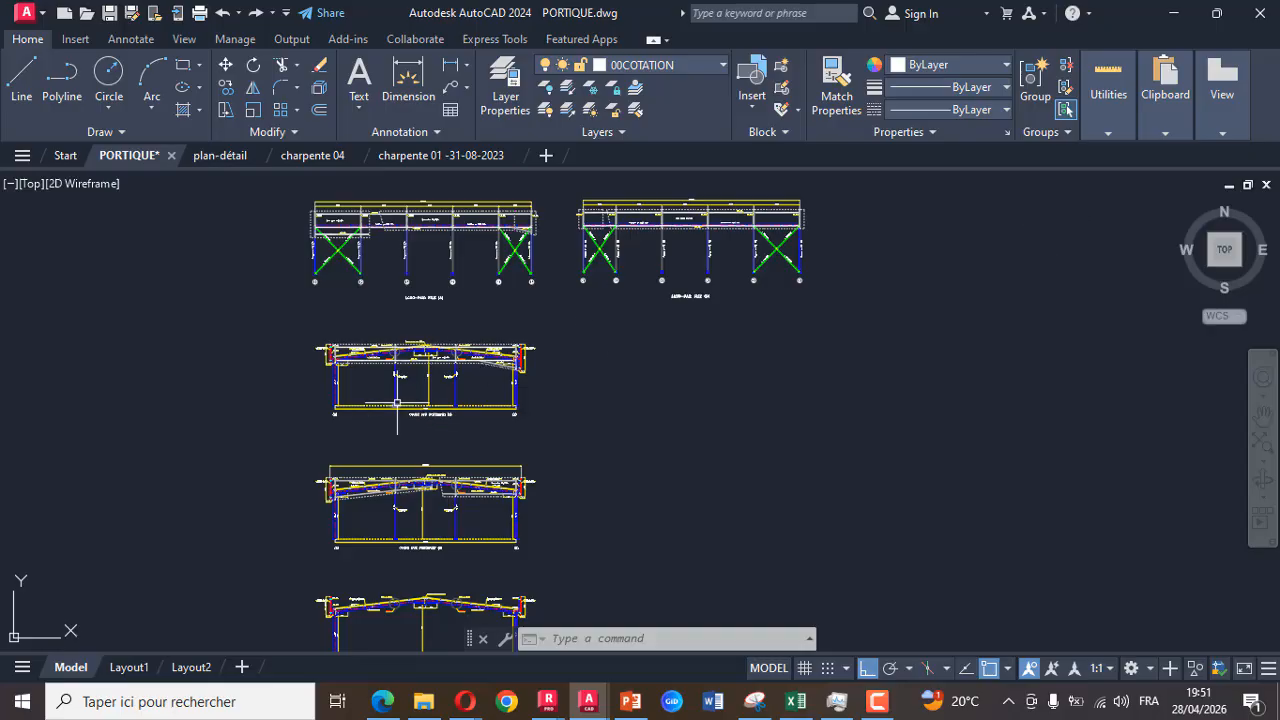
{"action": "scroll", "coordinate": [412, 413], "scroll_direction": "up", "scroll_amount": 4}
{"action": "scroll", "coordinate": [532, 368], "scroll_direction": "down", "scroll_amount": 5}
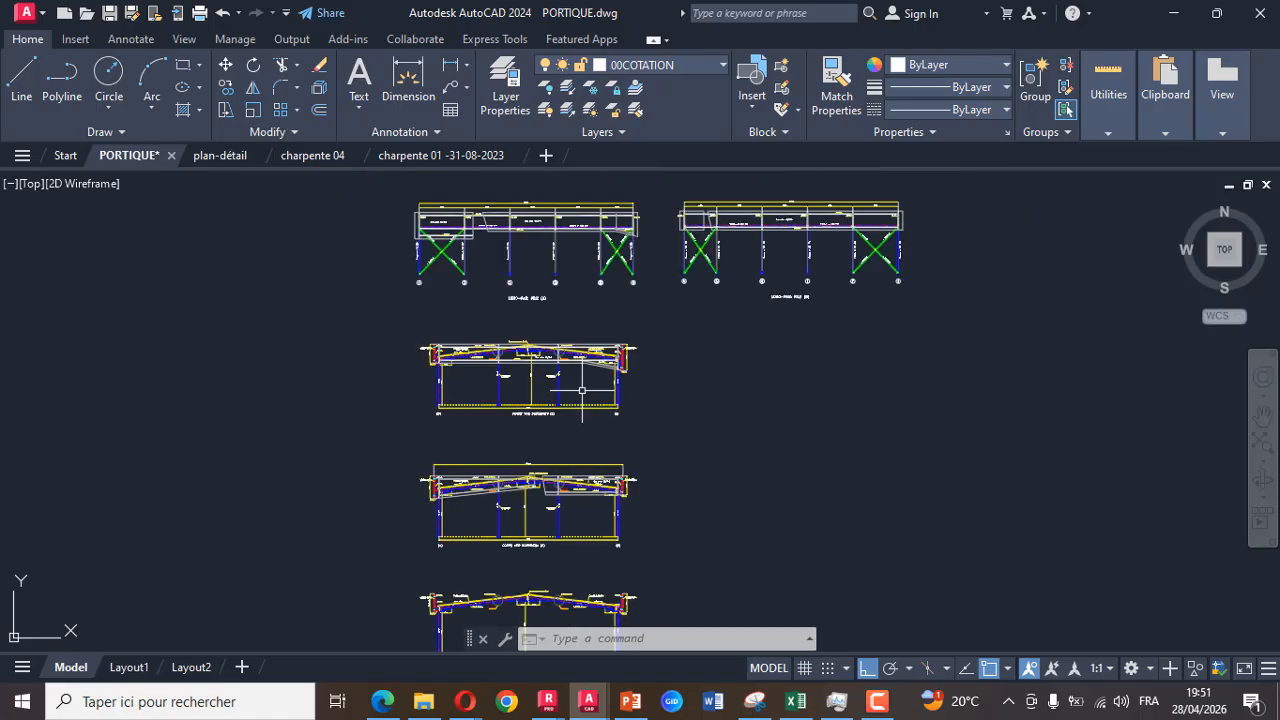
{"action": "scroll", "coordinate": [521, 375], "scroll_direction": "up", "scroll_amount": 5}
{"action": "scroll", "coordinate": [500, 390], "scroll_direction": "down", "scroll_amount": 3}
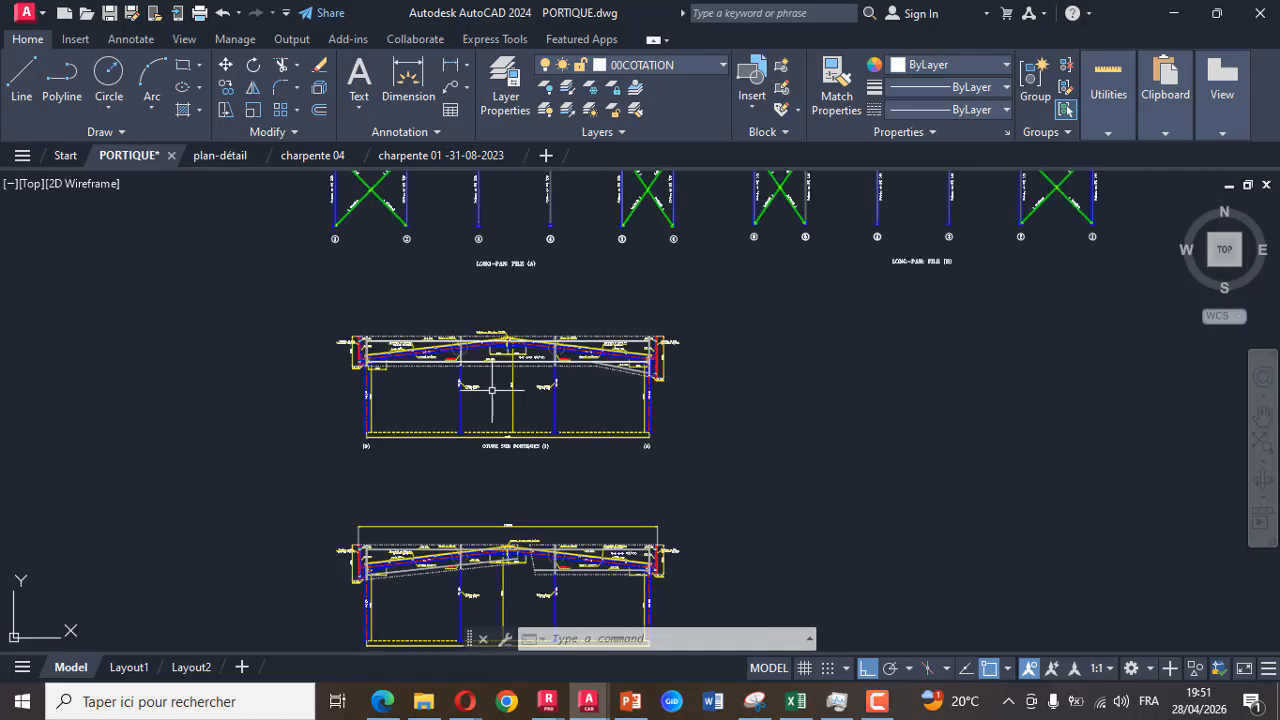
{"action": "scroll", "coordinate": [421, 381], "scroll_direction": "up", "scroll_amount": 6}
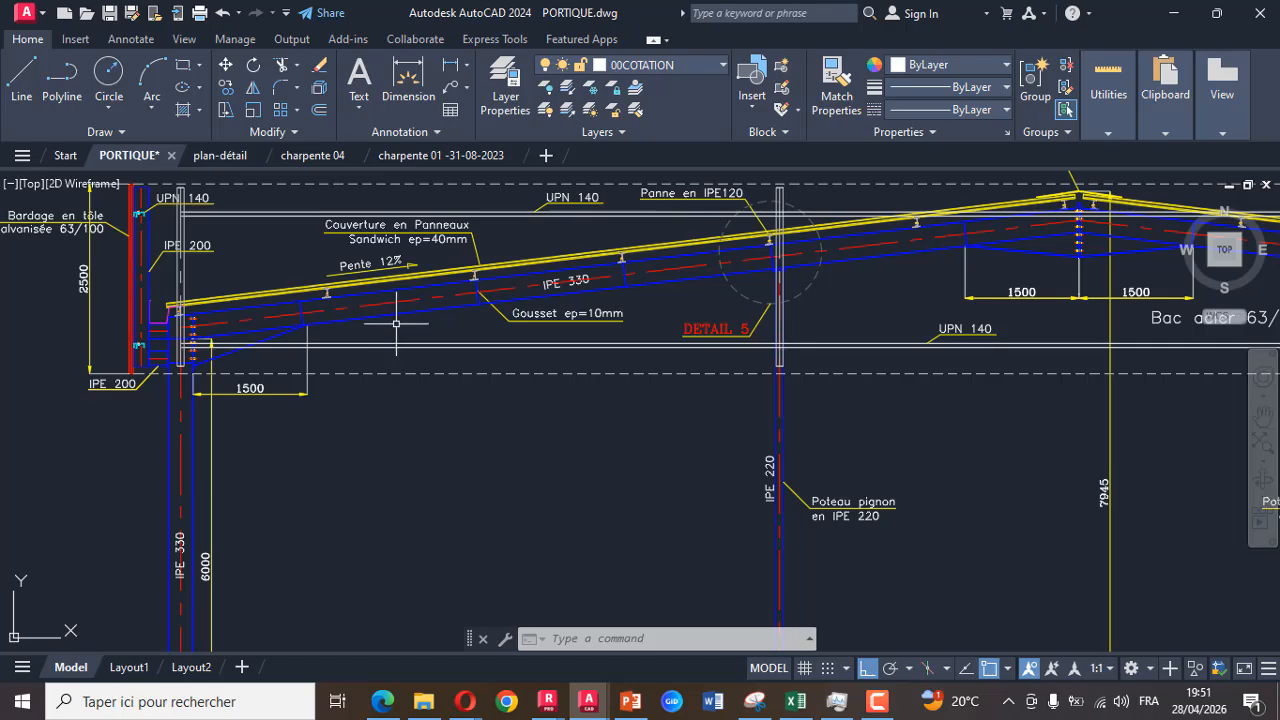
{"action": "scroll", "coordinate": [565, 366], "scroll_direction": "down", "scroll_amount": 8}
{"action": "scroll", "coordinate": [465, 268], "scroll_direction": "up", "scroll_amount": 6}
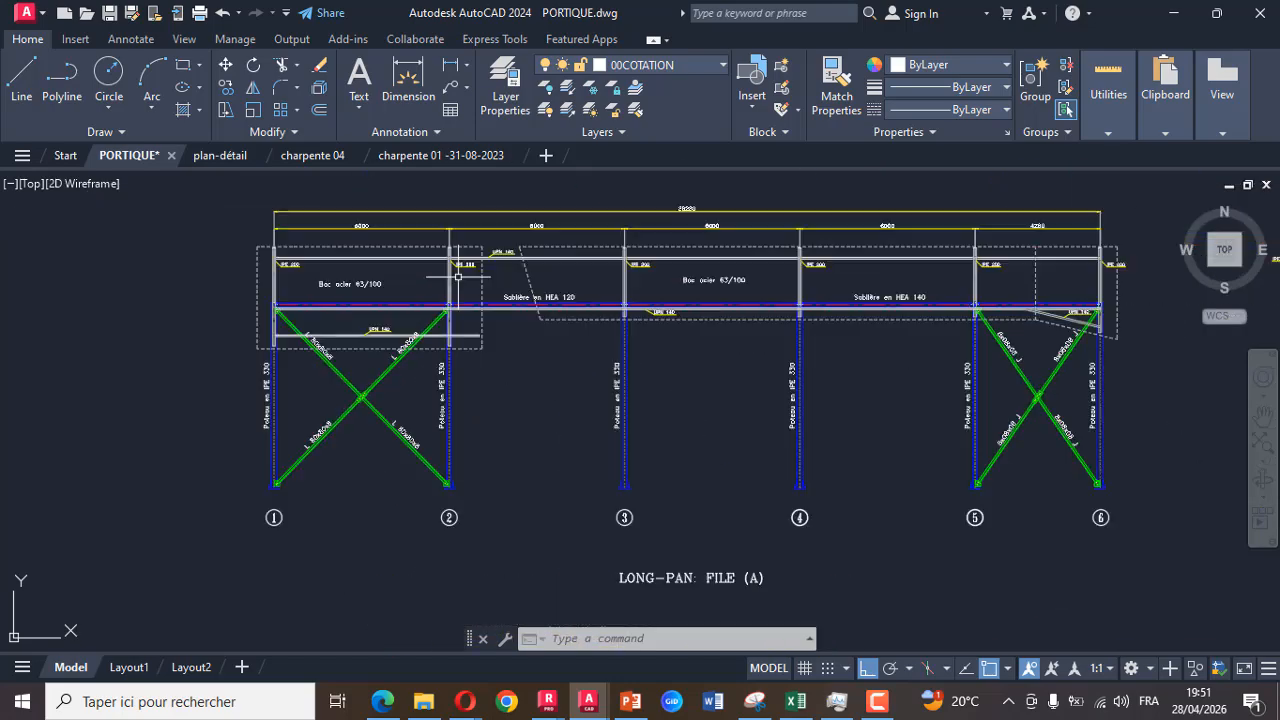
{"action": "scroll", "coordinate": [434, 297], "scroll_direction": "down", "scroll_amount": 5}
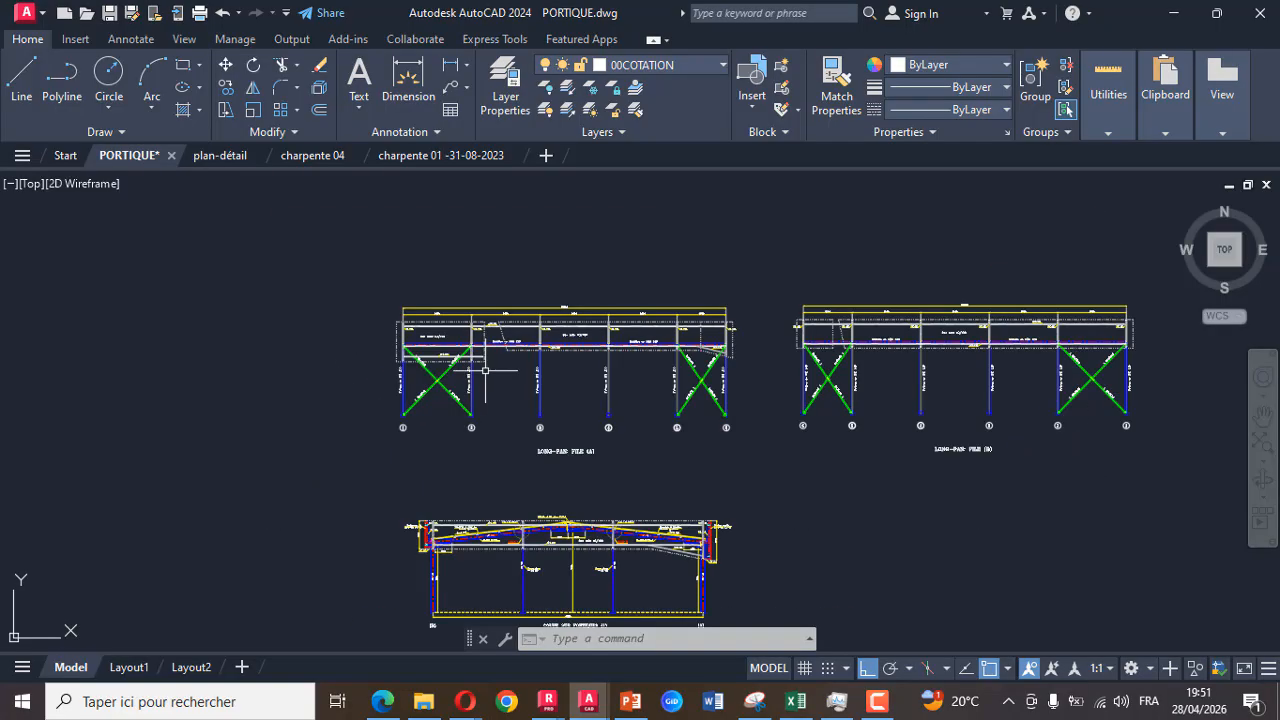
{"action": "left_click", "coordinate": [398, 155]}
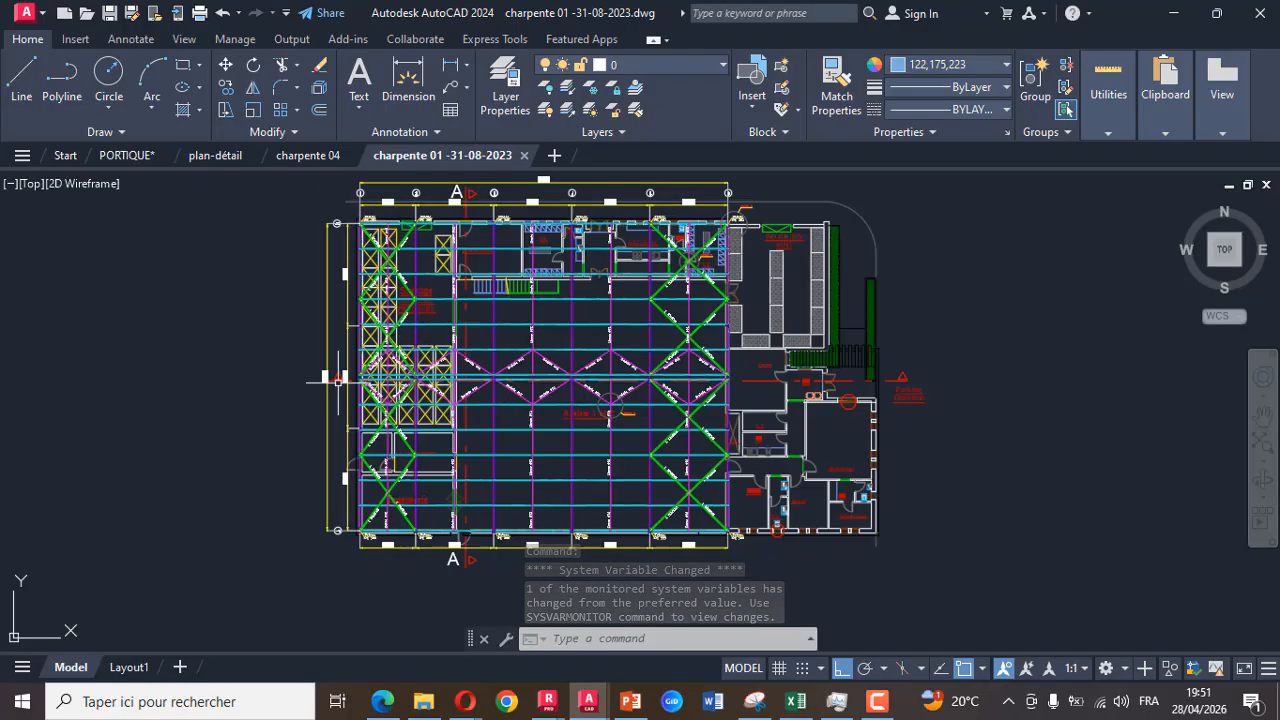
{"action": "scroll", "coordinate": [332, 386], "scroll_direction": "up", "scroll_amount": 5}
{"action": "scroll", "coordinate": [326, 390], "scroll_direction": "down", "scroll_amount": 6}
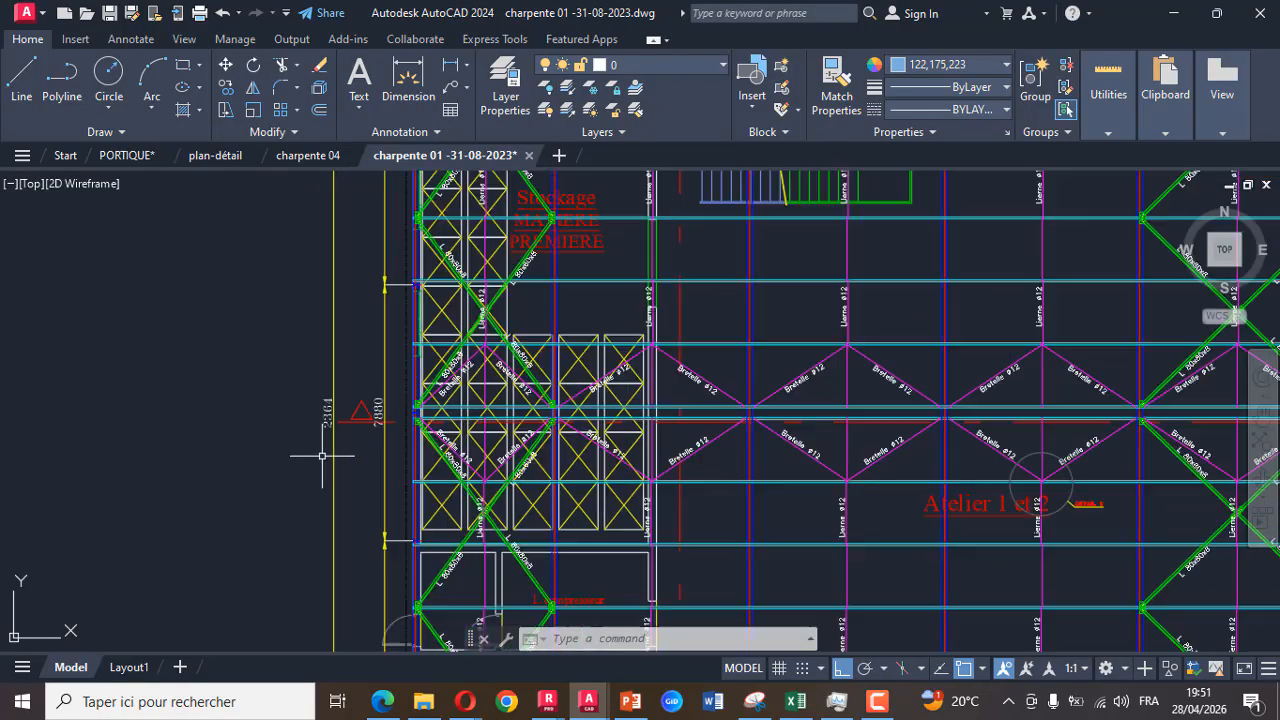
{"action": "scroll", "coordinate": [530, 272], "scroll_direction": "up", "scroll_amount": 5}
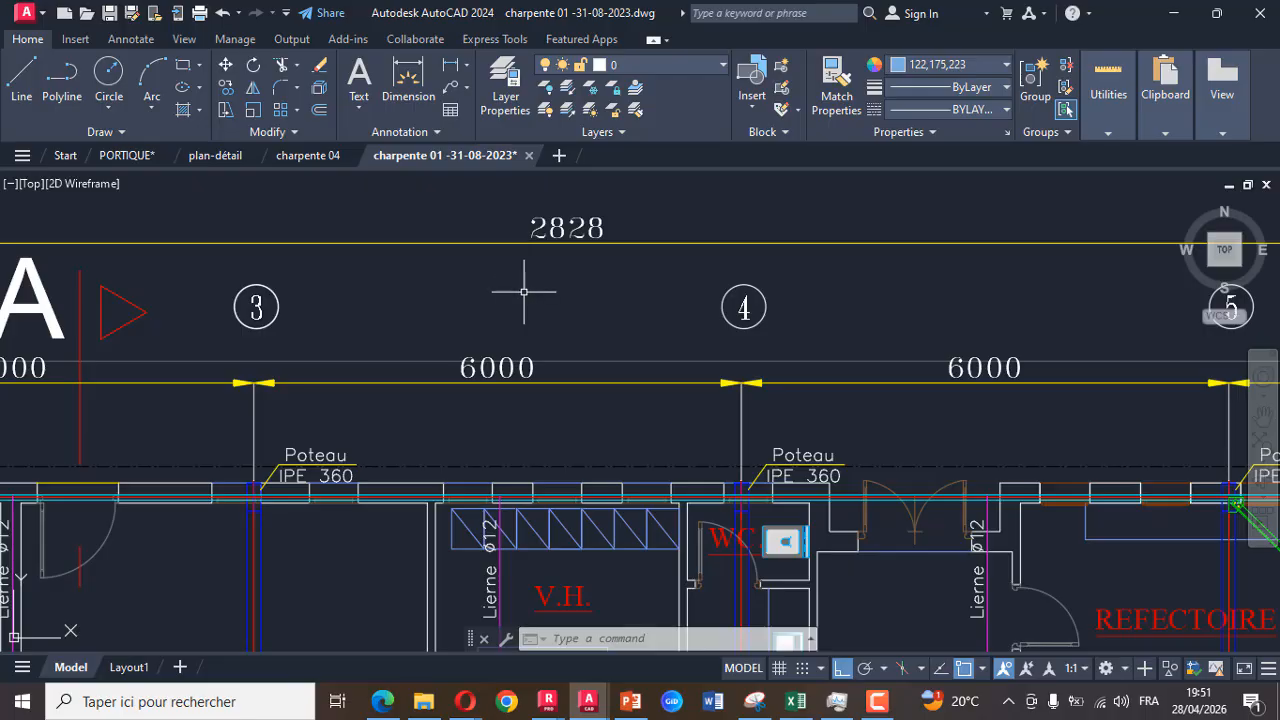
{"action": "scroll", "coordinate": [569, 258], "scroll_direction": "down", "scroll_amount": 4}
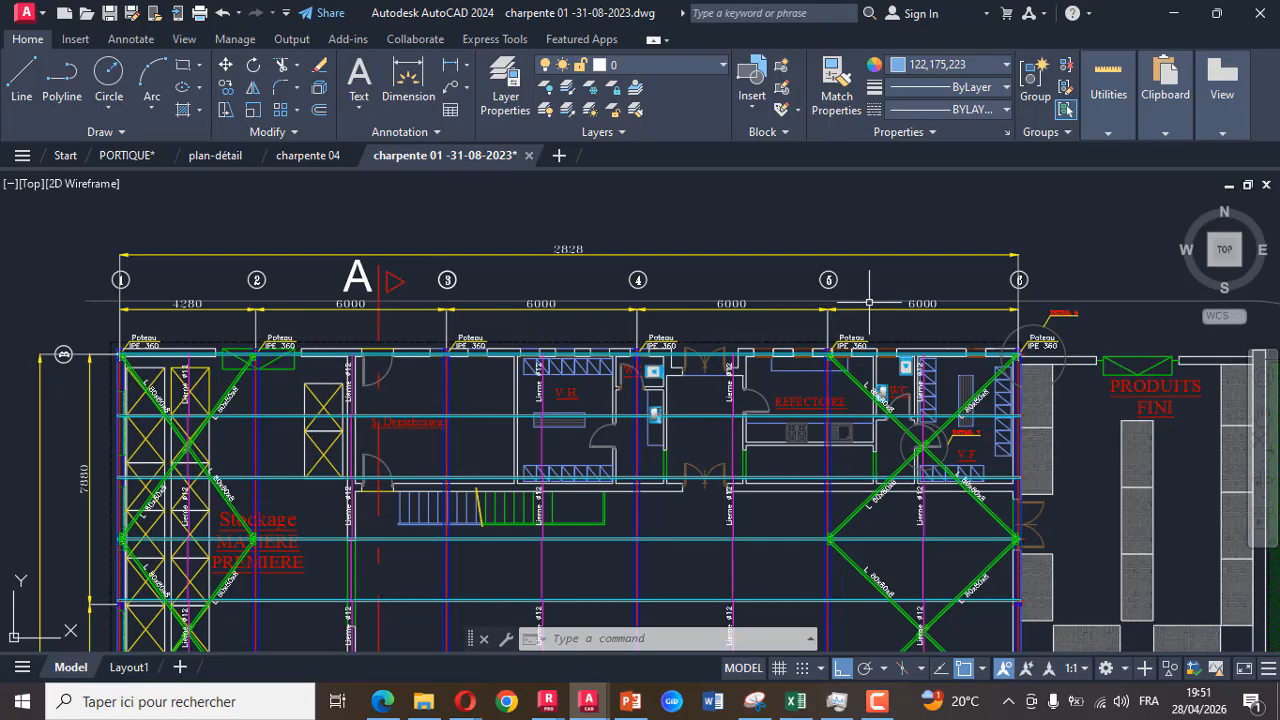
{"action": "scroll", "coordinate": [920, 322], "scroll_direction": "up", "scroll_amount": 2}
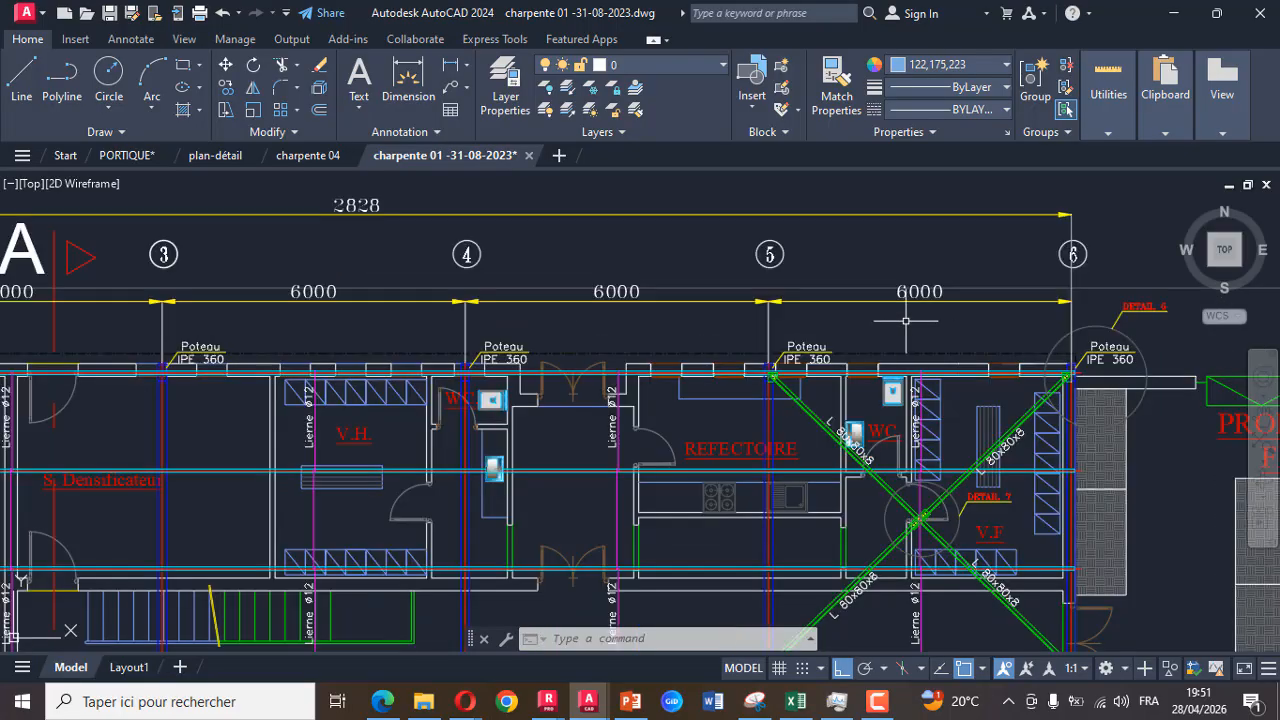
{"action": "scroll", "coordinate": [905, 321], "scroll_direction": "down", "scroll_amount": 3}
{"action": "scroll", "coordinate": [458, 323], "scroll_direction": "up", "scroll_amount": 3}
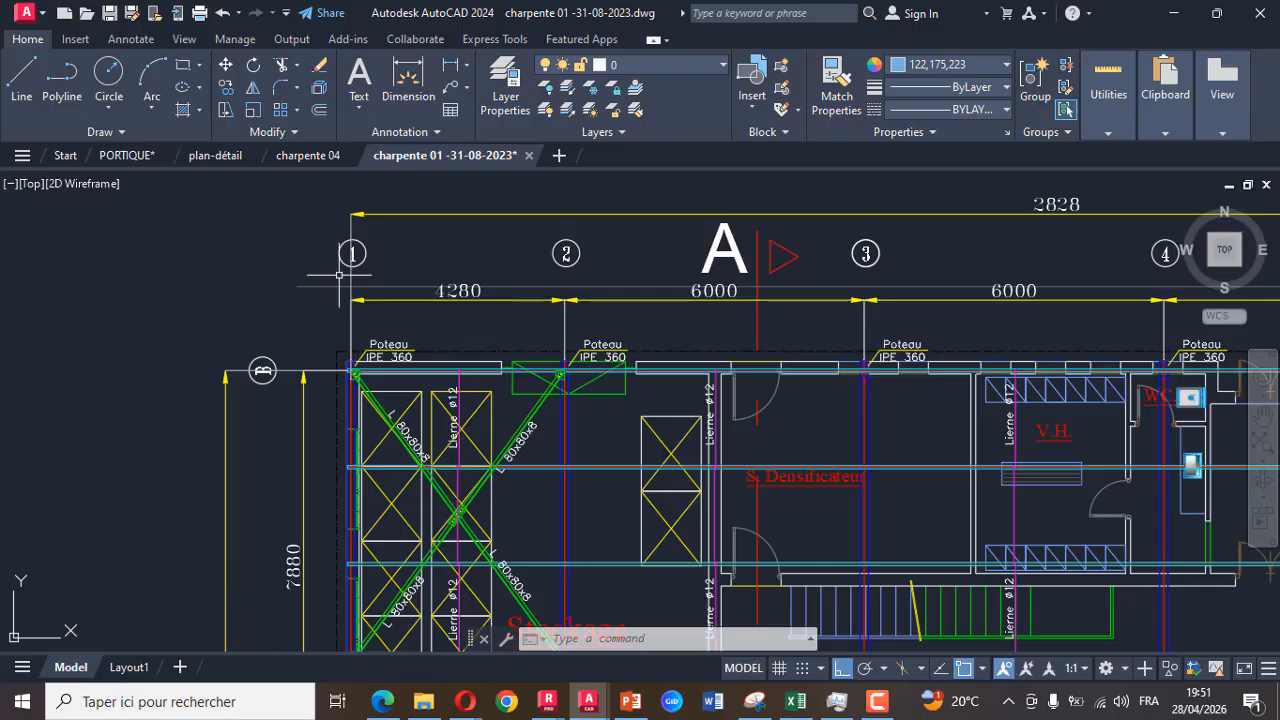
{"action": "scroll", "coordinate": [346, 275], "scroll_direction": "down", "scroll_amount": 6}
{"action": "scroll", "coordinate": [315, 420], "scroll_direction": "up", "scroll_amount": 6}
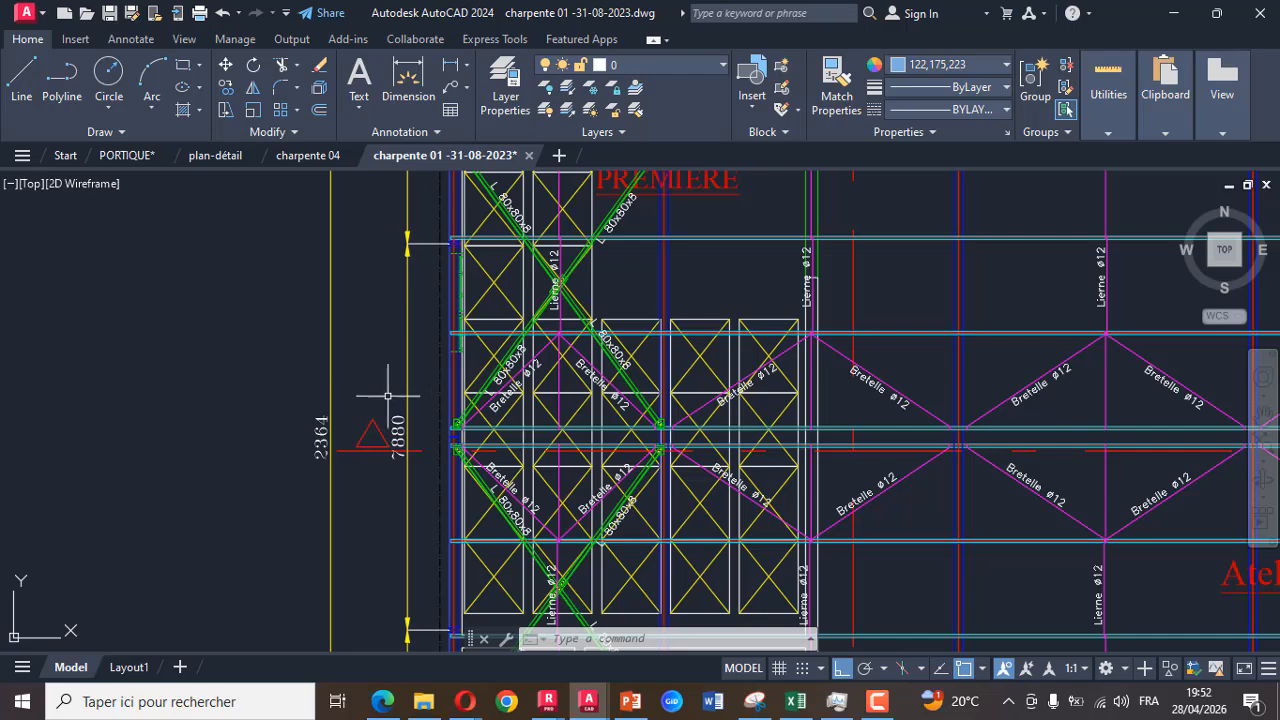
{"action": "scroll", "coordinate": [370, 395], "scroll_direction": "down", "scroll_amount": 6}
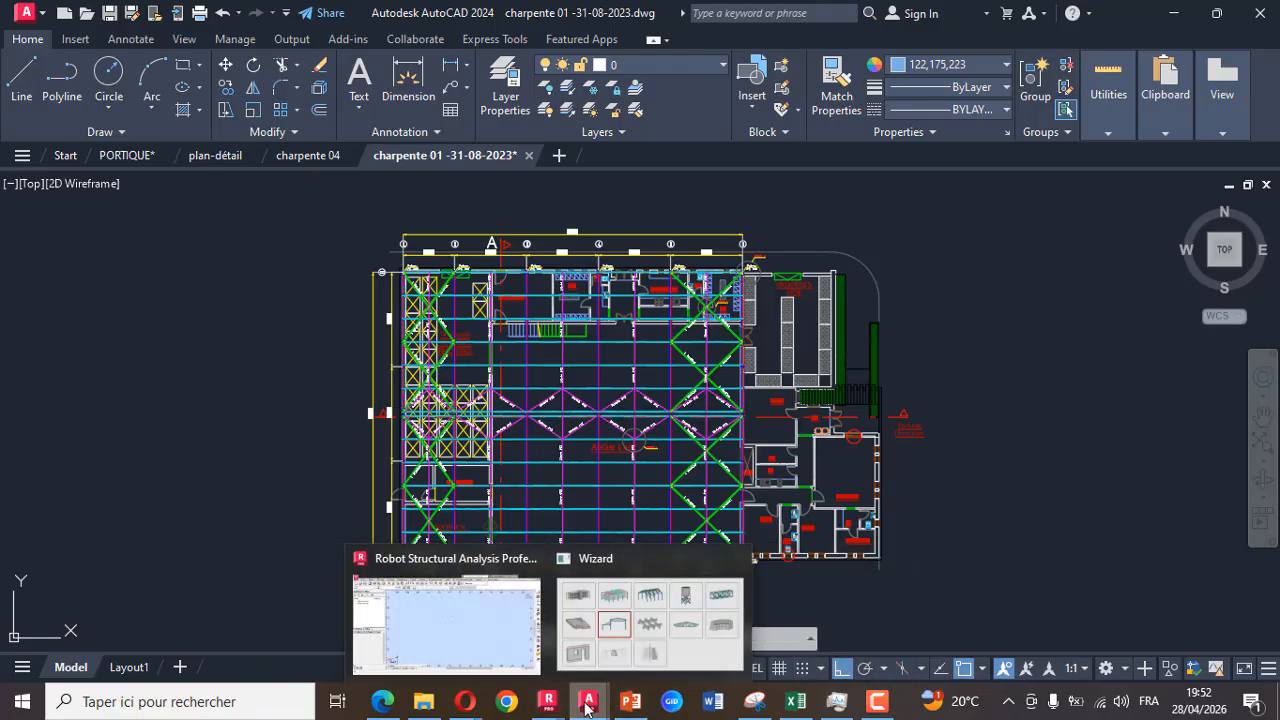
Switch to Edge and maximize the chapter 2 course PDF showing the labelled steel building diagram
{"action": "left_click", "coordinate": [393, 710]}
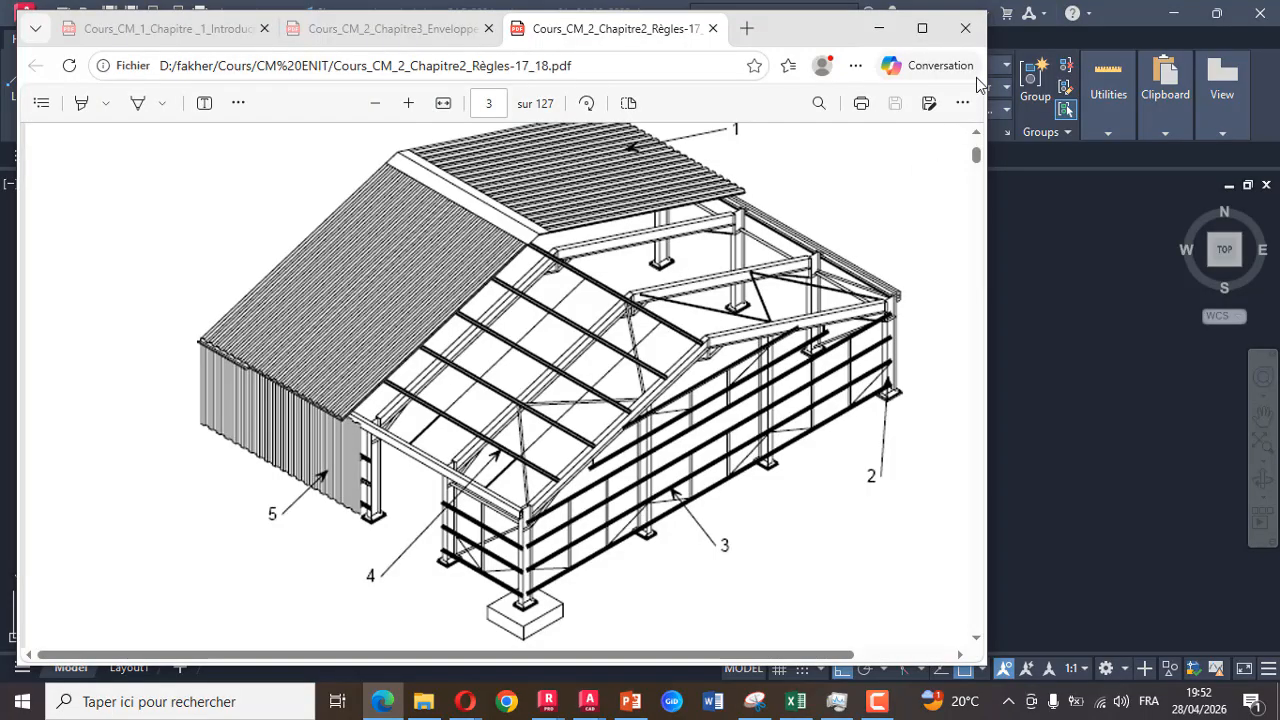
{"action": "key", "text": "super+Up"}
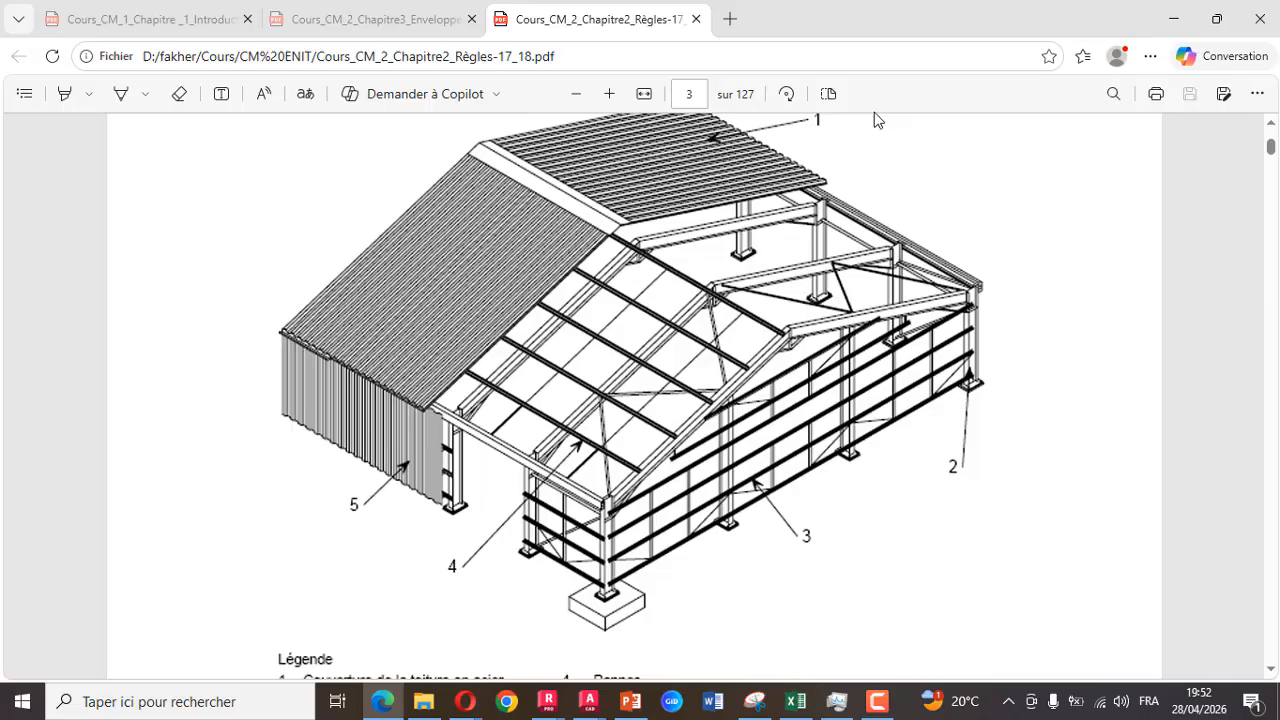
Switch to the Google Meet call in Opera, look through the participants list, and minimize the browser
{"action": "left_click", "coordinate": [478, 697]}
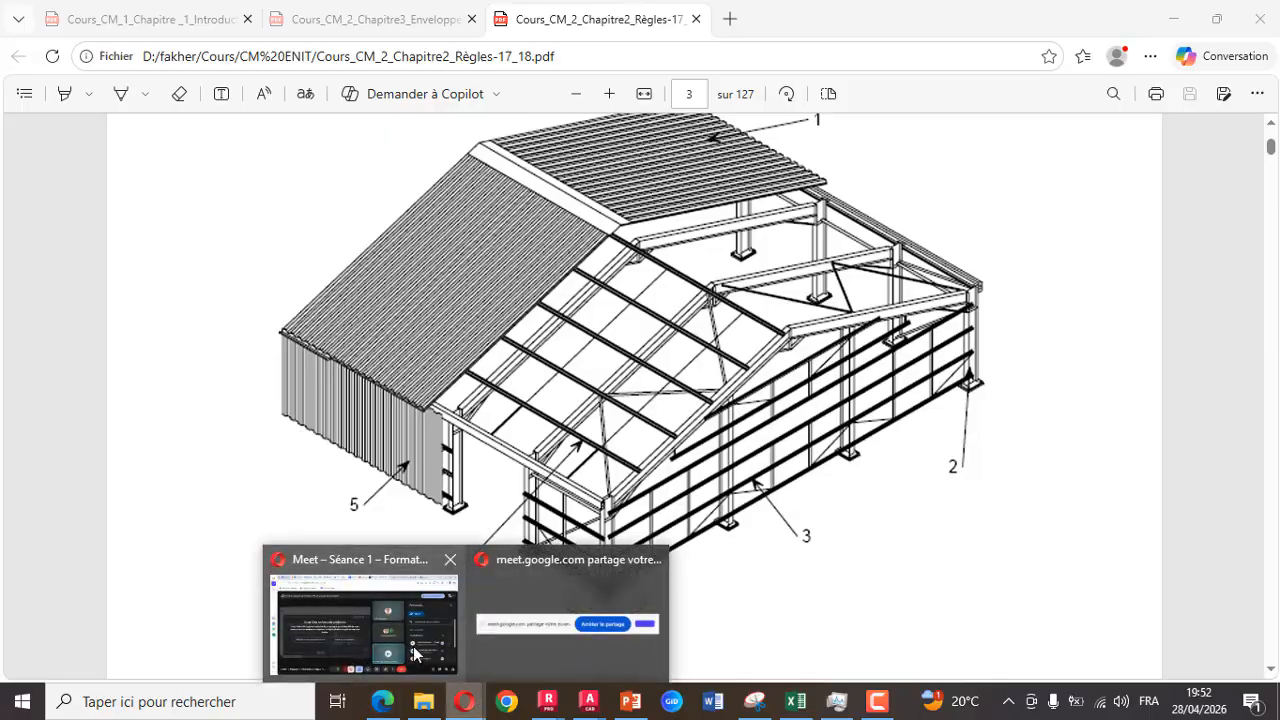
{"action": "left_click", "coordinate": [415, 652]}
{"action": "scroll", "coordinate": [1060, 440], "scroll_direction": "down", "scroll_amount": 2}
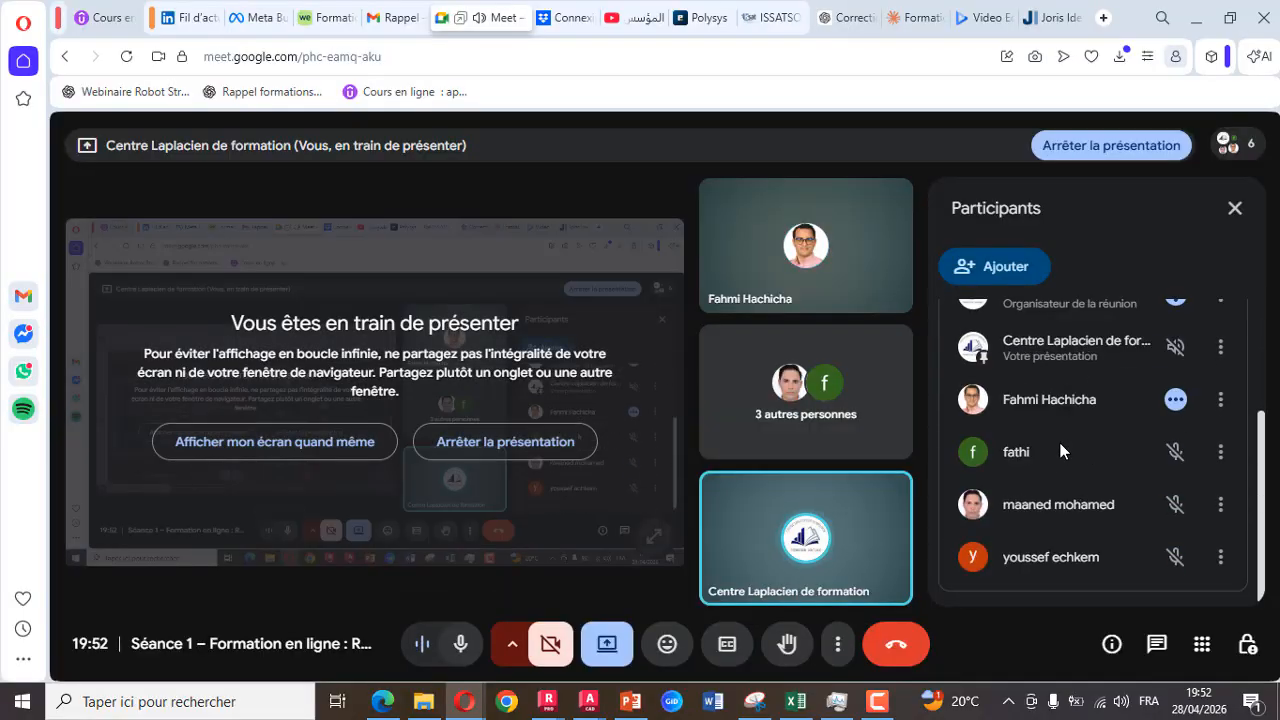
{"action": "scroll", "coordinate": [1063, 452], "scroll_direction": "up", "scroll_amount": 3}
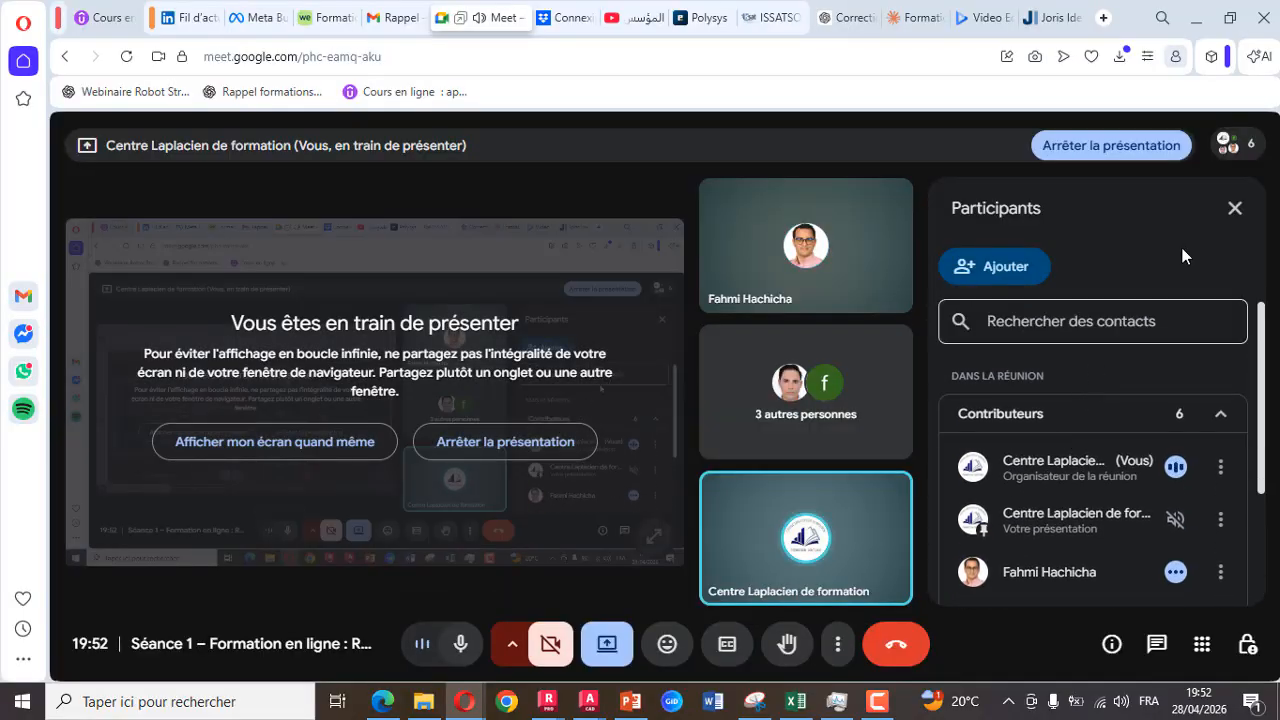
{"action": "left_click", "coordinate": [1196, 18]}
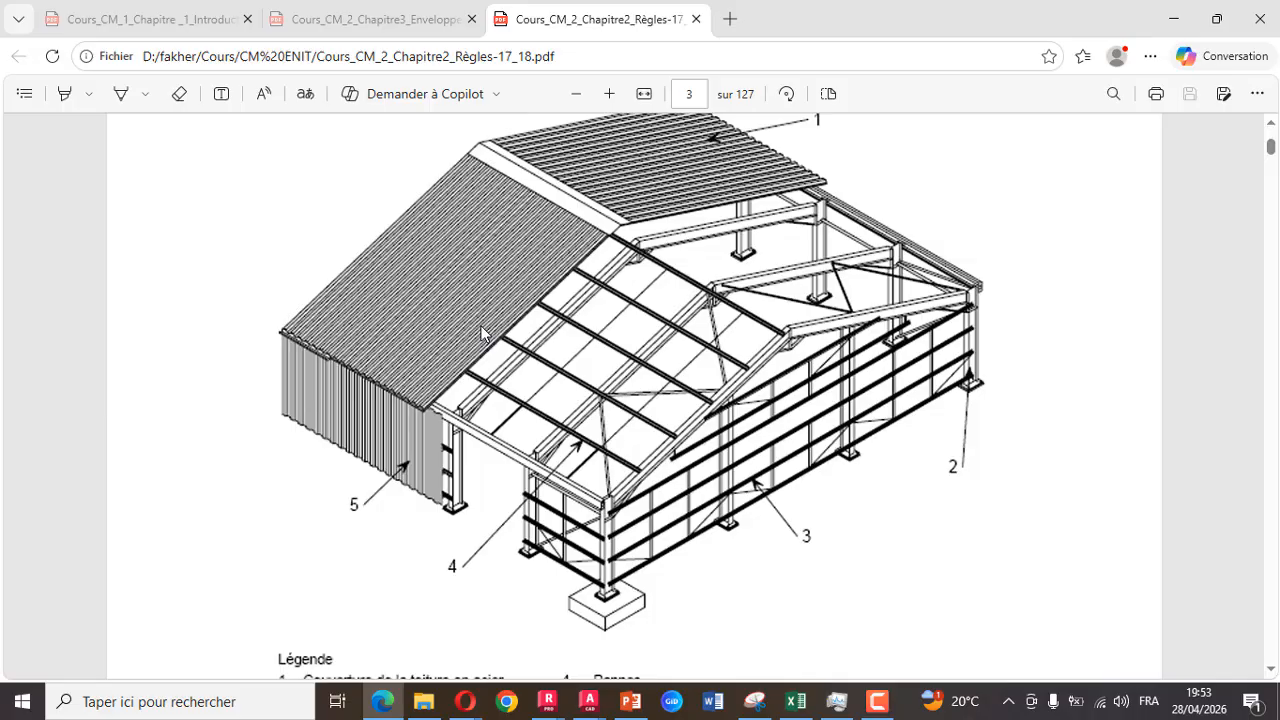
Read the legend under the steel building diagram and switch to the chapter 1 general introduction PDF
{"action": "scroll", "coordinate": [449, 320], "scroll_direction": "down", "scroll_amount": 3}
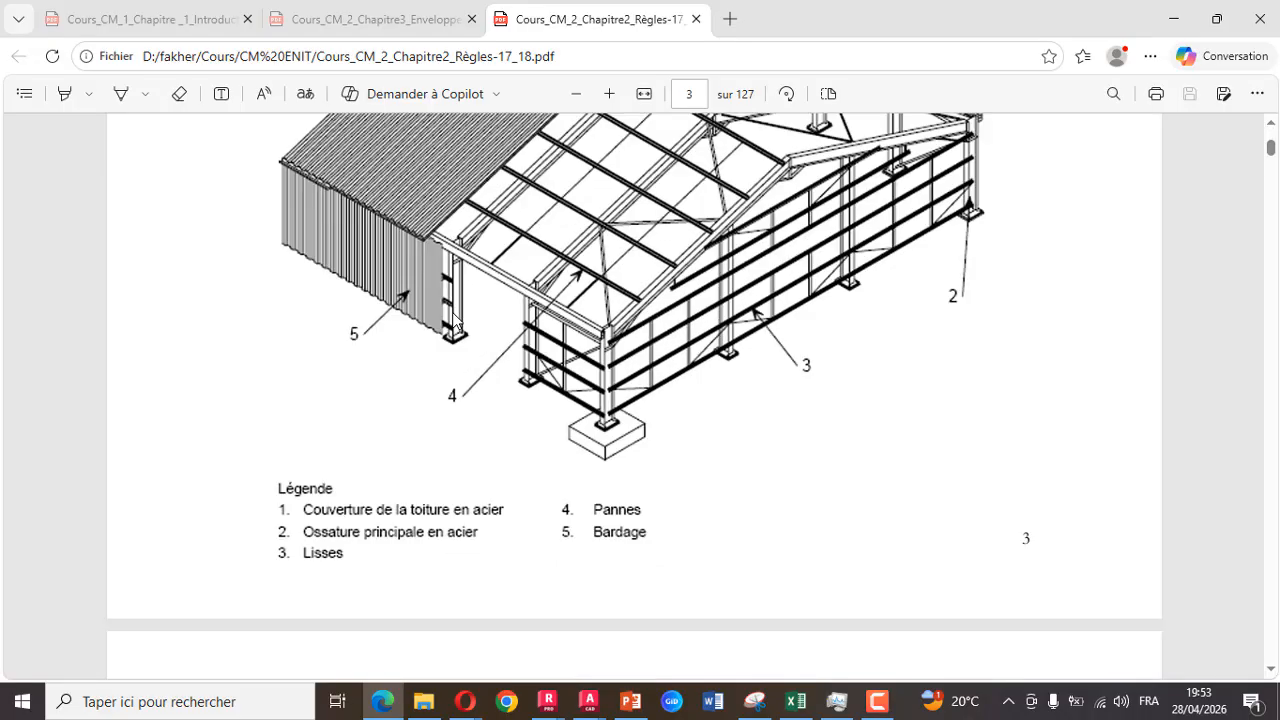
{"action": "scroll", "coordinate": [572, 307], "scroll_direction": "up", "scroll_amount": 3}
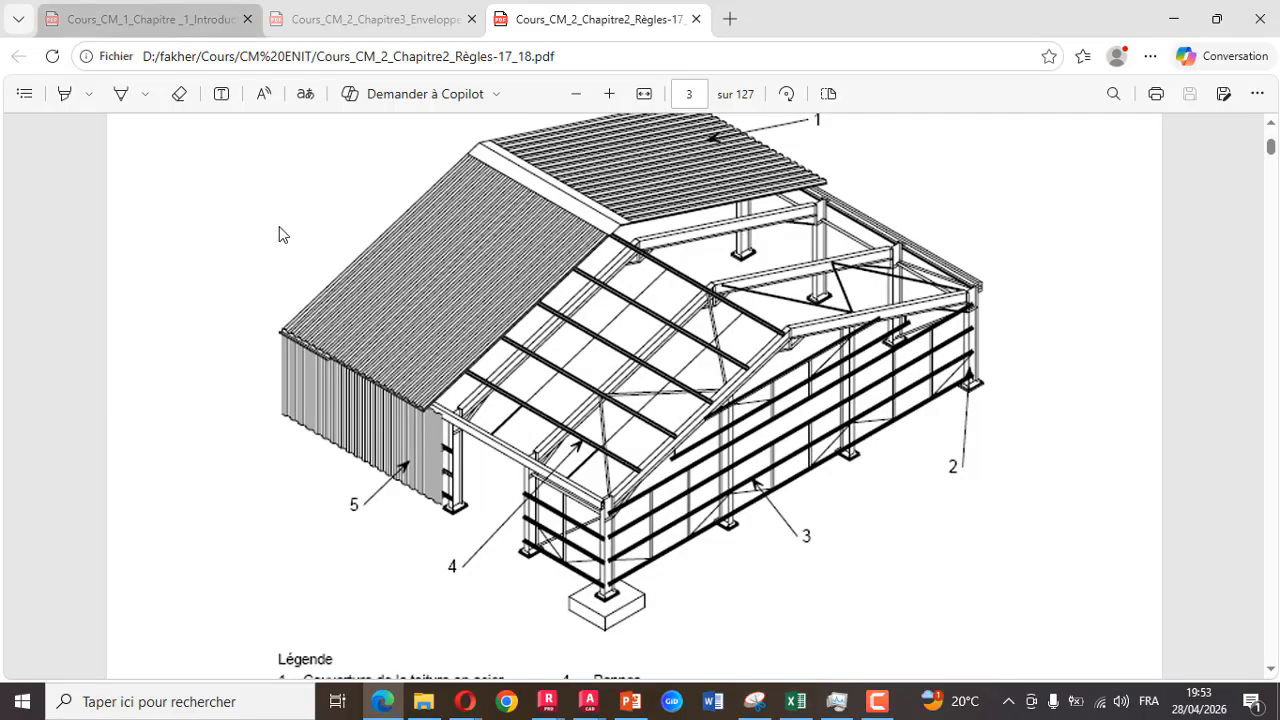
{"action": "key", "text": "ctrl+Tab"}
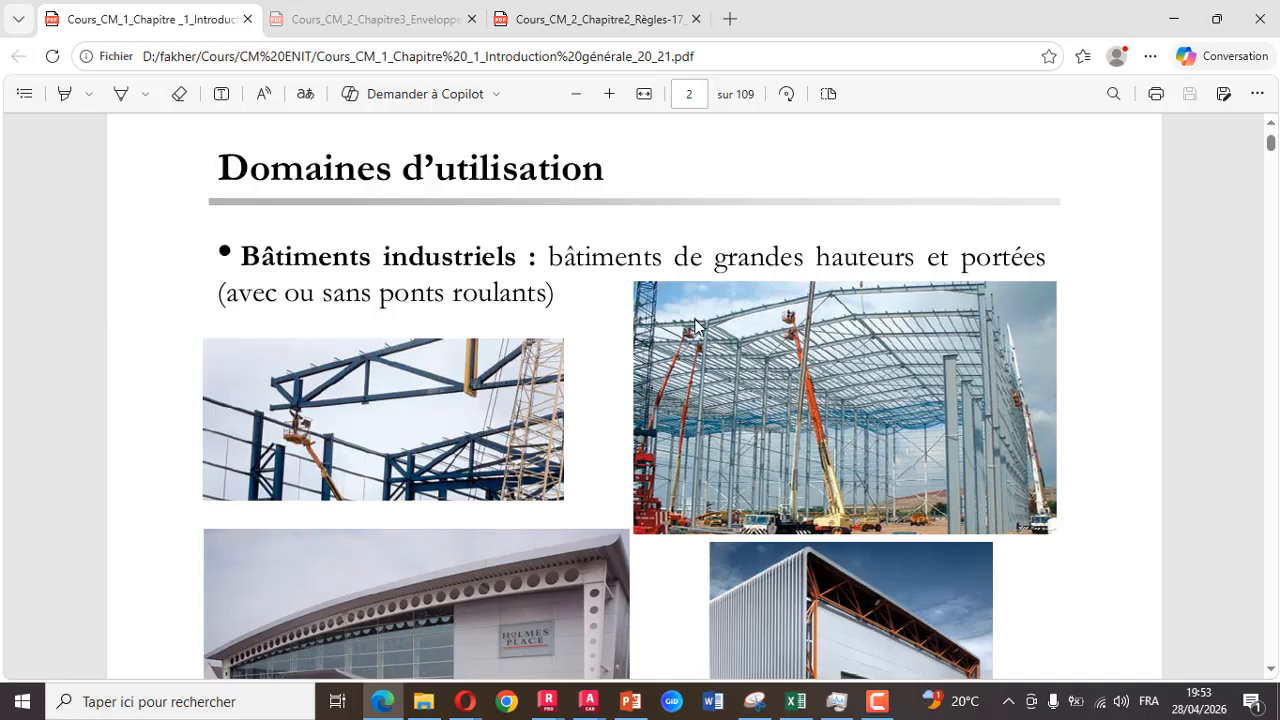
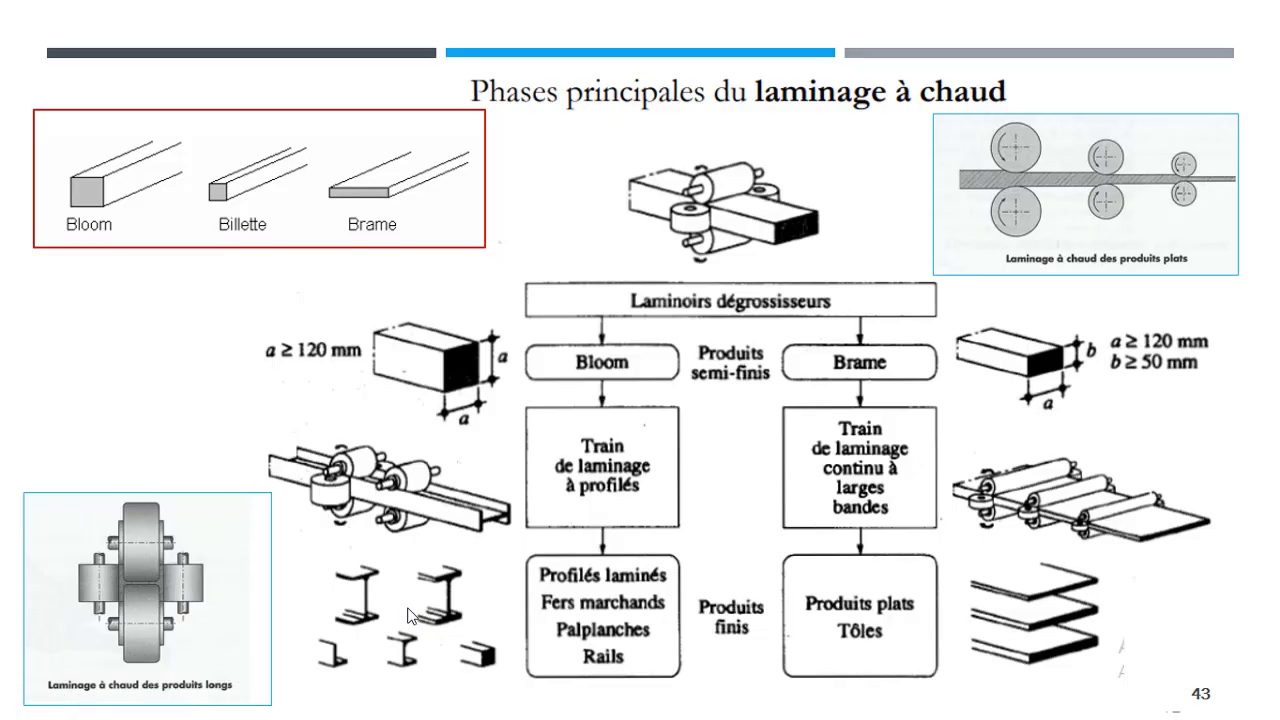
End the PowerPoint slide show and switch to the Excel table of I, H and U steel profiles
{"action": "key", "text": "Escape"}
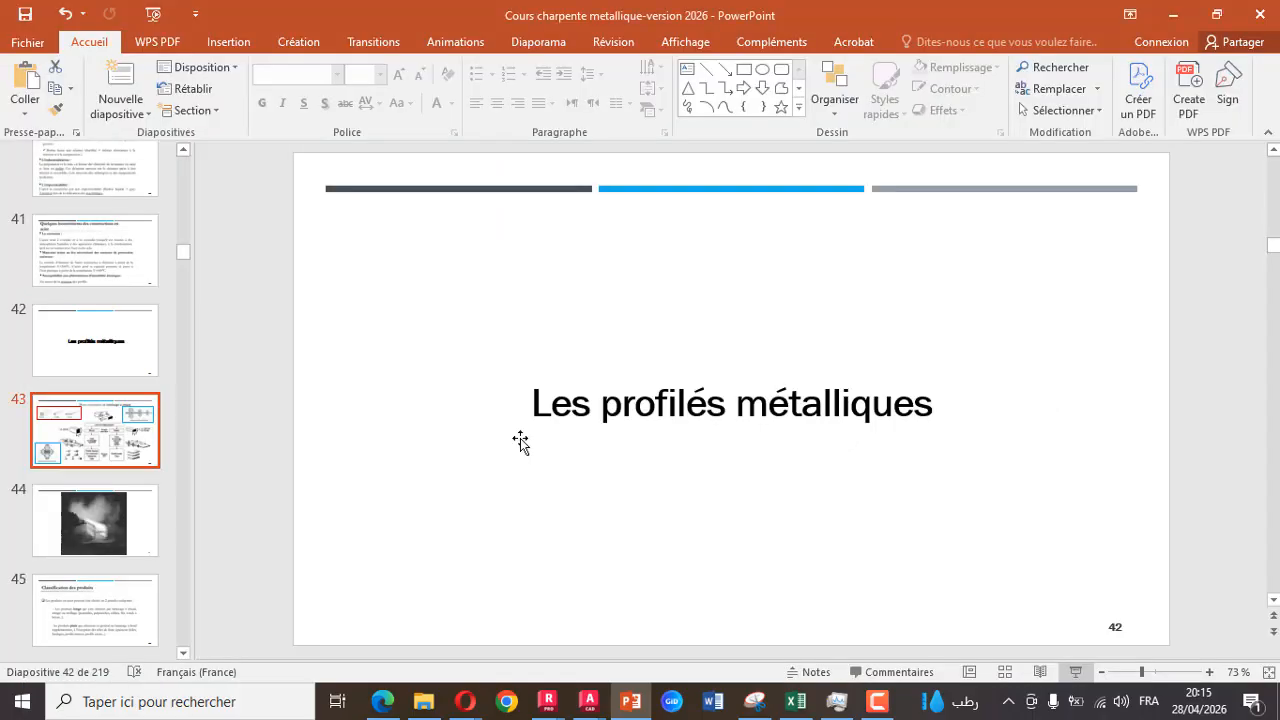
{"action": "left_click", "coordinate": [796, 701]}
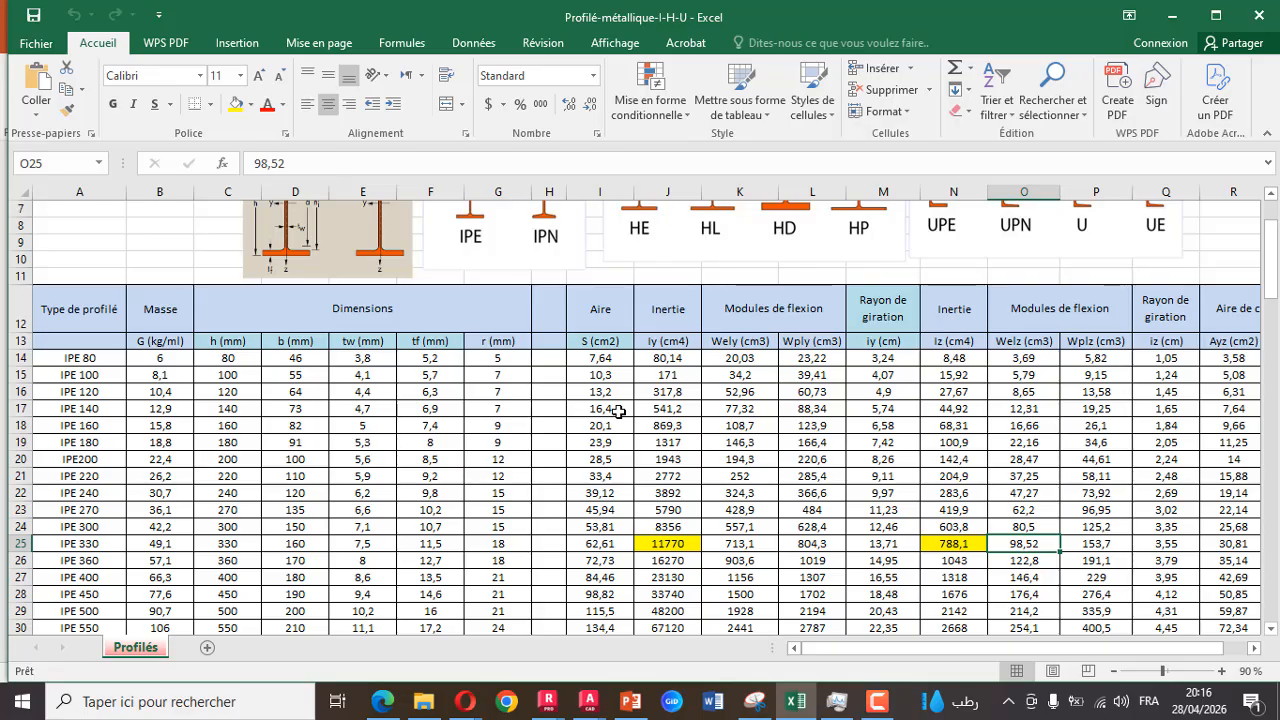
Switch back to Robot Structural Analysis and bring its structure type wizard to the front
{"action": "left_click", "coordinate": [547, 701]}
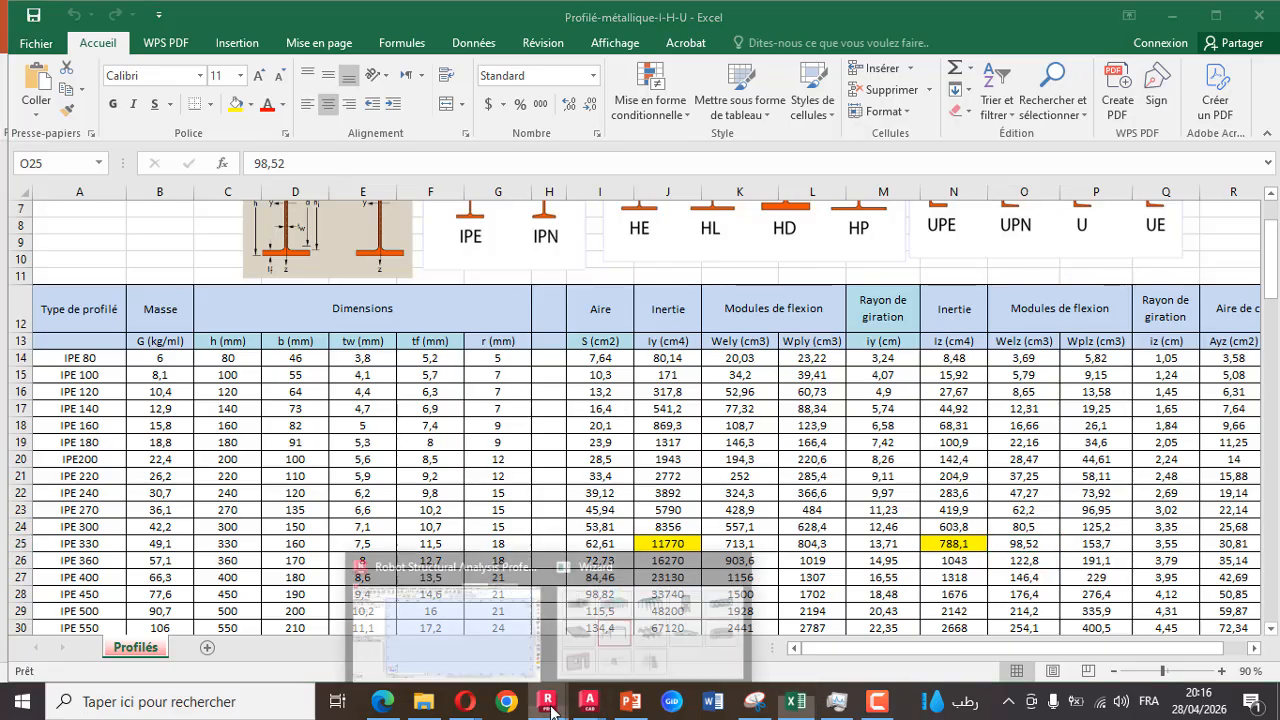
{"action": "left_click", "coordinate": [510, 661]}
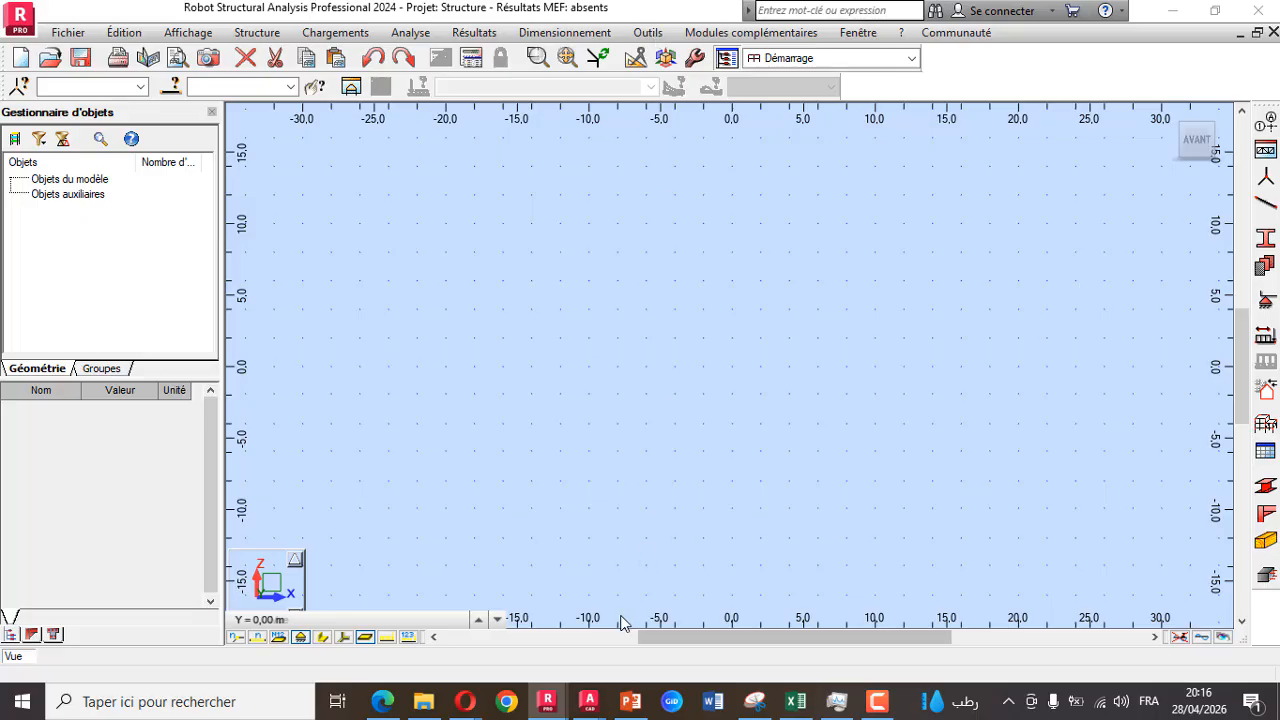
{"action": "mouse_move", "coordinate": [547, 701]}
{"action": "left_click", "coordinate": [650, 615]}
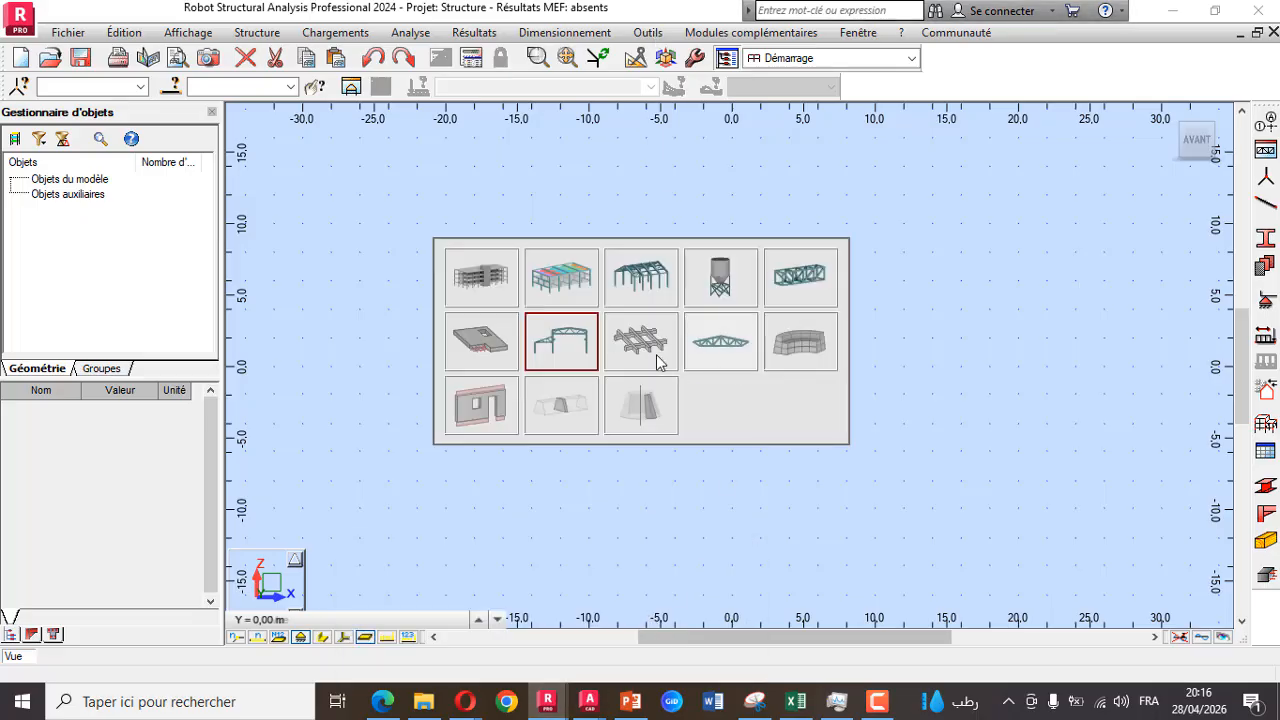
Choose the plane frame structure type and open the steel profile database
{"action": "left_click", "coordinate": [567, 339]}
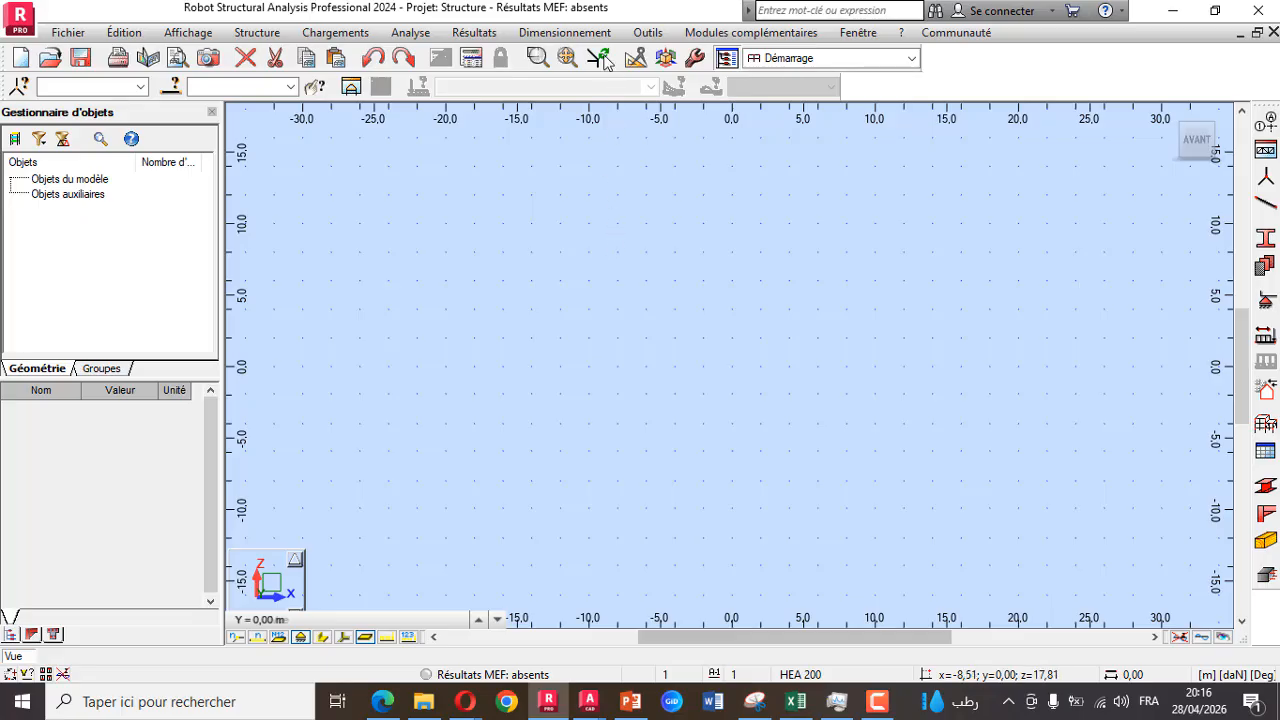
{"action": "left_click", "coordinate": [648, 33]}
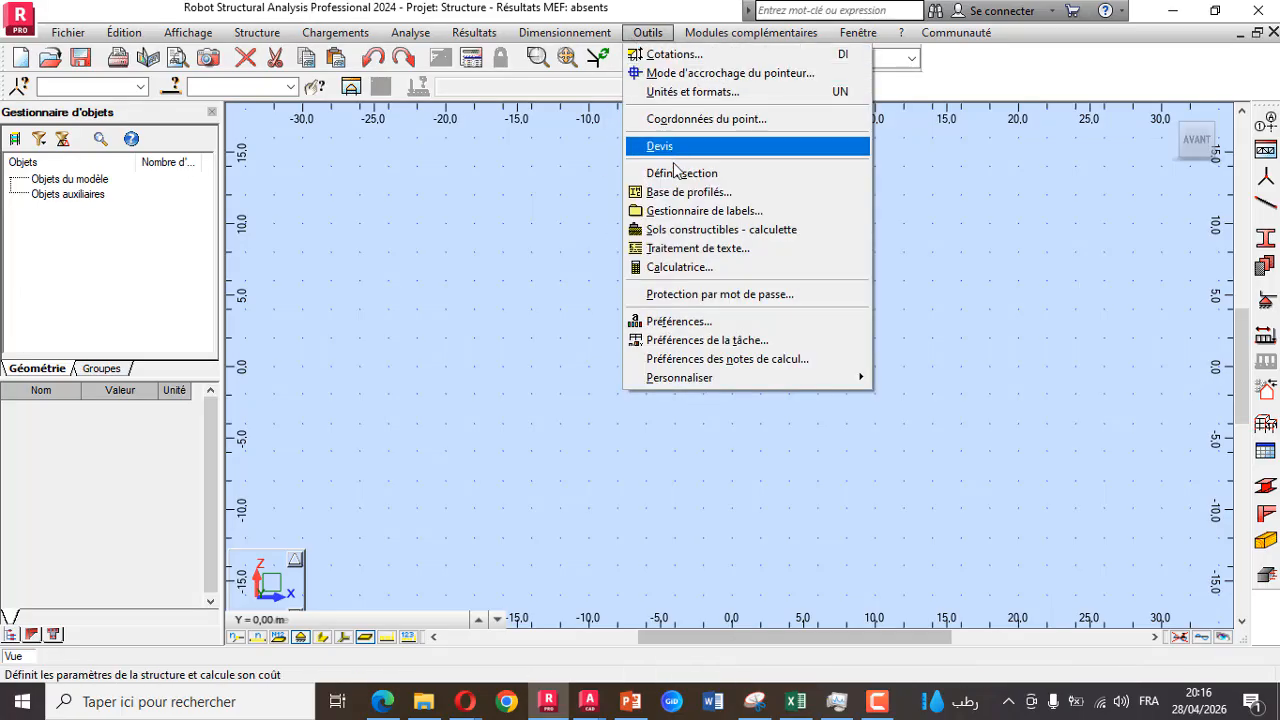
{"action": "left_click", "coordinate": [670, 192]}
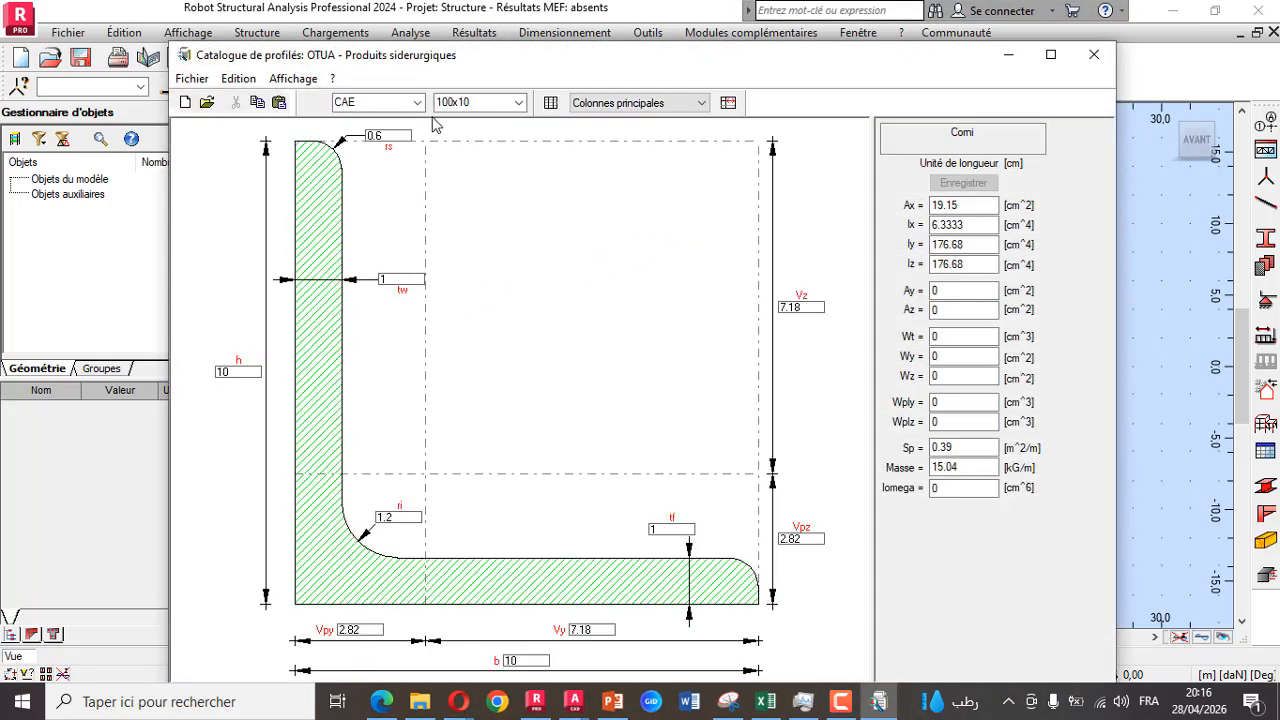
Look through the profile families in the OTUA catalogue and display the unequal-leg angle family CAI
{"action": "left_click", "coordinate": [419, 104]}
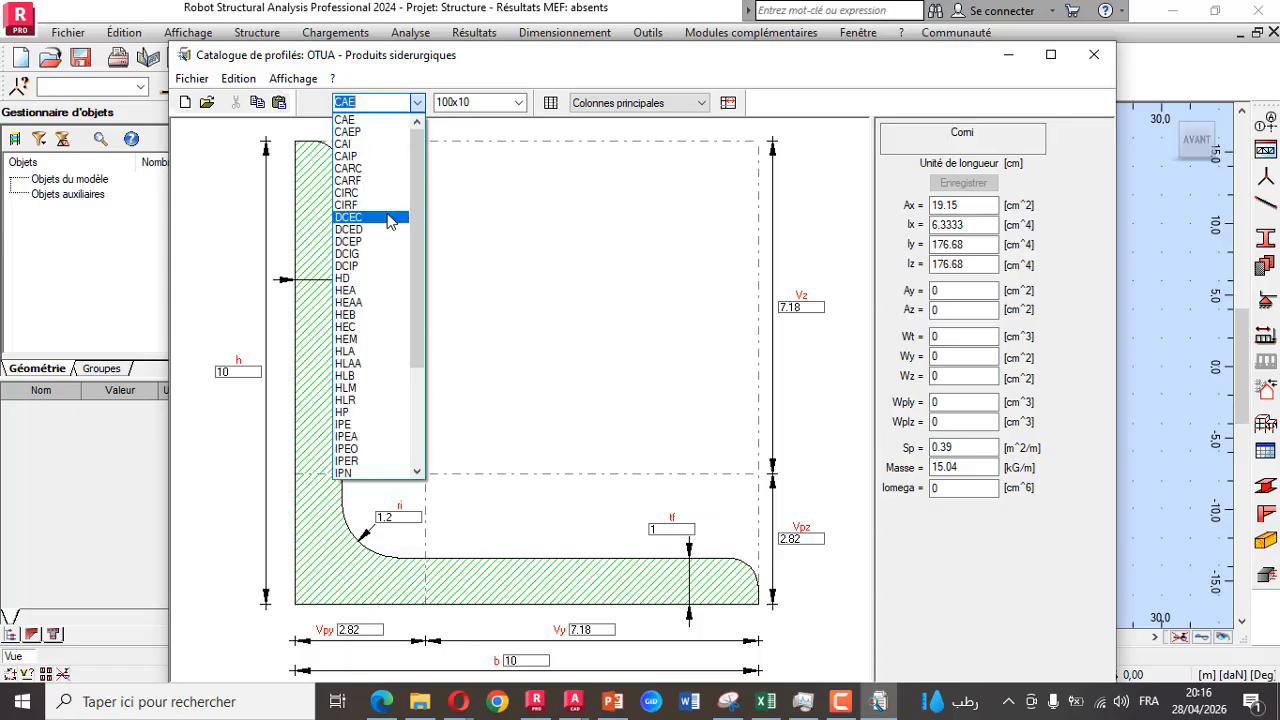
{"action": "scroll", "coordinate": [400, 205], "scroll_direction": "down", "scroll_amount": 1}
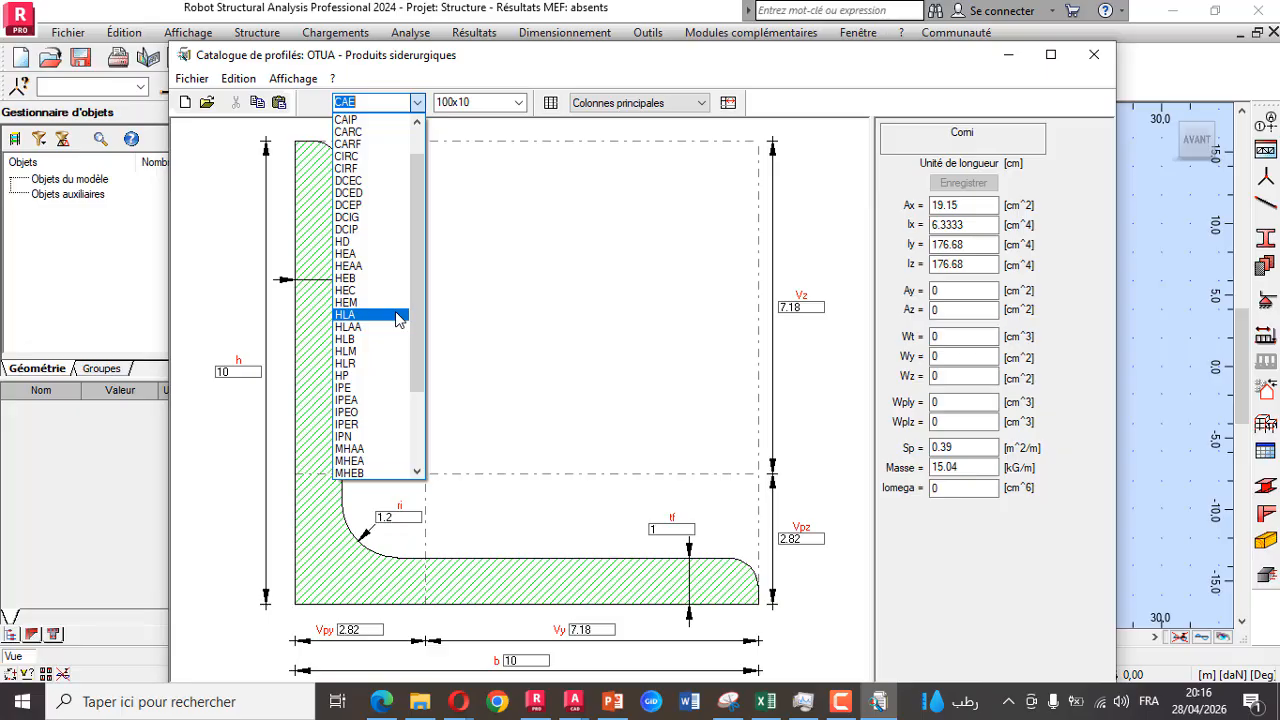
{"action": "scroll", "coordinate": [395, 245], "scroll_direction": "up", "scroll_amount": 1}
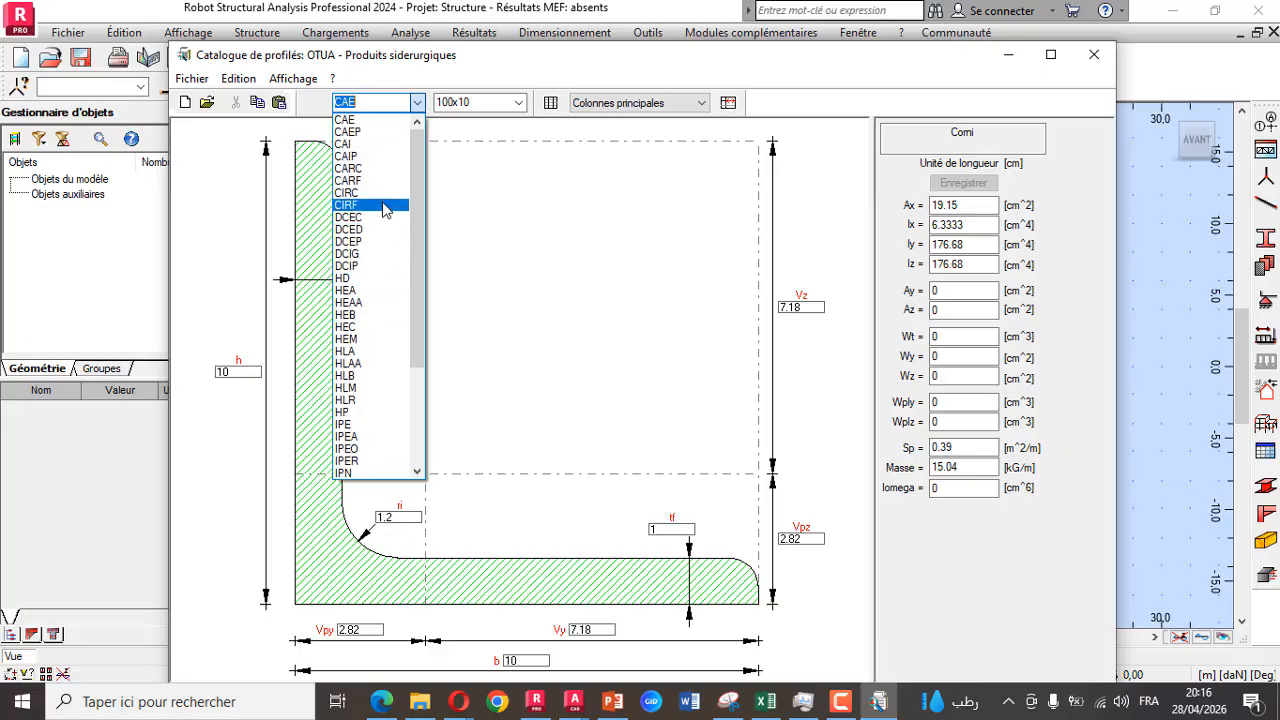
{"action": "left_click", "coordinate": [375, 122]}
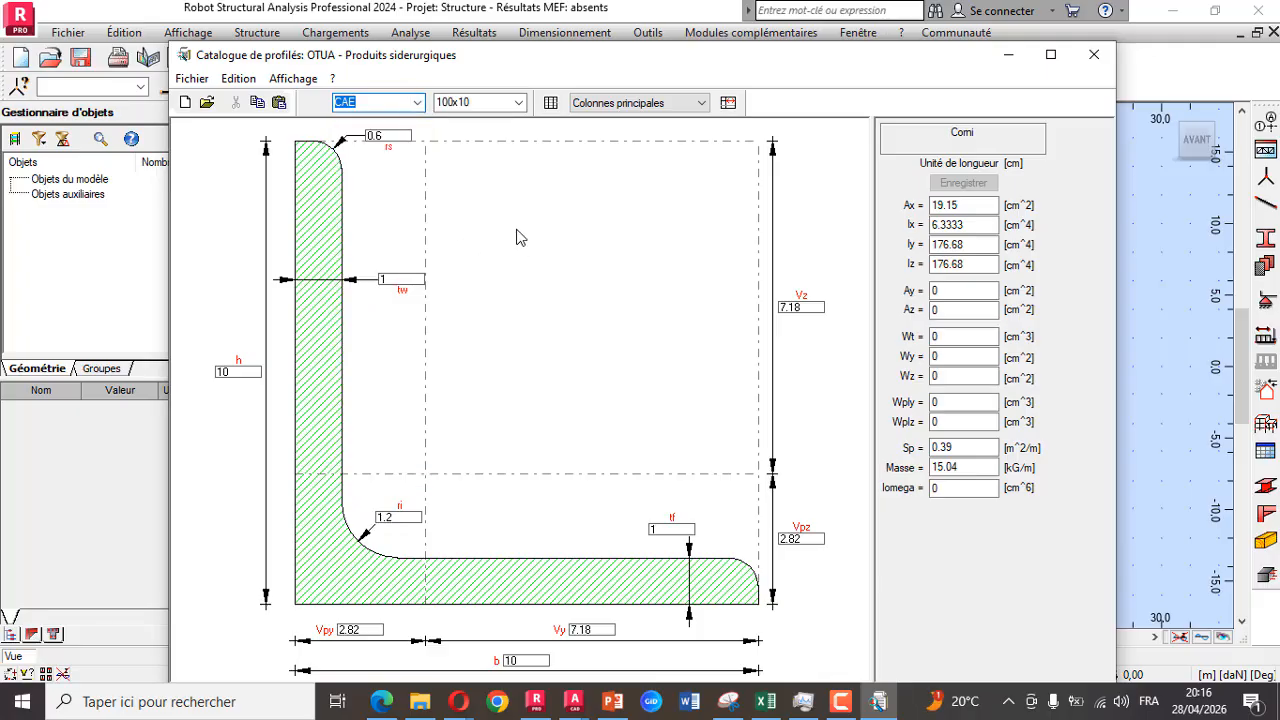
{"action": "left_click", "coordinate": [417, 102]}
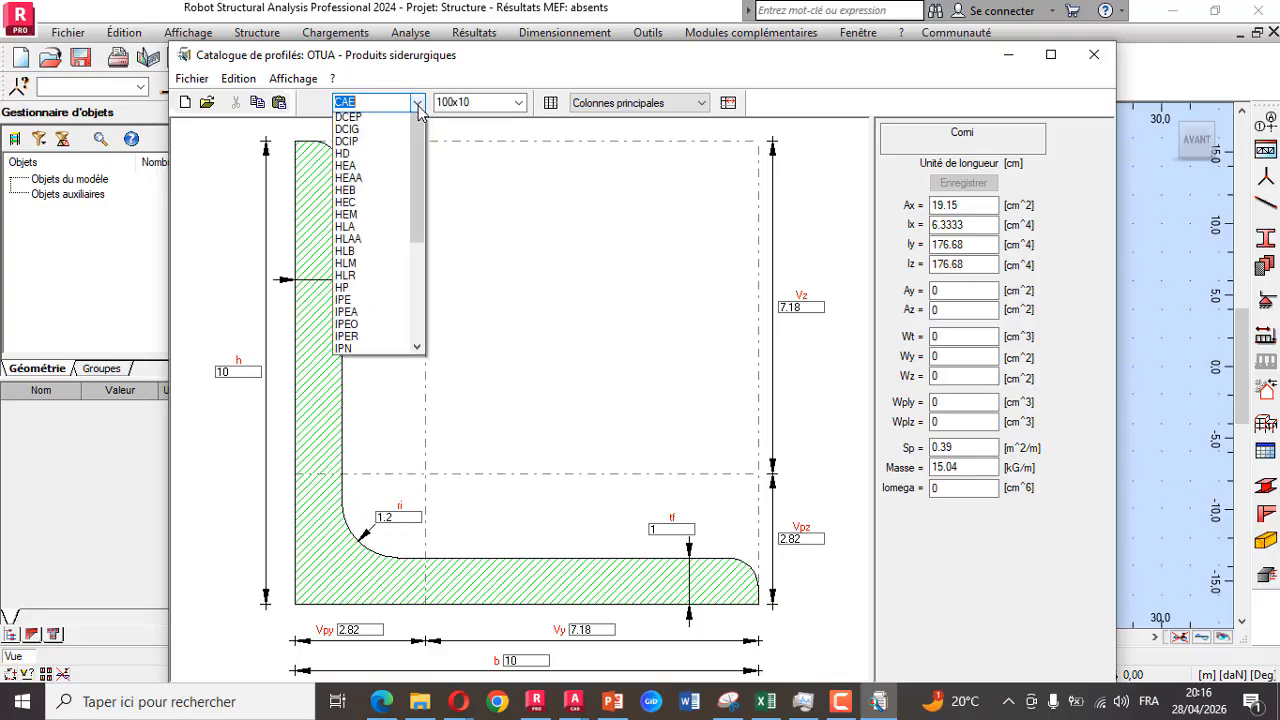
{"action": "left_click", "coordinate": [393, 145]}
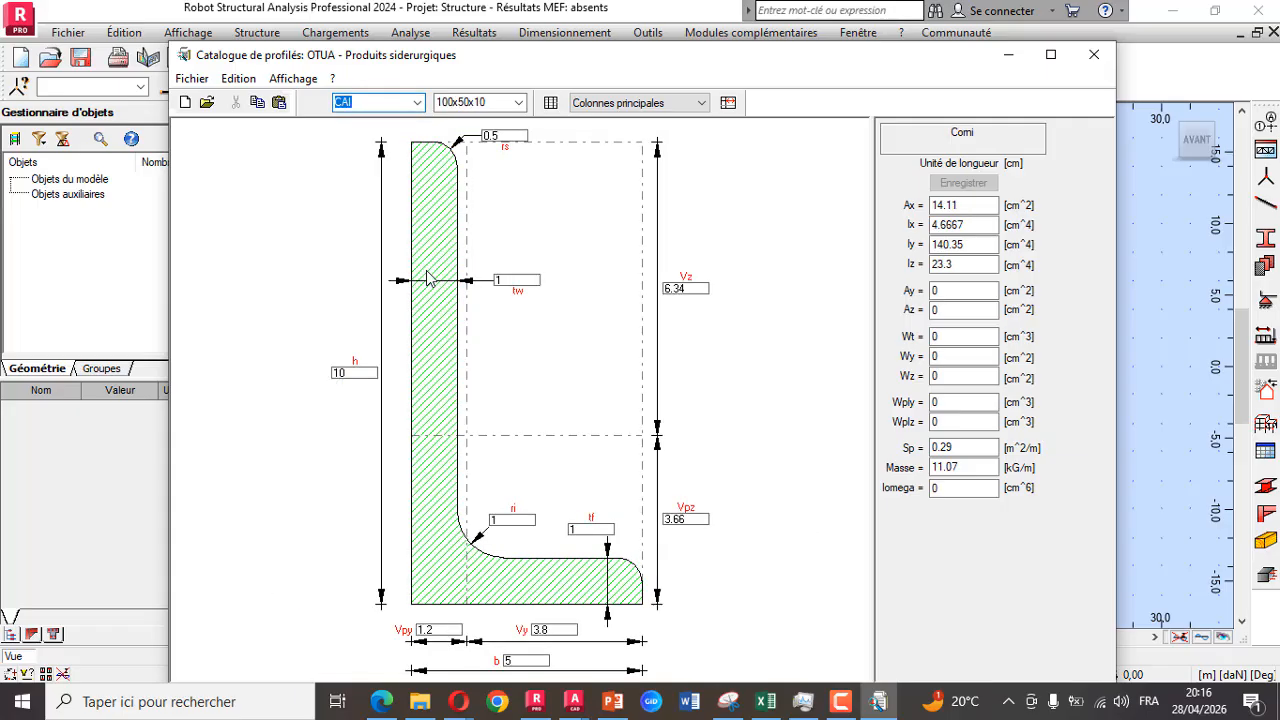
Display the HEA, HEM and UAP profile families one after another, and close the catalogue
{"action": "left_click", "coordinate": [417, 102]}
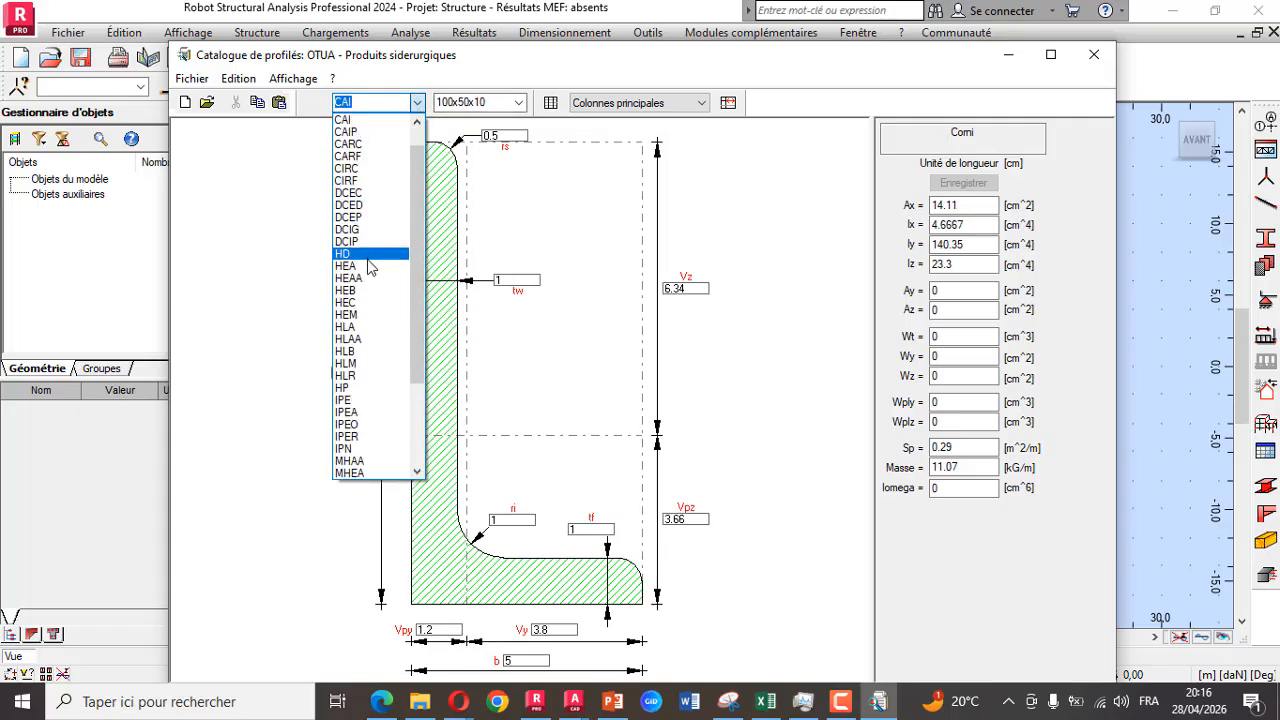
{"action": "left_click", "coordinate": [368, 266]}
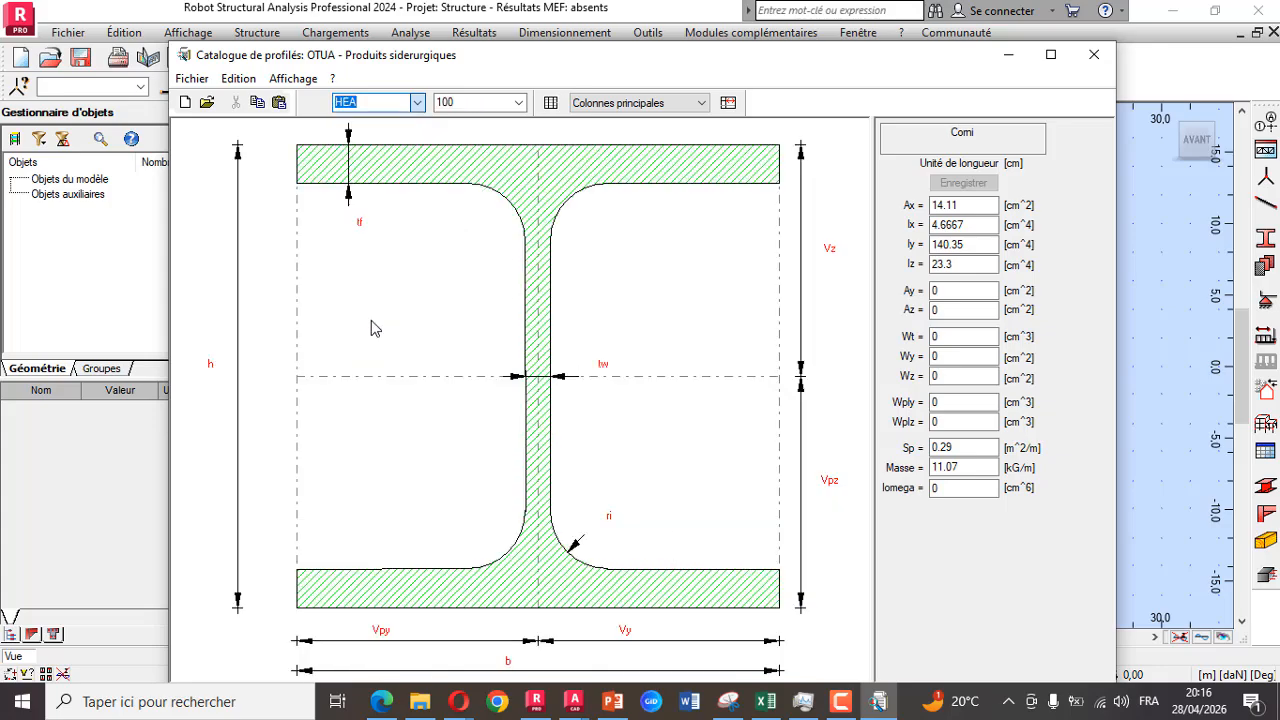
{"action": "left_click", "coordinate": [417, 102]}
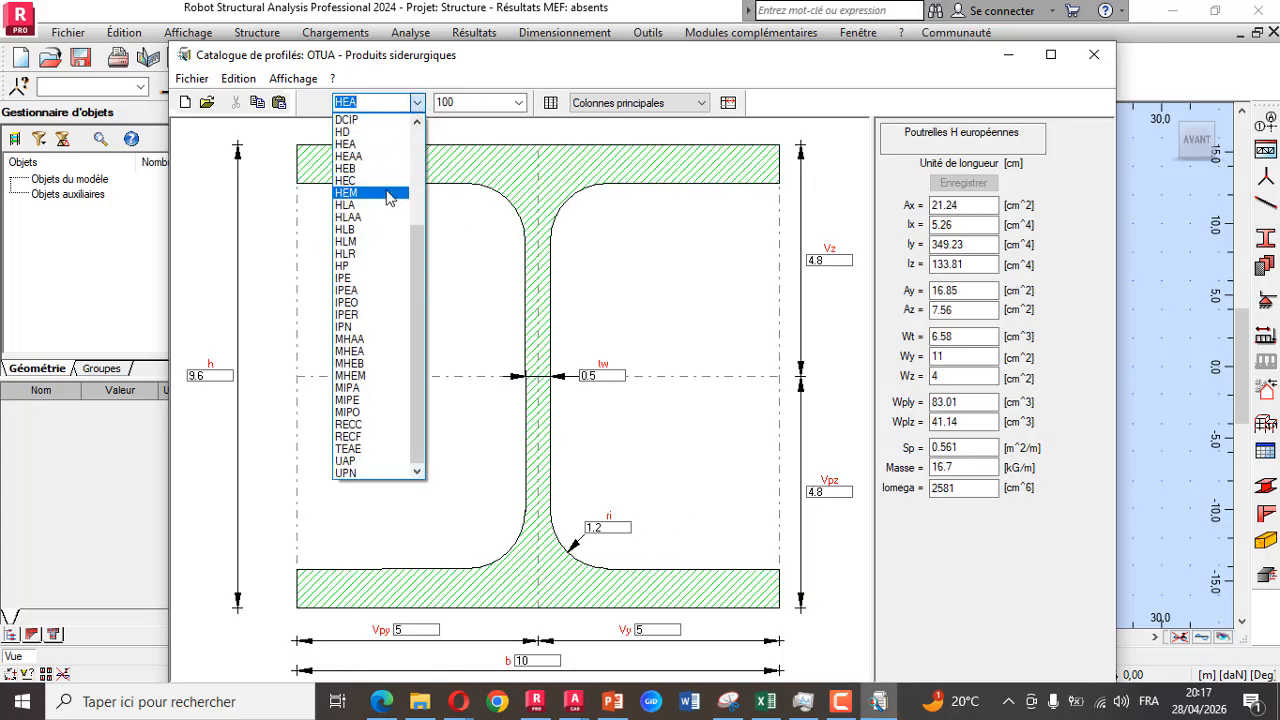
{"action": "left_click", "coordinate": [355, 192]}
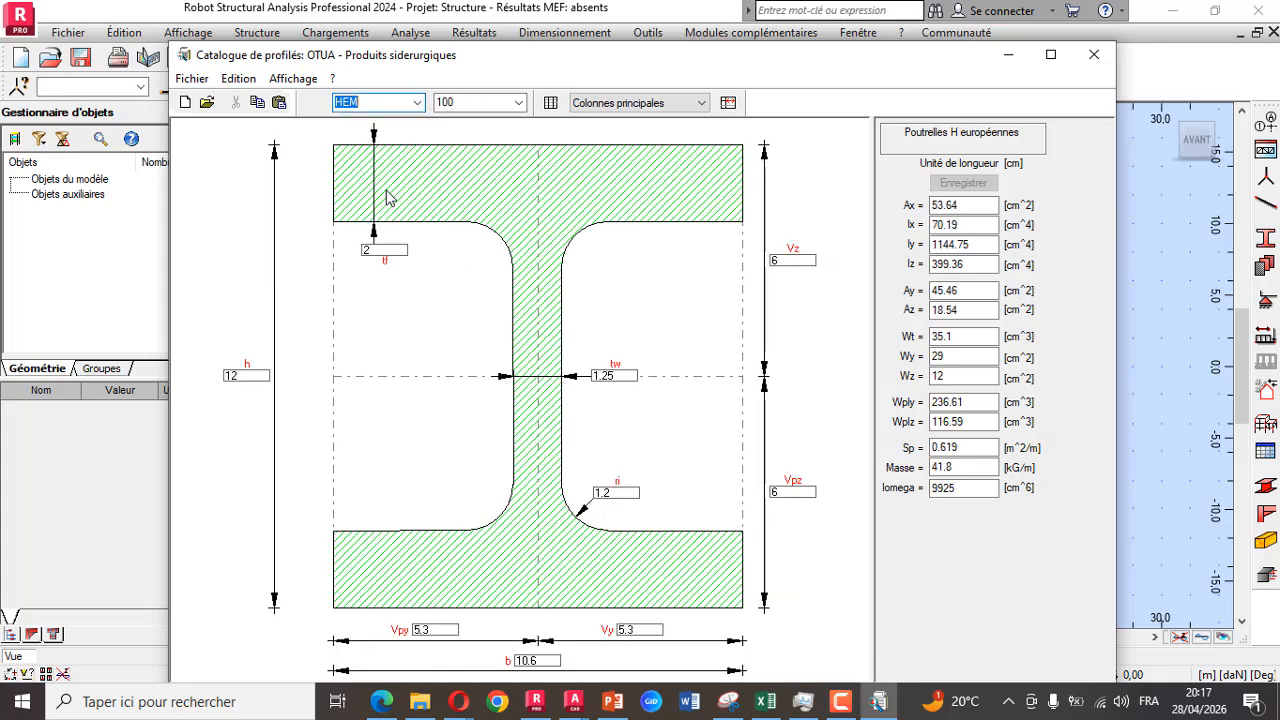
{"action": "left_click", "coordinate": [417, 102]}
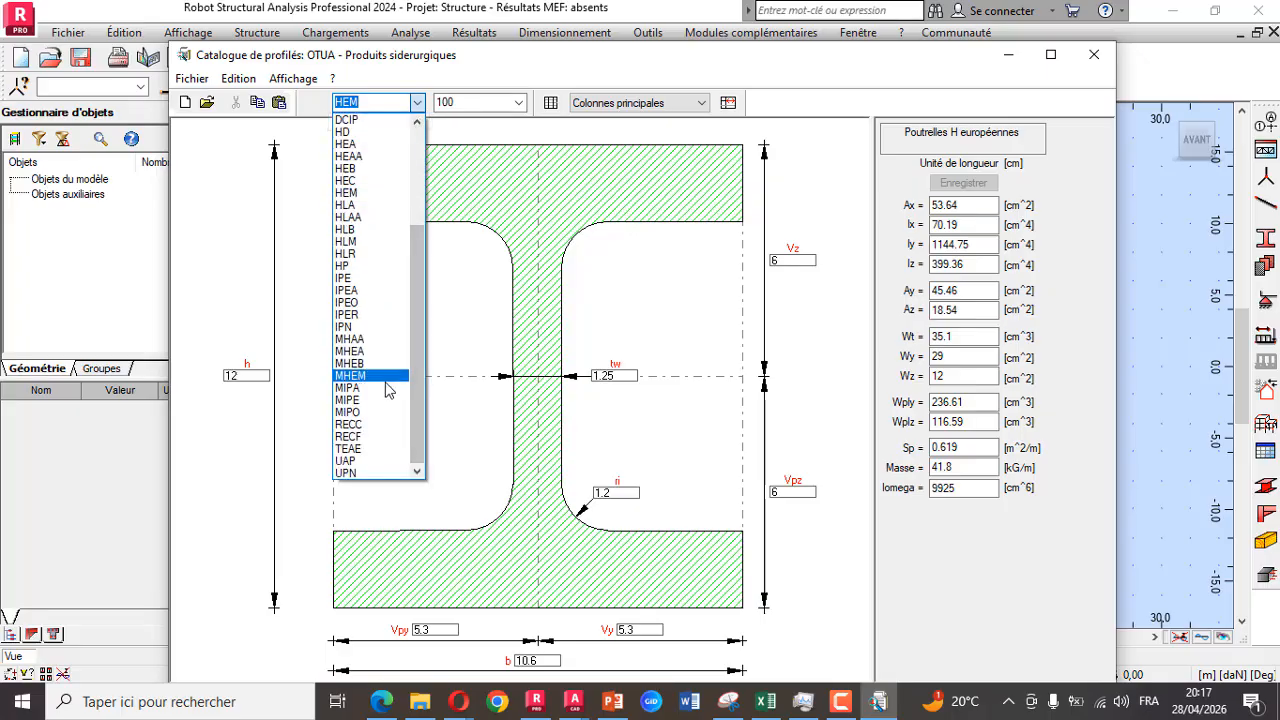
{"action": "left_click", "coordinate": [375, 462]}
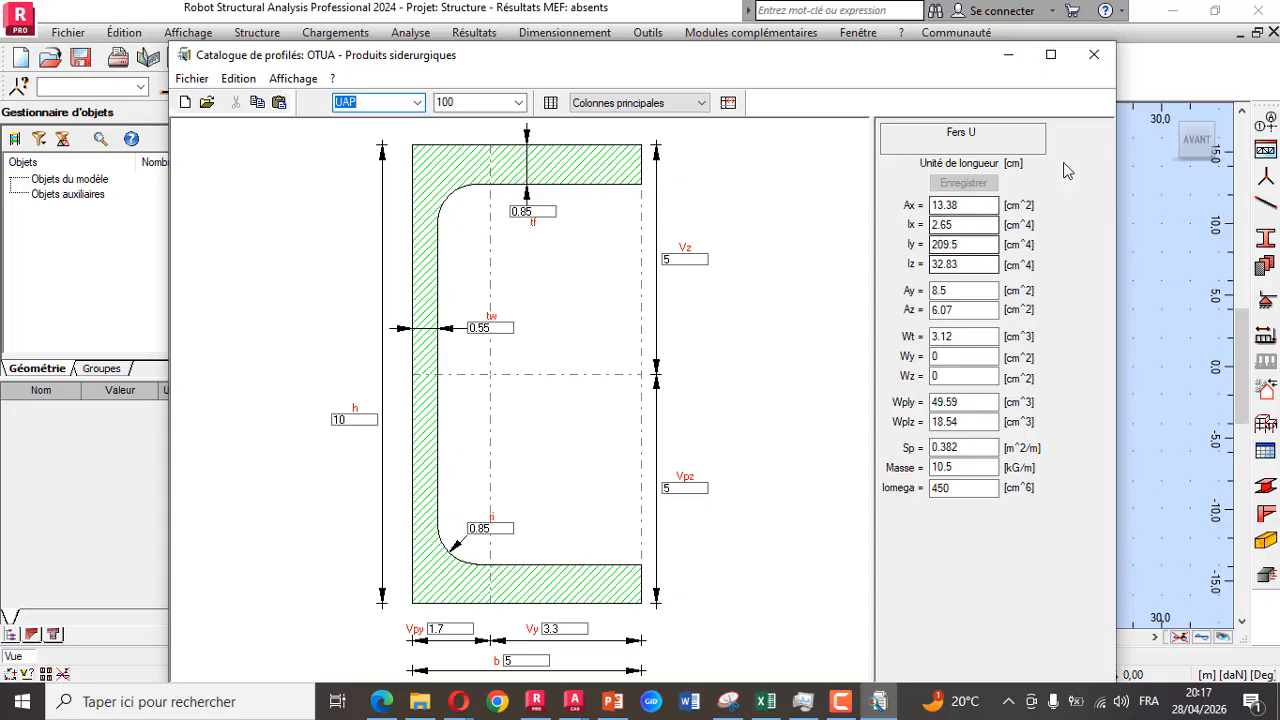
{"action": "left_click", "coordinate": [1094, 57]}
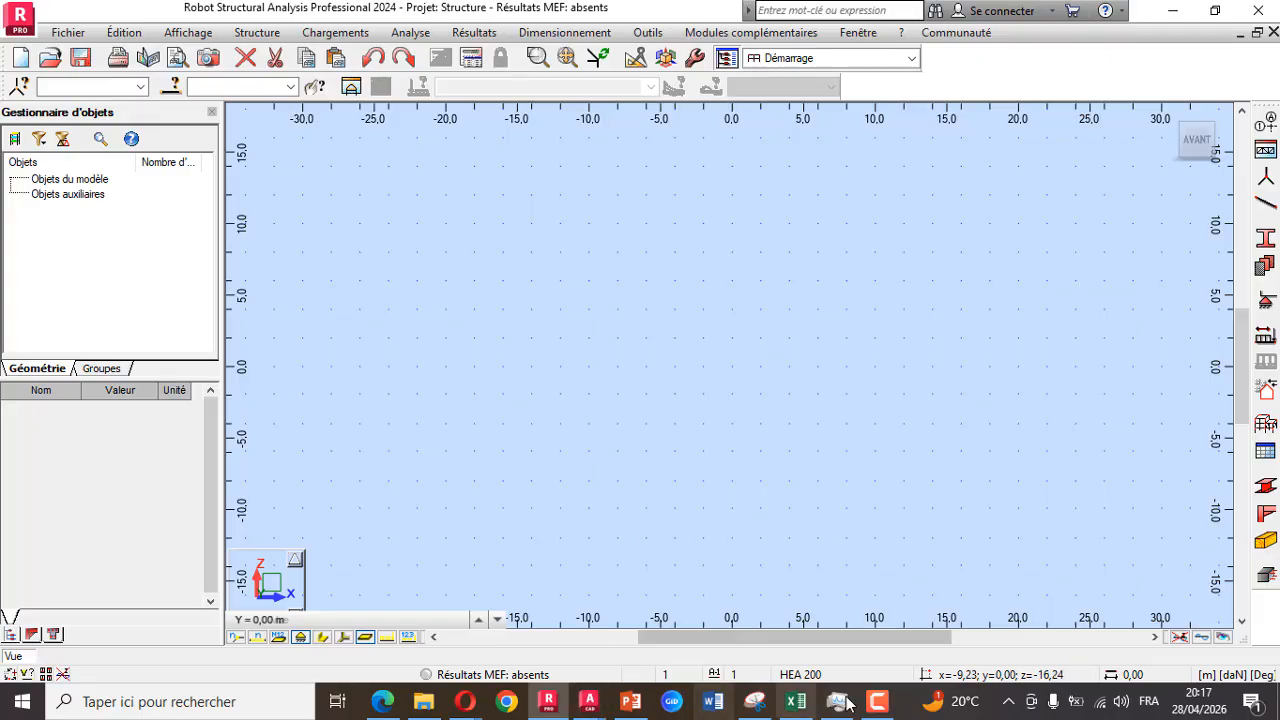
Switch to the steel frame course in PowerPoint and look through the slides on steel products following the hot rolling slide
{"action": "left_click", "coordinate": [630, 701]}
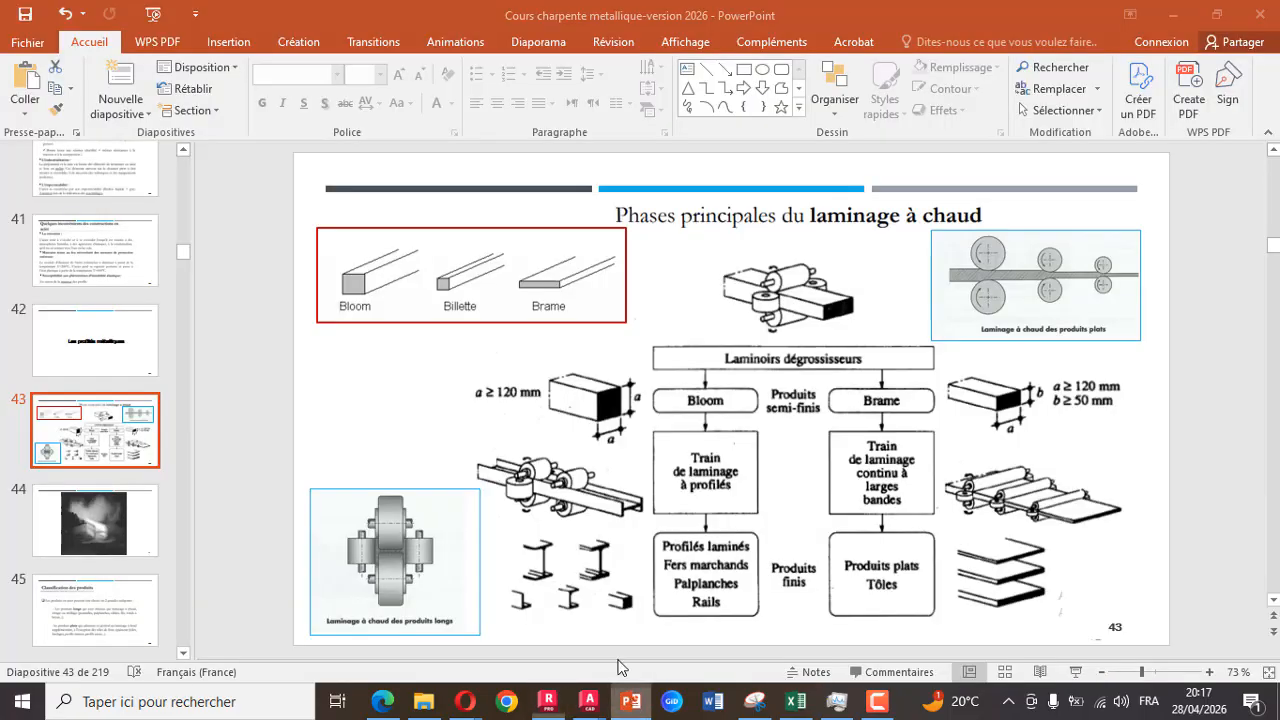
{"action": "scroll", "coordinate": [118, 512], "scroll_direction": "down", "scroll_amount": 1}
{"action": "scroll", "coordinate": [118, 512], "scroll_direction": "down", "scroll_amount": 5}
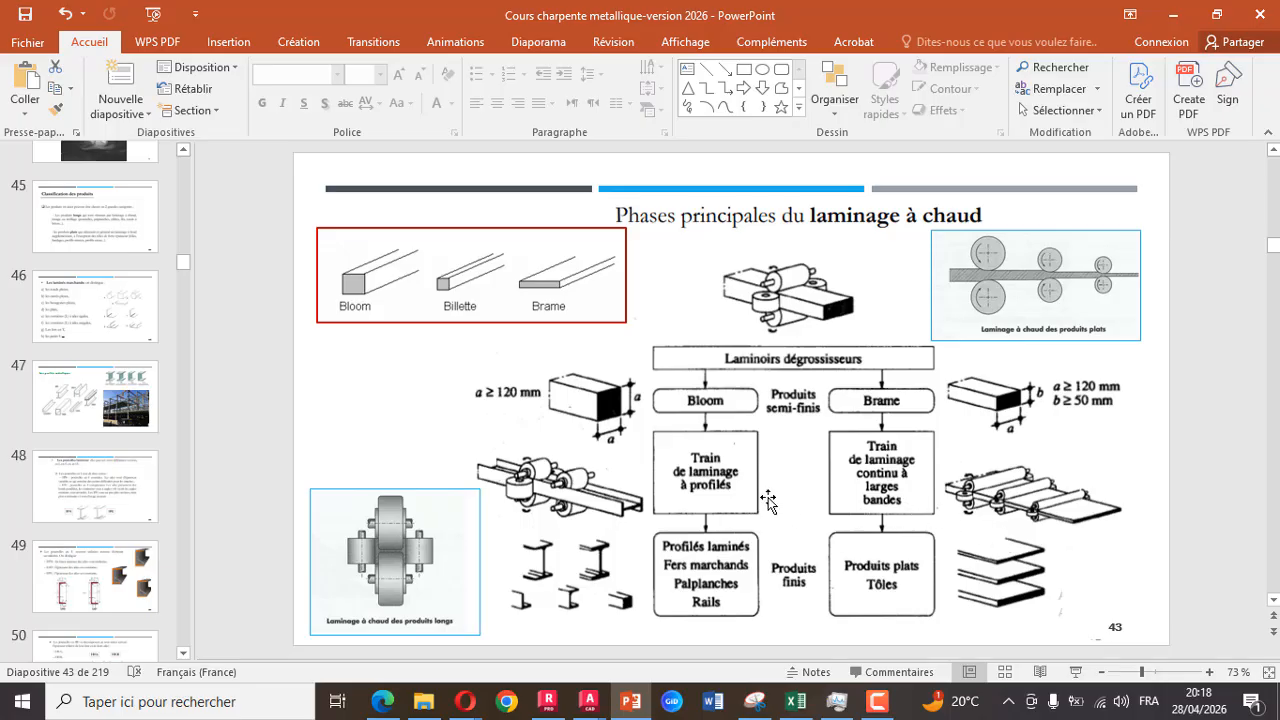
{"action": "scroll", "coordinate": [424, 465], "scroll_direction": "down", "scroll_amount": 1}
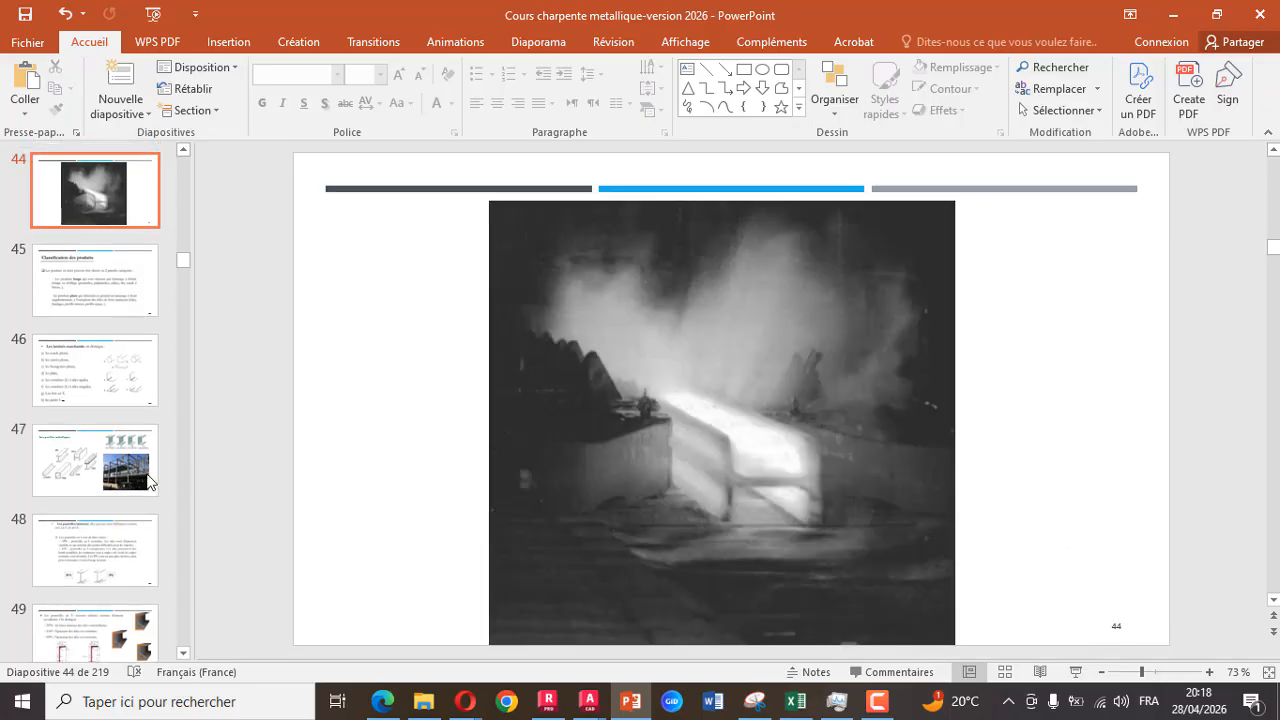
{"action": "scroll", "coordinate": [140, 478], "scroll_direction": "down", "scroll_amount": 3}
{"action": "scroll", "coordinate": [140, 478], "scroll_direction": "down", "scroll_amount": 6}
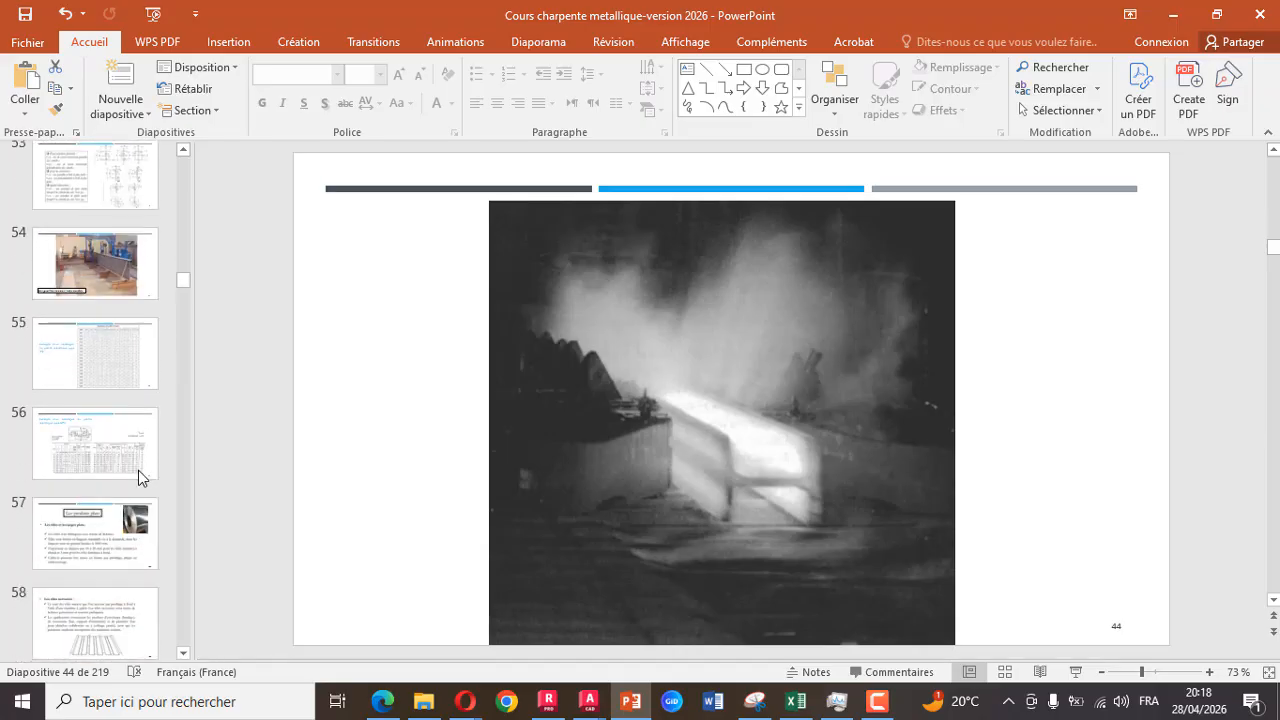
{"action": "scroll", "coordinate": [140, 478], "scroll_direction": "down", "scroll_amount": 4}
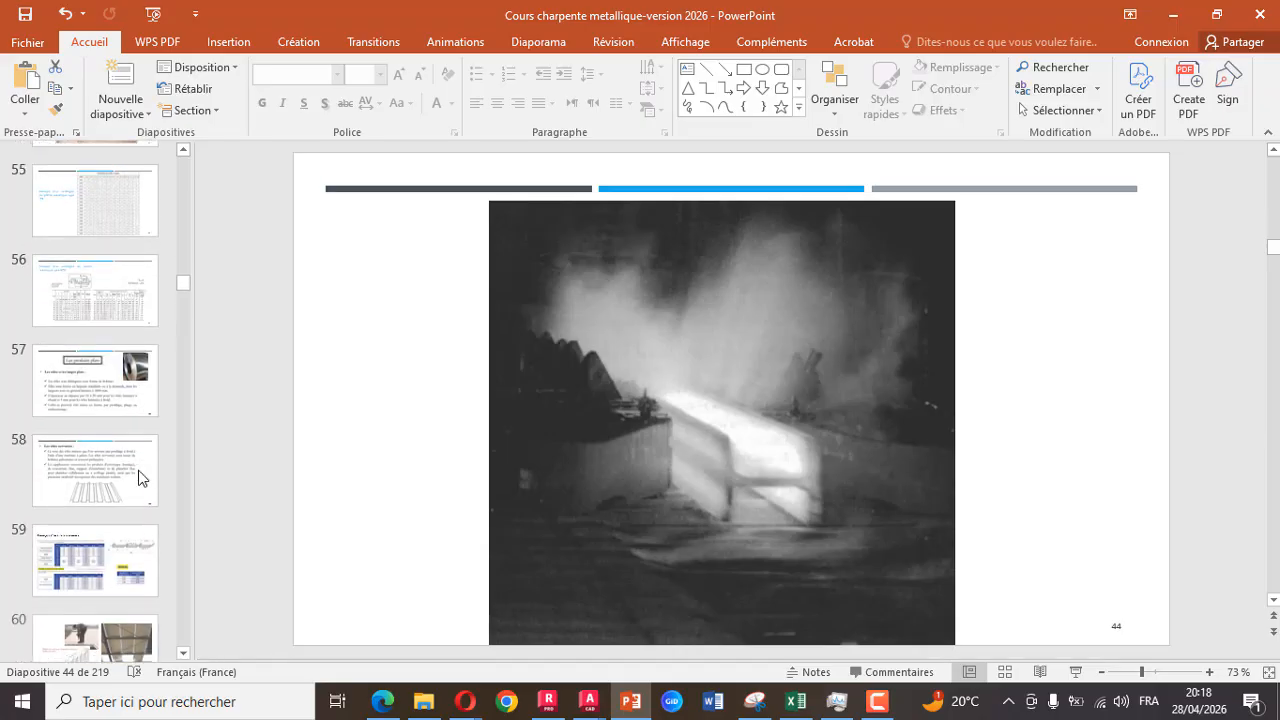
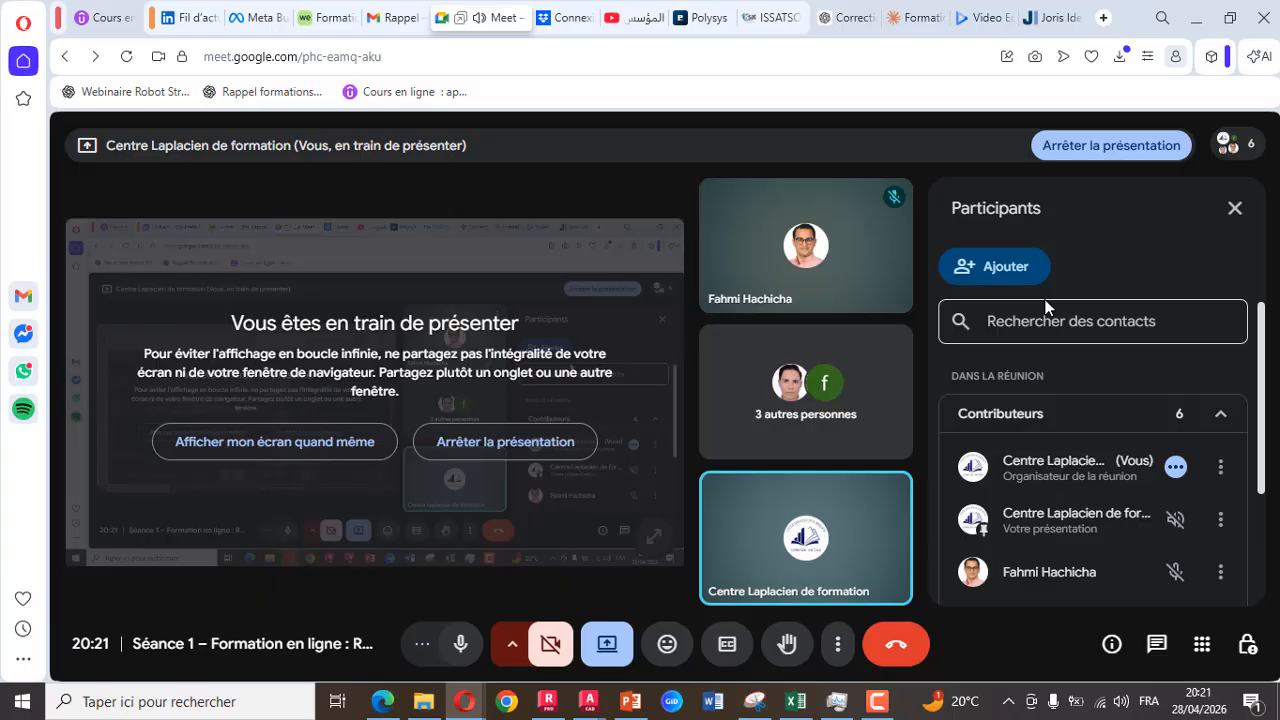
Switch back to Robot Structural Analysis and view the default catalogues in the job preferences
{"action": "left_click", "coordinate": [549, 703]}
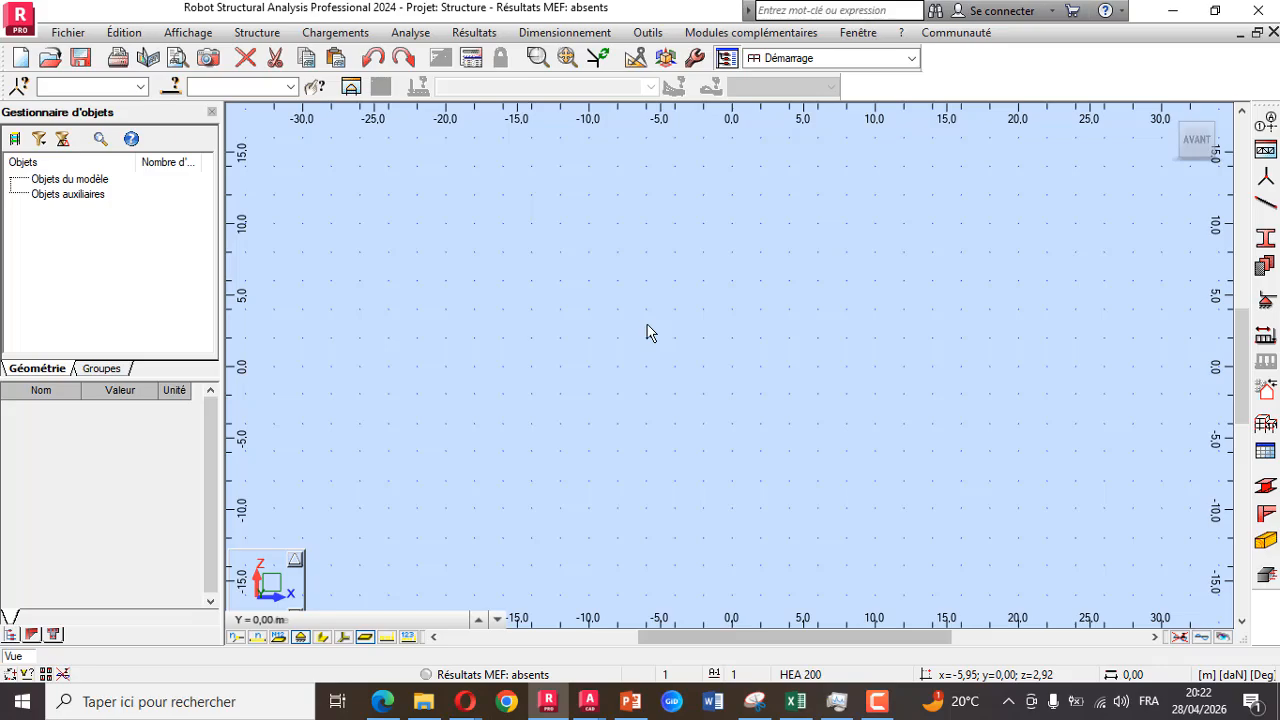
{"action": "left_click", "coordinate": [647, 34]}
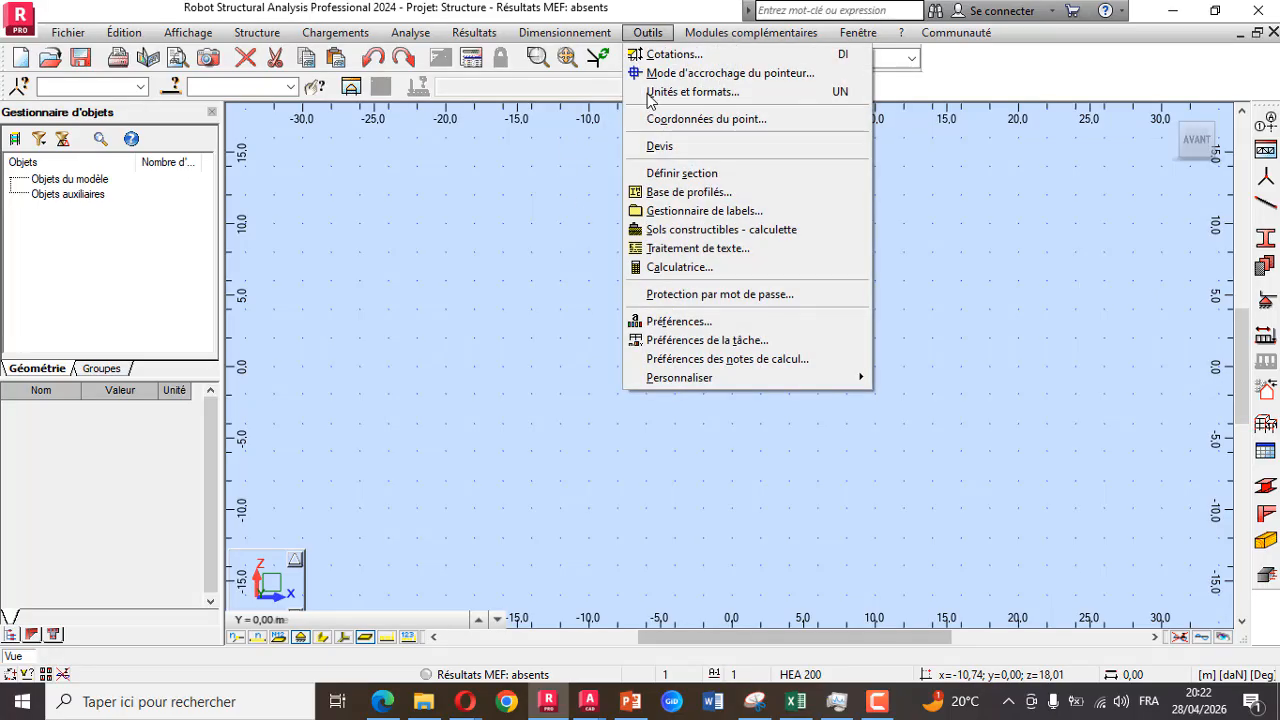
{"action": "left_click", "coordinate": [688, 341]}
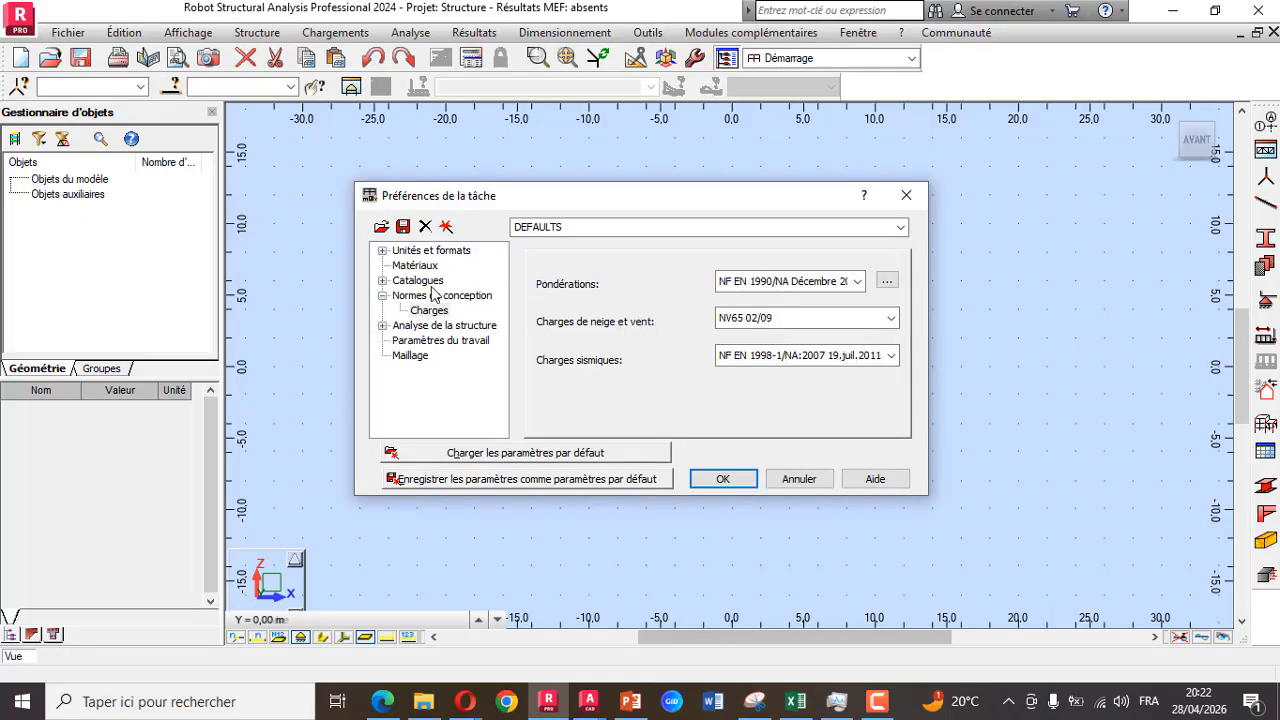
{"action": "left_click", "coordinate": [409, 283]}
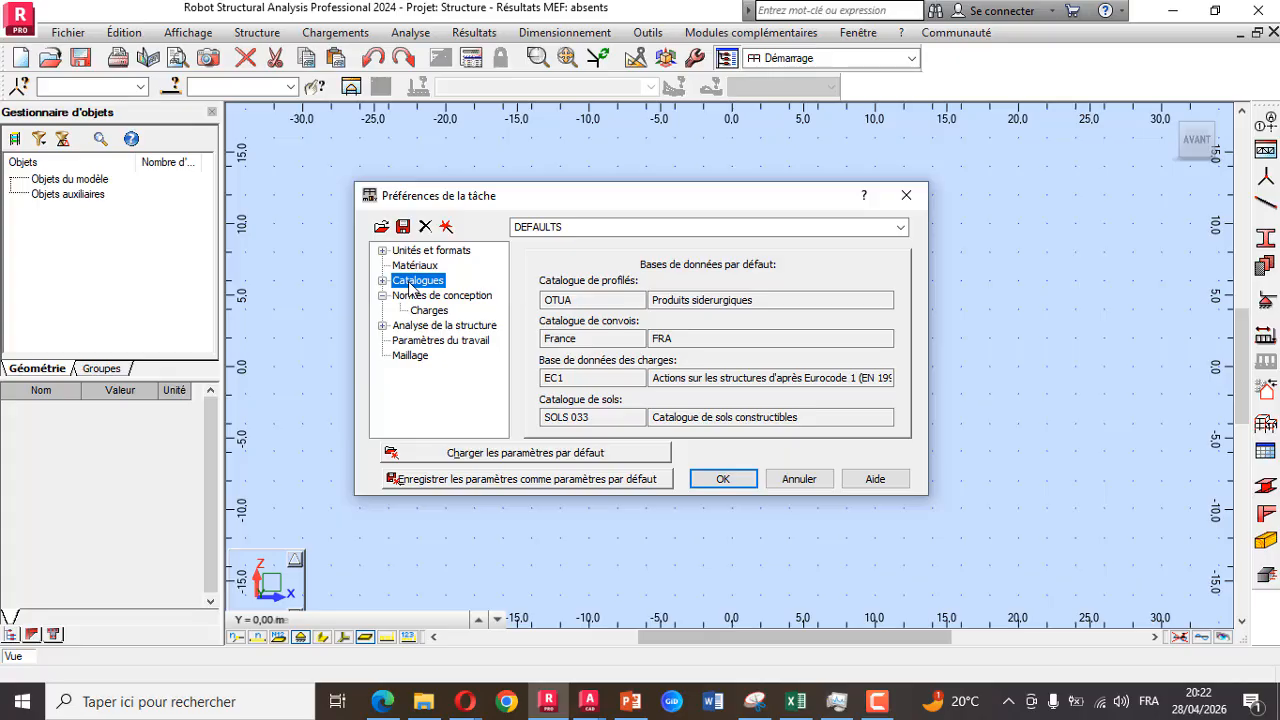
{"action": "left_click", "coordinate": [877, 701]}
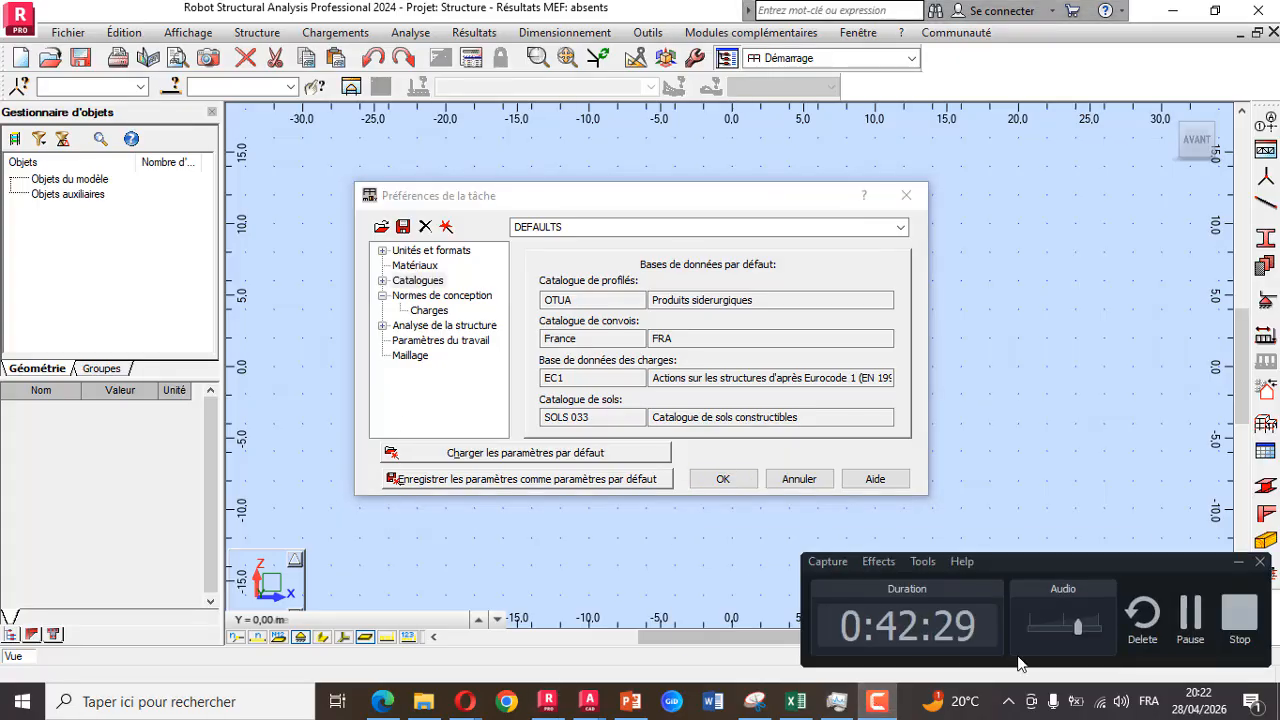
{"action": "left_click", "coordinate": [1190, 620]}
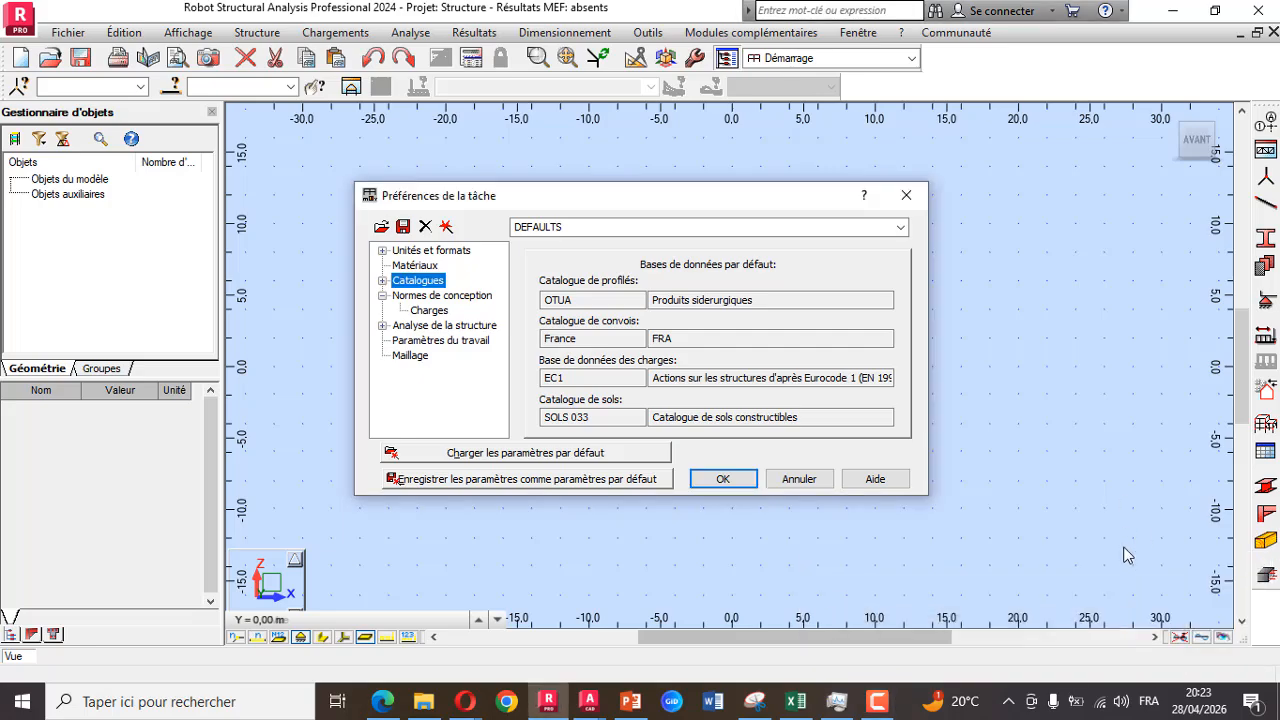
{"action": "left_click", "coordinate": [881, 701]}
{"action": "left_click", "coordinate": [881, 701]}
Close the job preferences without changing anything
{"action": "left_click", "coordinate": [906, 195]}
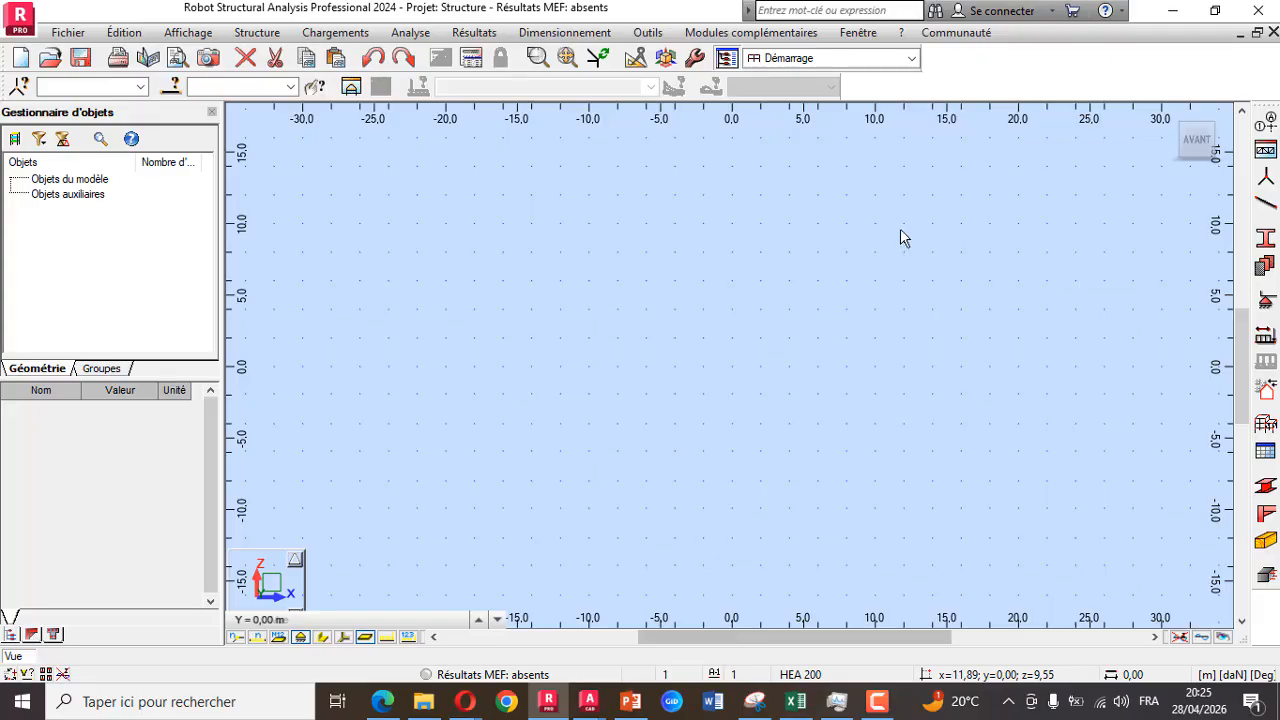
Switch to the PowerPoint course, show slide 65 on purlin and side-rail profiles, and return to Robot Structural Analysis
{"action": "left_click", "coordinate": [630, 701]}
{"action": "scroll", "coordinate": [110, 400], "scroll_direction": "up", "scroll_amount": 3}
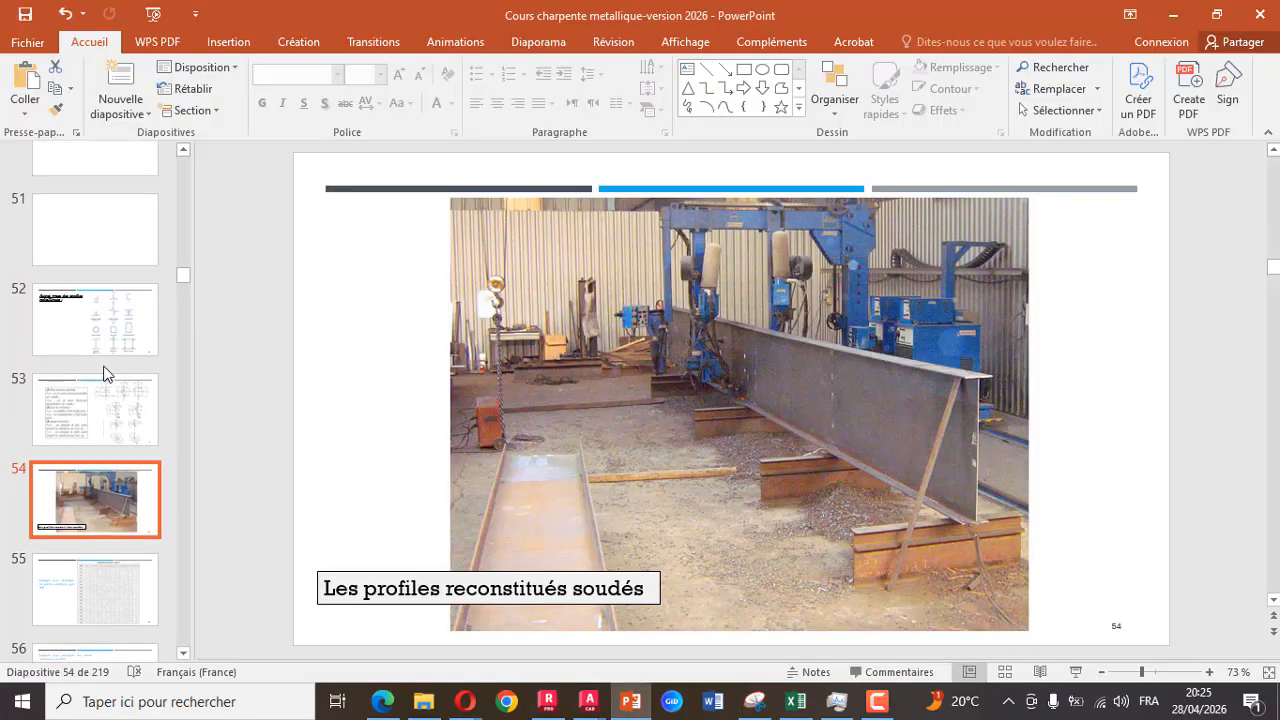
{"action": "scroll", "coordinate": [104, 373], "scroll_direction": "up", "scroll_amount": 5}
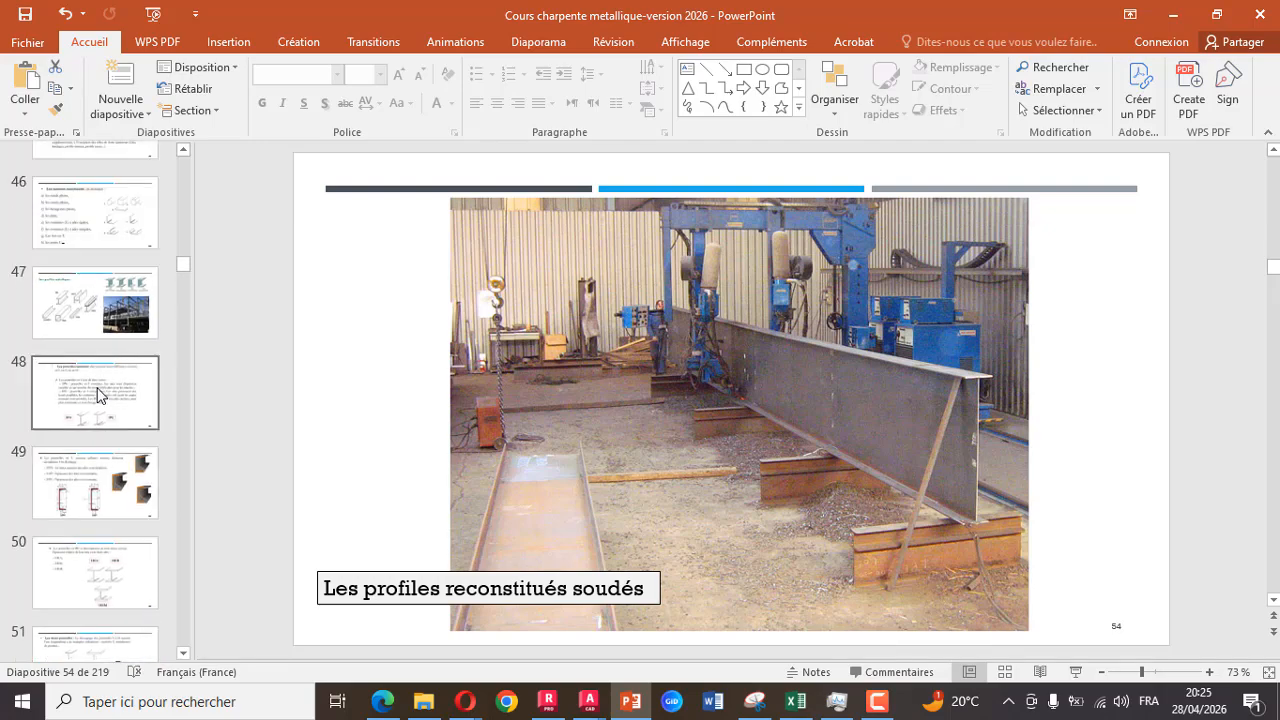
{"action": "scroll", "coordinate": [100, 393], "scroll_direction": "up", "scroll_amount": 3}
{"action": "scroll", "coordinate": [92, 418], "scroll_direction": "down", "scroll_amount": 6}
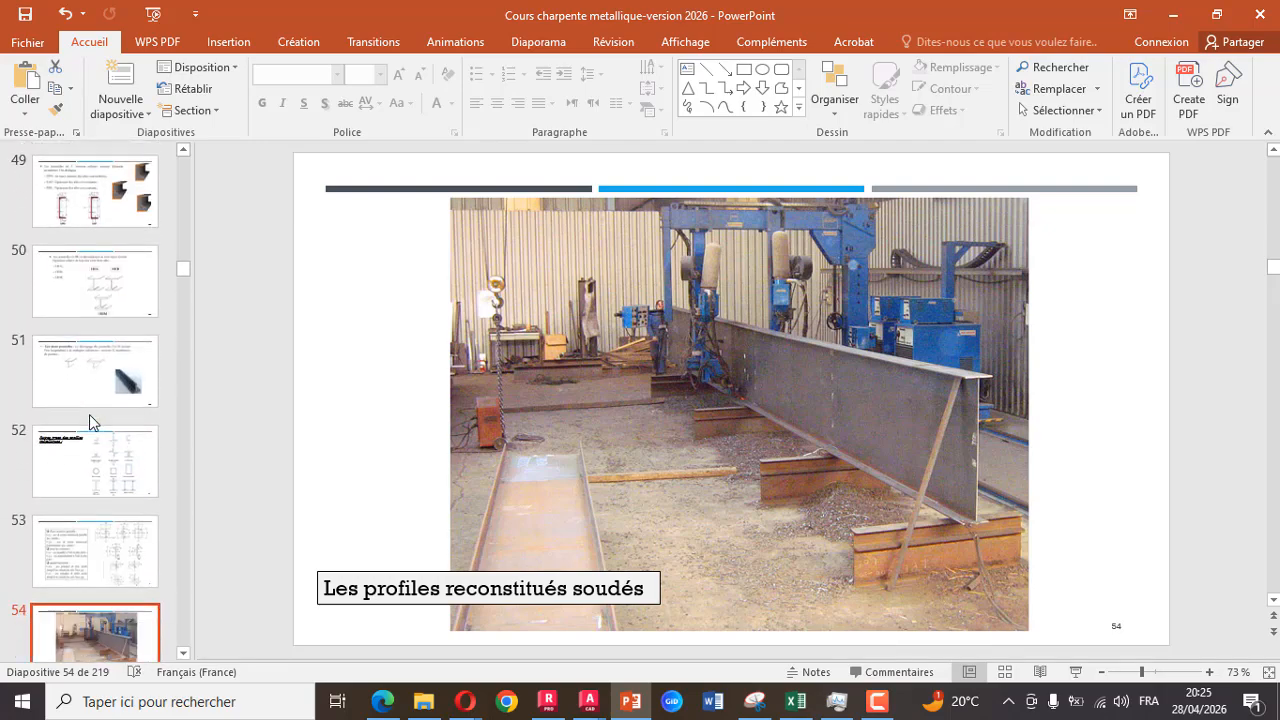
{"action": "scroll", "coordinate": [89, 414], "scroll_direction": "down", "scroll_amount": 10}
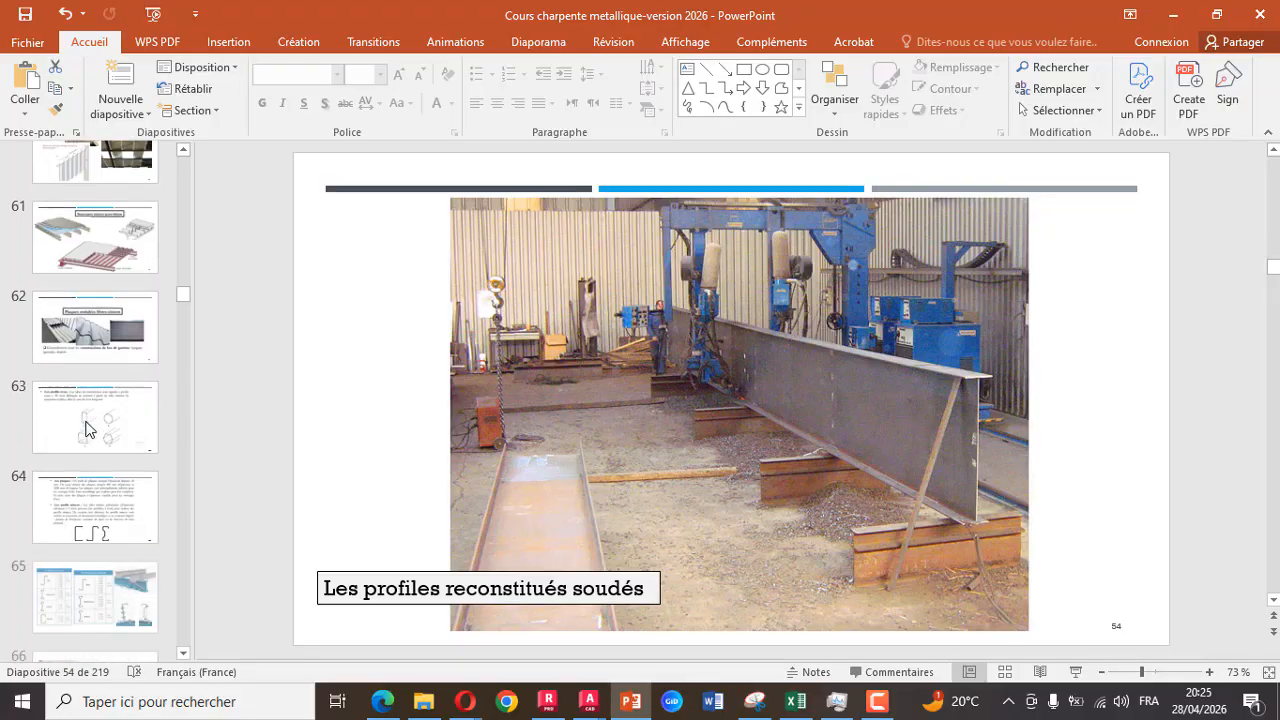
{"action": "scroll", "coordinate": [85, 429], "scroll_direction": "down", "scroll_amount": 2}
{"action": "left_click", "coordinate": [95, 426]}
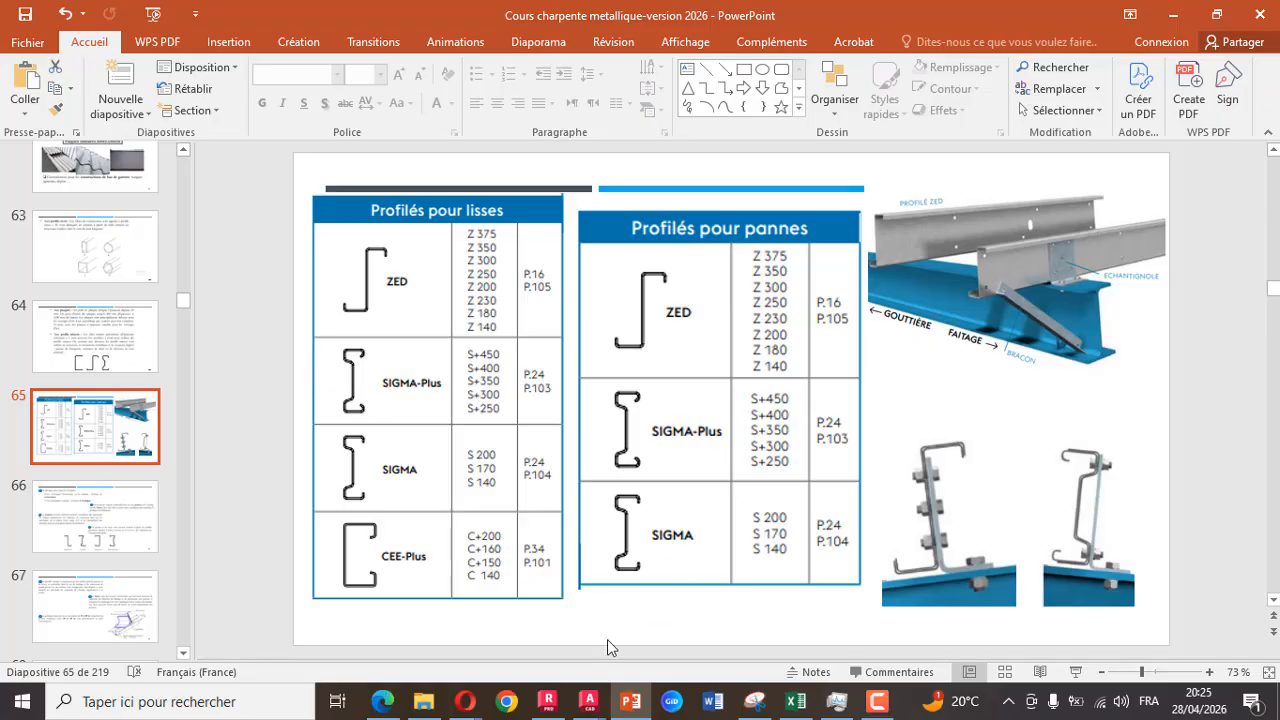
{"action": "left_click", "coordinate": [548, 703]}
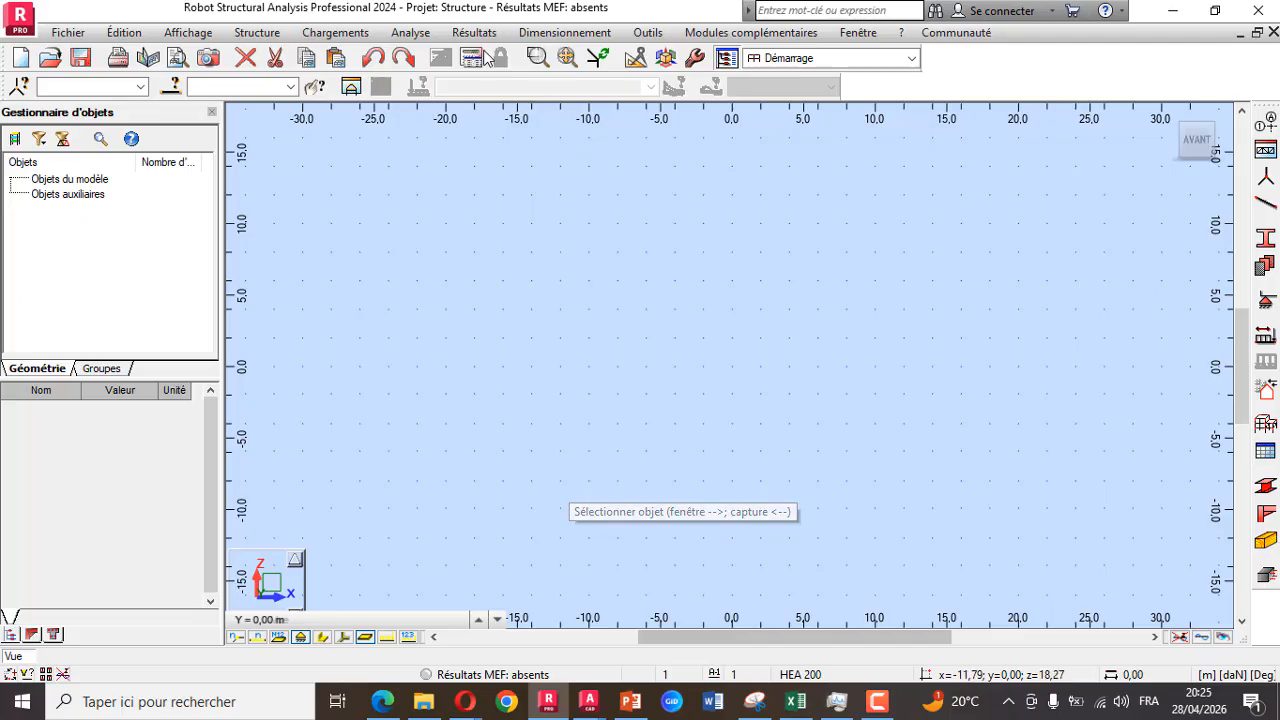
Open the job preferences and display the list of steel and timber profile catalogues
{"action": "left_click", "coordinate": [647, 32]}
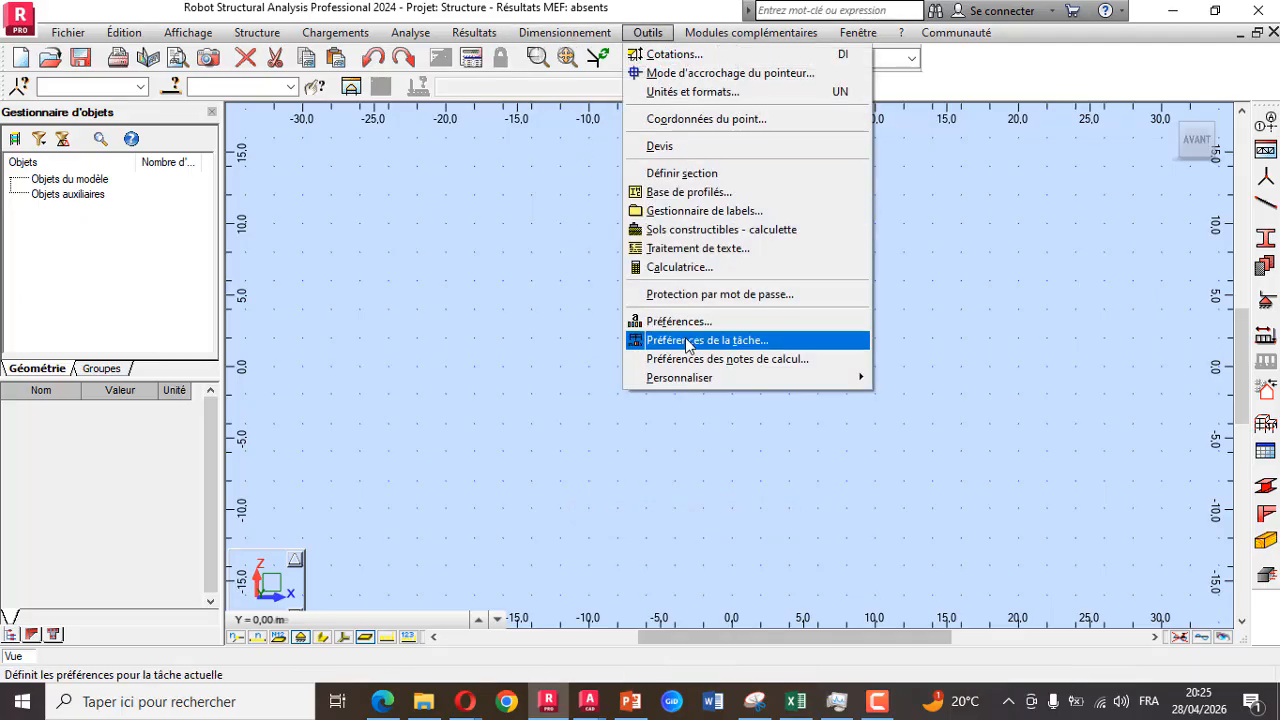
{"action": "left_click", "coordinate": [168, 36]}
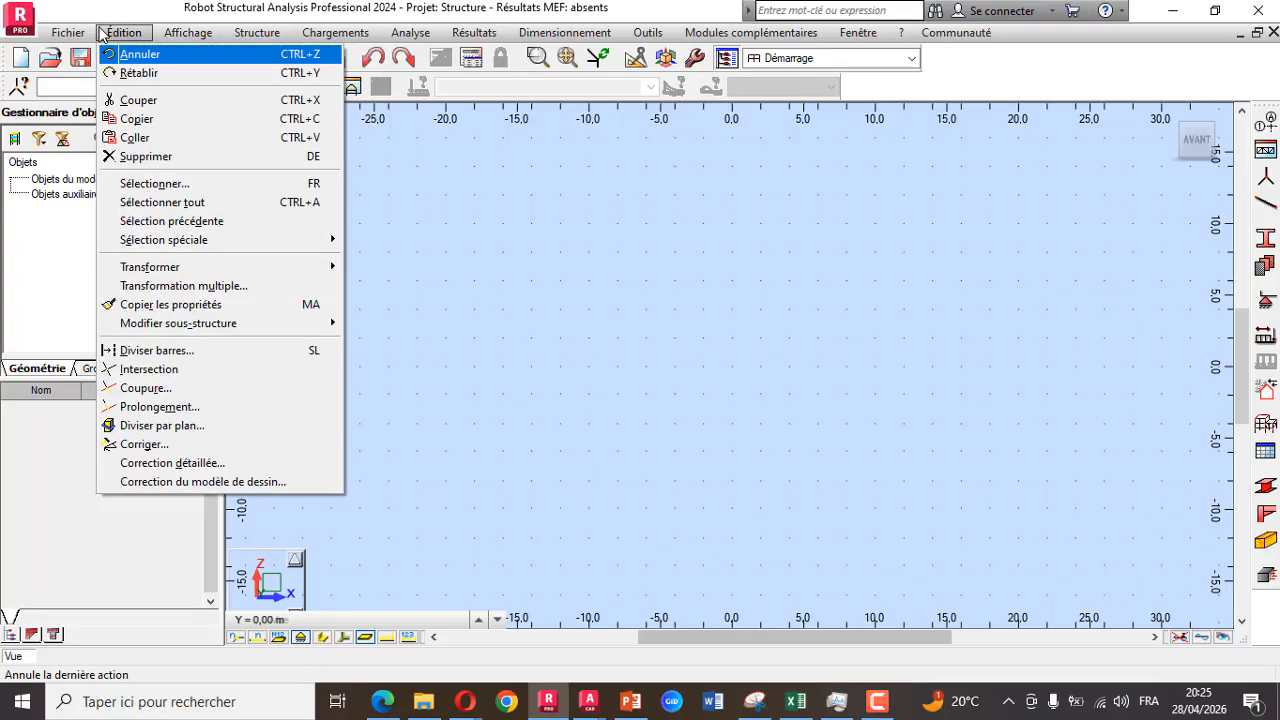
{"action": "mouse_move", "coordinate": [395, 242]}
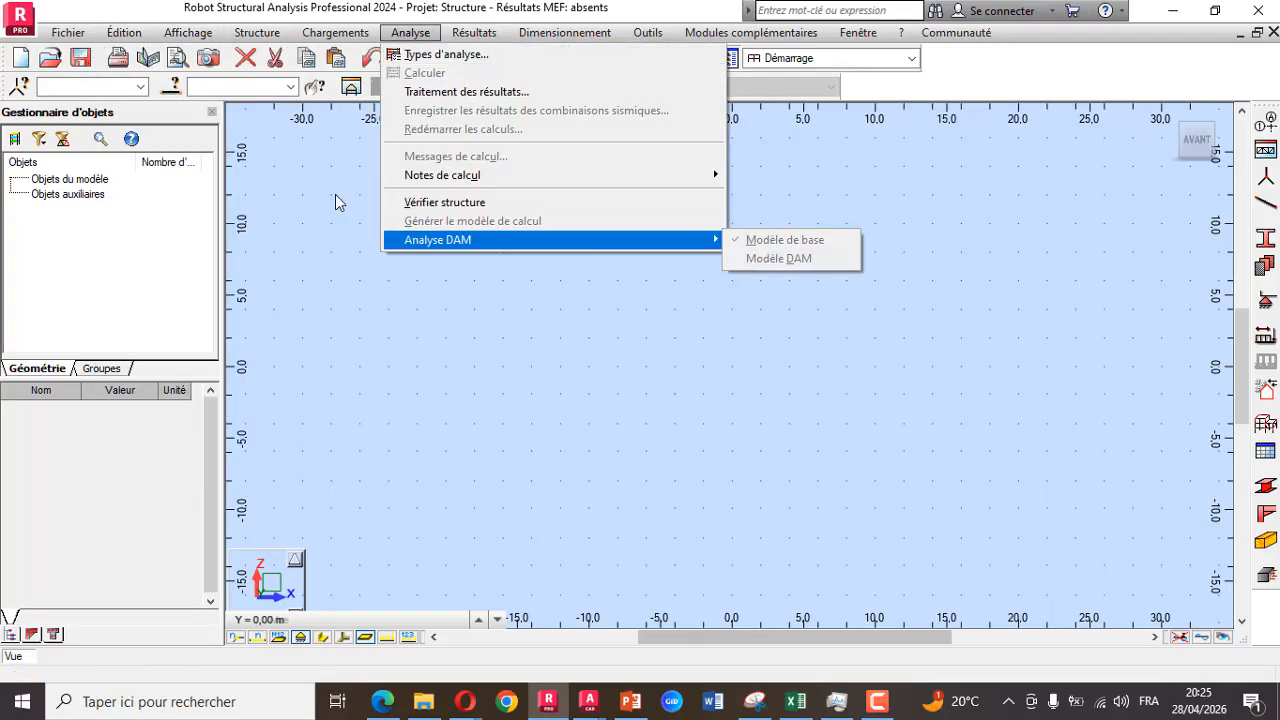
{"action": "mouse_move", "coordinate": [650, 38]}
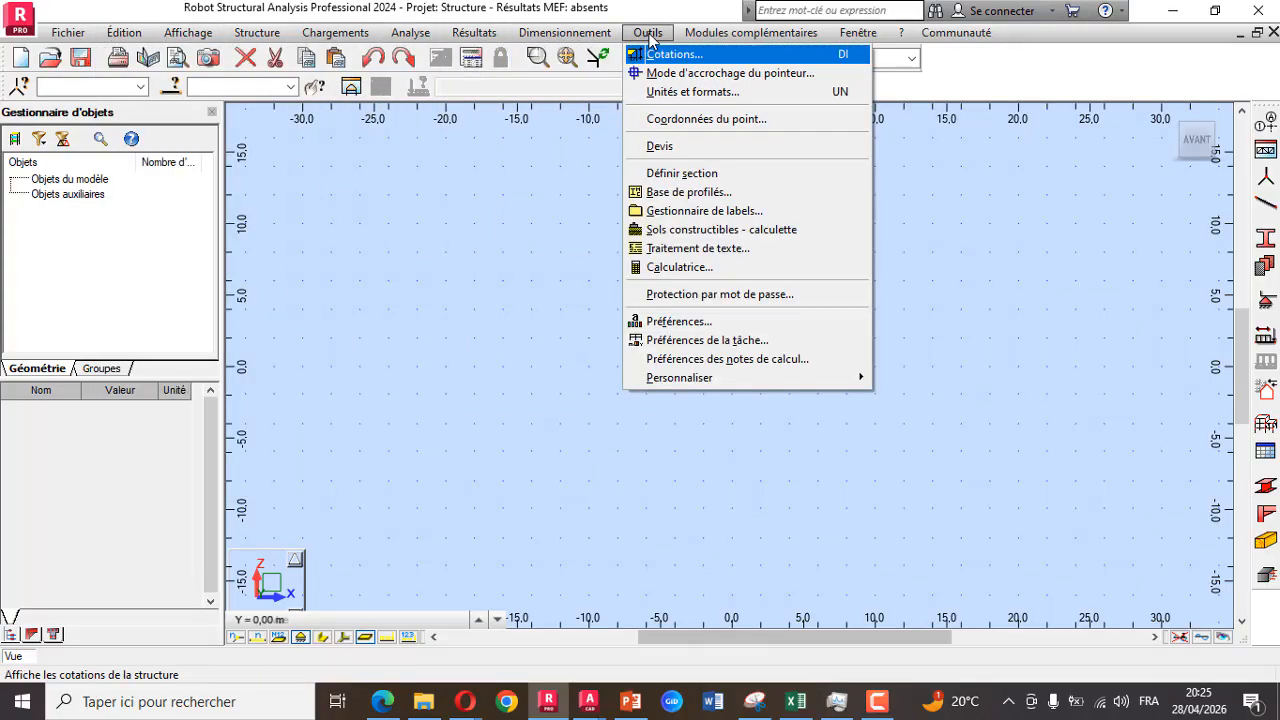
{"action": "left_click", "coordinate": [700, 341]}
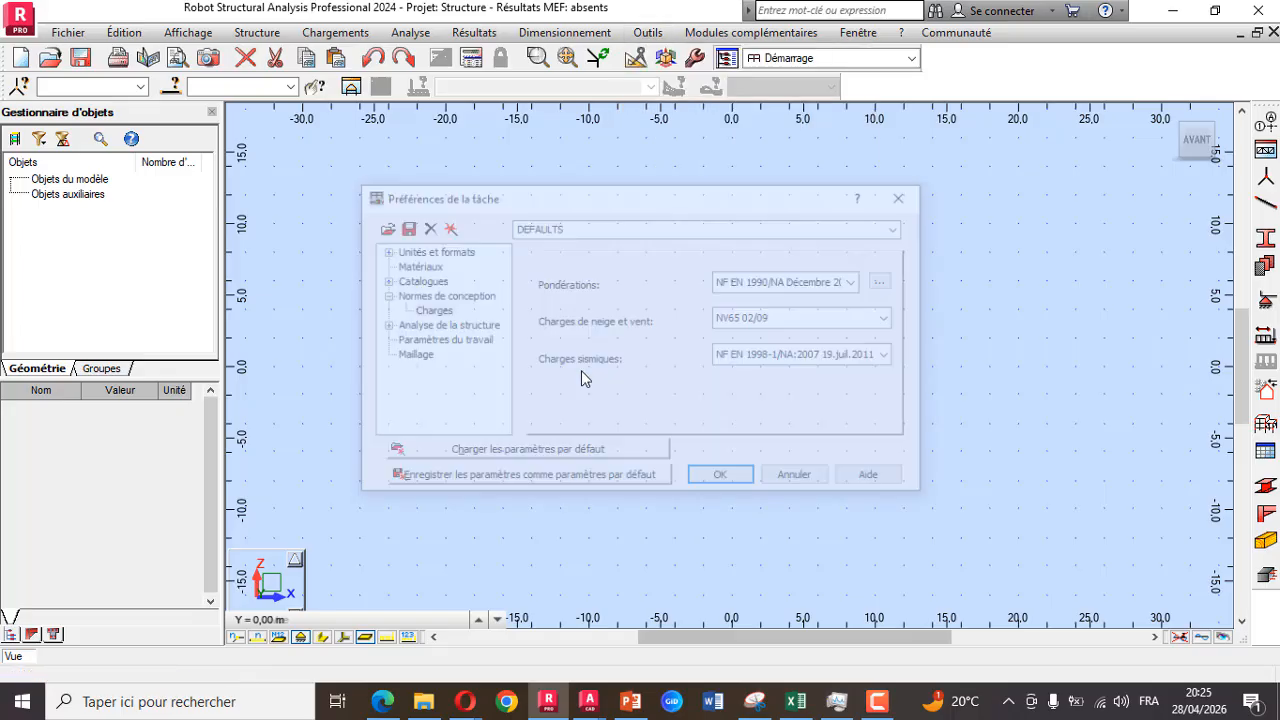
{"action": "left_click", "coordinate": [383, 281]}
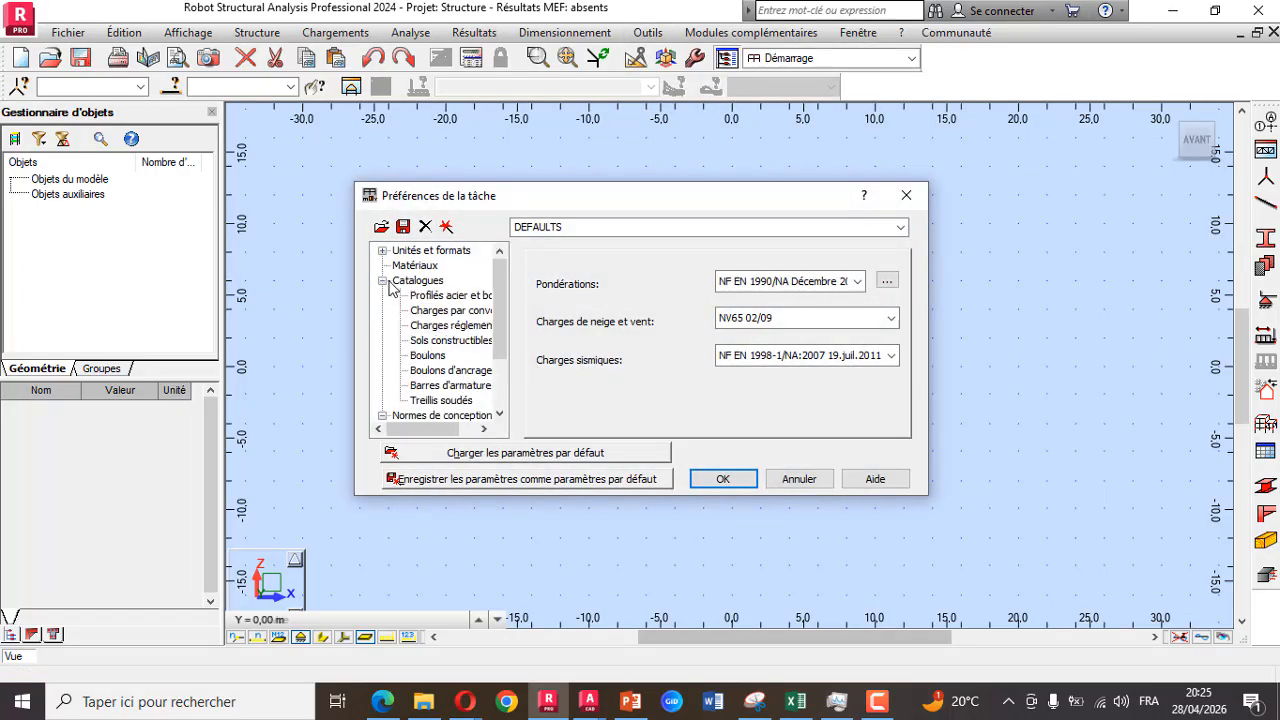
{"action": "left_click", "coordinate": [413, 283]}
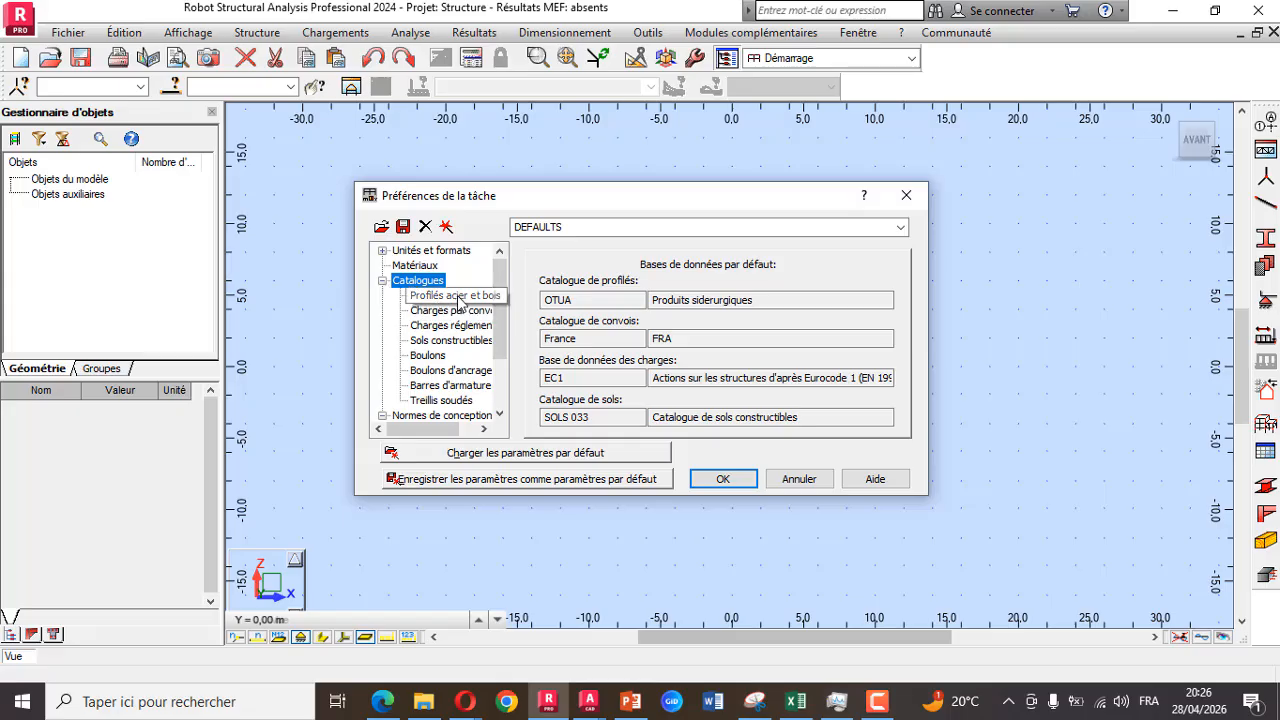
{"action": "left_click", "coordinate": [460, 297]}
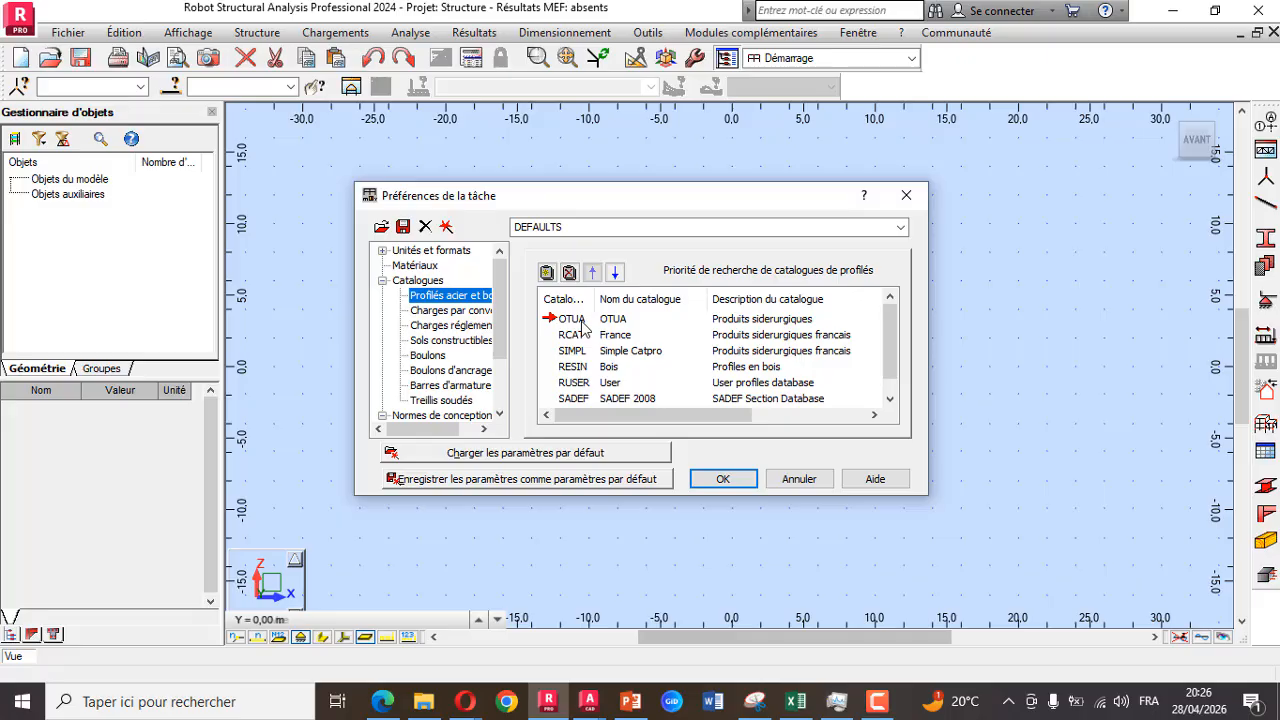
Declare the SADEF profile catalogue from the SadefPro database file and accept the job preferences
{"action": "left_click", "coordinate": [546, 273]}
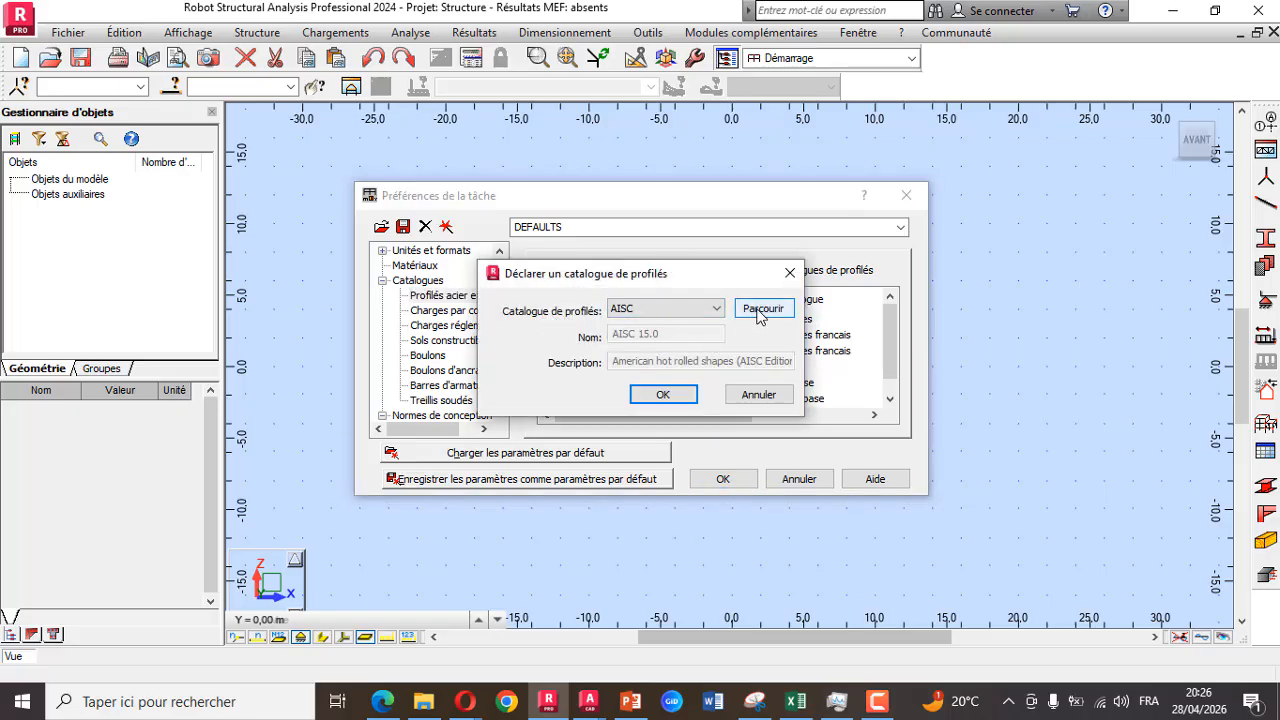
{"action": "left_click", "coordinate": [752, 318]}
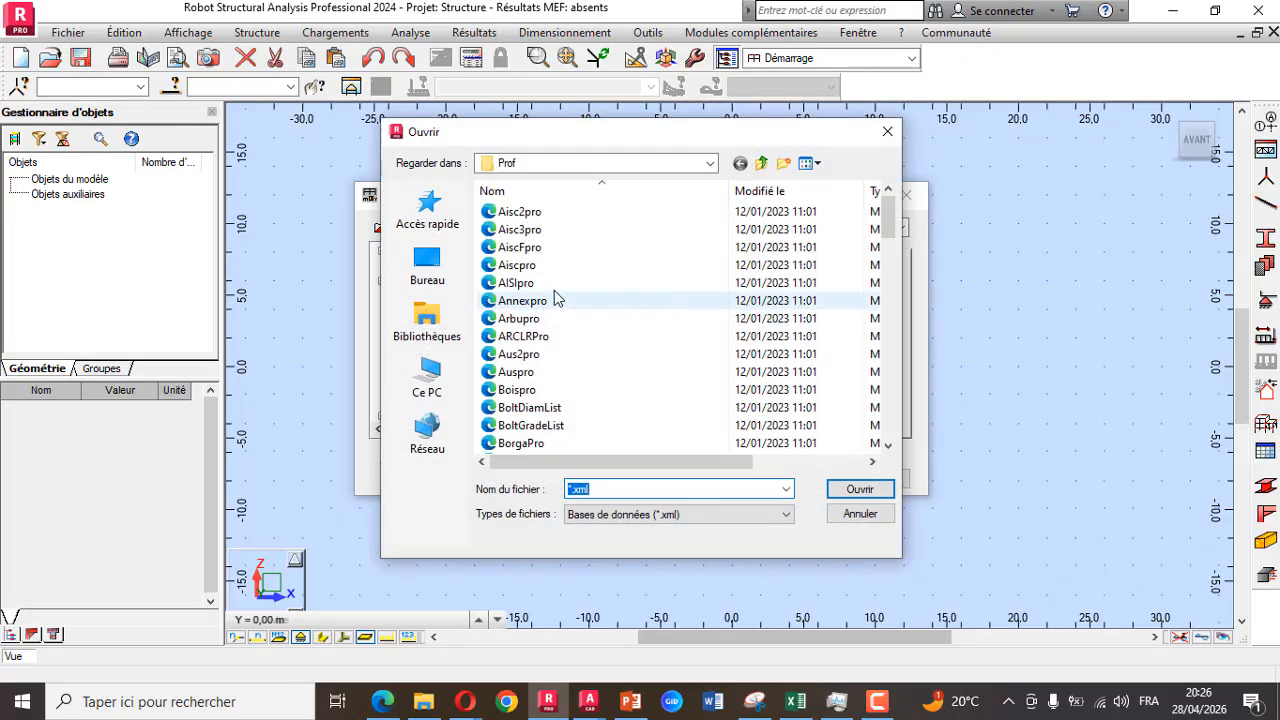
{"action": "scroll", "coordinate": [540, 330], "scroll_direction": "down", "scroll_amount": 7}
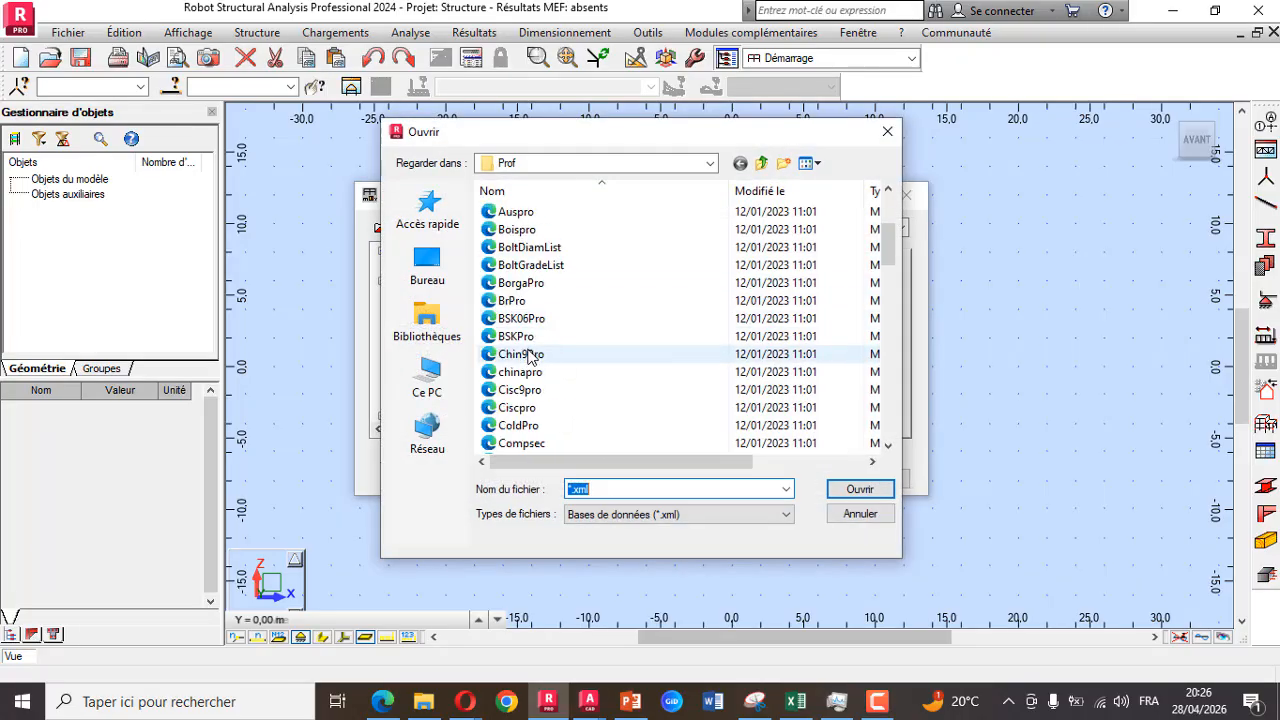
{"action": "scroll", "coordinate": [530, 358], "scroll_direction": "down", "scroll_amount": 15}
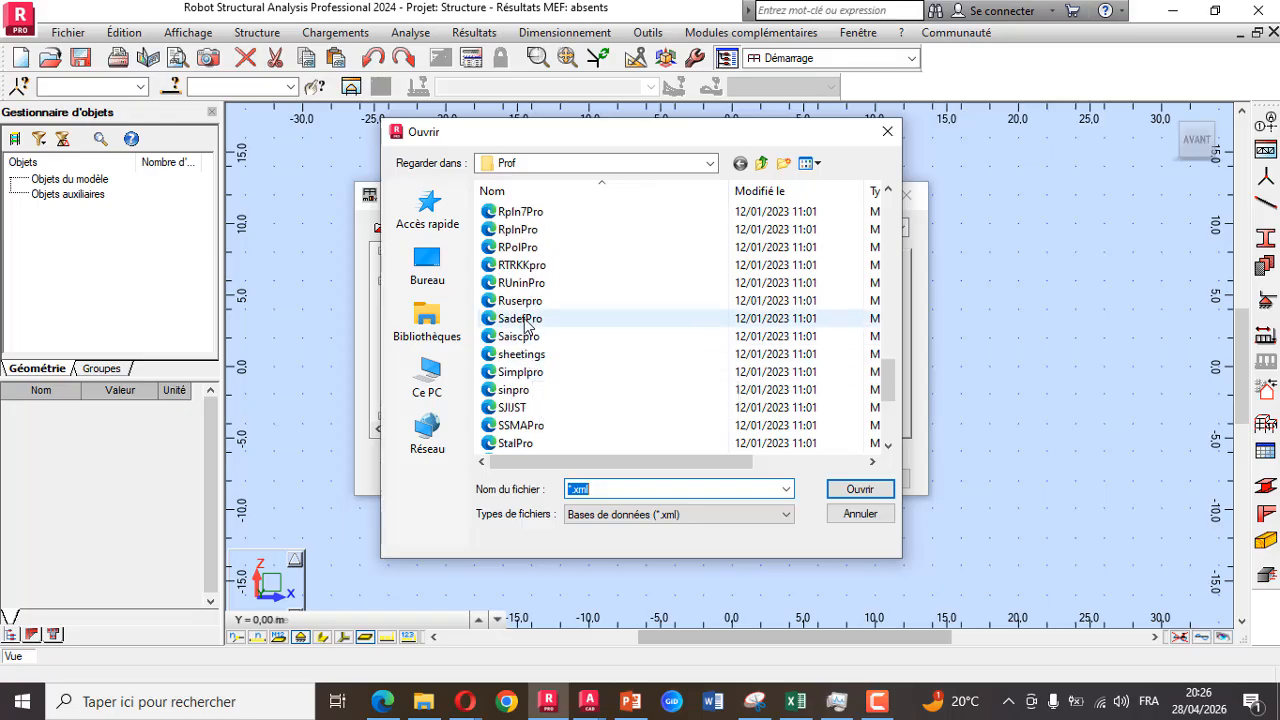
{"action": "left_click", "coordinate": [520, 318]}
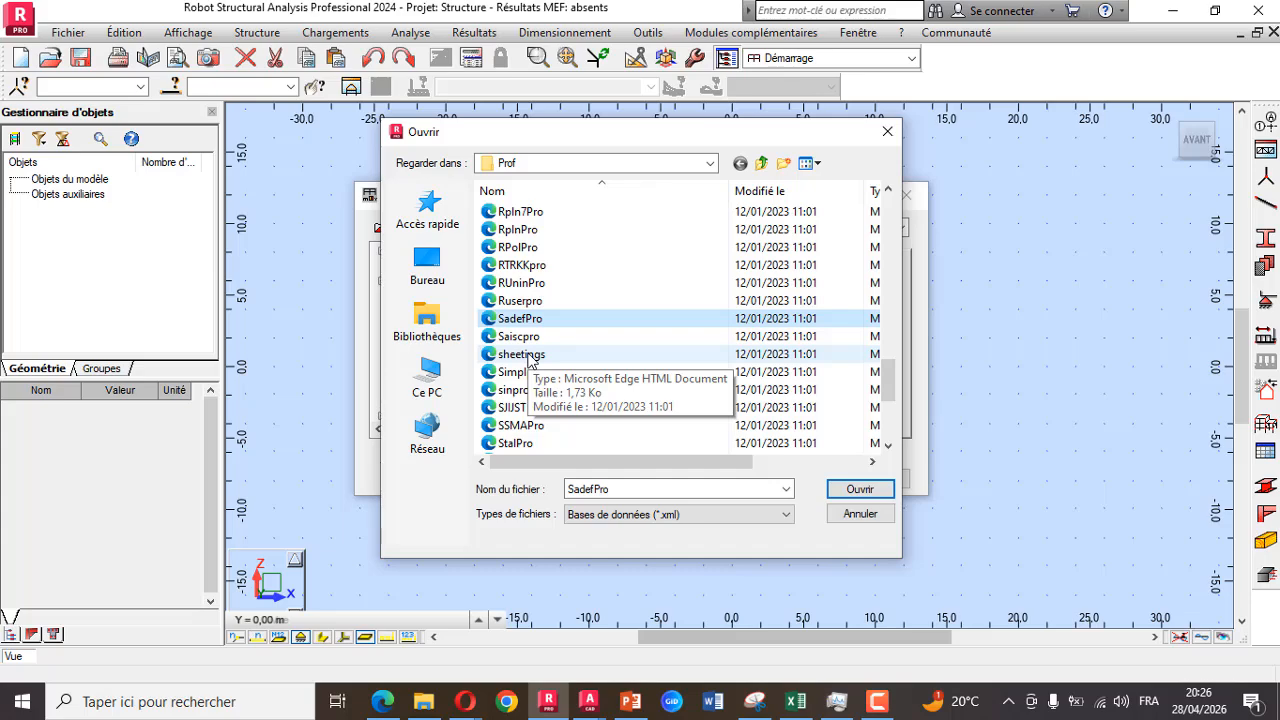
{"action": "left_click", "coordinate": [864, 490]}
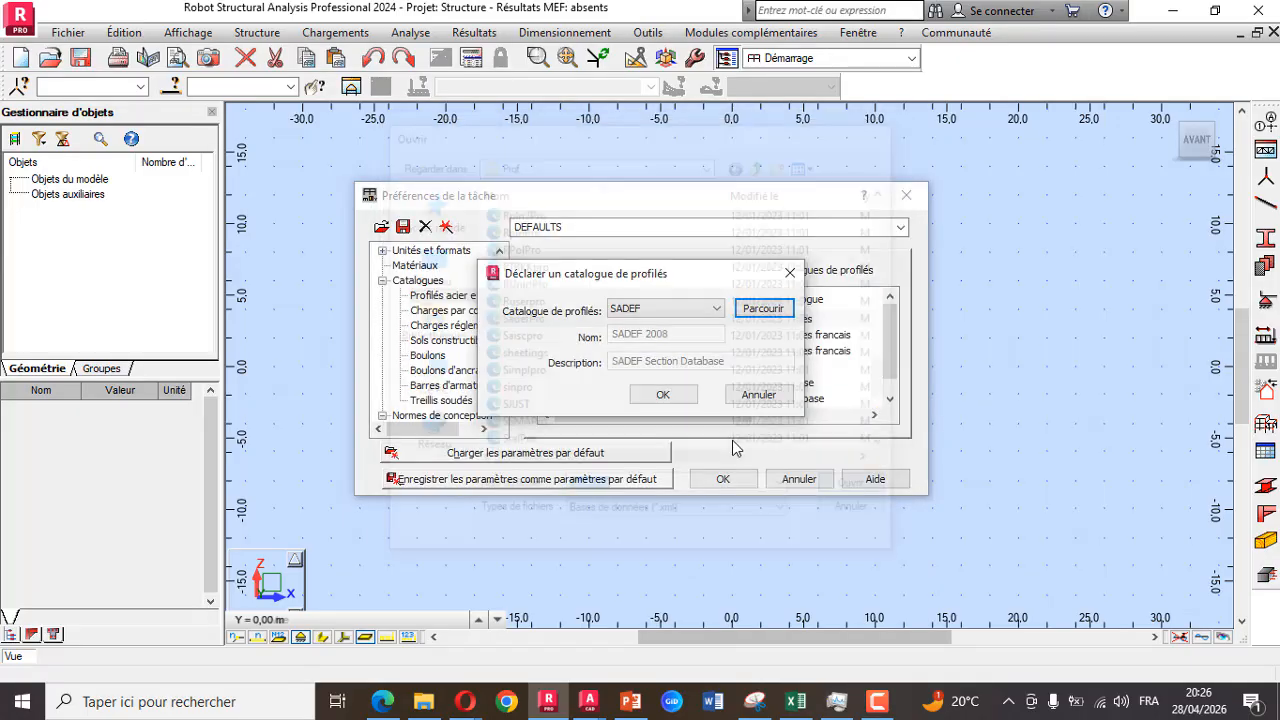
{"action": "left_click", "coordinate": [665, 400]}
{"action": "key", "text": "Return"}
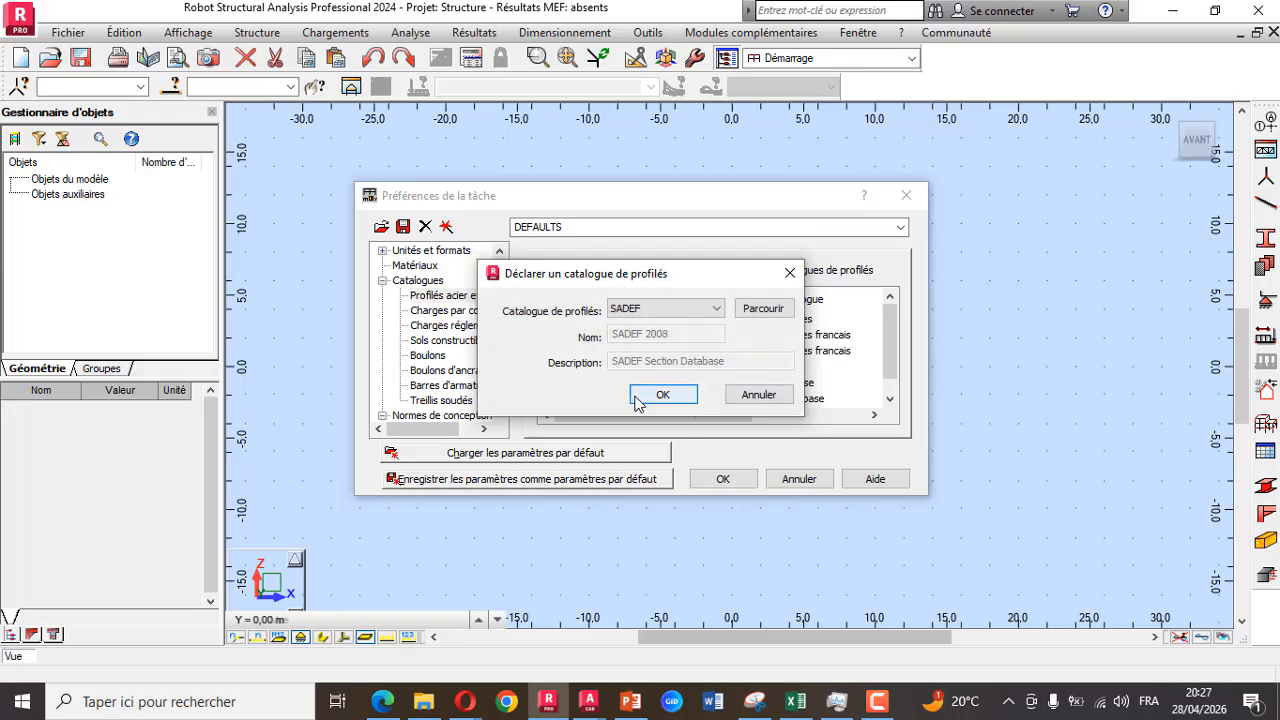
{"action": "key", "text": "Return"}
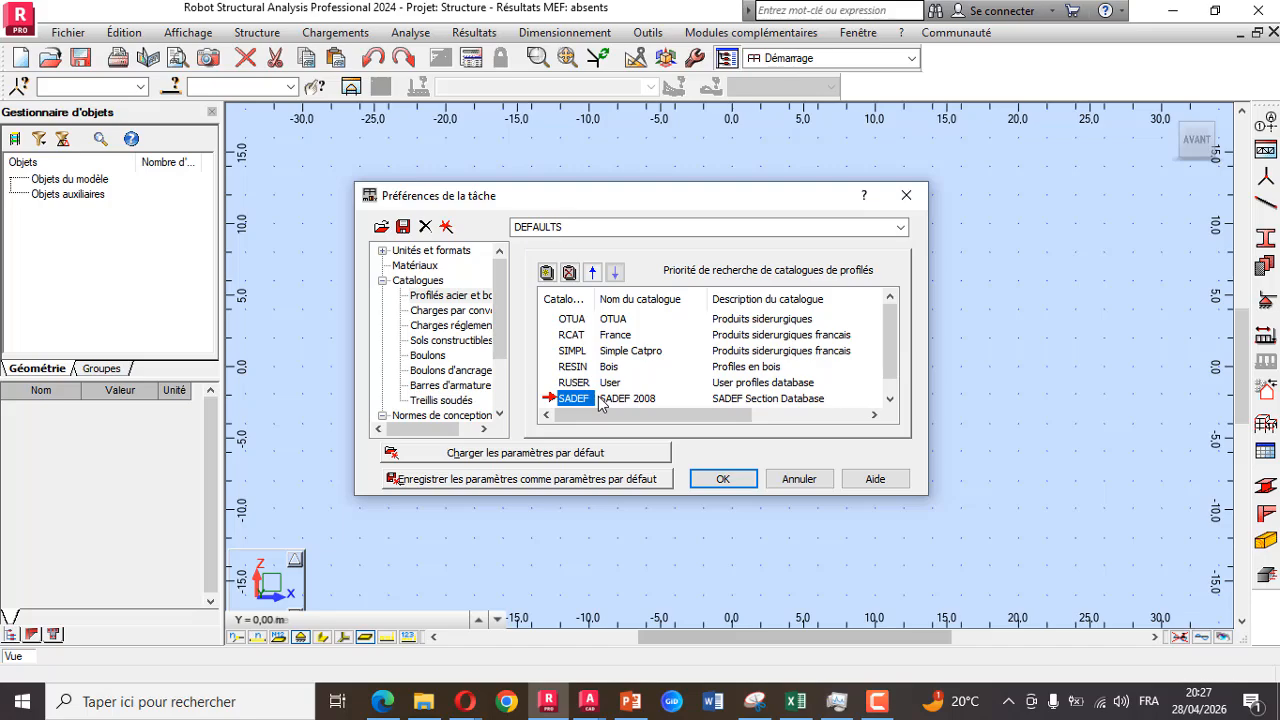
{"action": "left_click", "coordinate": [723, 479]}
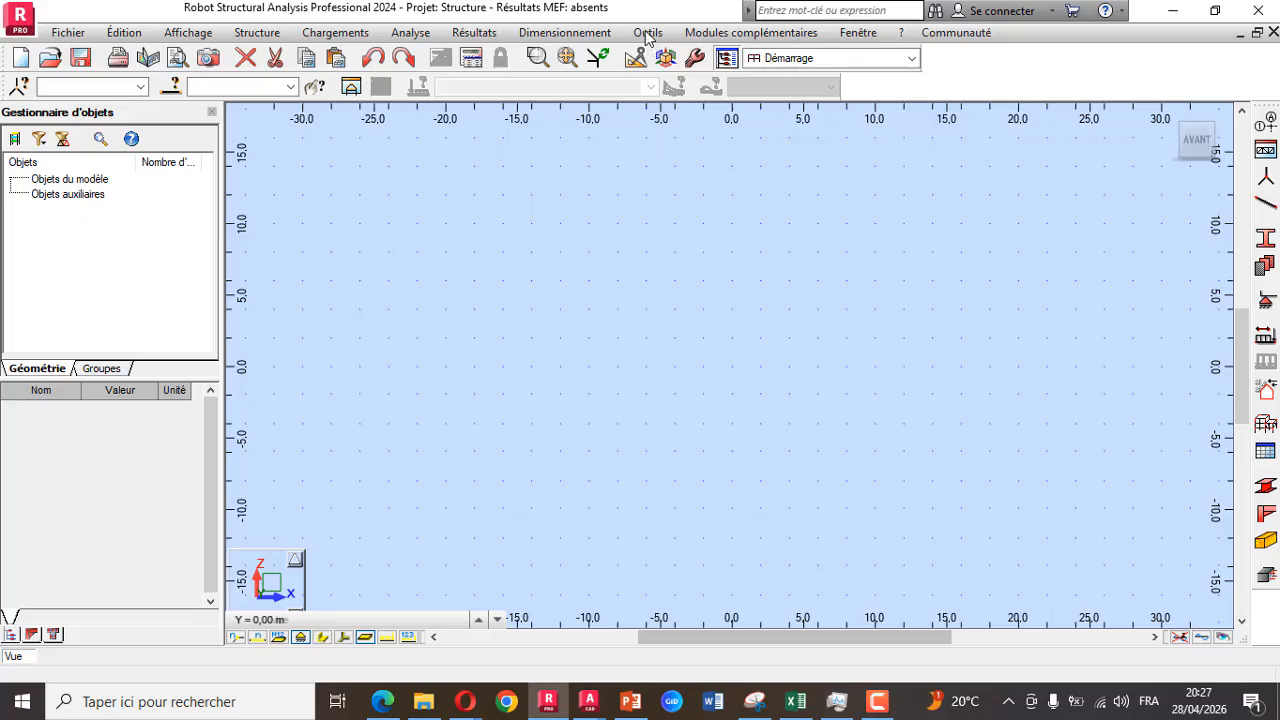
Open the profile database and display the UAP channel family of the OTUA catalogue
{"action": "left_click", "coordinate": [648, 33]}
{"action": "left_click", "coordinate": [680, 191]}
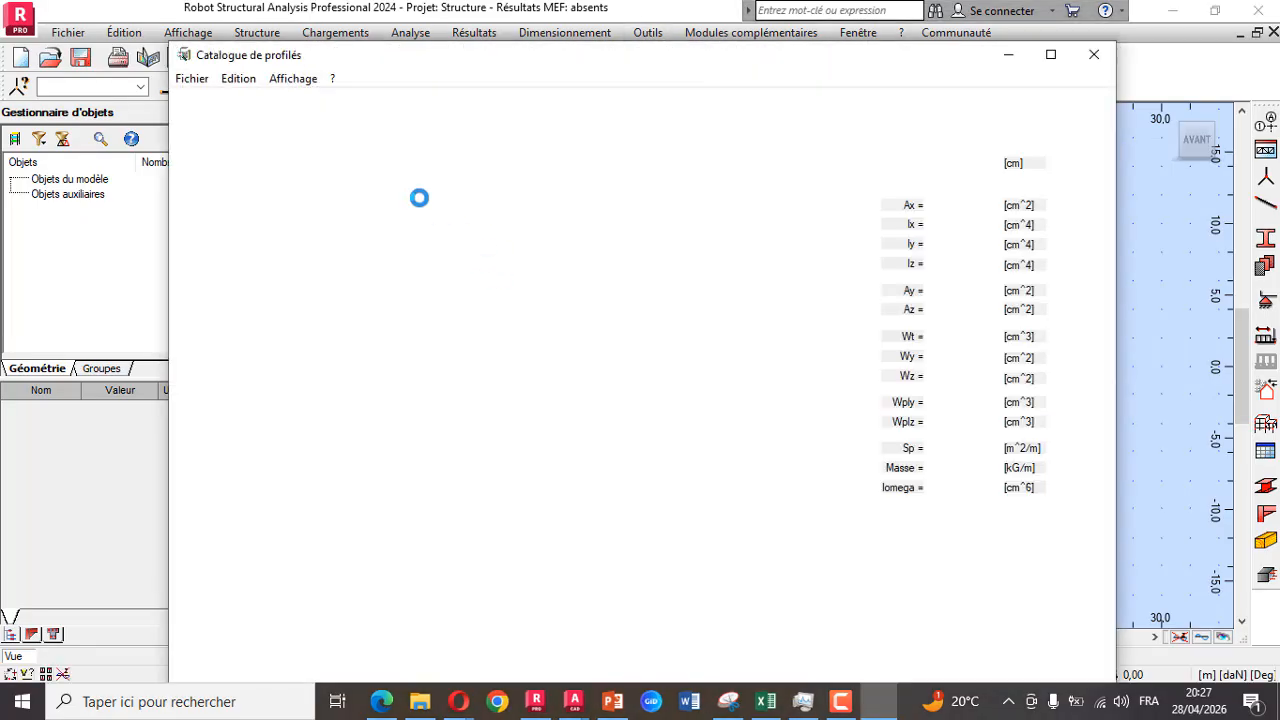
{"action": "left_click", "coordinate": [416, 103]}
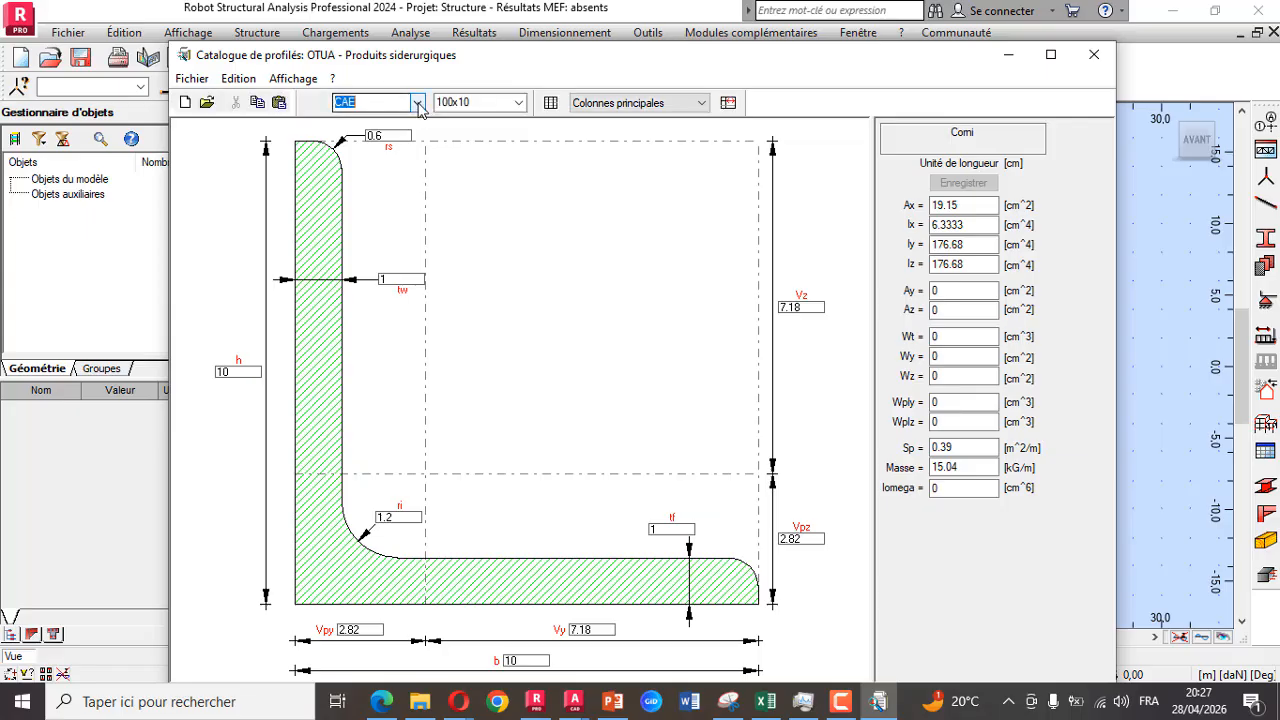
{"action": "scroll", "coordinate": [390, 230], "scroll_direction": "down", "scroll_amount": 4}
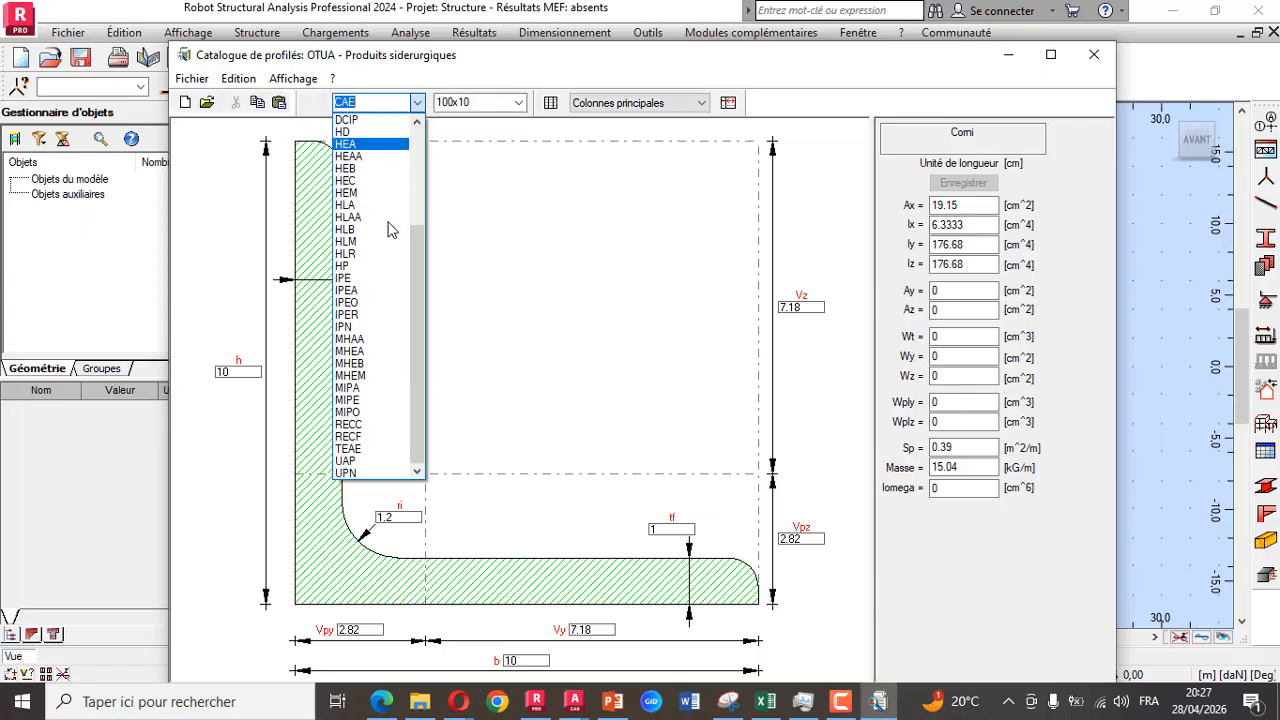
{"action": "left_click", "coordinate": [371, 461]}
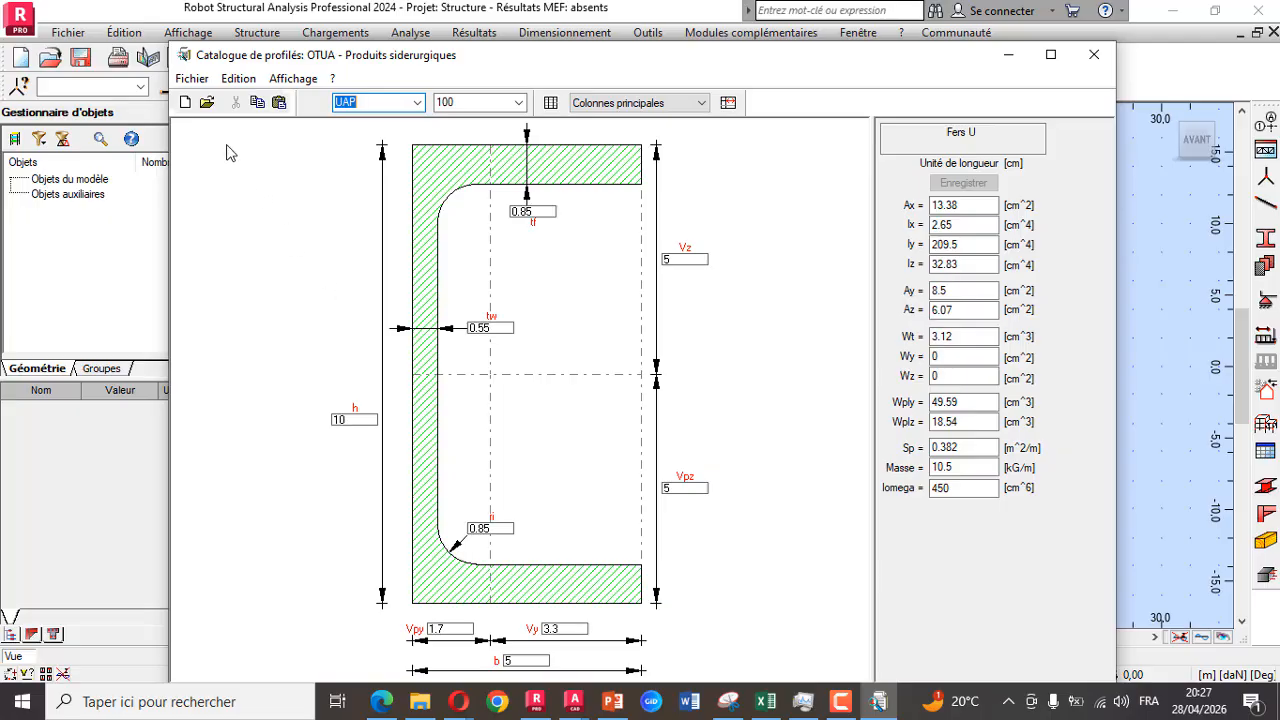
Load the SadefPro catalogue in the profile database viewer
{"action": "left_click", "coordinate": [207, 104]}
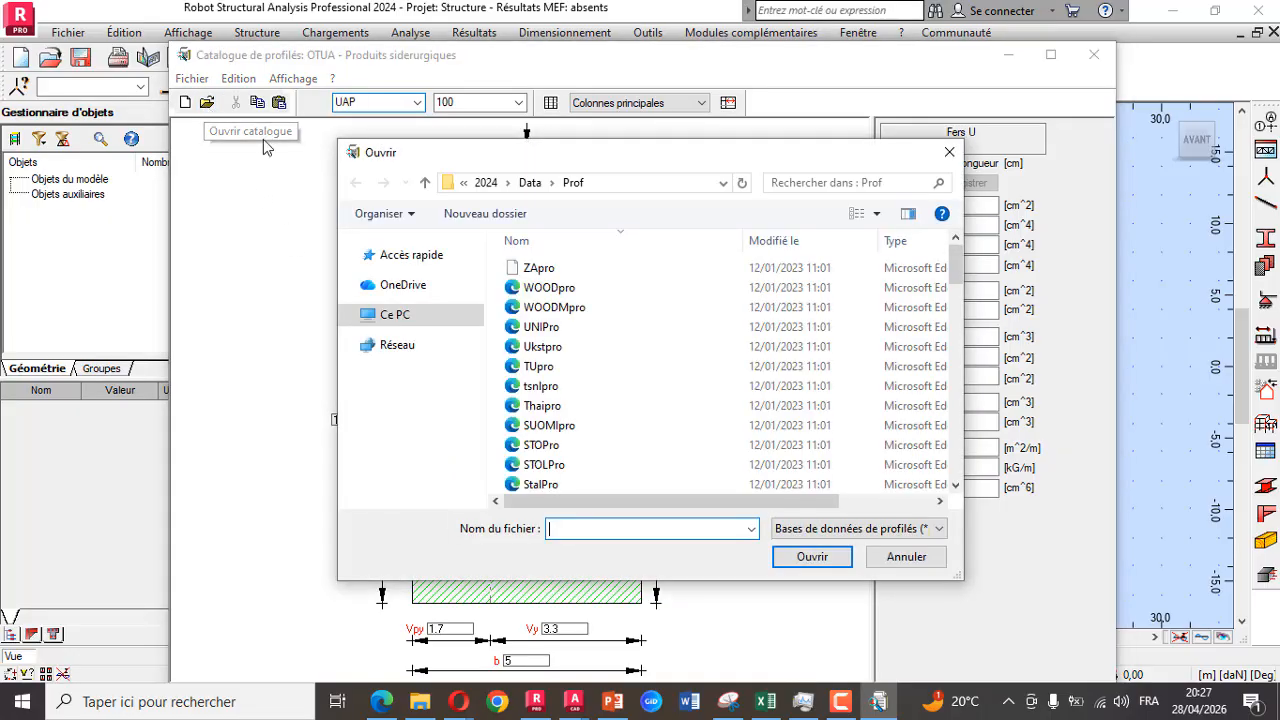
{"action": "scroll", "coordinate": [571, 322], "scroll_direction": "down", "scroll_amount": 1}
{"action": "scroll", "coordinate": [571, 330], "scroll_direction": "down", "scroll_amount": 2}
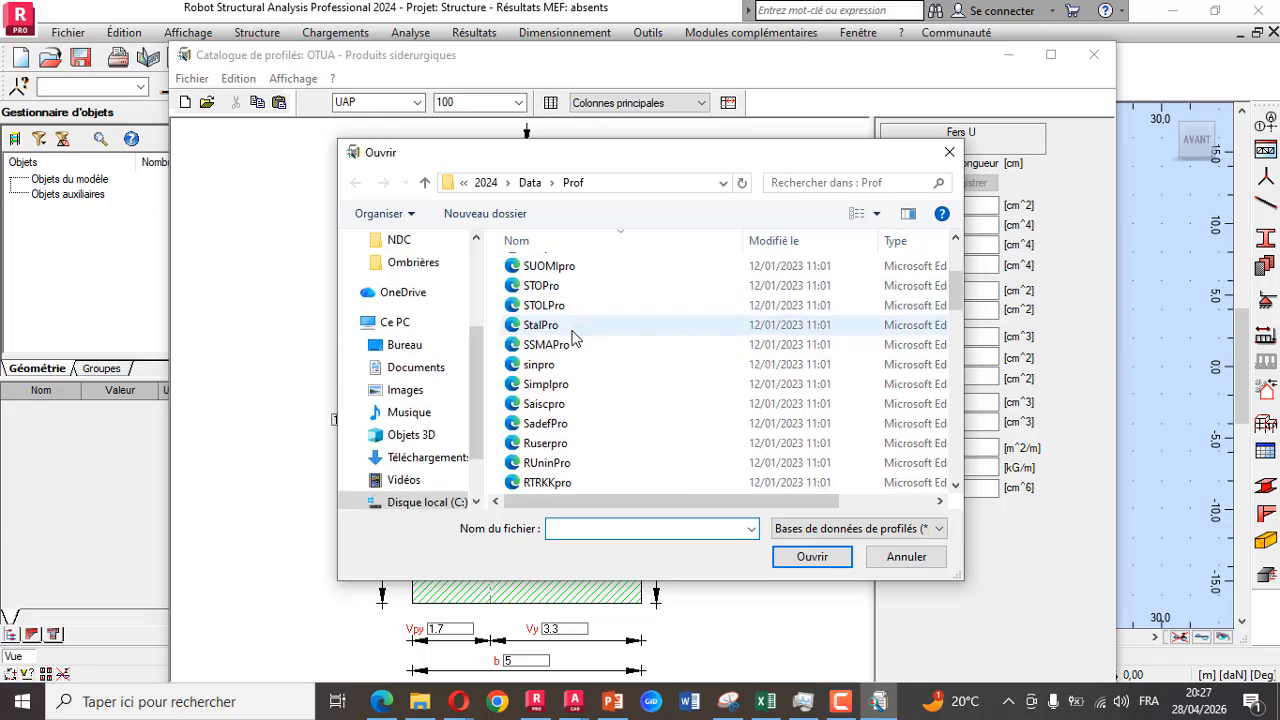
{"action": "left_click", "coordinate": [557, 426]}
{"action": "left_click", "coordinate": [812, 556]}
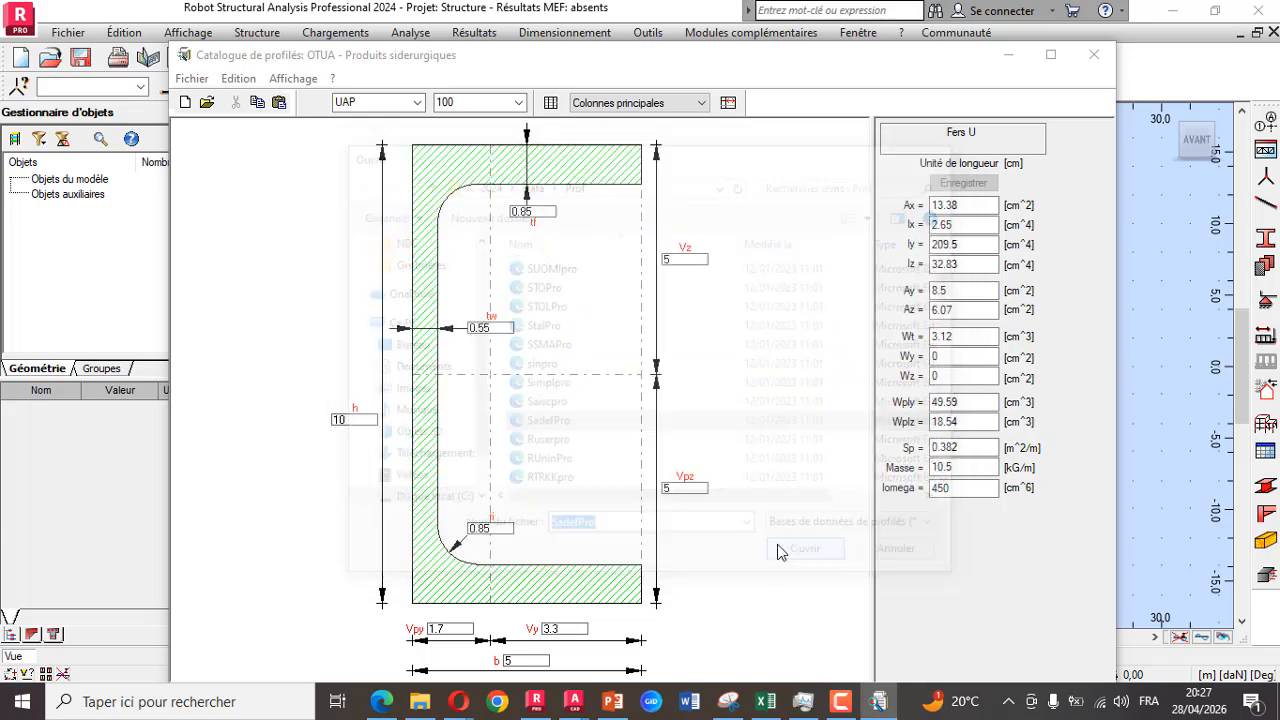
View the C+ section drawing in the SADEF catalogue, followed by the S+ section
{"action": "left_click", "coordinate": [417, 102]}
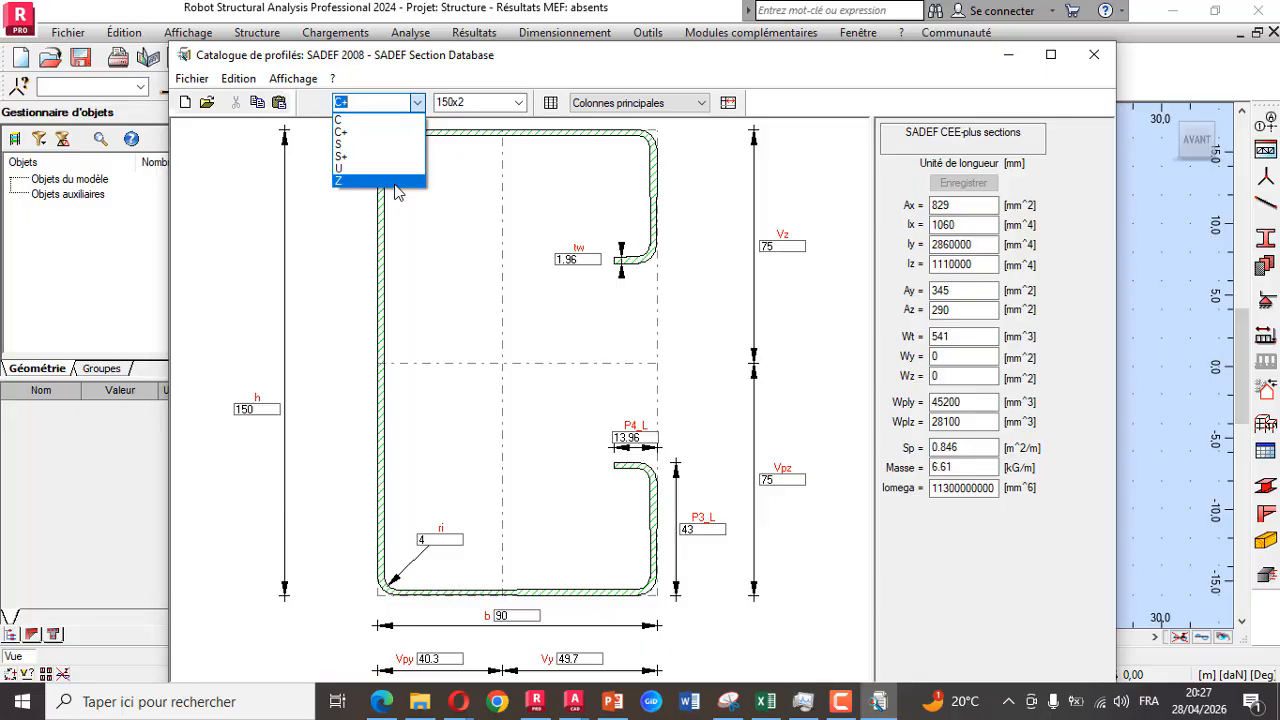
{"action": "left_click", "coordinate": [371, 133]}
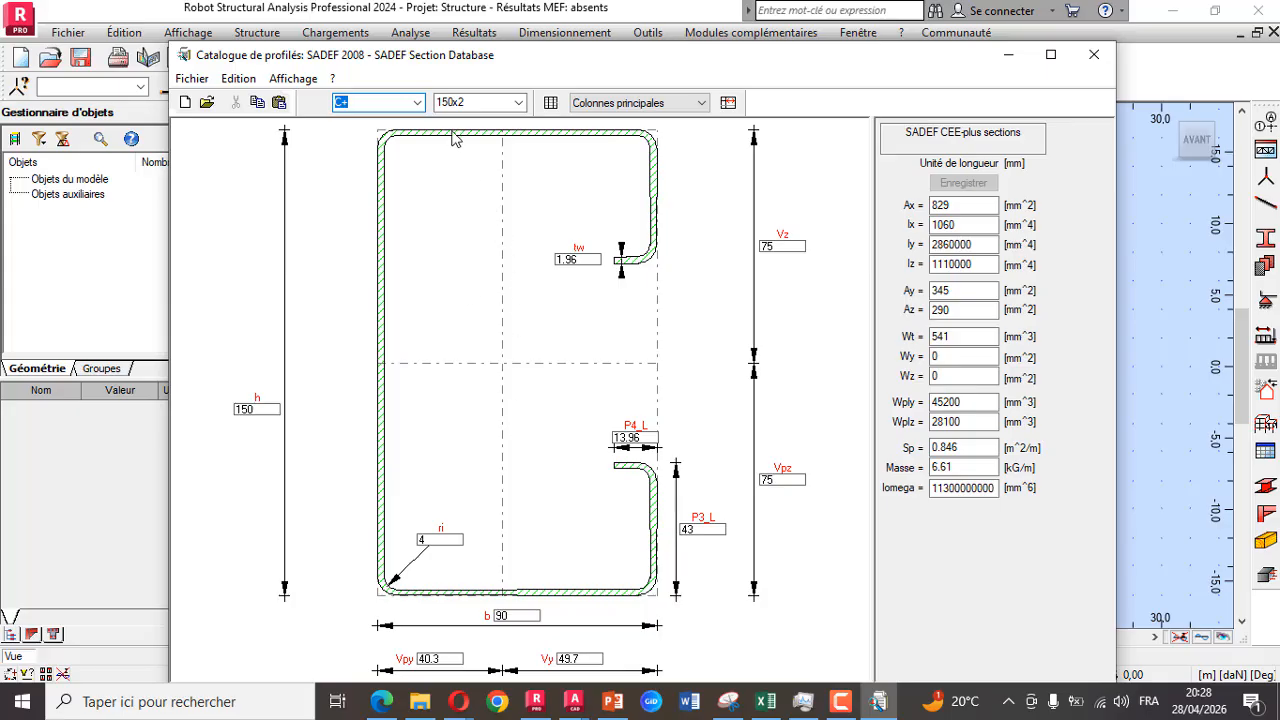
{"action": "left_click", "coordinate": [422, 104]}
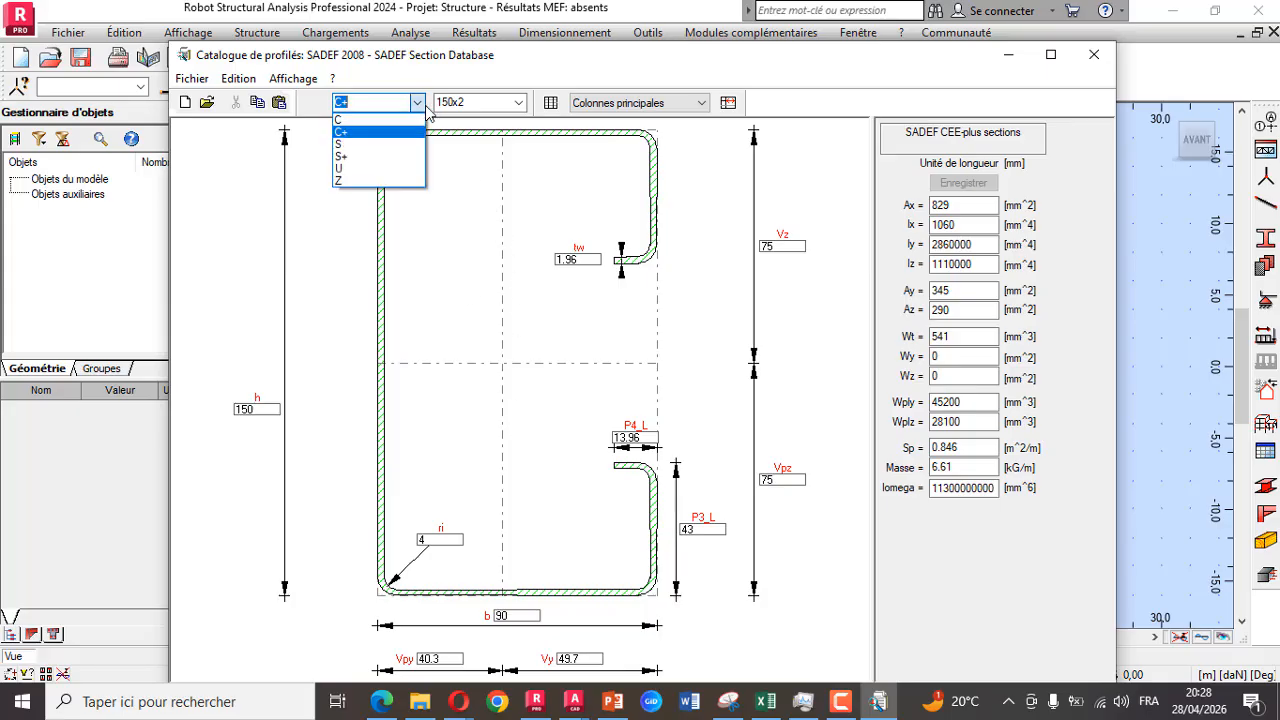
{"action": "left_click", "coordinate": [370, 156]}
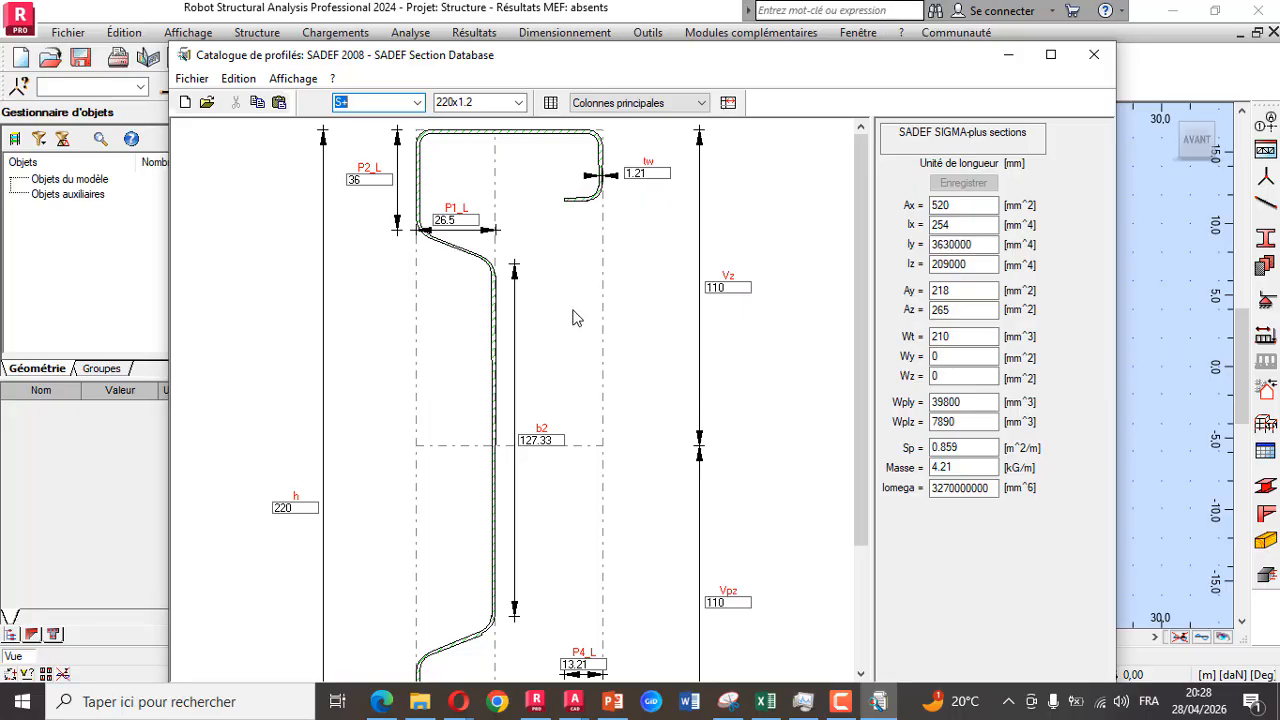
Display the SADEF section families C, C+, S, S+, U and Z one after another to compare their shapes
{"action": "left_click", "coordinate": [417, 103]}
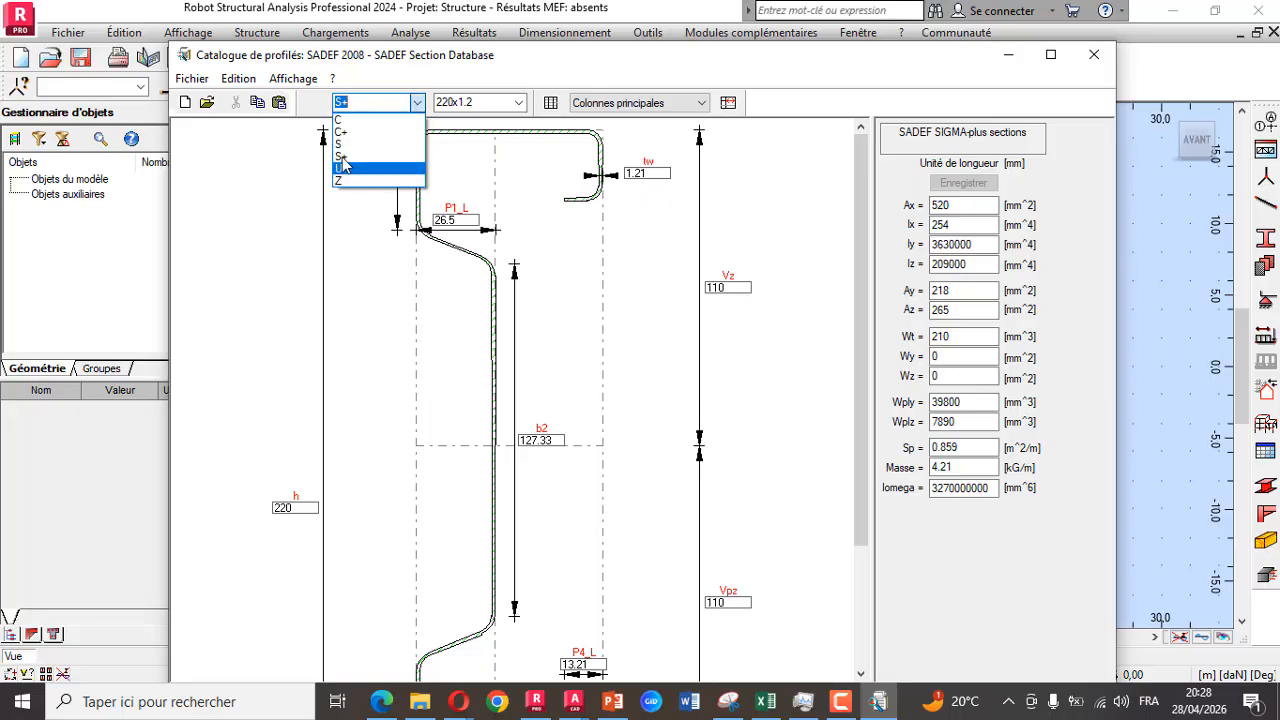
{"action": "left_click", "coordinate": [345, 120]}
{"action": "left_click", "coordinate": [417, 103]}
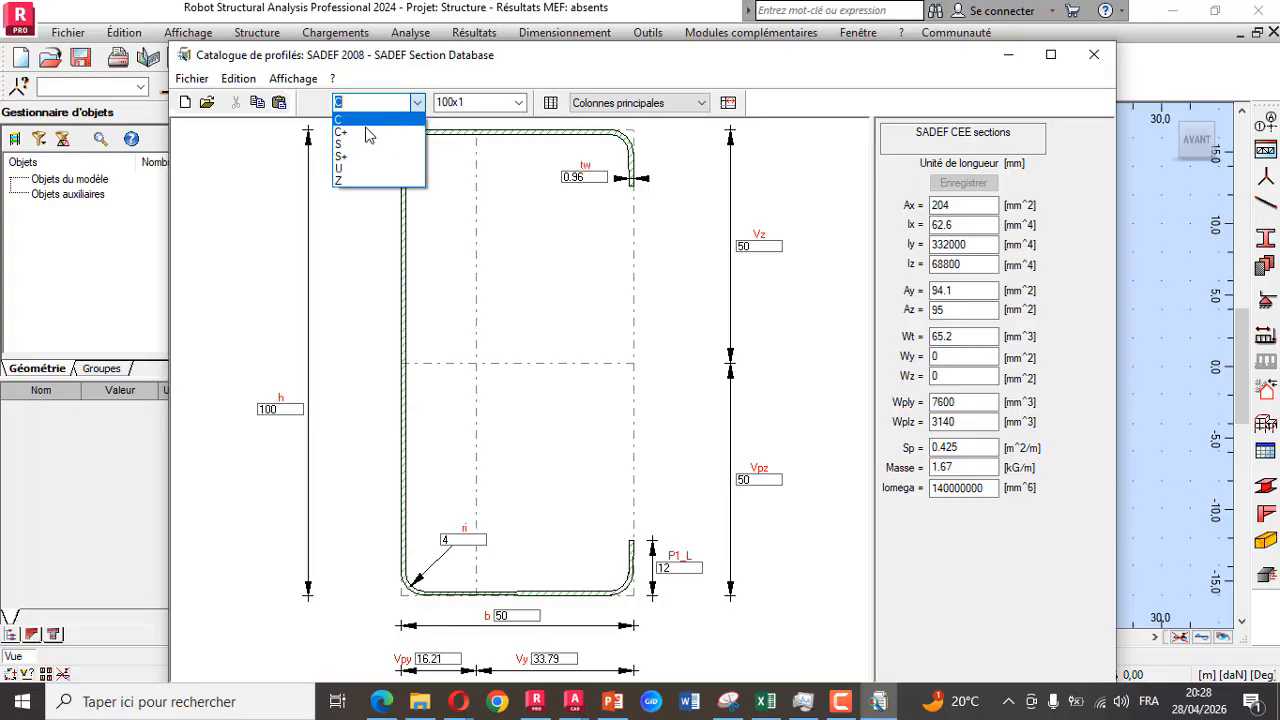
{"action": "left_click", "coordinate": [366, 132]}
{"action": "left_click", "coordinate": [417, 103]}
{"action": "left_click", "coordinate": [390, 144]}
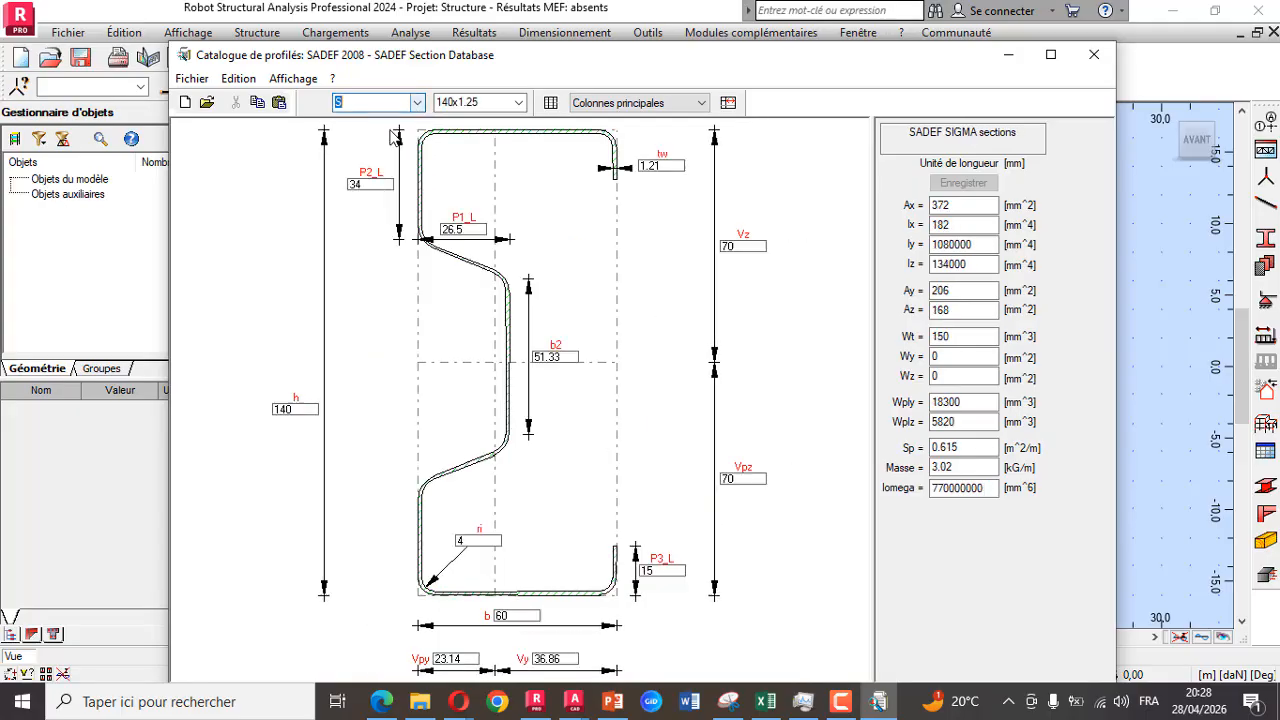
{"action": "left_click", "coordinate": [417, 103]}
{"action": "left_click", "coordinate": [370, 156]}
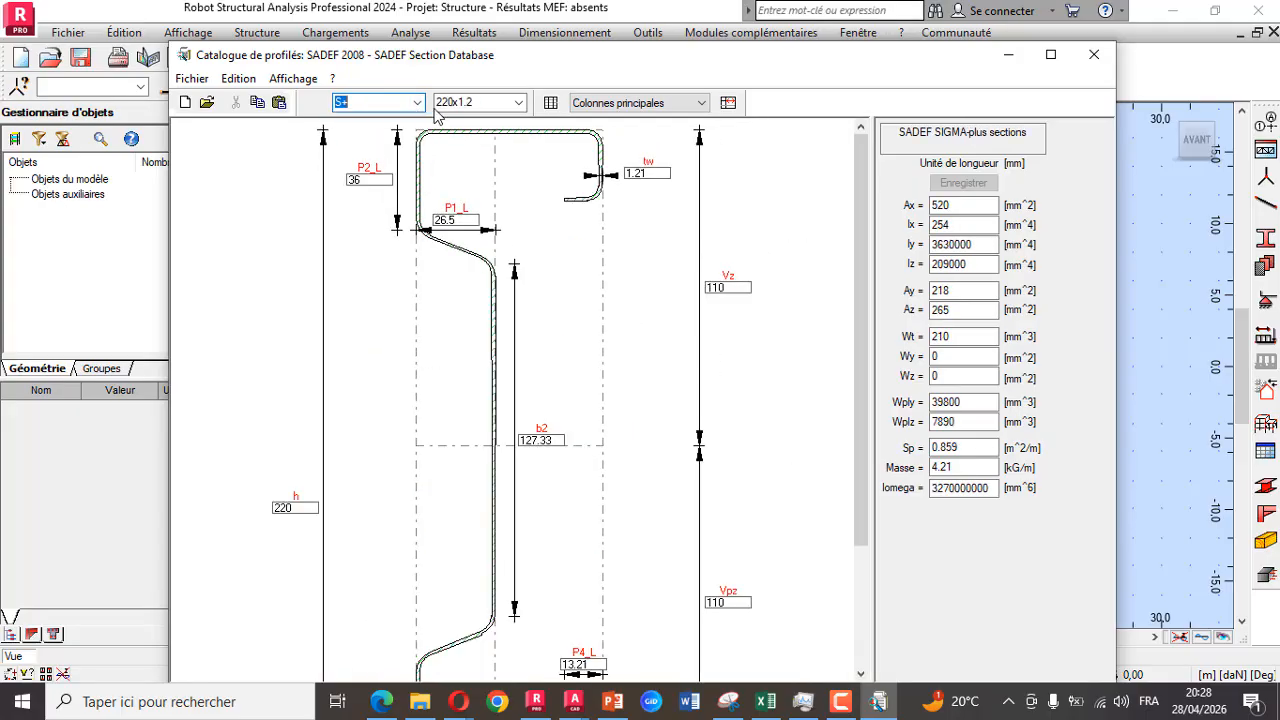
{"action": "left_click", "coordinate": [417, 103]}
{"action": "left_click", "coordinate": [366, 168]}
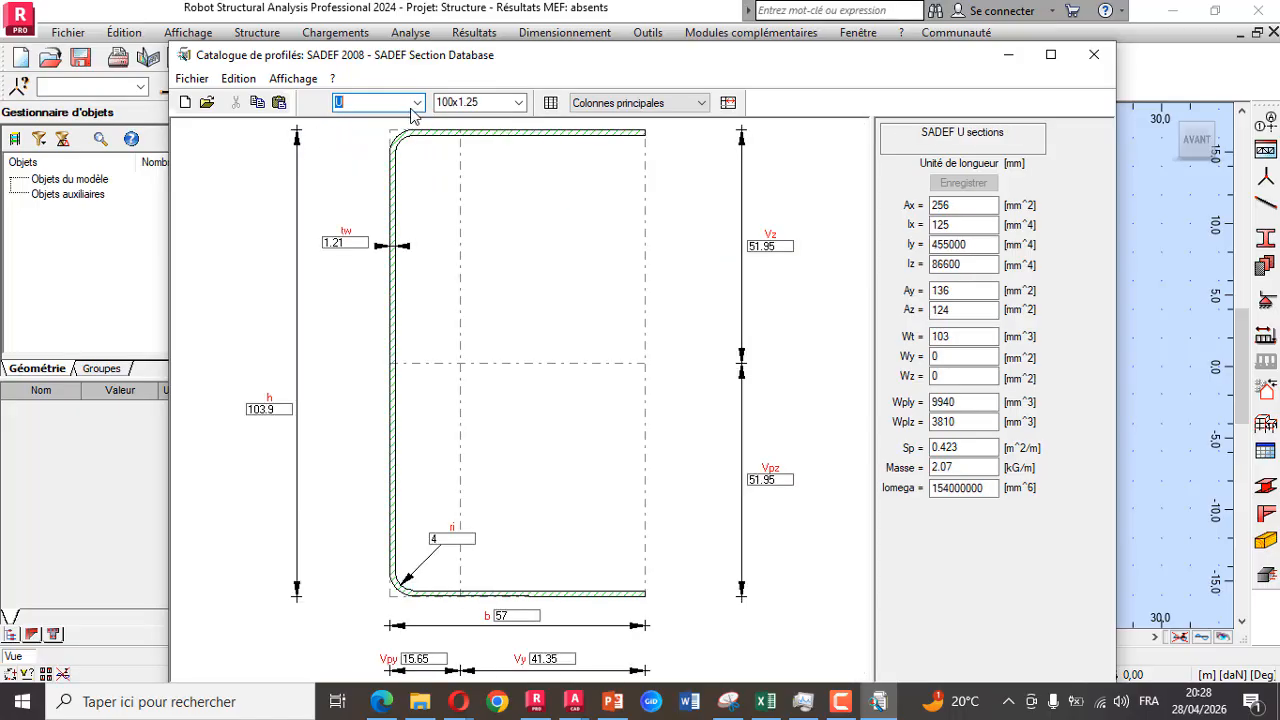
{"action": "left_click", "coordinate": [415, 104]}
{"action": "left_click", "coordinate": [370, 180]}
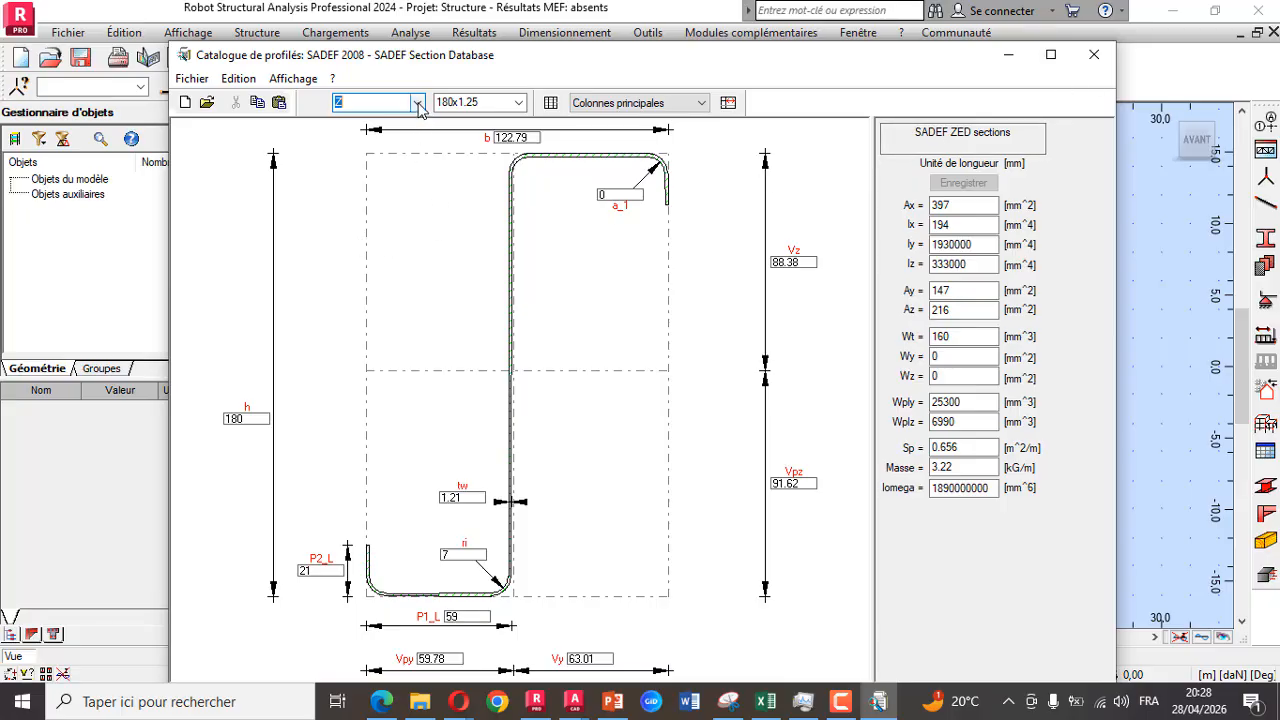
Review the sizes available for the Z family in the SADEF catalogue
{"action": "left_click", "coordinate": [518, 102]}
{"action": "scroll", "coordinate": [516, 292], "scroll_direction": "down", "scroll_amount": 1}
{"action": "scroll", "coordinate": [513, 286], "scroll_direction": "down", "scroll_amount": 1}
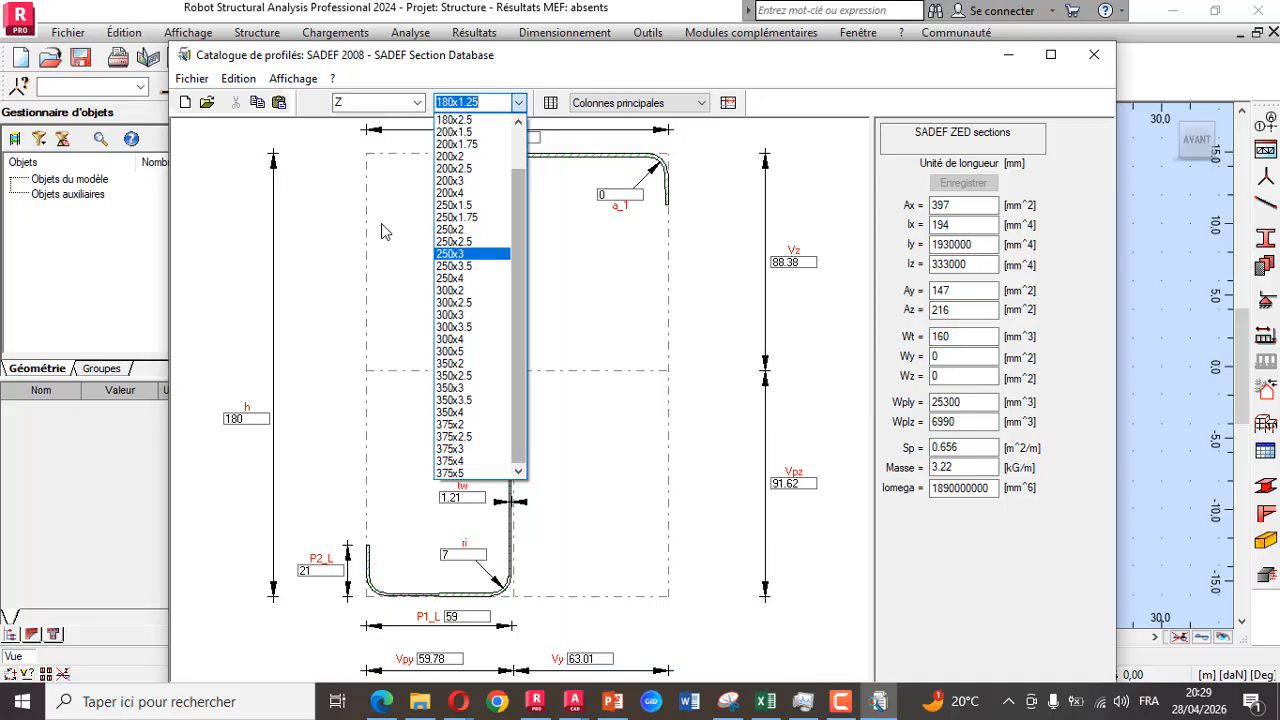
{"action": "left_click", "coordinate": [383, 225]}
Display the C+ family of the SADEF catalogue and review its available sizes
{"action": "left_click", "coordinate": [417, 103]}
{"action": "left_click", "coordinate": [377, 132]}
{"action": "left_click", "coordinate": [377, 135]}
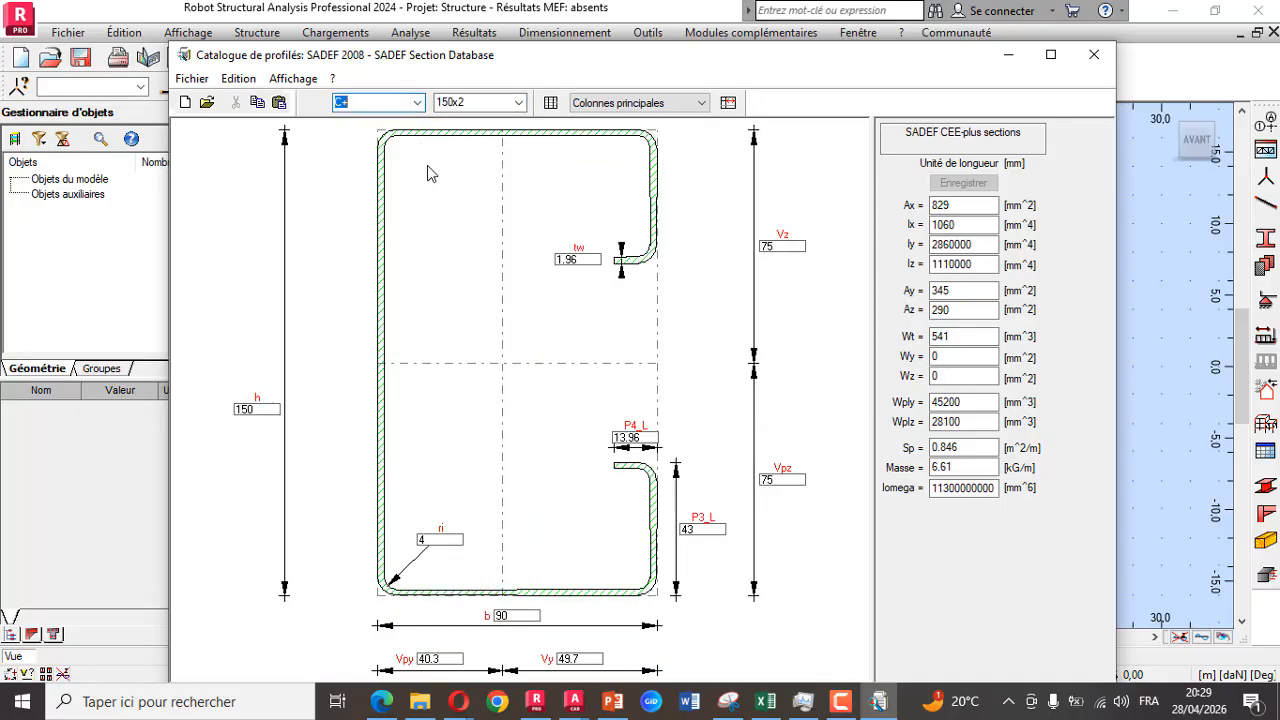
{"action": "left_click", "coordinate": [518, 103]}
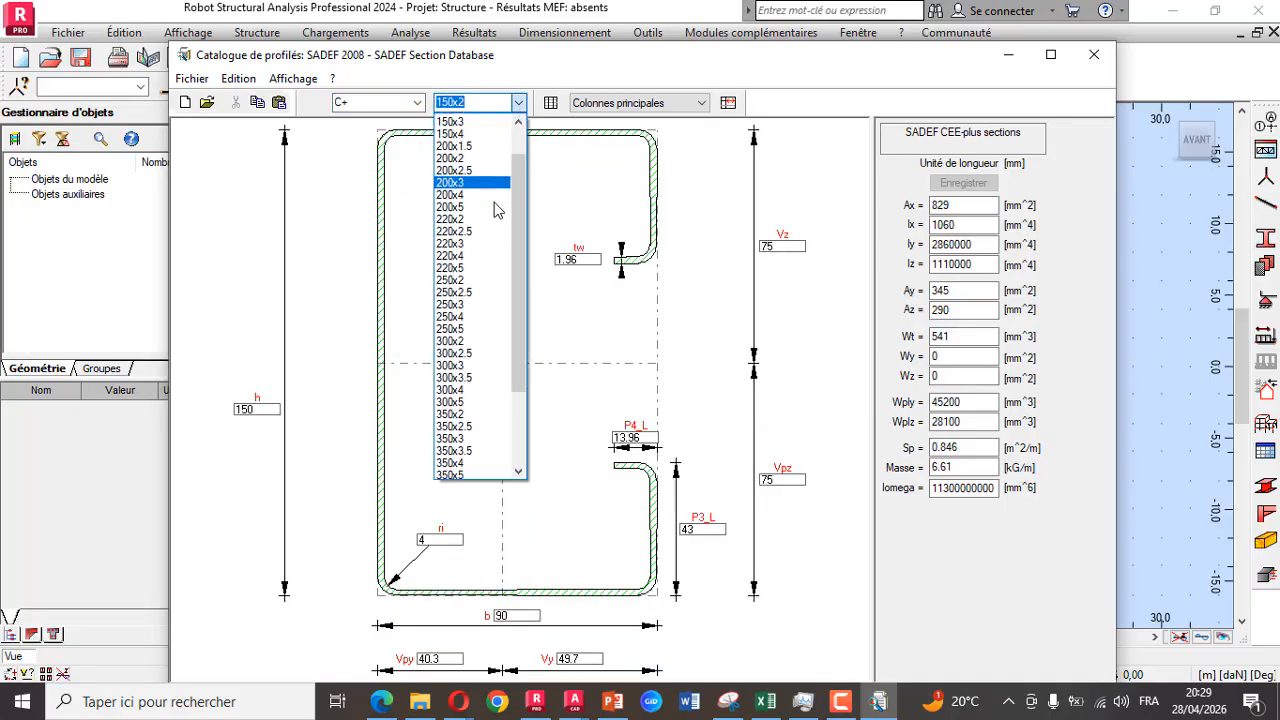
{"action": "scroll", "coordinate": [505, 203], "scroll_direction": "down", "scroll_amount": 4}
{"action": "left_click", "coordinate": [424, 118]}
Display the S (sigma) family, review its available sizes, and close the profile catalogue viewer
{"action": "left_click", "coordinate": [418, 103]}
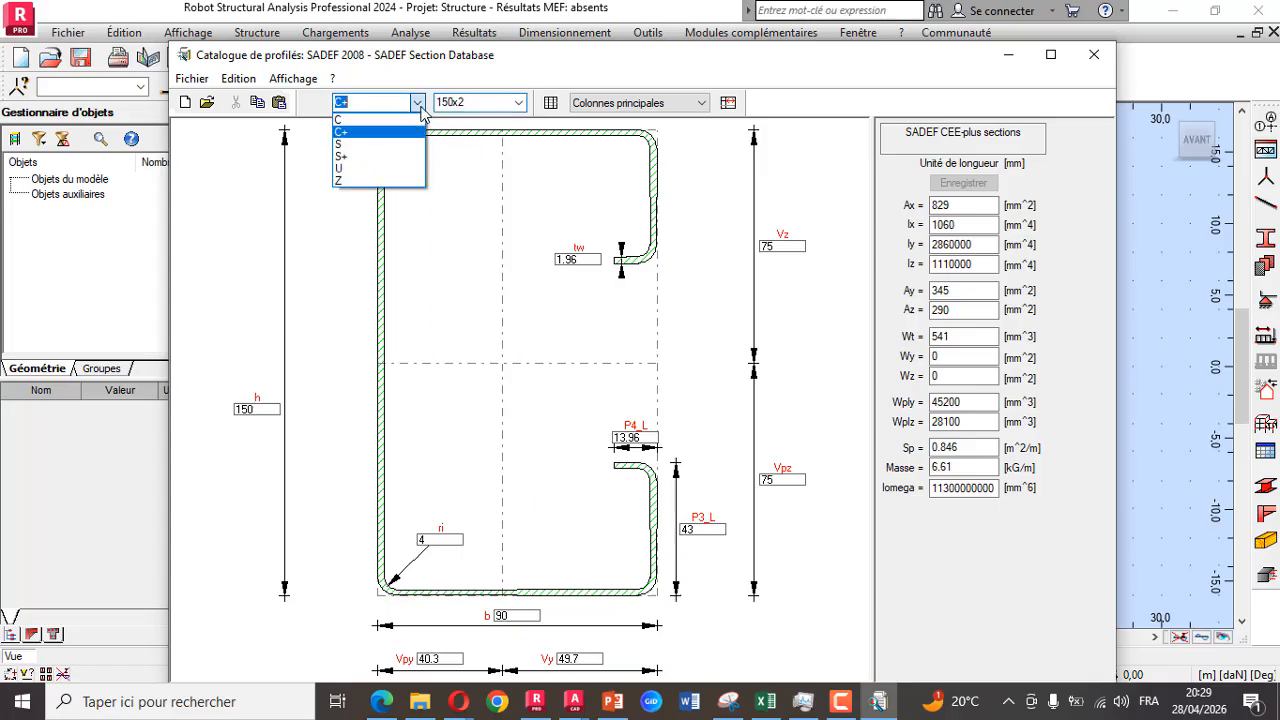
{"action": "left_click", "coordinate": [424, 141]}
{"action": "left_click", "coordinate": [518, 103]}
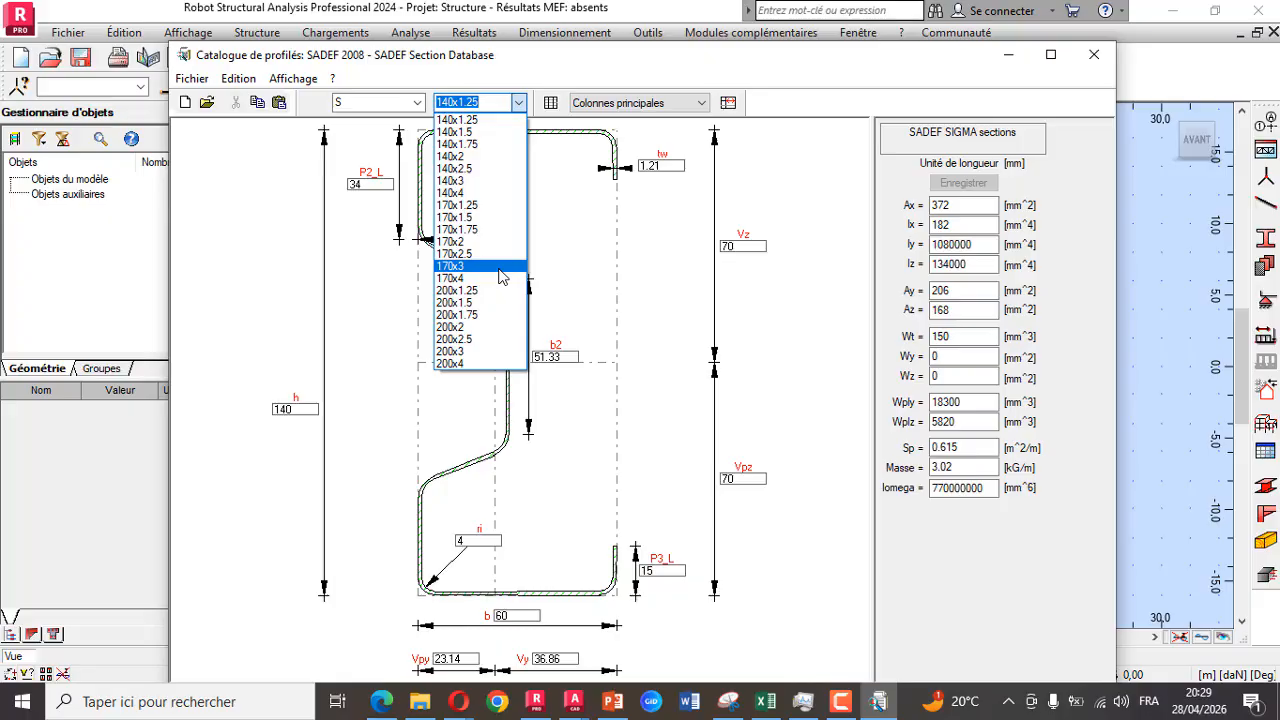
{"action": "left_click", "coordinate": [360, 232]}
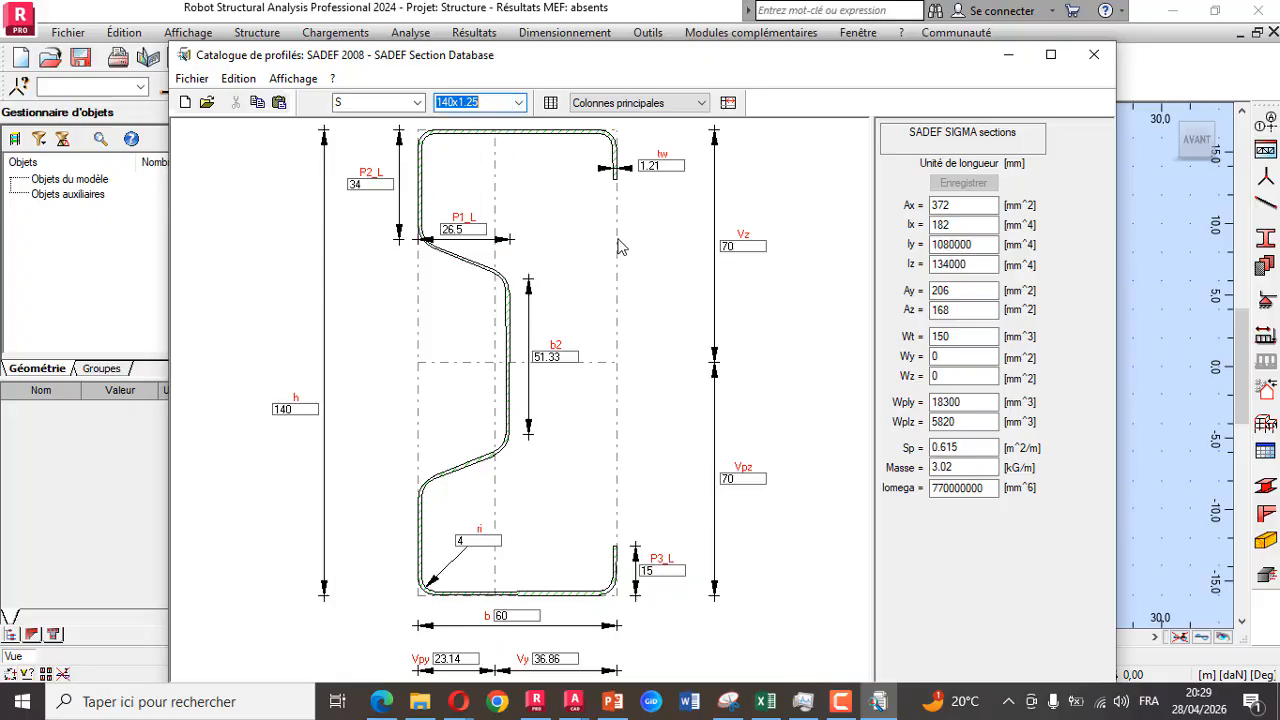
{"action": "left_click", "coordinate": [517, 103]}
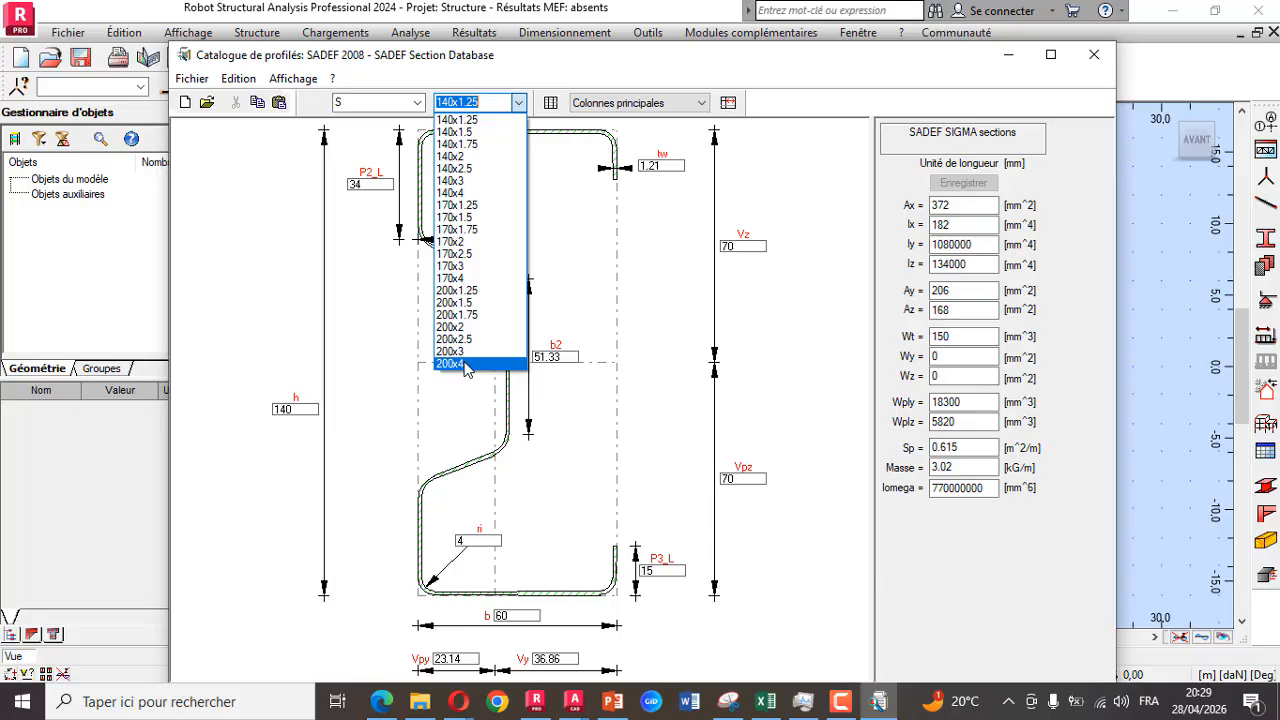
{"action": "left_click", "coordinate": [466, 368]}
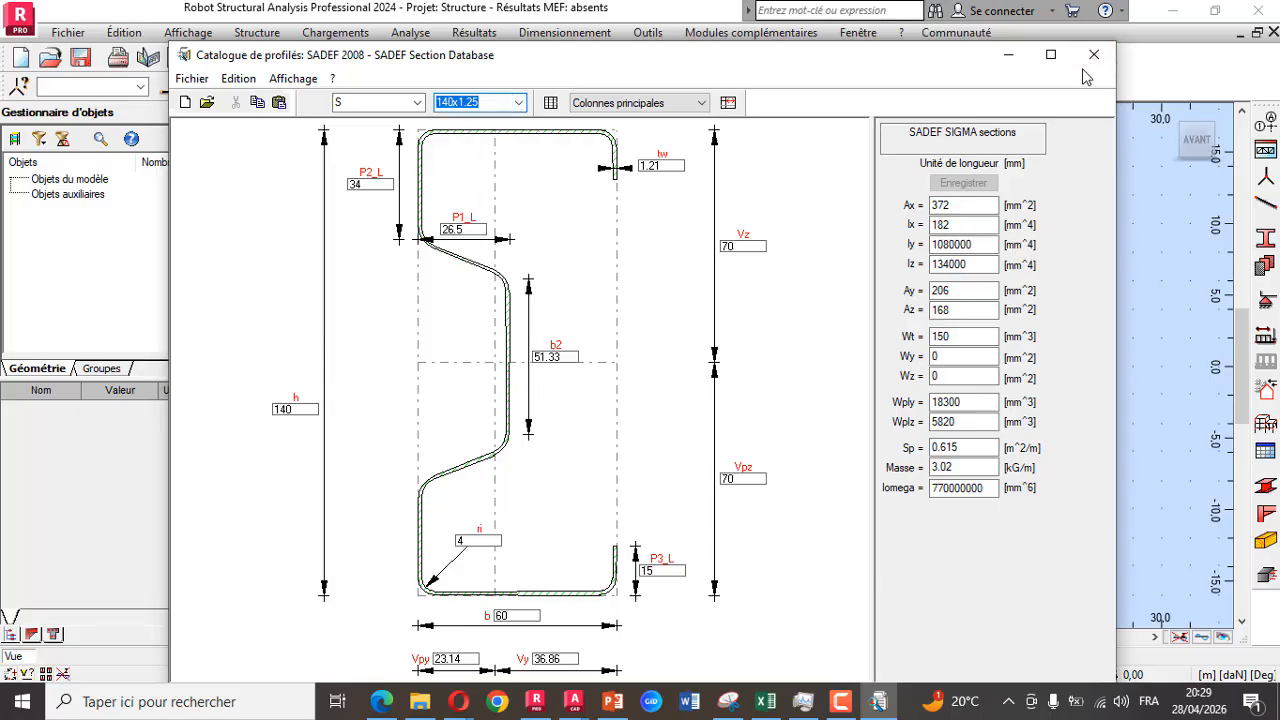
{"action": "left_click", "coordinate": [1094, 54]}
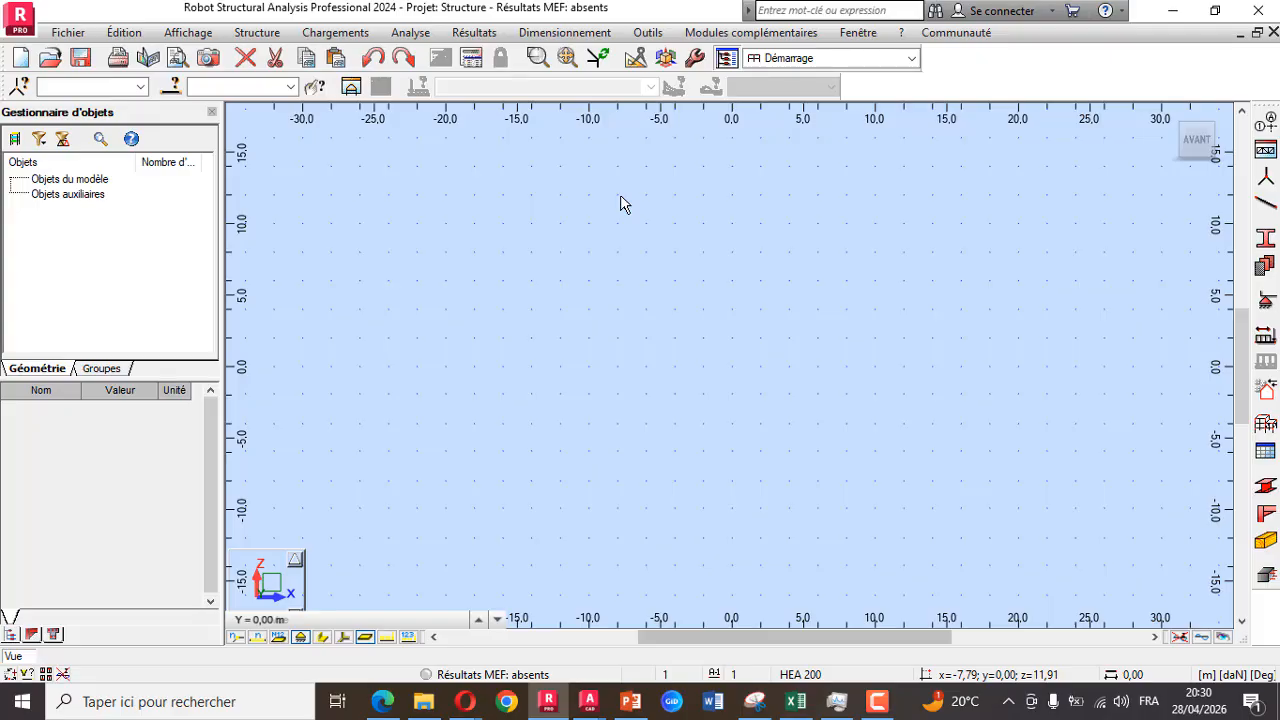
Open the section definition module (Définir section) to work on a custom solid section
{"action": "left_click", "coordinate": [650, 33]}
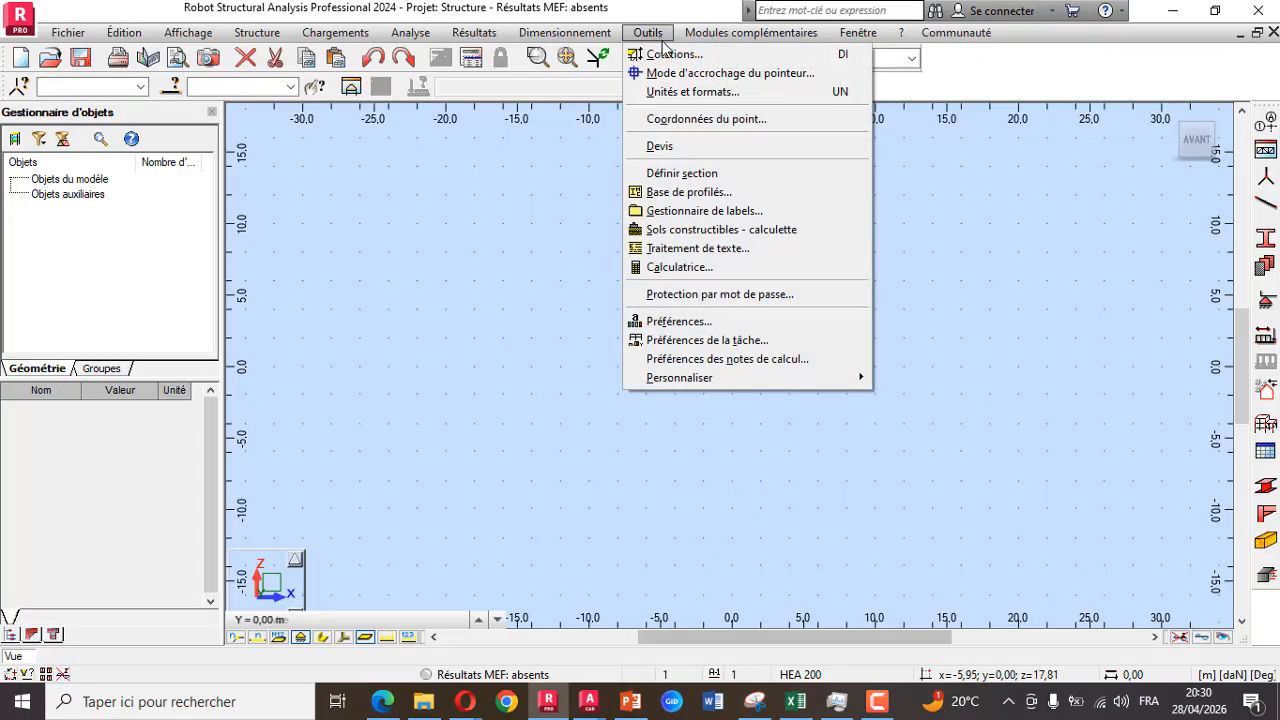
{"action": "left_click", "coordinate": [692, 177]}
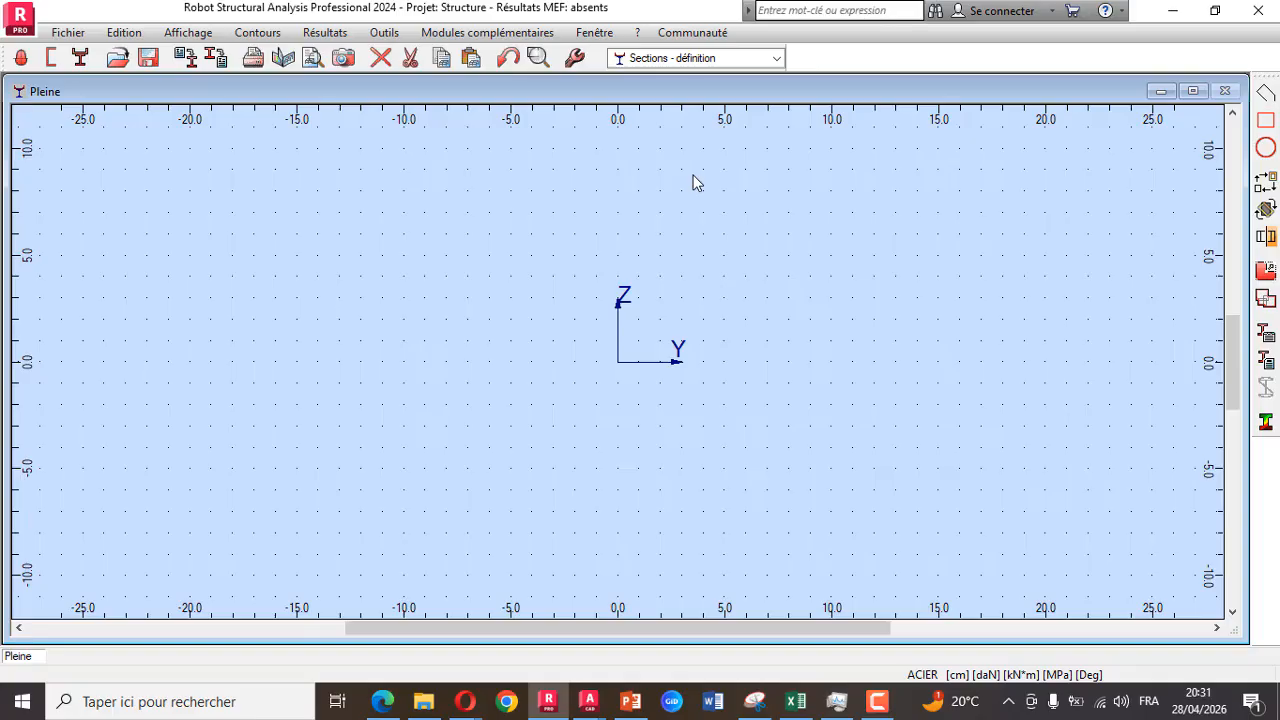
{"action": "left_click", "coordinate": [588, 701]}
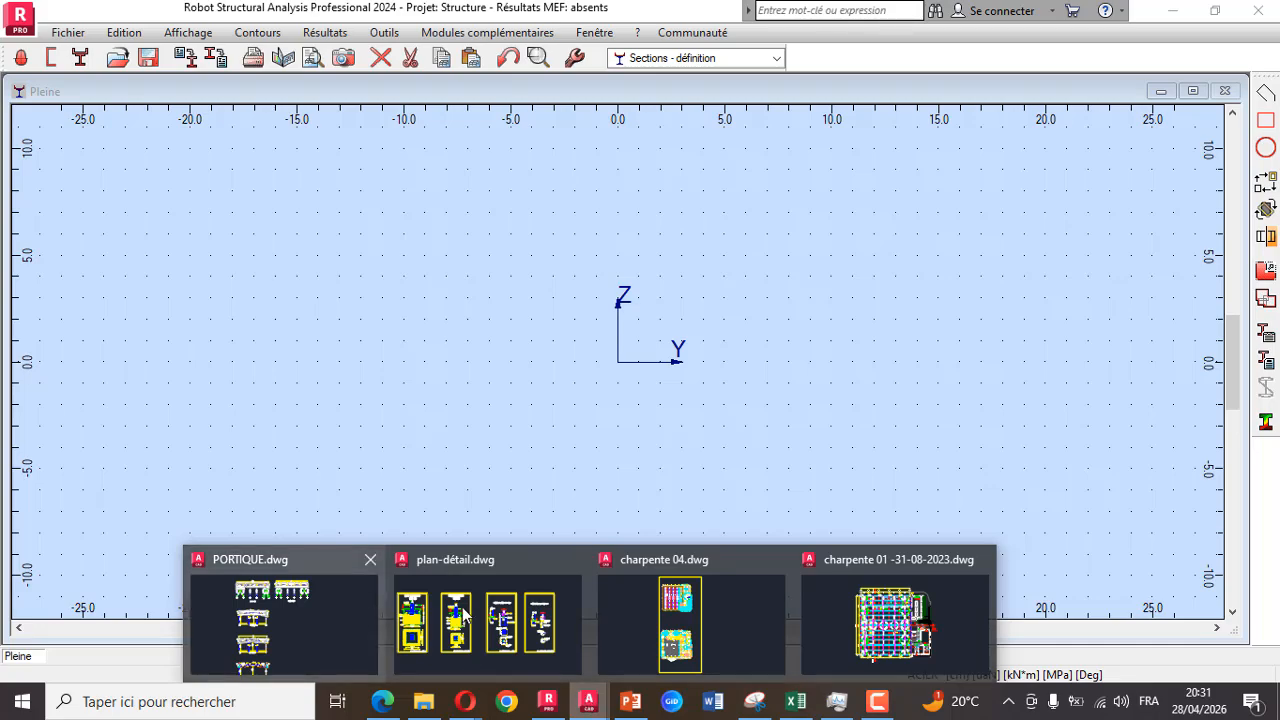
{"action": "left_click", "coordinate": [487, 450]}
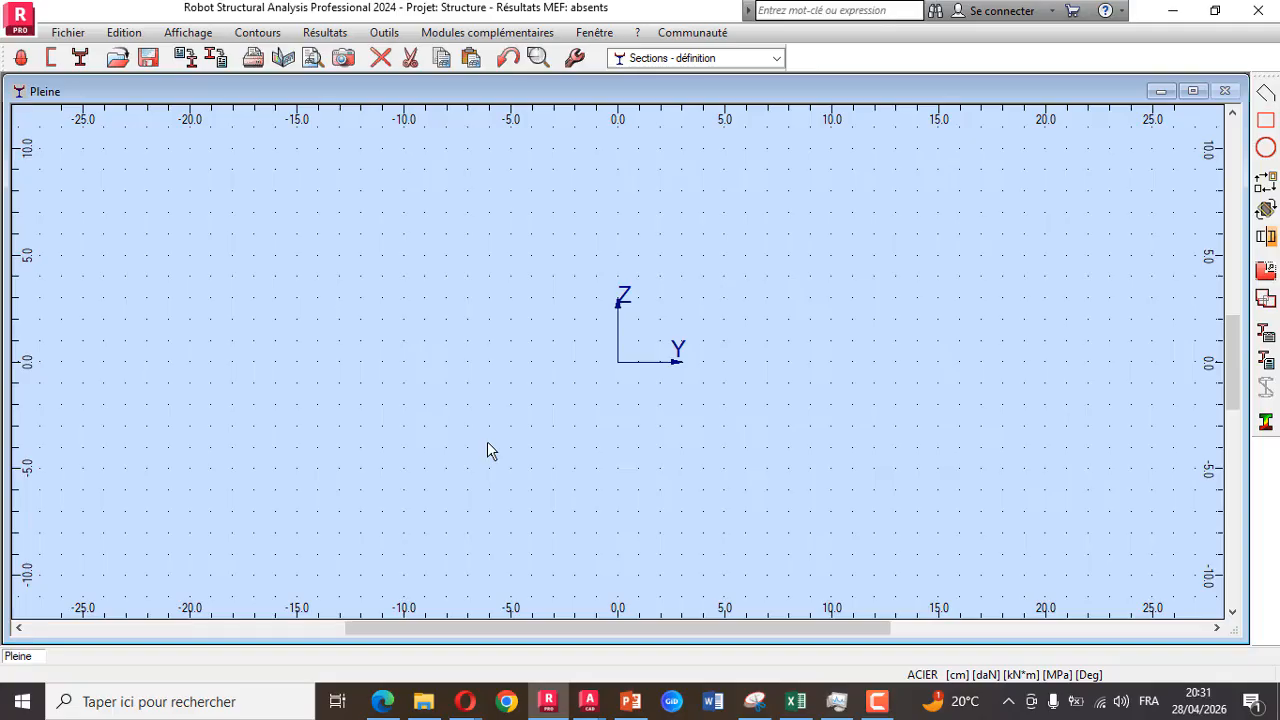
Import the DXF file "panne segma 230 ep 1.50mm 2026" from the Téléchargements folder, accepting the default arc discretisation parameters
{"action": "left_click", "coordinate": [67, 33]}
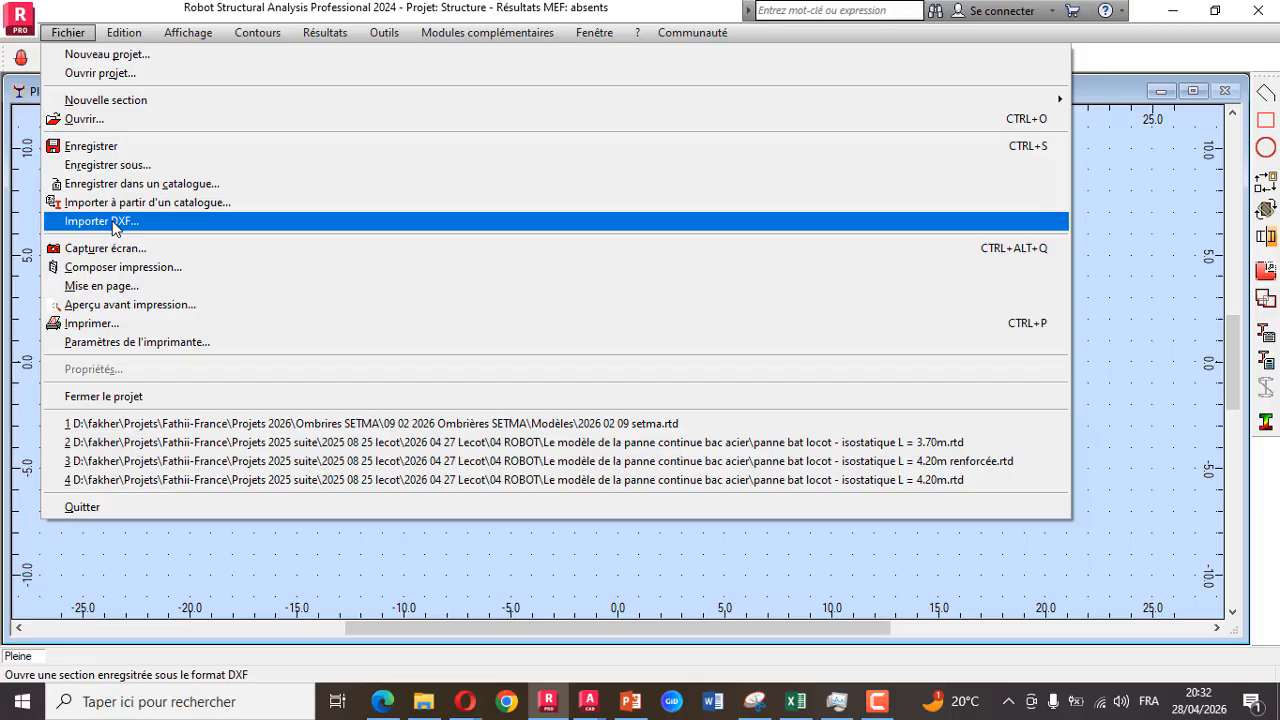
{"action": "left_click", "coordinate": [113, 224]}
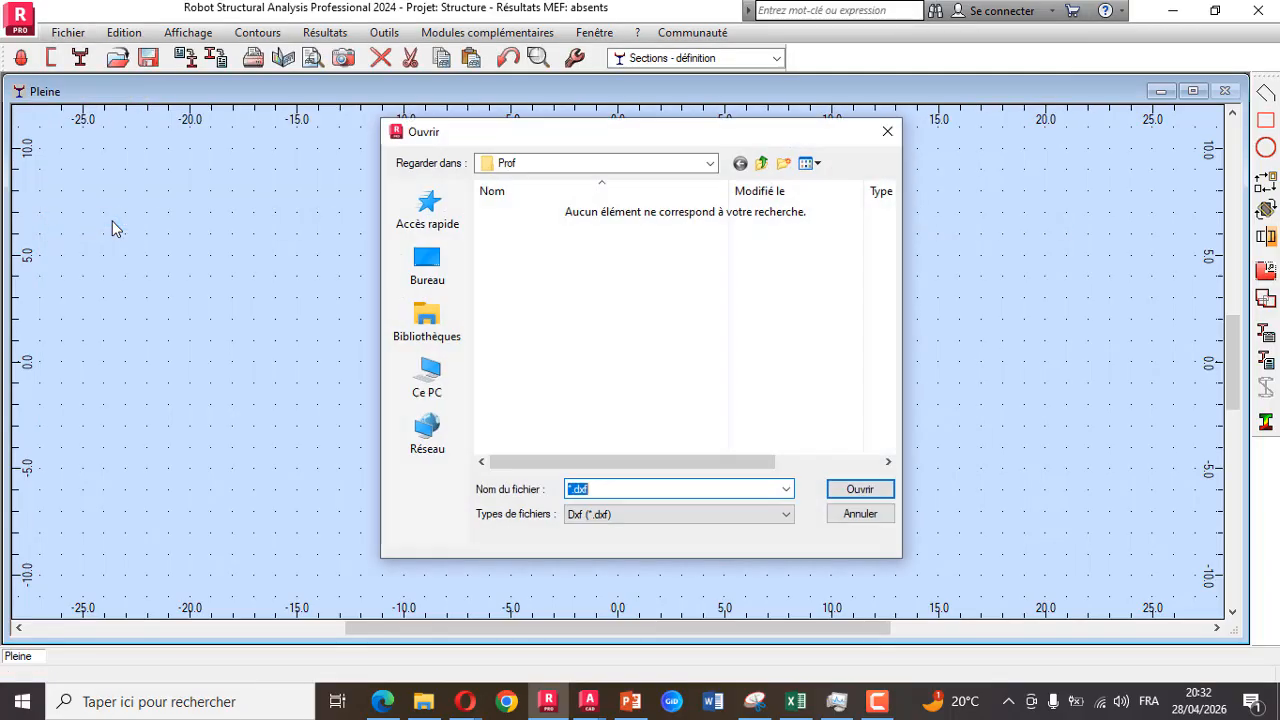
{"action": "left_click", "coordinate": [557, 166]}
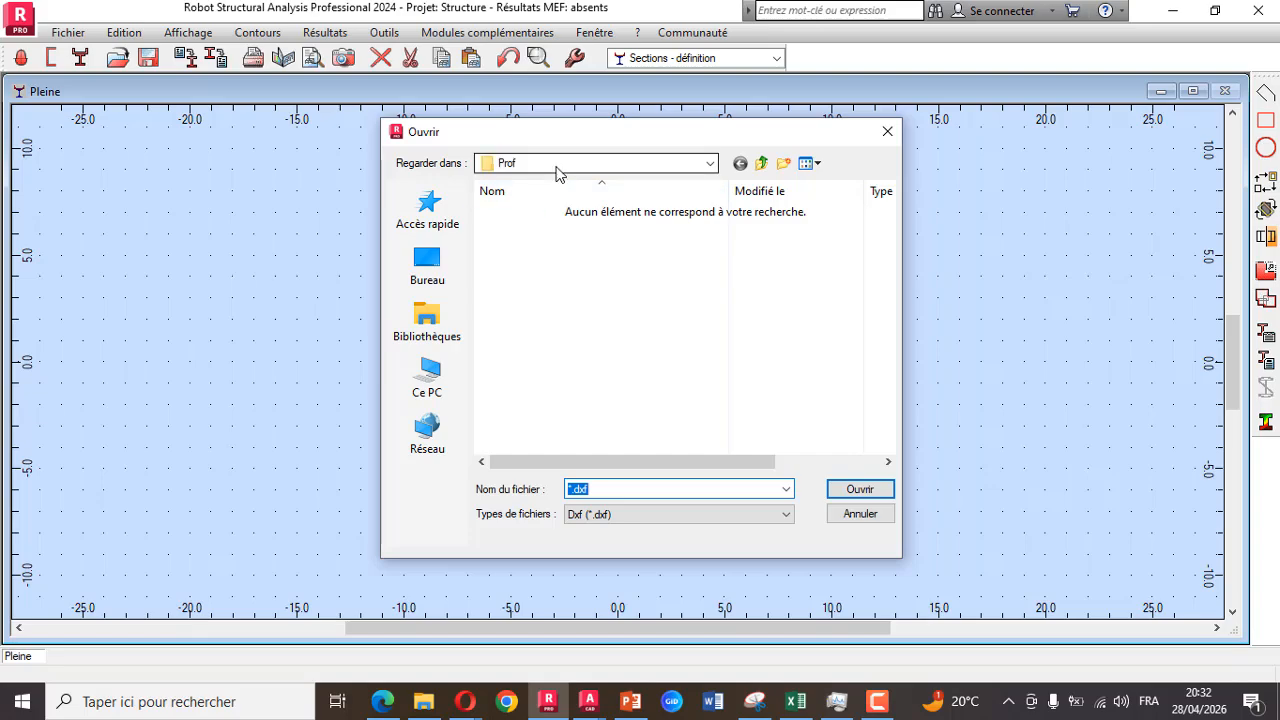
{"action": "left_click", "coordinate": [549, 288]}
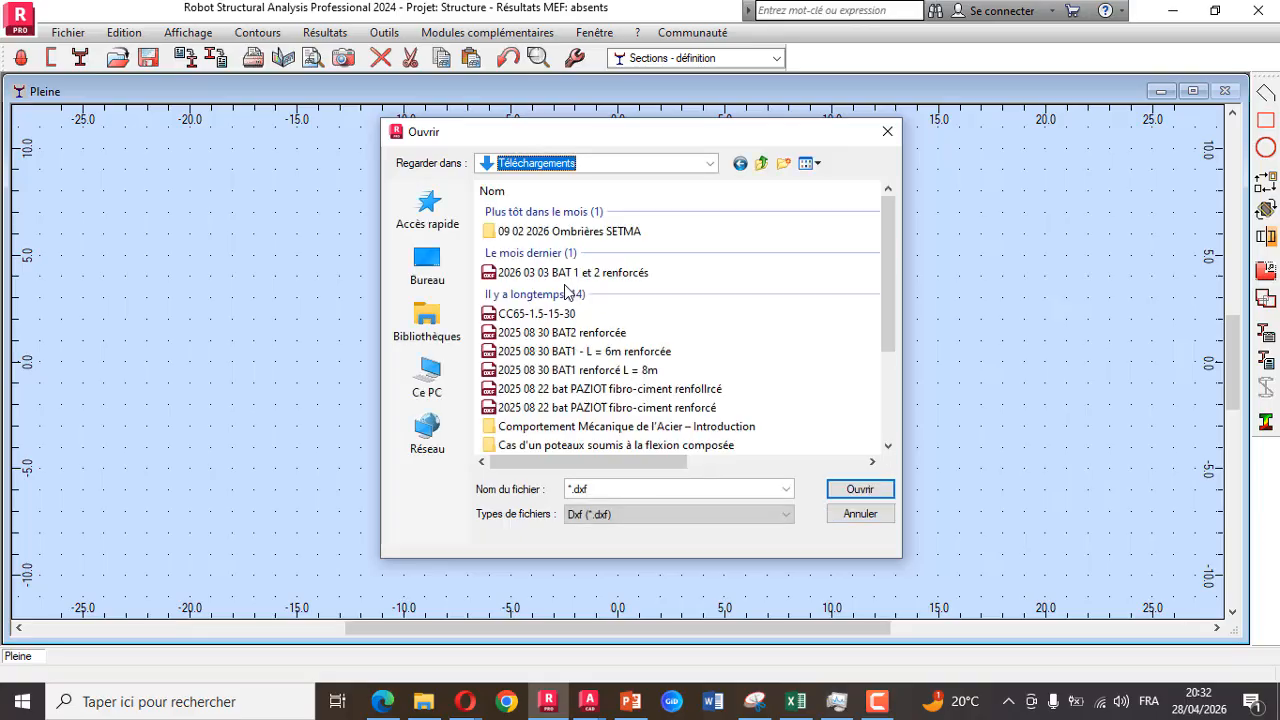
{"action": "scroll", "coordinate": [565, 286], "scroll_direction": "down", "scroll_amount": 3}
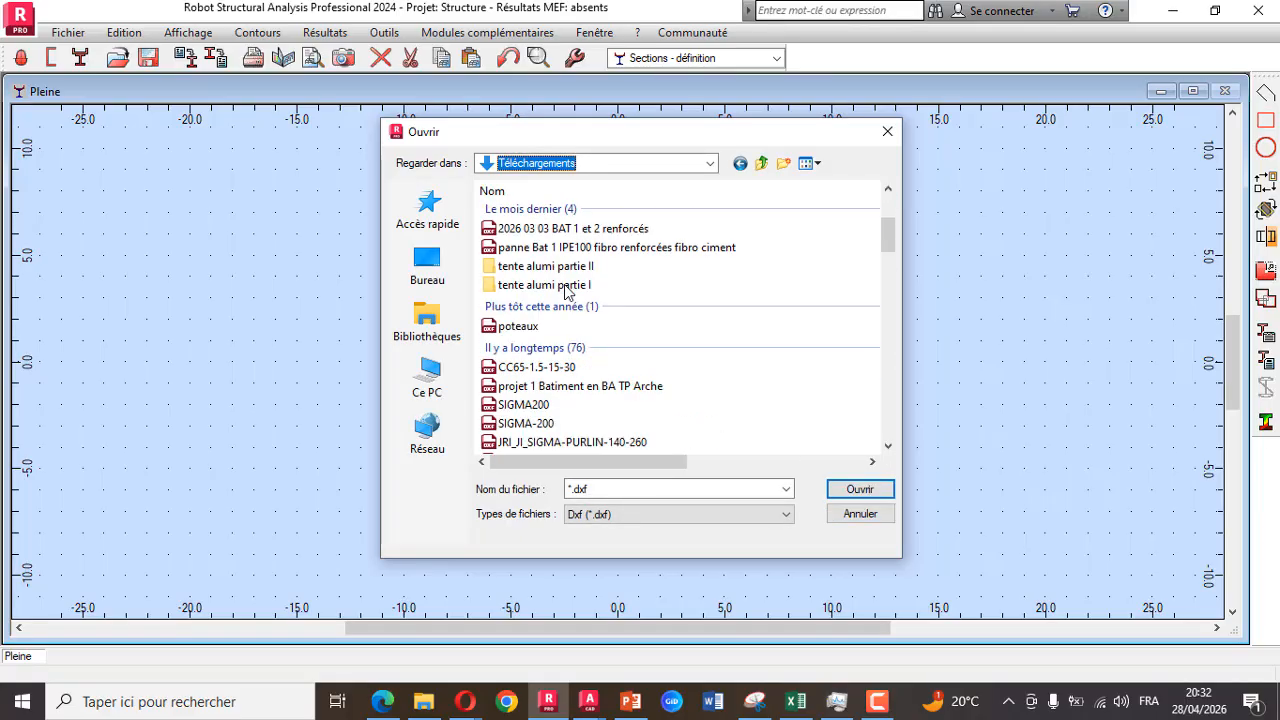
{"action": "scroll", "coordinate": [565, 288], "scroll_direction": "up", "scroll_amount": 3}
{"action": "left_click", "coordinate": [556, 233]}
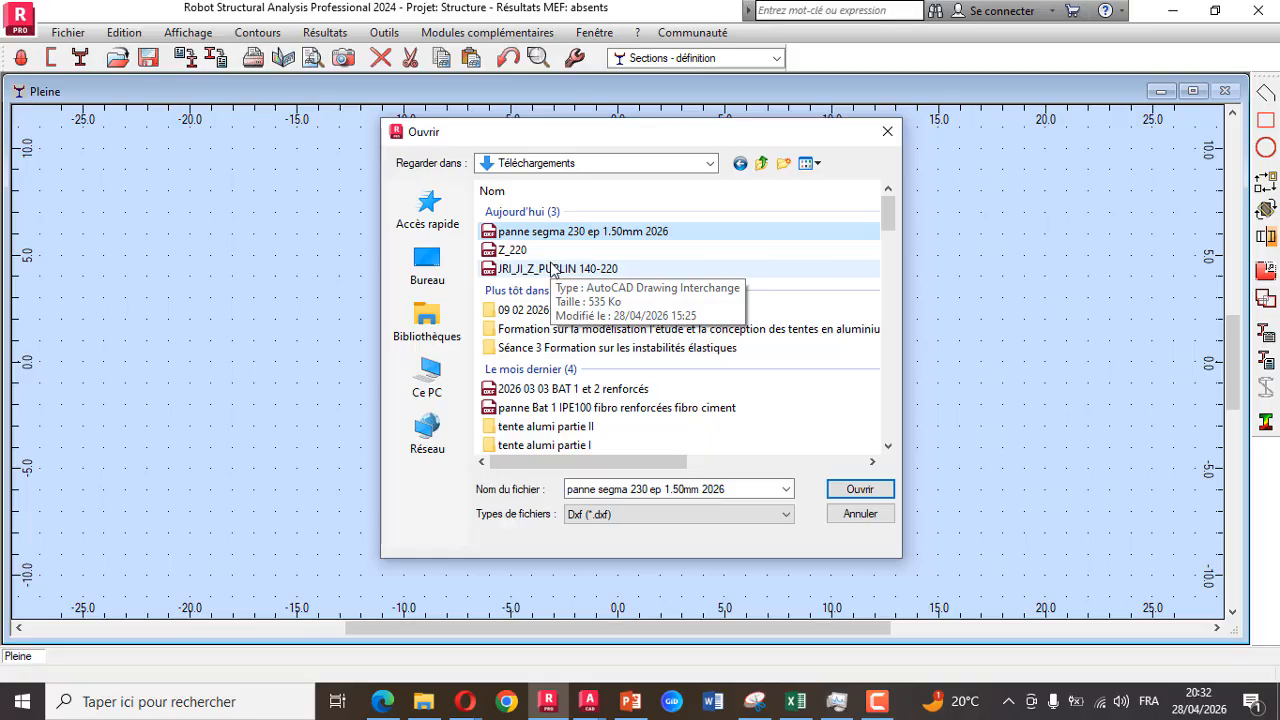
{"action": "double_click", "coordinate": [548, 232]}
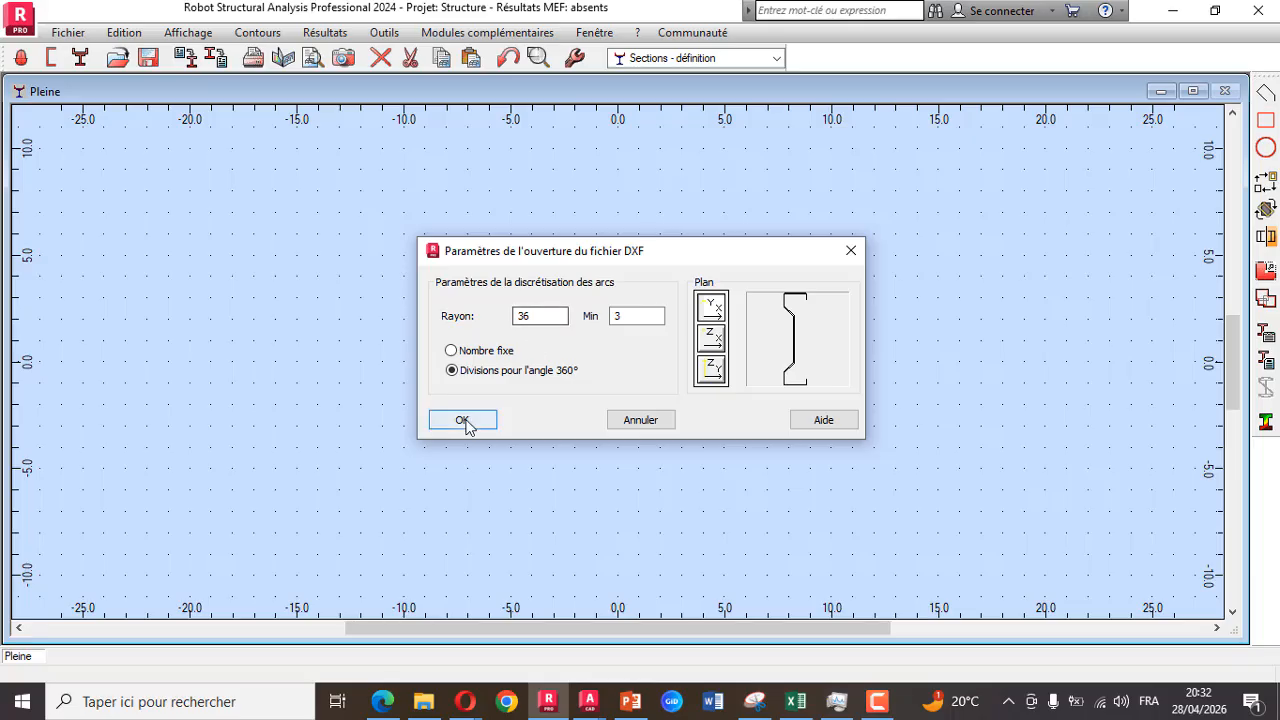
{"action": "left_click", "coordinate": [463, 420]}
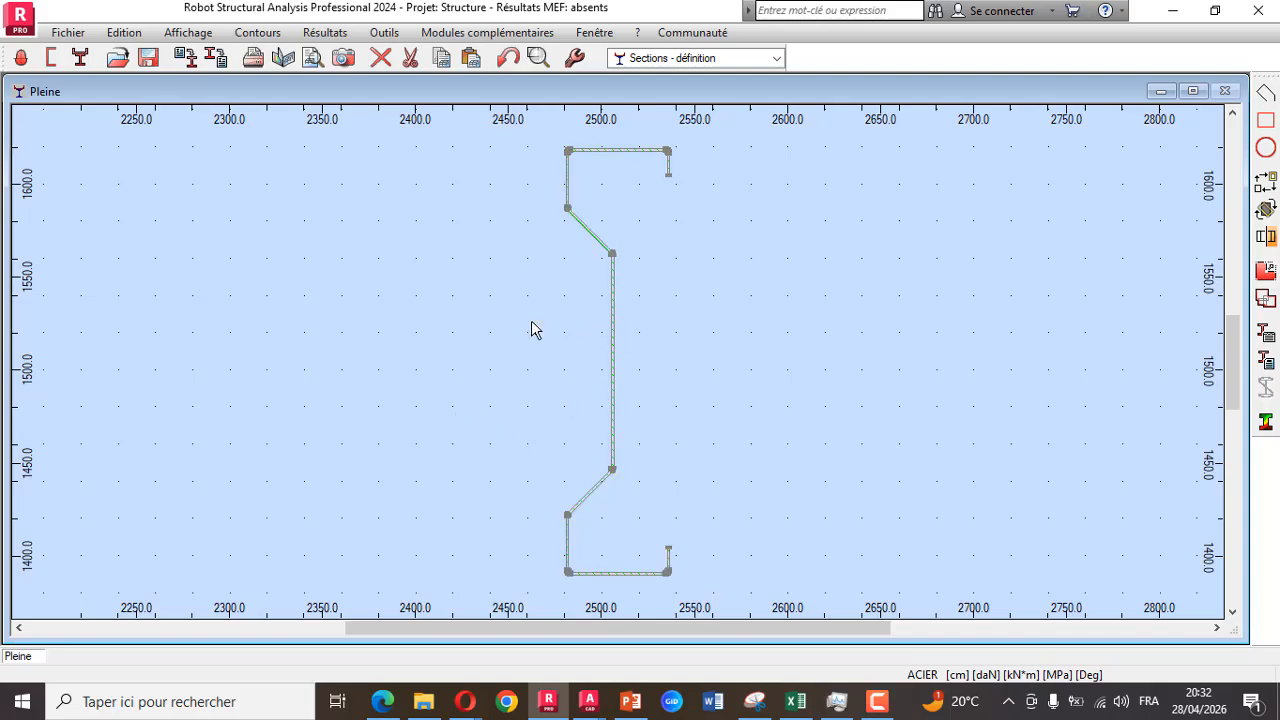
{"action": "left_click", "coordinate": [1267, 121]}
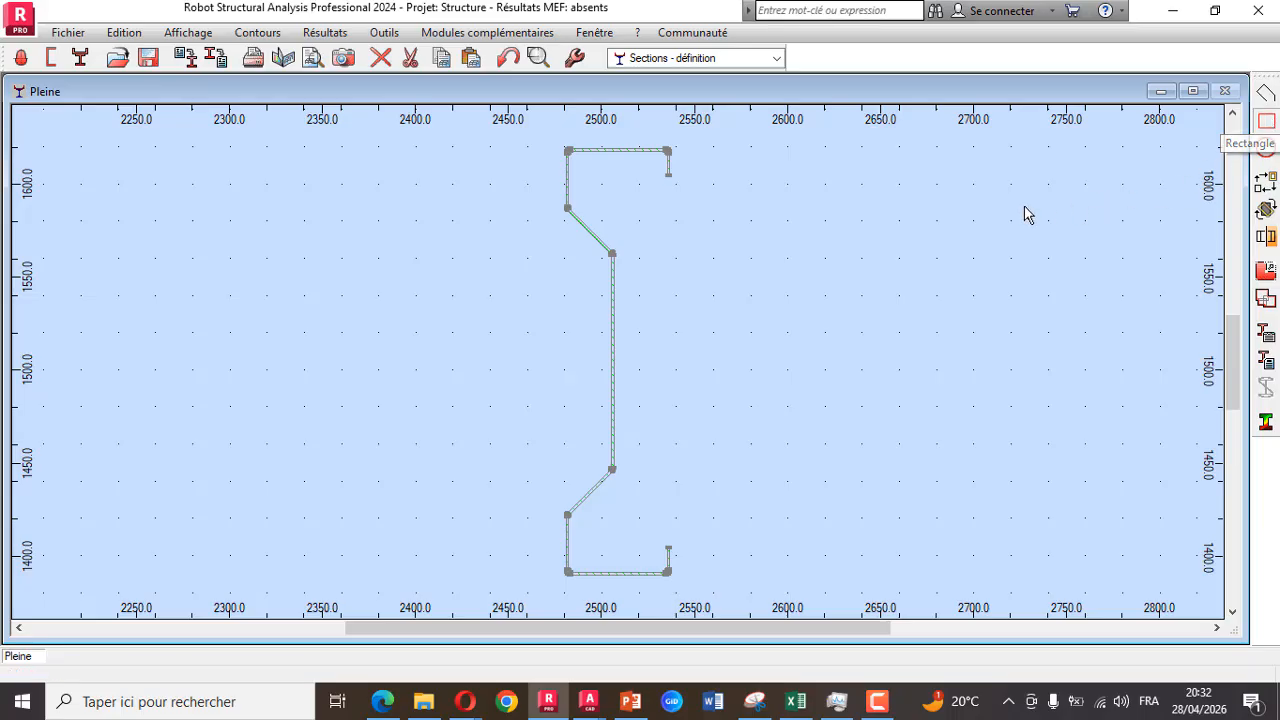
{"action": "left_click", "coordinate": [638, 221]}
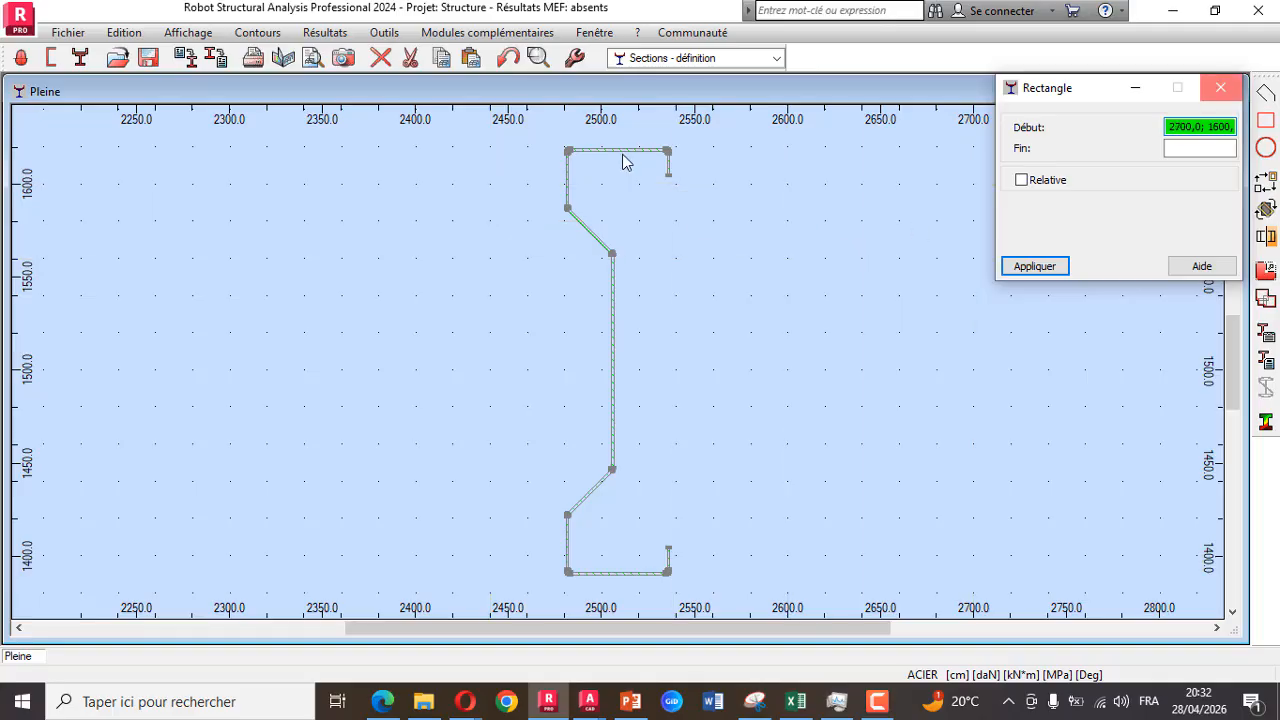
{"action": "key", "text": "Escape"}
Calculate the imported sigma section's properties, including torsional inertia Ix, shear stiffness Ay and Az, shear factors Wy and Wz, and plastic factors Wply and Wplz
{"action": "scroll", "coordinate": [578, 160], "scroll_direction": "up", "scroll_amount": 6}
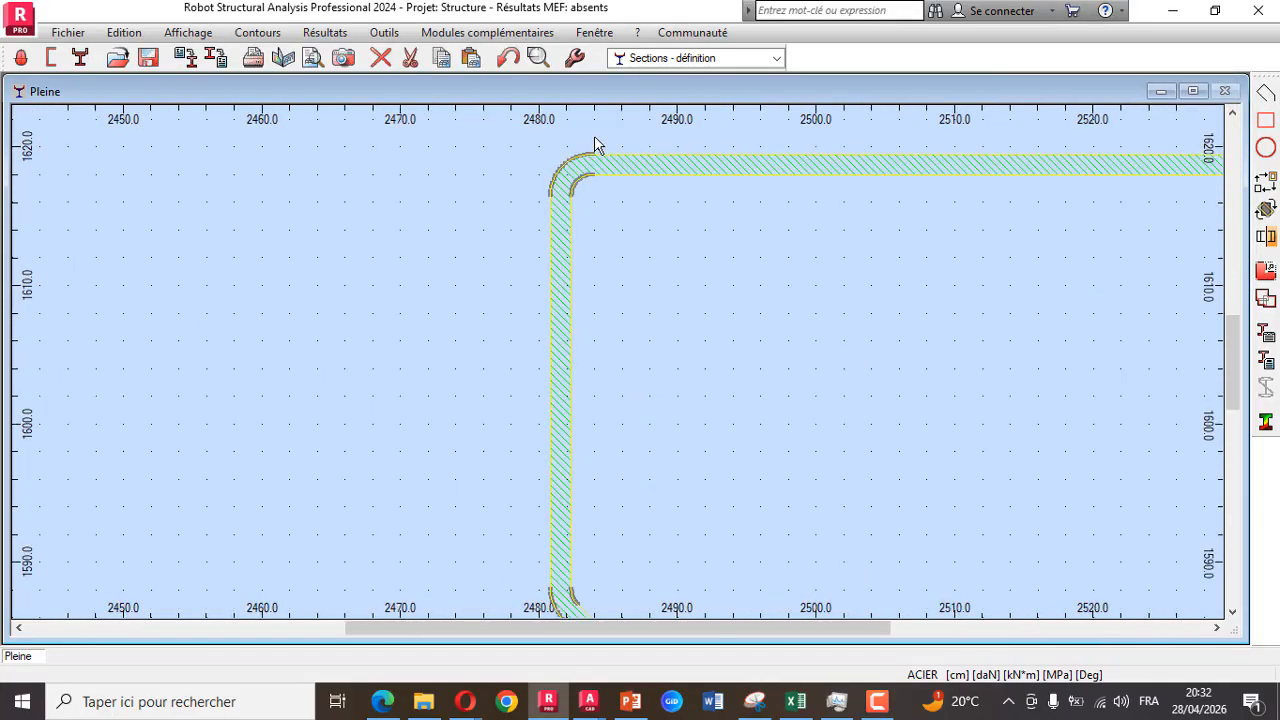
{"action": "scroll", "coordinate": [594, 144], "scroll_direction": "down", "scroll_amount": 5}
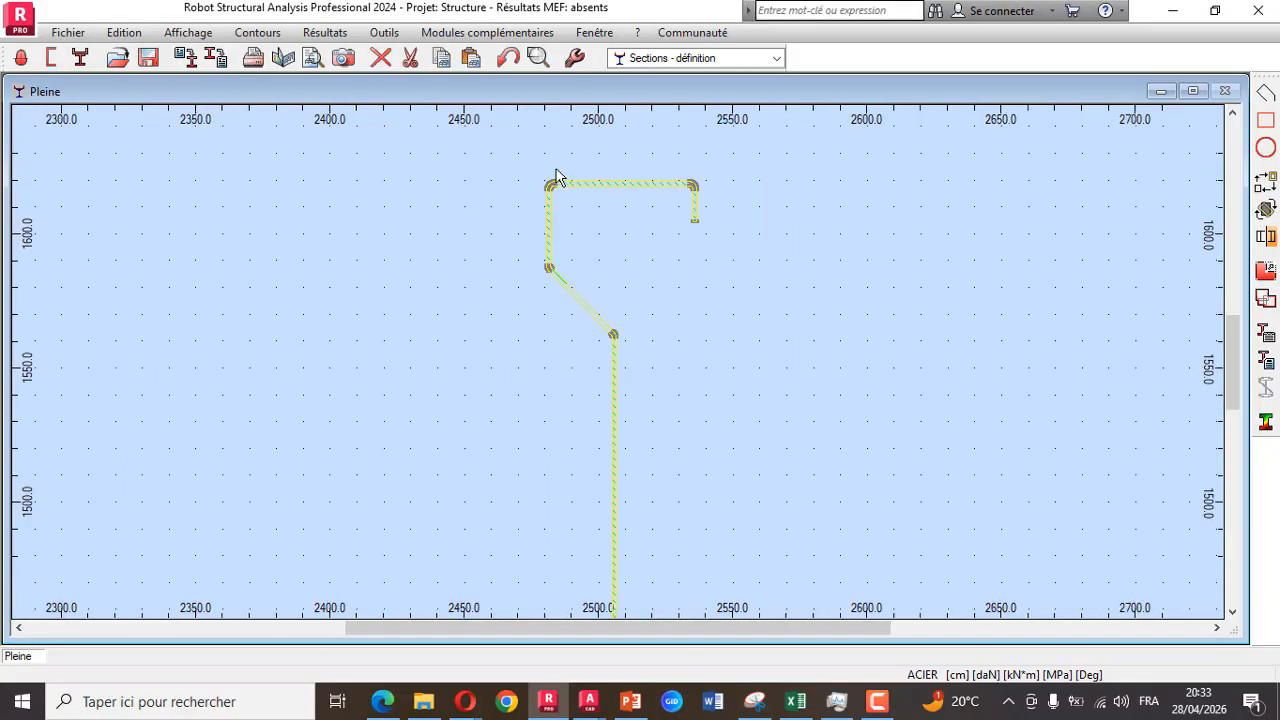
{"action": "scroll", "coordinate": [558, 180], "scroll_direction": "down", "scroll_amount": 3}
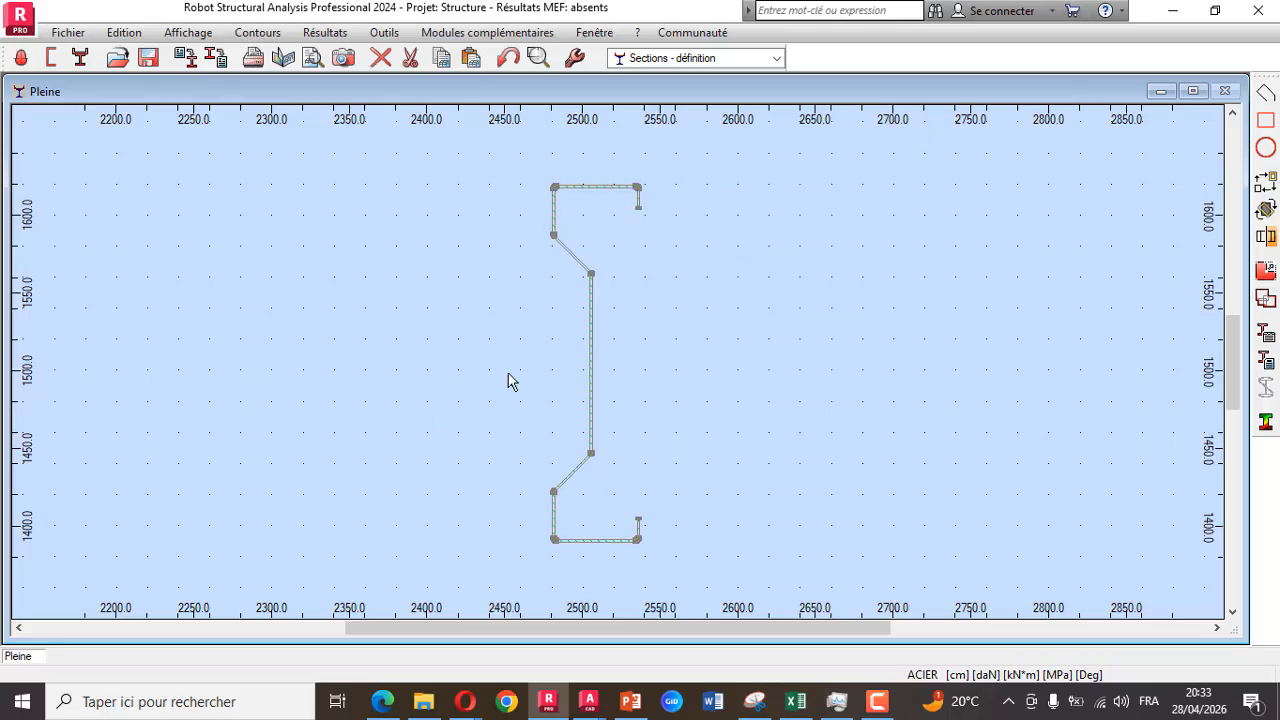
{"action": "left_click", "coordinate": [1262, 336]}
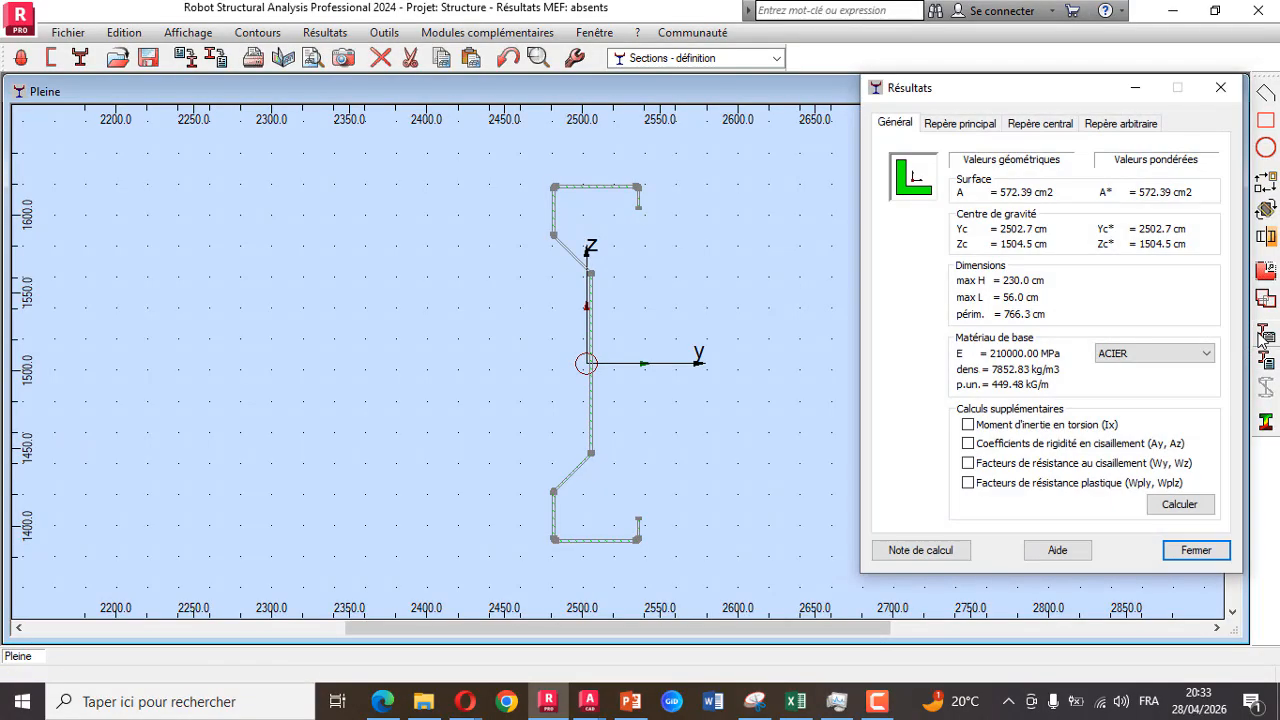
{"action": "left_click", "coordinate": [1003, 428]}
{"action": "left_click", "coordinate": [1002, 445]}
{"action": "left_click", "coordinate": [1000, 465]}
{"action": "left_click", "coordinate": [996, 485]}
{"action": "left_click", "coordinate": [1180, 505]}
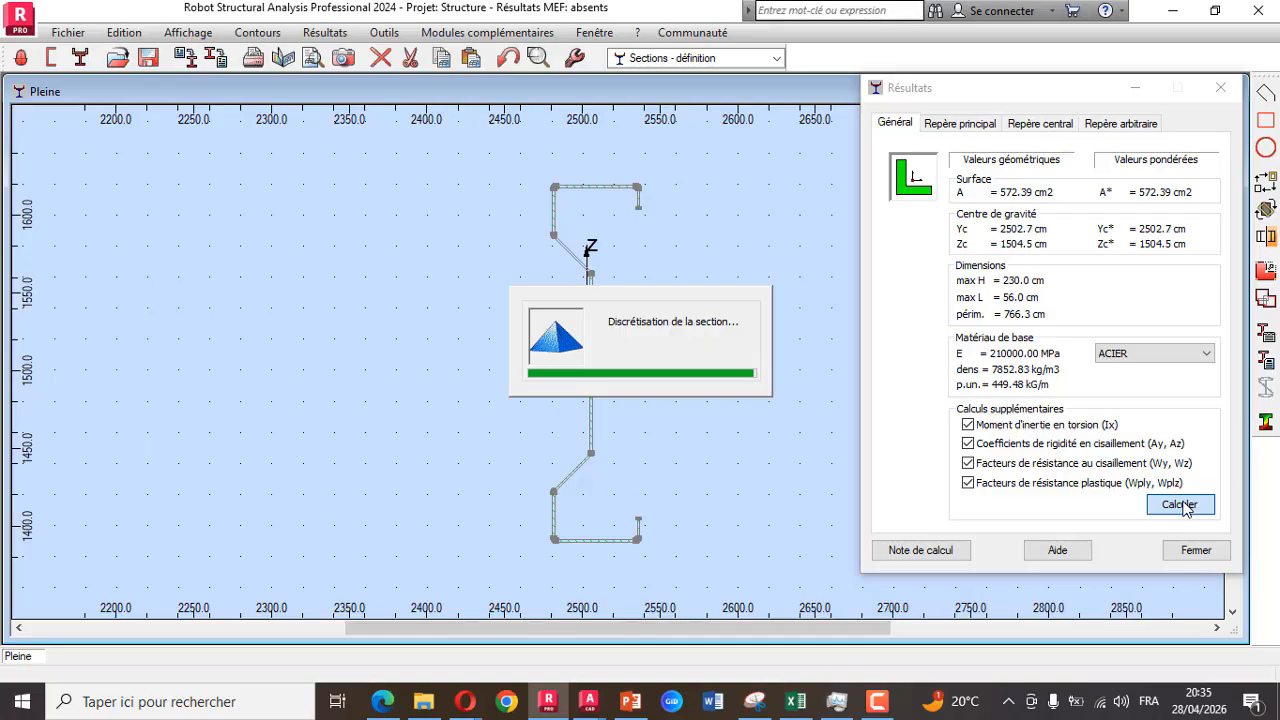
Switch to the Google Meet call, check a participant's options without choosing any, and minimise the browser
{"action": "mouse_move", "coordinate": [464, 700]}
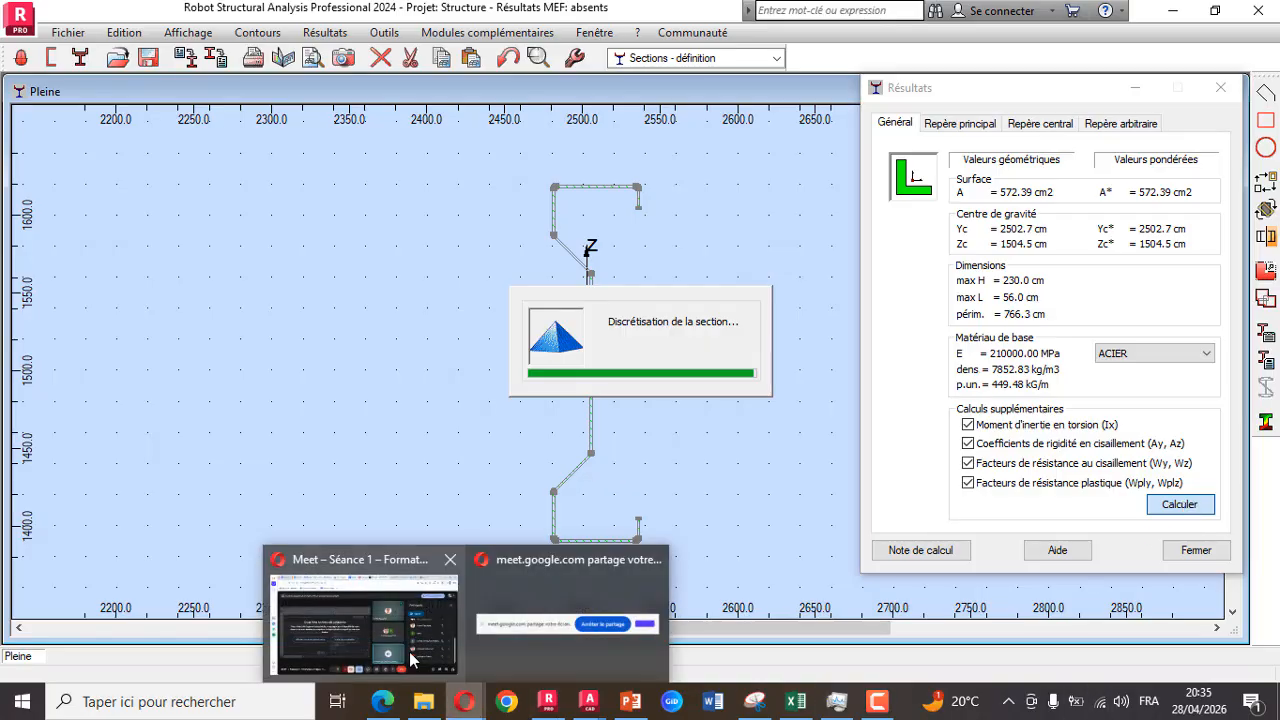
{"action": "left_click", "coordinate": [409, 651]}
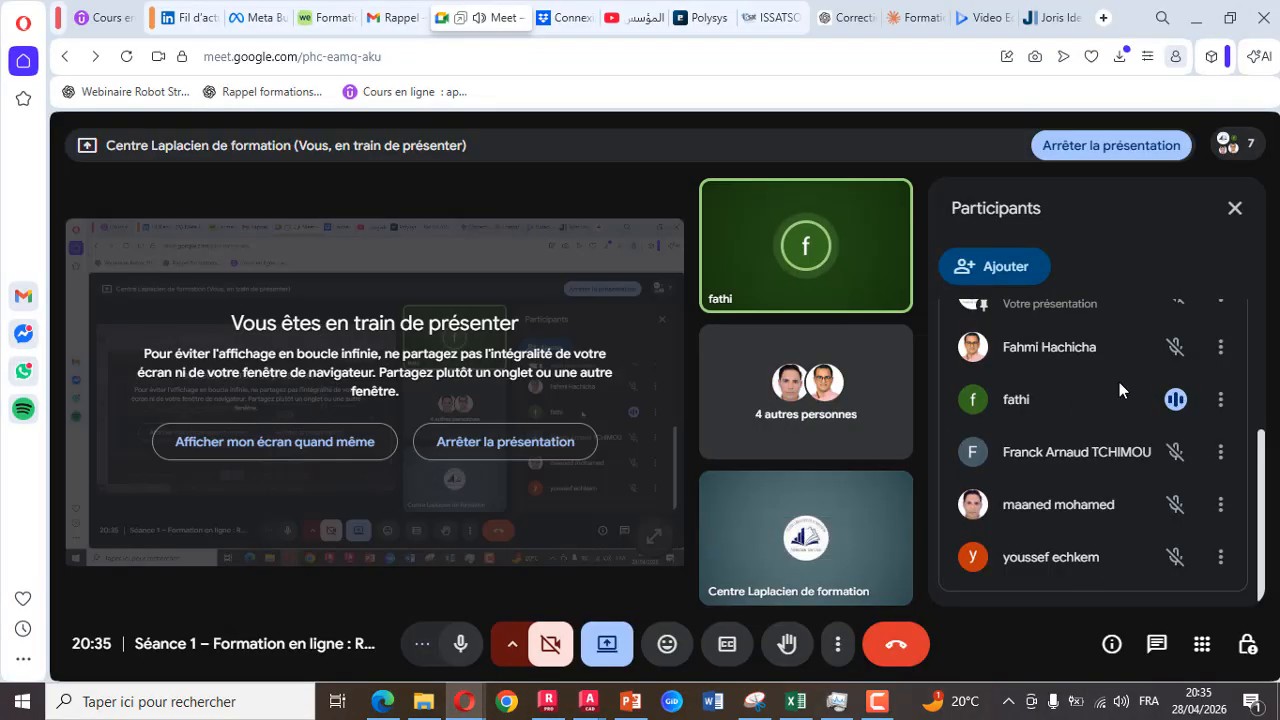
{"action": "left_click", "coordinate": [1220, 347]}
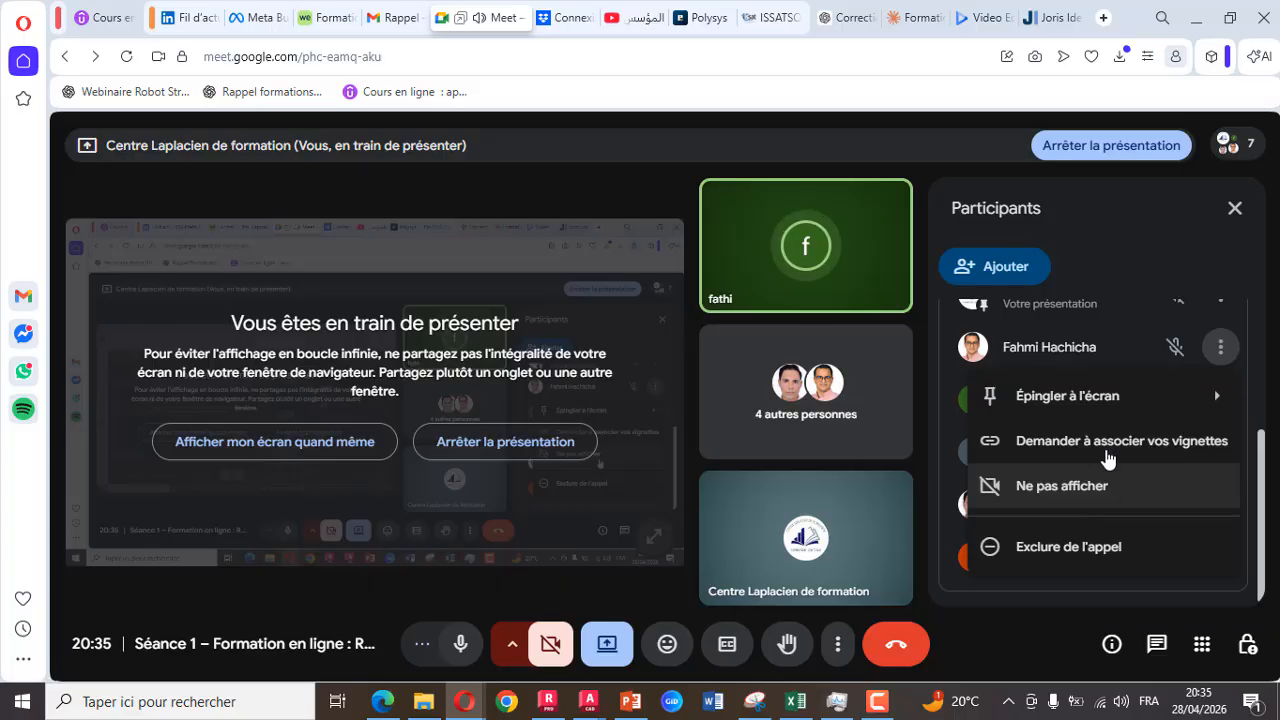
{"action": "left_click", "coordinate": [1105, 242]}
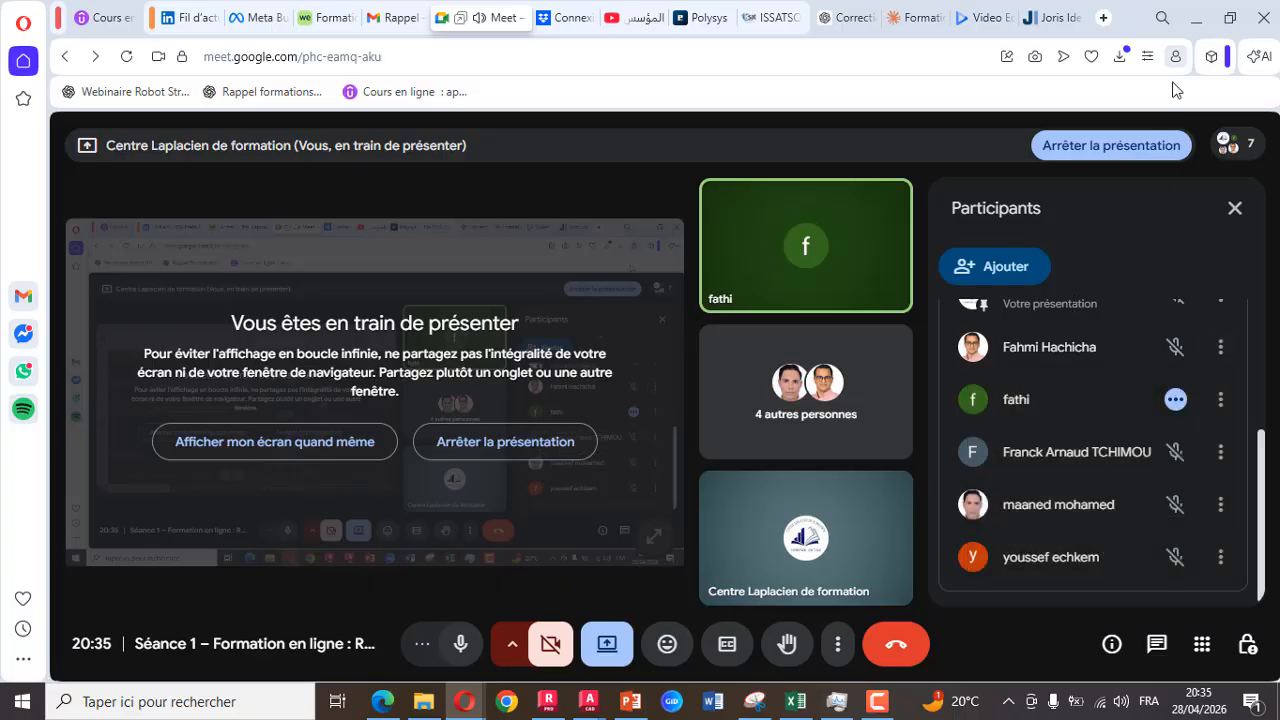
{"action": "left_click", "coordinate": [1195, 21]}
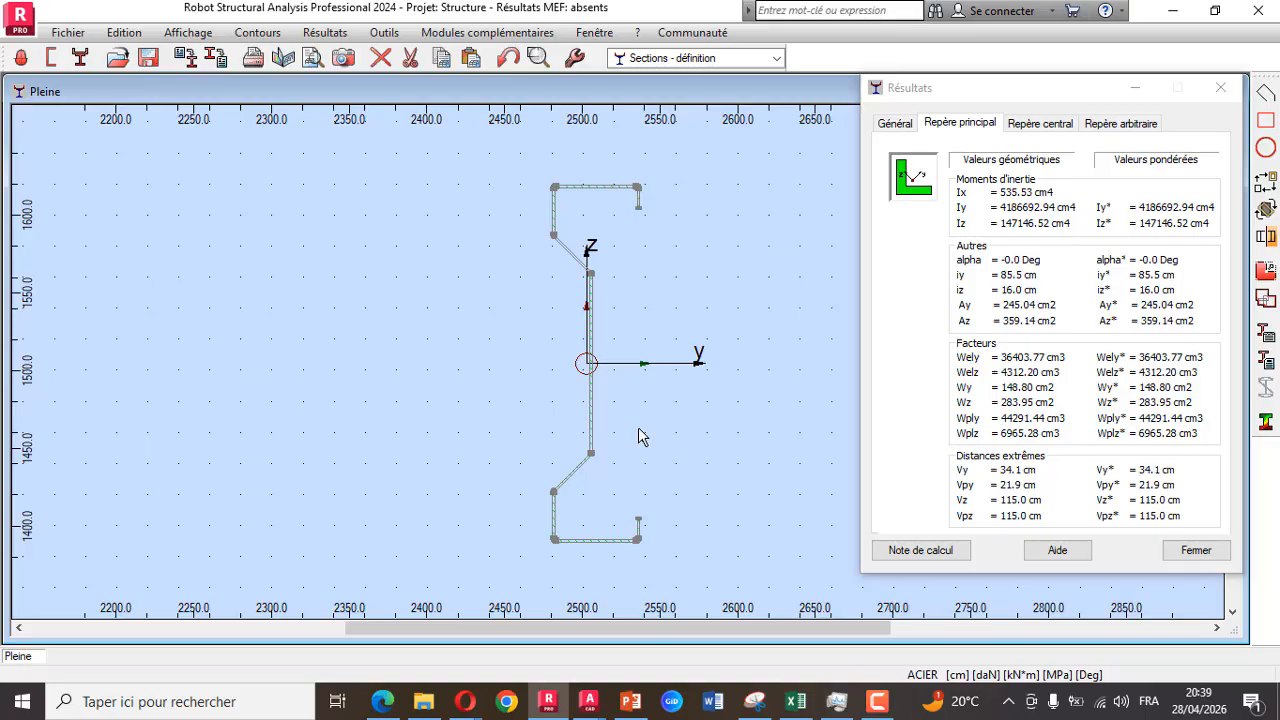
Open the section analysis calculation note and look through the section's geometry description
{"action": "left_click", "coordinate": [1266, 362]}
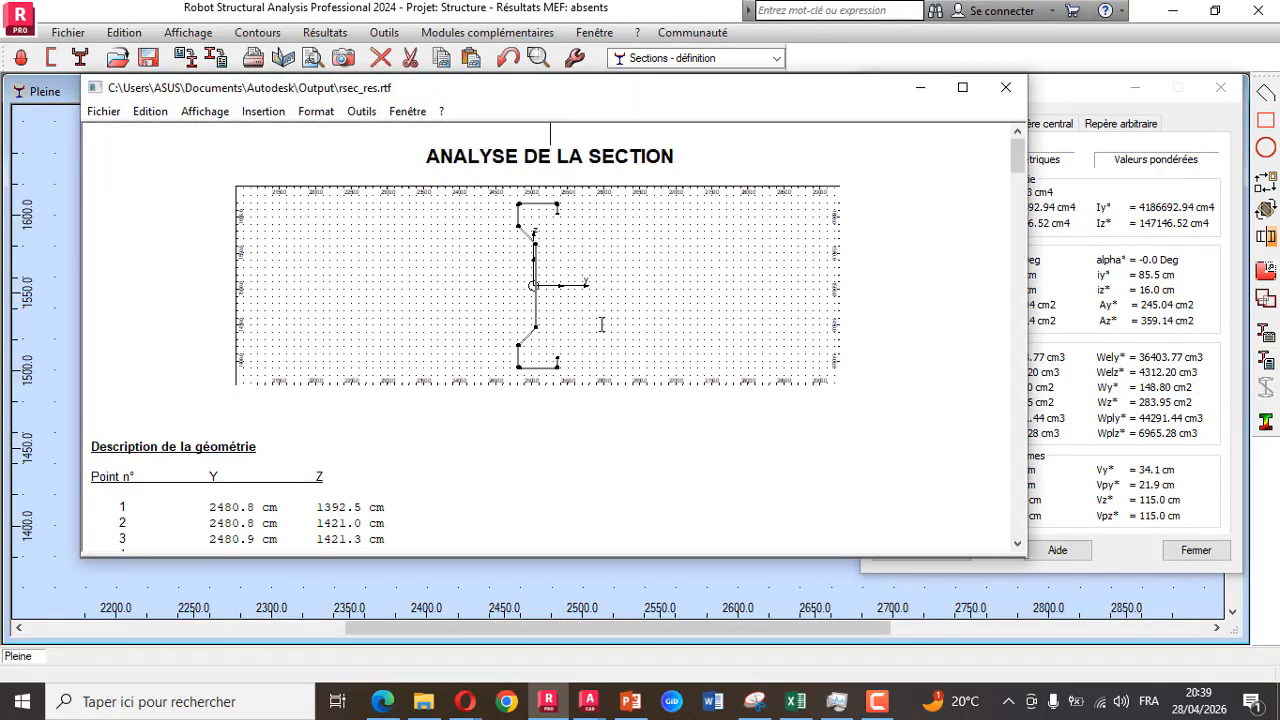
{"action": "scroll", "coordinate": [550, 277], "scroll_direction": "down", "scroll_amount": 2}
{"action": "scroll", "coordinate": [550, 277], "scroll_direction": "up", "scroll_amount": 2}
{"action": "scroll", "coordinate": [550, 277], "scroll_direction": "down", "scroll_amount": 3}
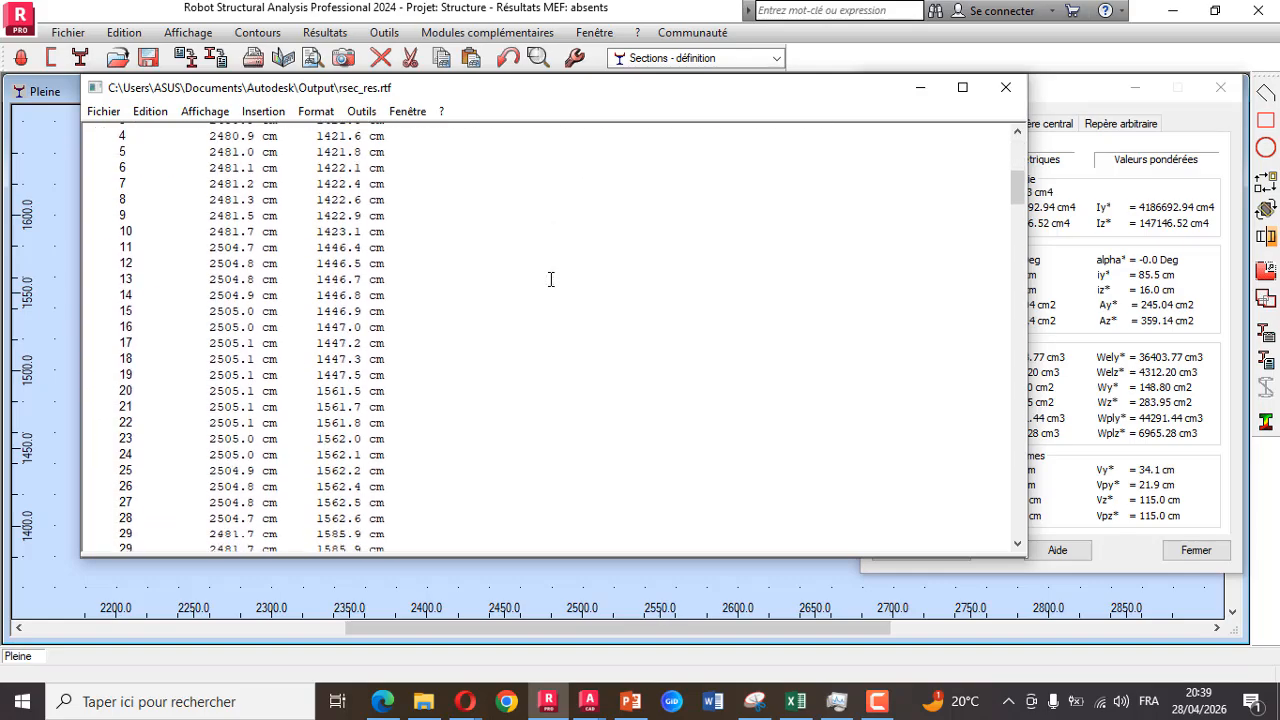
Examine the calculation note's point coordinates, general results, steel material properties and principal moments of inertia
{"action": "scroll", "coordinate": [550, 279], "scroll_direction": "up", "scroll_amount": 1}
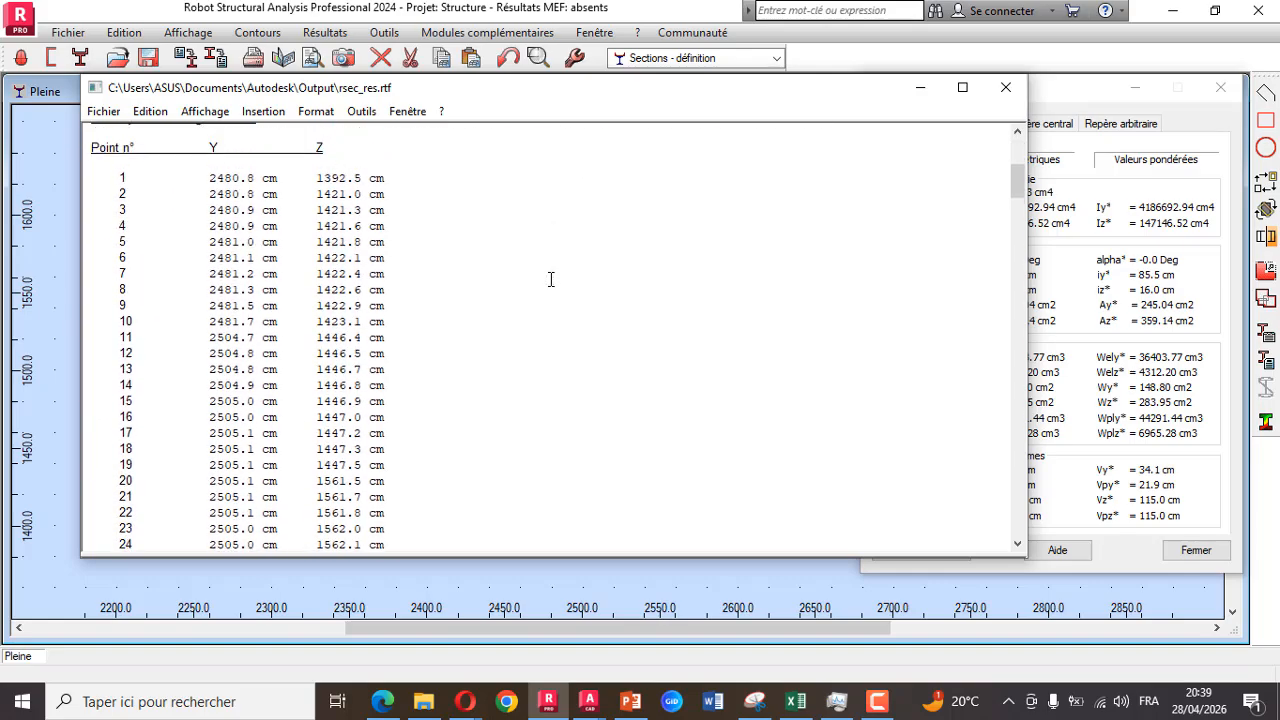
{"action": "scroll", "coordinate": [548, 278], "scroll_direction": "down", "scroll_amount": 10}
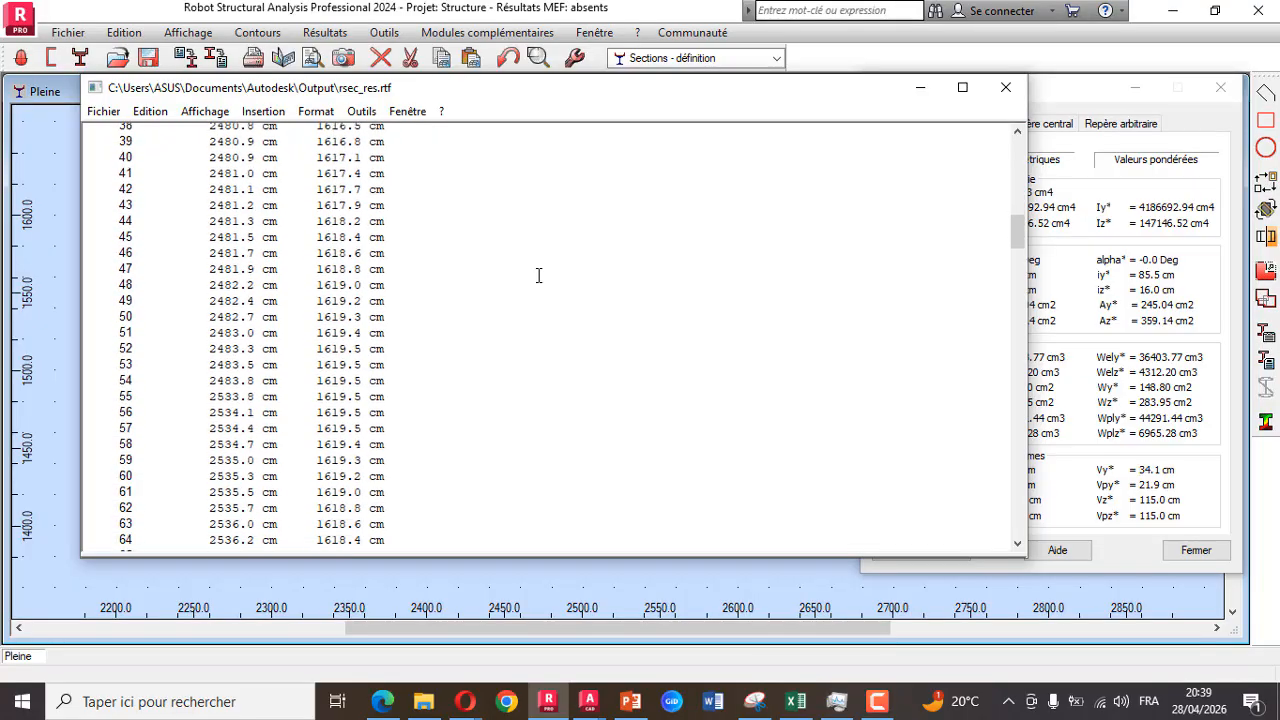
{"action": "scroll", "coordinate": [538, 275], "scroll_direction": "down", "scroll_amount": 20}
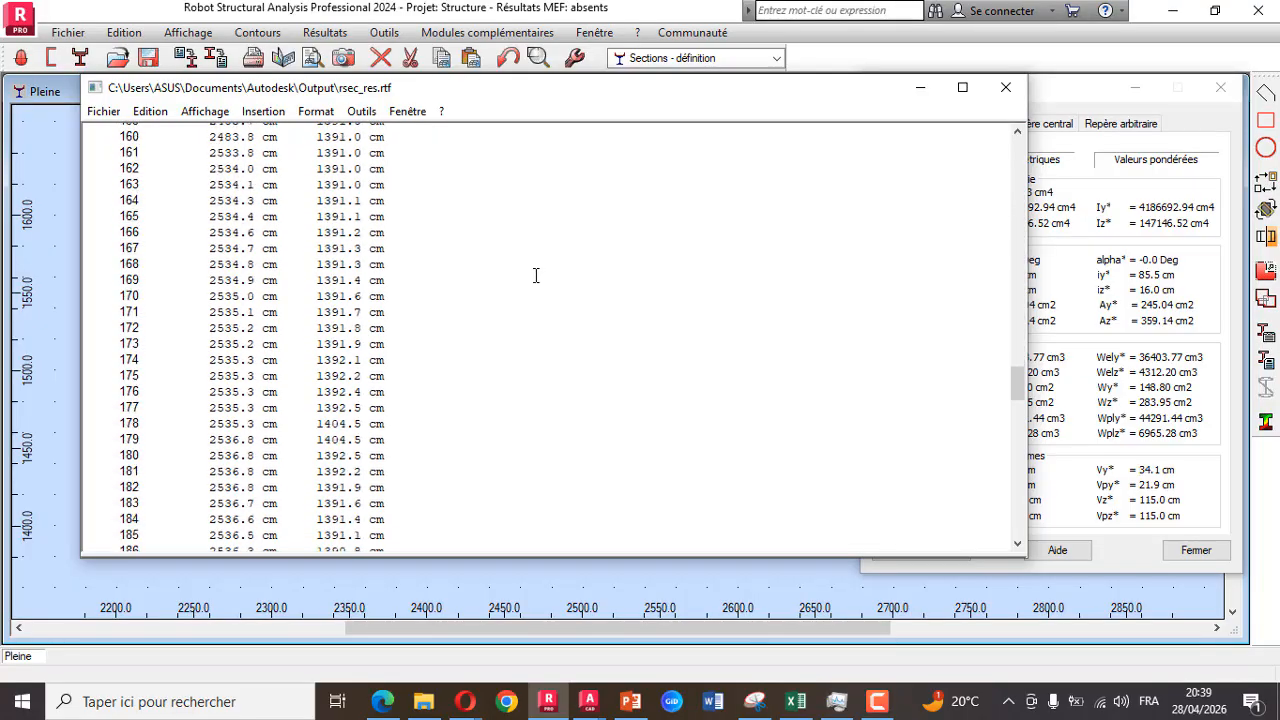
{"action": "scroll", "coordinate": [536, 276], "scroll_direction": "down", "scroll_amount": 16}
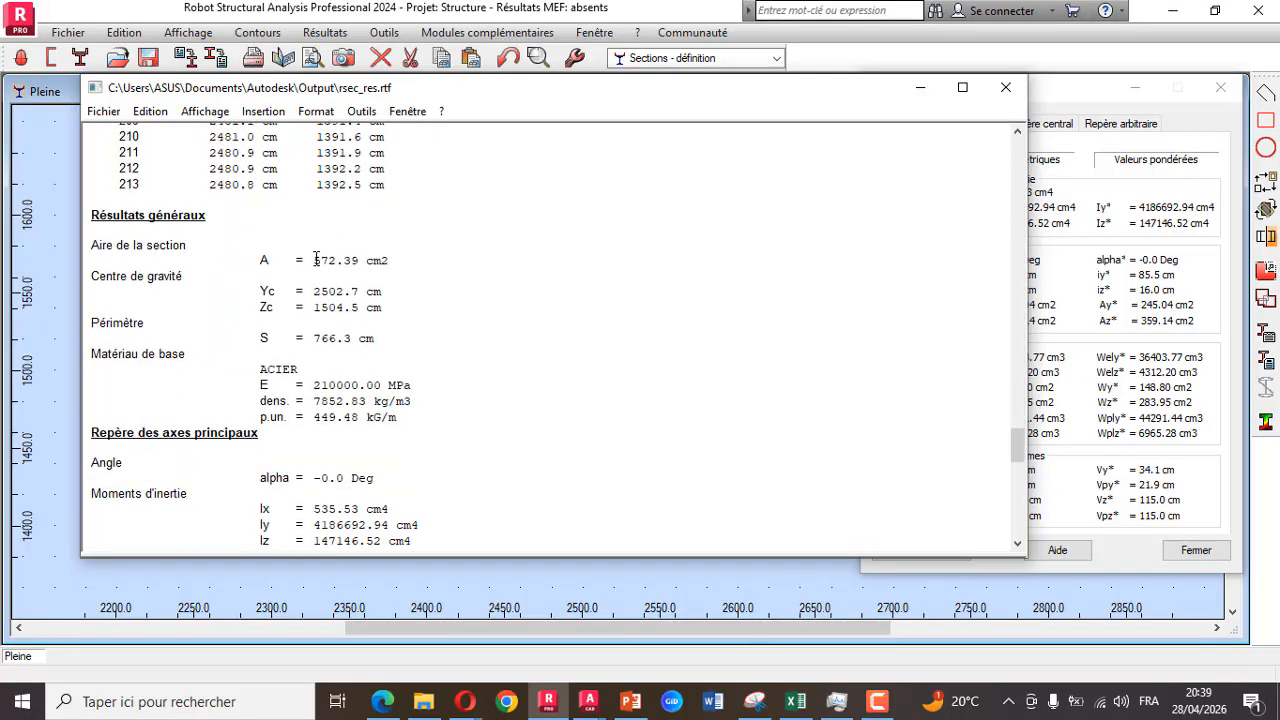
{"action": "double_click", "coordinate": [316, 259]}
{"action": "left_click_drag", "start_coordinate": [262, 291], "coordinate": [386, 305]}
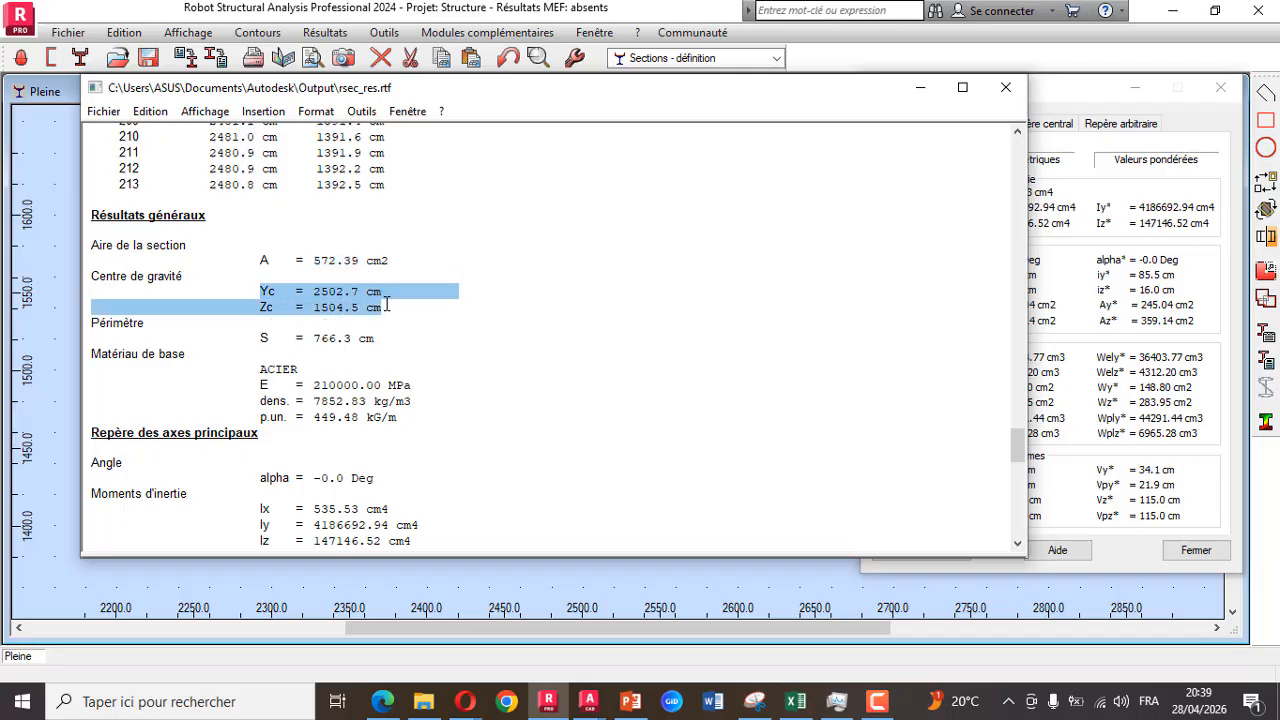
{"action": "left_click_drag", "start_coordinate": [252, 340], "coordinate": [399, 333]}
{"action": "left_click_drag", "start_coordinate": [250, 387], "coordinate": [413, 385]}
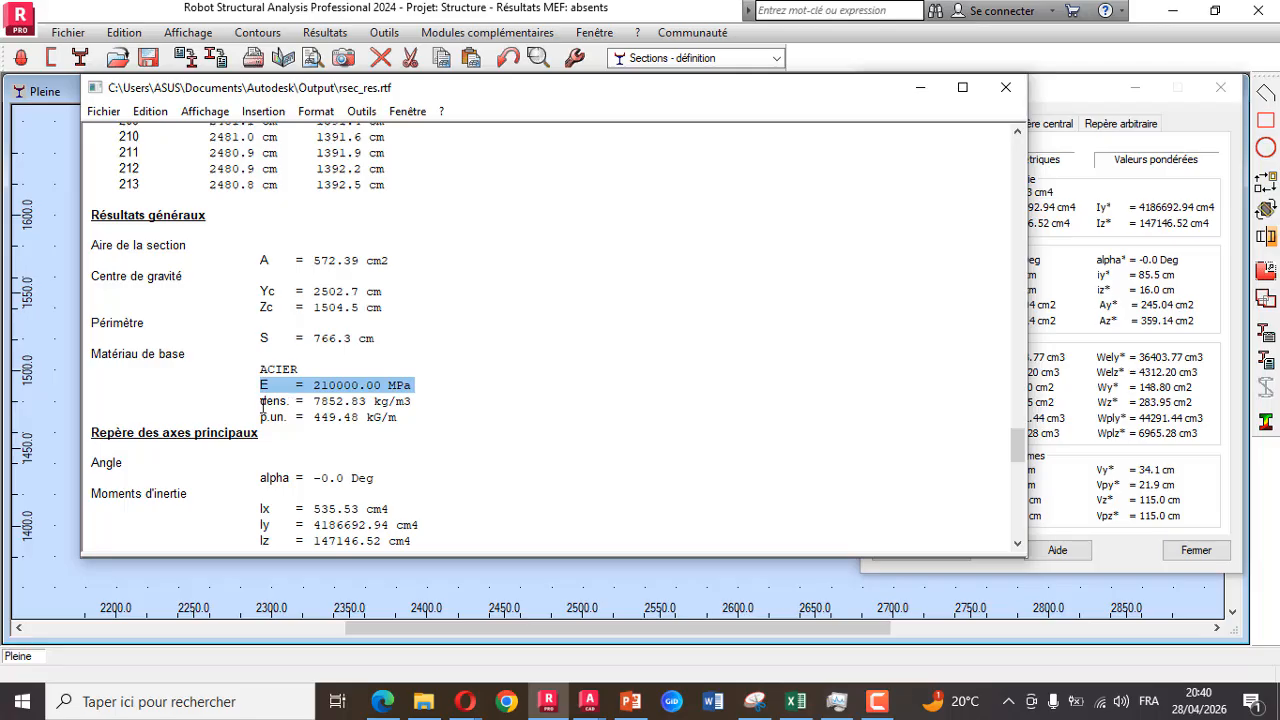
{"action": "left_click_drag", "start_coordinate": [260, 417], "coordinate": [389, 430]}
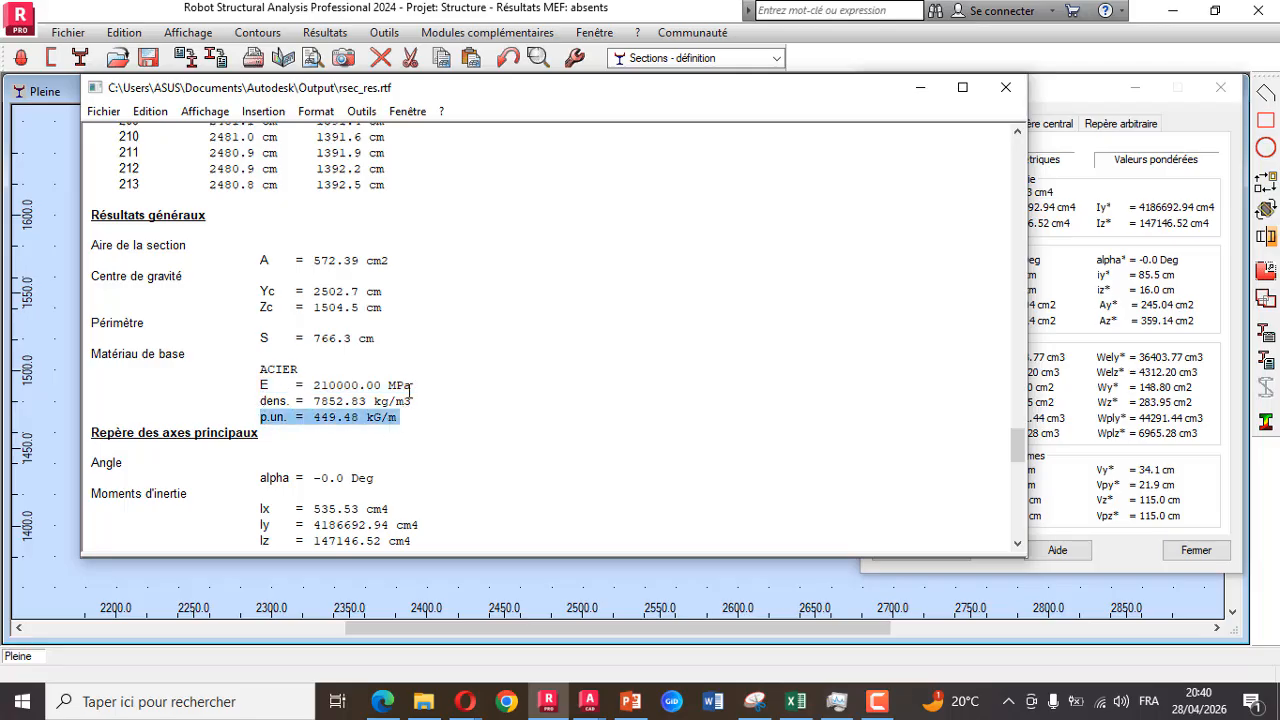
{"action": "scroll", "coordinate": [409, 390], "scroll_direction": "down", "scroll_amount": 2}
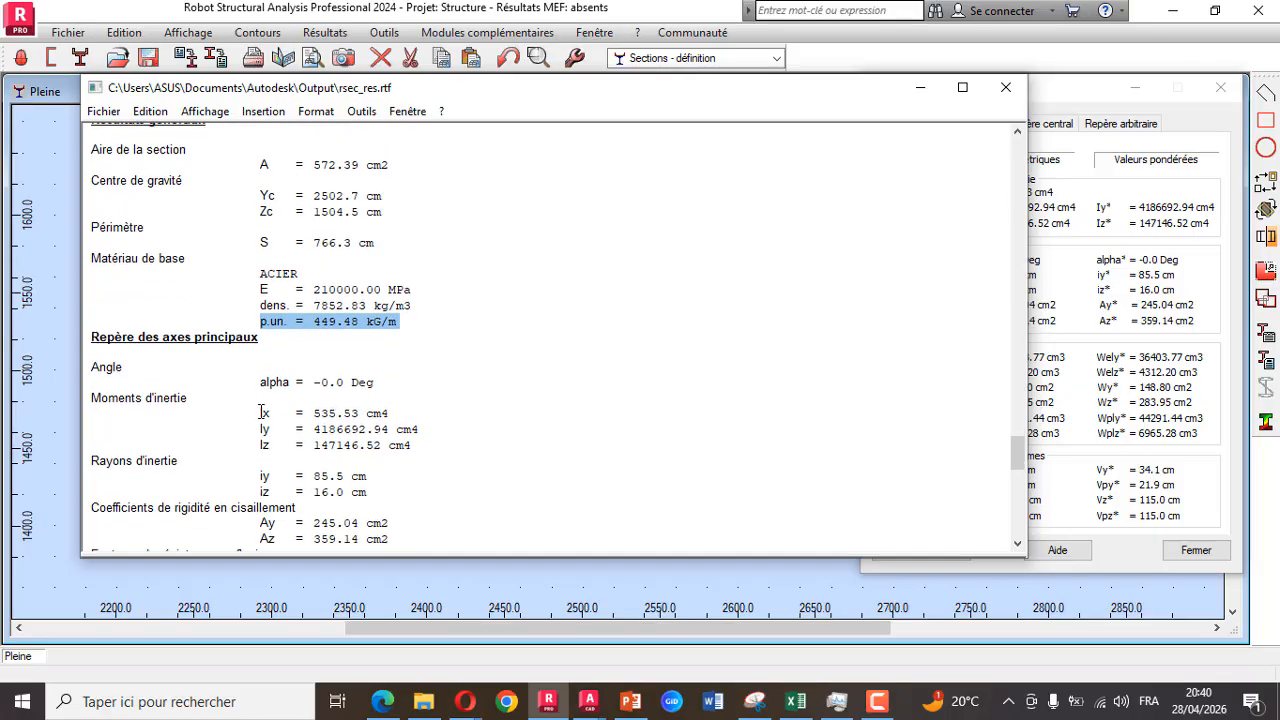
{"action": "left_click_drag", "start_coordinate": [260, 413], "coordinate": [389, 445]}
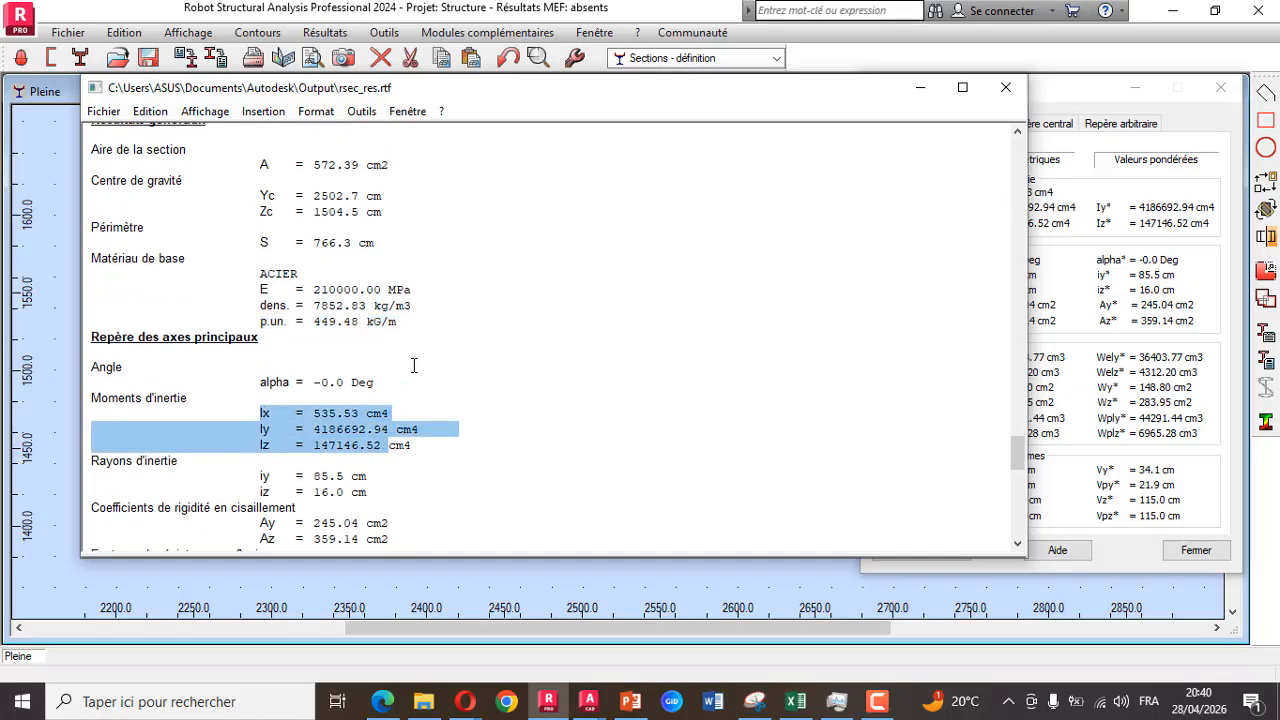
Return to the section drawing at the start of the calculation note, then close the note and the results window
{"action": "scroll", "coordinate": [414, 366], "scroll_direction": "up", "scroll_amount": 20}
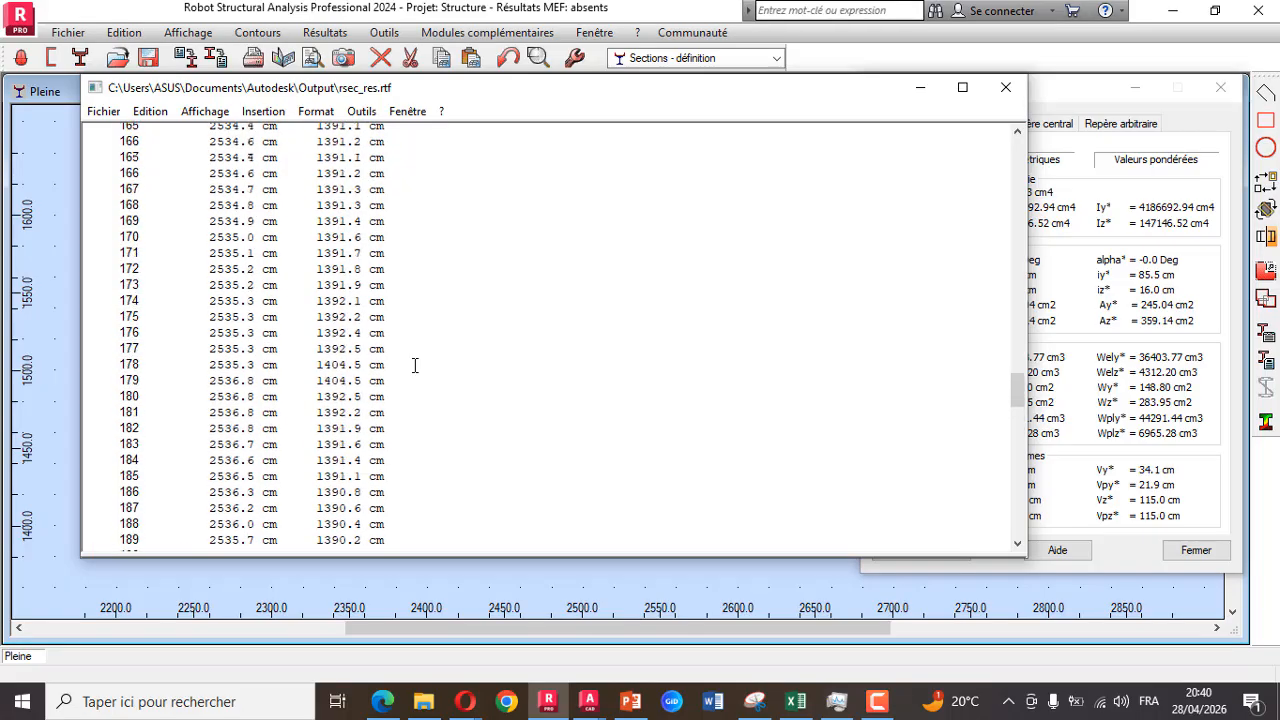
{"action": "scroll", "coordinate": [414, 366], "scroll_direction": "up", "scroll_amount": 20}
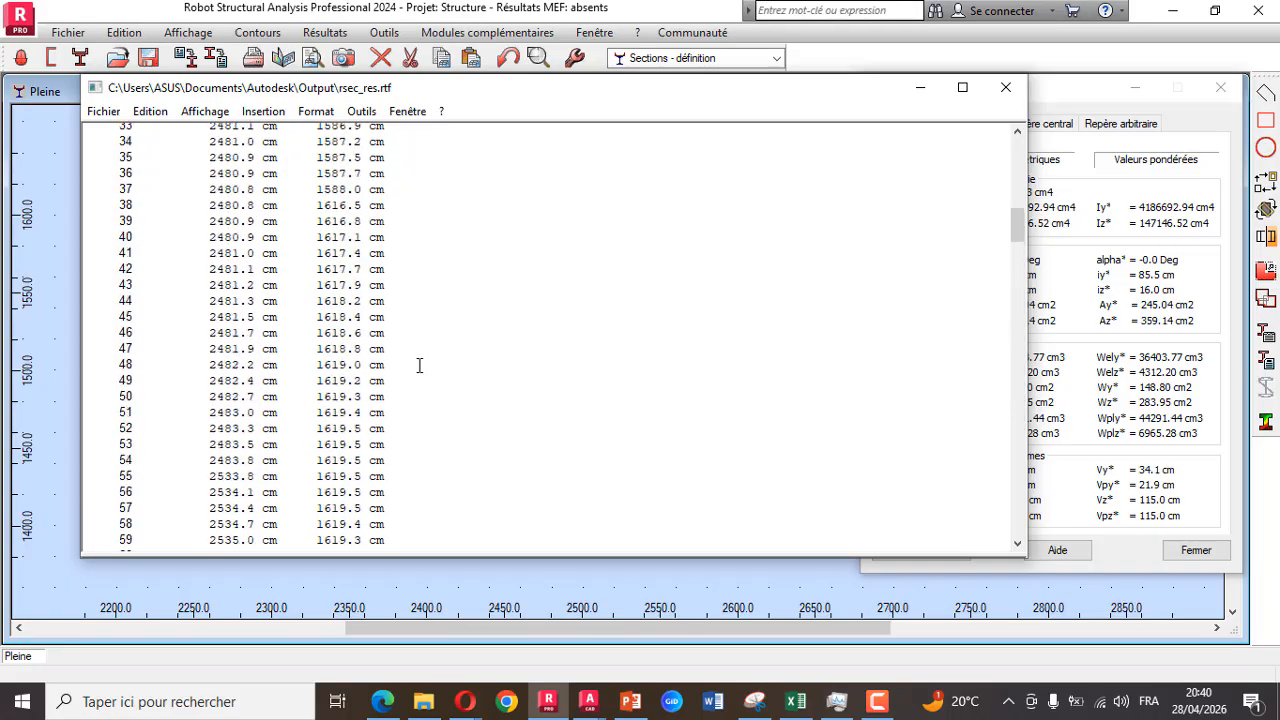
{"action": "scroll", "coordinate": [419, 366], "scroll_direction": "up", "scroll_amount": 10}
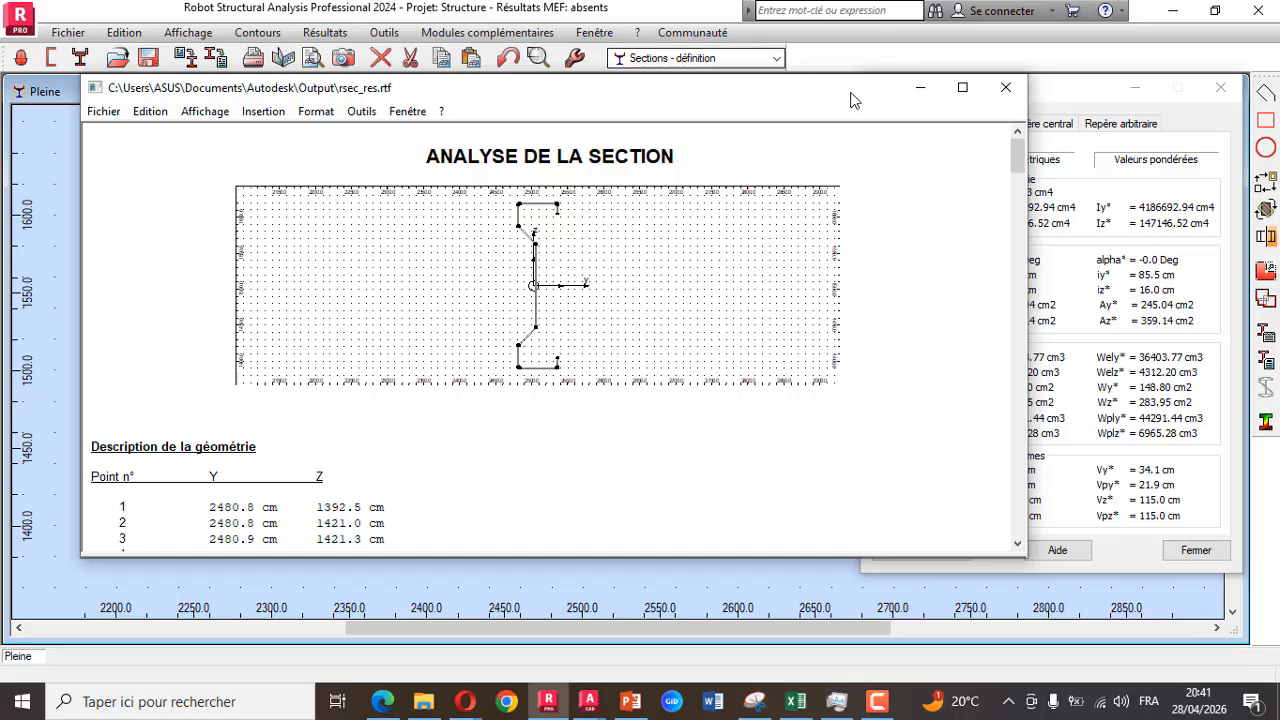
{"action": "left_click", "coordinate": [121, 114]}
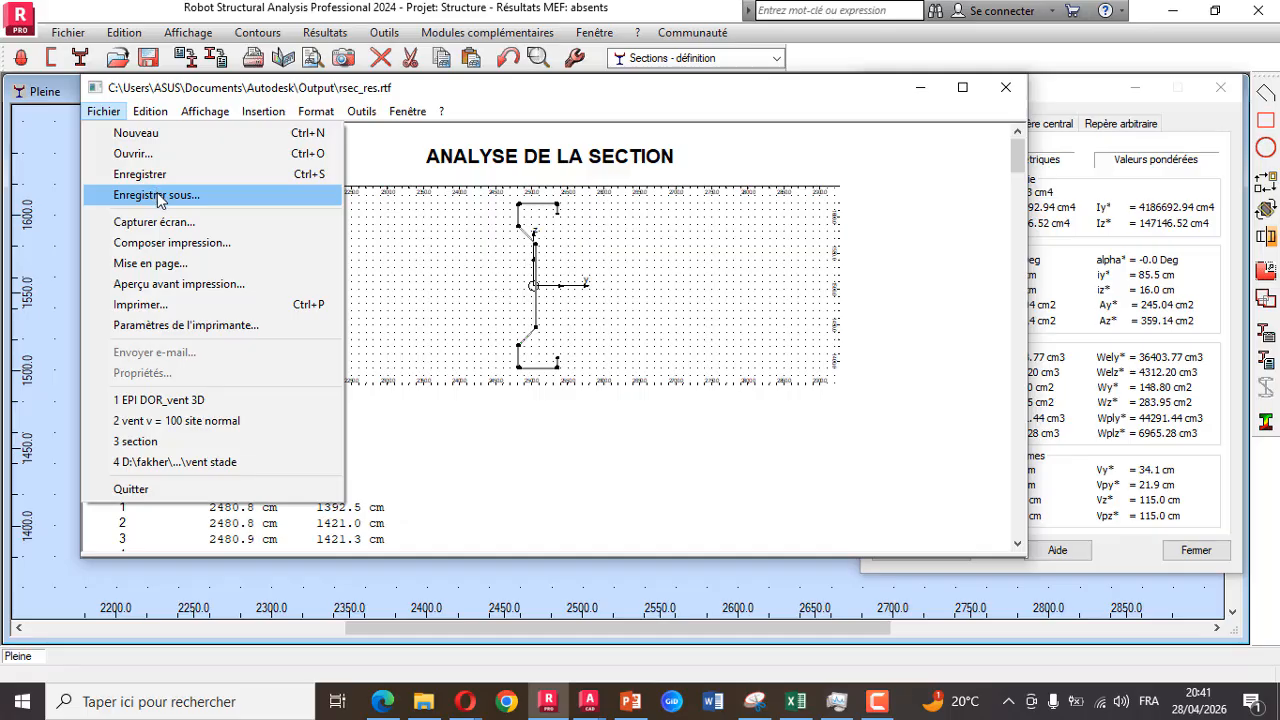
{"action": "left_click", "coordinate": [820, 160]}
{"action": "left_click", "coordinate": [1005, 88]}
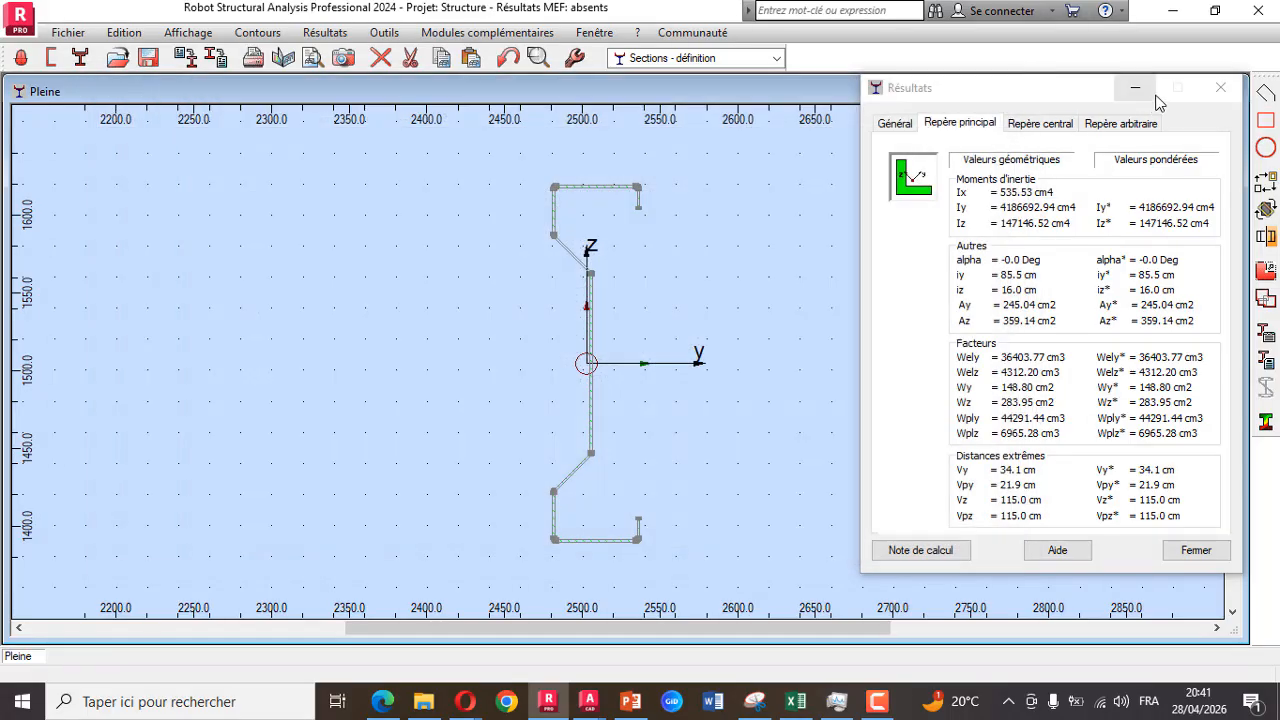
{"action": "left_click", "coordinate": [1210, 92]}
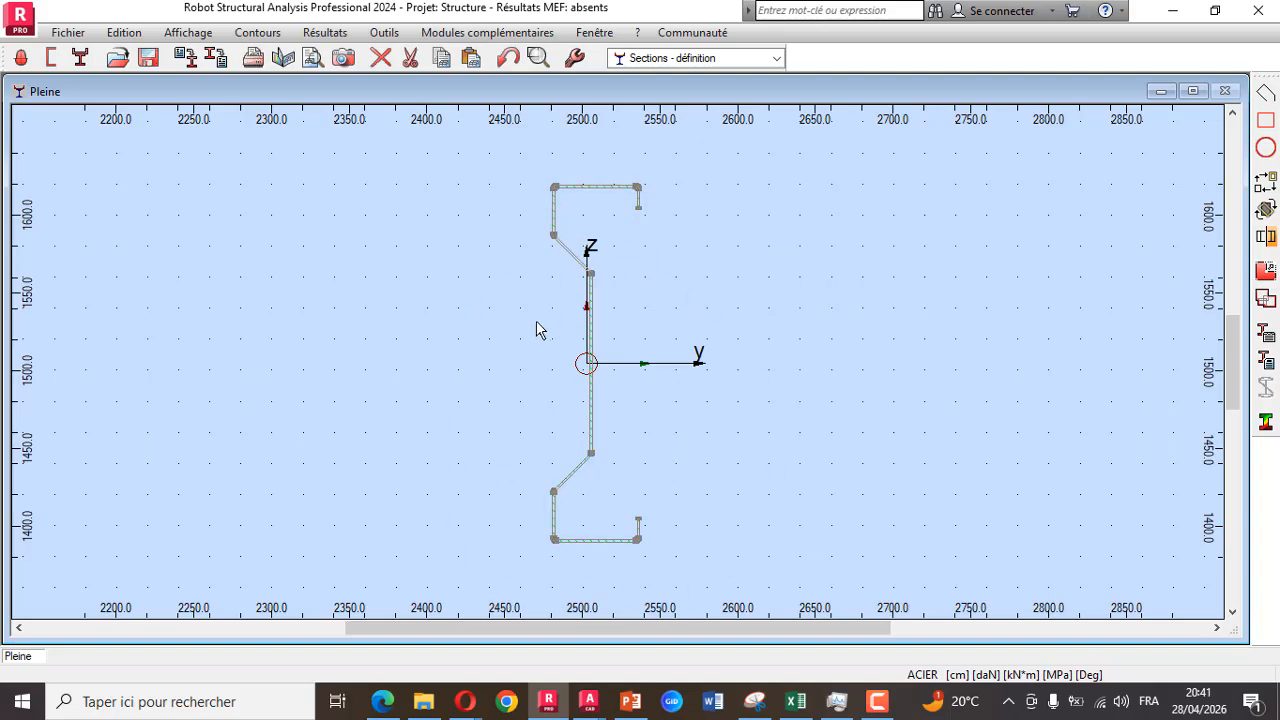
Start saving the sigma section to the User profile catalogue and choose the channel (C) section type, keeping the drawing unobstructed
{"action": "left_click", "coordinate": [218, 58]}
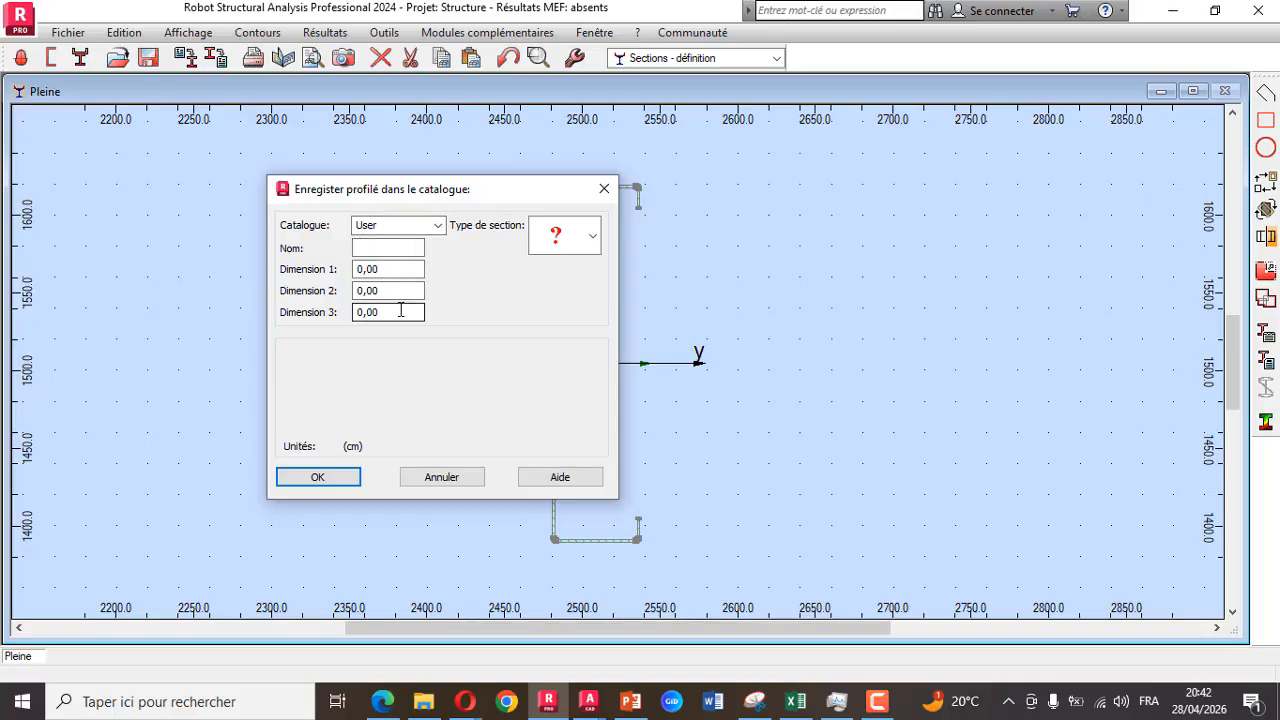
{"action": "left_click", "coordinate": [594, 240]}
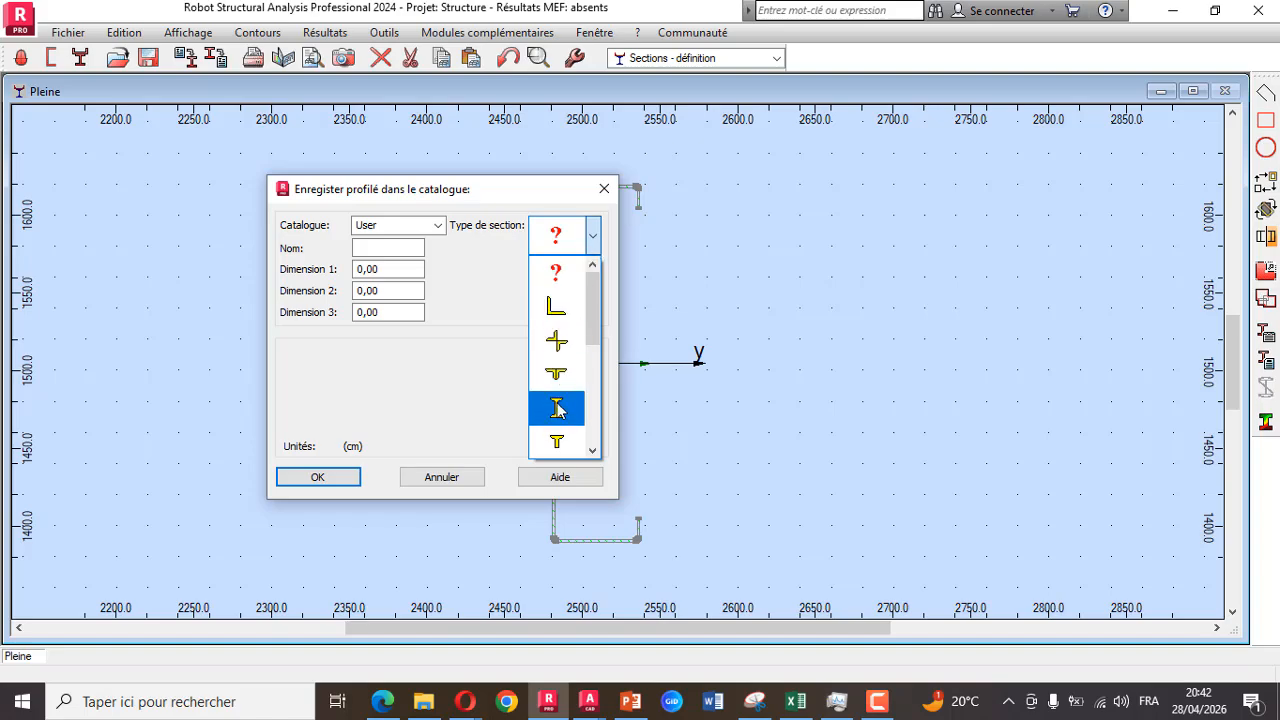
{"action": "scroll", "coordinate": [557, 408], "scroll_direction": "down", "scroll_amount": 2}
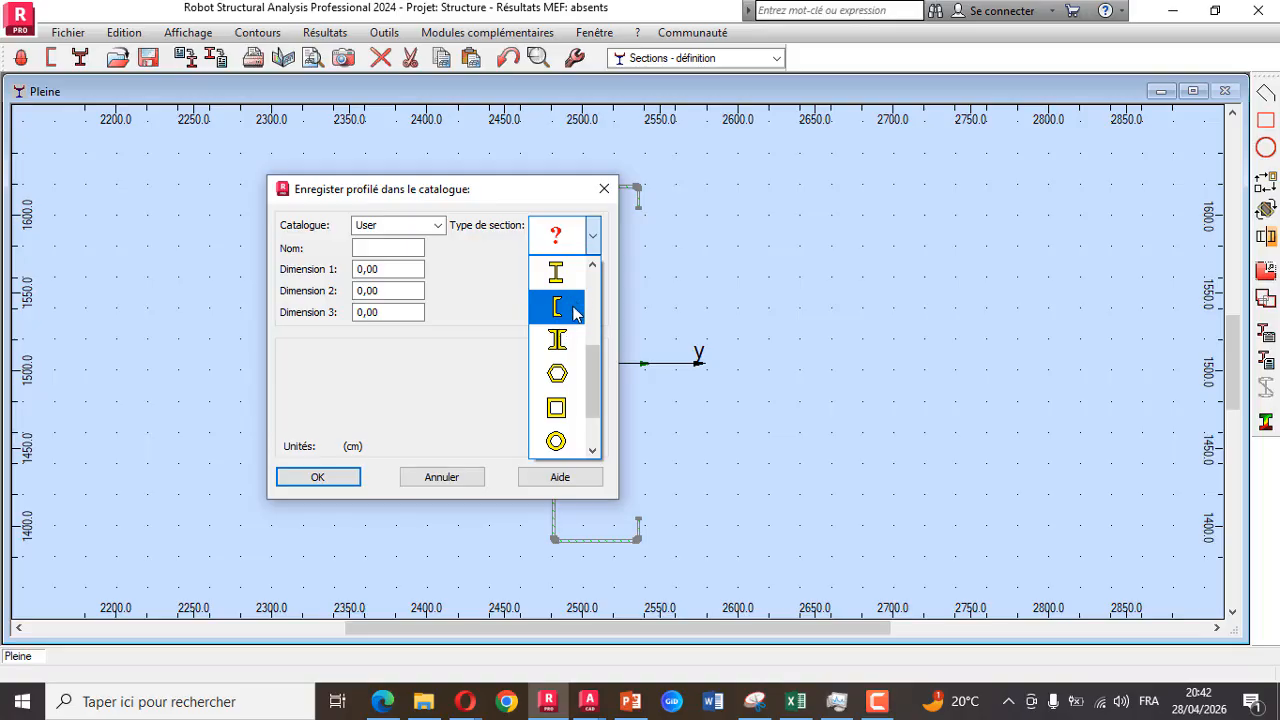
{"action": "left_click", "coordinate": [561, 312]}
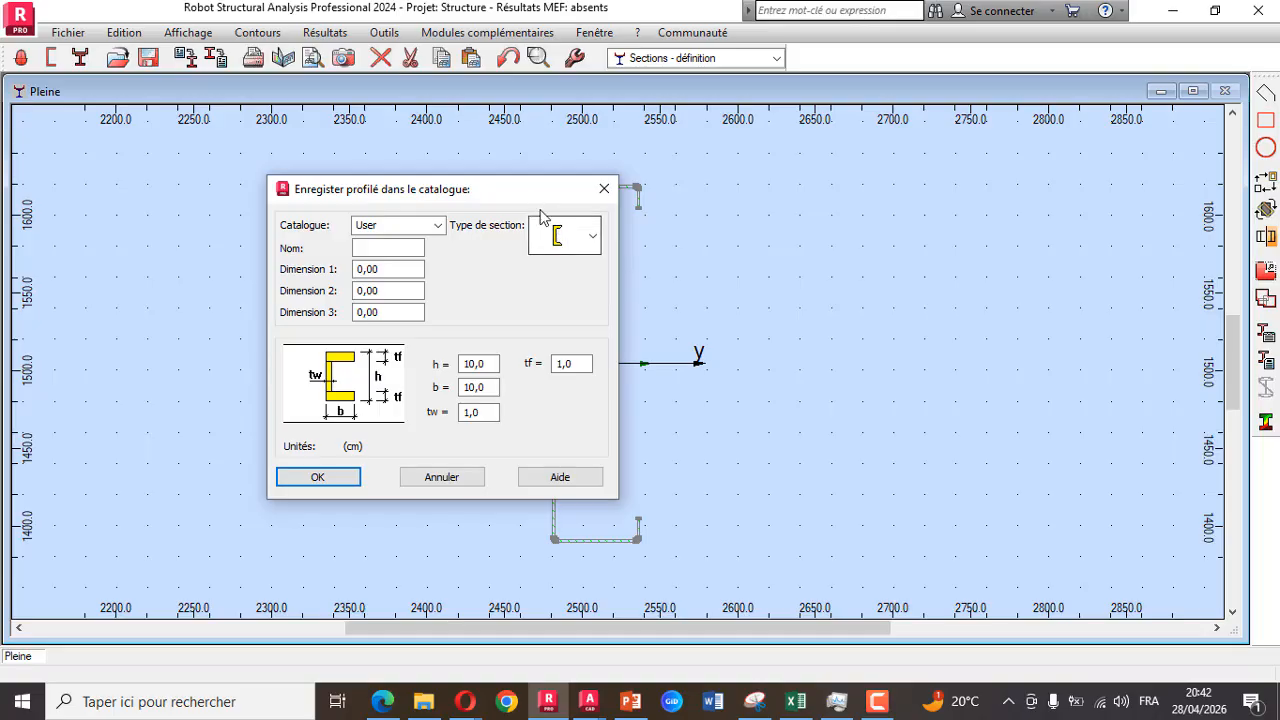
{"action": "mouse_move", "coordinate": [545, 187]}
{"action": "left_mouse_down"}
{"action": "mouse_move", "coordinate": [1026, 234]}
{"action": "mouse_move", "coordinate": [1013, 195]}
{"action": "left_mouse_up"}
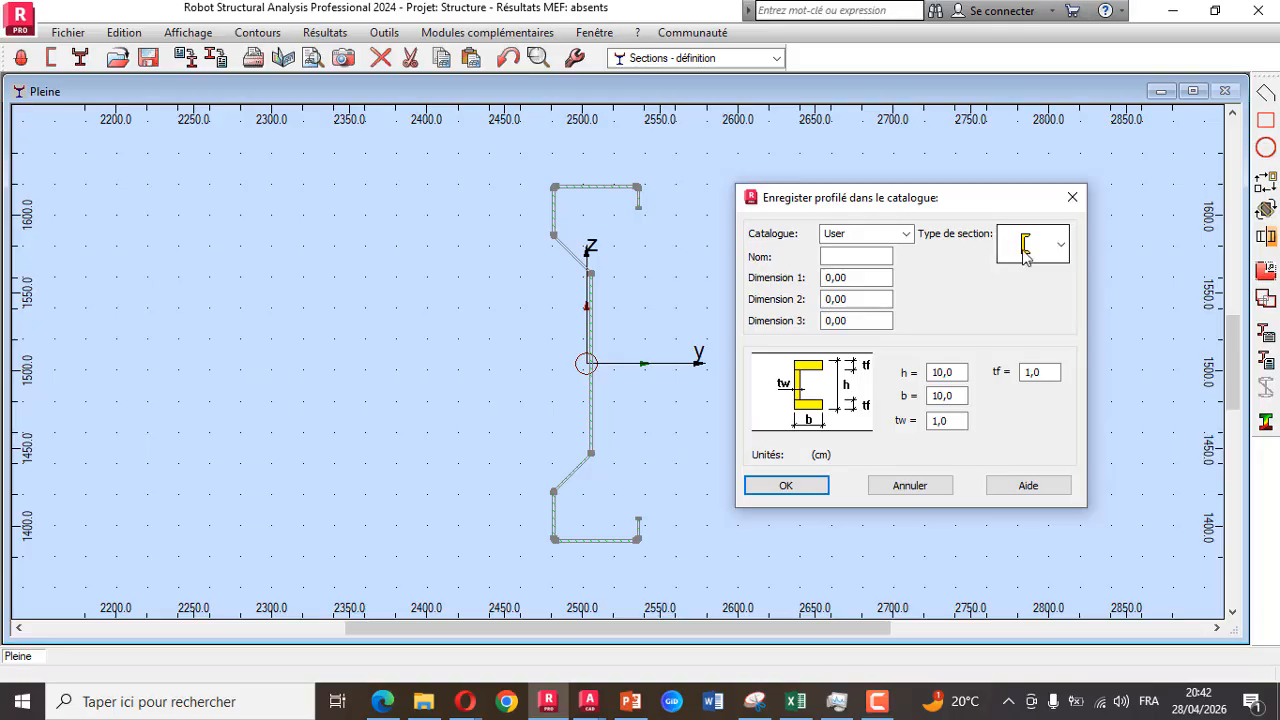
Name the catalogue profile eps and set Dimension 1 to 230, Dimension 2 to 60 and Dimension 3 to 3.5
{"action": "left_click", "coordinate": [842, 261]}
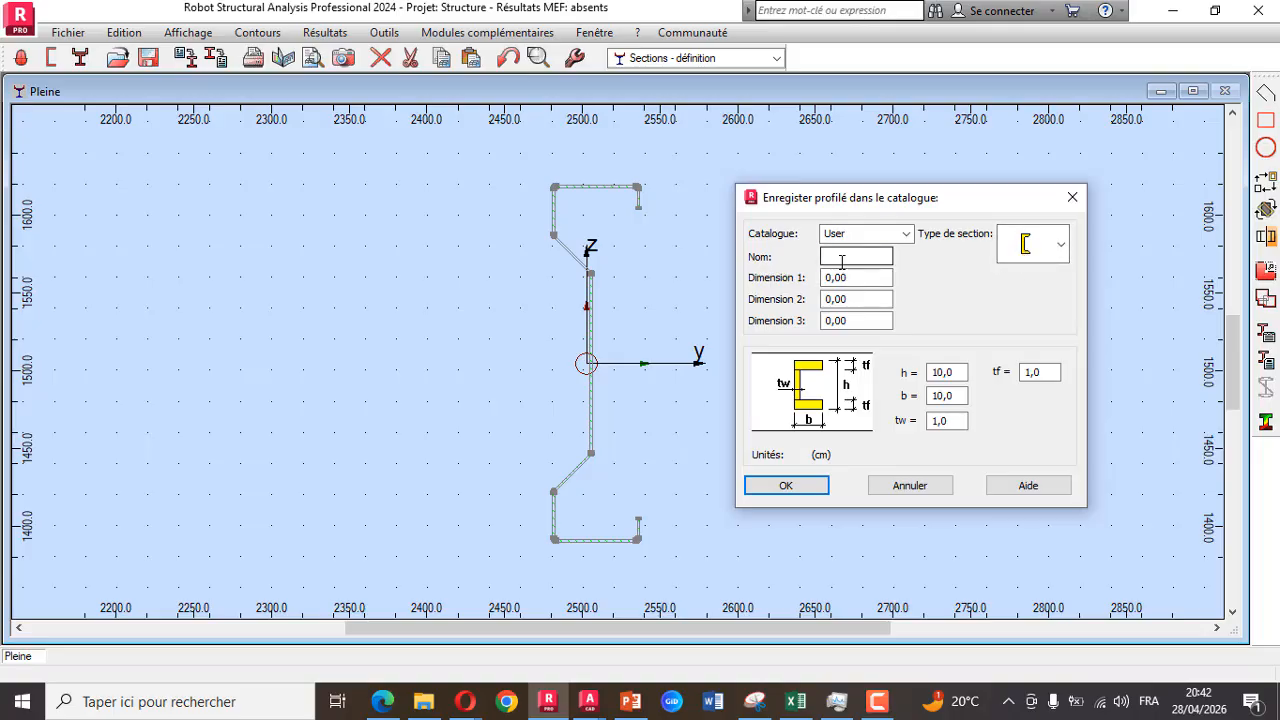
{"action": "type", "text": "eps"}
{"action": "key", "text": "Tab"}
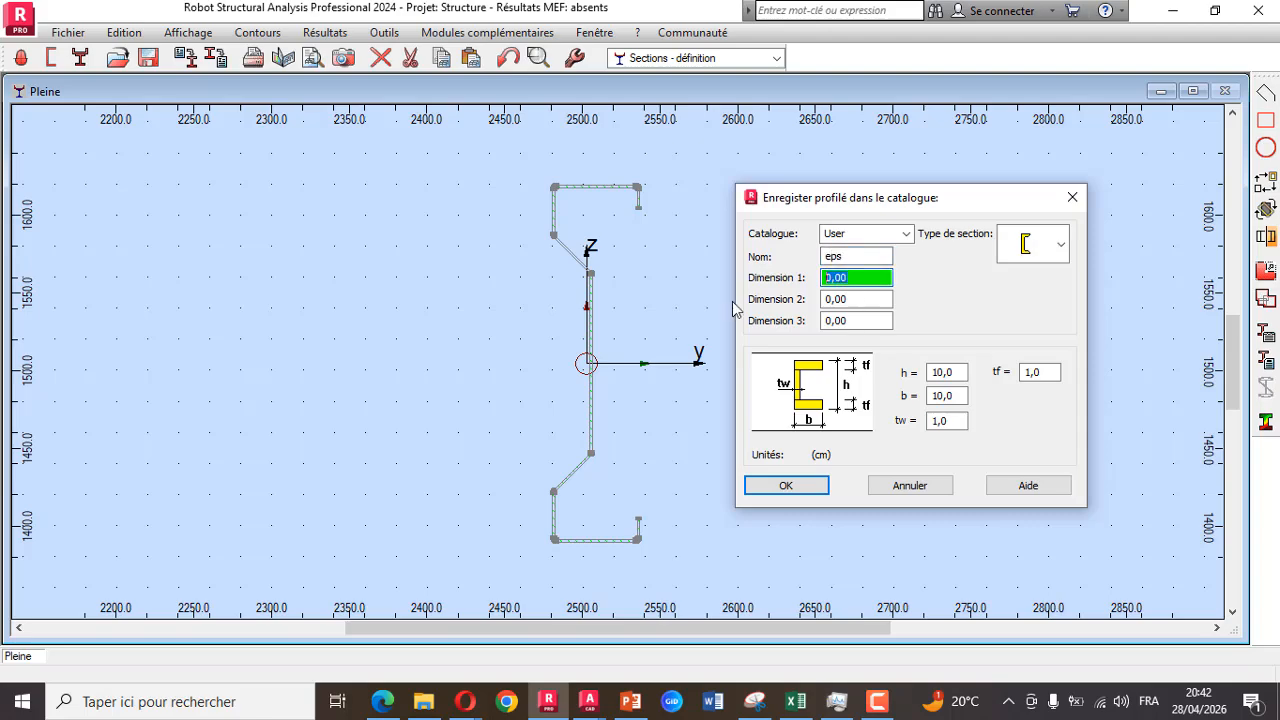
{"action": "type", "text": "230"}
{"action": "left_click", "coordinate": [854, 299]}
{"action": "key", "text": "Tab"}
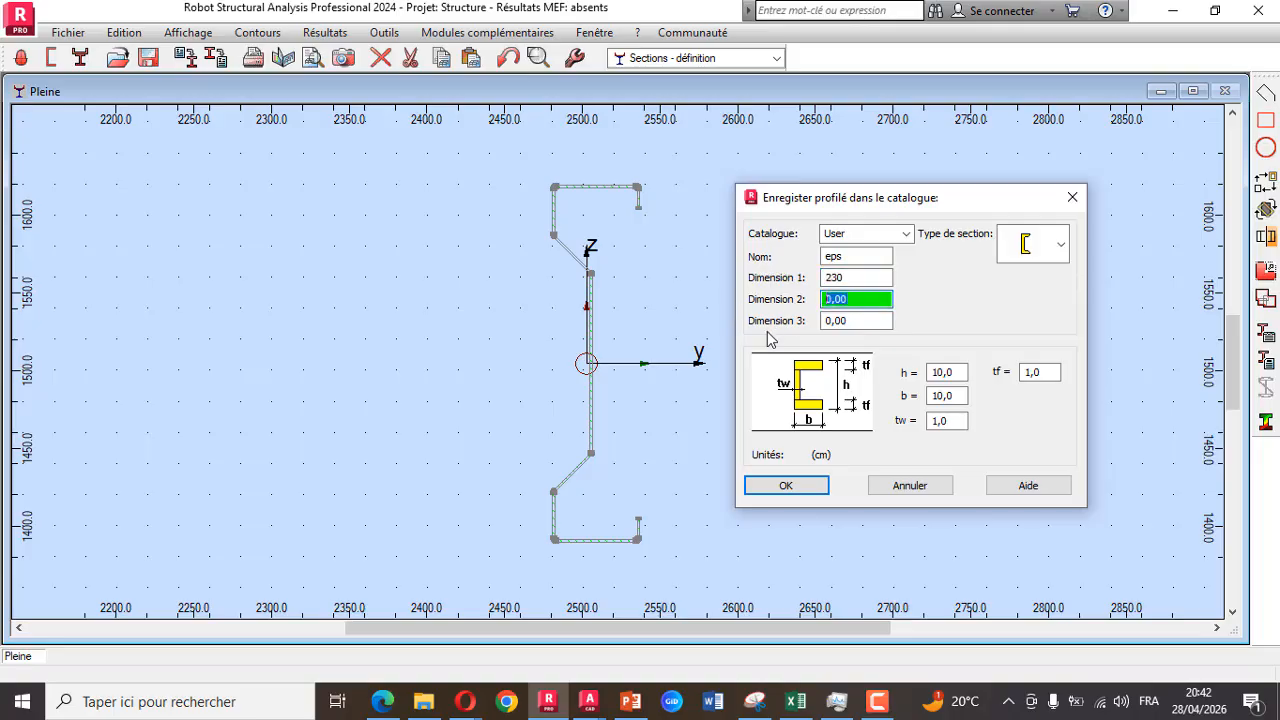
{"action": "type", "text": "60"}
{"action": "key", "text": "Tab"}
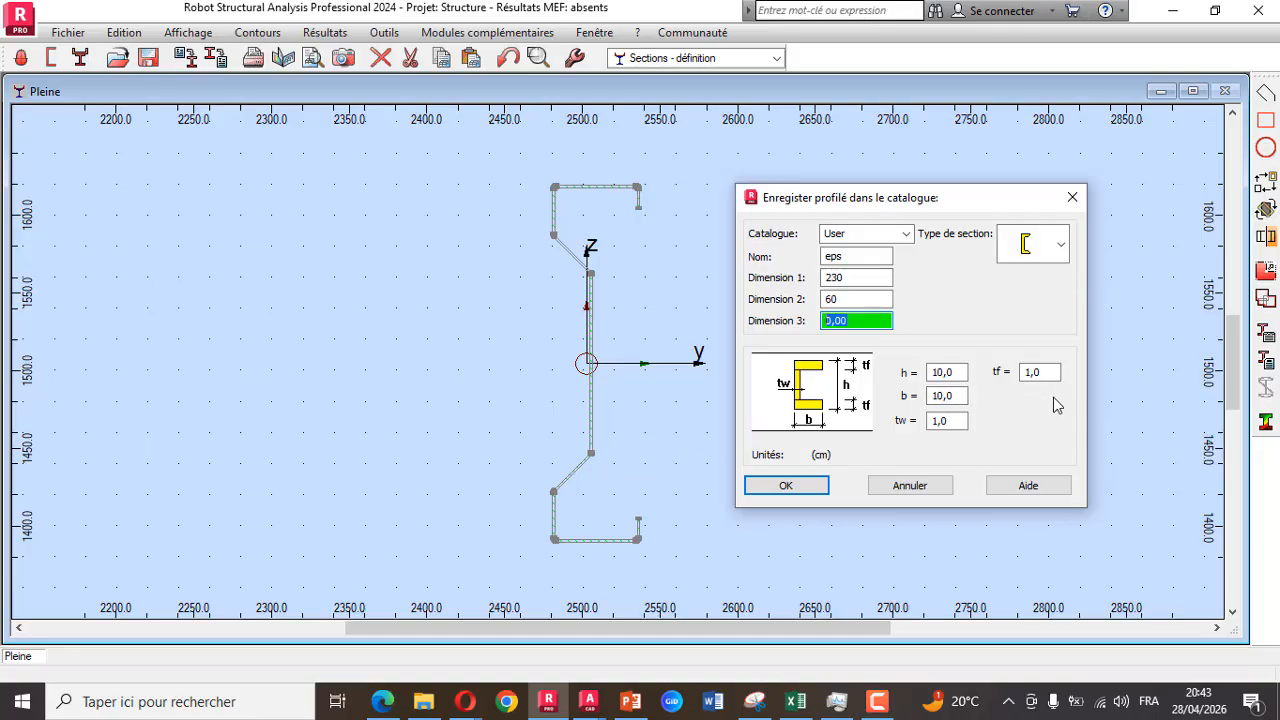
{"action": "type", "text": "3.5"}
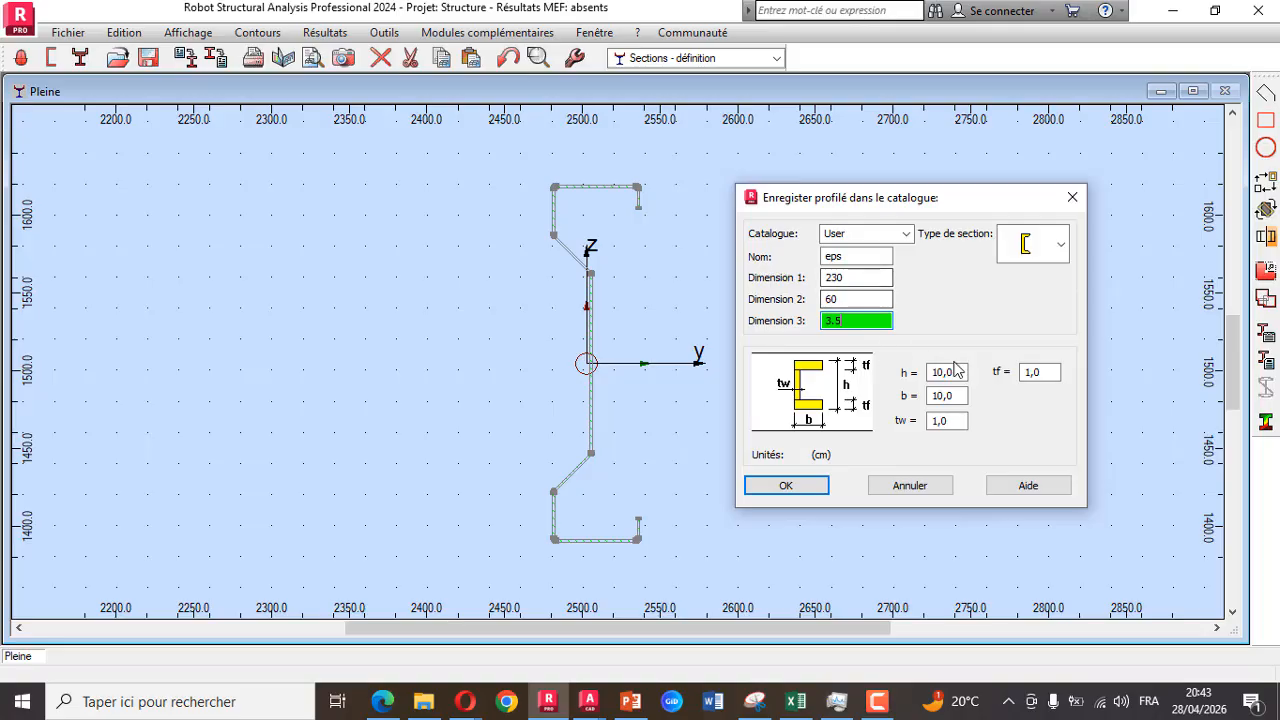
Set the profile's h to 23, b to 6, tw to 0.35 and tf to 0.35 cm, and save it to the User catalogue
{"action": "key", "text": "Tab"}
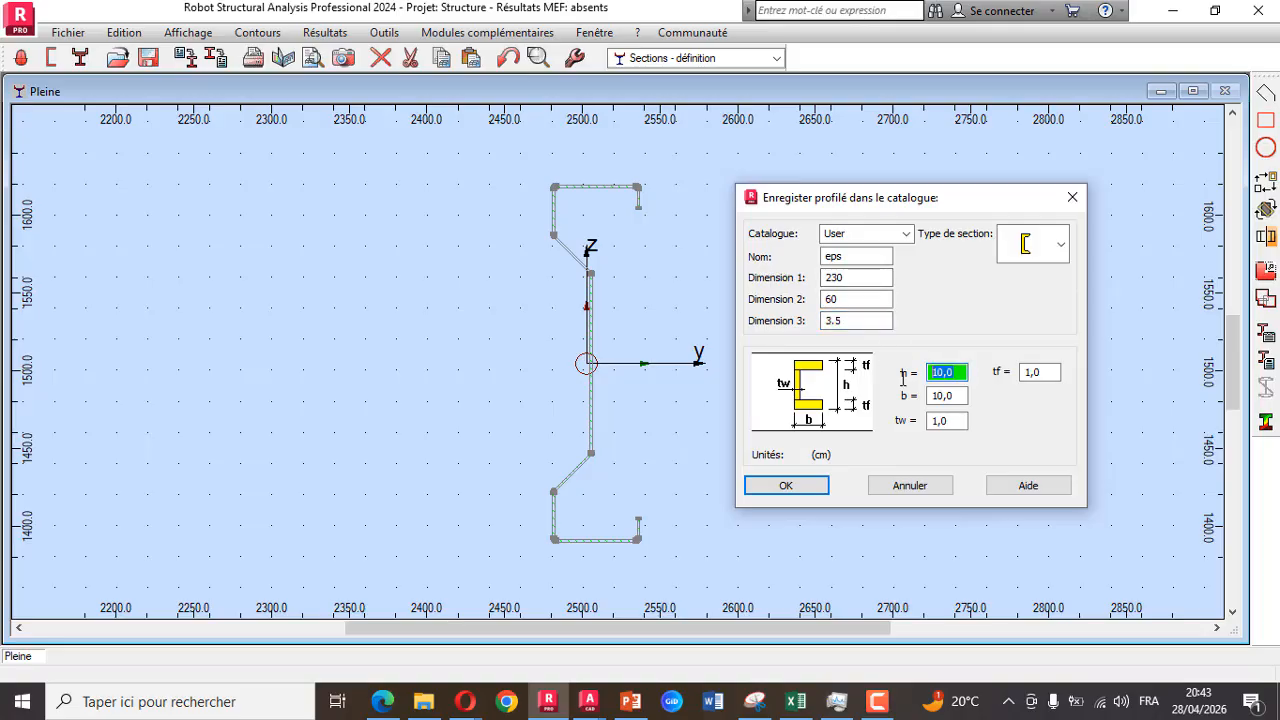
{"action": "type", "text": "23"}
{"action": "key", "text": "Tab"}
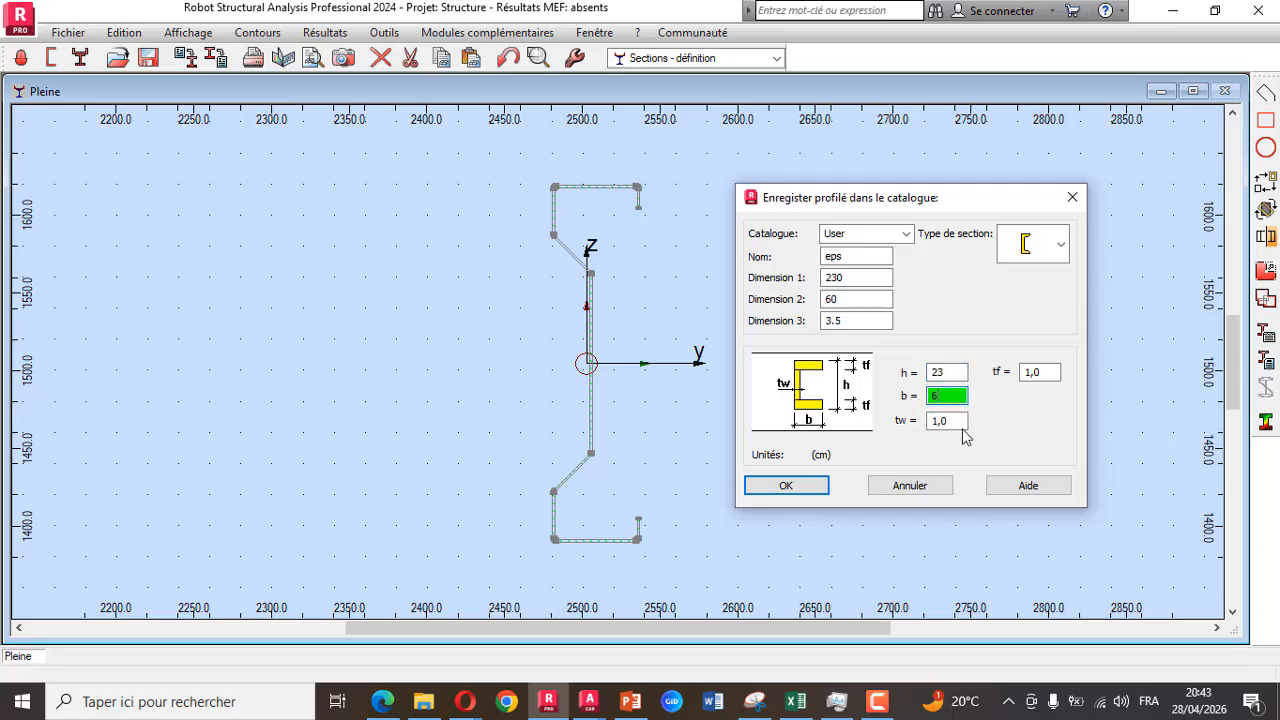
{"action": "type", "text": "6"}
{"action": "key", "text": "Tab"}
{"action": "type", "text": "0.35"}
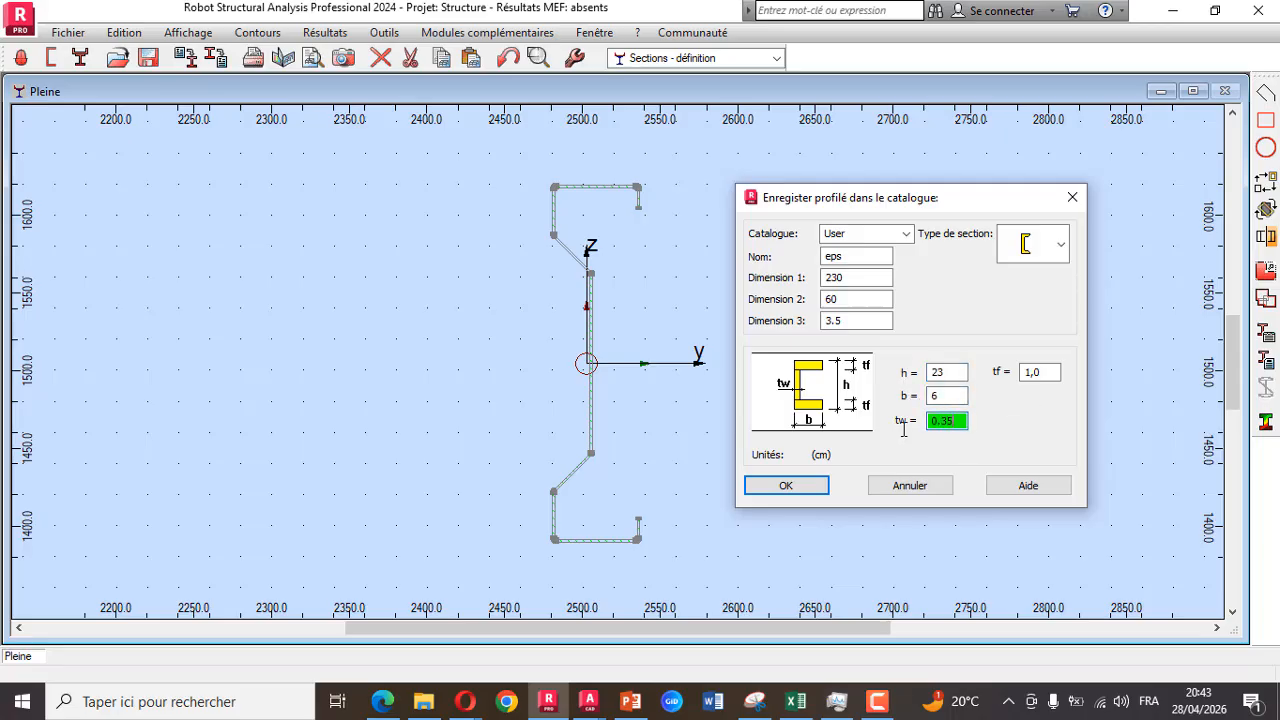
{"action": "left_click", "coordinate": [1040, 374]}
{"action": "type", "text": "0.35"}
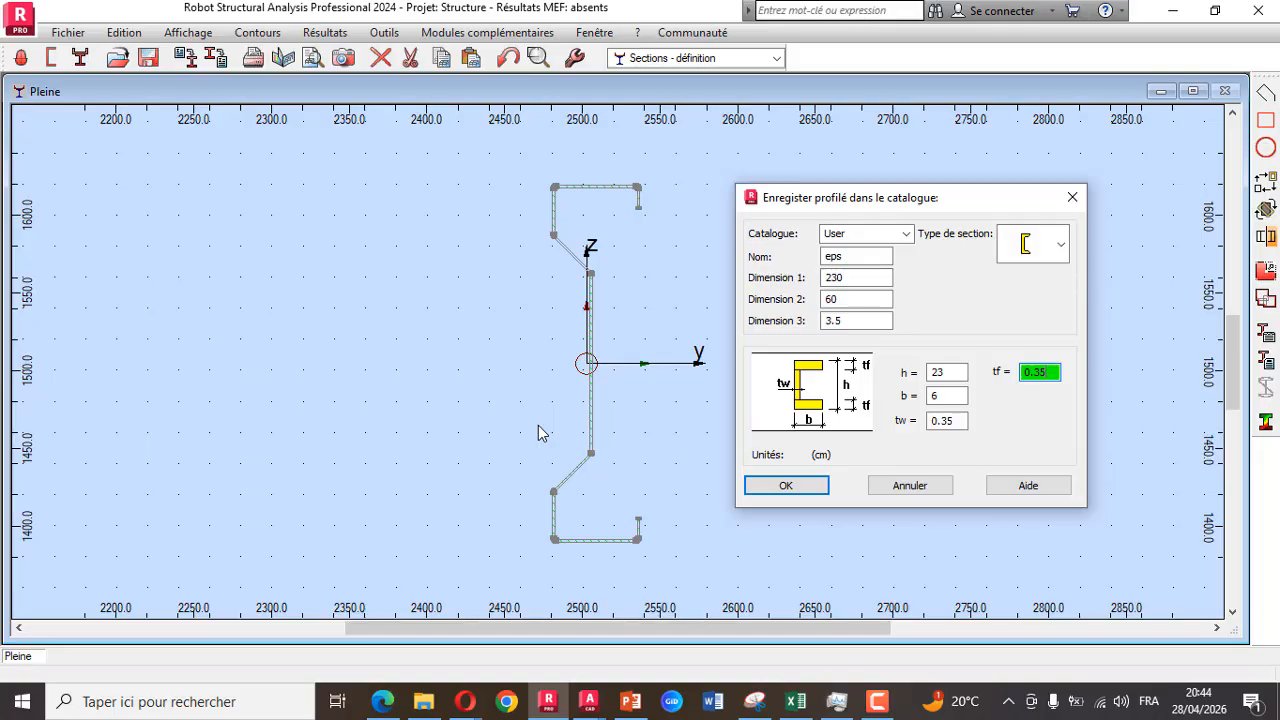
{"action": "left_click", "coordinate": [774, 486]}
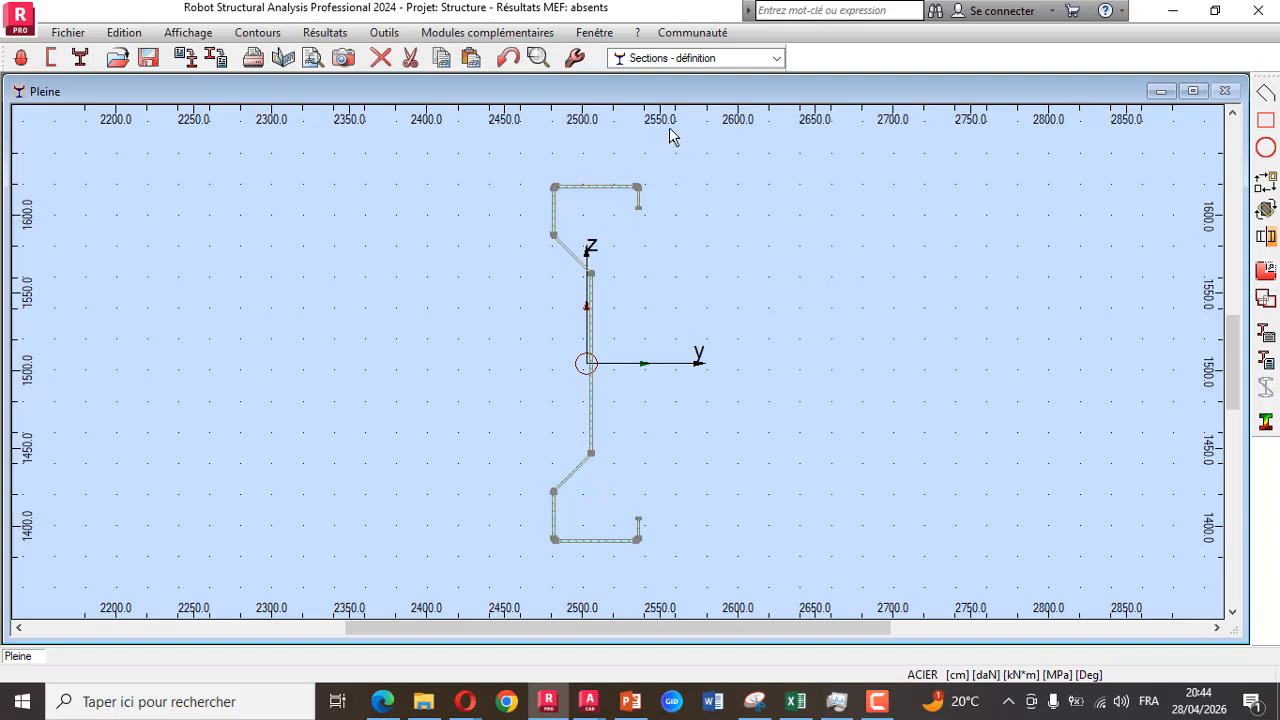
Switch back to the Démarrage layout and display the Dimensions units in the task preferences
{"action": "left_click", "coordinate": [672, 60]}
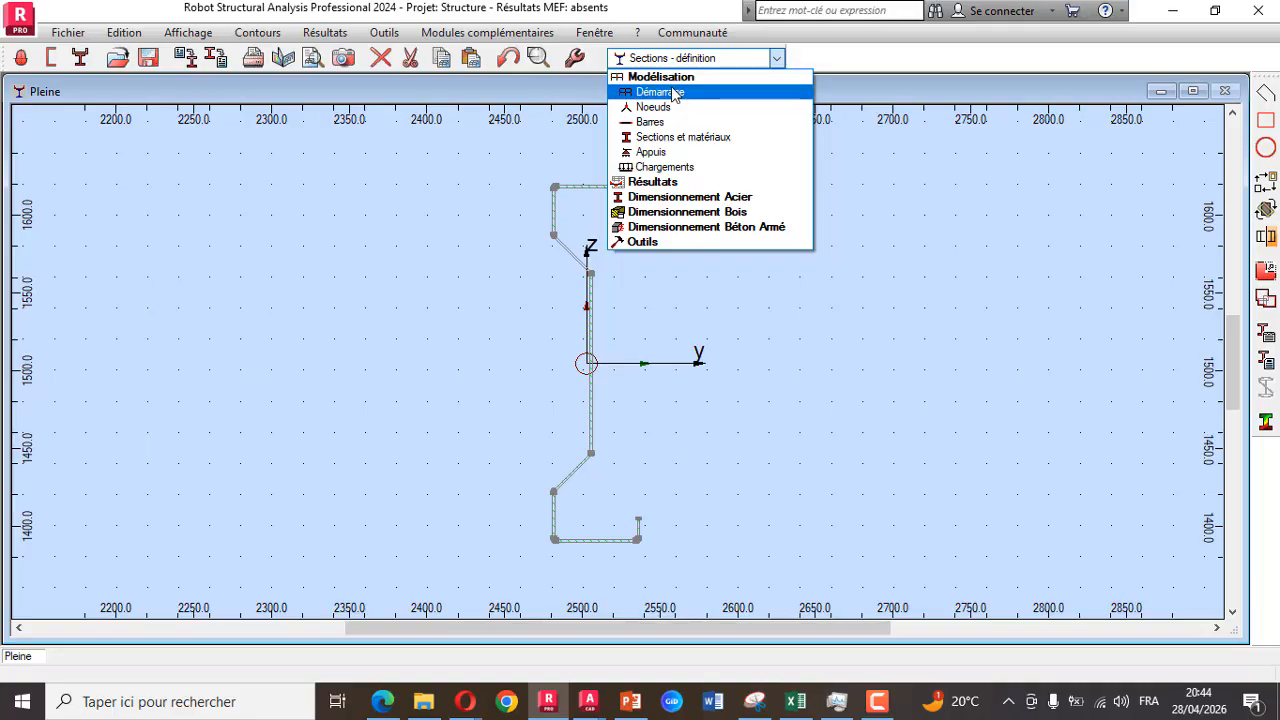
{"action": "left_click", "coordinate": [672, 93]}
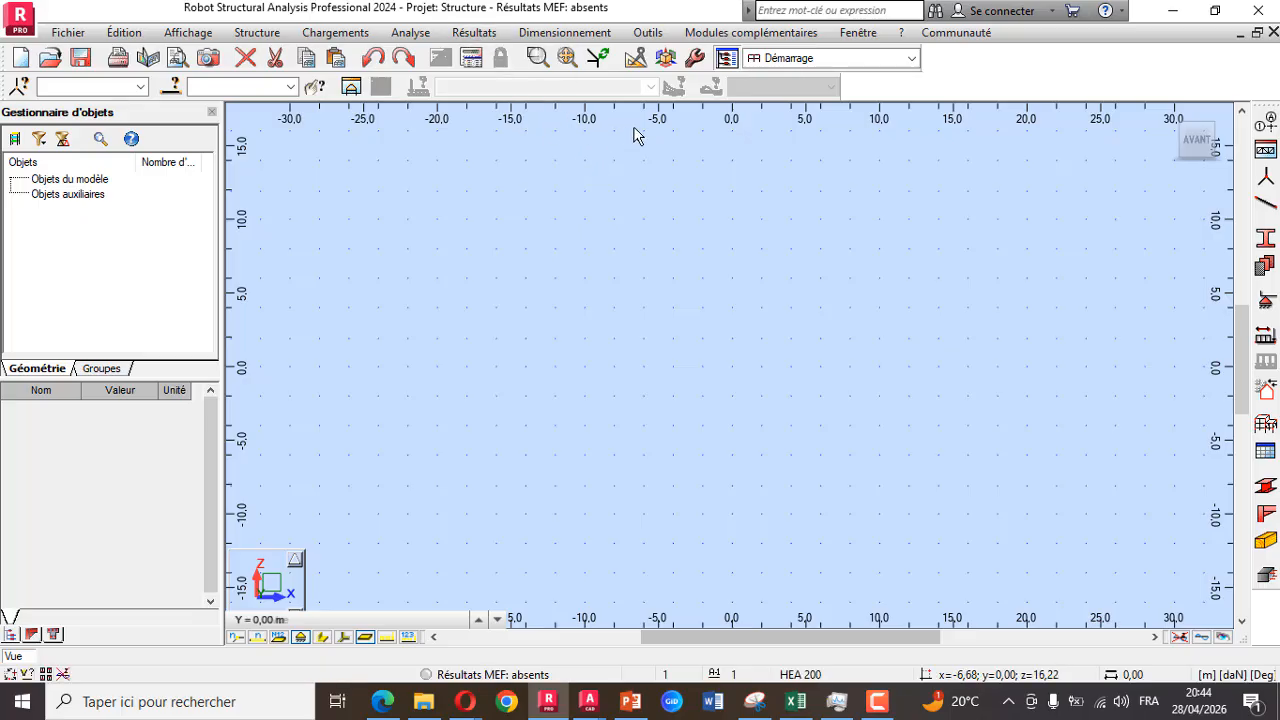
{"action": "left_click", "coordinate": [645, 35]}
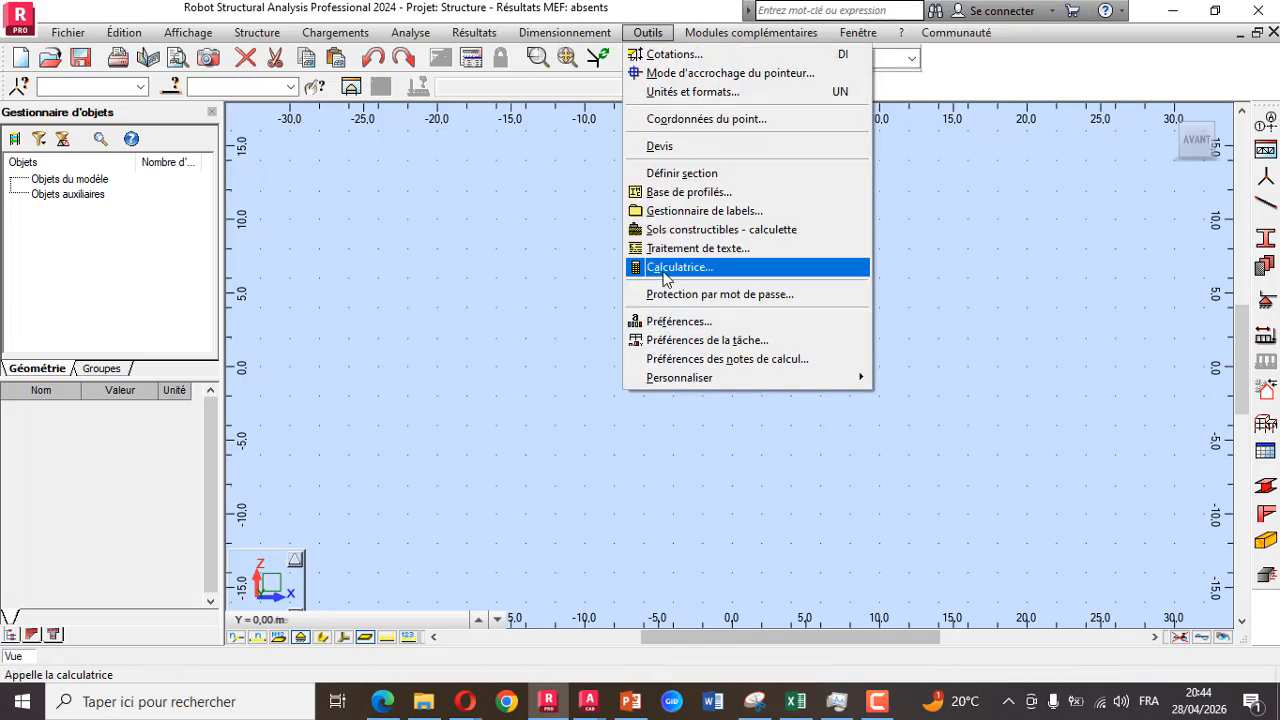
{"action": "left_click", "coordinate": [676, 342]}
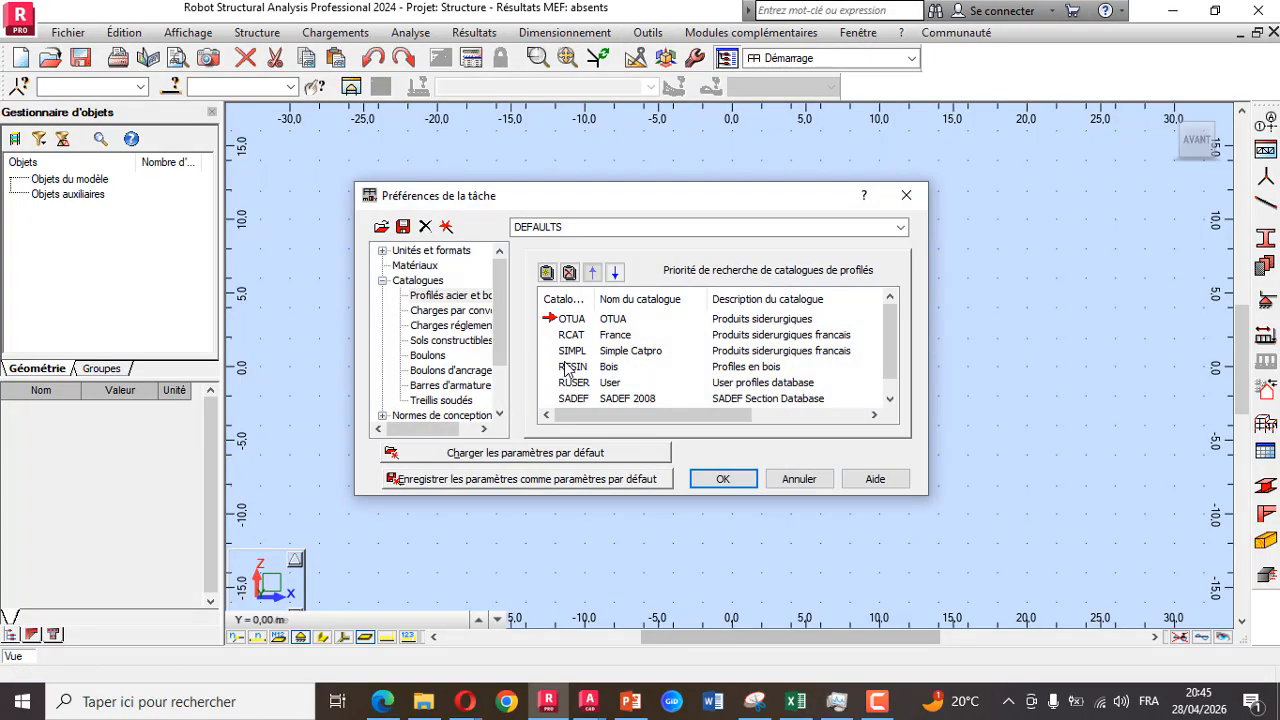
{"action": "left_click", "coordinate": [383, 252]}
{"action": "left_click", "coordinate": [438, 268]}
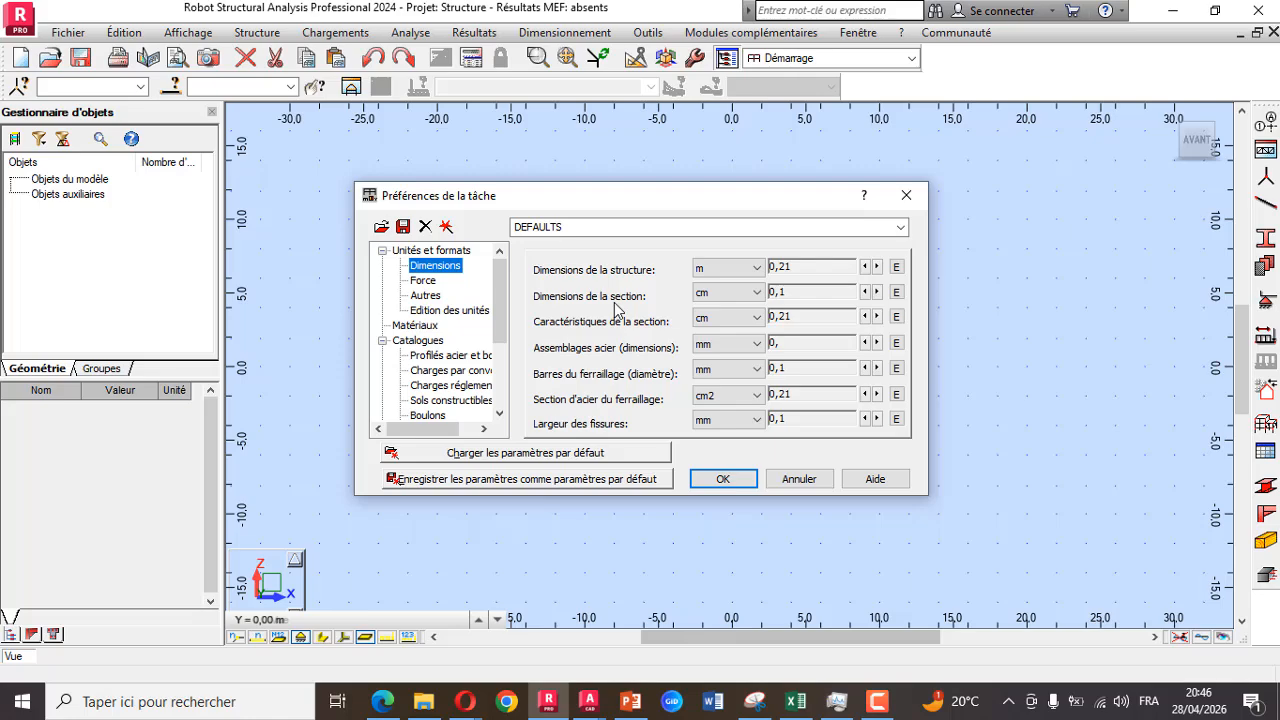
Close the task preferences, switch to PORTIQUE.dwg in AutoCAD and examine the layout and bay spacing of the longitudinal elevations
{"action": "left_click", "coordinate": [906, 196]}
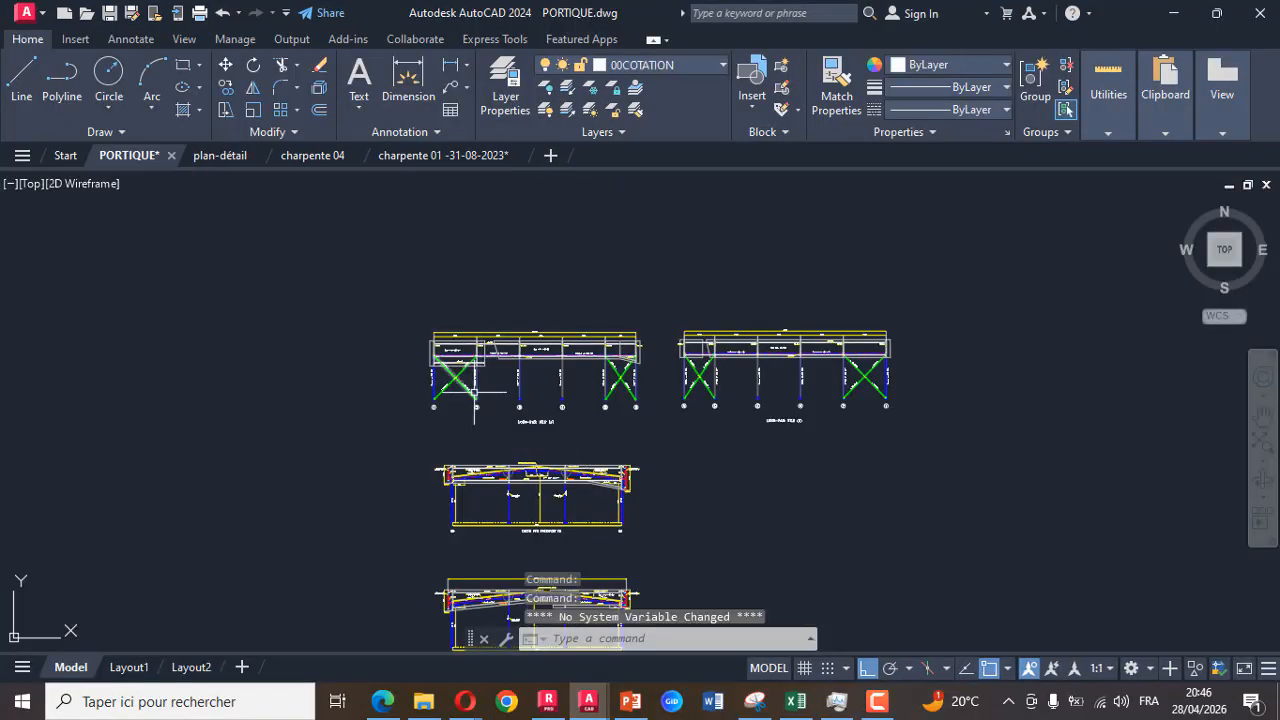
{"action": "scroll", "coordinate": [474, 398], "scroll_direction": "up", "scroll_amount": 2}
{"action": "scroll", "coordinate": [474, 398], "scroll_direction": "down", "scroll_amount": 2}
{"action": "scroll", "coordinate": [463, 489], "scroll_direction": "up", "scroll_amount": 2}
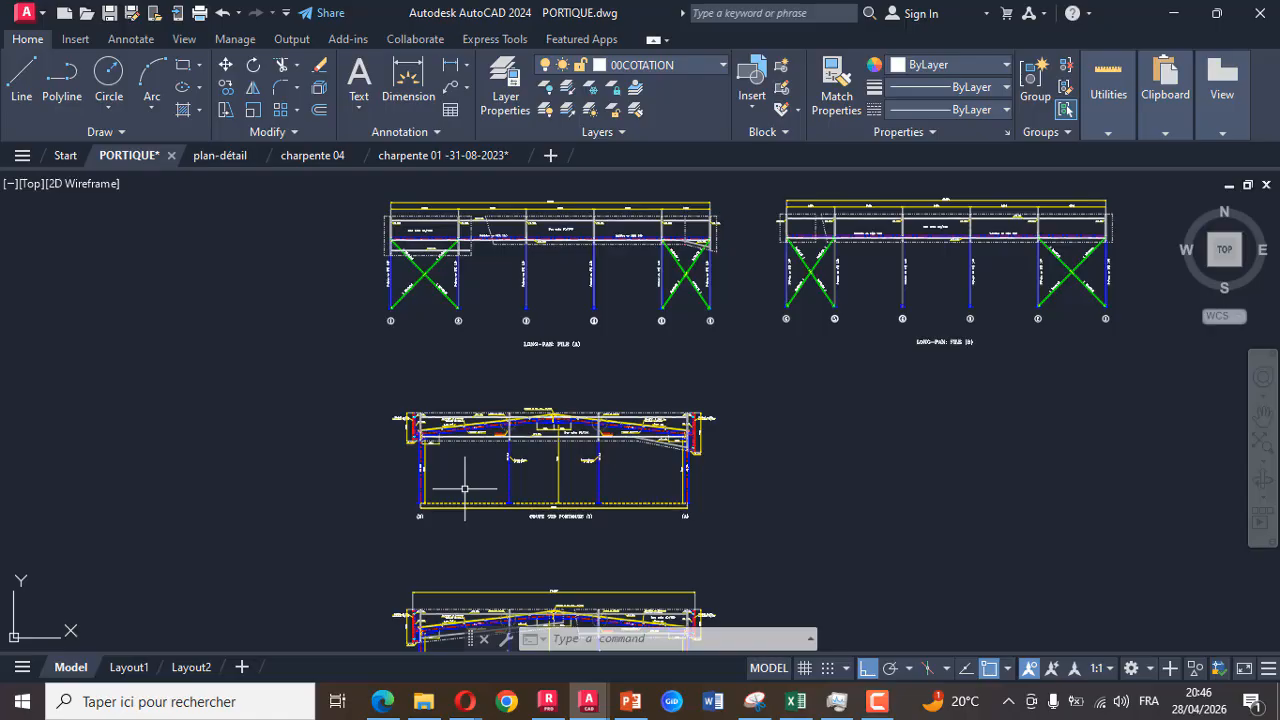
{"action": "scroll", "coordinate": [578, 498], "scroll_direction": "down", "scroll_amount": 5}
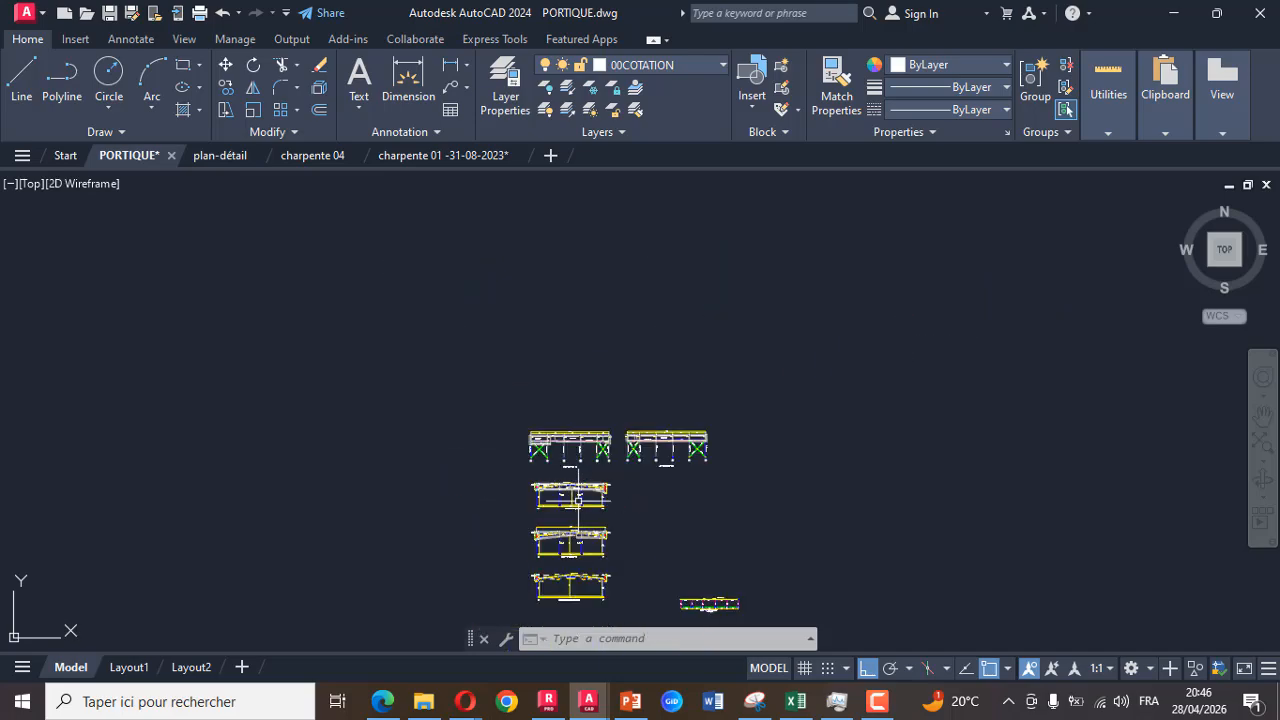
{"action": "scroll", "coordinate": [642, 477], "scroll_direction": "up", "scroll_amount": 5}
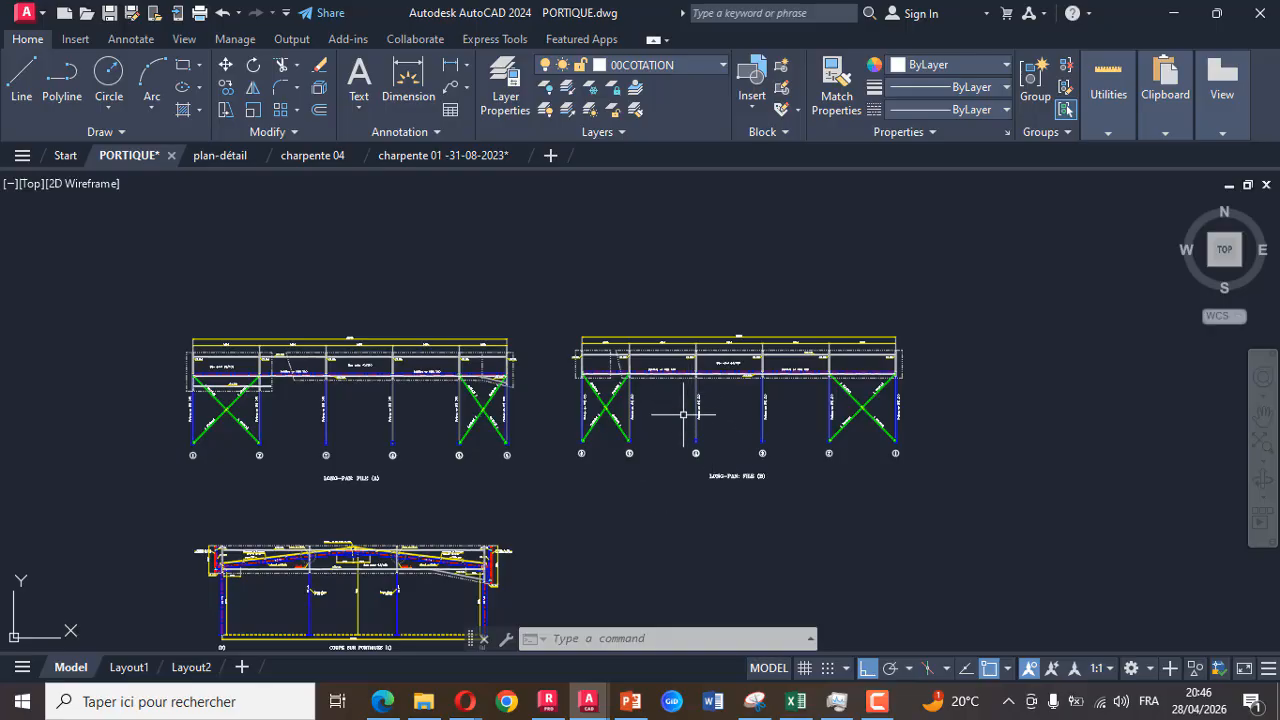
{"action": "scroll", "coordinate": [655, 335], "scroll_direction": "up", "scroll_amount": 8}
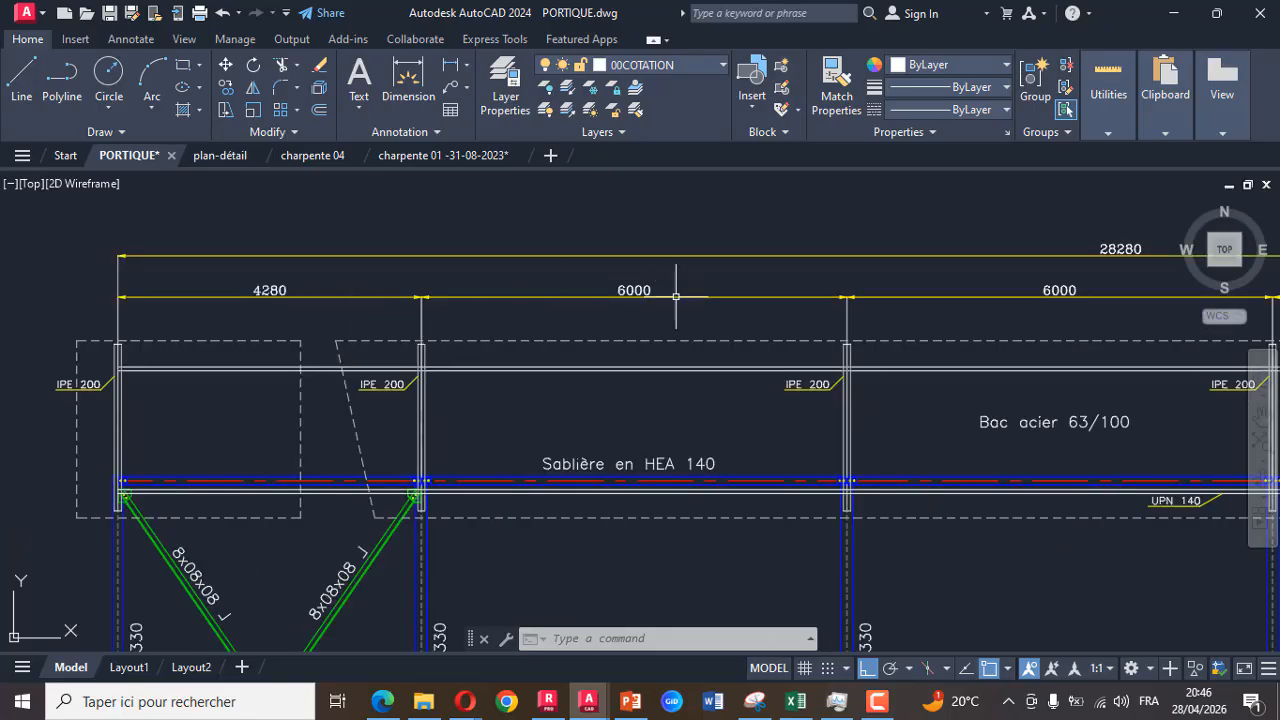
{"action": "scroll", "coordinate": [677, 300], "scroll_direction": "down", "scroll_amount": 10}
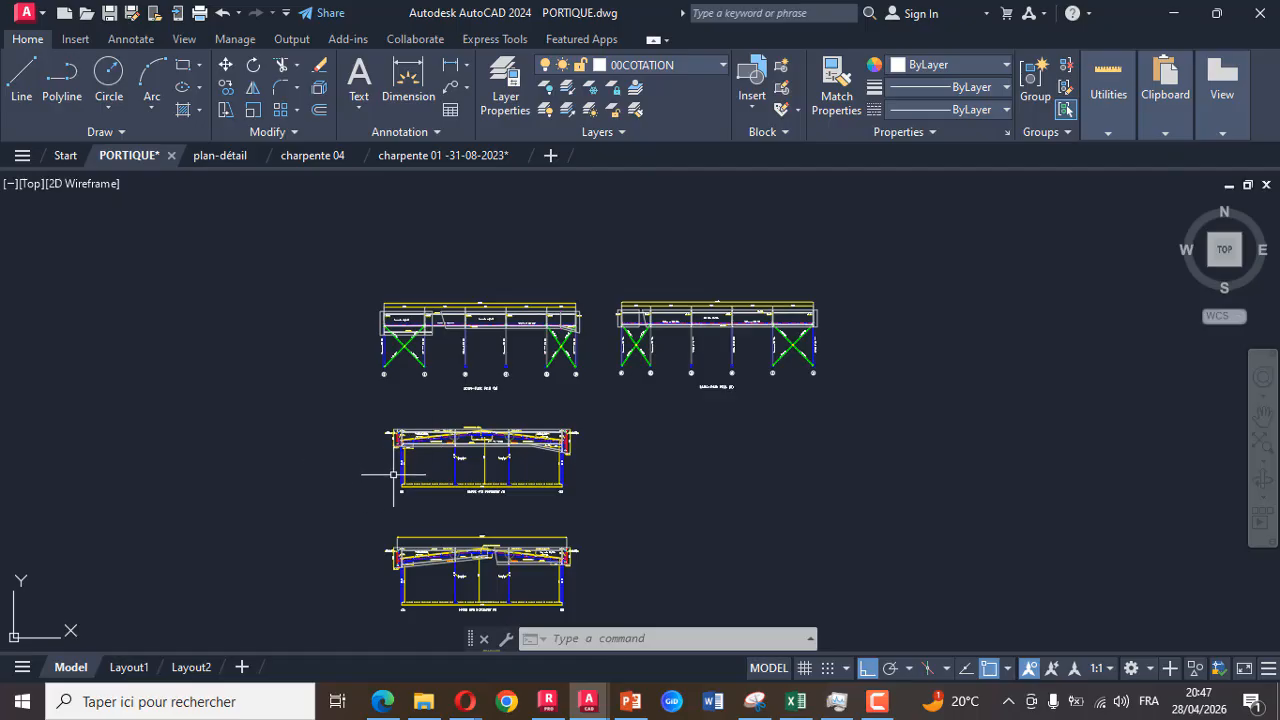
Examine the profile labels of the main columns, rafters and gable posts on the portal frame section
{"action": "scroll", "coordinate": [405, 458], "scroll_direction": "up", "scroll_amount": 12}
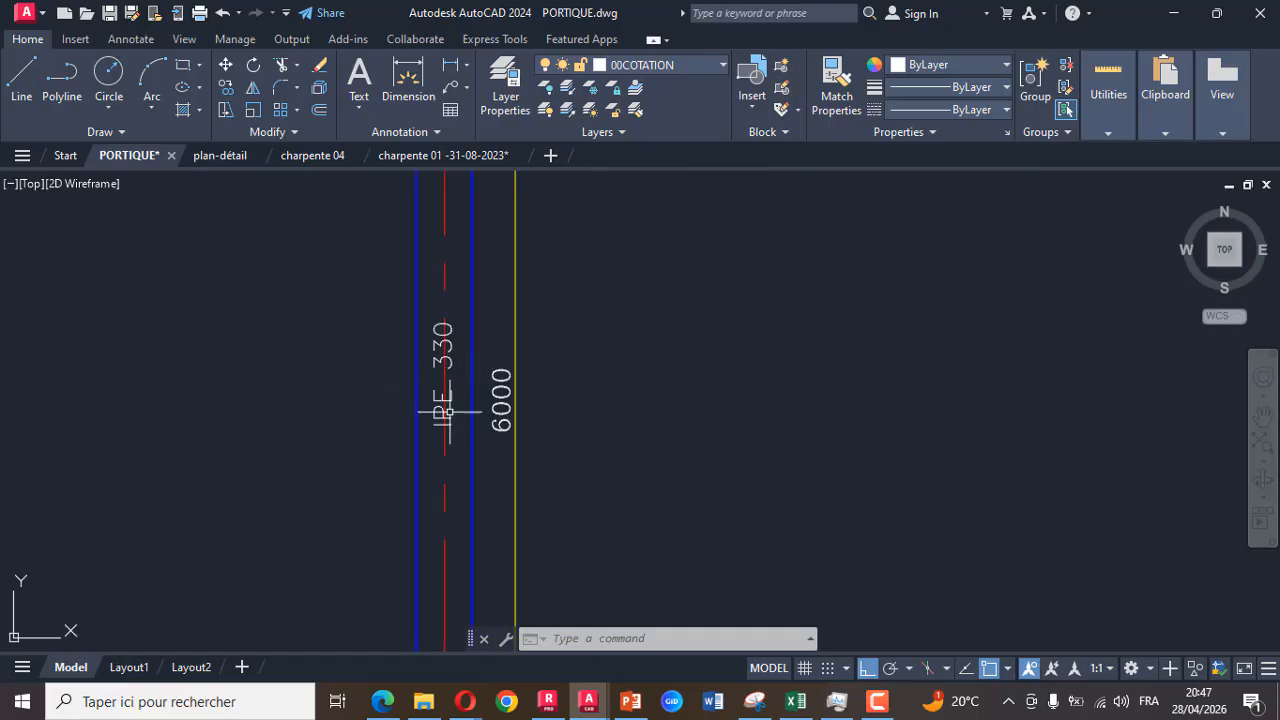
{"action": "scroll", "coordinate": [423, 491], "scroll_direction": "down", "scroll_amount": 8}
{"action": "scroll", "coordinate": [577, 413], "scroll_direction": "up", "scroll_amount": 6}
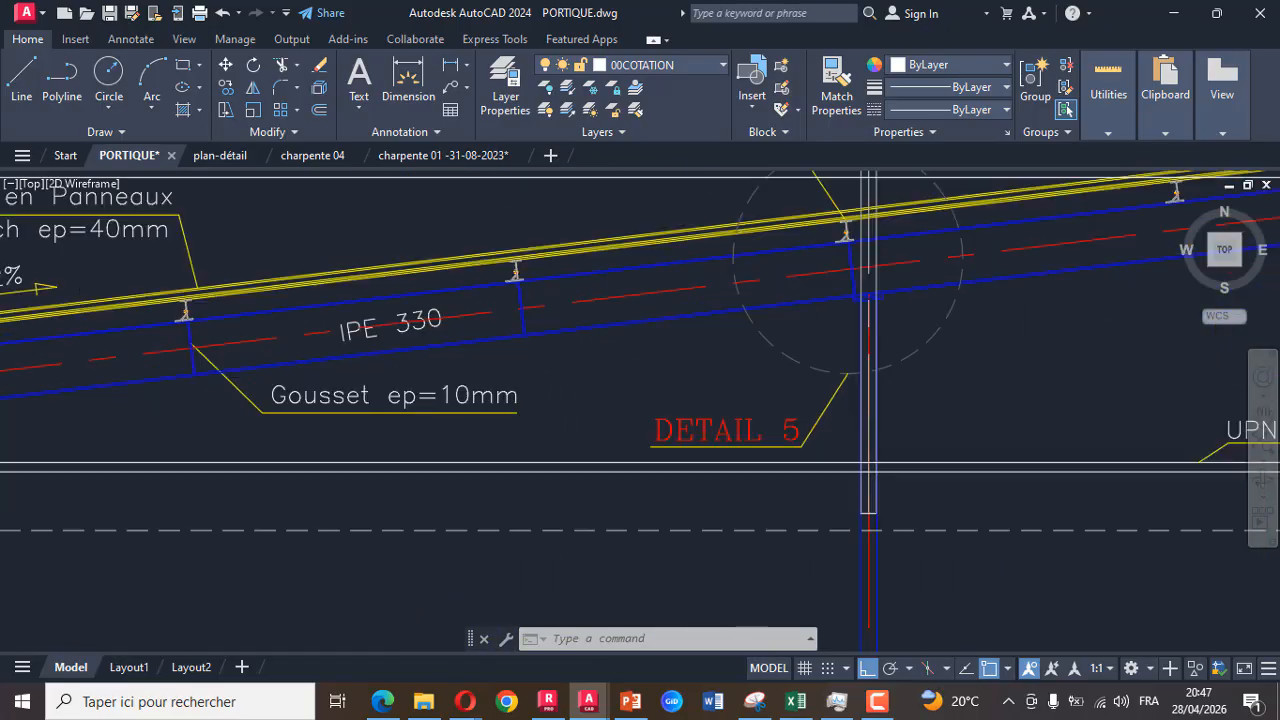
{"action": "scroll", "coordinate": [537, 380], "scroll_direction": "up", "scroll_amount": 2}
{"action": "scroll", "coordinate": [537, 380], "scroll_direction": "down", "scroll_amount": 9}
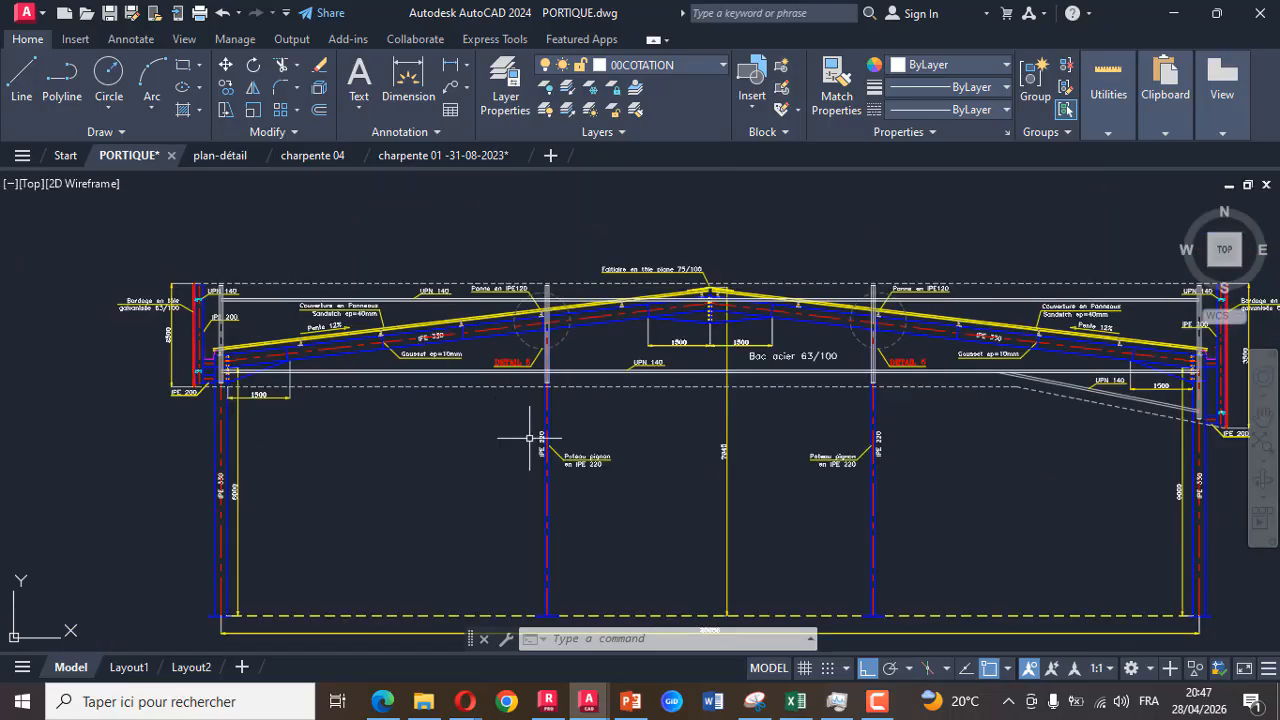
{"action": "scroll", "coordinate": [529, 437], "scroll_direction": "up", "scroll_amount": 8}
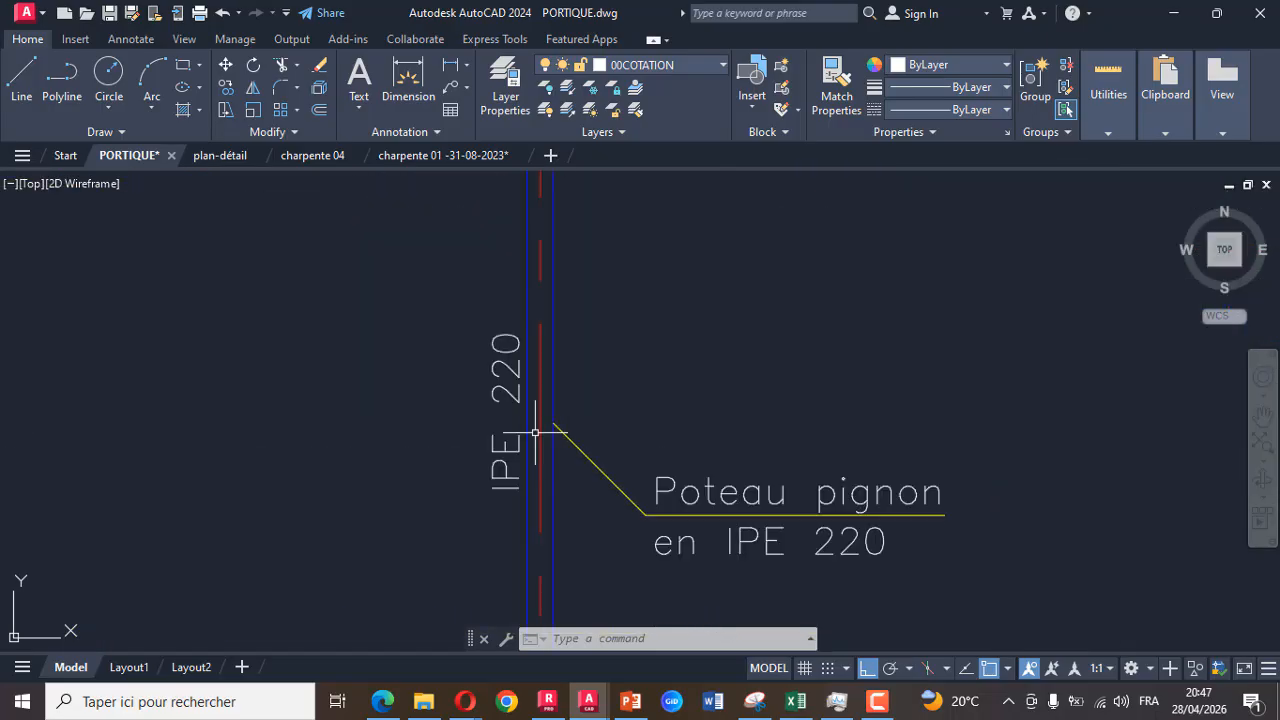
{"action": "scroll", "coordinate": [422, 432], "scroll_direction": "down", "scroll_amount": 8}
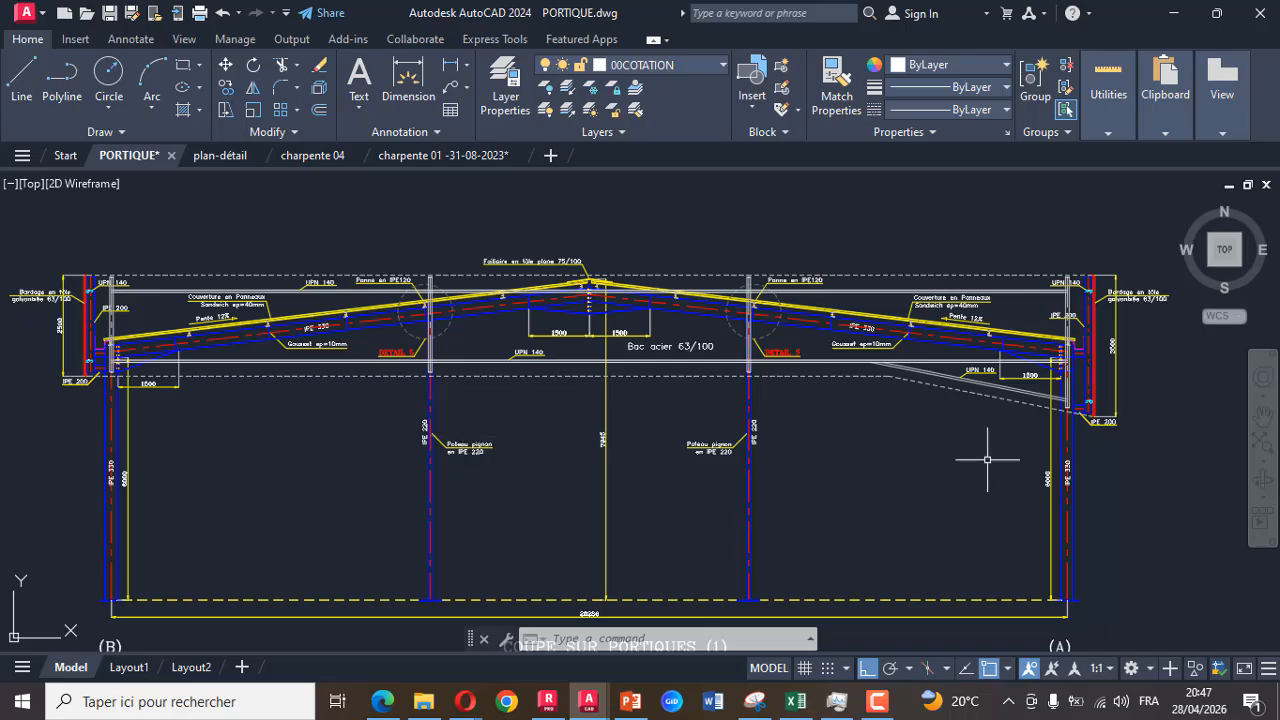
{"action": "scroll", "coordinate": [735, 423], "scroll_direction": "down", "scroll_amount": 4}
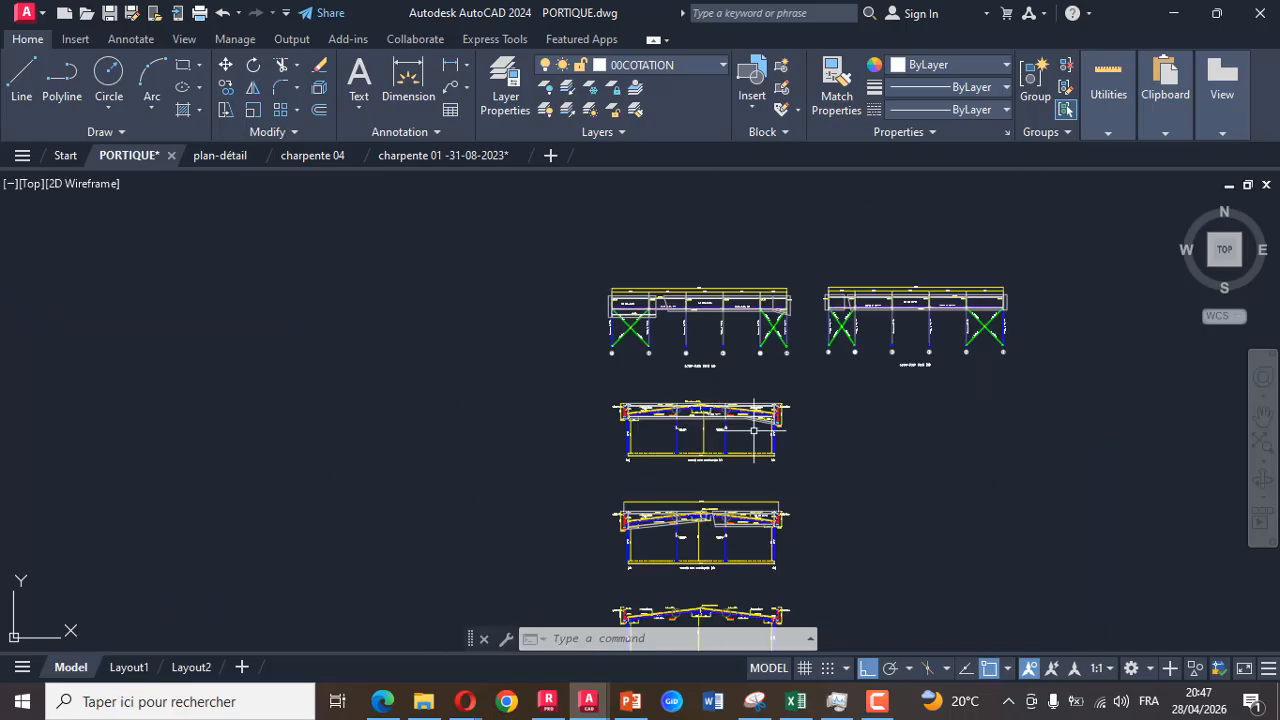
Examine the eave beam (sablière) profiles on the long-pan elevations of files A and B
{"action": "scroll", "coordinate": [687, 335], "scroll_direction": "up", "scroll_amount": 5}
{"action": "scroll", "coordinate": [641, 265], "scroll_direction": "up", "scroll_amount": 4}
{"action": "scroll", "coordinate": [660, 303], "scroll_direction": "up", "scroll_amount": 3}
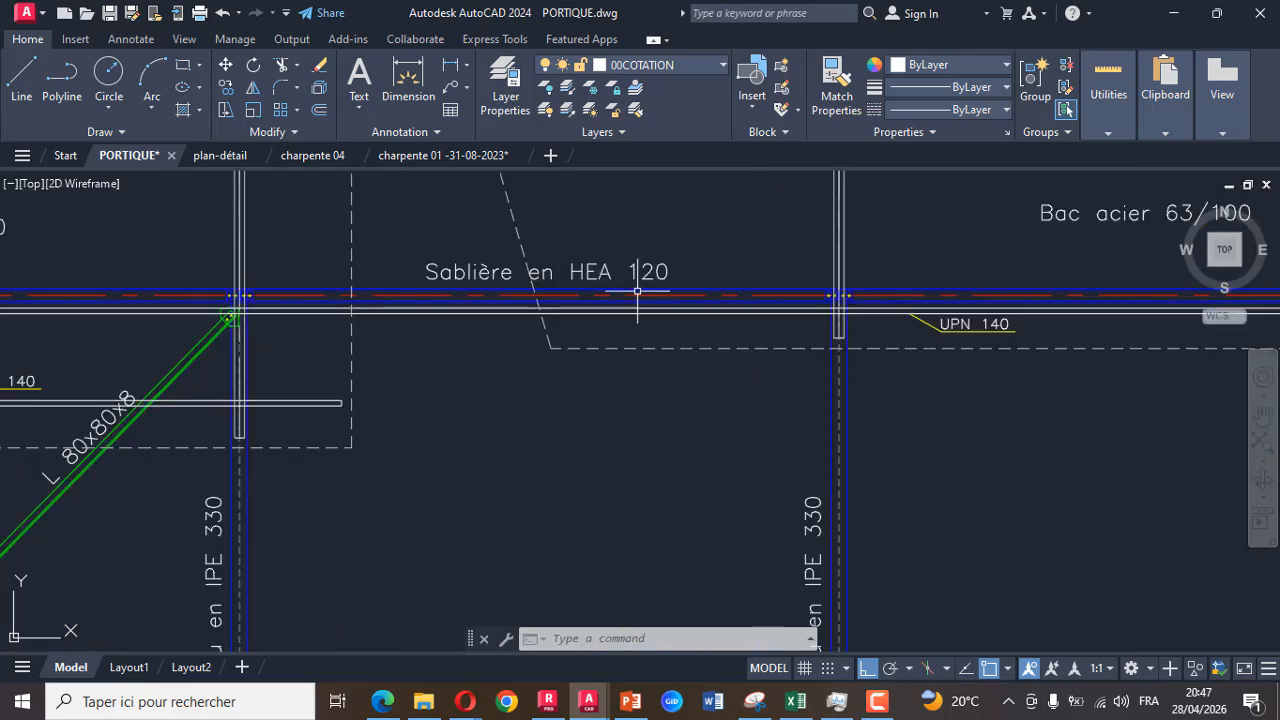
{"action": "scroll", "coordinate": [650, 330], "scroll_direction": "down", "scroll_amount": 5}
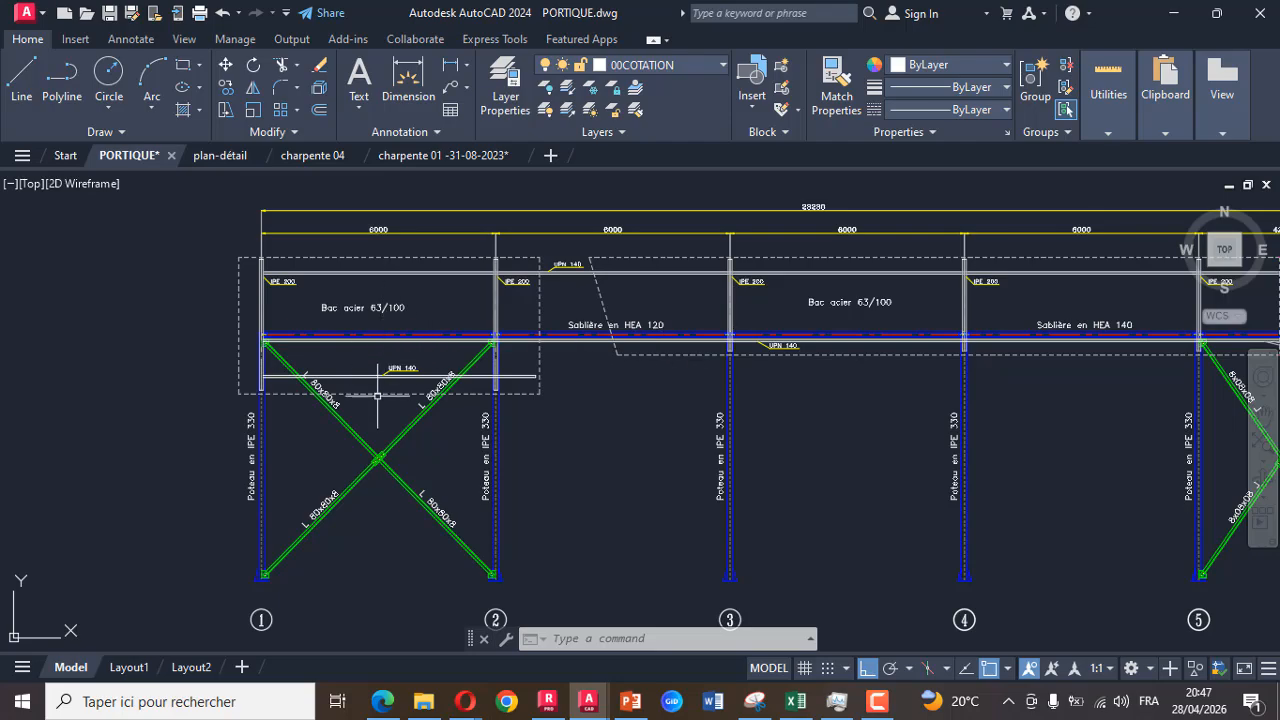
{"action": "scroll", "coordinate": [465, 393], "scroll_direction": "down", "scroll_amount": 6}
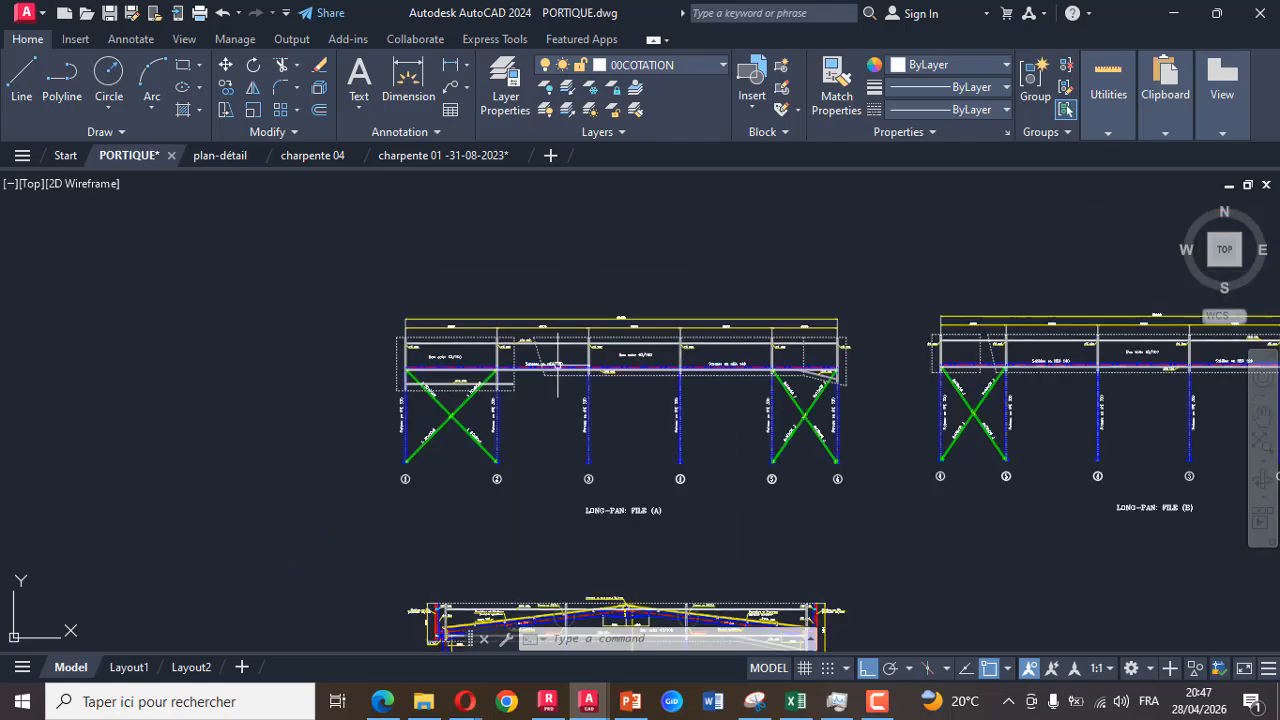
{"action": "scroll", "coordinate": [822, 385], "scroll_direction": "up", "scroll_amount": 5}
{"action": "scroll", "coordinate": [822, 385], "scroll_direction": "up", "scroll_amount": 2}
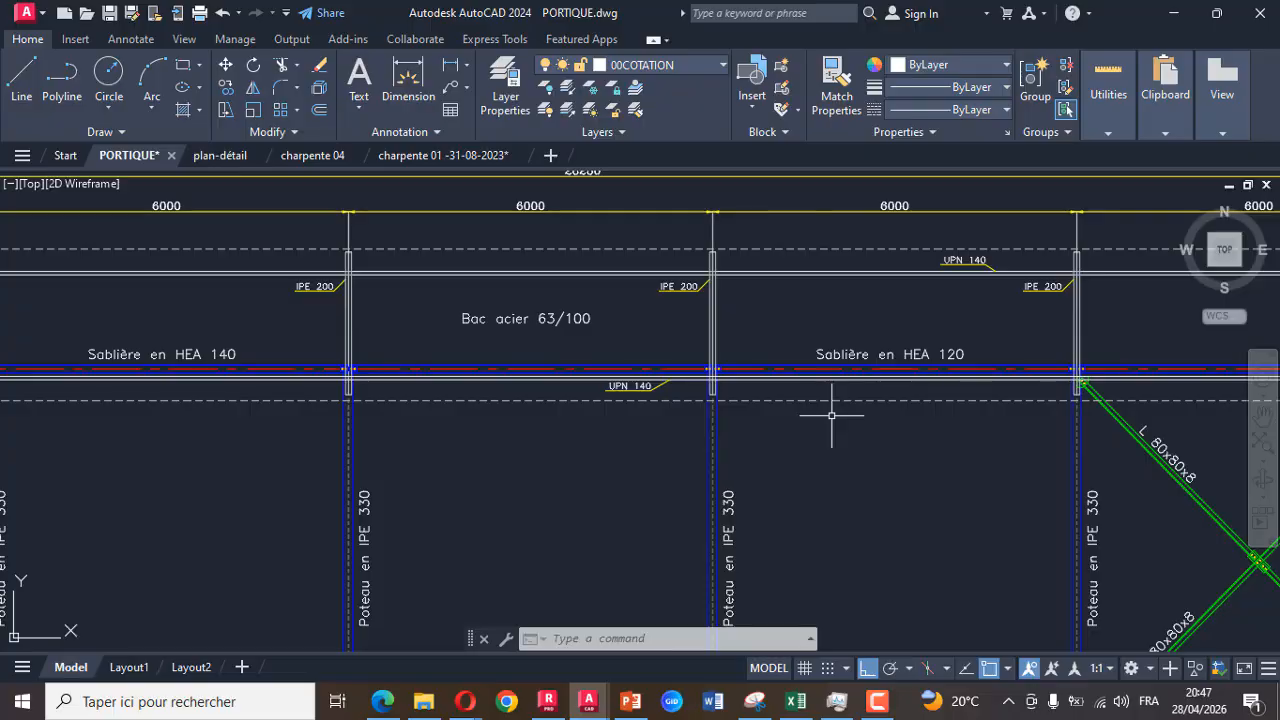
{"action": "scroll", "coordinate": [833, 352], "scroll_direction": "down", "scroll_amount": 4}
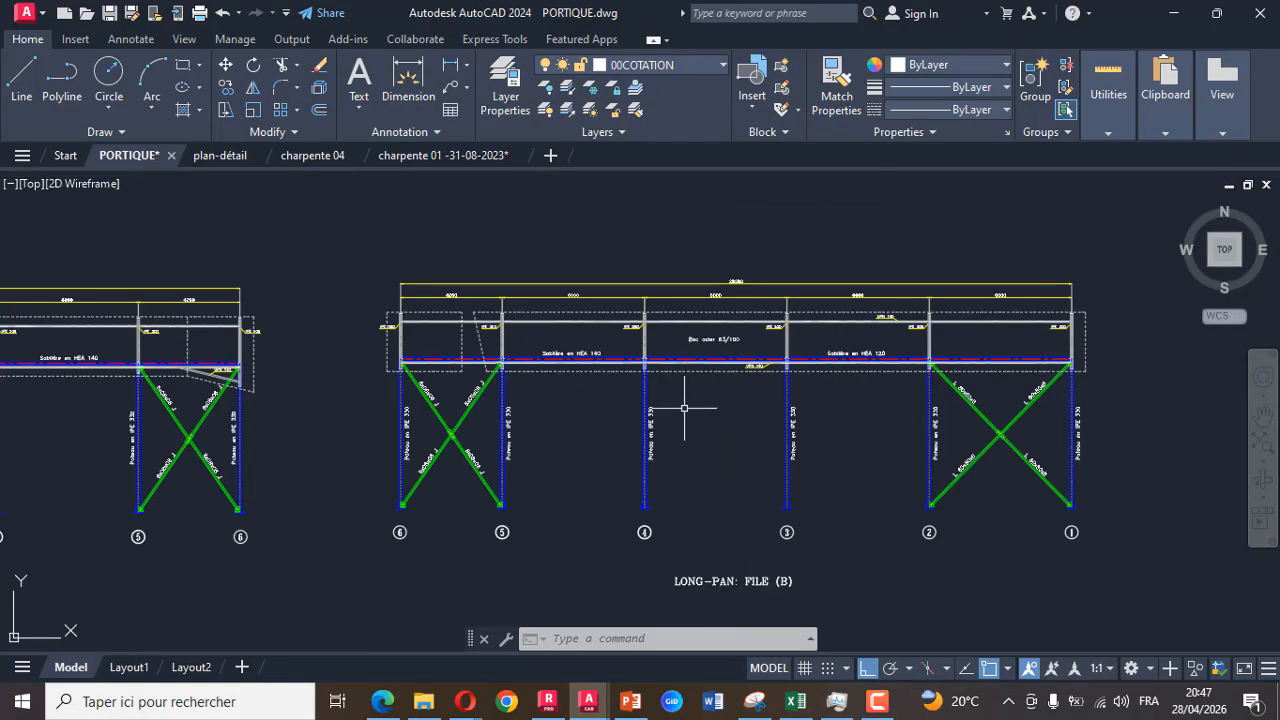
{"action": "scroll", "coordinate": [615, 379], "scroll_direction": "down", "scroll_amount": 4}
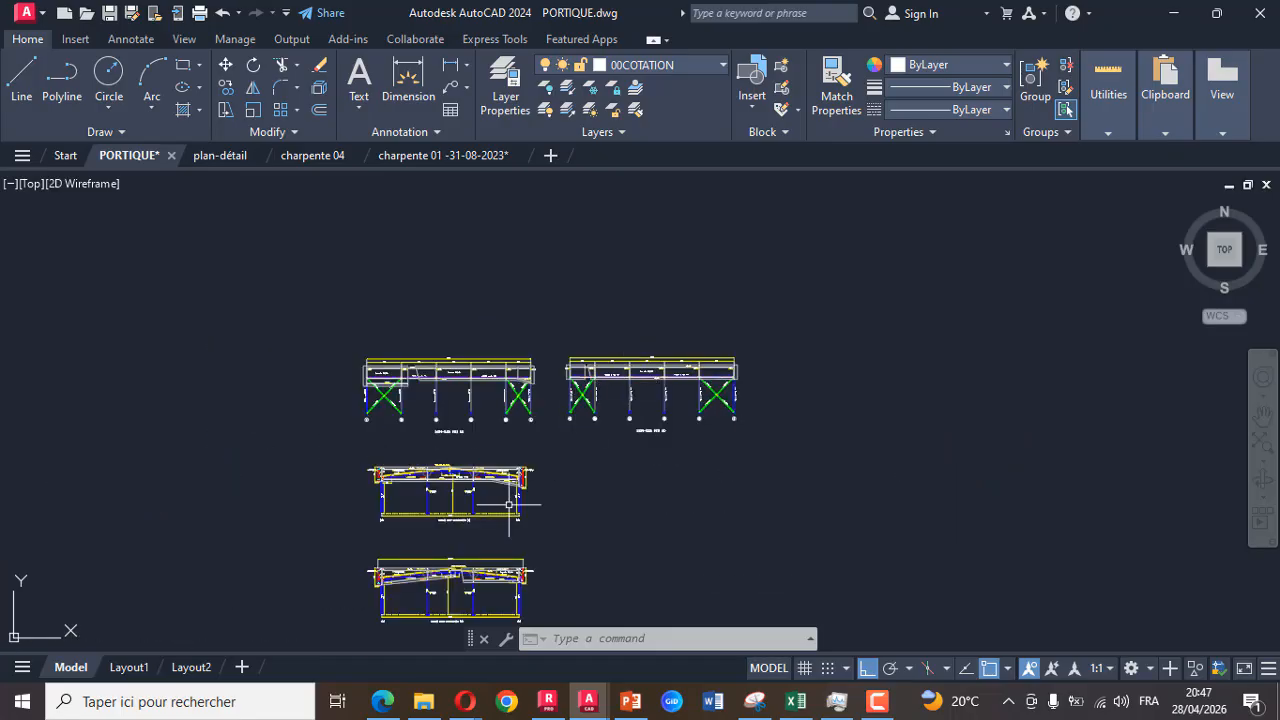
Examine the column arrangement and the angle cross-bracing in the end bays of the long-pan elevations
{"action": "scroll", "coordinate": [505, 509], "scroll_direction": "up", "scroll_amount": 3}
{"action": "scroll", "coordinate": [544, 463], "scroll_direction": "up", "scroll_amount": 2}
{"action": "scroll", "coordinate": [515, 505], "scroll_direction": "down", "scroll_amount": 4}
{"action": "scroll", "coordinate": [705, 362], "scroll_direction": "up", "scroll_amount": 5}
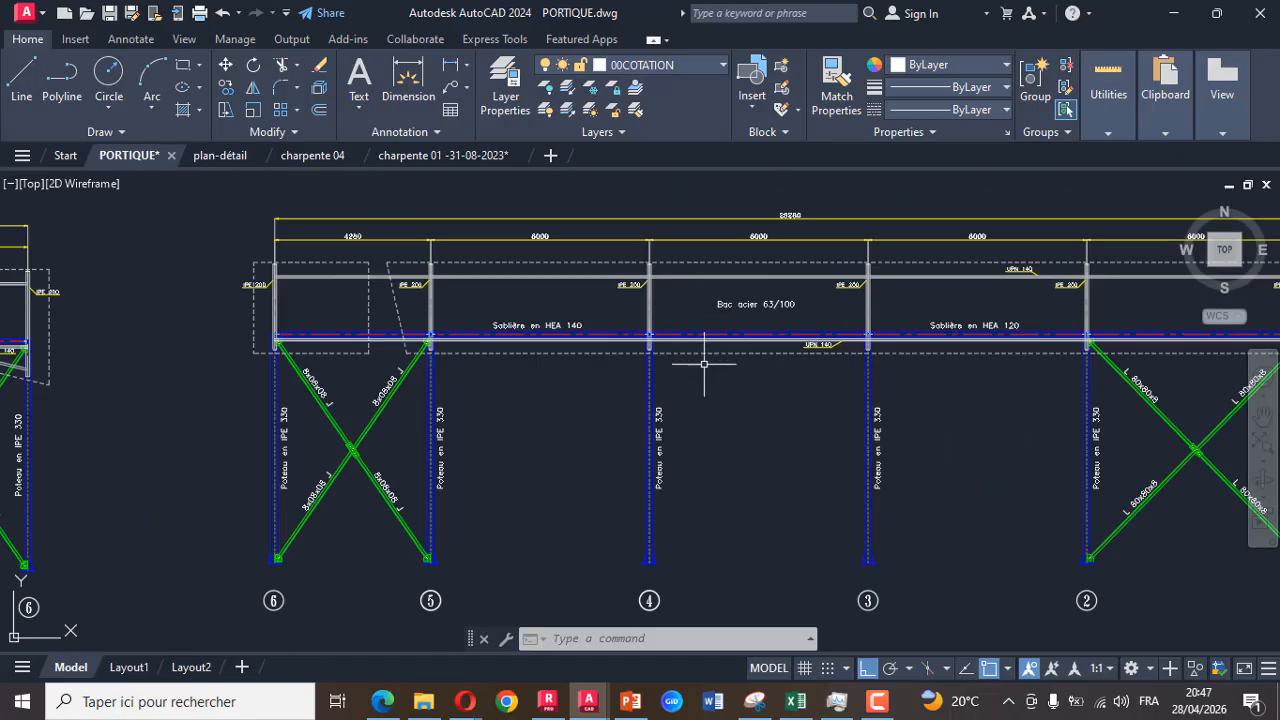
{"action": "scroll", "coordinate": [603, 412], "scroll_direction": "down", "scroll_amount": 4}
{"action": "scroll", "coordinate": [575, 415], "scroll_direction": "down", "scroll_amount": 2}
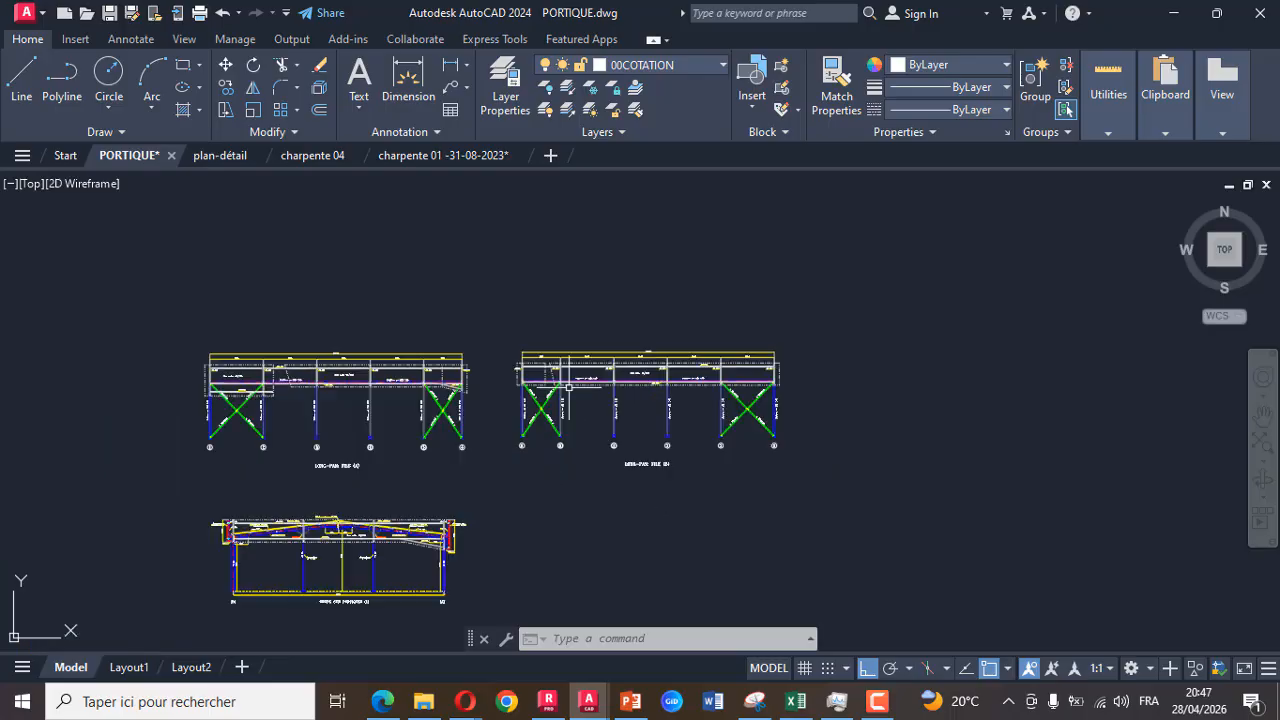
{"action": "scroll", "coordinate": [209, 434], "scroll_direction": "up", "scroll_amount": 10}
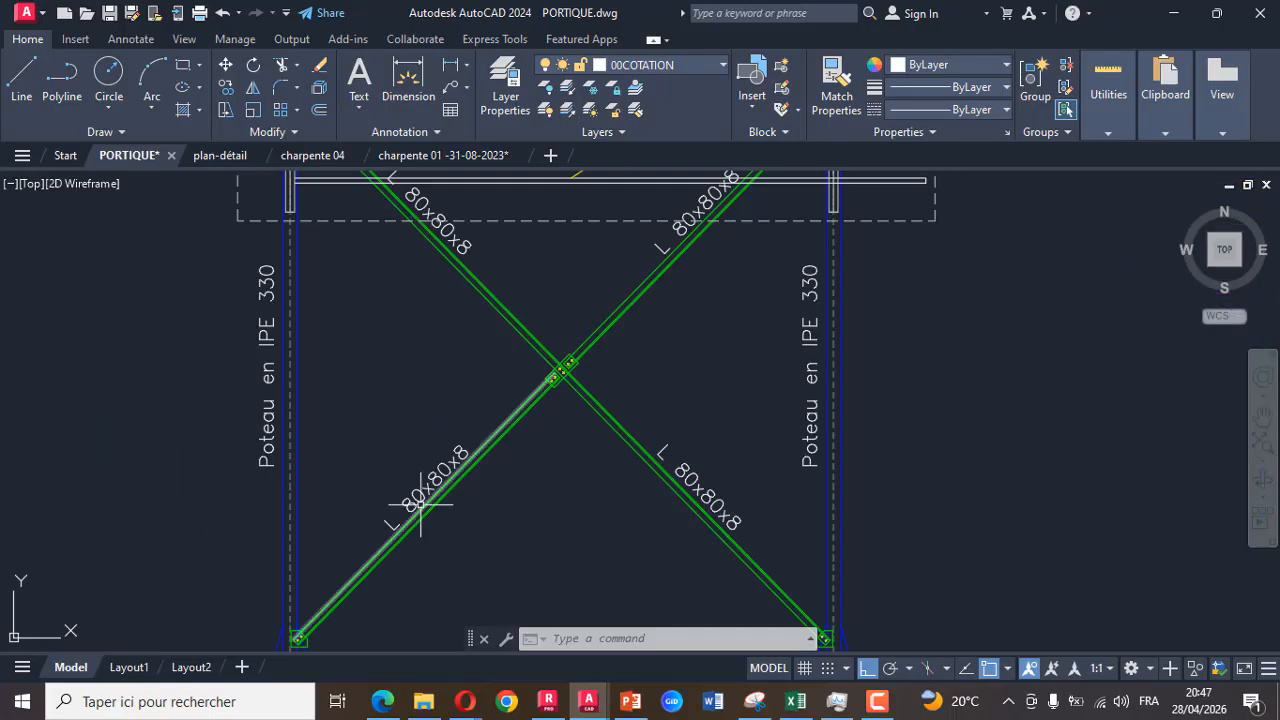
{"action": "scroll", "coordinate": [421, 505], "scroll_direction": "down", "scroll_amount": 8}
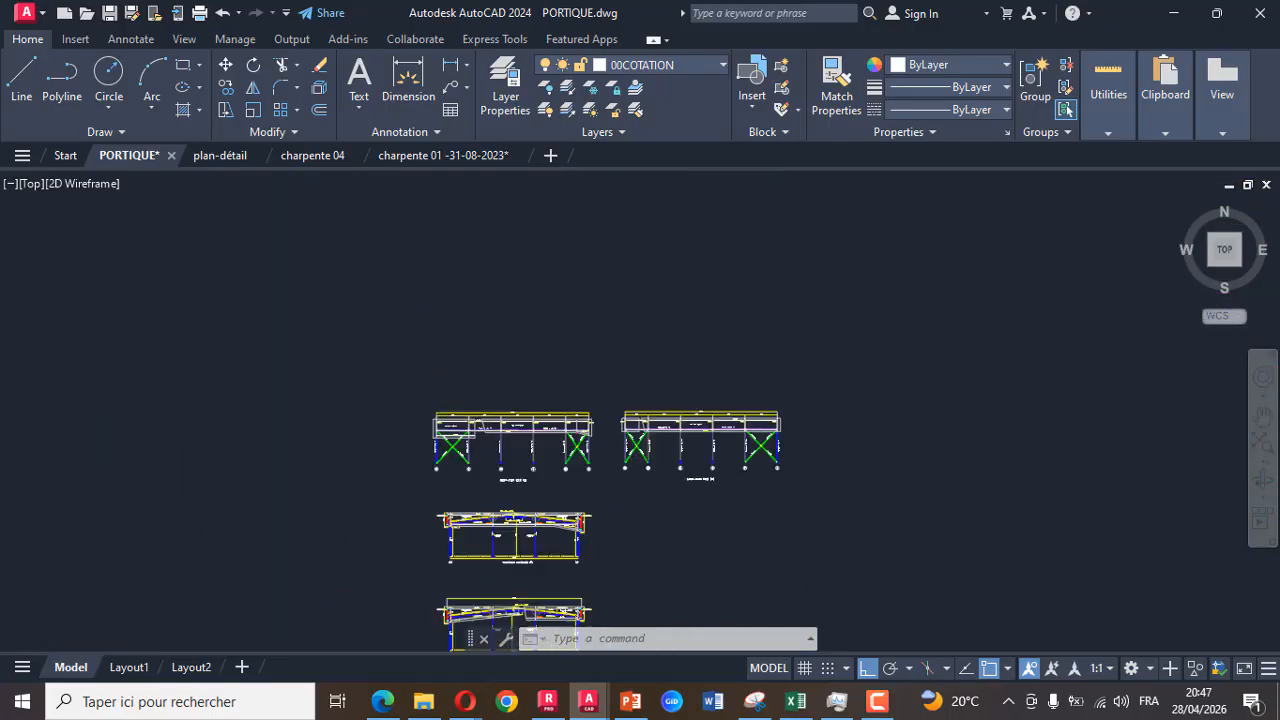
Examine the purlins, ridge flashing, sandwich panel roofing and roof slope on the portal frame section
{"action": "scroll", "coordinate": [457, 513], "scroll_direction": "up", "scroll_amount": 7}
{"action": "scroll", "coordinate": [457, 513], "scroll_direction": "up", "scroll_amount": 8}
{"action": "scroll", "coordinate": [235, 425], "scroll_direction": "down", "scroll_amount": 4}
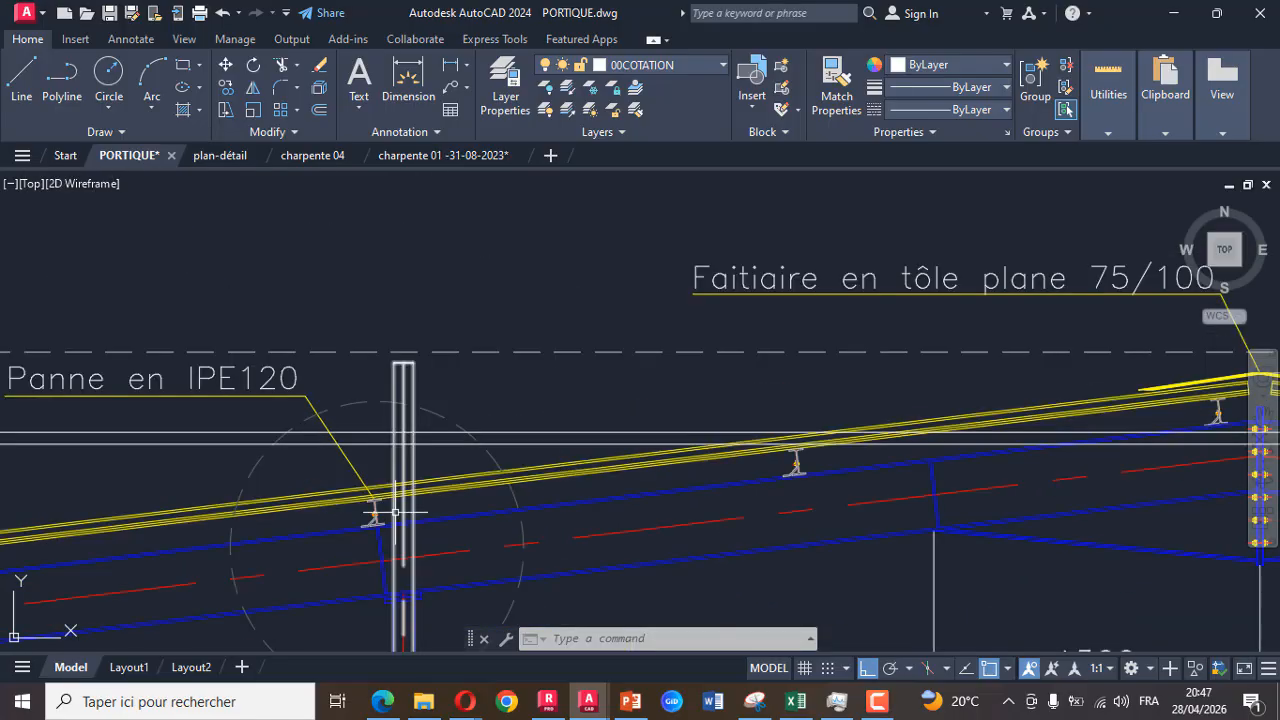
{"action": "scroll", "coordinate": [620, 400], "scroll_direction": "down", "scroll_amount": 6}
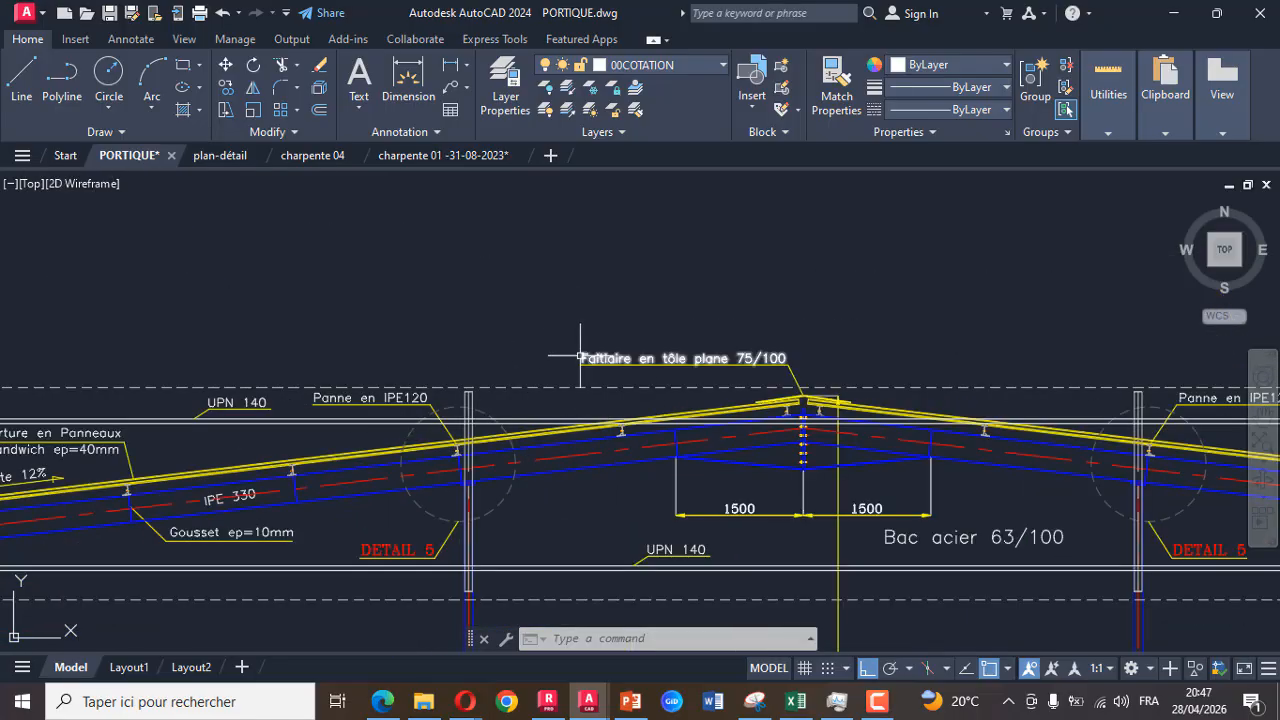
{"action": "scroll", "coordinate": [663, 357], "scroll_direction": "down", "scroll_amount": 1}
{"action": "scroll", "coordinate": [205, 427], "scroll_direction": "up", "scroll_amount": 4}
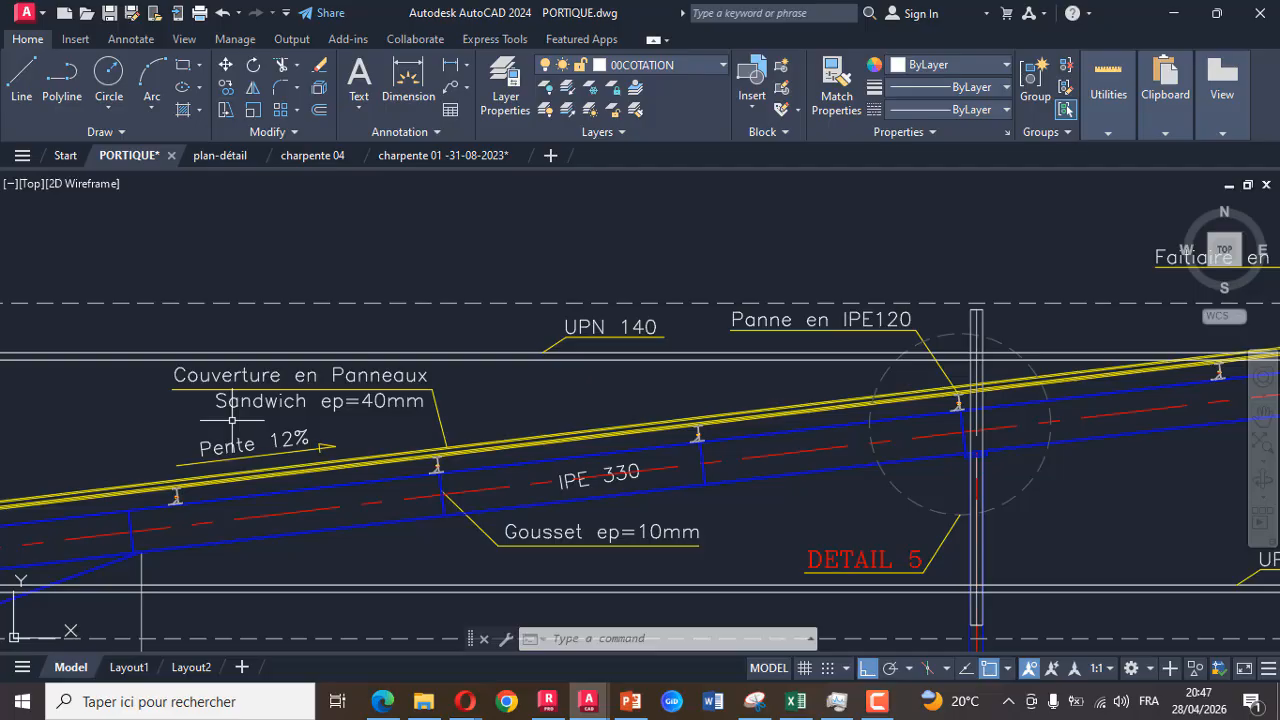
Switch to the PowerPoint course and view the slide of girt and purlin profiles, then preview the open AutoCAD drawings
{"action": "left_click", "coordinate": [630, 701]}
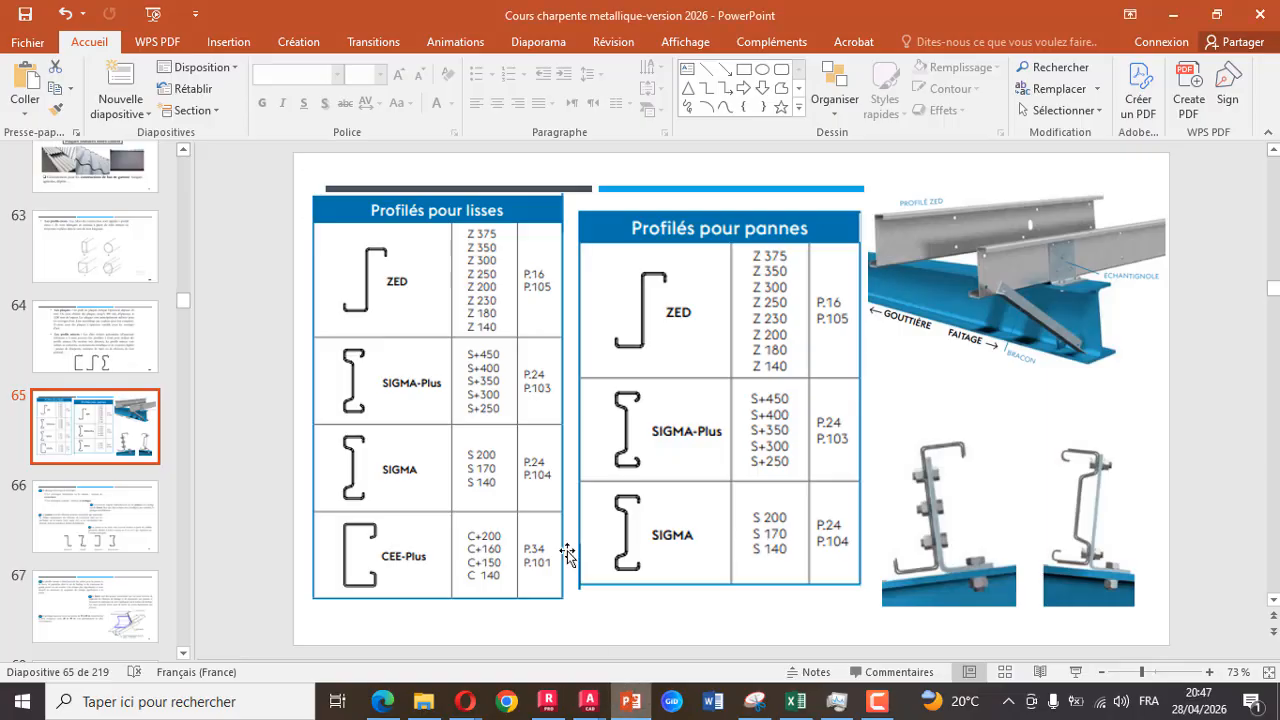
{"action": "left_click", "coordinate": [386, 701]}
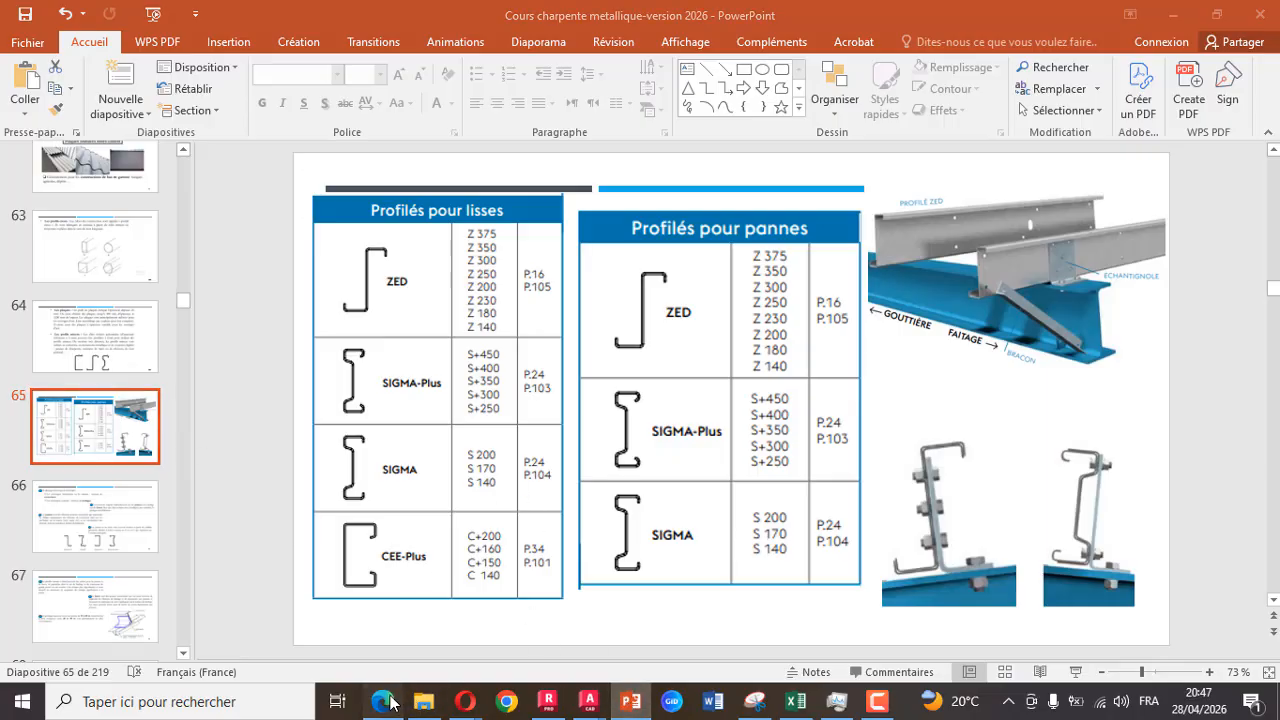
{"action": "left_click", "coordinate": [386, 701]}
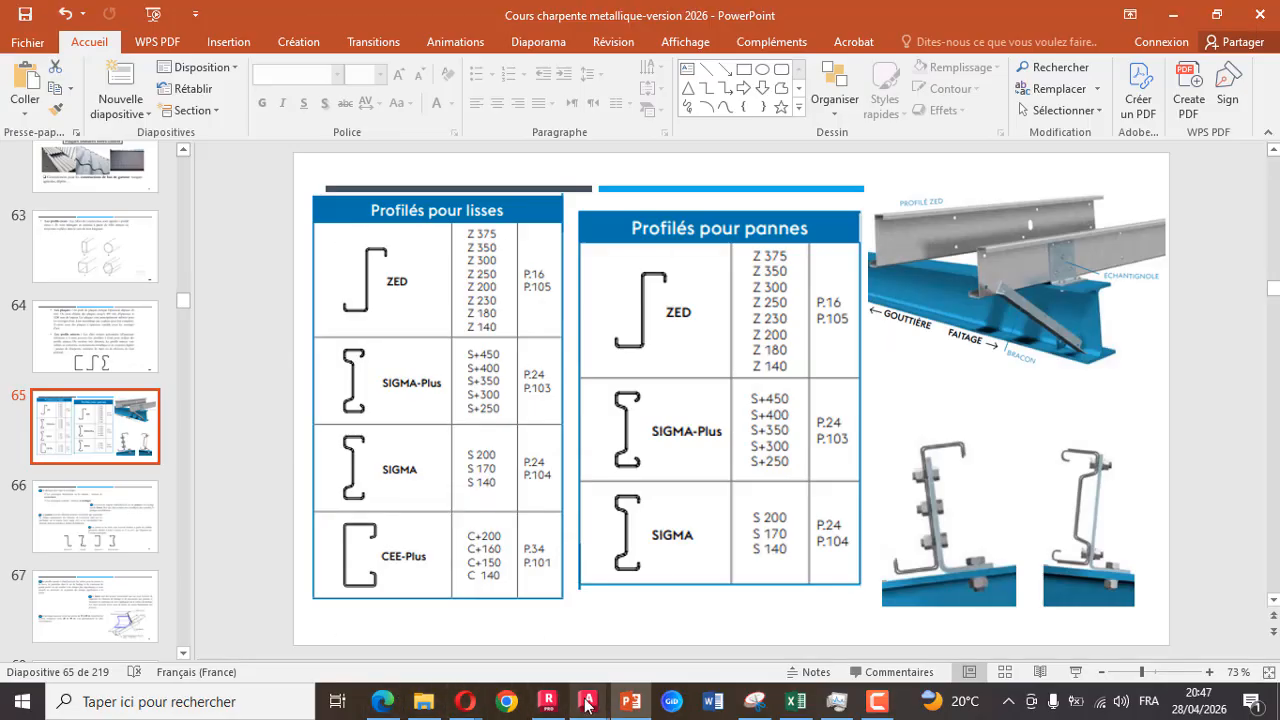
{"action": "mouse_move", "coordinate": [587, 705]}
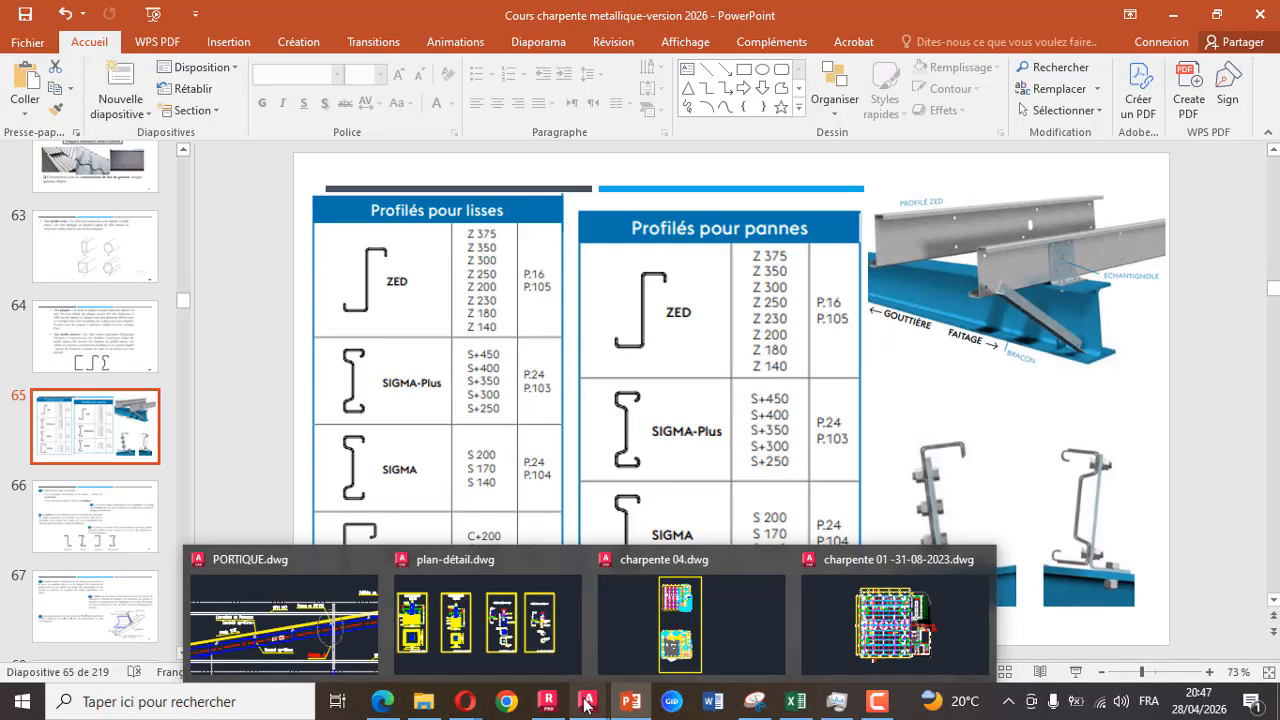
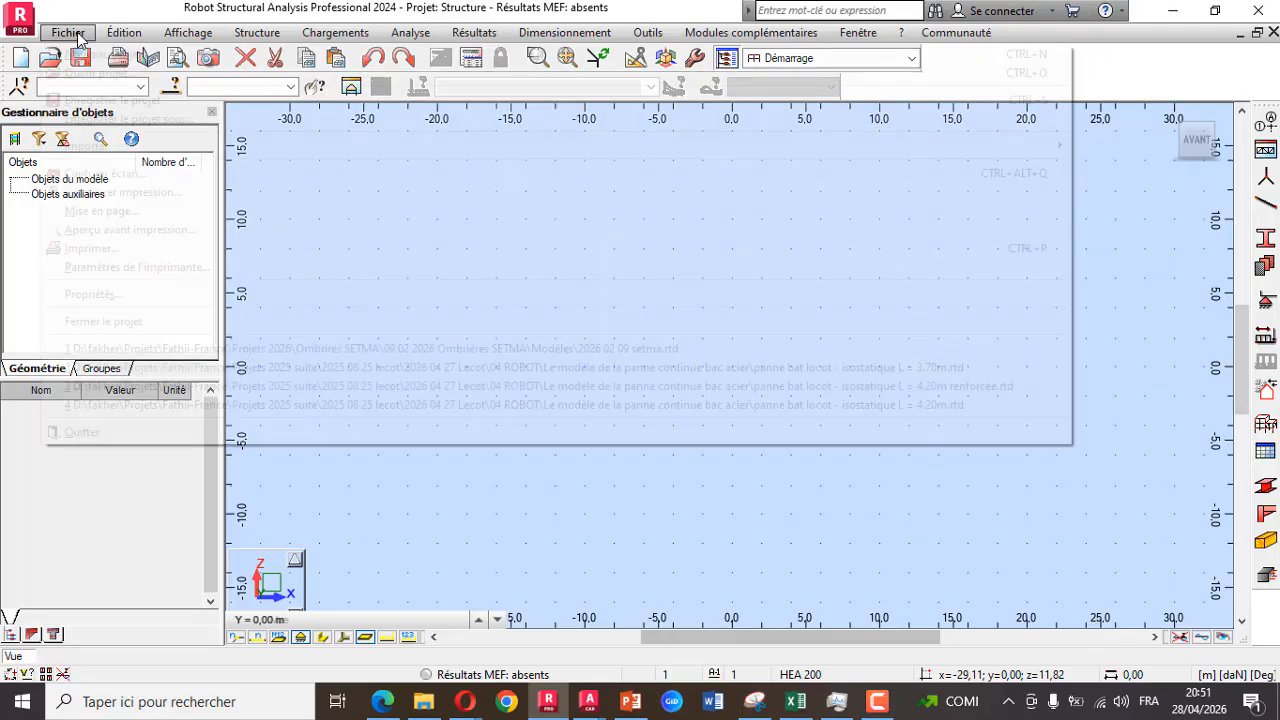
In Robot Structural Analysis, set the structure type to plane frame (portique plan)
{"action": "mouse_move", "coordinate": [264, 36]}
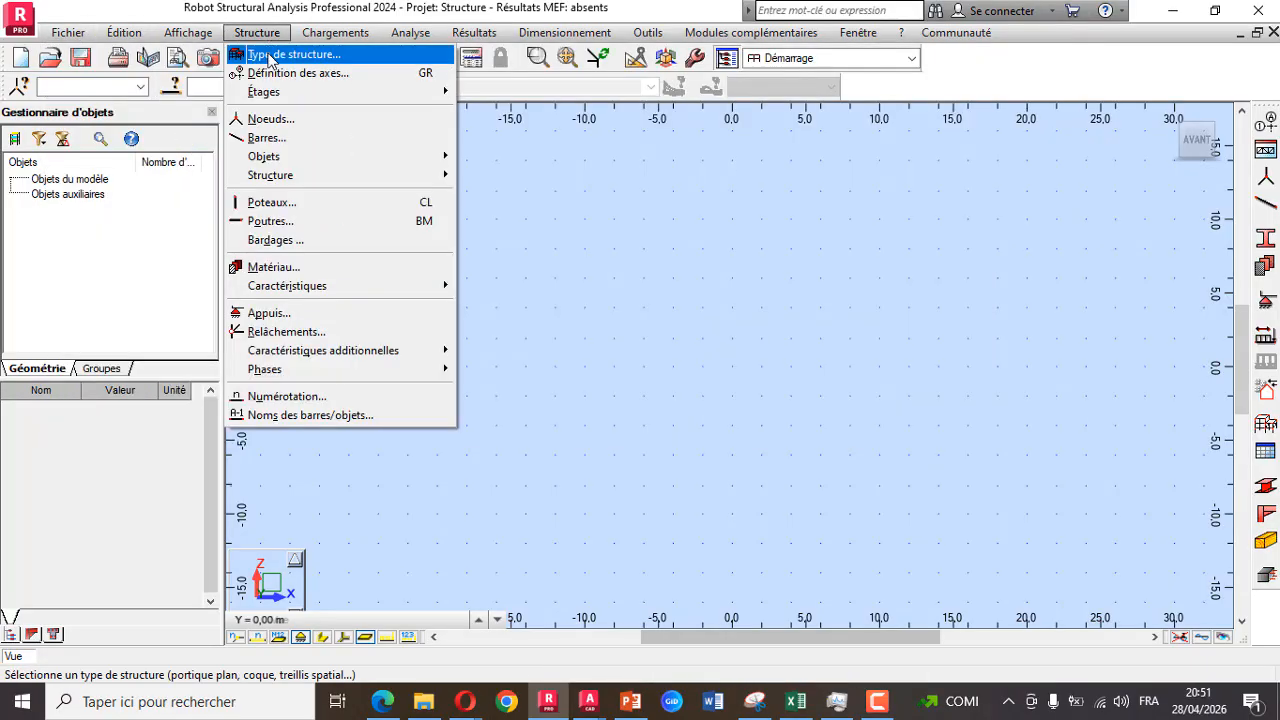
{"action": "left_click", "coordinate": [290, 54]}
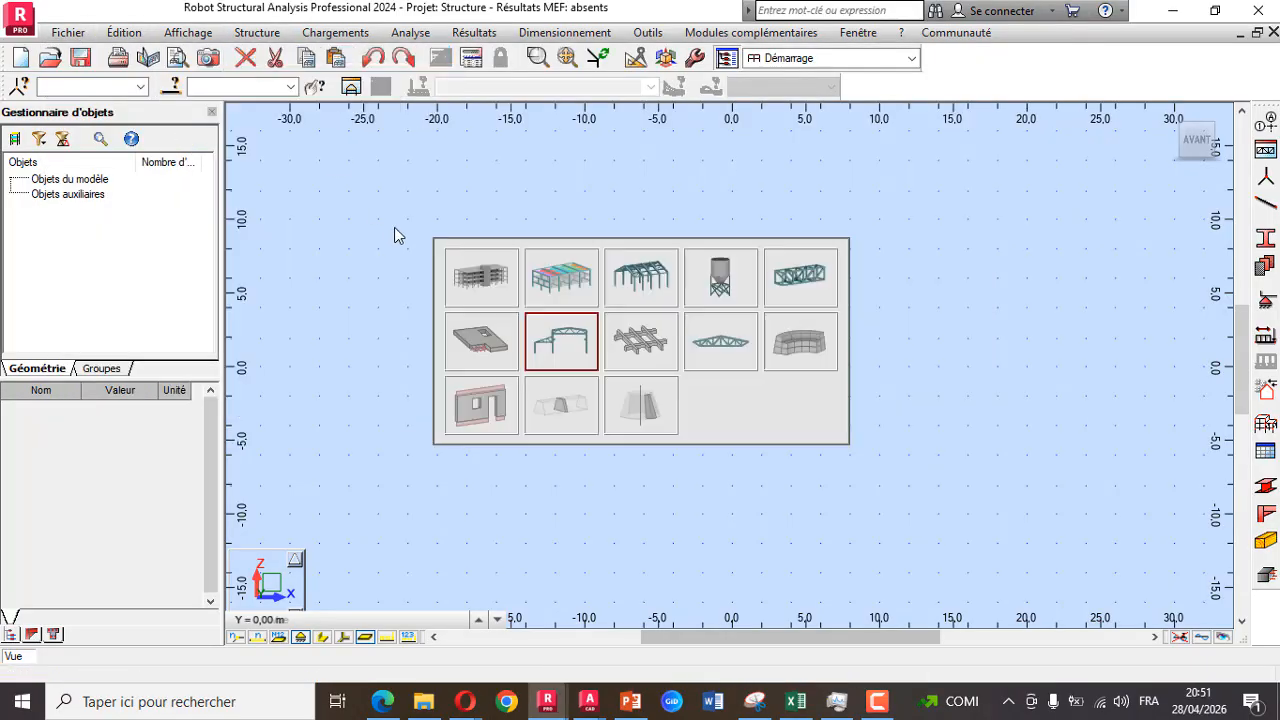
{"action": "left_click", "coordinate": [557, 344]}
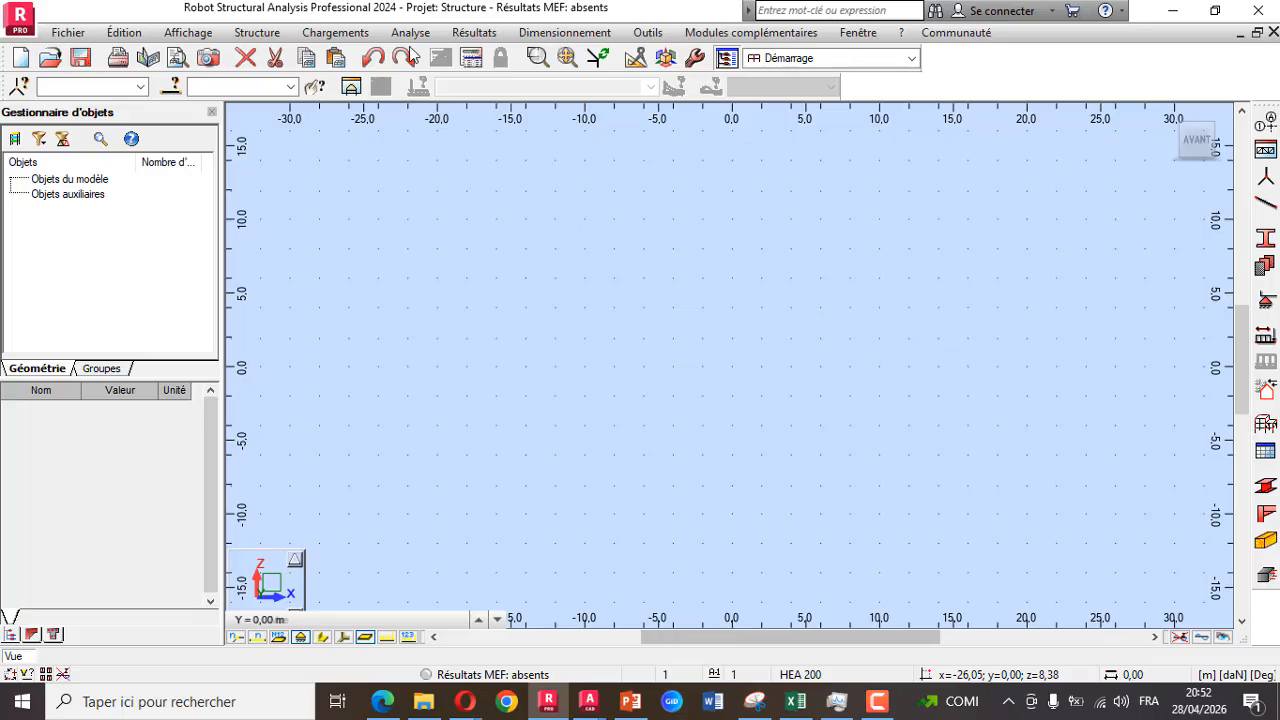
Activate the node selection field and the bar selection field in turn to present them
{"action": "left_click", "coordinate": [69, 87]}
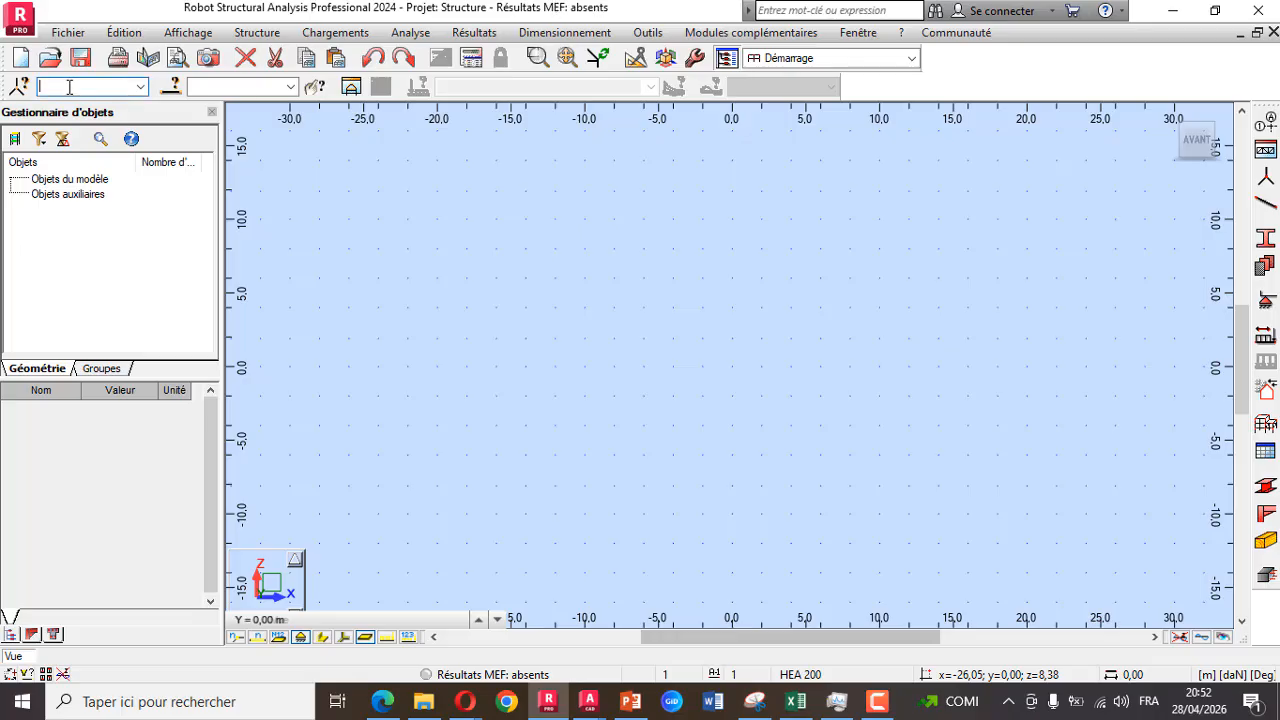
{"action": "left_click", "coordinate": [239, 87]}
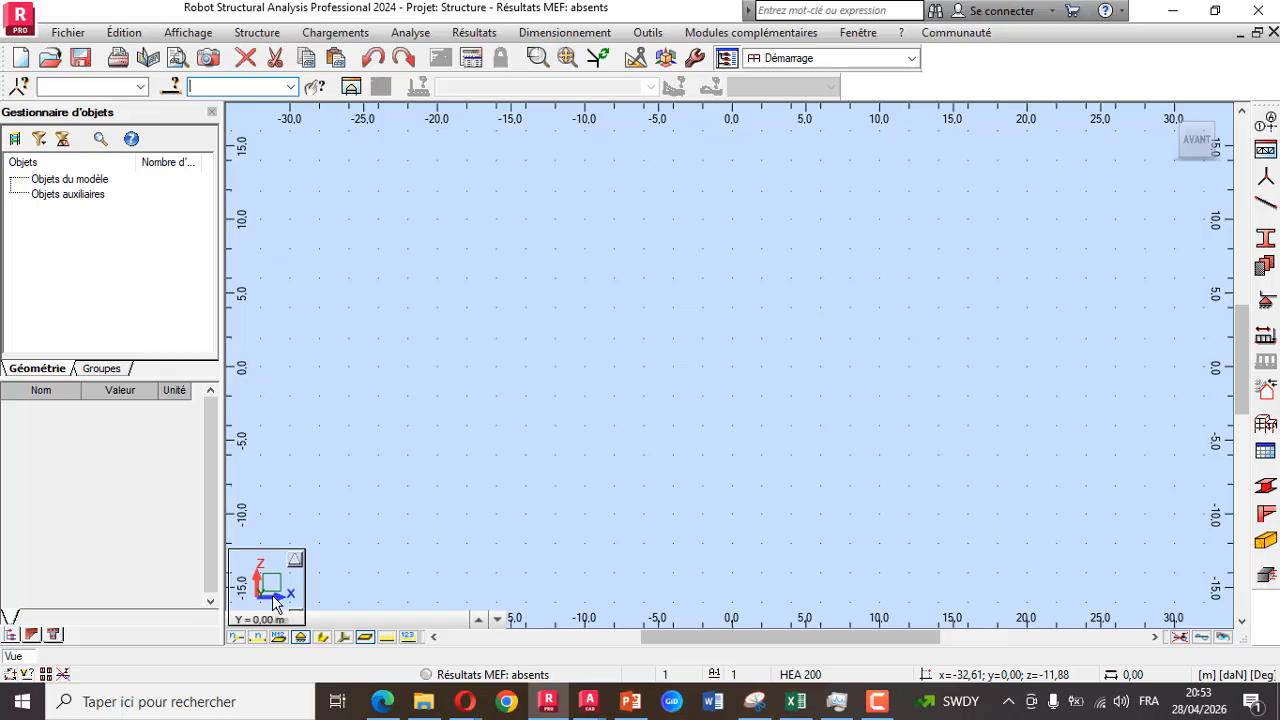
Show the list of available workspace layouts, from modelling to steel, timber and reinforced concrete design, and close it unchanged
{"action": "left_click", "coordinate": [911, 58]}
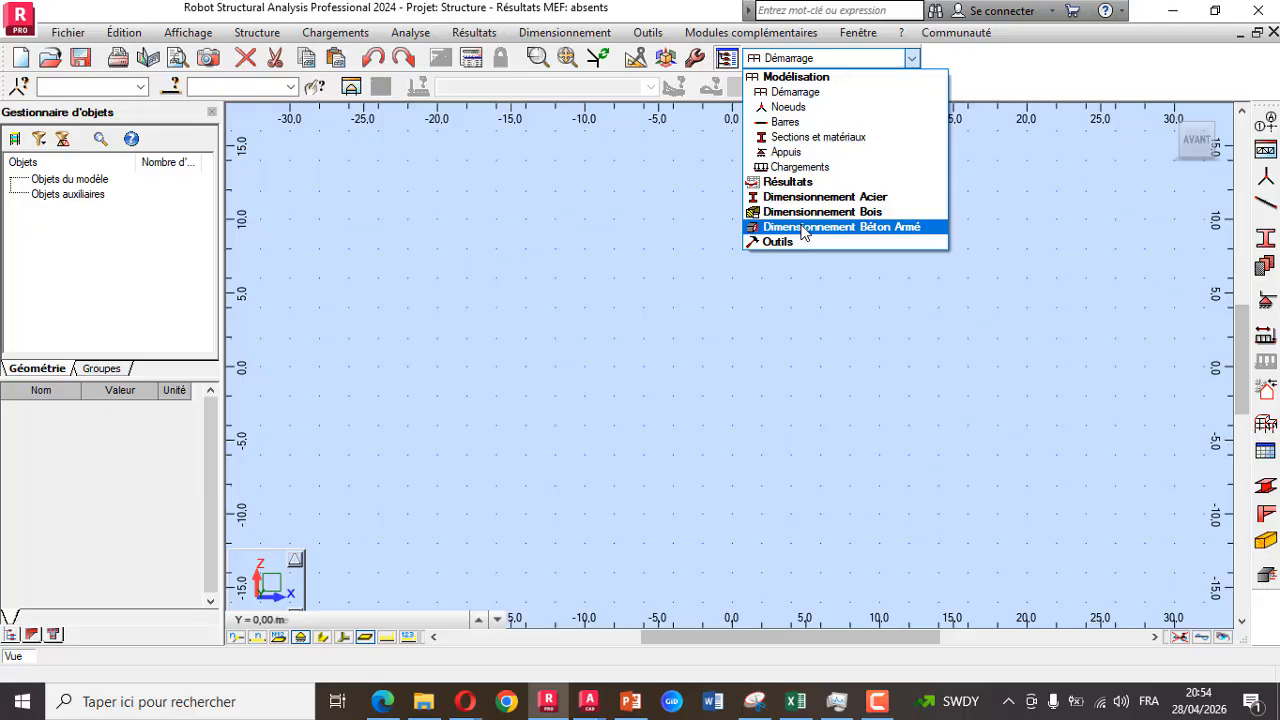
{"action": "left_click", "coordinate": [607, 286]}
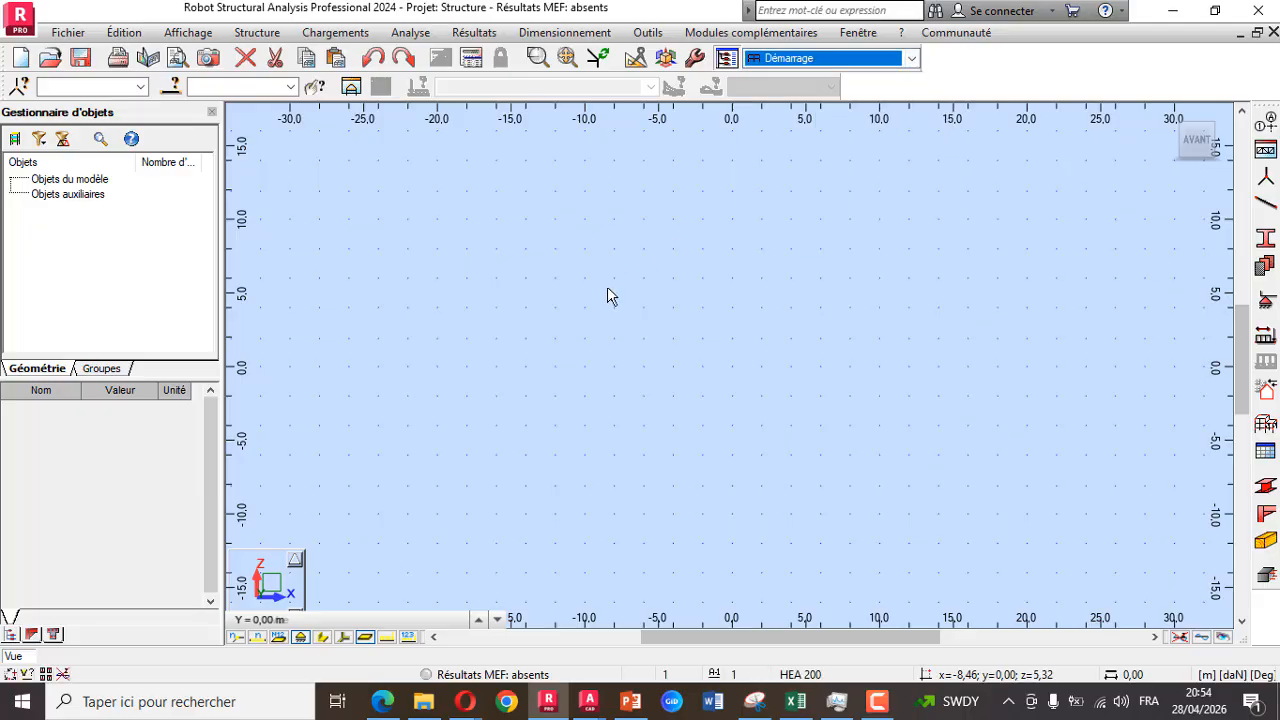
Switch to the PORTIQUE drawing in AutoCAD and examine the column height and ridge height on the portal frame section
{"action": "mouse_move", "coordinate": [588, 701]}
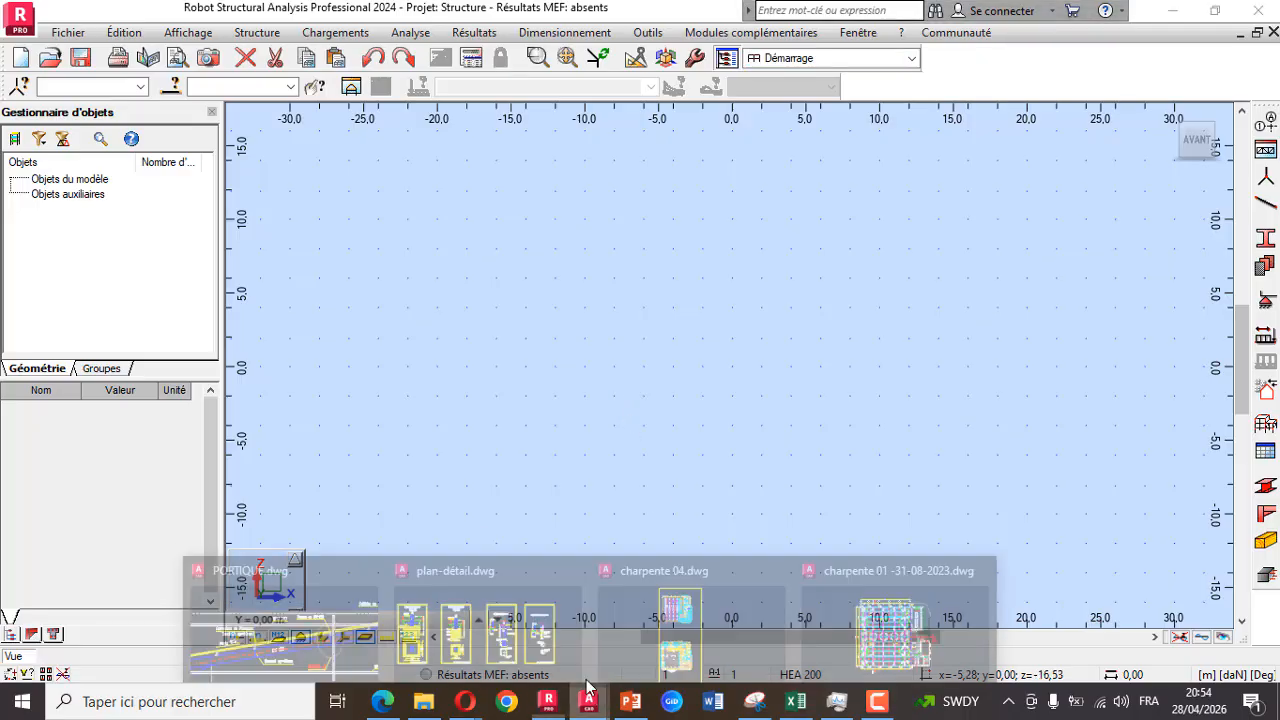
{"action": "left_click", "coordinate": [290, 622]}
{"action": "scroll", "coordinate": [615, 282], "scroll_direction": "down", "scroll_amount": 5}
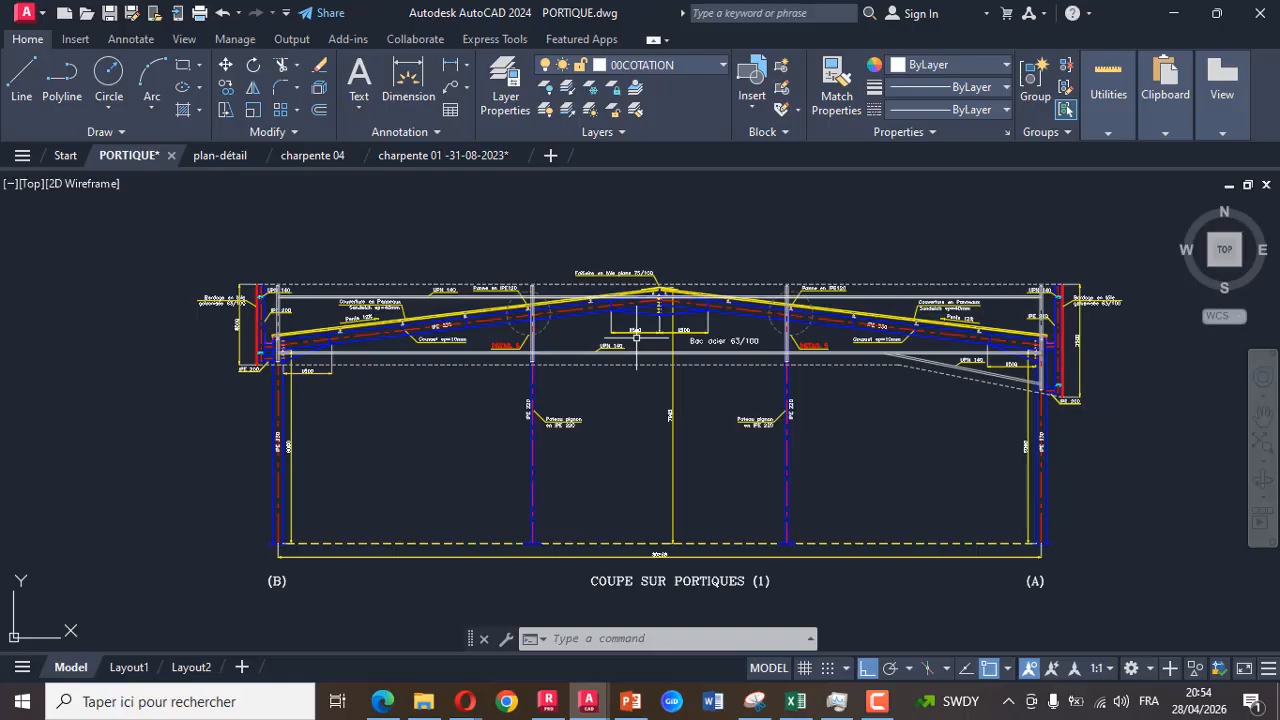
{"action": "scroll", "coordinate": [291, 443], "scroll_direction": "up", "scroll_amount": 7}
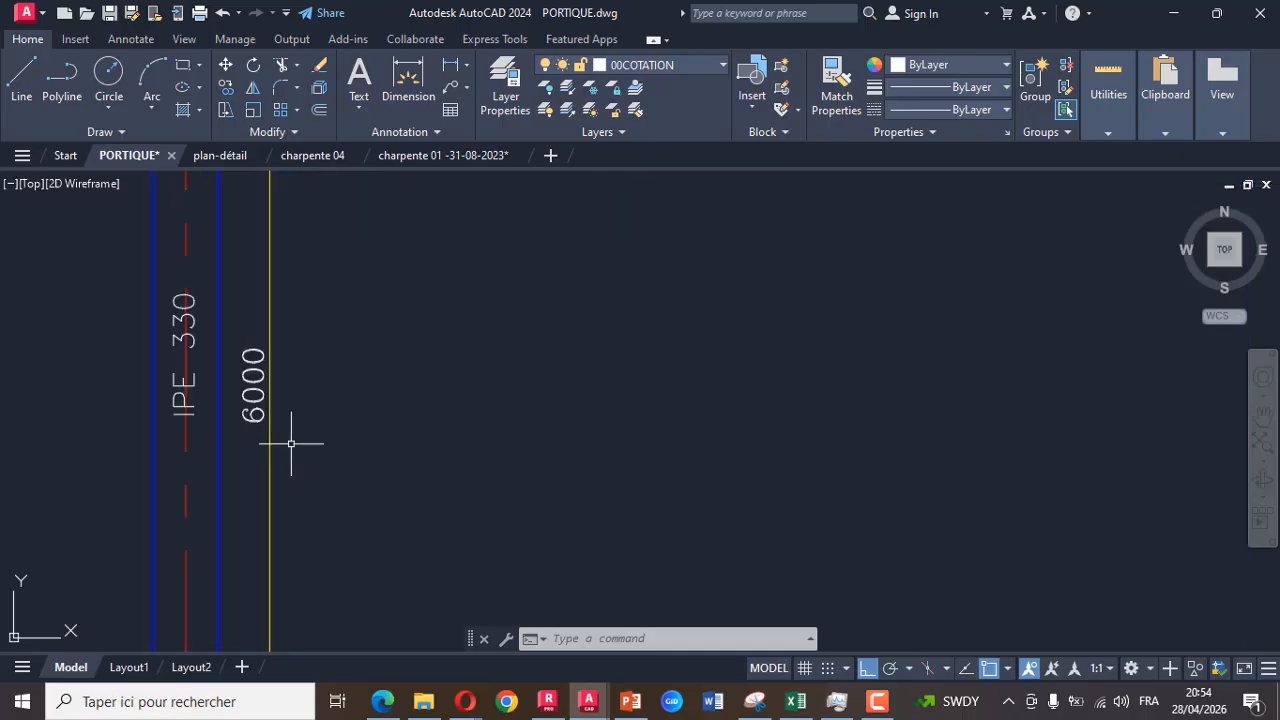
{"action": "scroll", "coordinate": [291, 443], "scroll_direction": "down", "scroll_amount": 8}
{"action": "scroll", "coordinate": [627, 390], "scroll_direction": "up", "scroll_amount": 10}
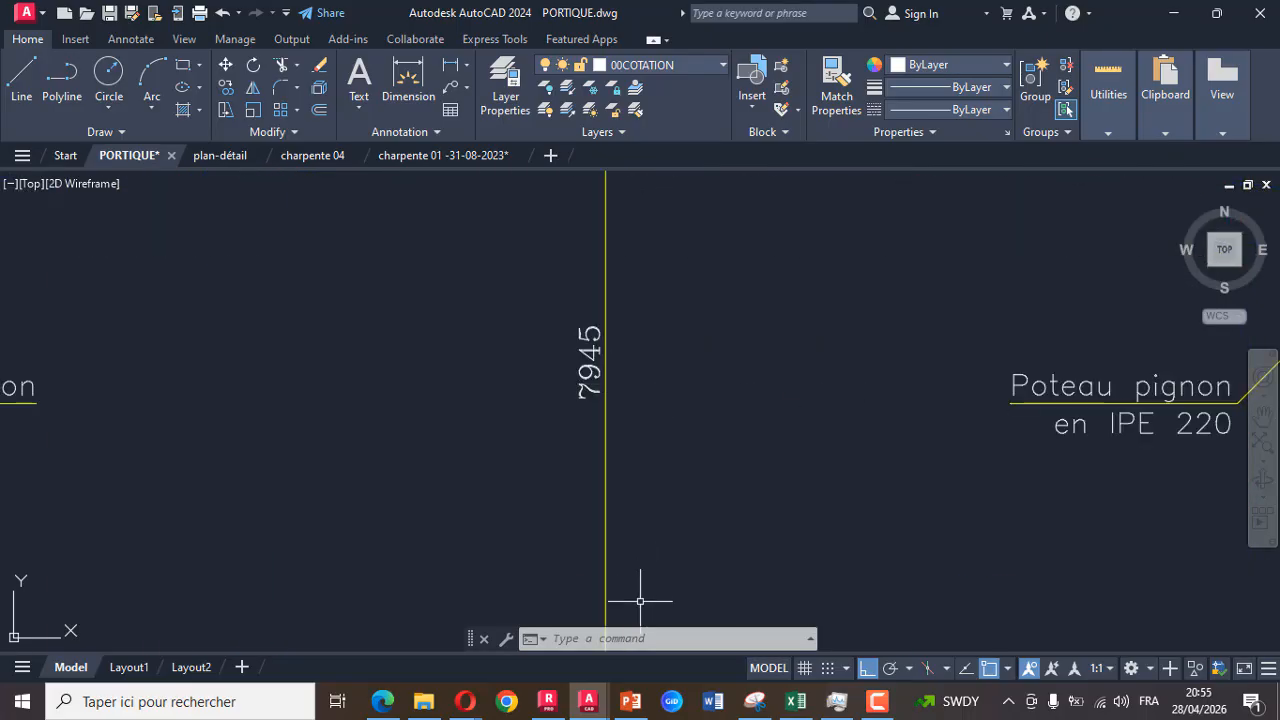
Switch to the Google Meet call, review the participants and raised hands, and return to the PORTIQUE drawing
{"action": "left_click", "coordinate": [471, 705]}
{"action": "left_click", "coordinate": [408, 640]}
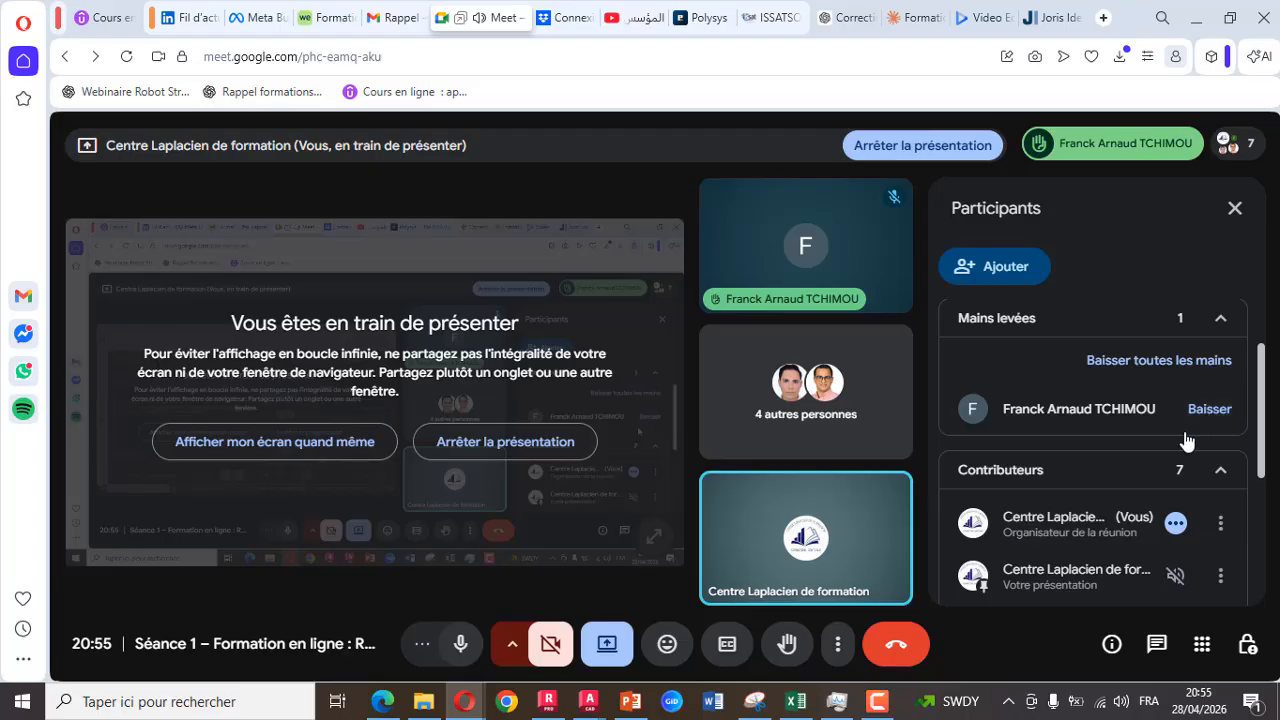
{"action": "scroll", "coordinate": [1182, 432], "scroll_direction": "down", "scroll_amount": 3}
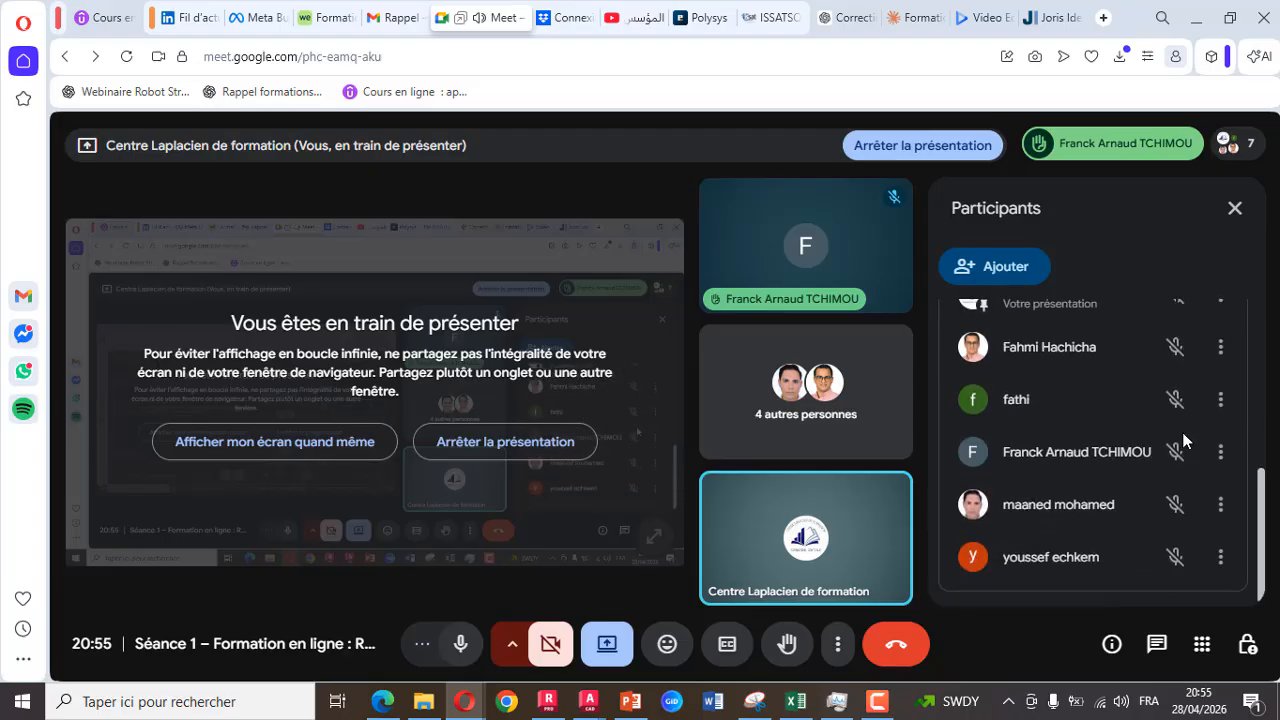
{"action": "scroll", "coordinate": [1180, 440], "scroll_direction": "up", "scroll_amount": 2}
{"action": "scroll", "coordinate": [1175, 455], "scroll_direction": "up", "scroll_amount": 2}
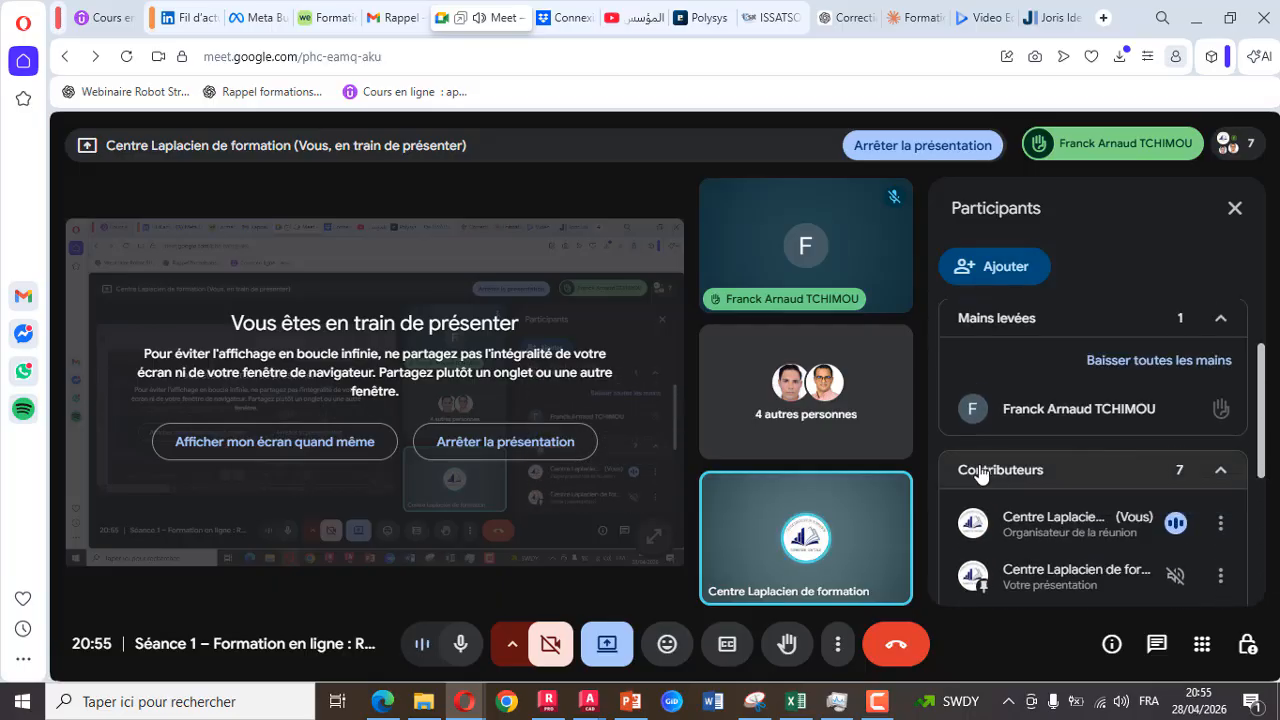
{"action": "mouse_move", "coordinate": [1068, 400]}
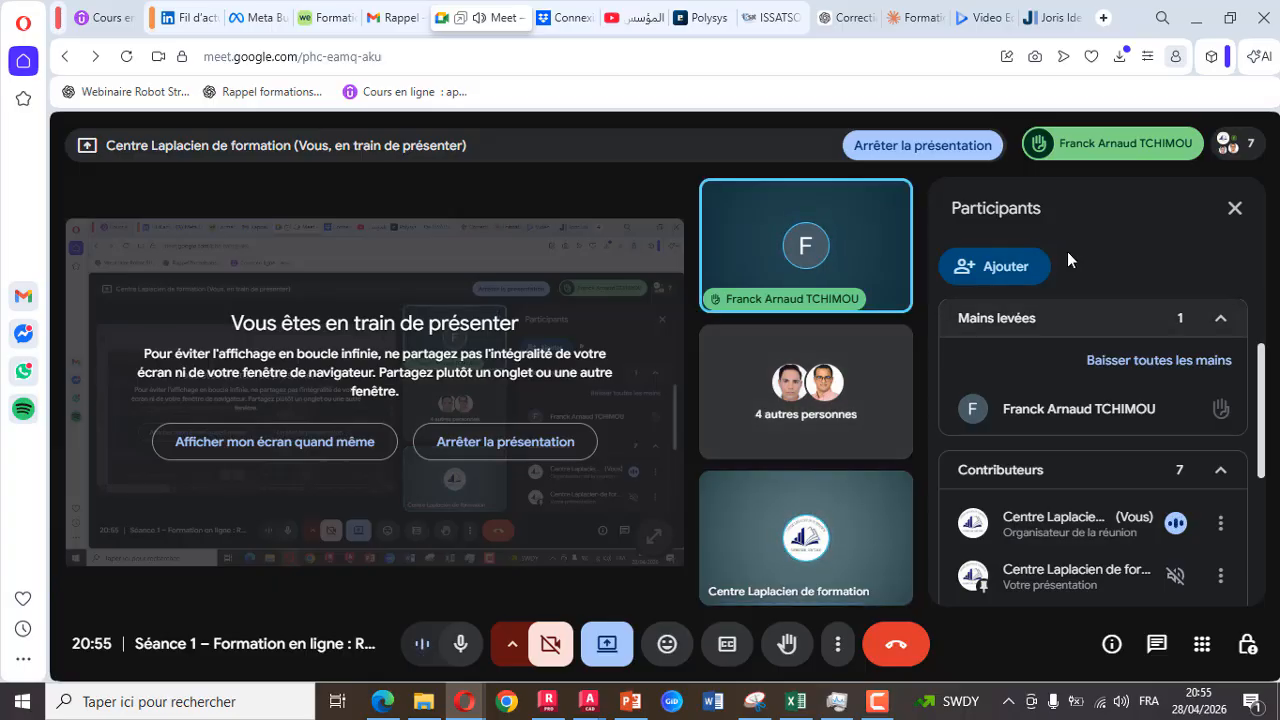
{"action": "left_click", "coordinate": [1196, 18]}
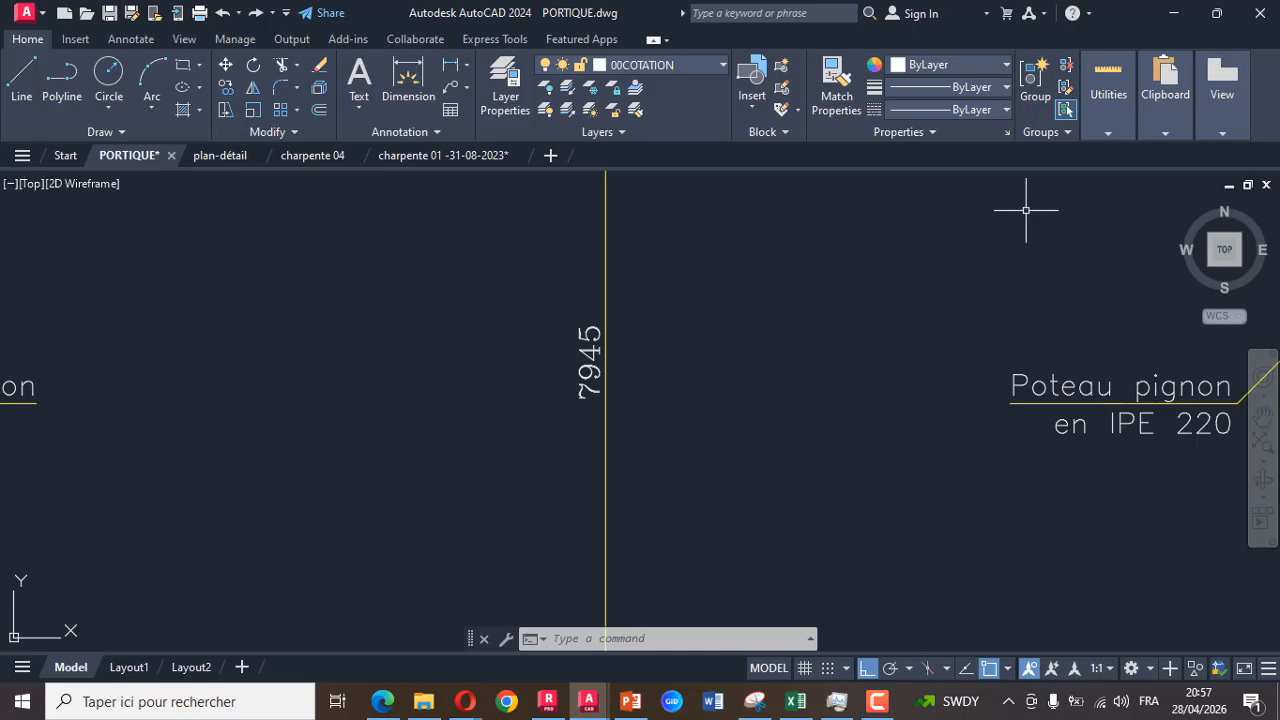
Examine the column profile, ridge height, sloping rafter and gable posts on the section Coupe sur portiques (1)
{"action": "scroll", "coordinate": [751, 357], "scroll_direction": "down", "scroll_amount": 5}
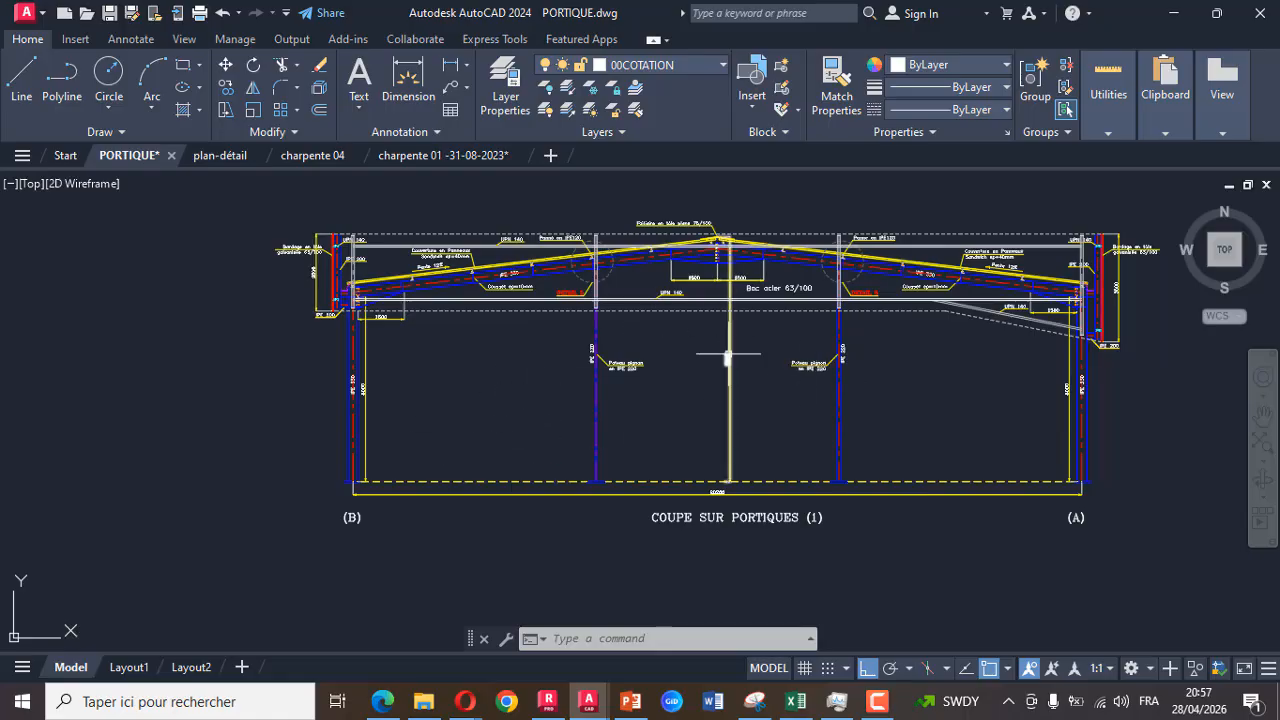
{"action": "scroll", "coordinate": [727, 358], "scroll_direction": "up", "scroll_amount": 5}
{"action": "scroll", "coordinate": [720, 361], "scroll_direction": "down", "scroll_amount": 6}
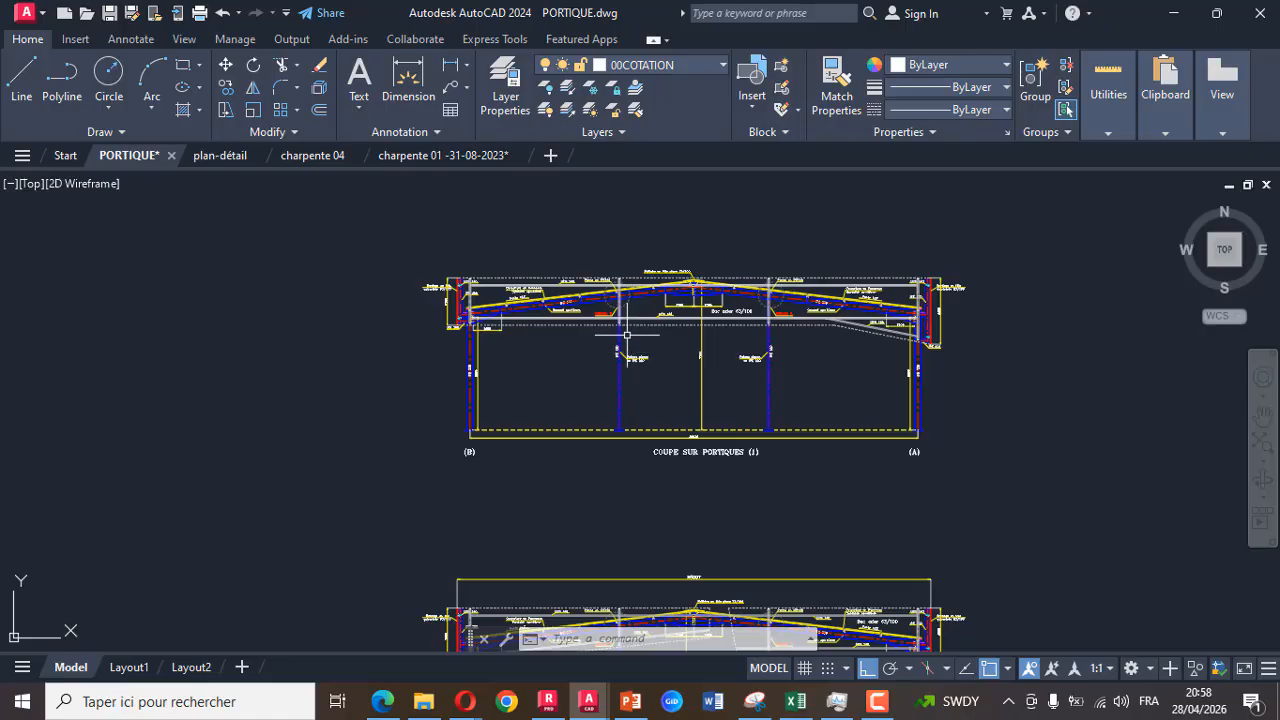
{"action": "scroll", "coordinate": [491, 357], "scroll_direction": "up", "scroll_amount": 10}
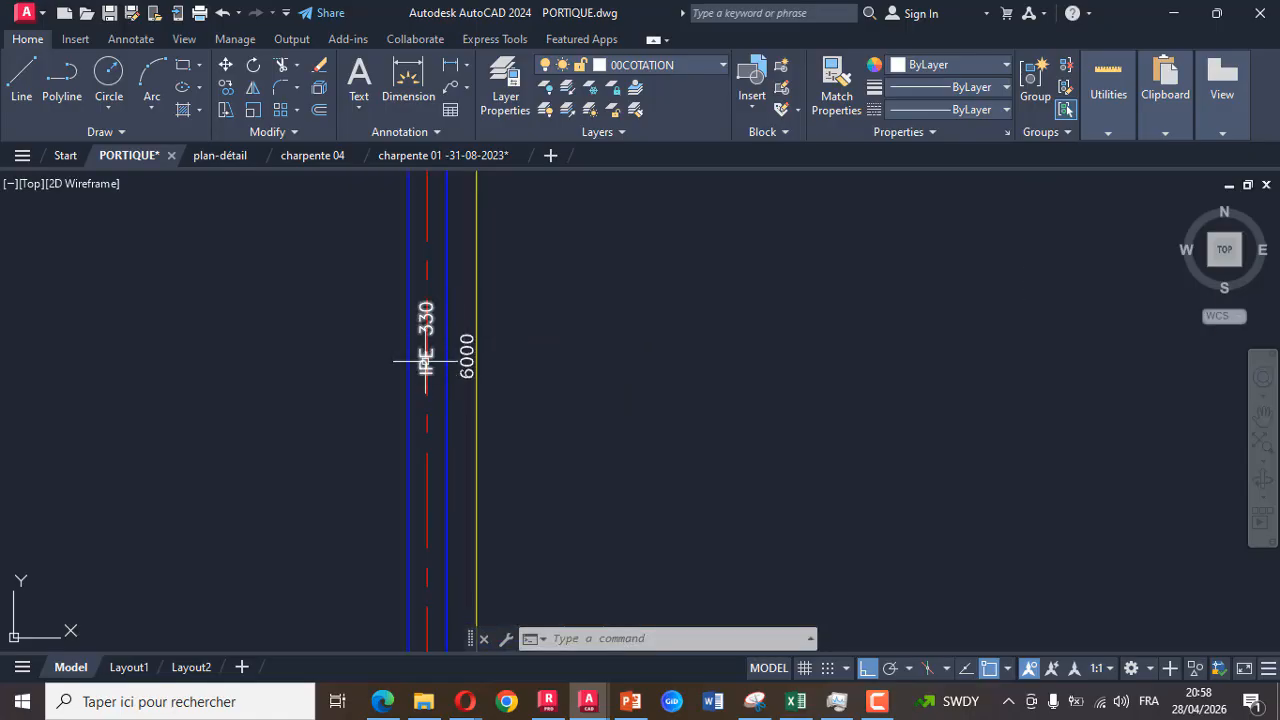
{"action": "scroll", "coordinate": [686, 363], "scroll_direction": "down", "scroll_amount": 8}
{"action": "scroll", "coordinate": [766, 337], "scroll_direction": "up", "scroll_amount": 8}
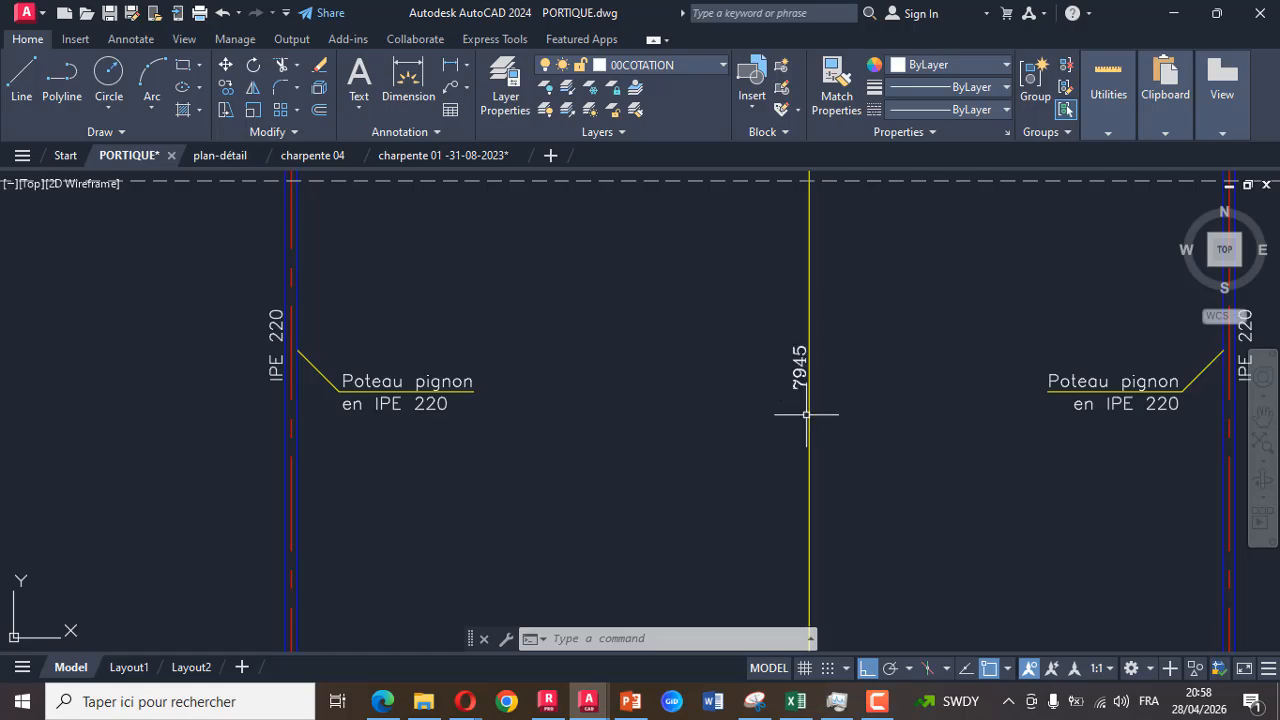
{"action": "scroll", "coordinate": [799, 438], "scroll_direction": "down", "scroll_amount": 8}
{"action": "scroll", "coordinate": [613, 333], "scroll_direction": "up", "scroll_amount": 5}
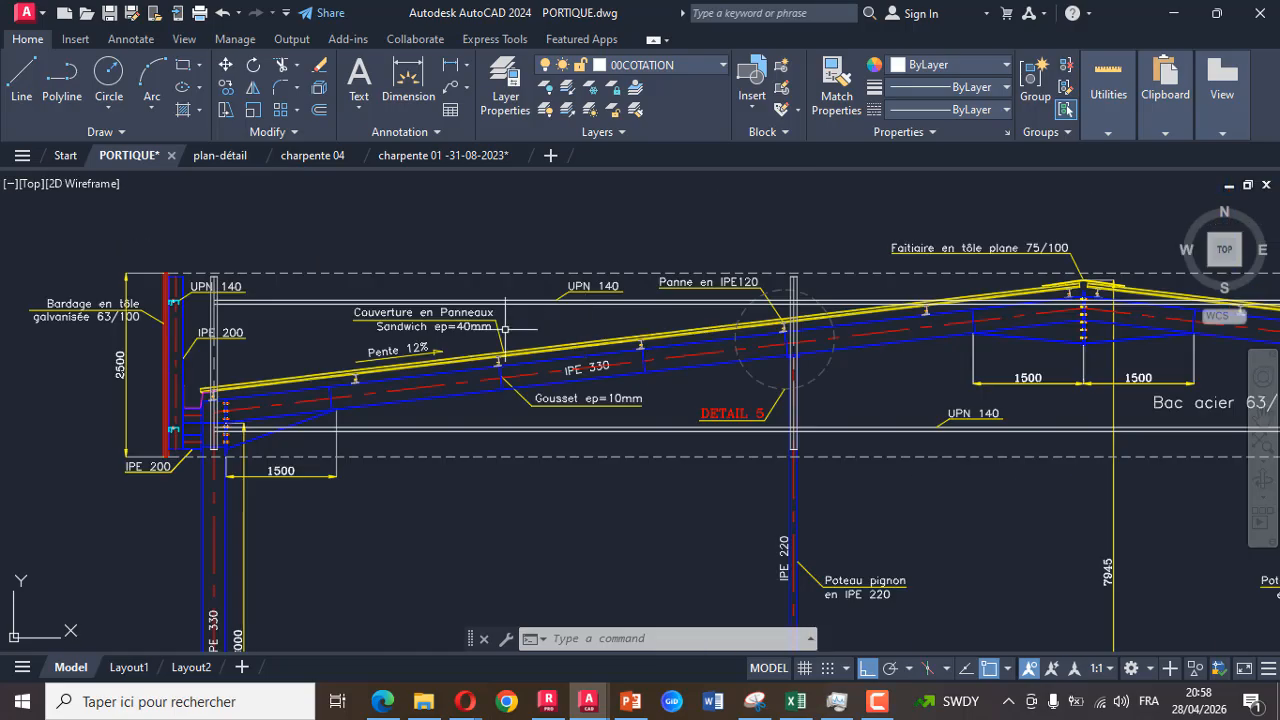
{"action": "scroll", "coordinate": [577, 369], "scroll_direction": "down", "scroll_amount": 3}
{"action": "scroll", "coordinate": [577, 369], "scroll_direction": "up", "scroll_amount": 3}
{"action": "scroll", "coordinate": [543, 366], "scroll_direction": "up", "scroll_amount": 2}
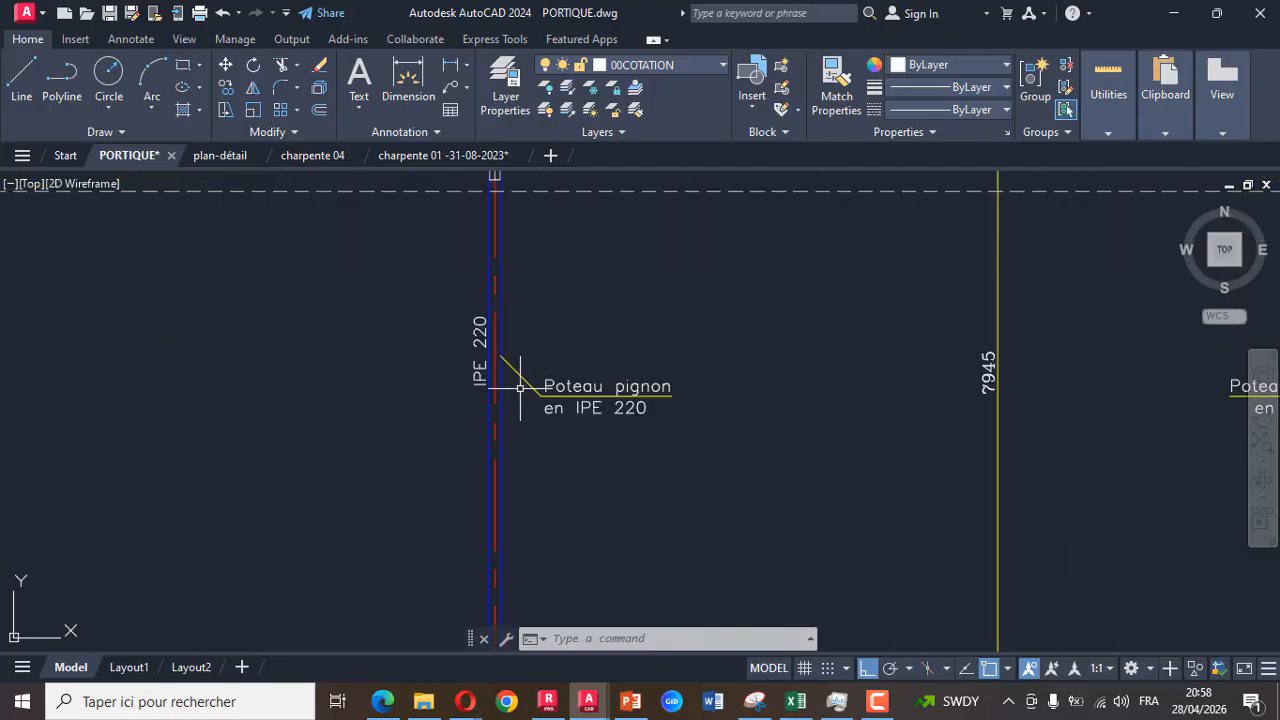
{"action": "scroll", "coordinate": [527, 380], "scroll_direction": "down", "scroll_amount": 3}
{"action": "scroll", "coordinate": [527, 380], "scroll_direction": "down", "scroll_amount": 2}
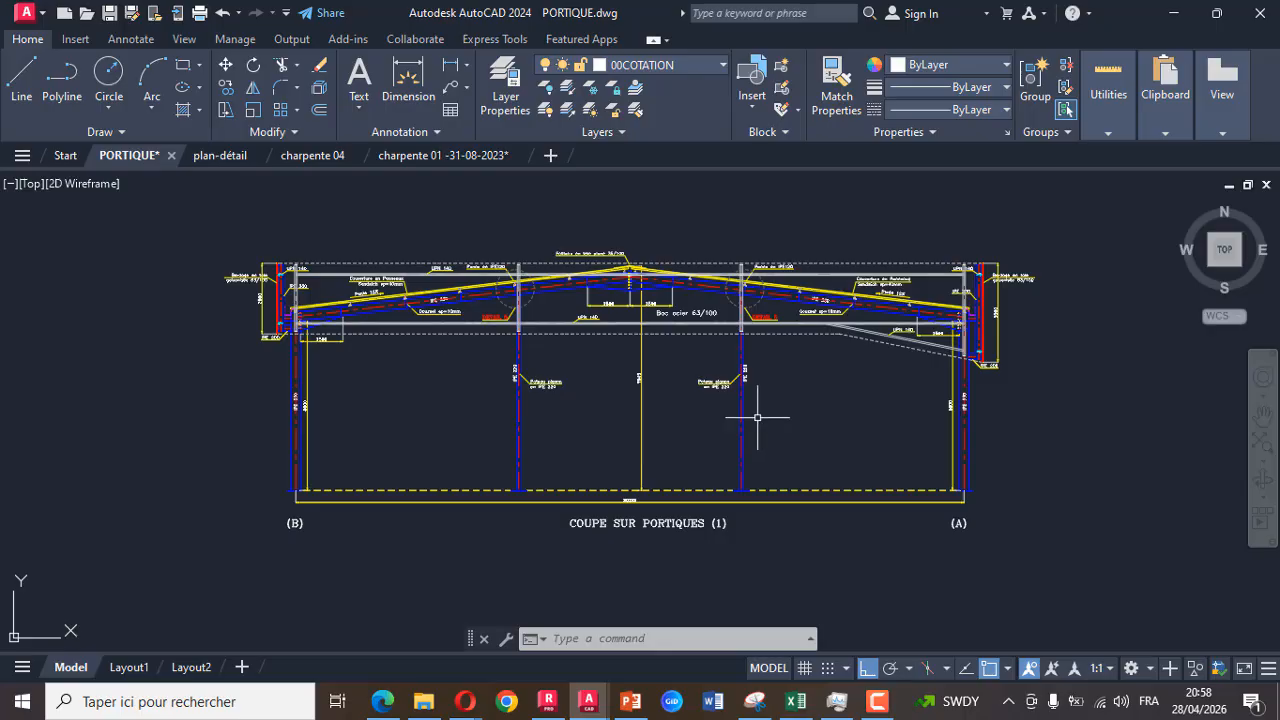
Add a horizontal linear dimension below the section from the base of column B to the base of the adjacent gable post
{"action": "left_click", "coordinate": [450, 64]}
{"action": "scroll", "coordinate": [300, 505], "scroll_direction": "up", "scroll_amount": 5}
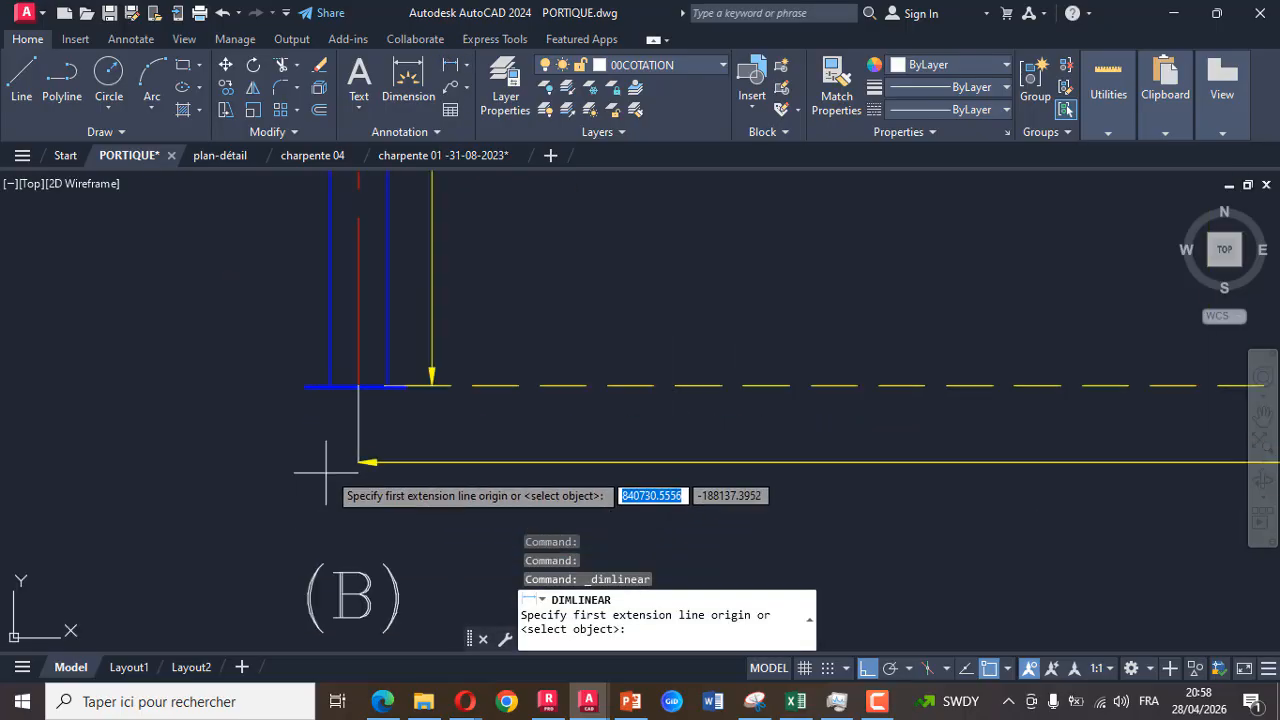
{"action": "left_click", "coordinate": [358, 385]}
{"action": "scroll", "coordinate": [358, 390], "scroll_direction": "down", "scroll_amount": 2}
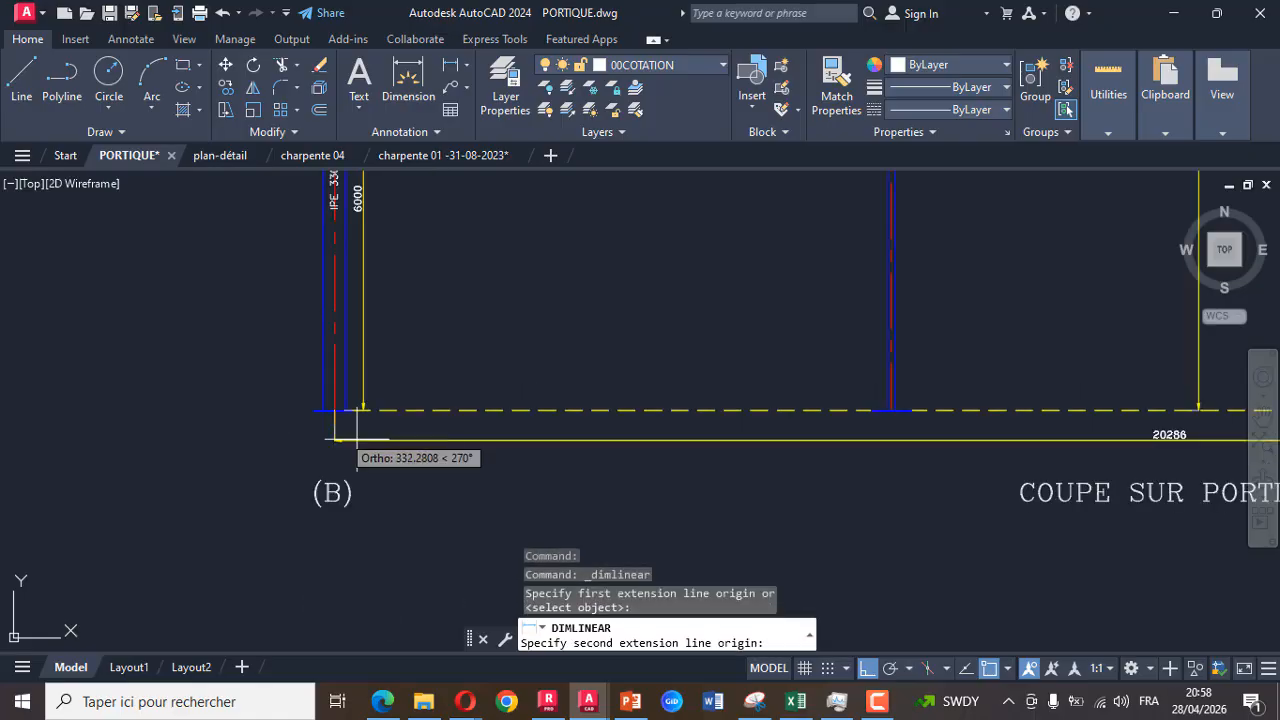
{"action": "left_click", "coordinate": [891, 410]}
{"action": "left_click", "coordinate": [785, 493]}
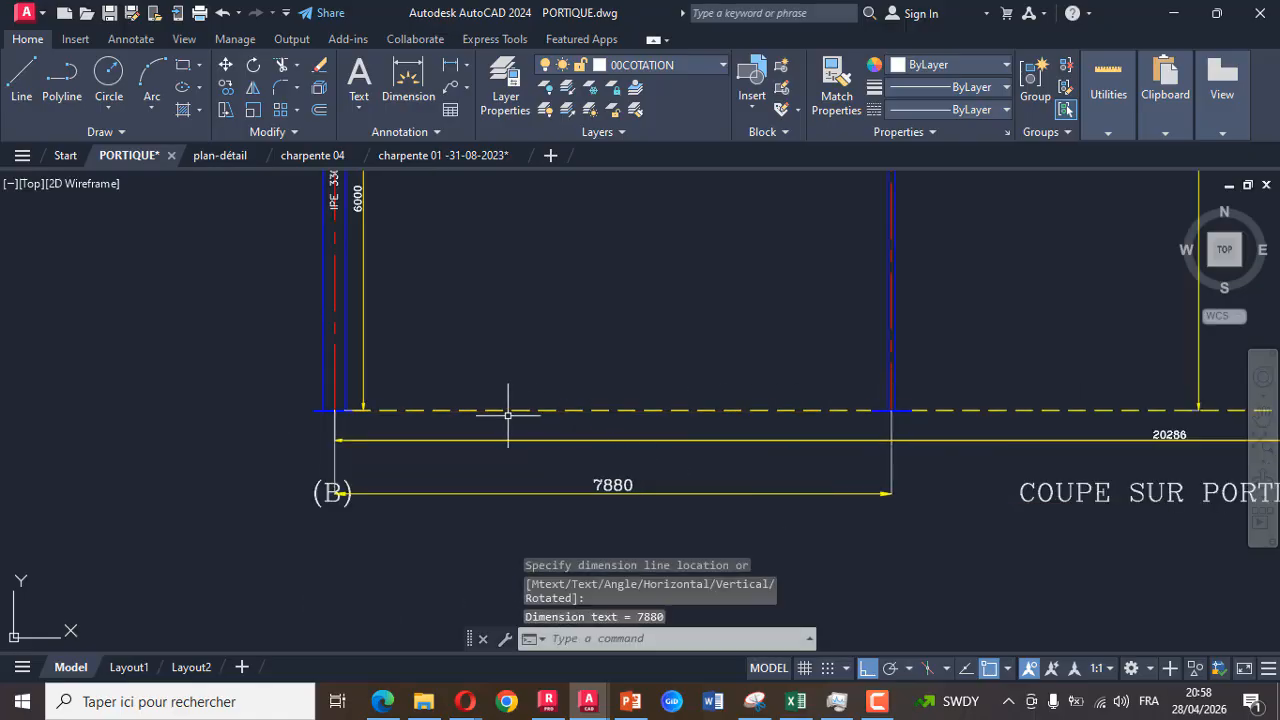
{"action": "scroll", "coordinate": [507, 416], "scroll_direction": "down", "scroll_amount": 4}
{"action": "scroll", "coordinate": [560, 445], "scroll_direction": "up", "scroll_amount": 4}
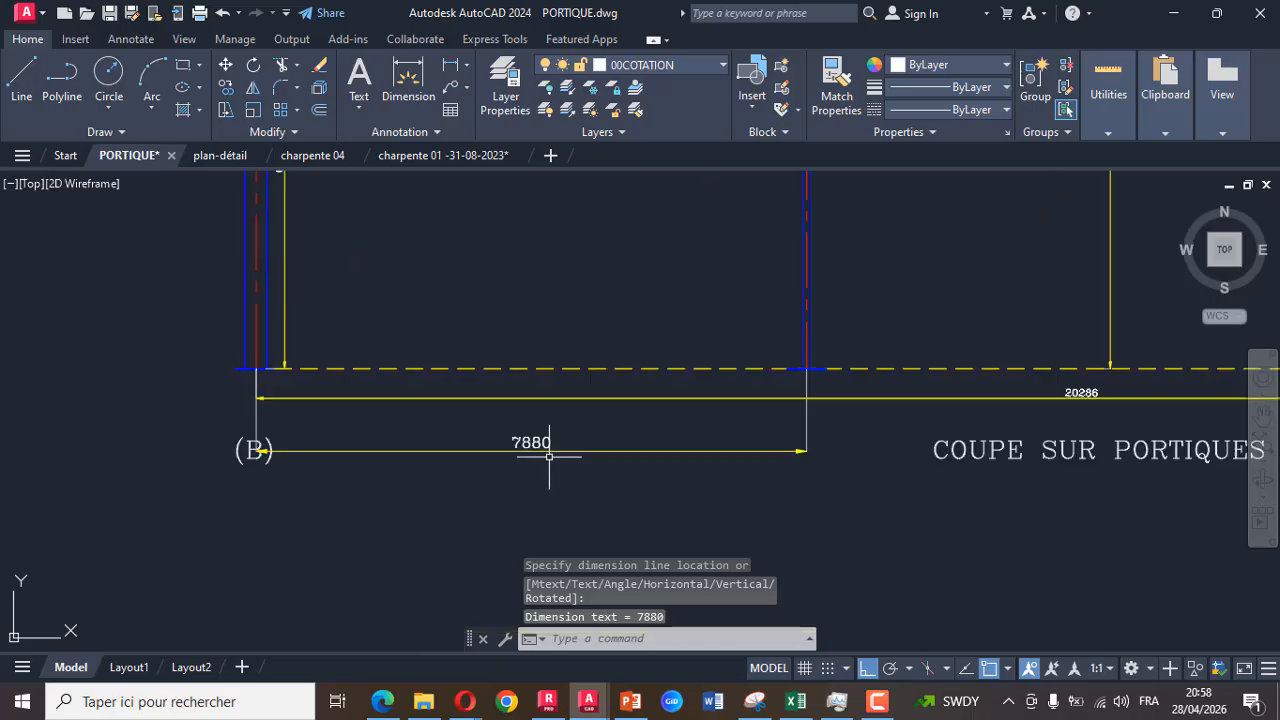
{"action": "scroll", "coordinate": [540, 440], "scroll_direction": "down", "scroll_amount": 2}
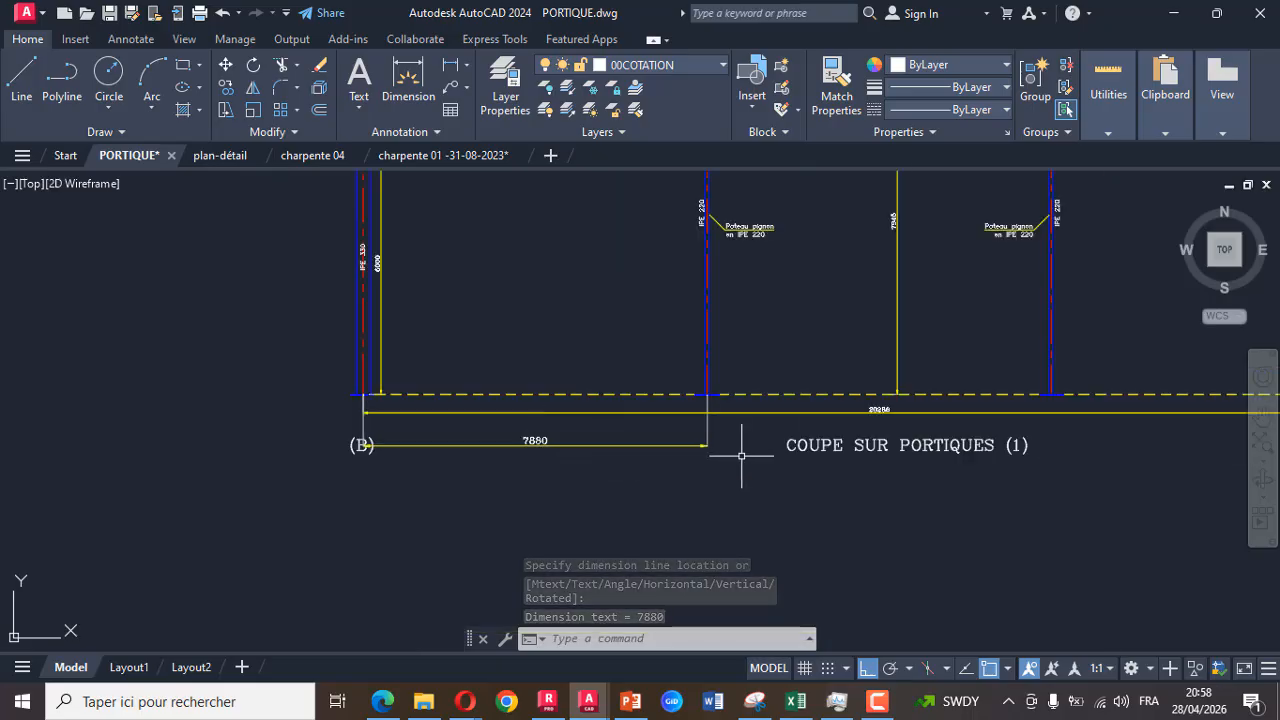
Try to copy the bay dimension horizontally with a displacement of 7.88
{"action": "left_click", "coordinate": [703, 434]}
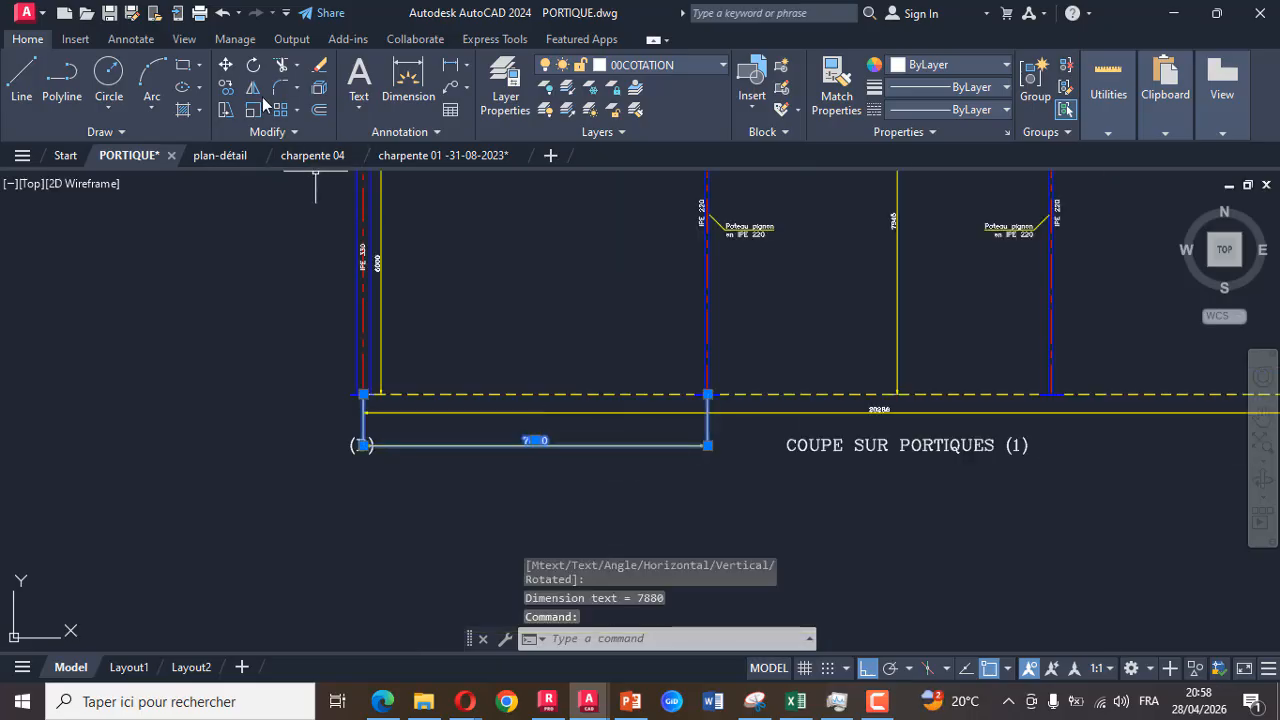
{"action": "left_click", "coordinate": [229, 89]}
{"action": "left_click", "coordinate": [68, 333]}
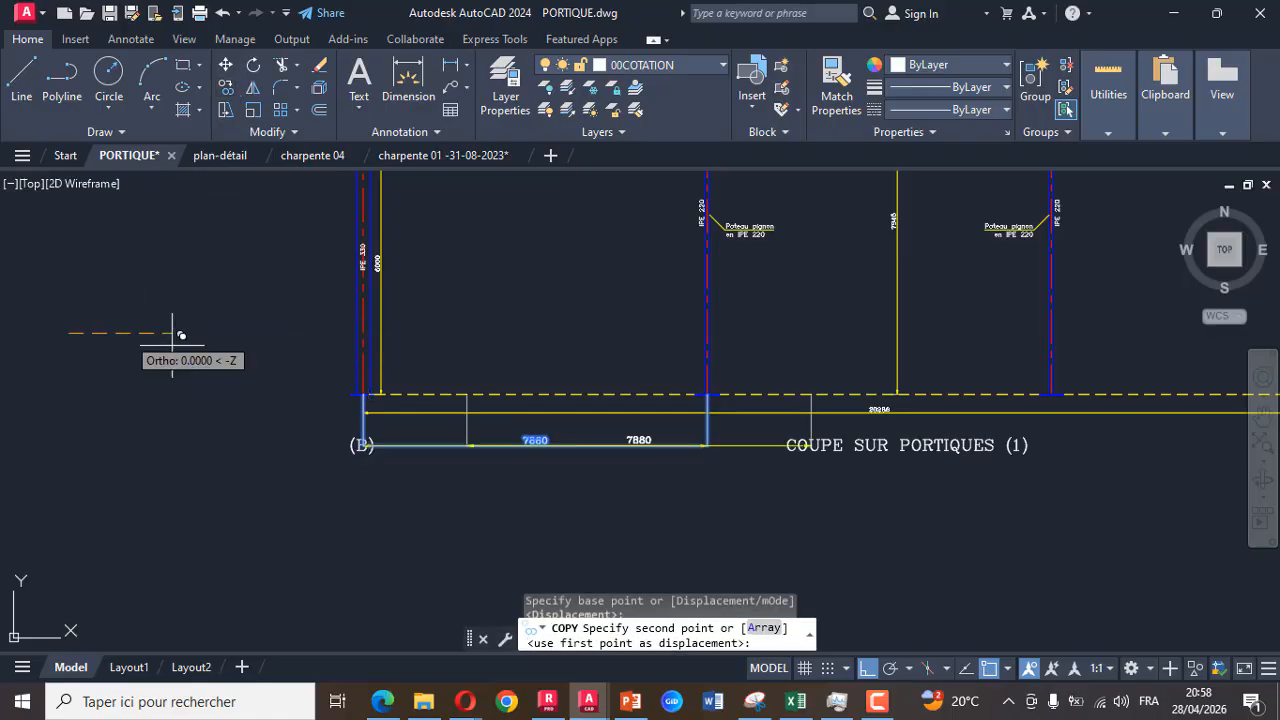
{"action": "type", "text": "7.88"}
{"action": "key", "text": "Return"}
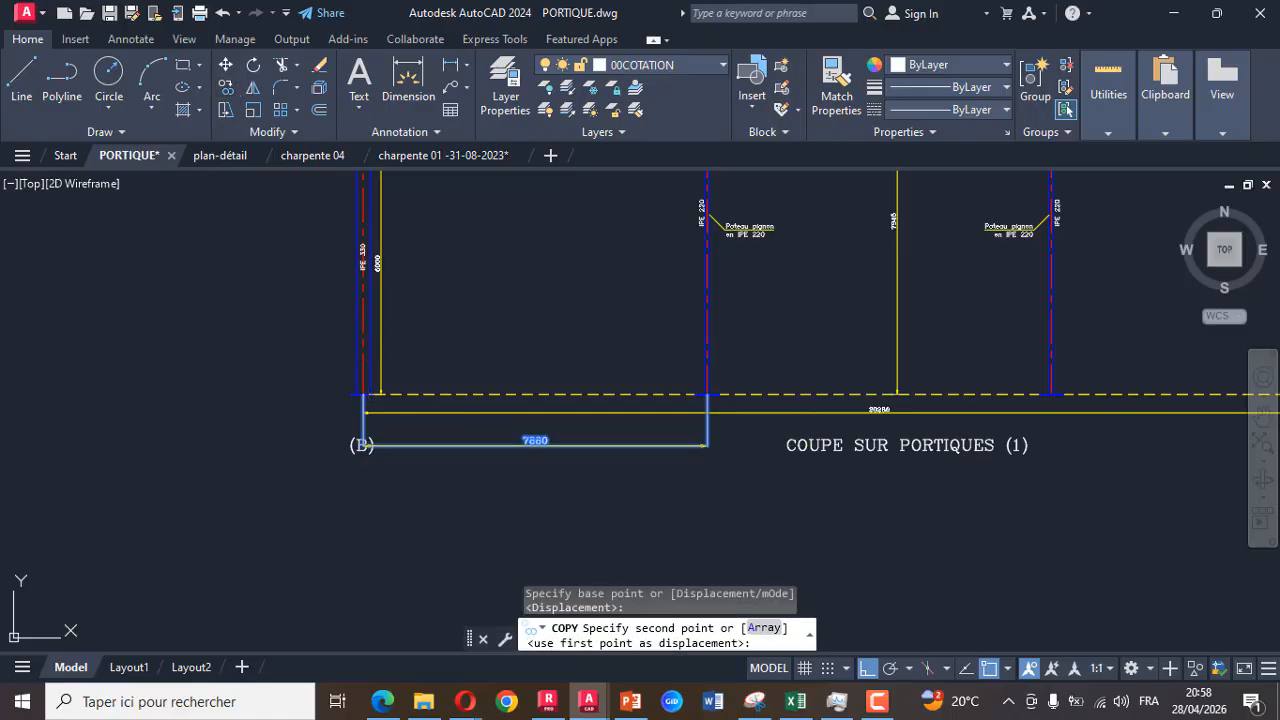
{"action": "key", "text": "Escape"}
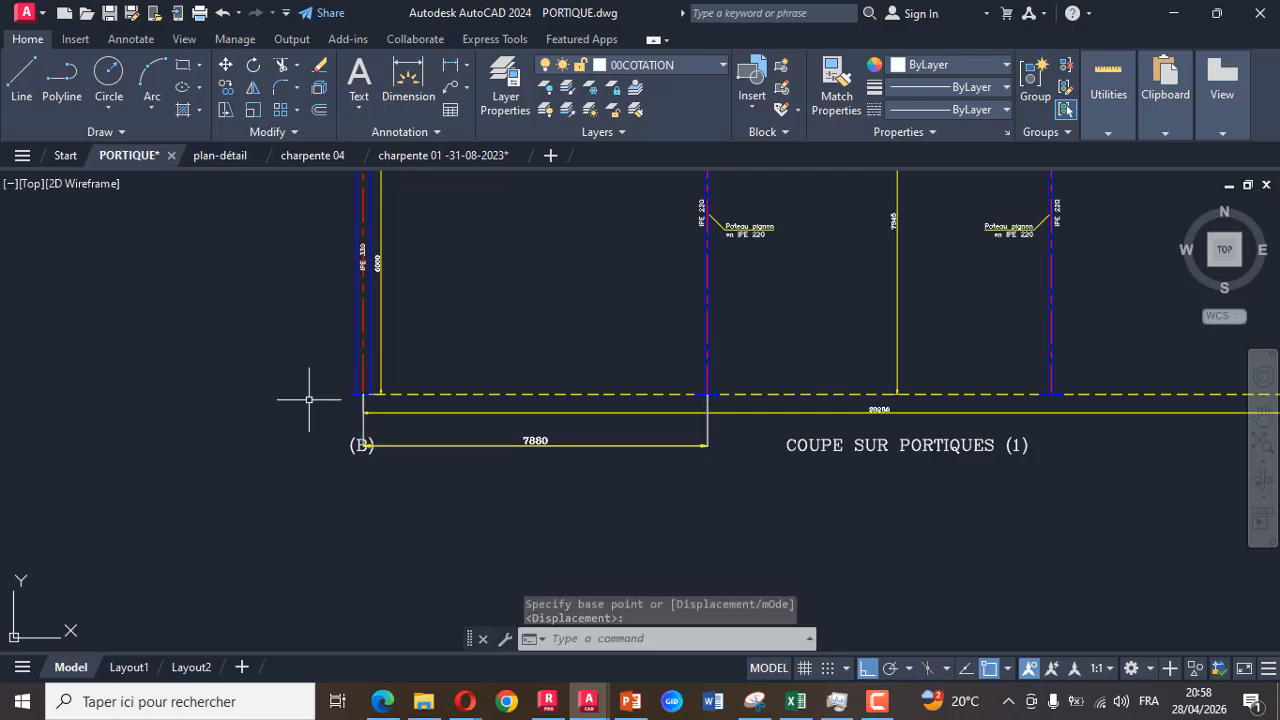
Erase the overlapping duplicate of the first bay dimension and clear any remaining selection
{"action": "scroll", "coordinate": [702, 448], "scroll_direction": "up", "scroll_amount": 4}
{"action": "scroll", "coordinate": [702, 448], "scroll_direction": "up", "scroll_amount": 5}
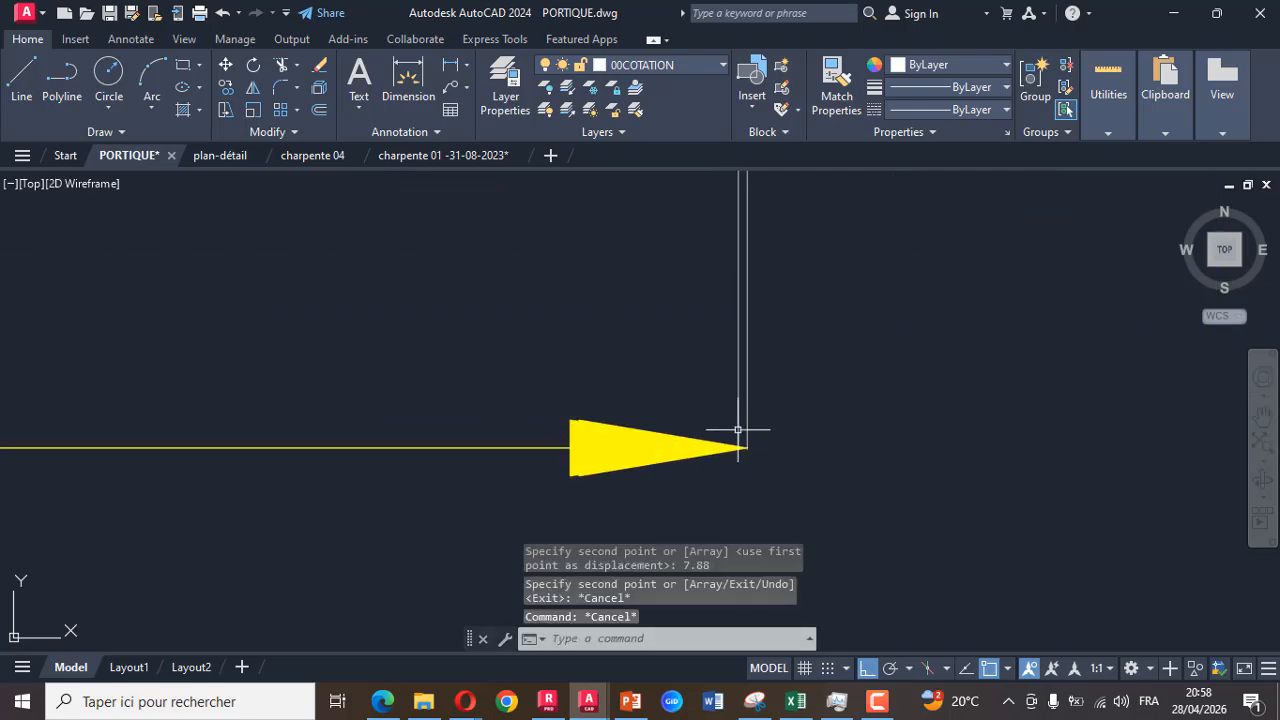
{"action": "key", "text": "Delete"}
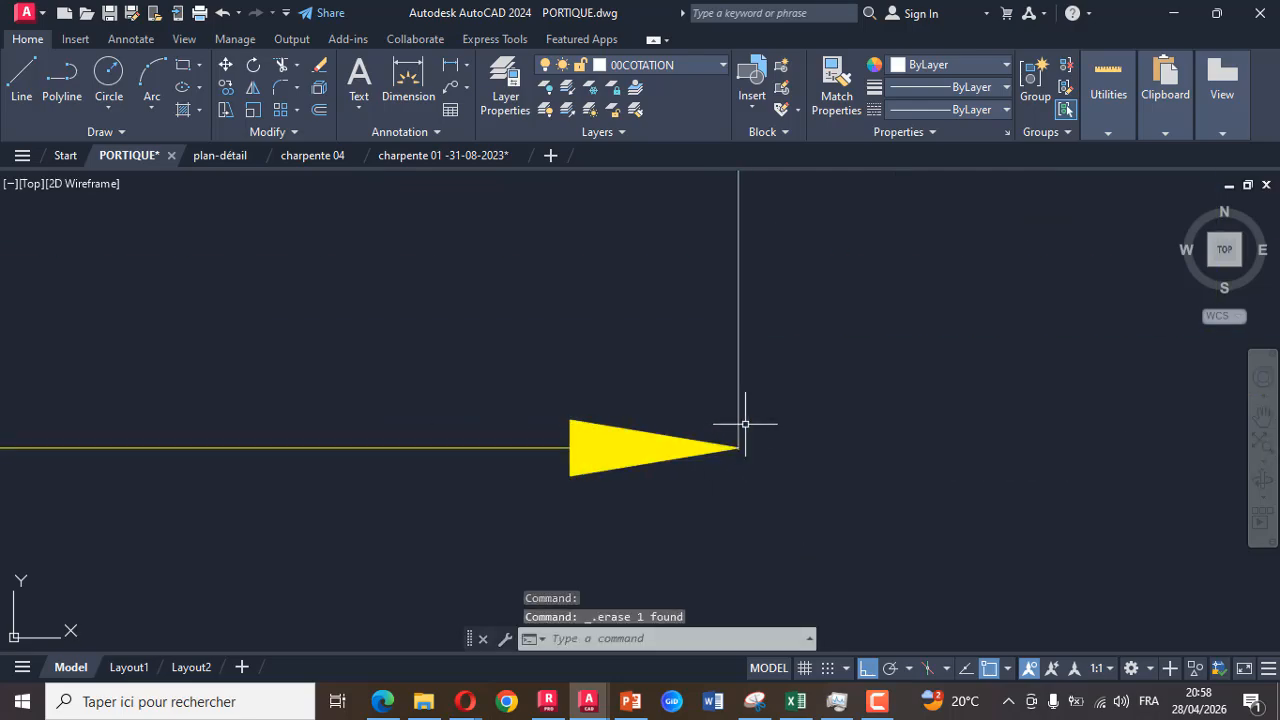
{"action": "left_click", "coordinate": [636, 411]}
{"action": "left_click", "coordinate": [592, 467]}
{"action": "key", "text": "Escape"}
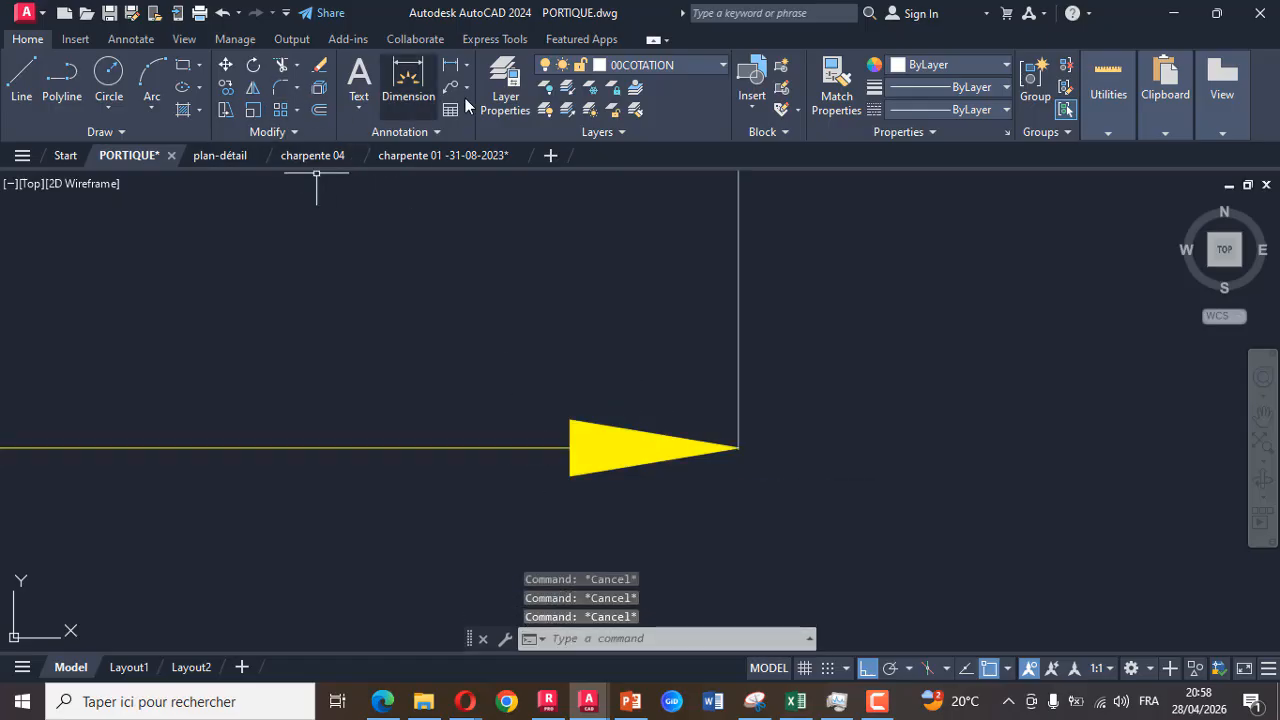
Add a horizontal linear dimension between the bases of the two gable posts, placed below the section title
{"action": "left_click", "coordinate": [408, 80]}
{"action": "scroll", "coordinate": [480, 322], "scroll_direction": "down", "scroll_amount": 4}
{"action": "scroll", "coordinate": [543, 320], "scroll_direction": "down", "scroll_amount": 3}
{"action": "scroll", "coordinate": [523, 320], "scroll_direction": "up", "scroll_amount": 6}
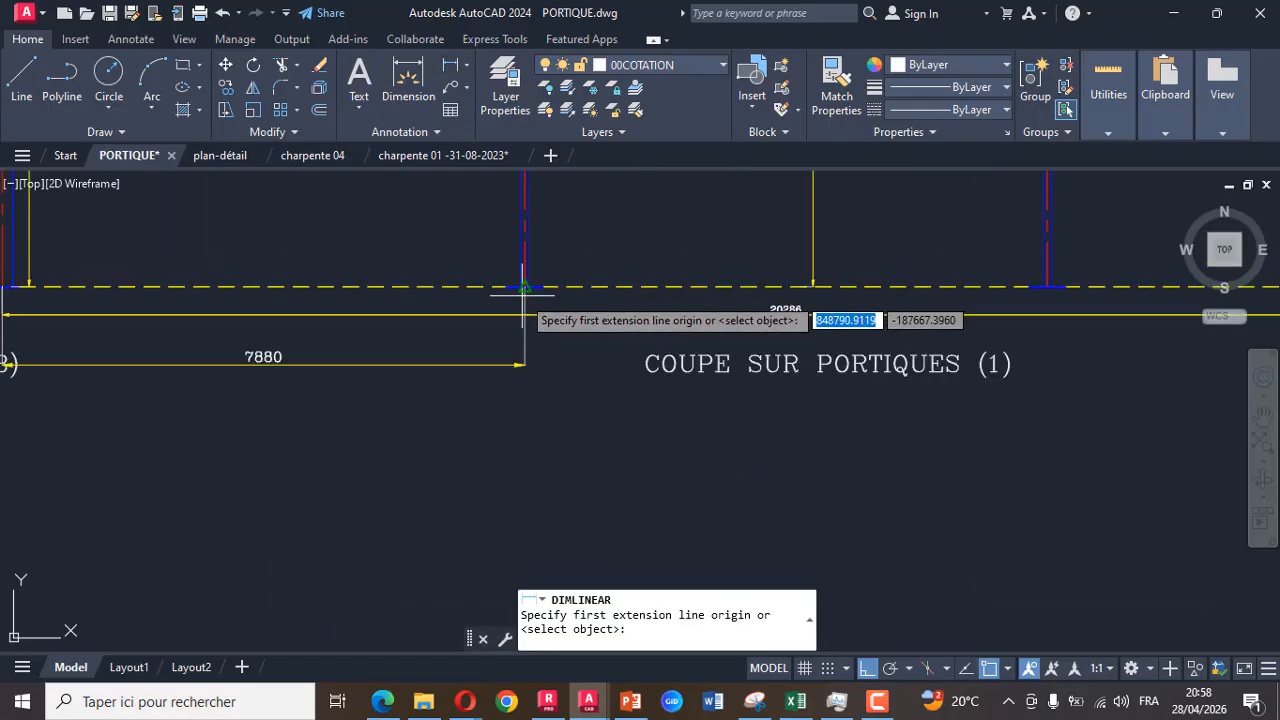
{"action": "left_click", "coordinate": [513, 297]}
{"action": "scroll", "coordinate": [609, 314], "scroll_direction": "down", "scroll_amount": 3}
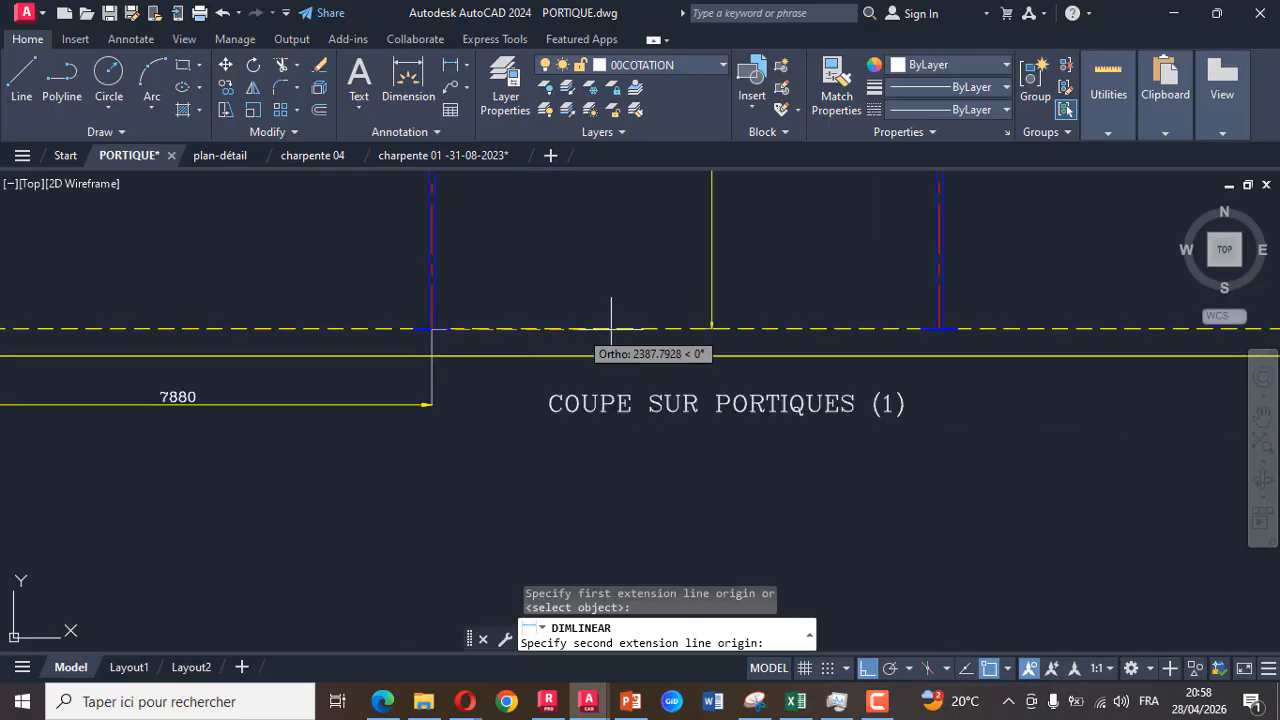
{"action": "scroll", "coordinate": [940, 360], "scroll_direction": "up", "scroll_amount": 5}
{"action": "left_click", "coordinate": [866, 232]}
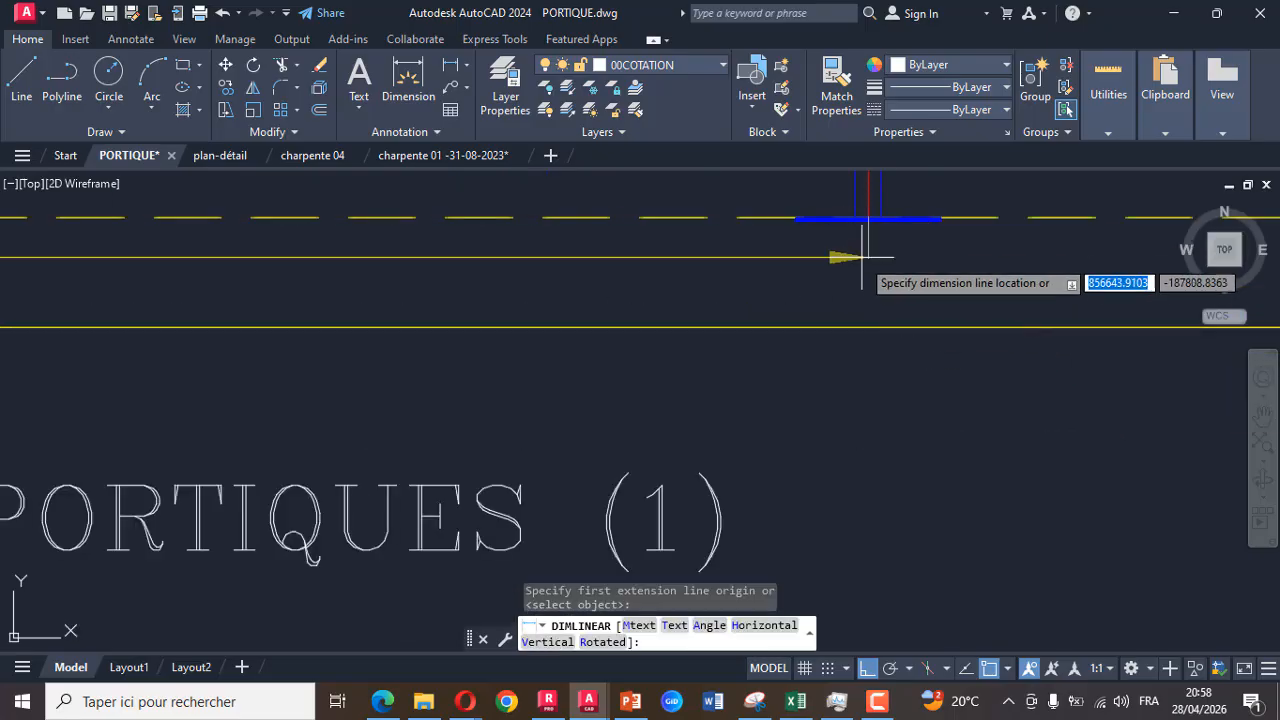
{"action": "scroll", "coordinate": [843, 257], "scroll_direction": "down", "scroll_amount": 3}
{"action": "scroll", "coordinate": [766, 371], "scroll_direction": "up", "scroll_amount": 4}
{"action": "left_click", "coordinate": [707, 375]}
{"action": "scroll", "coordinate": [707, 375], "scroll_direction": "down", "scroll_amount": 3}
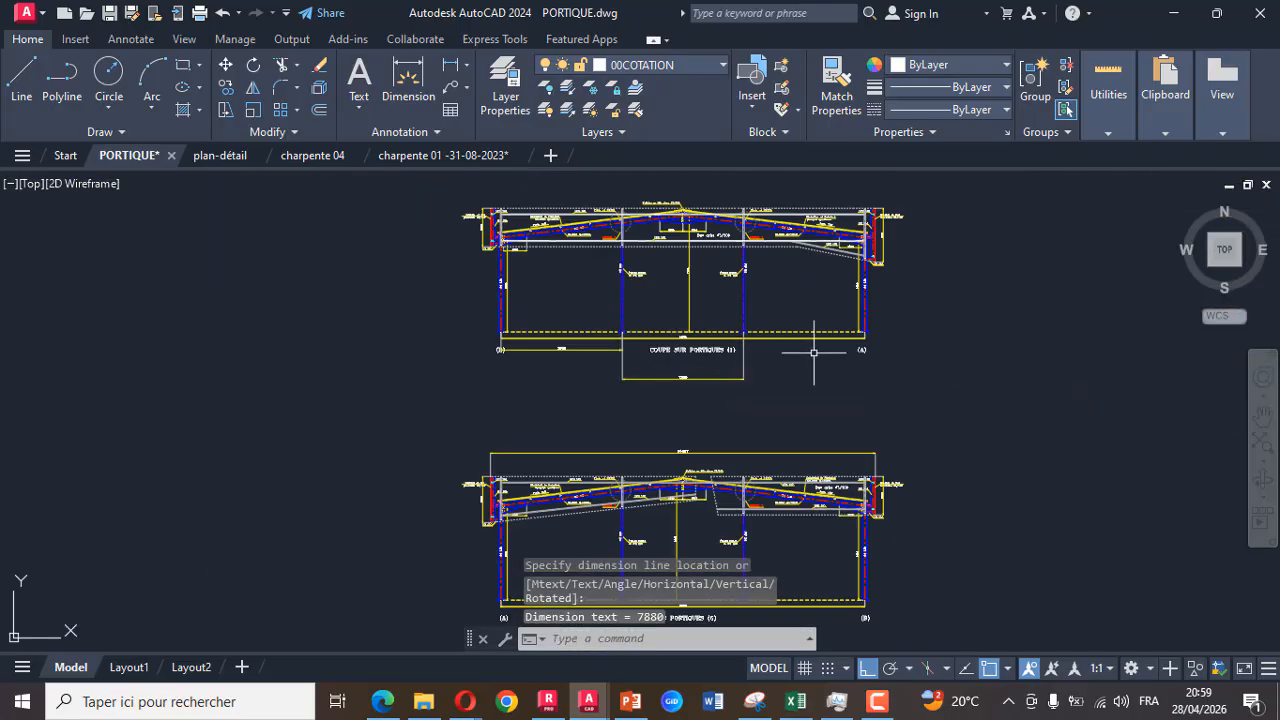
Add a horizontal linear dimension below the section from the base of the gable post nearest column A to the base of column A
{"action": "scroll", "coordinate": [790, 340], "scroll_direction": "up", "scroll_amount": 5}
{"action": "key", "text": "Return"}
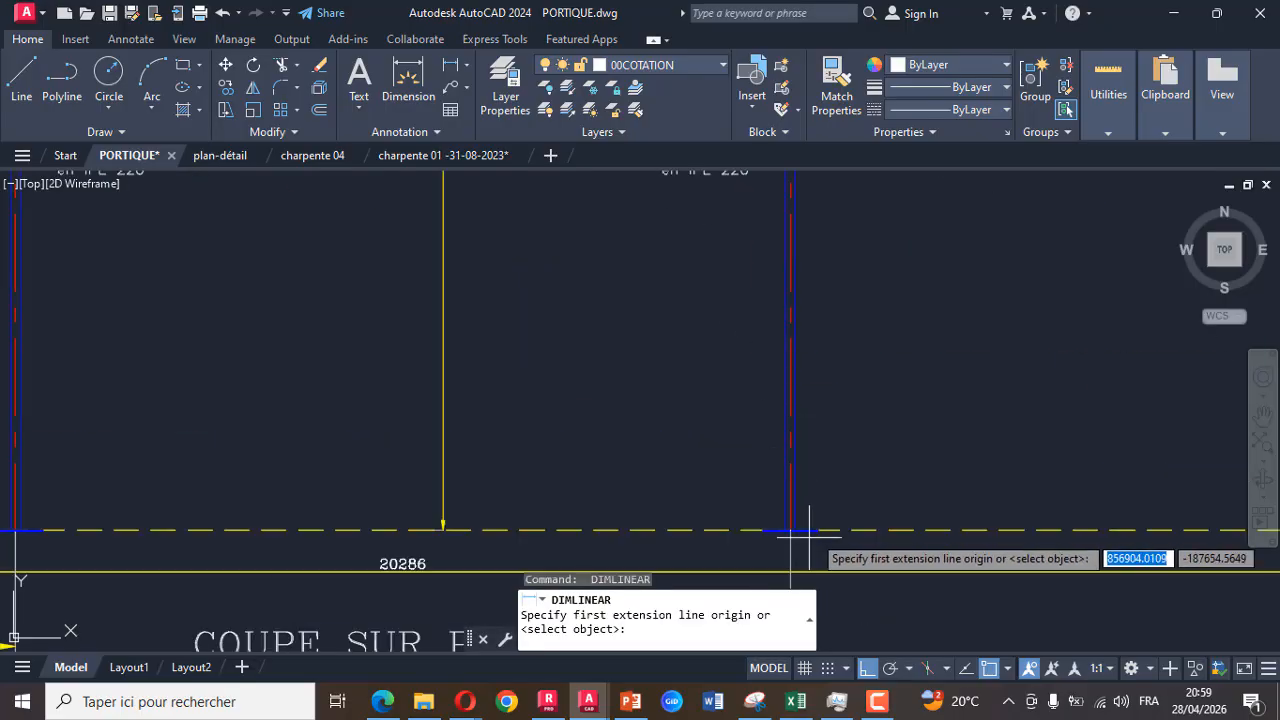
{"action": "scroll", "coordinate": [780, 520], "scroll_direction": "up", "scroll_amount": 2}
{"action": "left_click", "coordinate": [640, 410]}
{"action": "scroll", "coordinate": [520, 420], "scroll_direction": "down", "scroll_amount": 5}
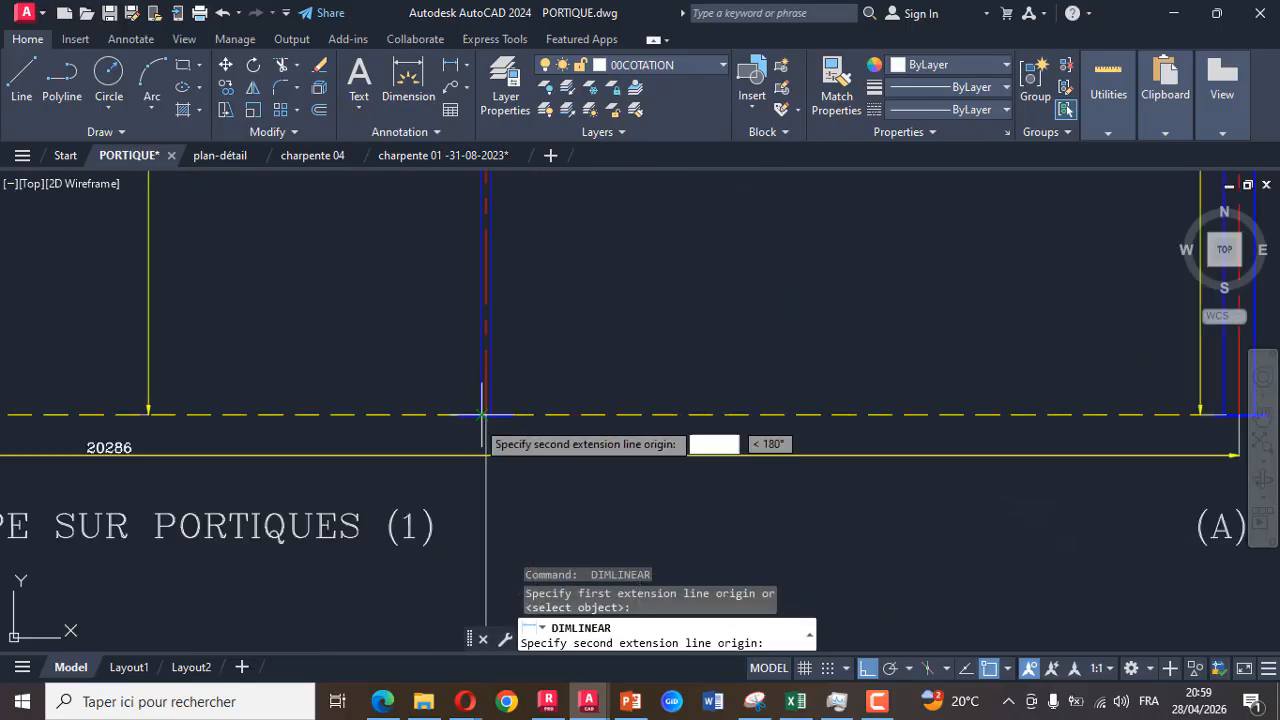
{"action": "scroll", "coordinate": [430, 370], "scroll_direction": "up", "scroll_amount": 4}
{"action": "left_click", "coordinate": [456, 348]}
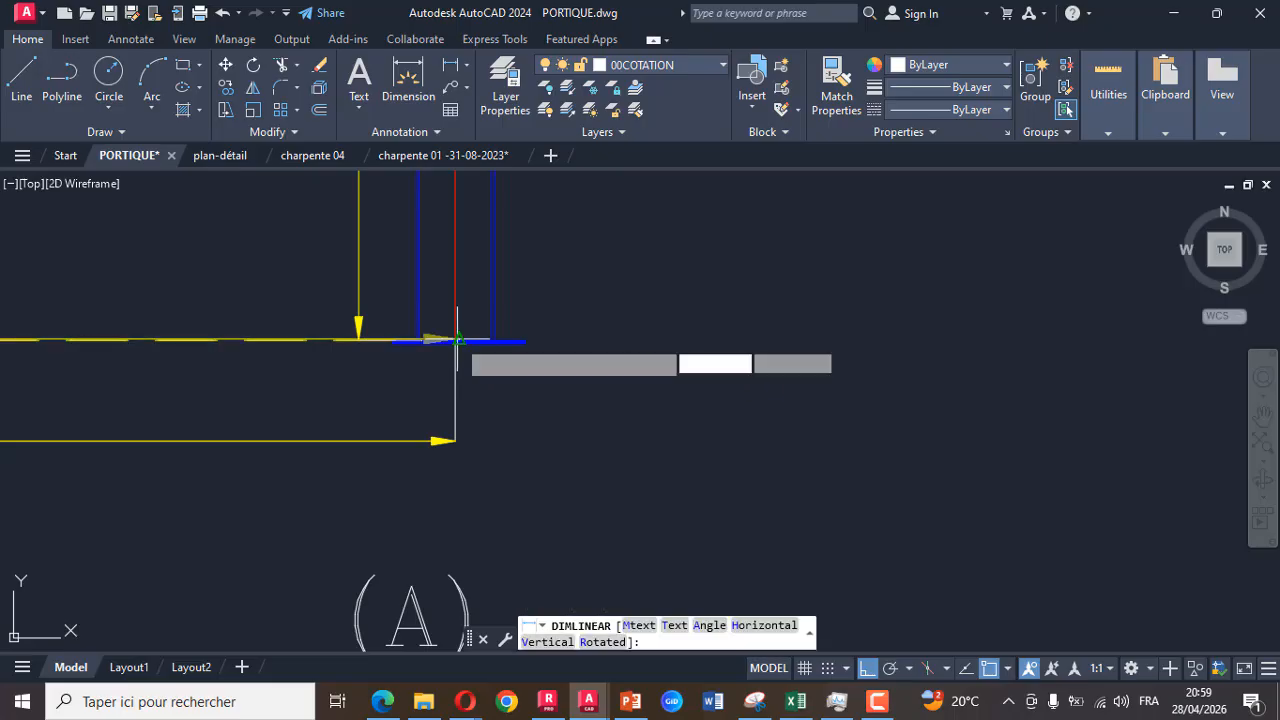
{"action": "scroll", "coordinate": [505, 312], "scroll_direction": "down", "scroll_amount": 4}
{"action": "left_click", "coordinate": [452, 425]}
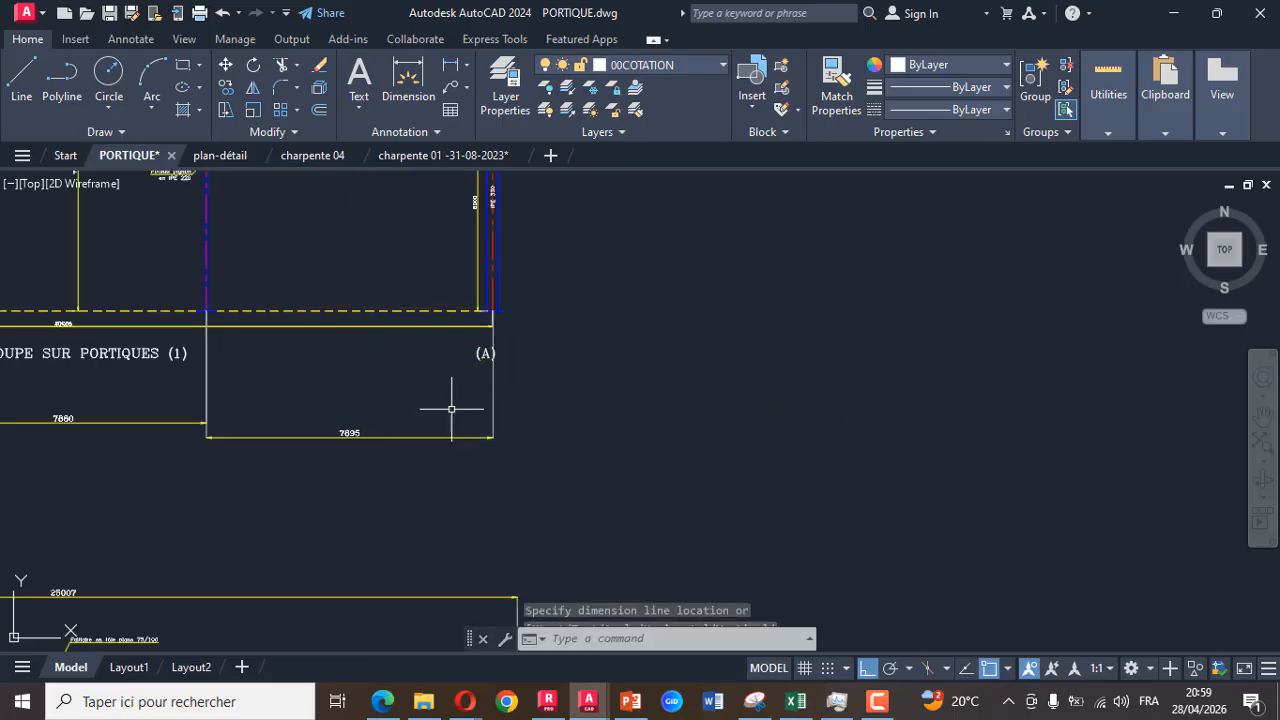
Move the origin of the last bay dimension's extension line at column A onto the column's axis and clear the selection
{"action": "scroll", "coordinate": [505, 309], "scroll_direction": "up", "scroll_amount": 5}
{"action": "scroll", "coordinate": [505, 310], "scroll_direction": "up", "scroll_amount": 4}
{"action": "left_click", "coordinate": [606, 268]}
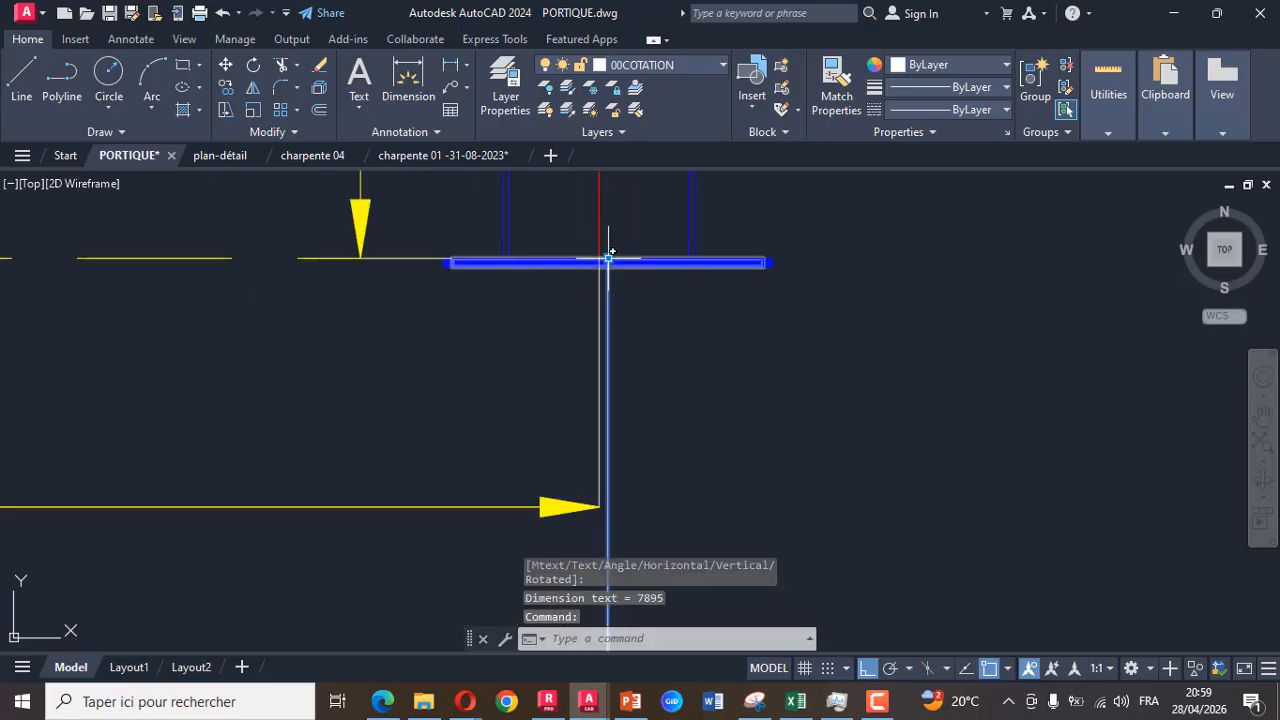
{"action": "left_click", "coordinate": [607, 259]}
{"action": "left_click", "coordinate": [592, 260]}
{"action": "key", "text": "Escape"}
{"action": "scroll", "coordinate": [638, 298], "scroll_direction": "down", "scroll_amount": 14}
{"action": "scroll", "coordinate": [538, 384], "scroll_direction": "up", "scroll_amount": 4}
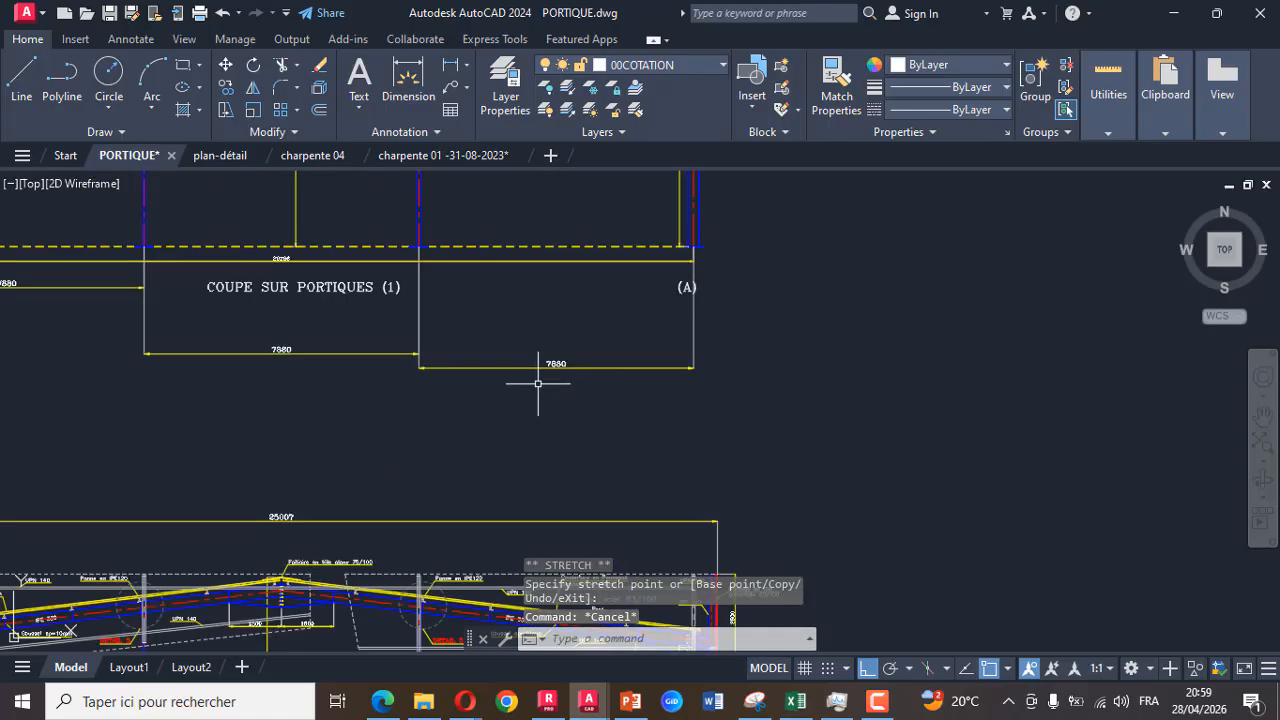
{"action": "scroll", "coordinate": [467, 389], "scroll_direction": "down", "scroll_amount": 3}
{"action": "scroll", "coordinate": [349, 245], "scroll_direction": "up", "scroll_amount": 2}
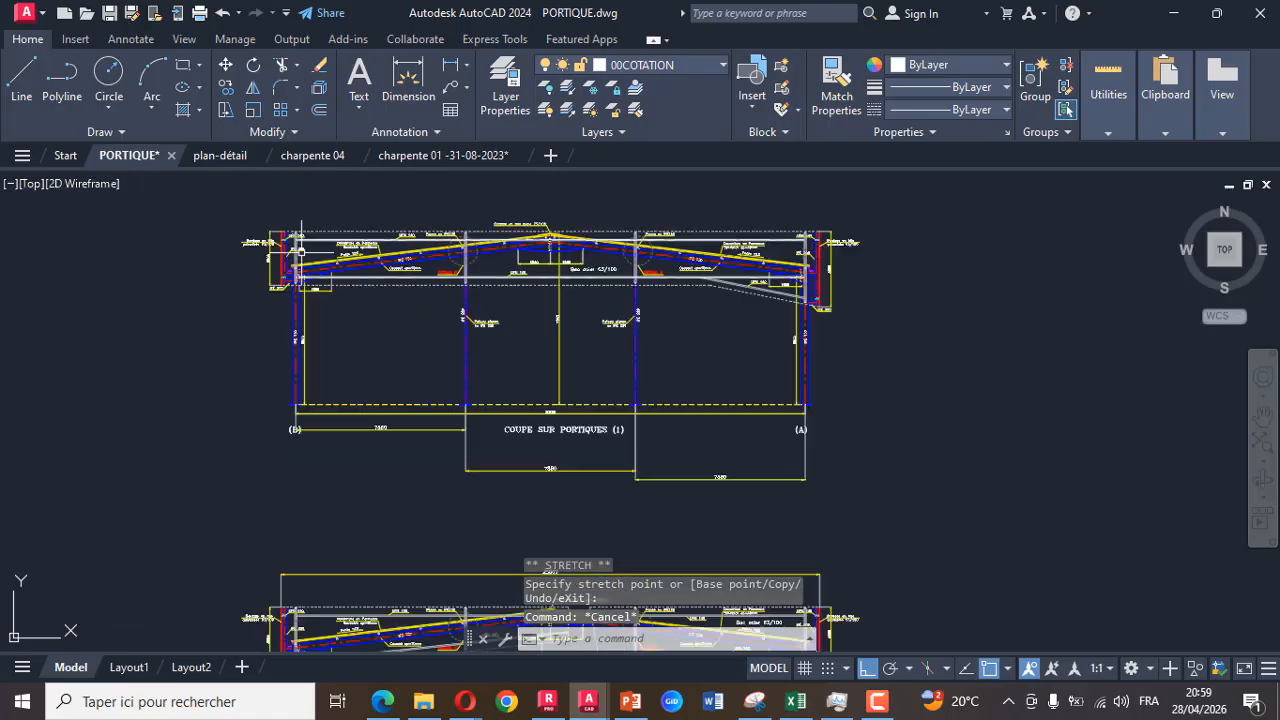
{"action": "scroll", "coordinate": [431, 296], "scroll_direction": "down", "scroll_amount": 2}
Switch to Robot Structural Analysis, change the structure type to building design and dismiss the save dialog
{"action": "left_click", "coordinate": [548, 701]}
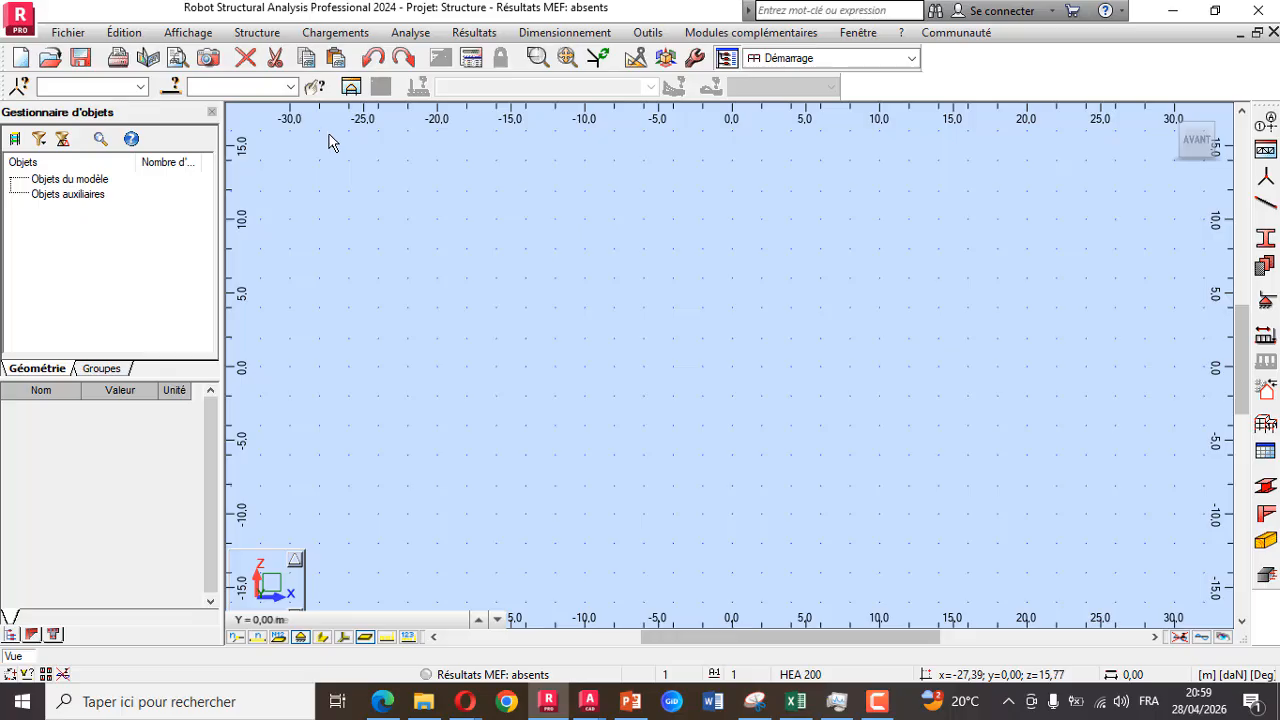
{"action": "left_click", "coordinate": [258, 32]}
{"action": "left_click", "coordinate": [285, 54]}
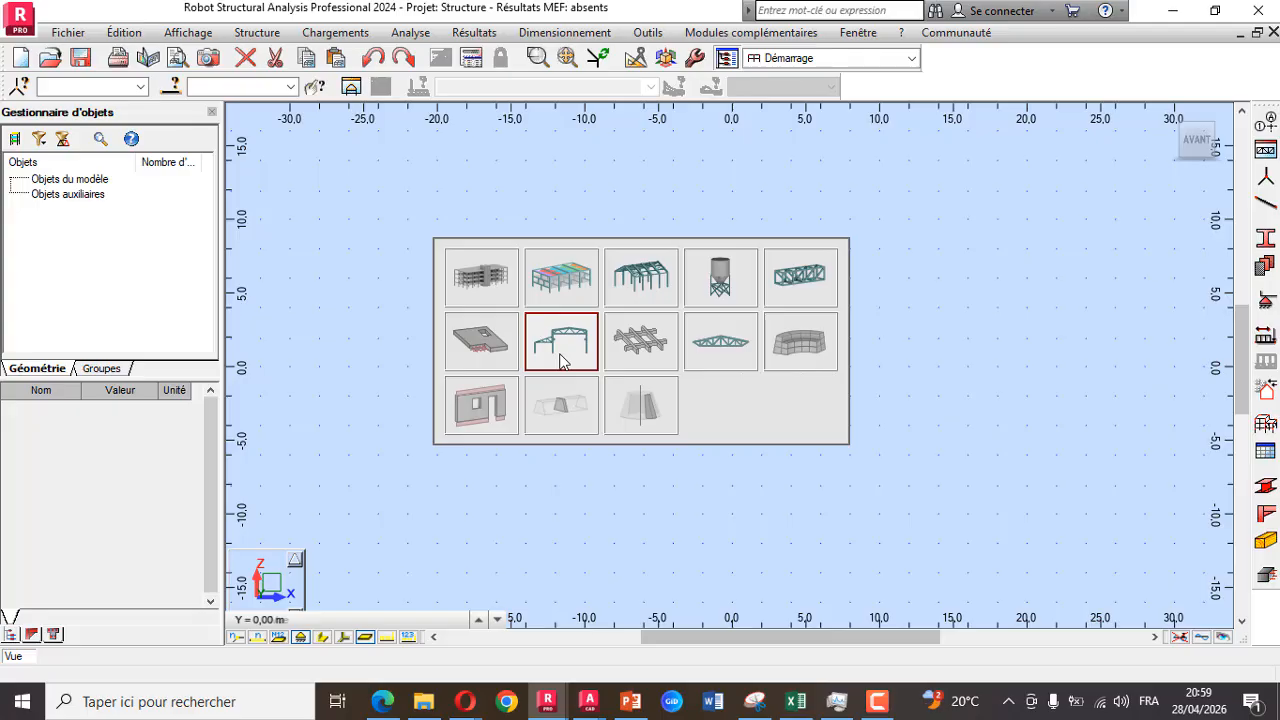
{"action": "left_click", "coordinate": [481, 285]}
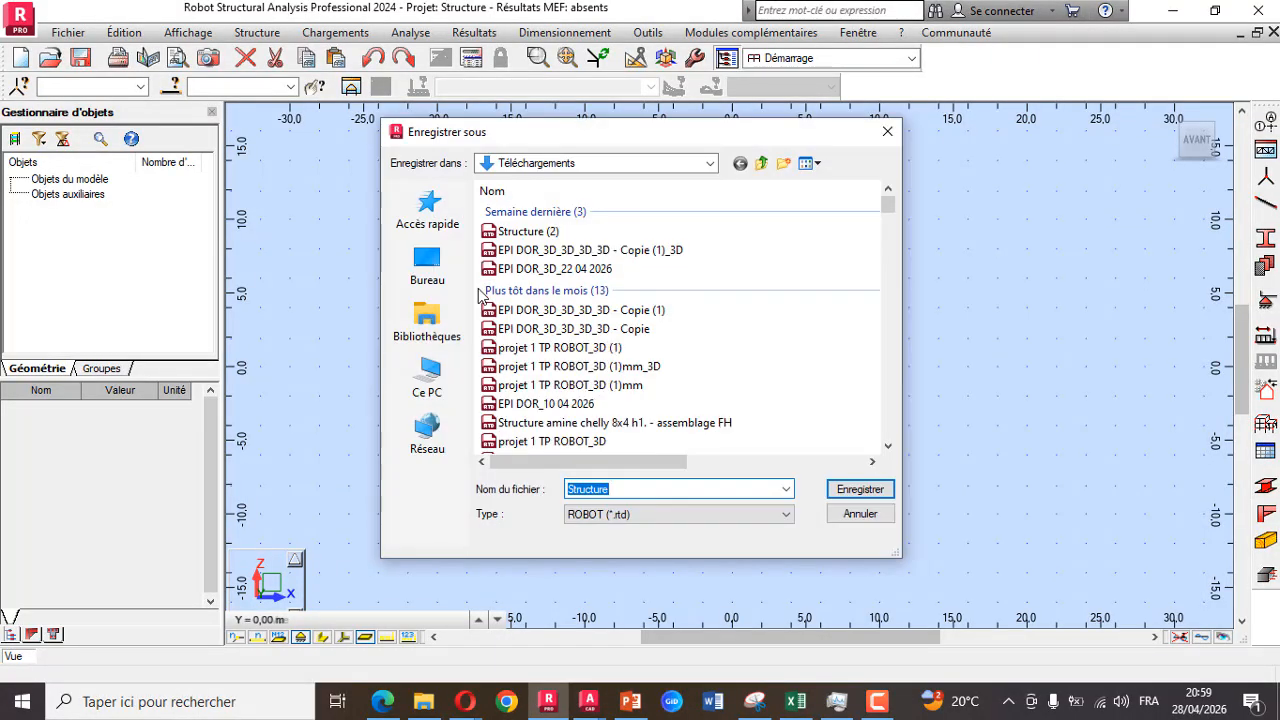
{"action": "left_click", "coordinate": [887, 132]}
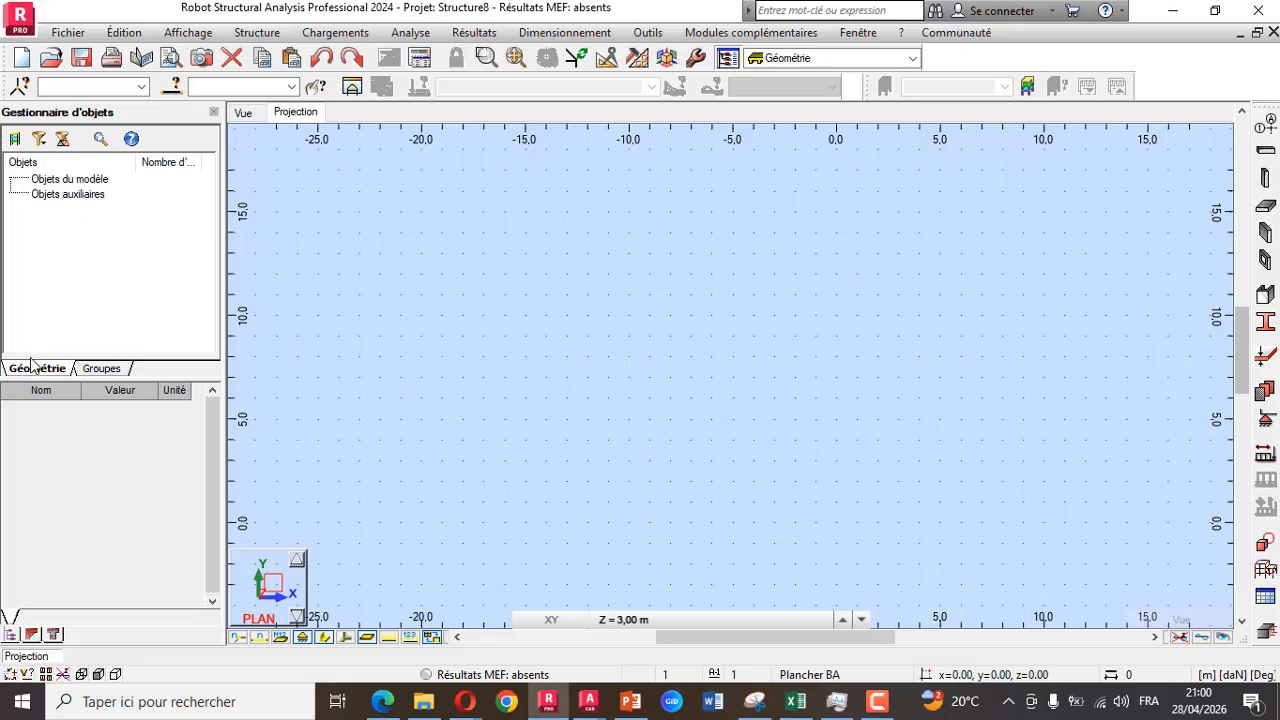
Change the structure type to plane frame design and open the construction lines definition
{"action": "left_click", "coordinate": [262, 32]}
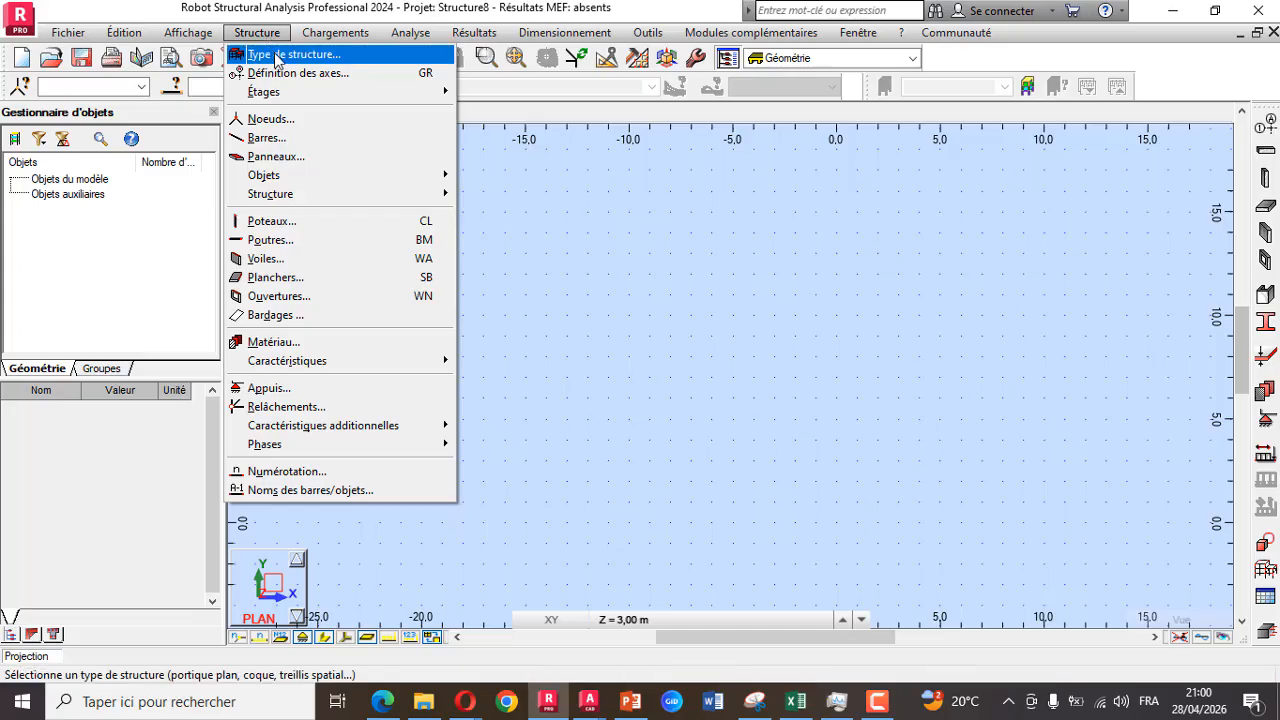
{"action": "left_click", "coordinate": [276, 56]}
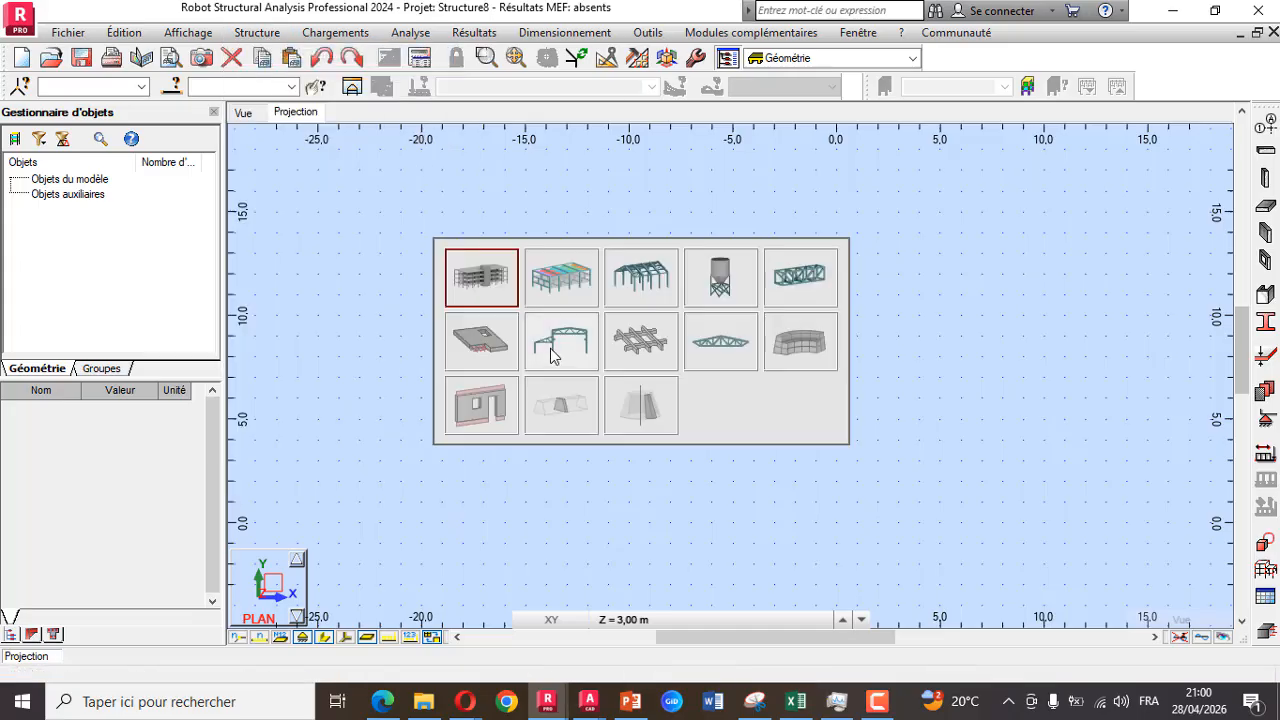
{"action": "left_click", "coordinate": [582, 425]}
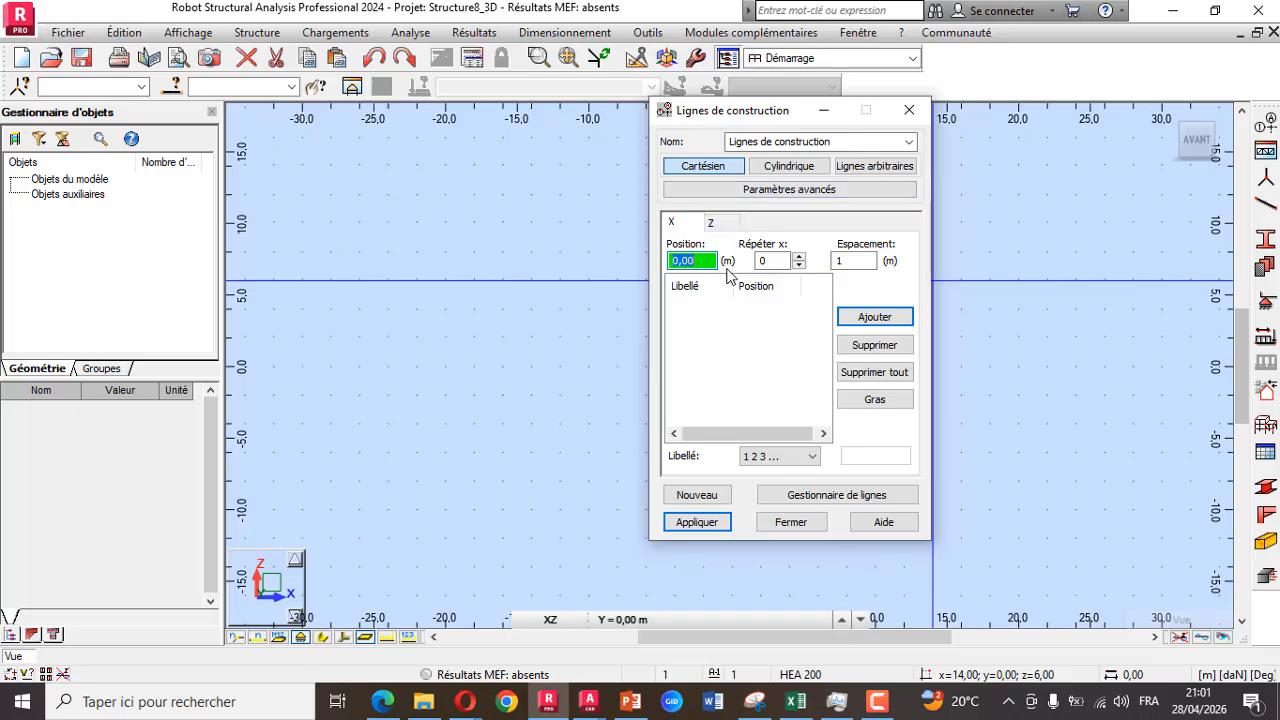
Switch to the PORTIQUE drawing in AutoCAD and examine the bay dimensions below the section through portal frame 1
{"action": "left_click", "coordinate": [631, 701]}
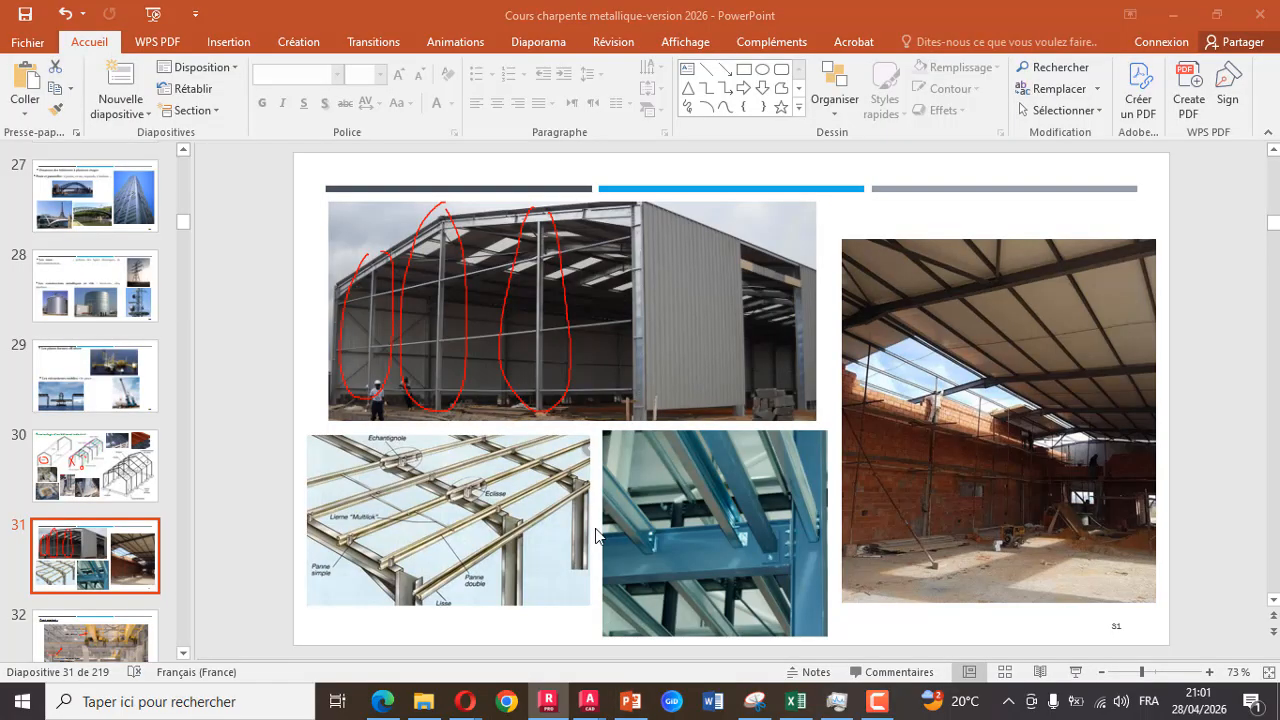
{"action": "left_click", "coordinate": [595, 702]}
{"action": "left_click", "coordinate": [520, 630]}
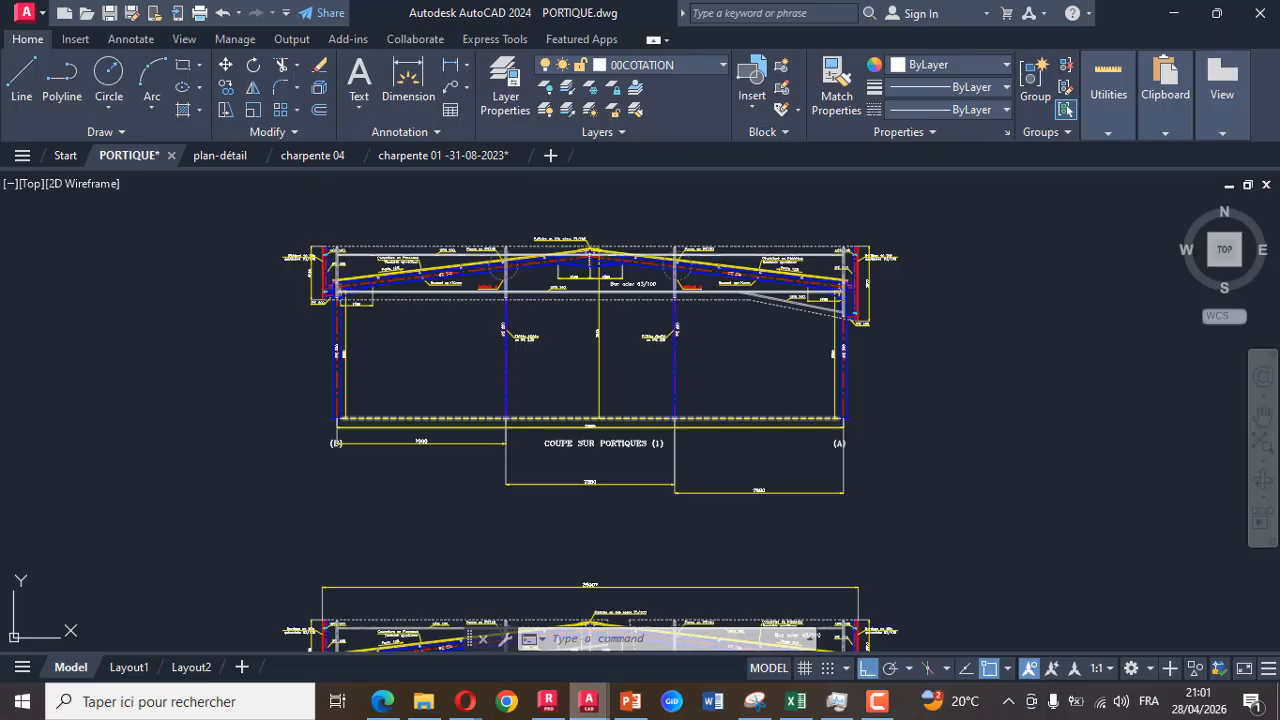
{"action": "scroll", "coordinate": [430, 440], "scroll_direction": "up", "scroll_amount": 4}
{"action": "scroll", "coordinate": [451, 423], "scroll_direction": "down", "scroll_amount": 4}
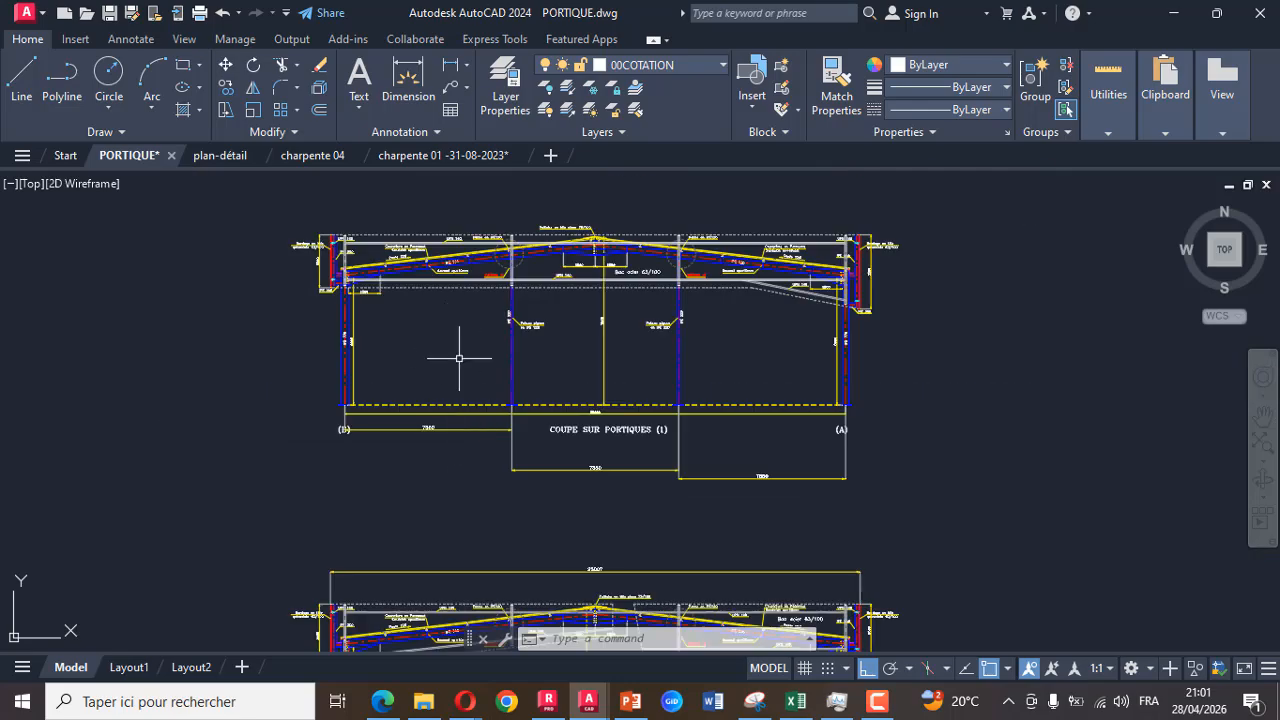
{"action": "scroll", "coordinate": [430, 423], "scroll_direction": "up", "scroll_amount": 6}
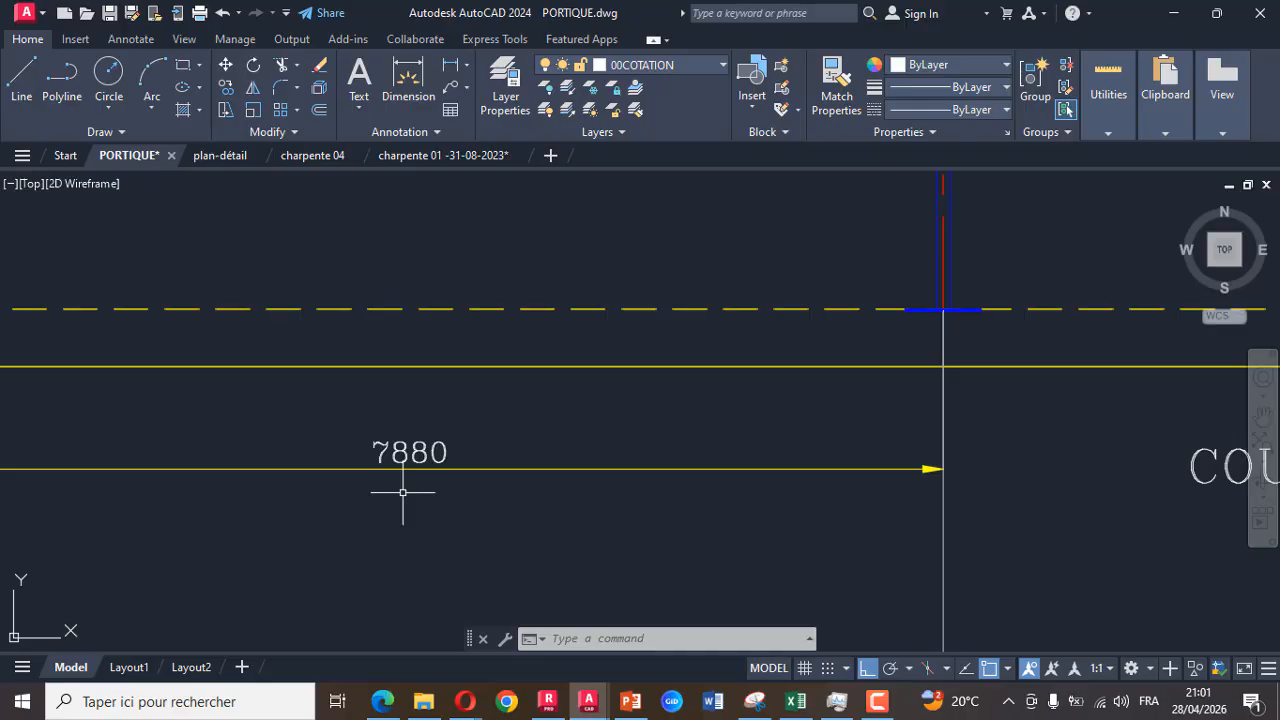
{"action": "scroll", "coordinate": [403, 492], "scroll_direction": "down", "scroll_amount": 8}
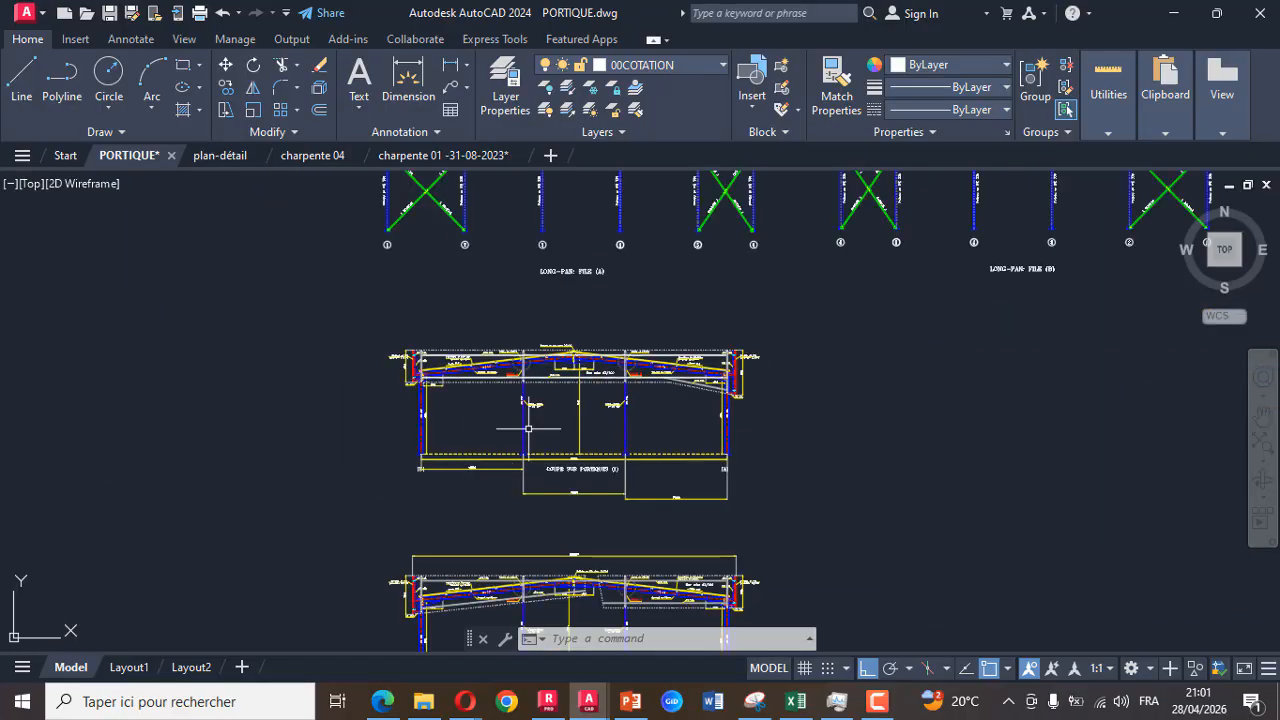
Examine the column spacing, column height and ridge height dimensions on the COUPE SUR PORTIQUES (1) section
{"action": "scroll", "coordinate": [460, 416], "scroll_direction": "up", "scroll_amount": 2}
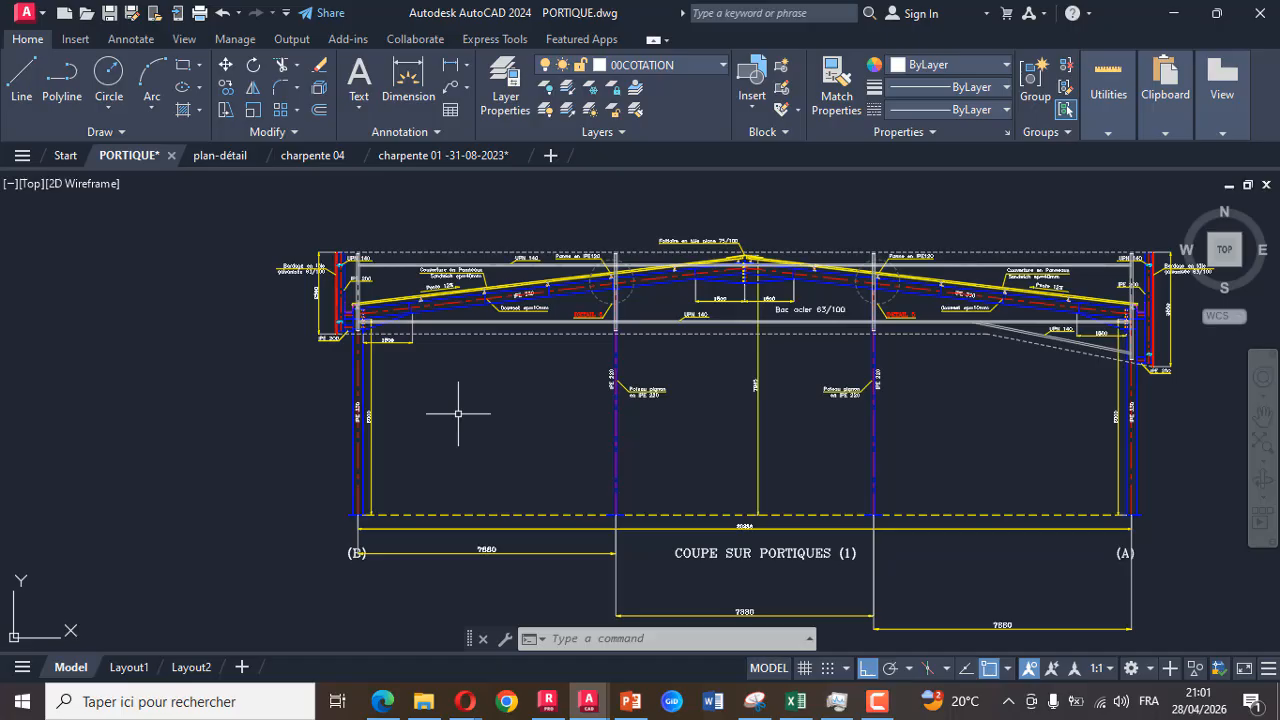
{"action": "scroll", "coordinate": [376, 422], "scroll_direction": "up", "scroll_amount": 2}
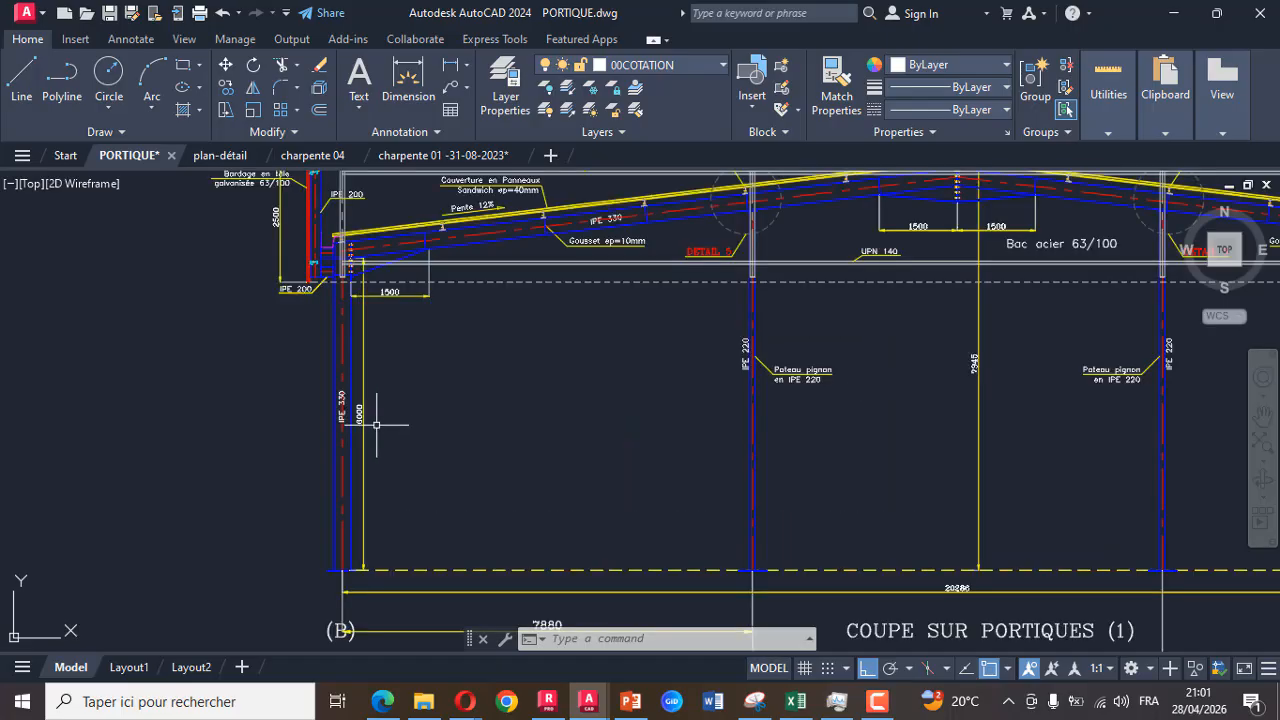
{"action": "scroll", "coordinate": [749, 366], "scroll_direction": "down", "scroll_amount": 2}
{"action": "scroll", "coordinate": [757, 386], "scroll_direction": "up", "scroll_amount": 6}
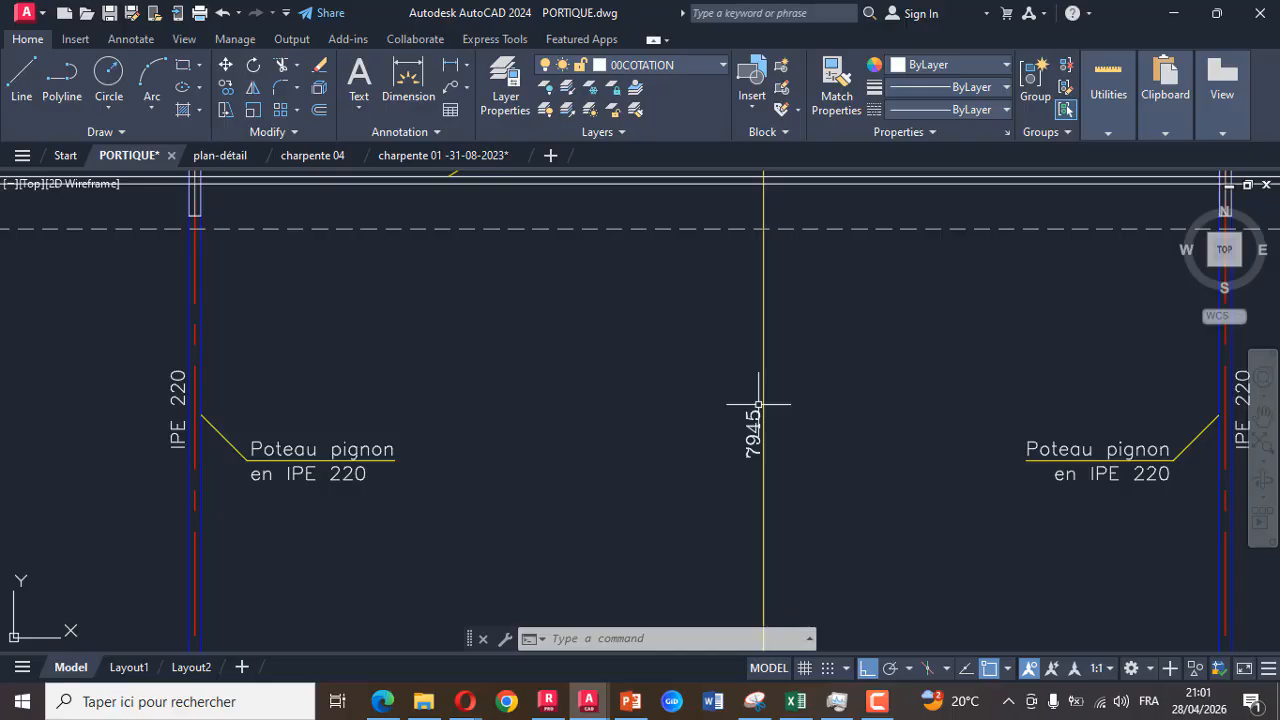
{"action": "scroll", "coordinate": [674, 380], "scroll_direction": "down", "scroll_amount": 5}
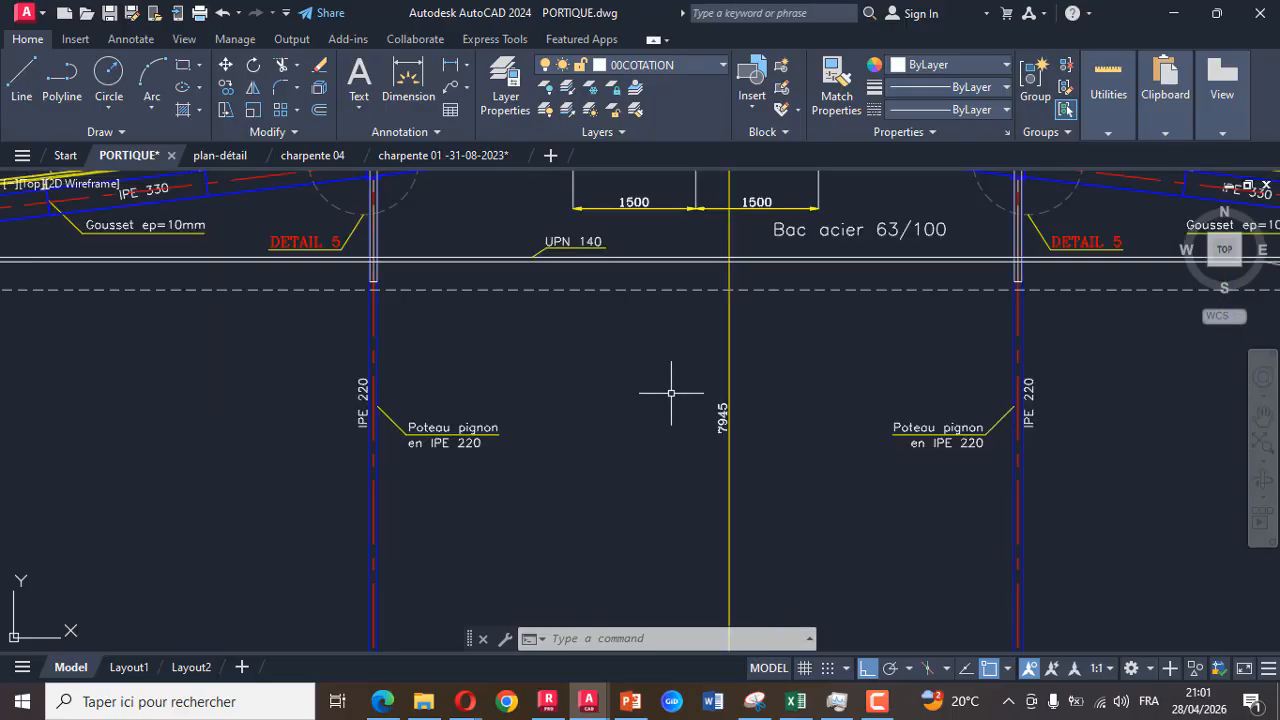
Switch to Robot Structural Analysis and define X construction lines starting at 0 m, repeated 3 times at 7.88 m spacing
{"action": "left_click", "coordinate": [548, 701]}
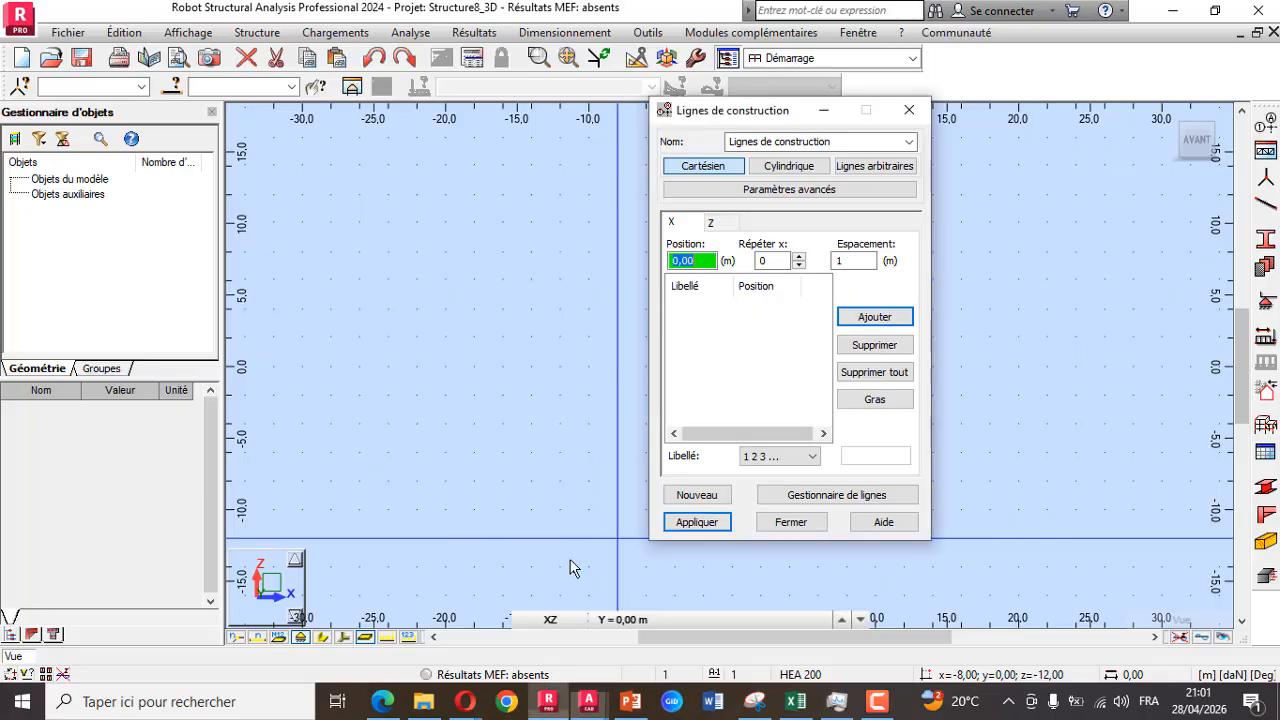
{"action": "left_click", "coordinate": [799, 257]}
{"action": "left_click", "coordinate": [799, 257]}
{"action": "left_click", "coordinate": [799, 257]}
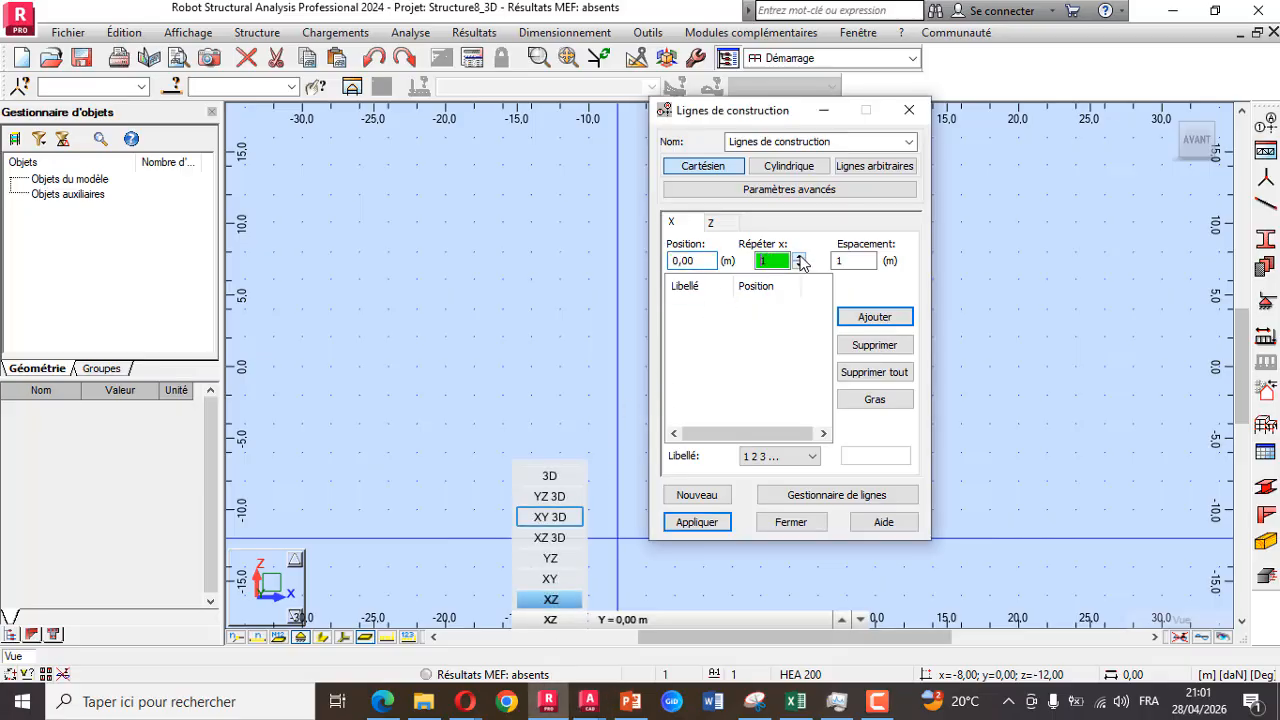
{"action": "left_click", "coordinate": [852, 261]}
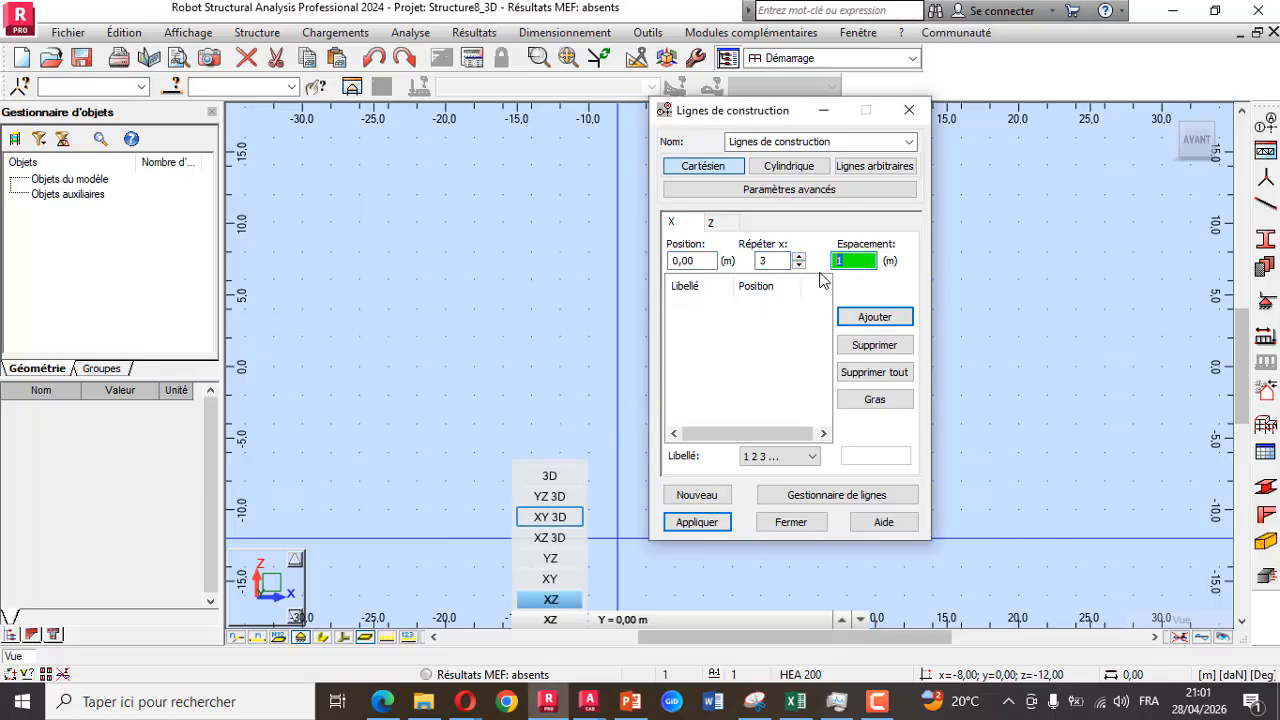
{"action": "type", "text": "7,88"}
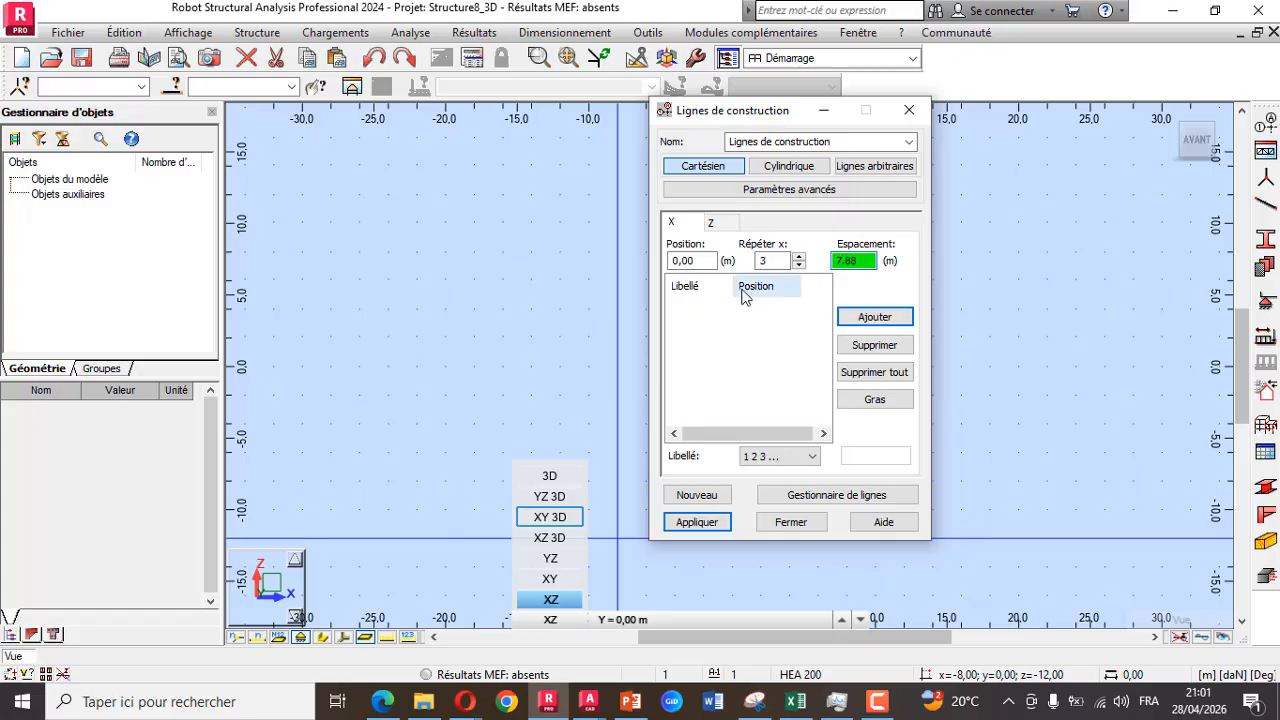
{"action": "key", "text": "Tab"}
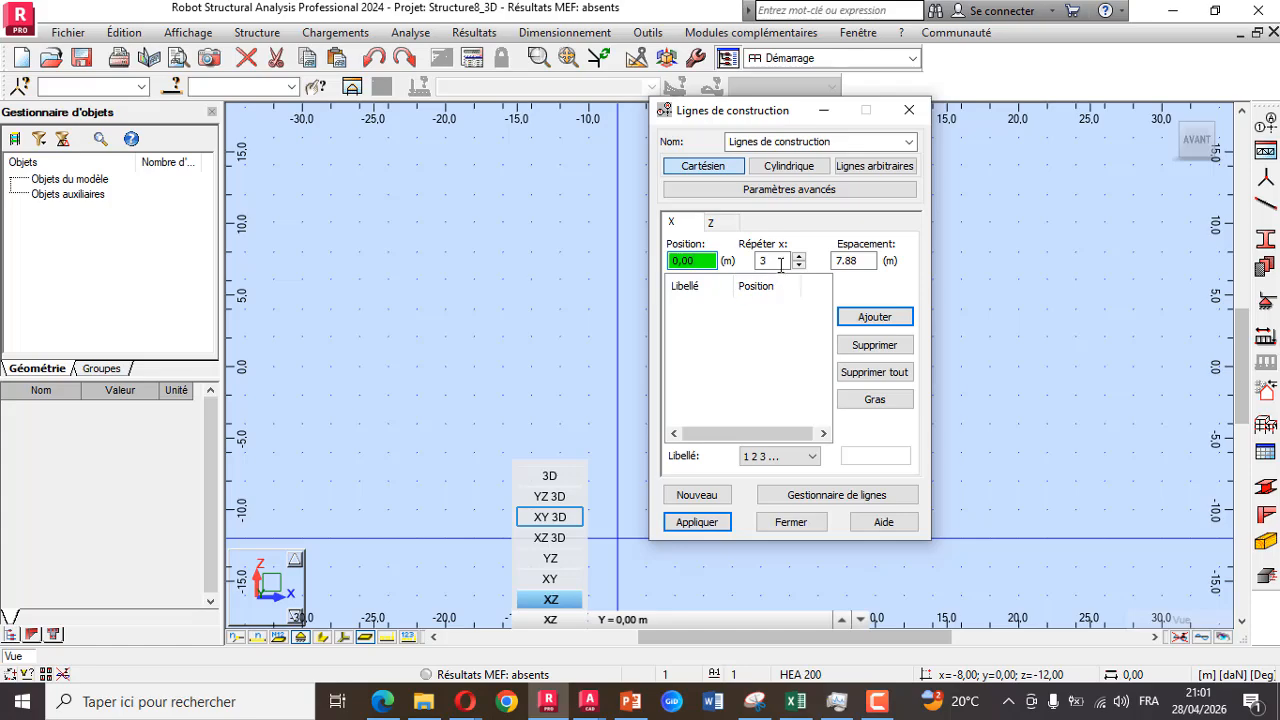
{"action": "key", "text": "Tab"}
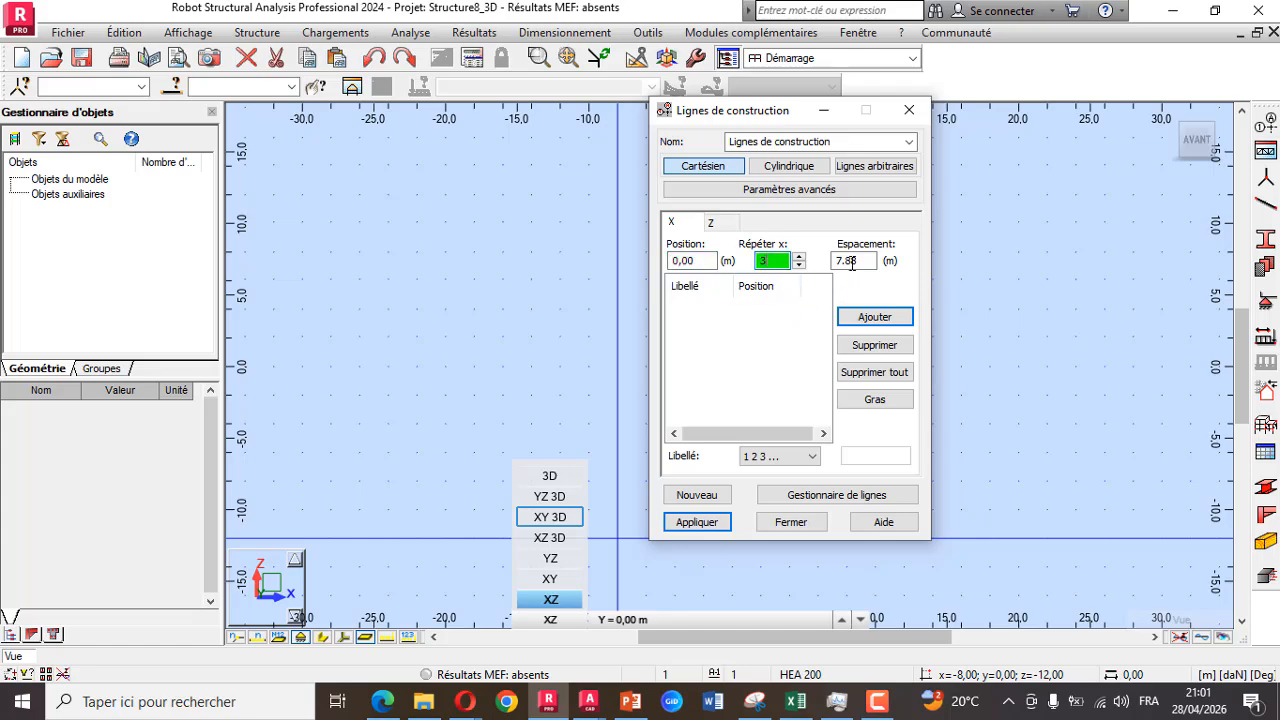
{"action": "key", "text": "Tab"}
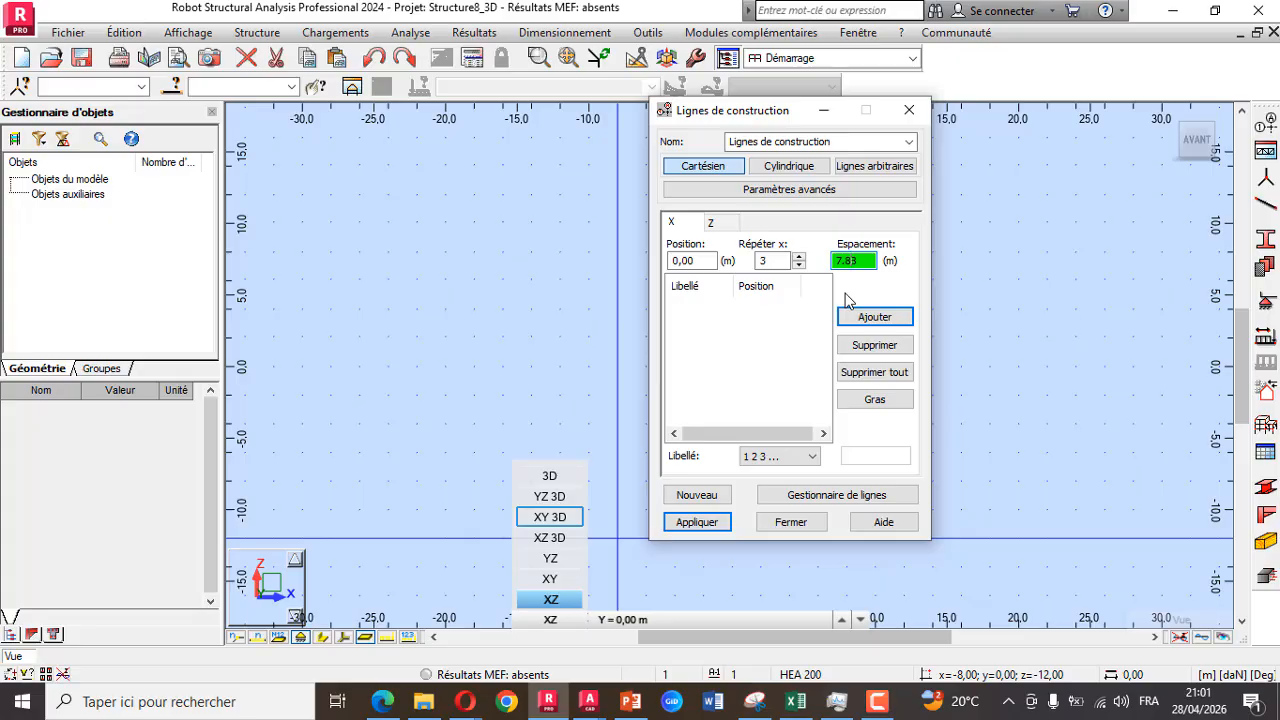
Label the X construction lines by value (Valeur) and add them to the list
{"action": "left_click", "coordinate": [768, 466]}
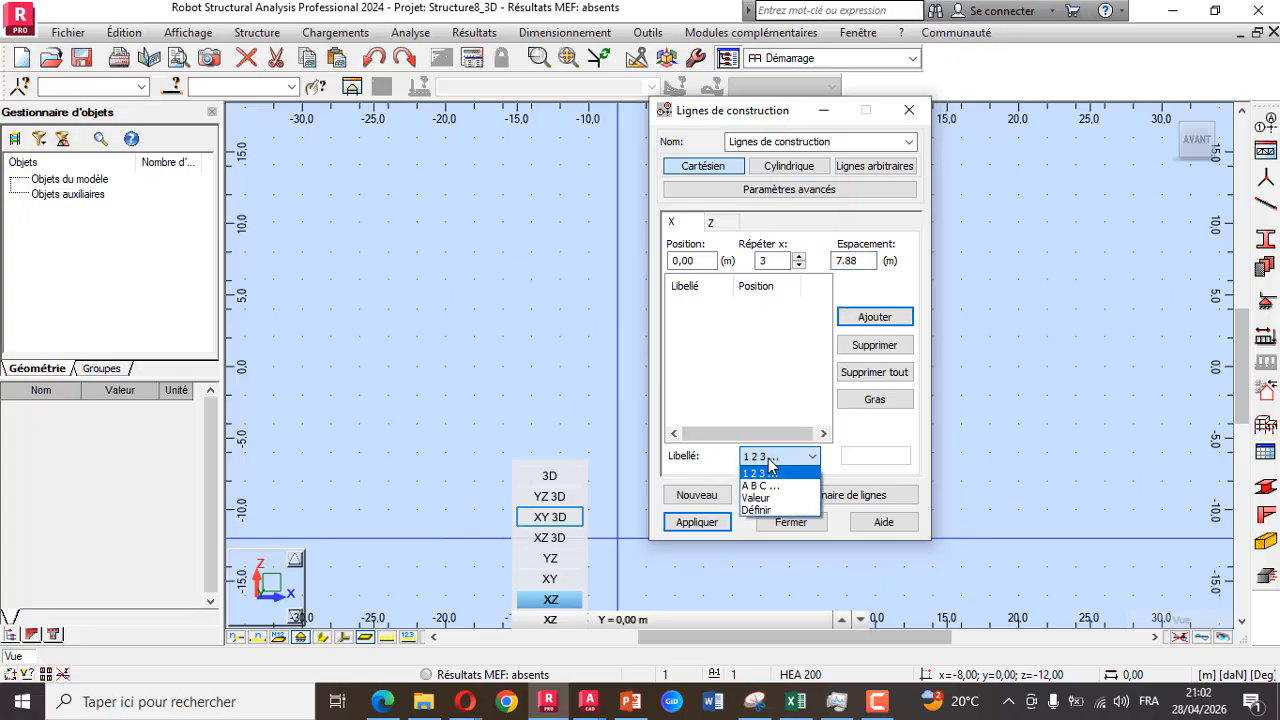
{"action": "left_click", "coordinate": [770, 498]}
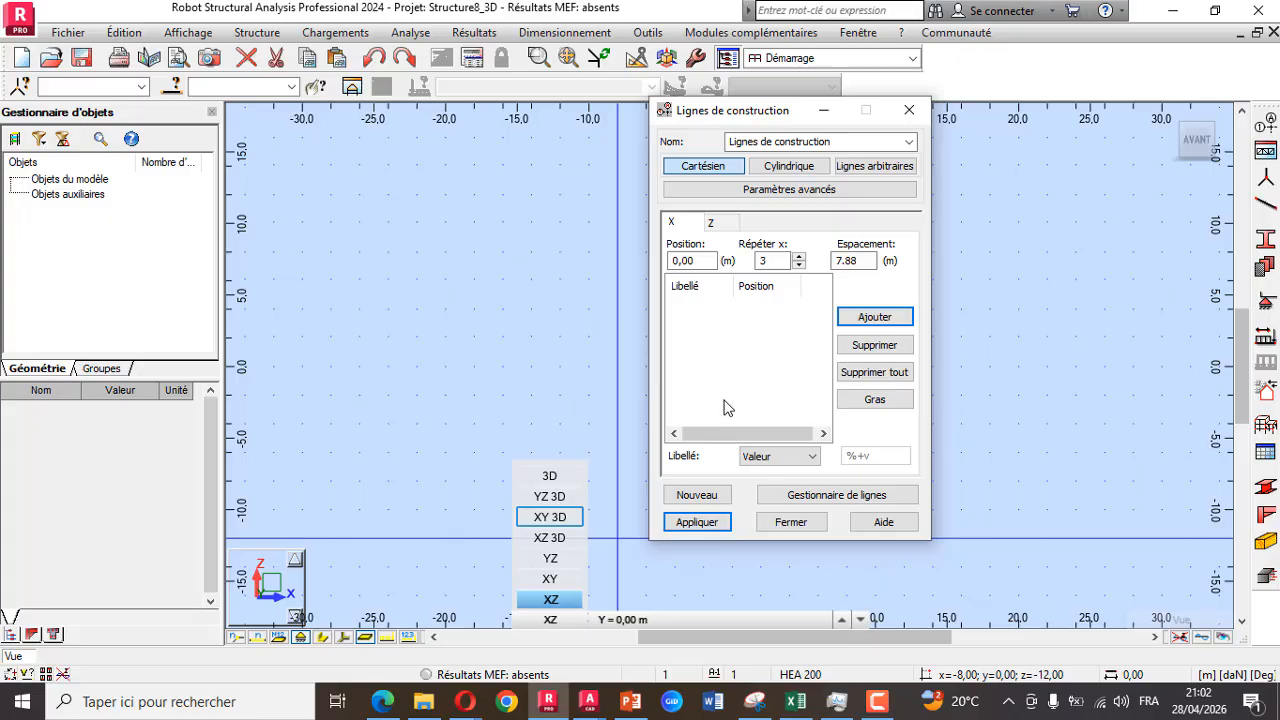
{"action": "left_click", "coordinate": [860, 318]}
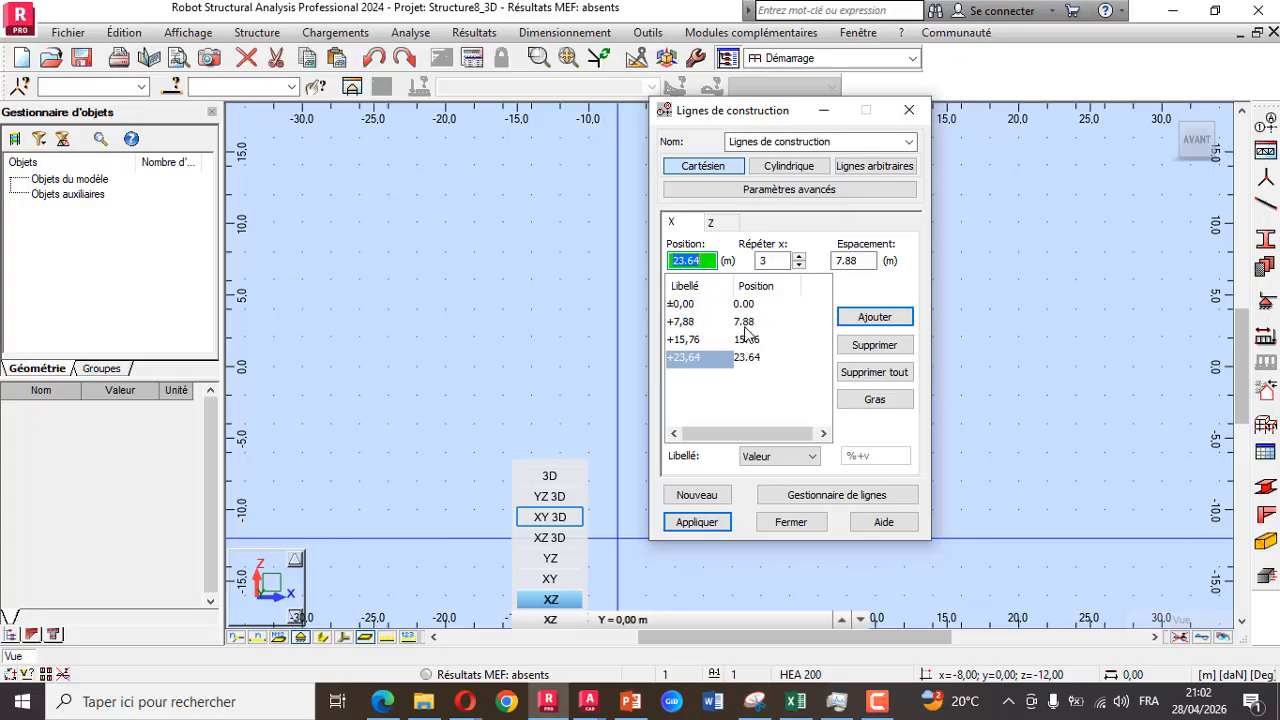
Add Z construction lines from 0 m with 1 repetition at 6 m spacing, labelled by value (Valeur)
{"action": "left_click", "coordinate": [716, 223]}
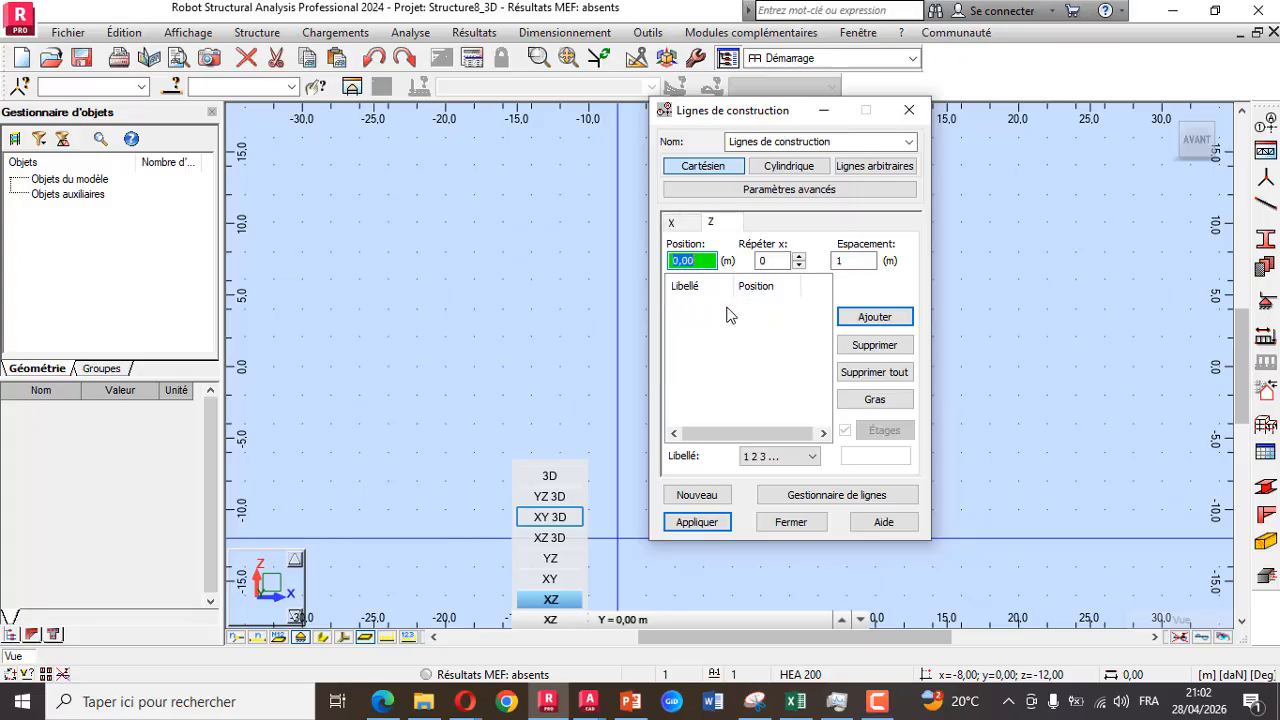
{"action": "left_click", "coordinate": [799, 262]}
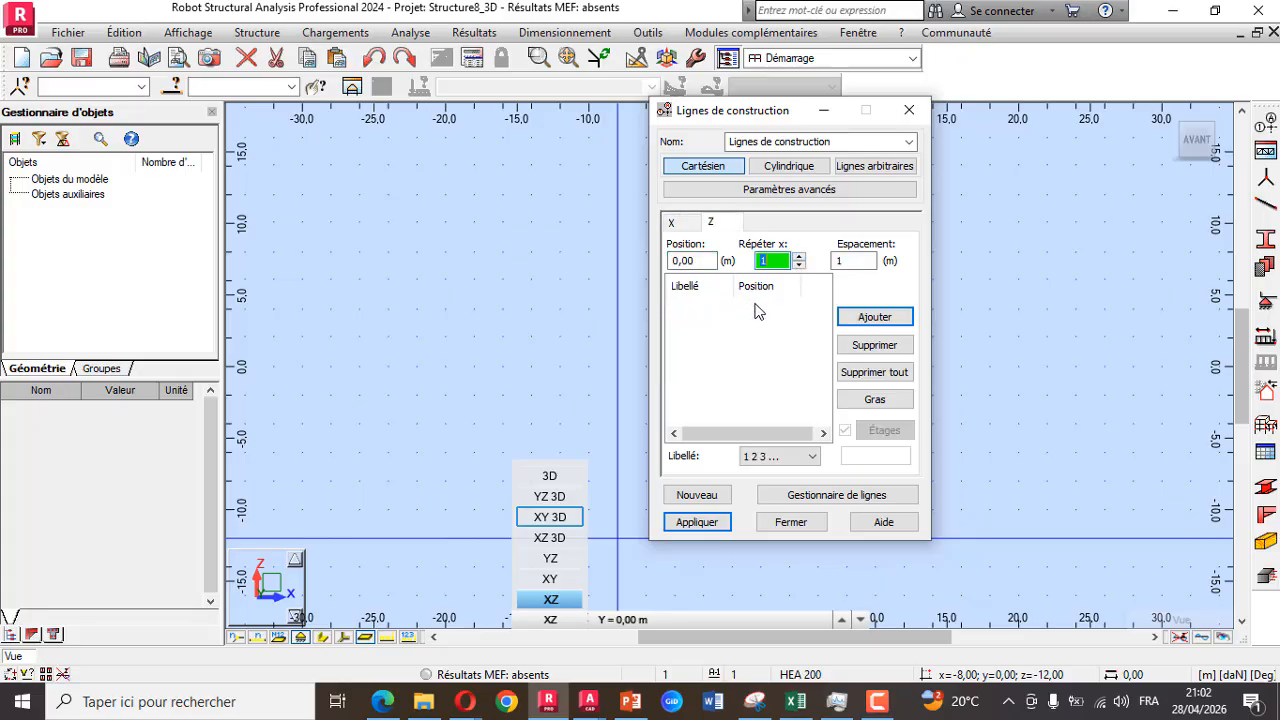
{"action": "left_click", "coordinate": [852, 262]}
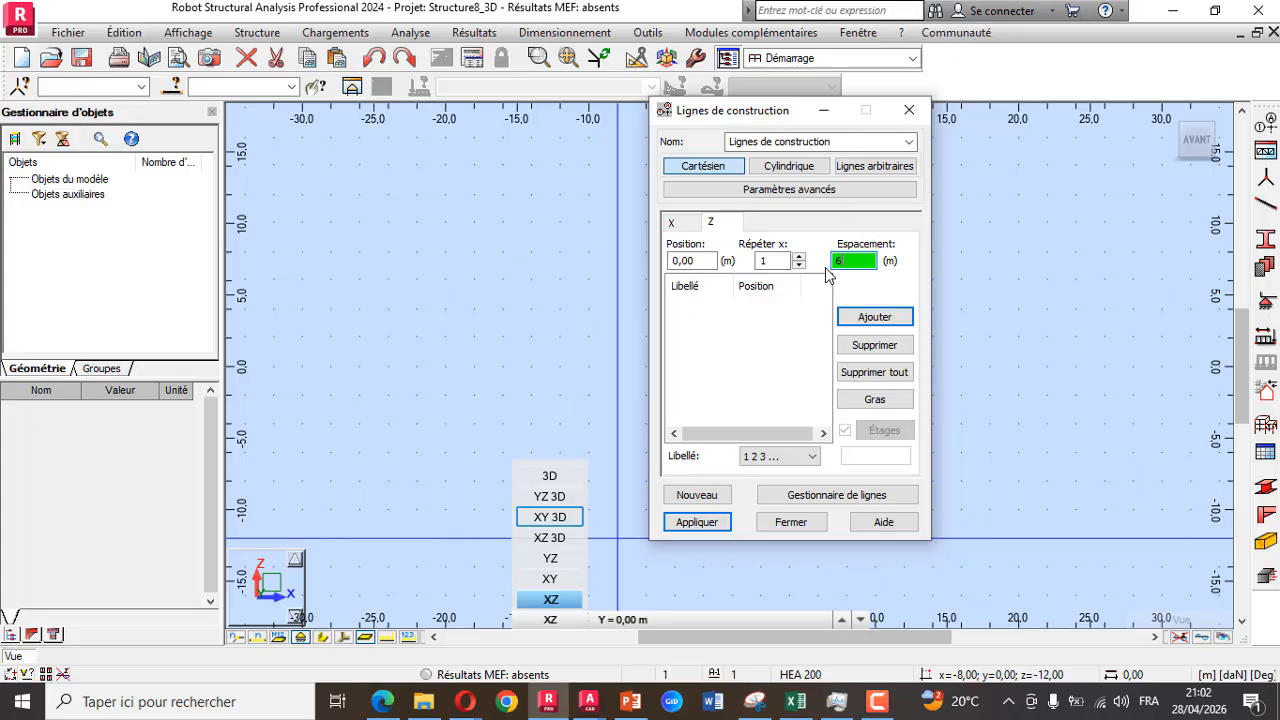
{"action": "left_click", "coordinate": [806, 457]}
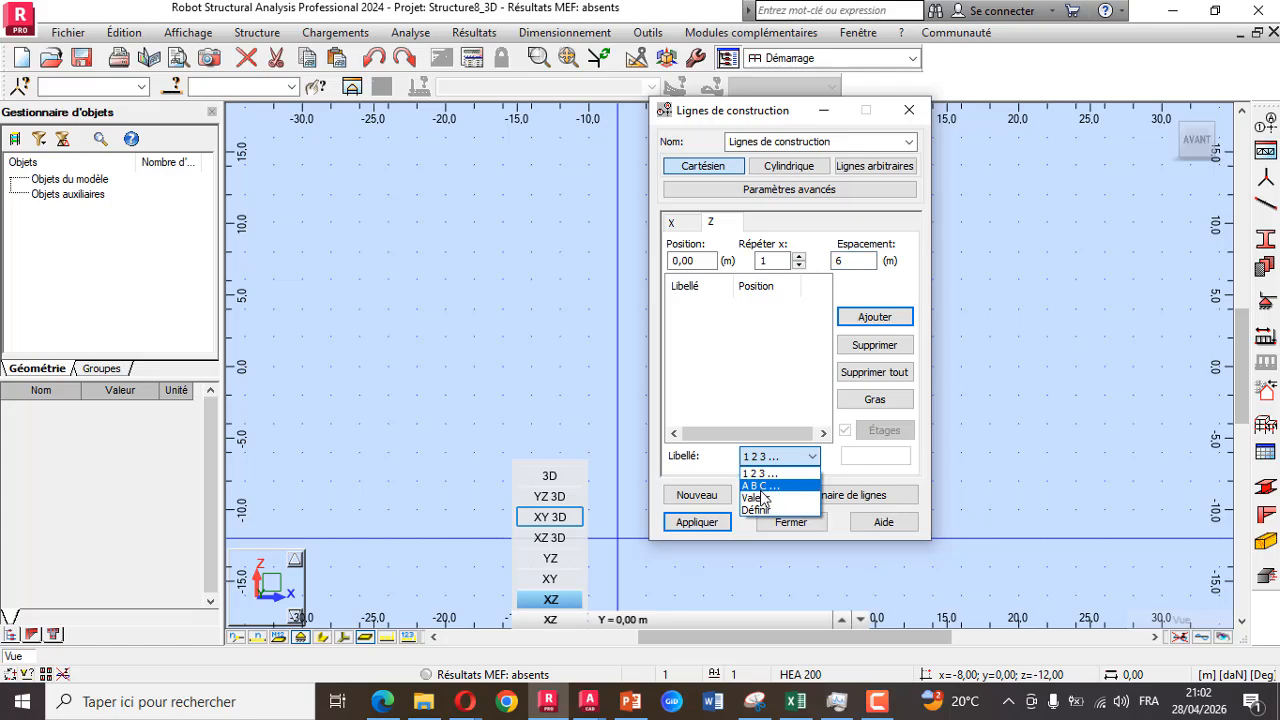
{"action": "left_click", "coordinate": [762, 498]}
{"action": "left_click", "coordinate": [875, 317]}
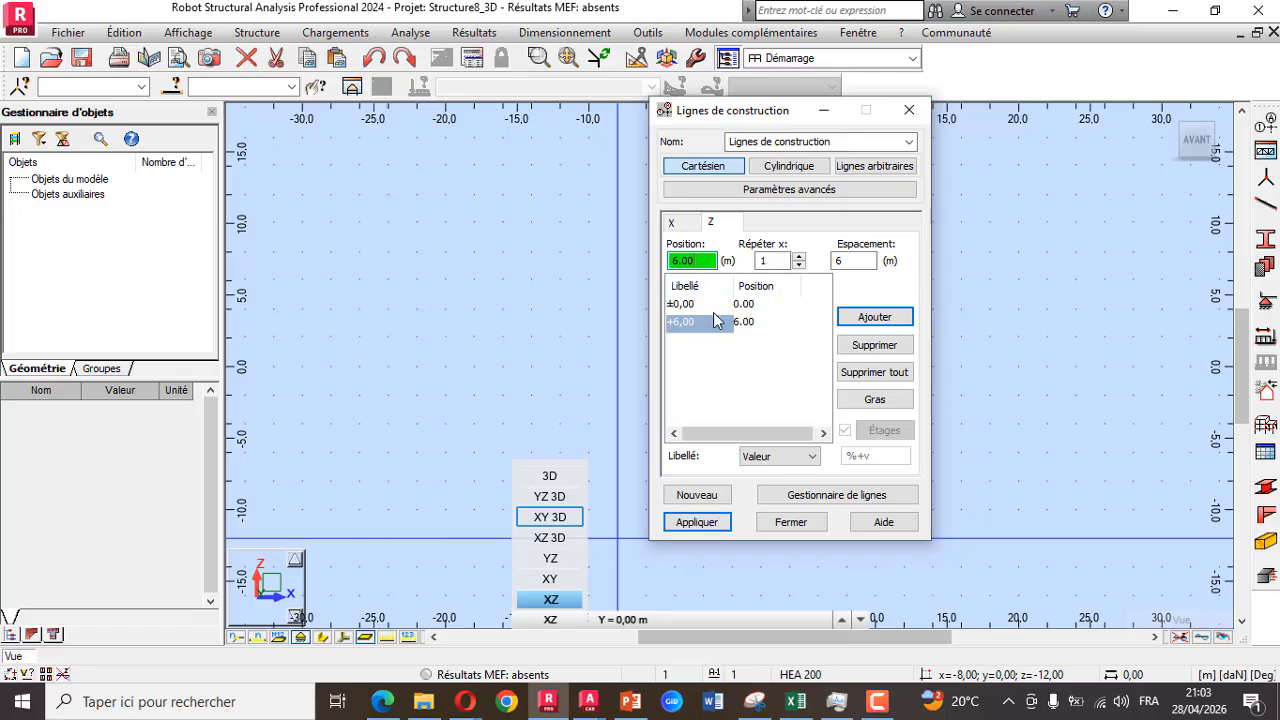
{"action": "left_click", "coordinate": [854, 261]}
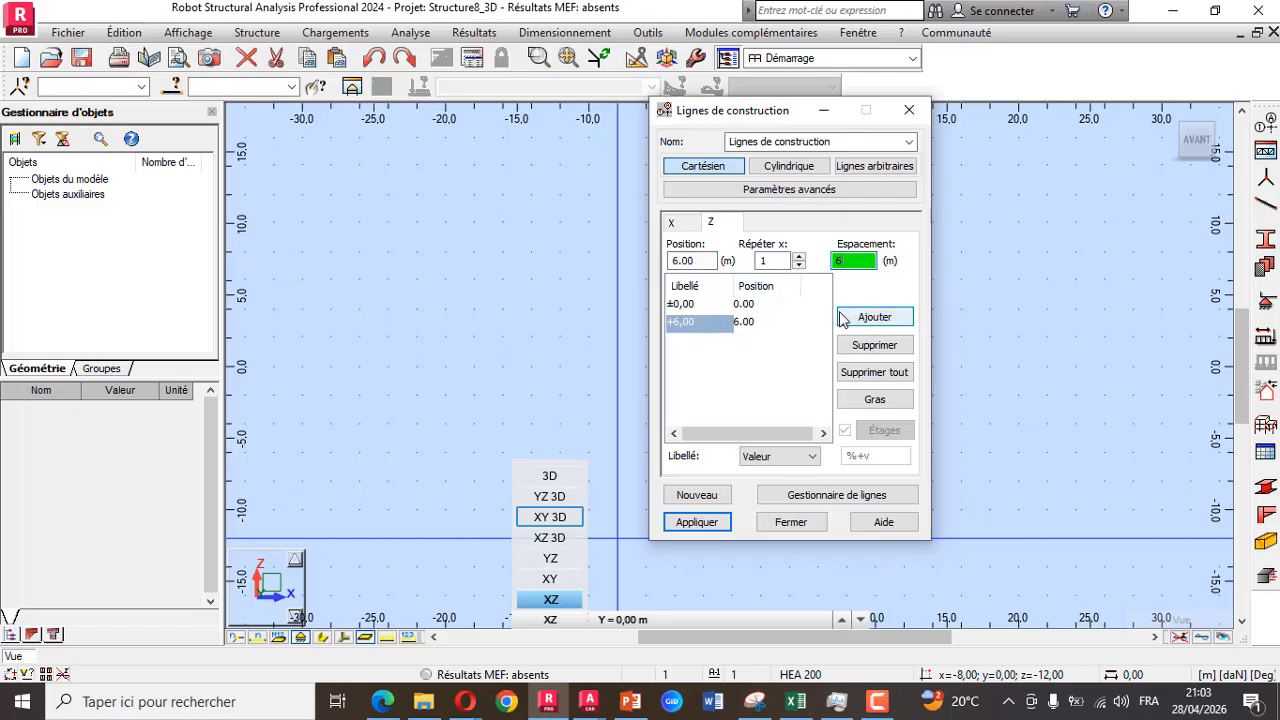
{"action": "left_click", "coordinate": [846, 318]}
{"action": "left_click", "coordinate": [703, 260]}
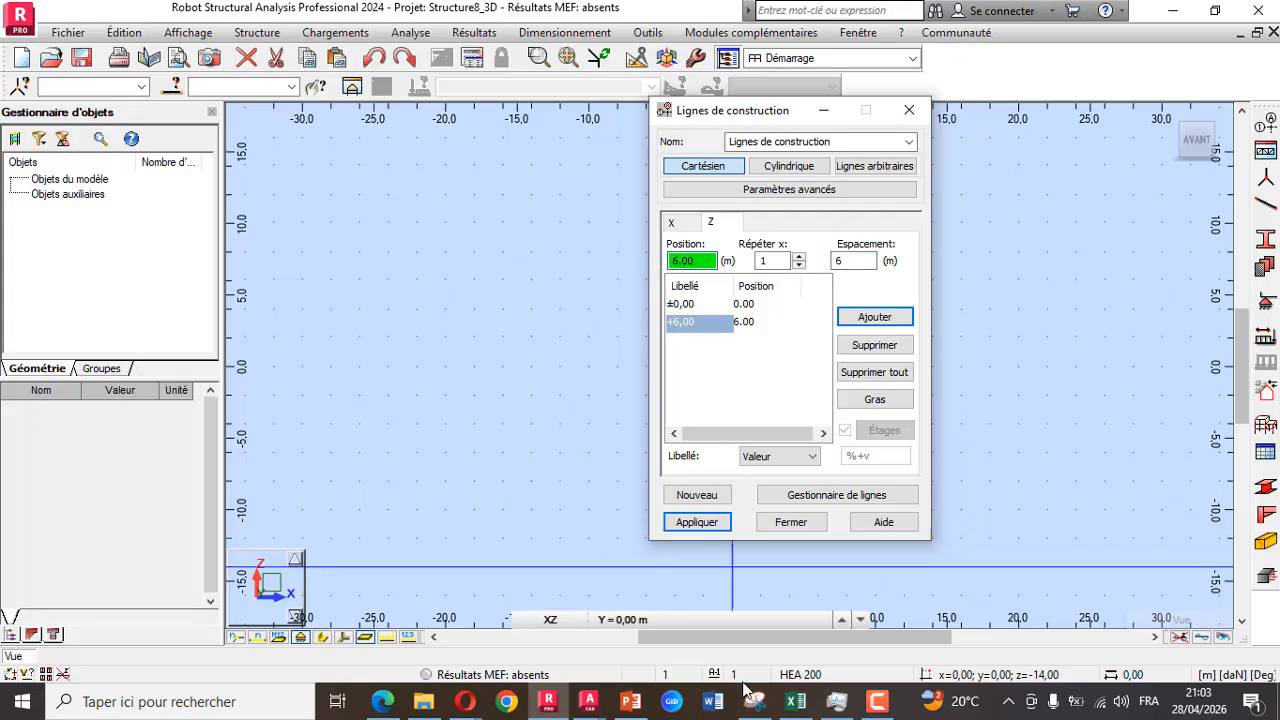
Check the ridge height dimension on the portal frame section in AutoCAD and return to Robot Structural Analysis
{"action": "left_click", "coordinate": [588, 701]}
{"action": "left_click", "coordinate": [280, 630]}
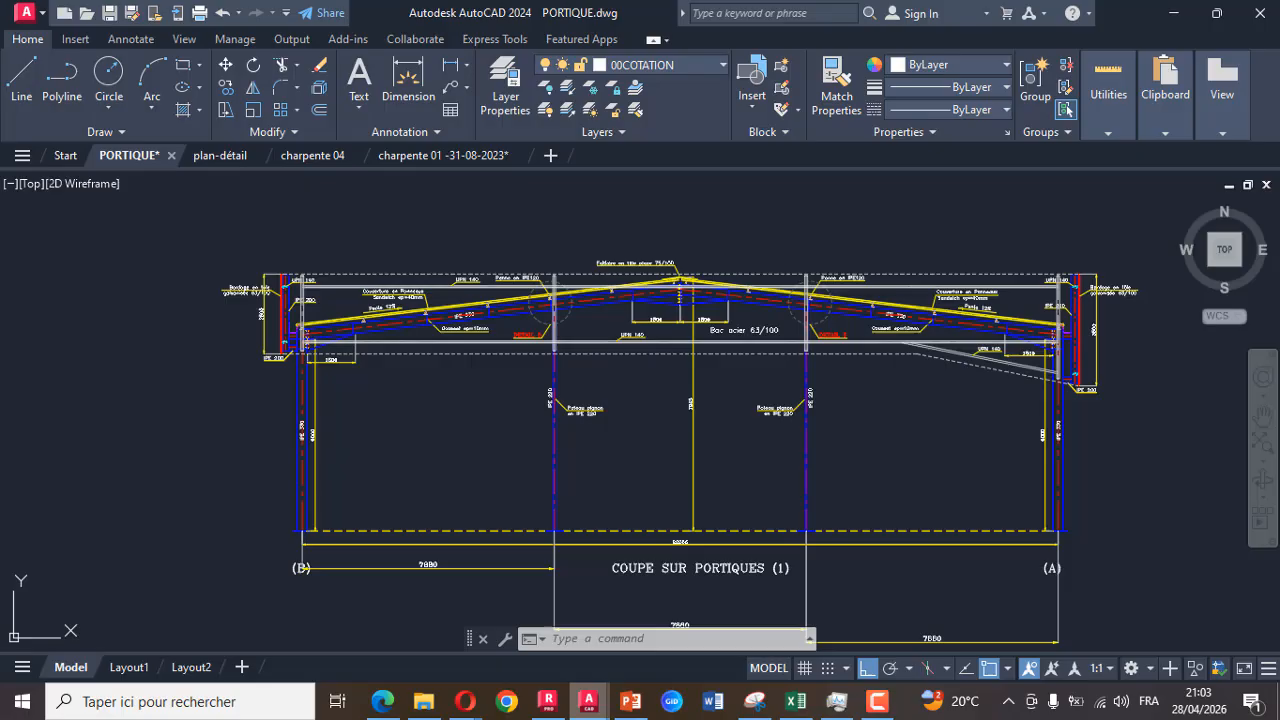
{"action": "scroll", "coordinate": [700, 430], "scroll_direction": "up", "scroll_amount": 8}
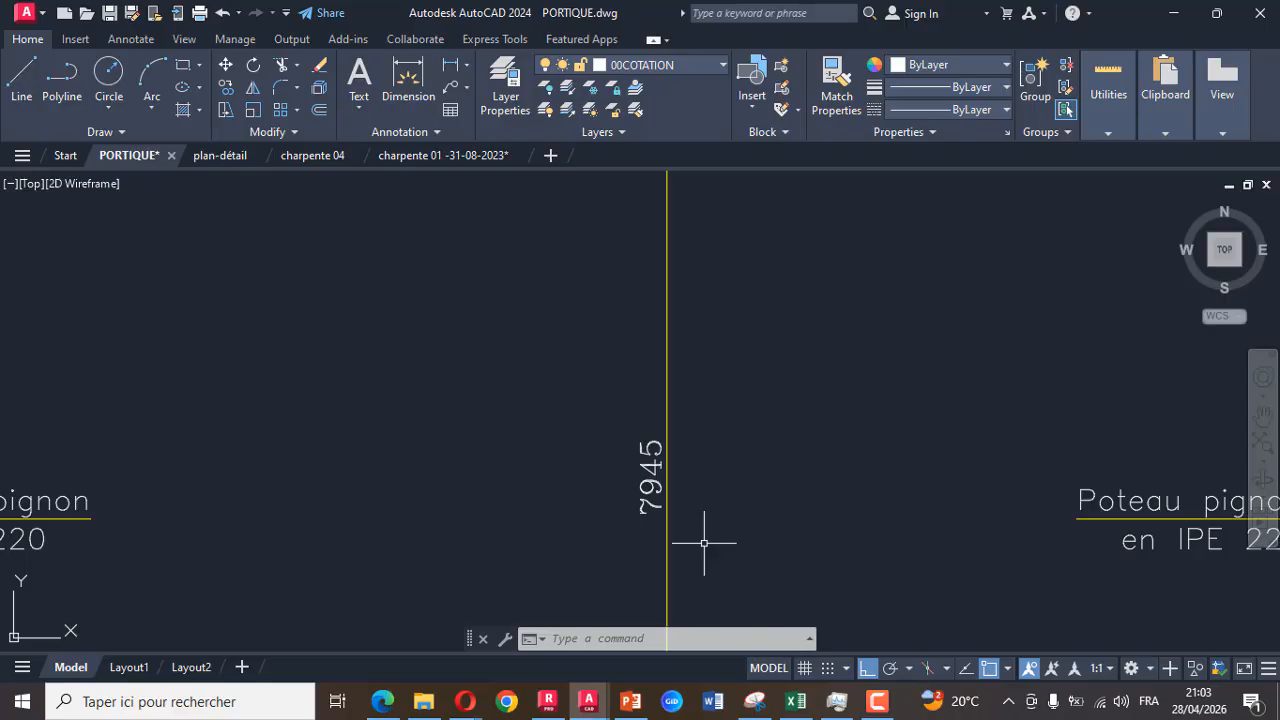
{"action": "left_click", "coordinate": [548, 701]}
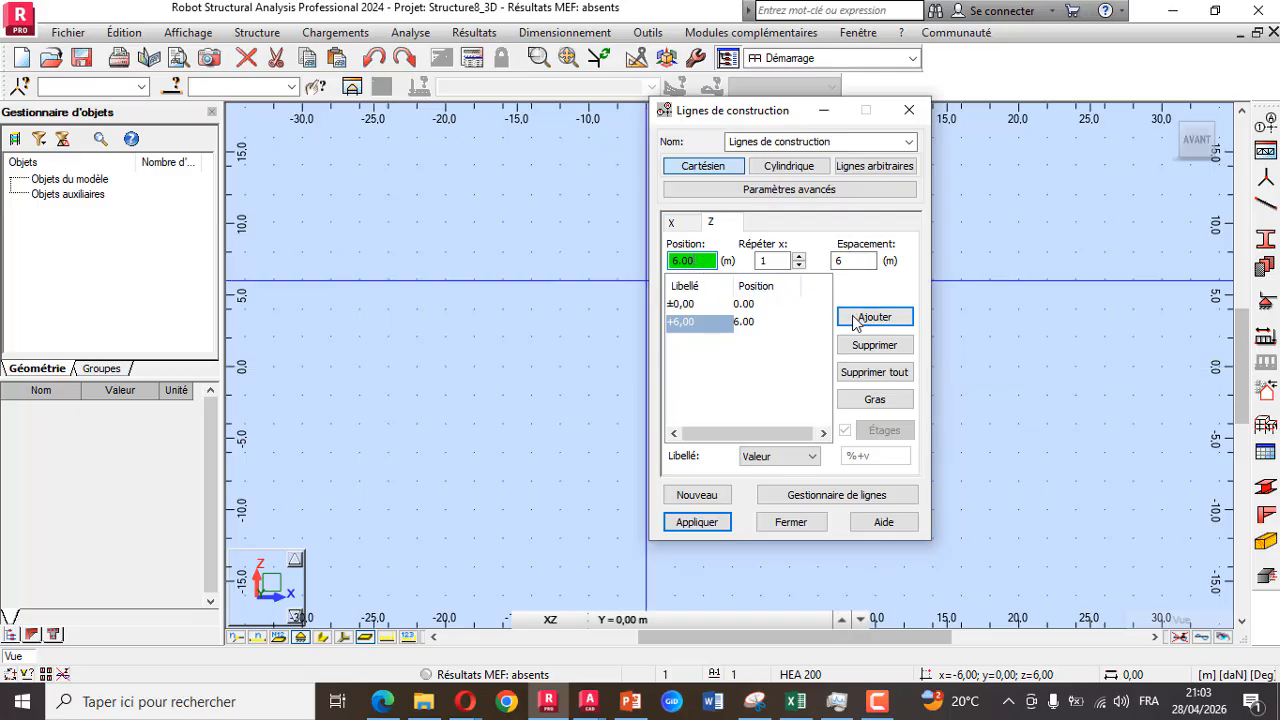
Add a Z construction line 1.945 m above the 6 m level, apply the construction lines and close their definition
{"action": "key", "text": "Tab"}
{"action": "key", "text": "Tab"}
{"action": "type", "text": "1."}
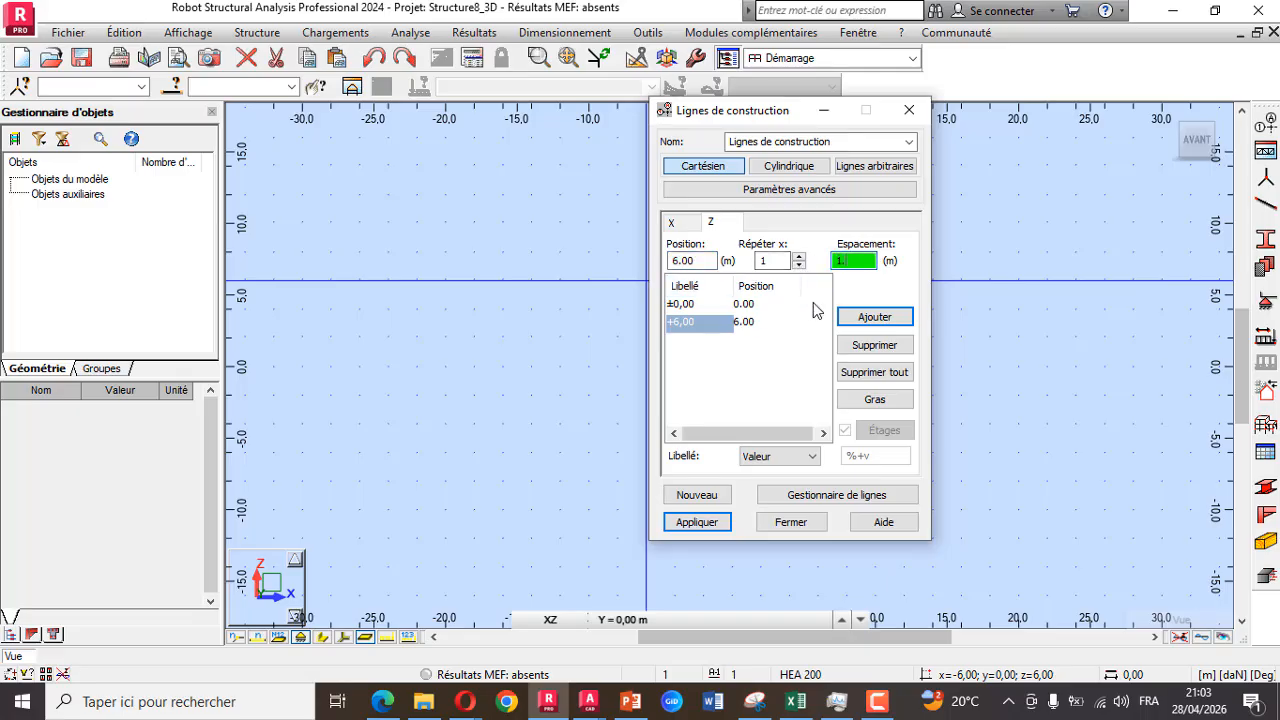
{"action": "type", "text": "945"}
{"action": "left_click", "coordinate": [860, 320]}
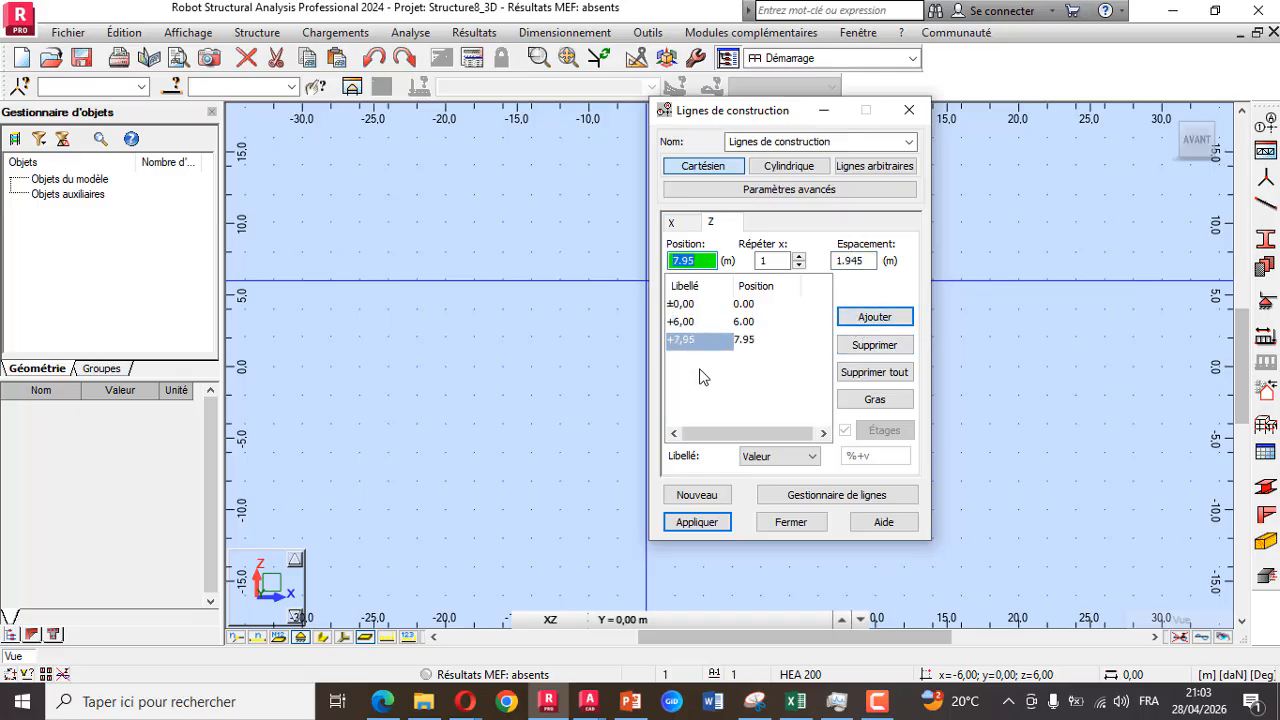
{"action": "left_click", "coordinate": [695, 520]}
{"action": "left_click", "coordinate": [790, 522]}
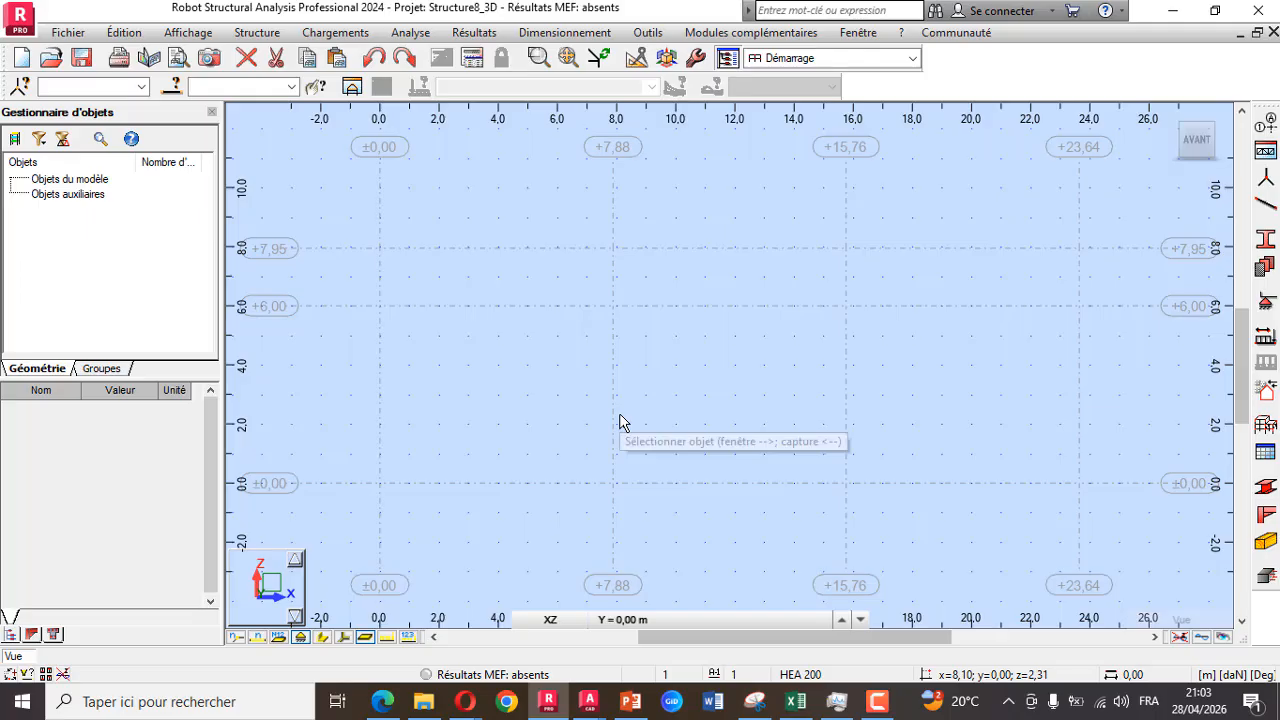
Switch to AutoCAD and examine the ridge position and the column spacings on the COUPE SUR PORTIQUES (1) section
{"action": "left_click", "coordinate": [589, 701]}
{"action": "scroll", "coordinate": [608, 388], "scroll_direction": "down", "scroll_amount": 5}
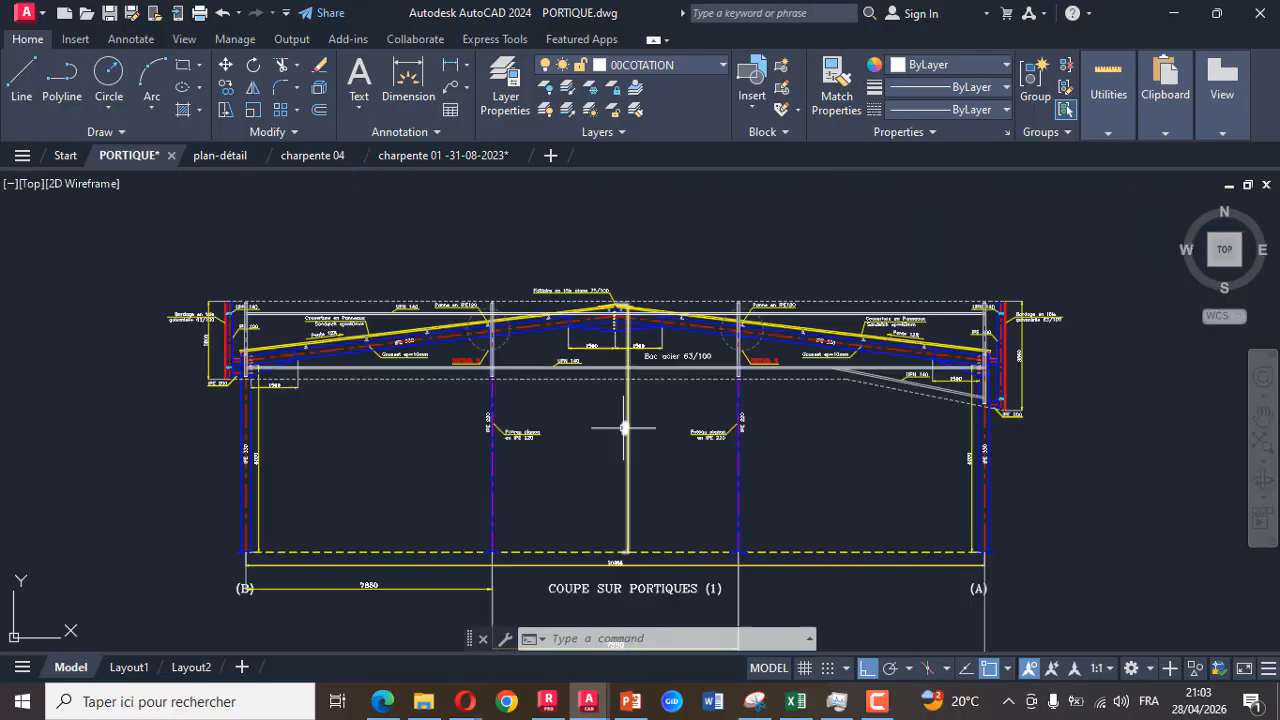
{"action": "scroll", "coordinate": [610, 380], "scroll_direction": "up", "scroll_amount": 8}
{"action": "scroll", "coordinate": [609, 377], "scroll_direction": "down", "scroll_amount": 8}
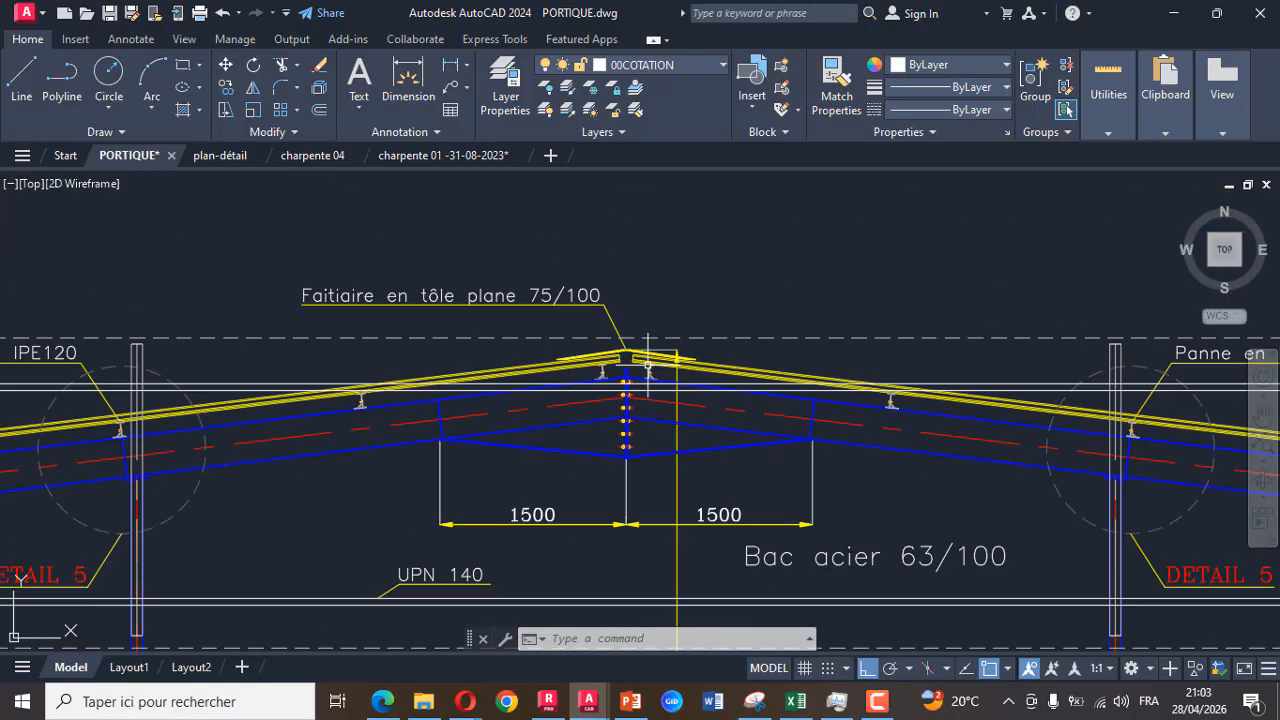
{"action": "scroll", "coordinate": [629, 520], "scroll_direction": "up", "scroll_amount": 2}
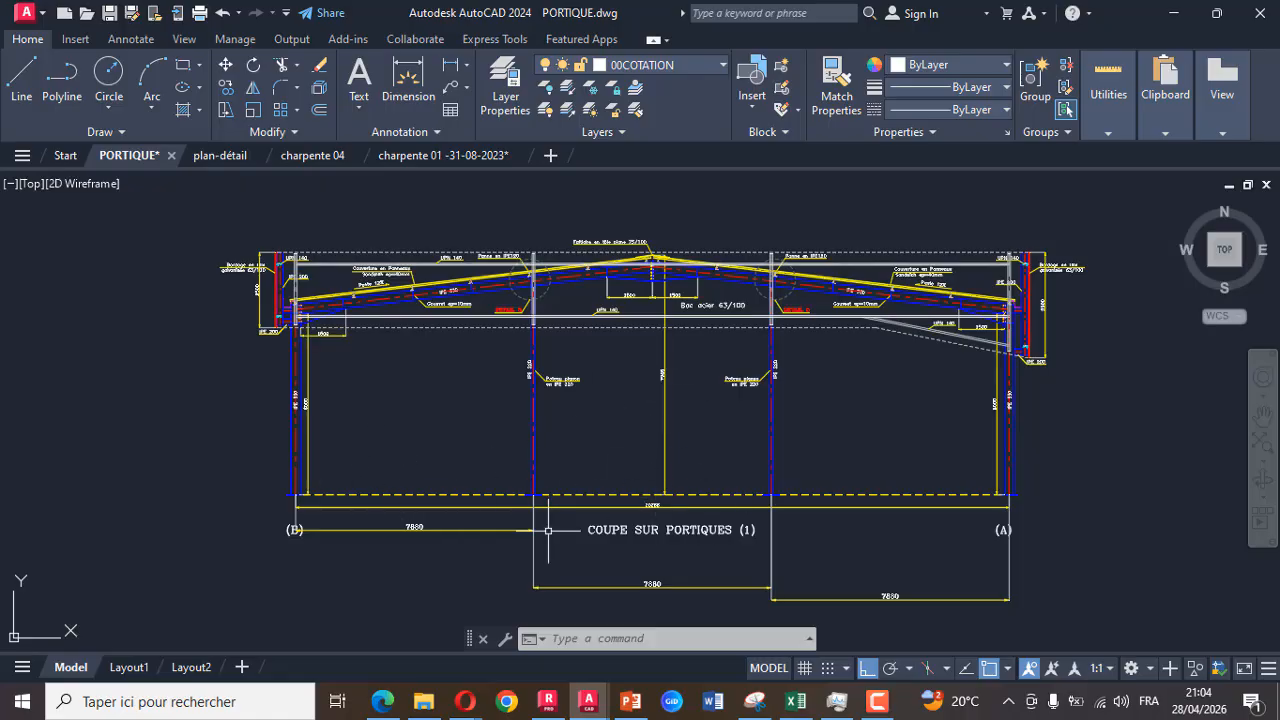
{"action": "scroll", "coordinate": [643, 517], "scroll_direction": "up", "scroll_amount": 4}
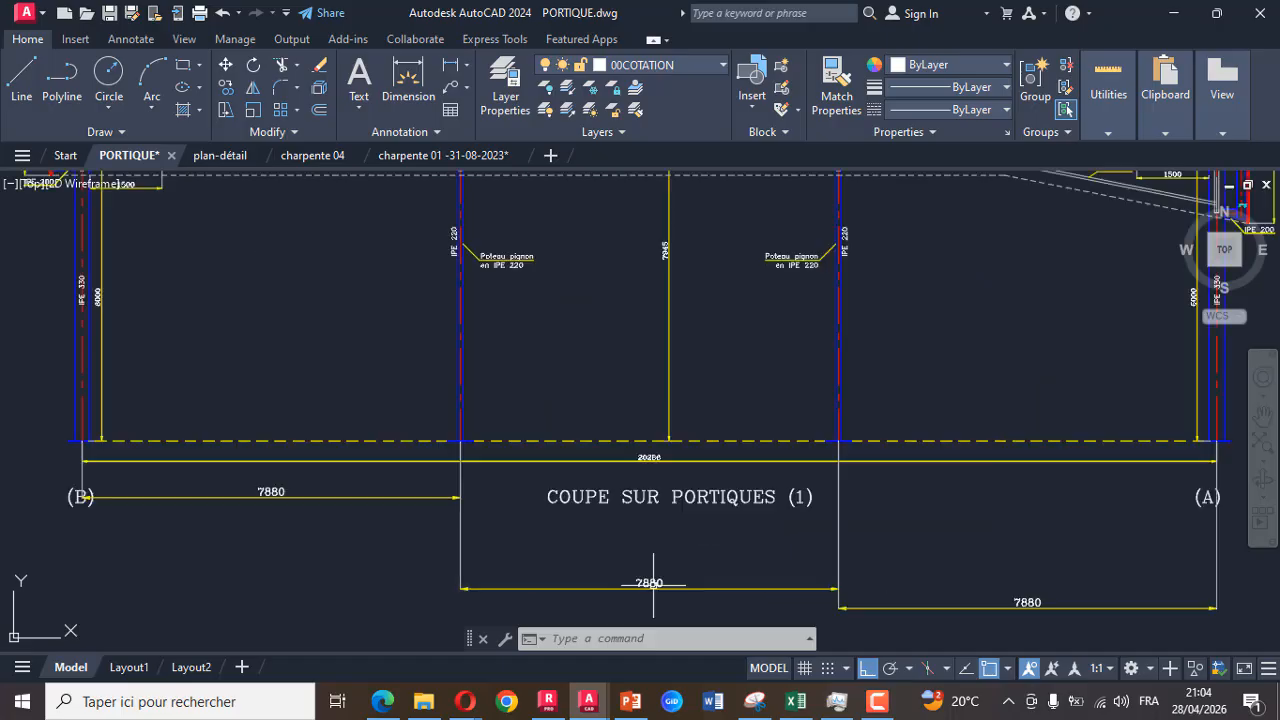
{"action": "scroll", "coordinate": [651, 458], "scroll_direction": "down", "scroll_amount": 4}
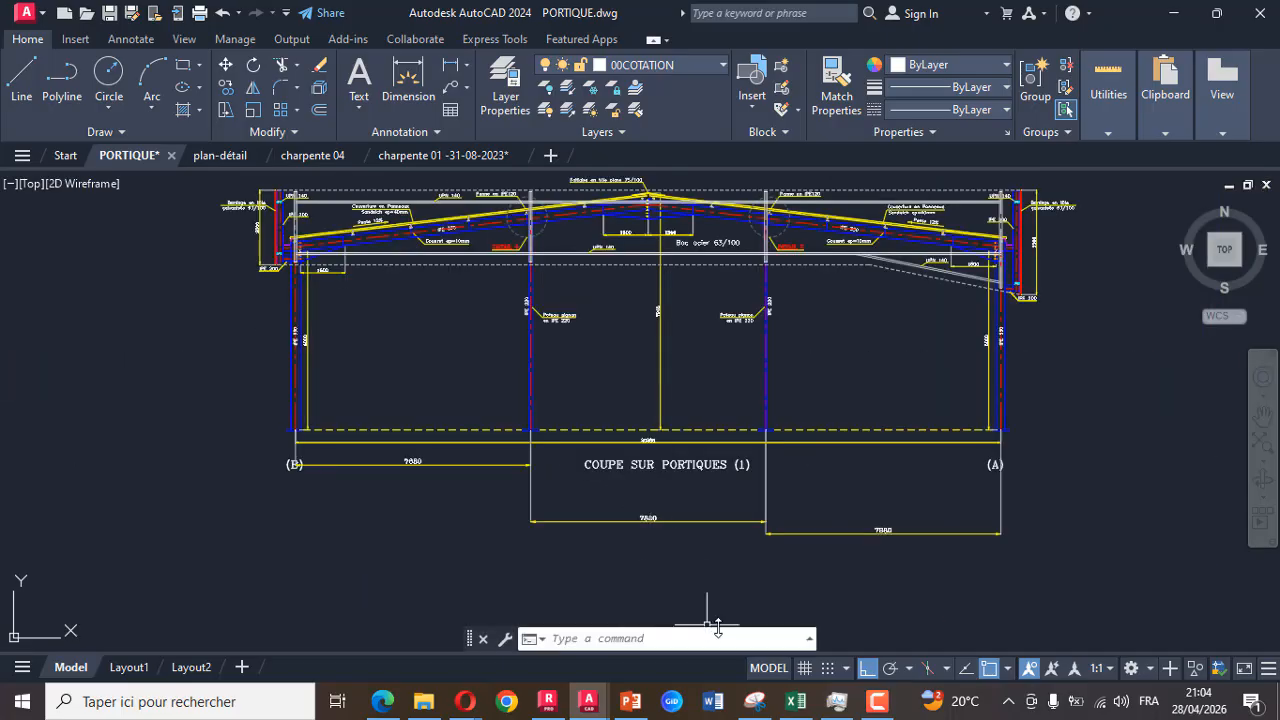
Return to Robot Structural Analysis and add an X construction line at 11.82 m, labelled by value (Valeur), and close the construction line definition
{"action": "left_click", "coordinate": [548, 701]}
{"action": "left_click", "coordinate": [1260, 145]}
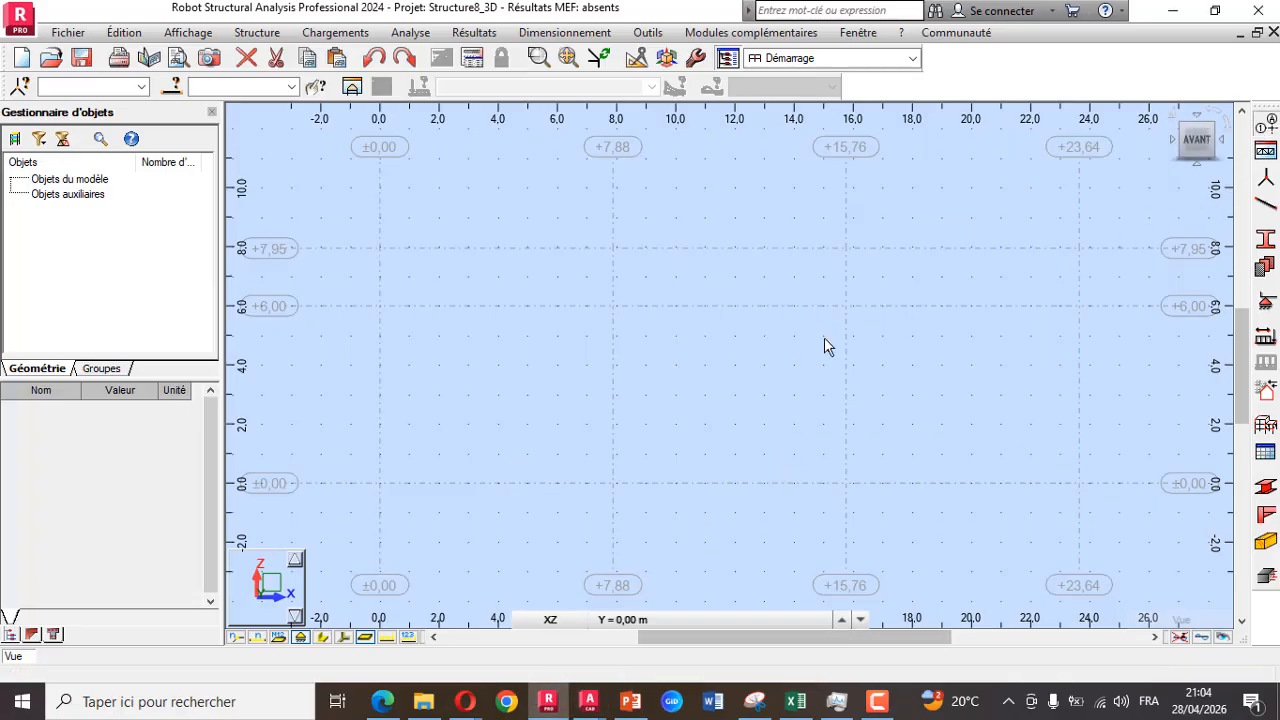
{"action": "left_click_drag", "start_coordinate": [742, 117], "coordinate": [426, 163]}
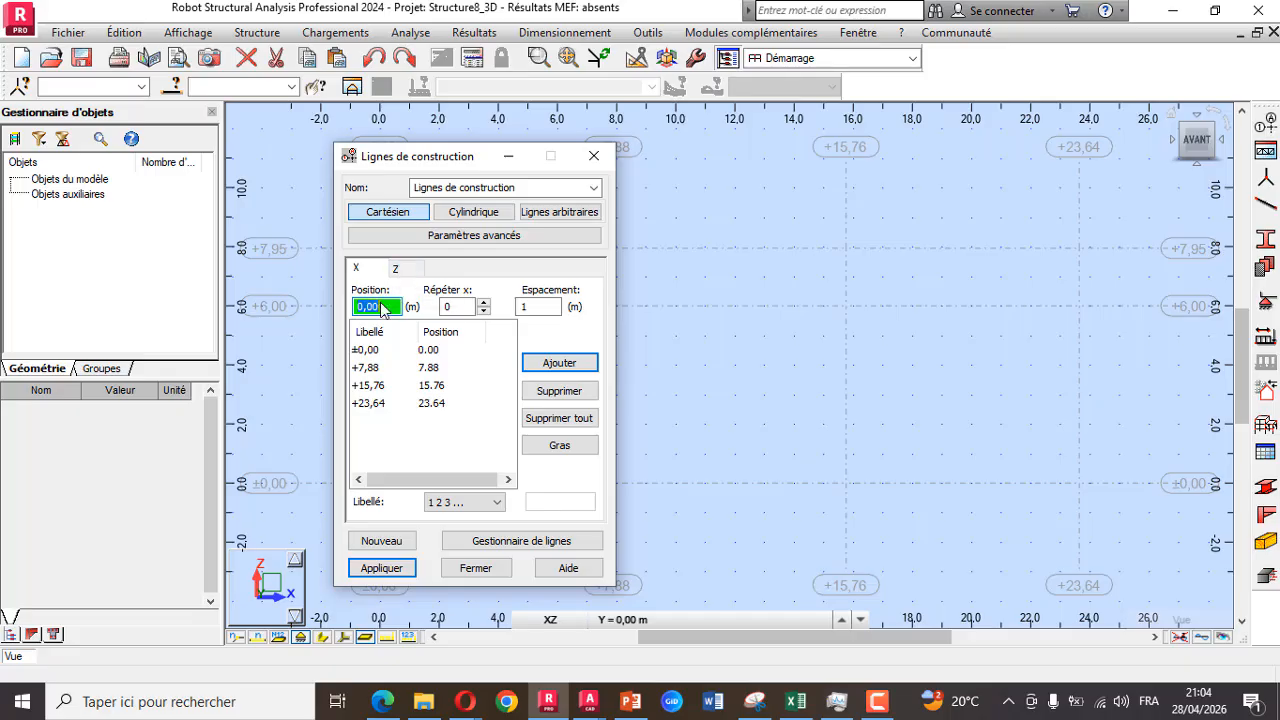
{"action": "left_click", "coordinate": [483, 301]}
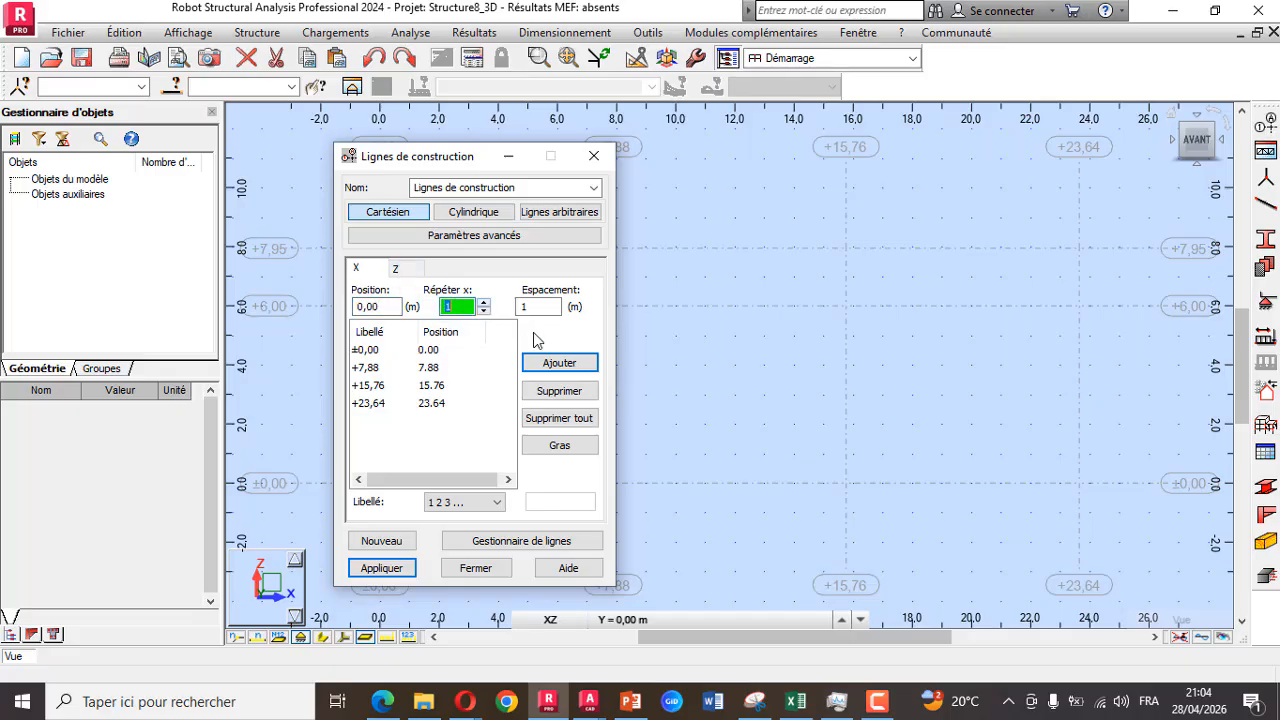
{"action": "key", "text": "Tab"}
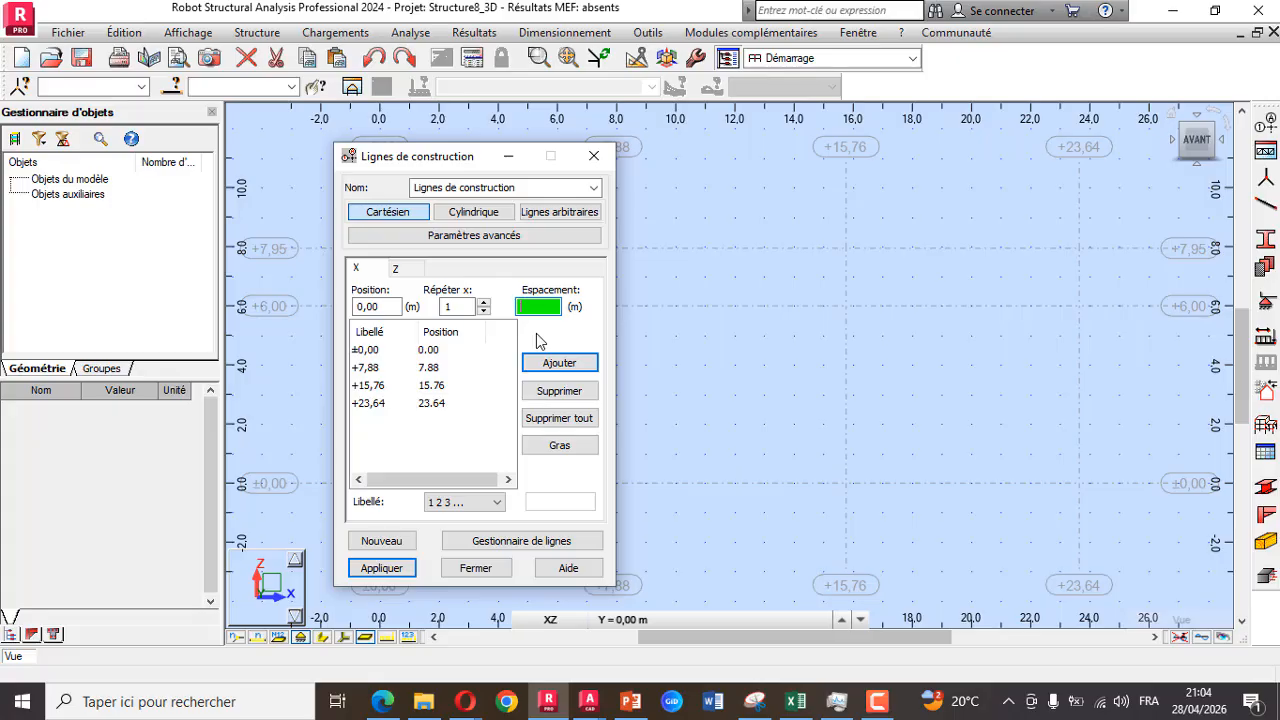
{"action": "type", "text": "11.82"}
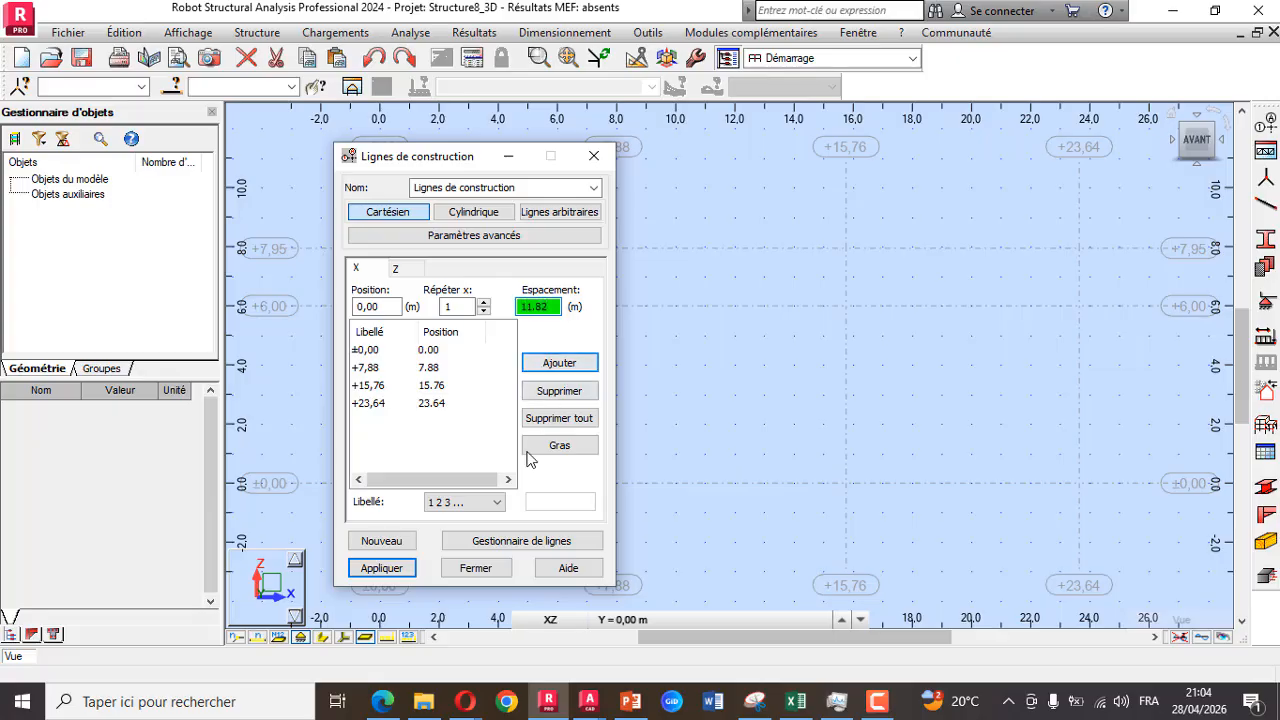
{"action": "left_click", "coordinate": [467, 503]}
{"action": "left_click", "coordinate": [472, 545]}
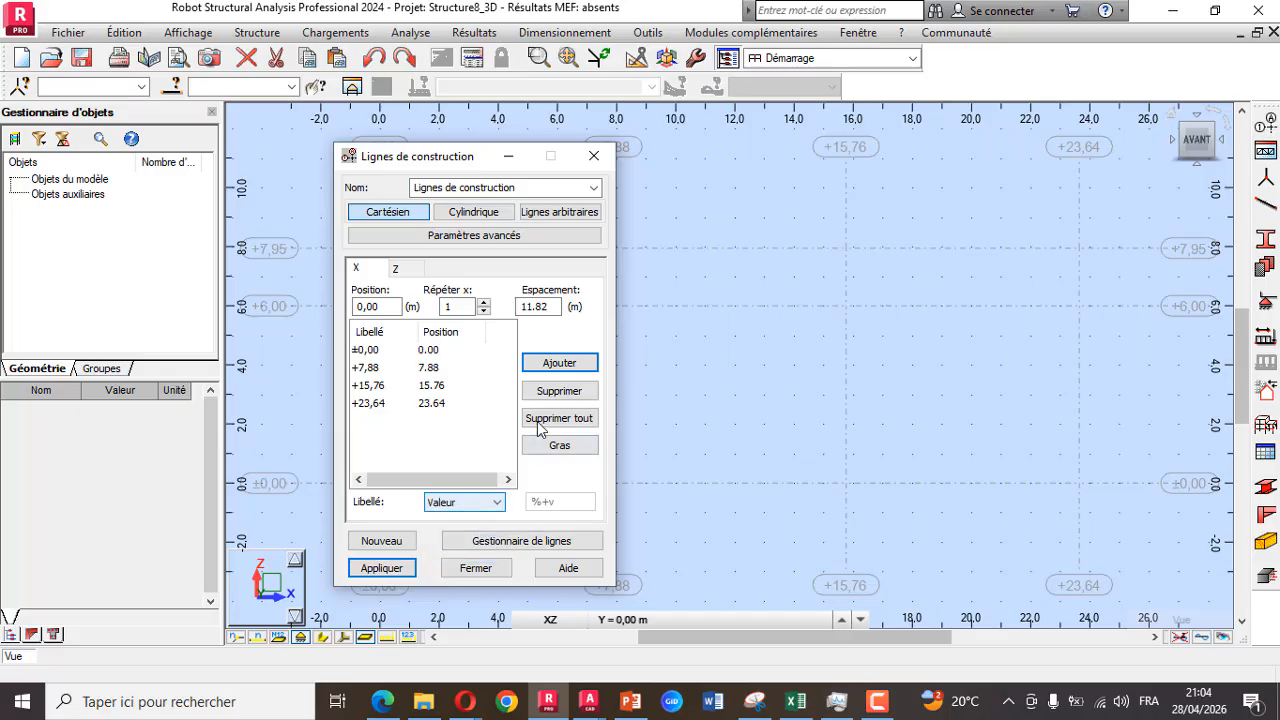
{"action": "left_click", "coordinate": [559, 363]}
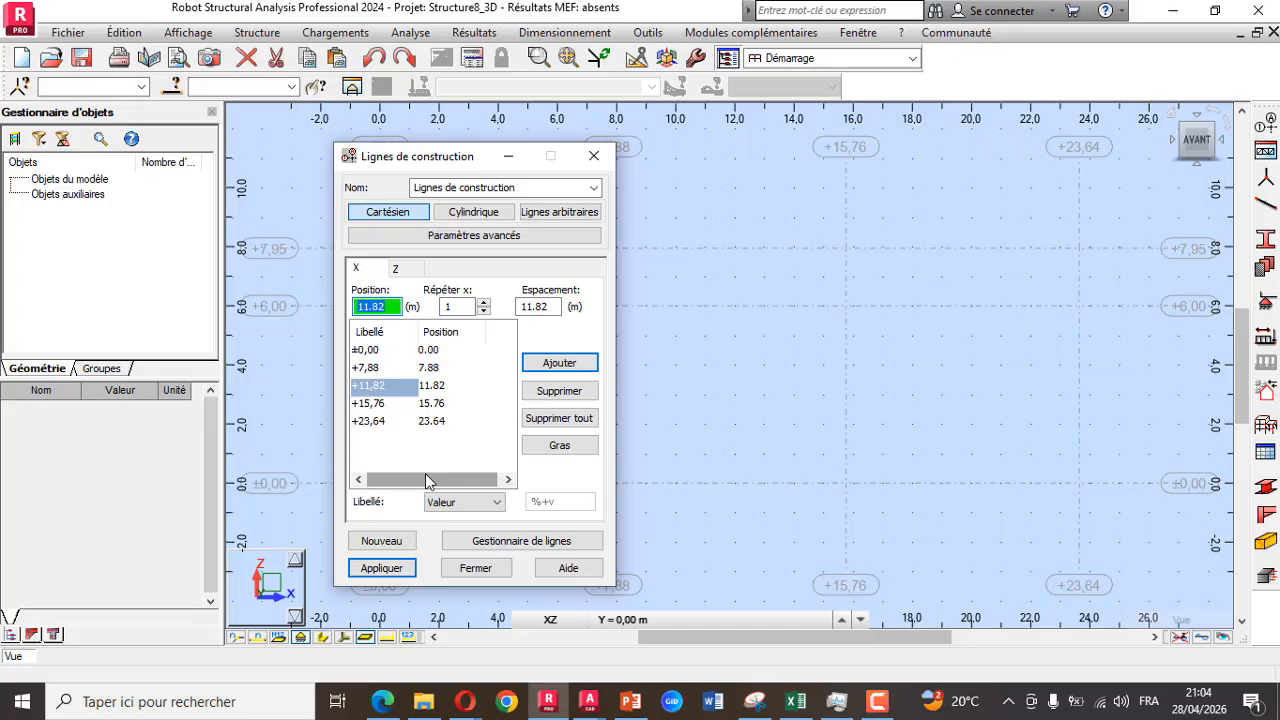
{"action": "left_click", "coordinate": [474, 568]}
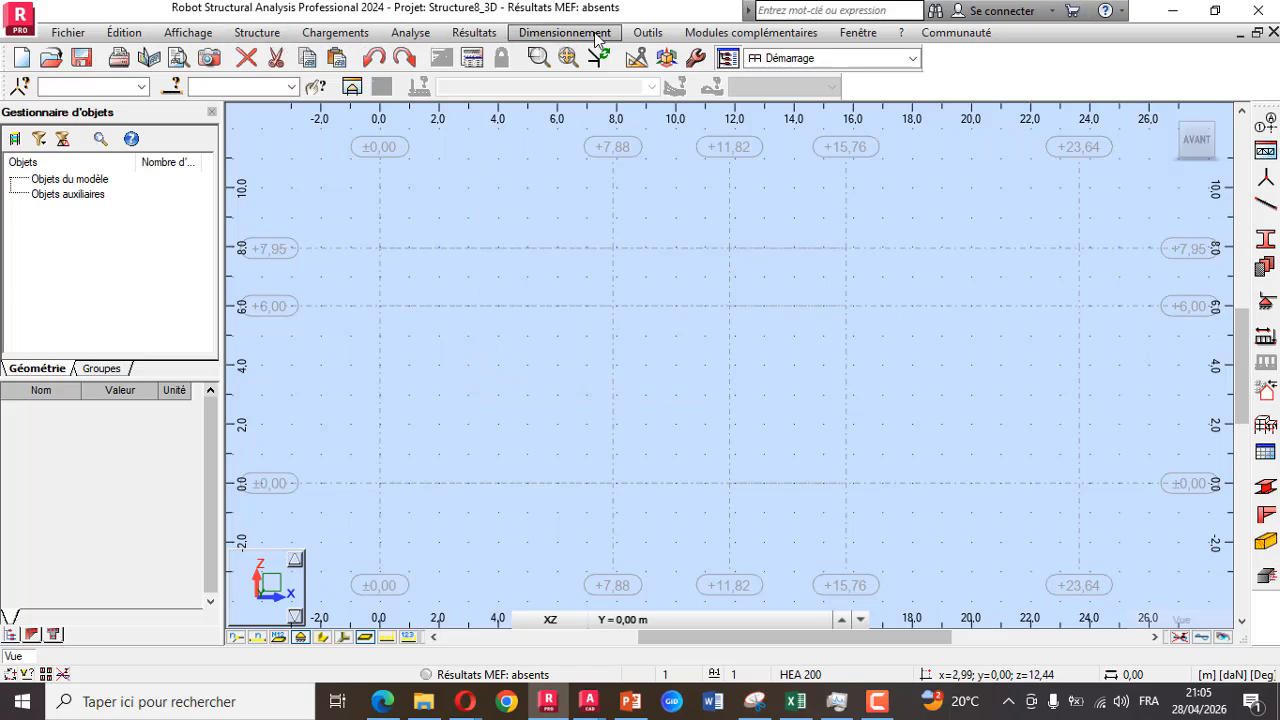
Review the pointer snap options, including intersections with construction lines, and close the snap settings
{"action": "left_click", "coordinate": [648, 32]}
{"action": "left_click", "coordinate": [680, 74]}
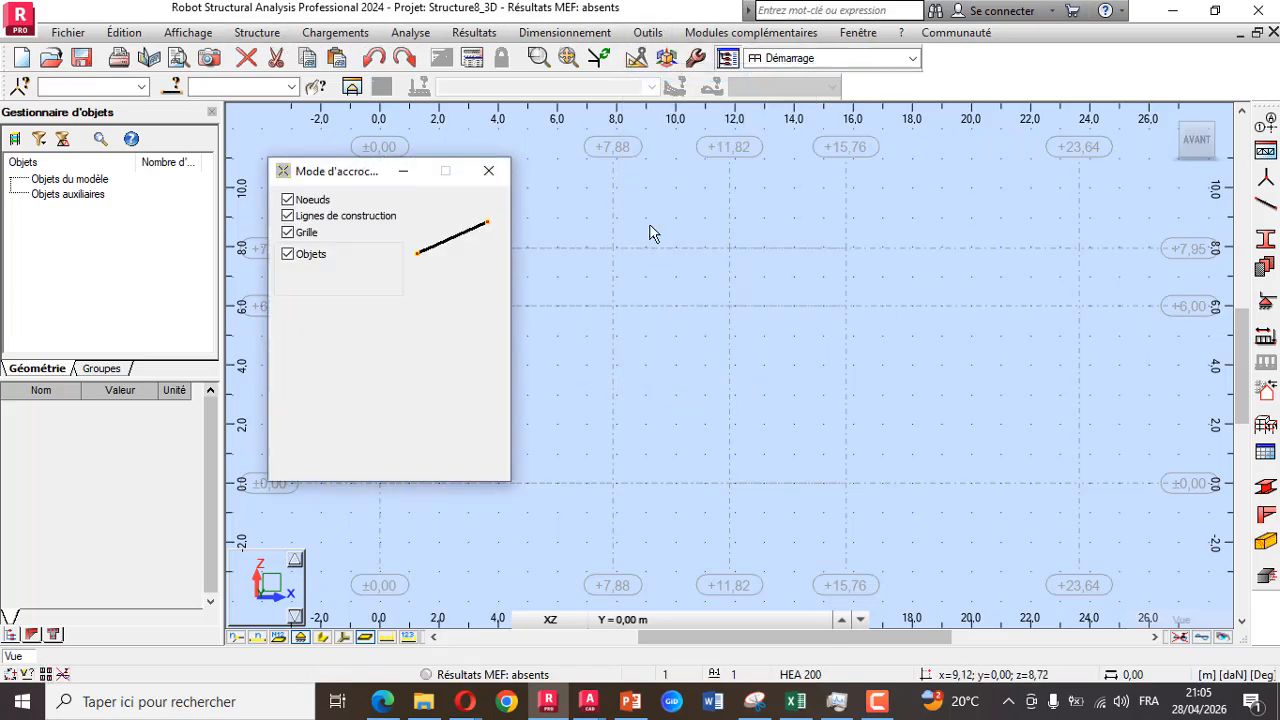
{"action": "left_click_drag", "start_coordinate": [346, 172], "coordinate": [243, 167]}
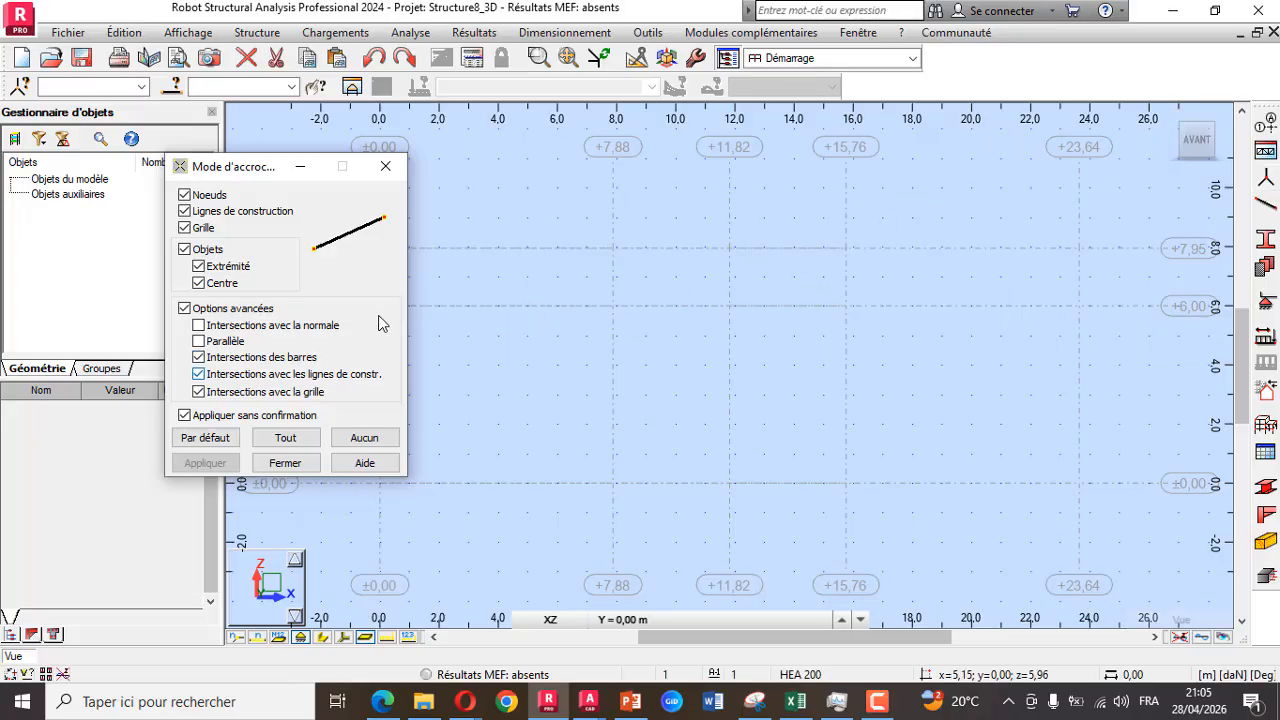
{"action": "left_click", "coordinate": [386, 166]}
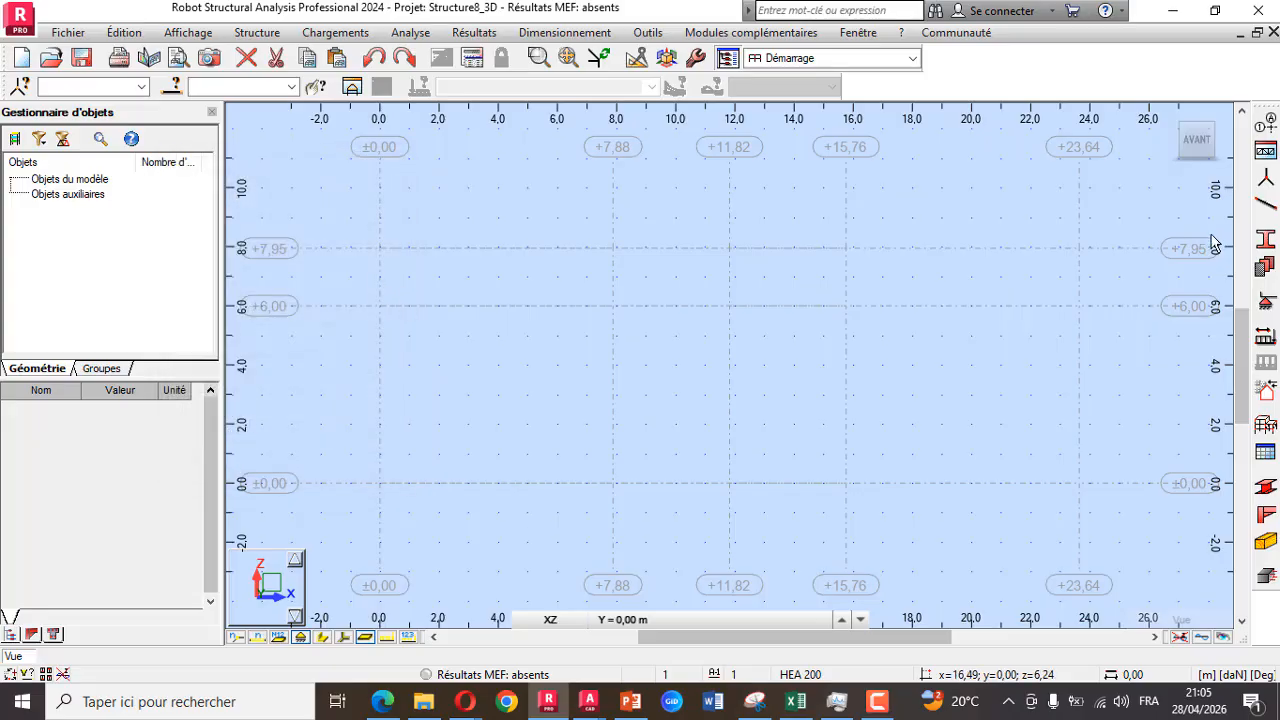
Start defining bars and open the definition of a new section for them
{"action": "left_click", "coordinate": [1266, 208]}
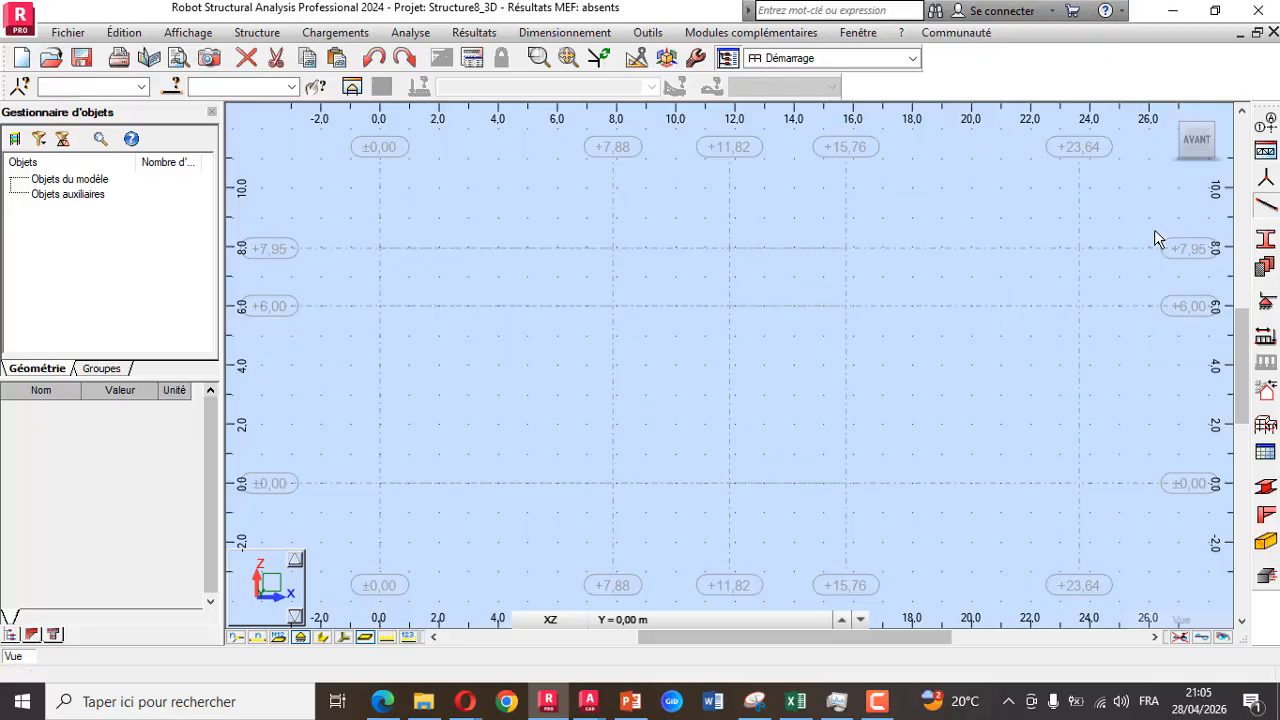
{"action": "left_click_drag", "start_coordinate": [760, 110], "coordinate": [136, 177]}
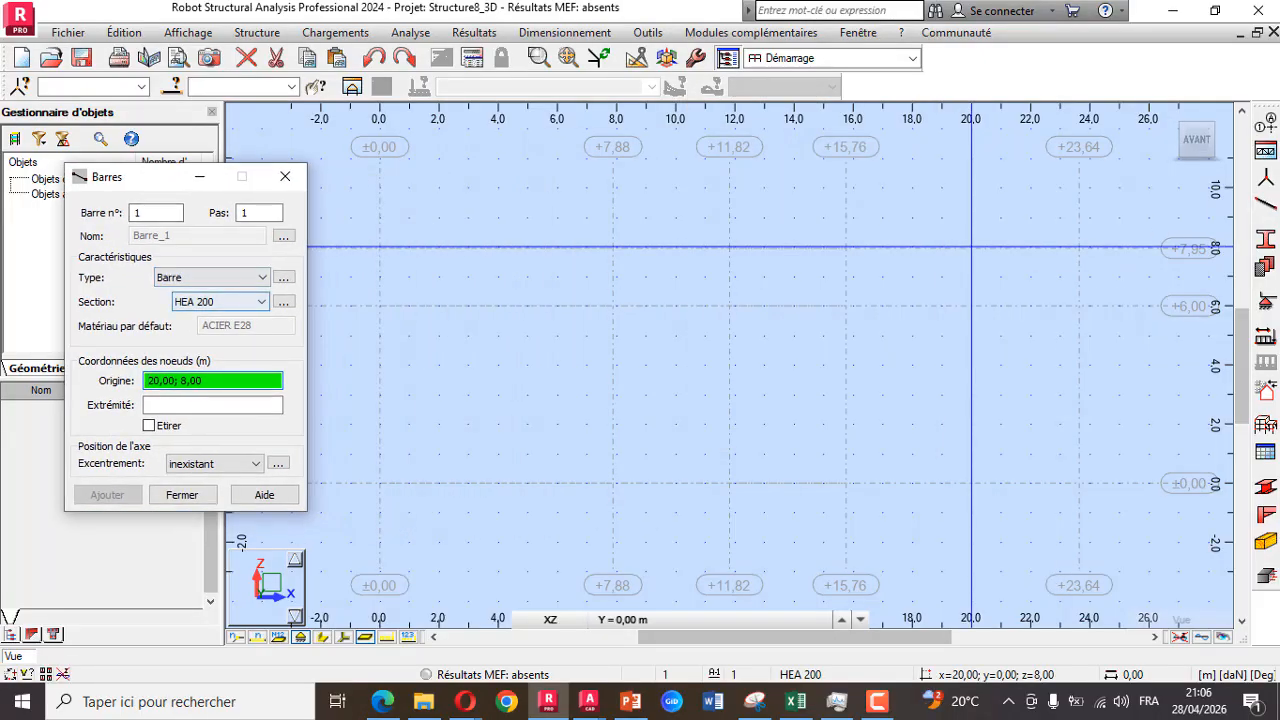
{"action": "left_click", "coordinate": [283, 301]}
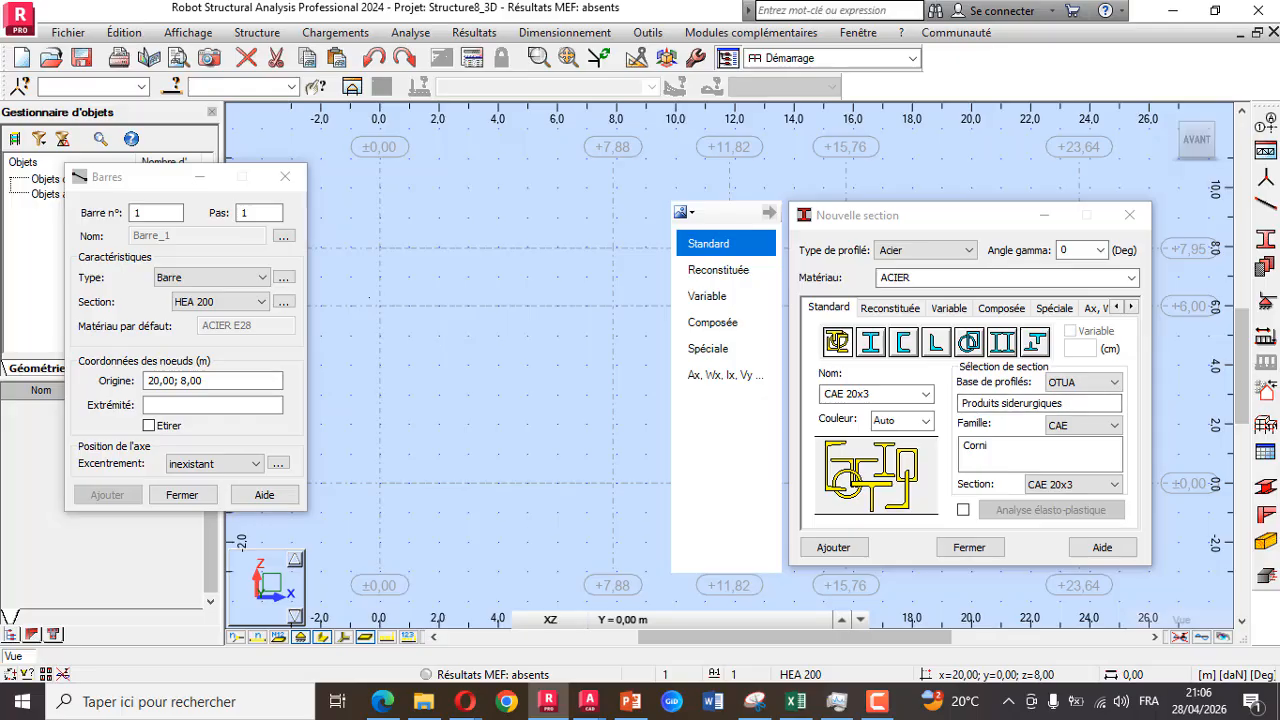
Choose the IPE 330 profile from the IPE family of the OTUA database for the new section
{"action": "left_click", "coordinate": [1085, 425]}
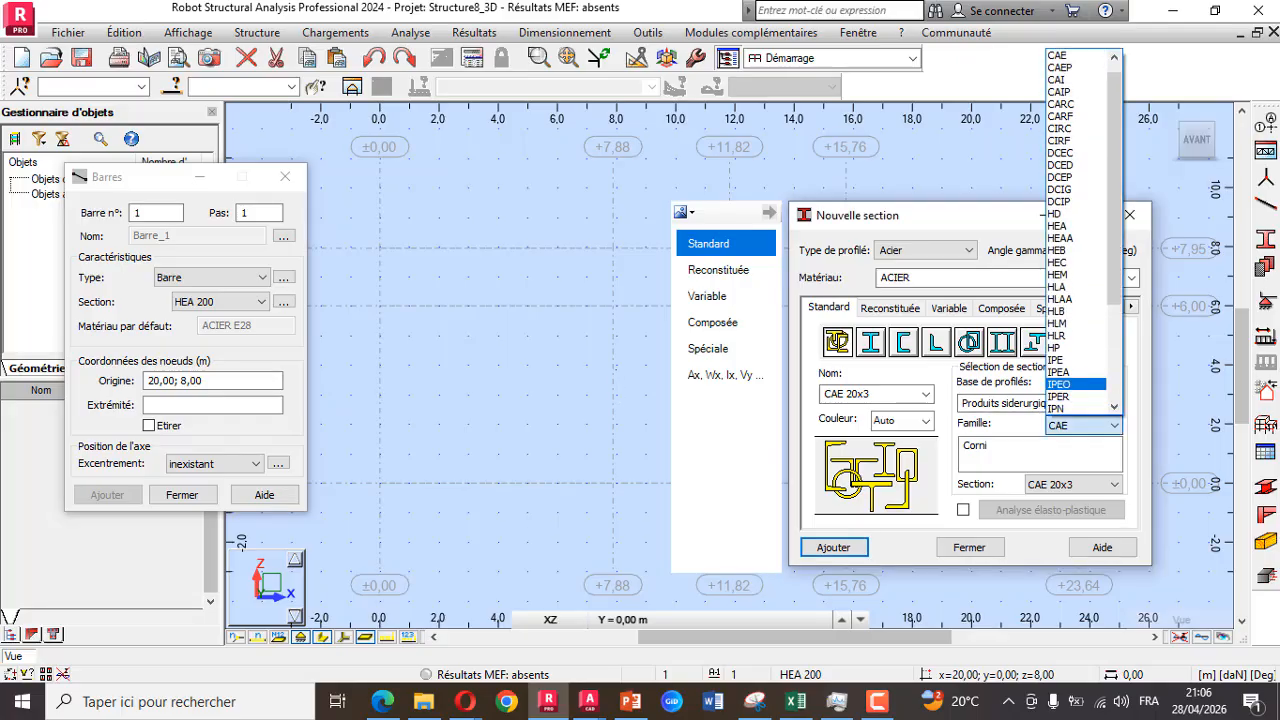
{"action": "left_click", "coordinate": [1055, 359]}
{"action": "left_click", "coordinate": [1113, 484]}
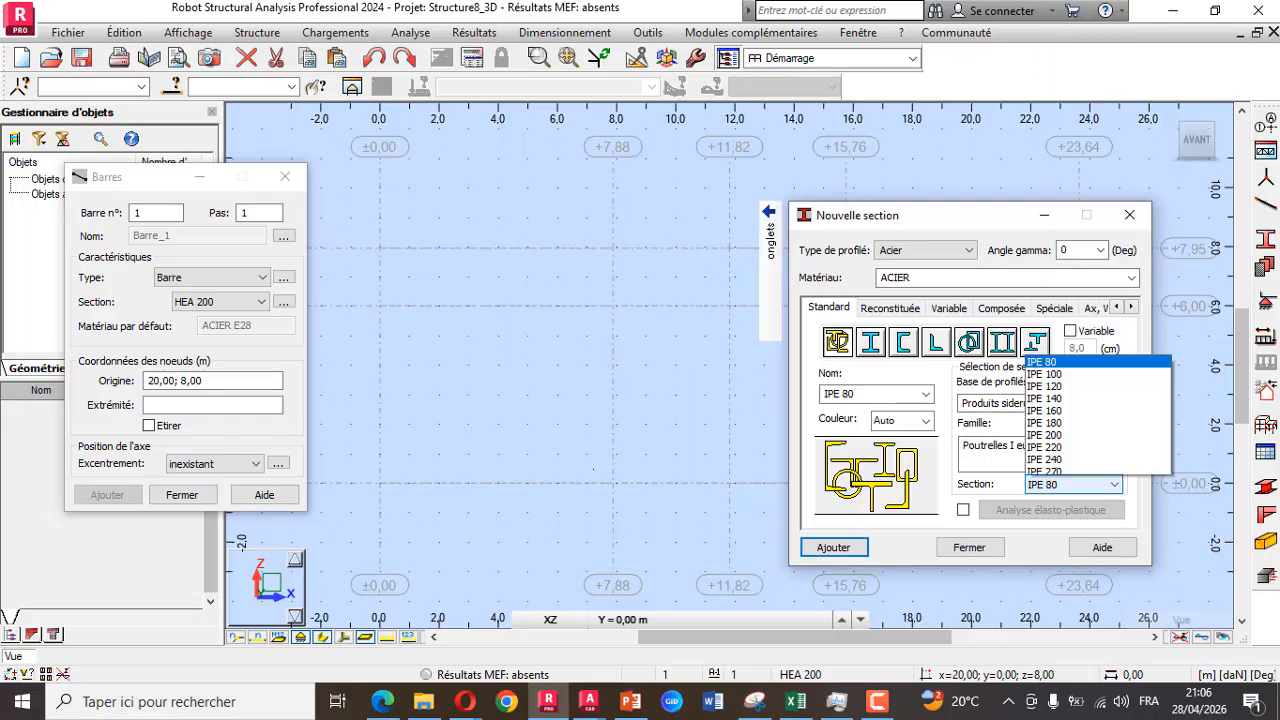
{"action": "left_click", "coordinate": [1060, 287]}
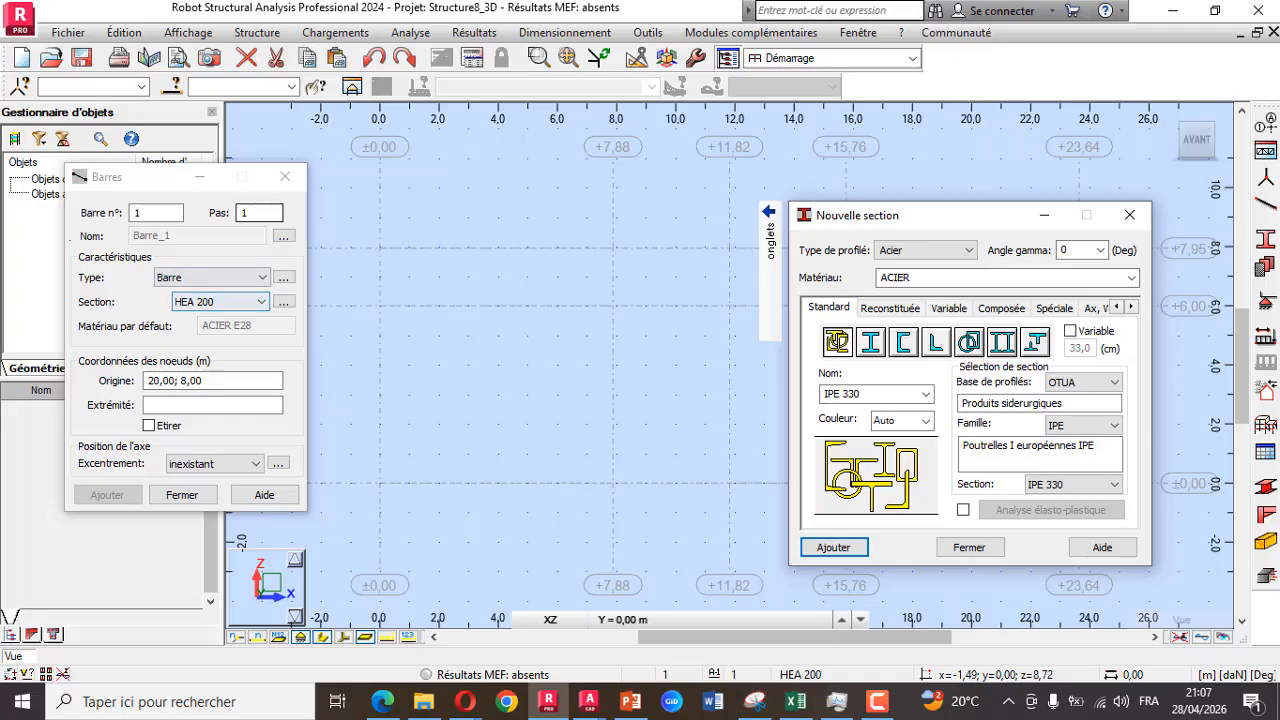
Look at the built-up (Reconstituée) section types and the name and dimension parameters of the symmetric I-section
{"action": "mouse_move", "coordinate": [768, 240]}
{"action": "left_click", "coordinate": [718, 269]}
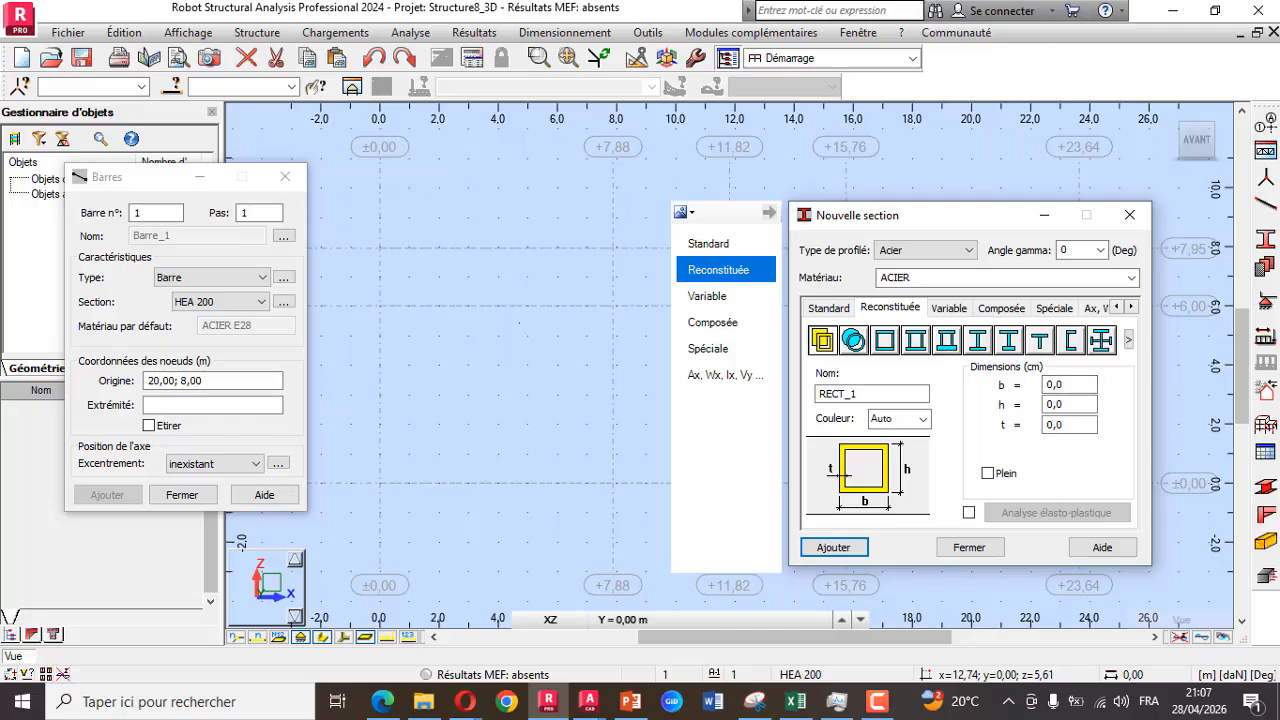
{"action": "left_click", "coordinate": [978, 341]}
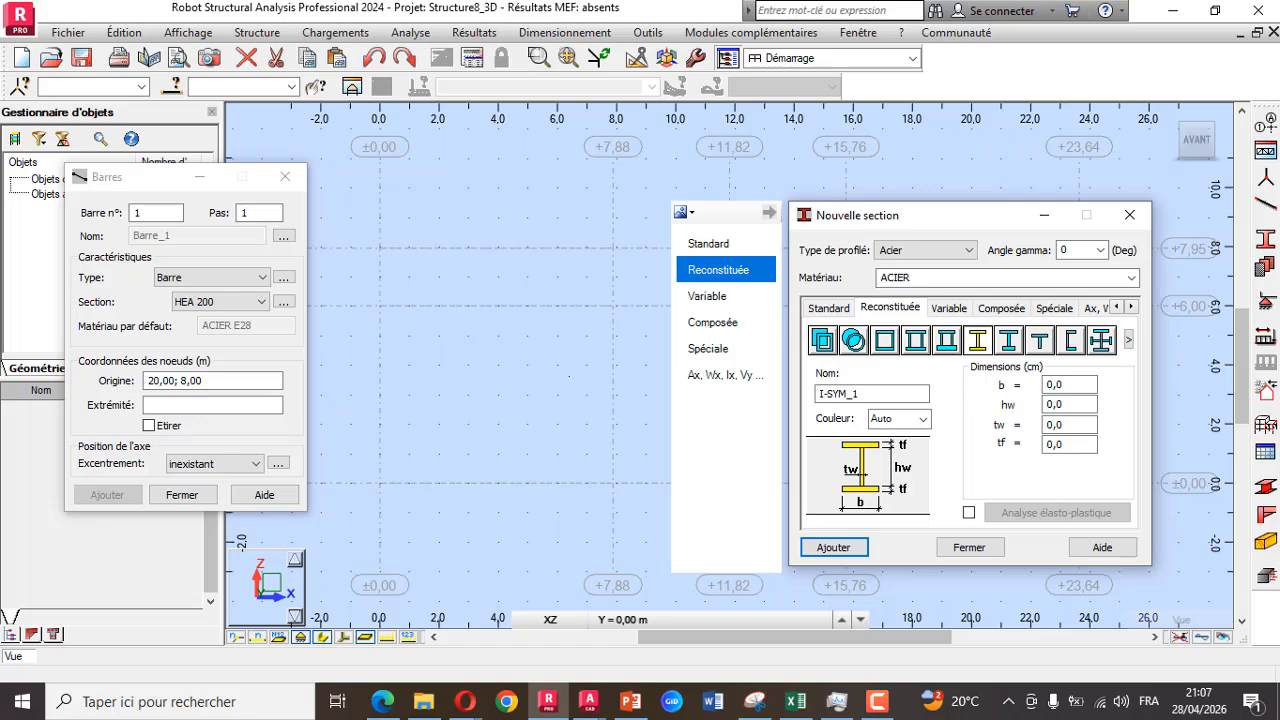
{"action": "left_click_drag", "start_coordinate": [866, 394], "coordinate": [820, 394]}
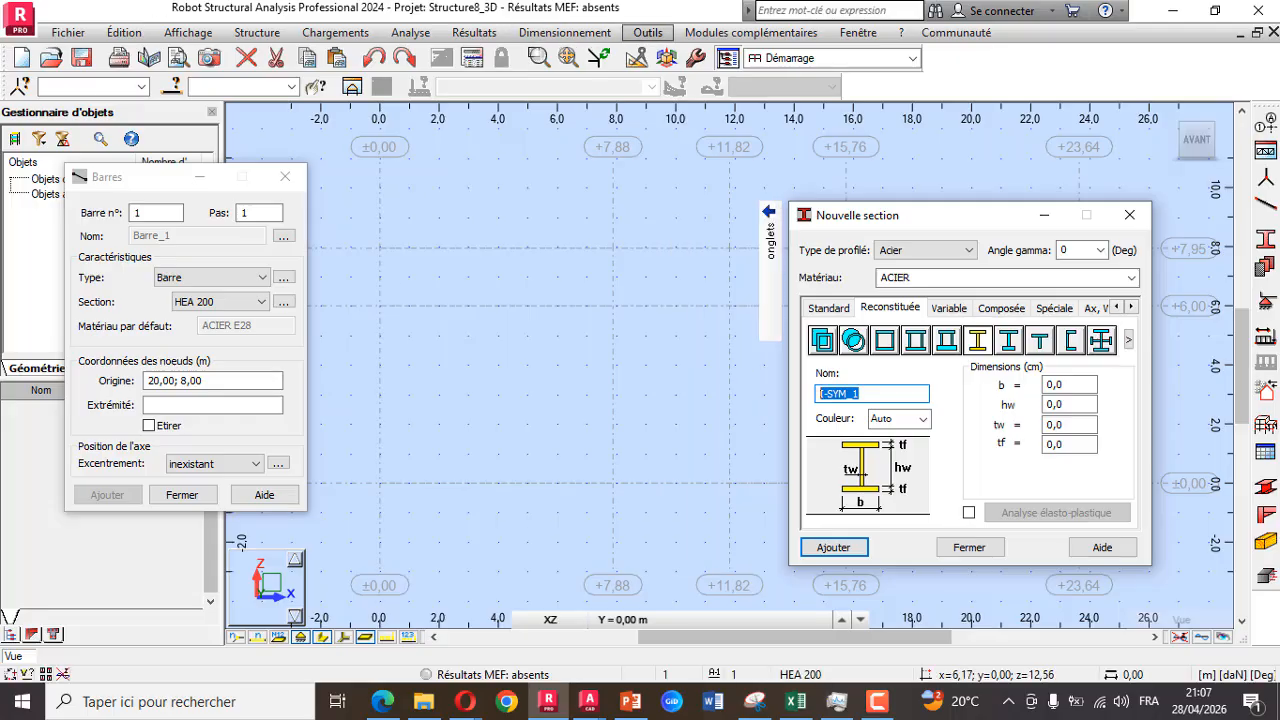
Locate the Définir section tool, browse the variable and compound section types, and return to the standard sections
{"action": "left_click", "coordinate": [647, 32]}
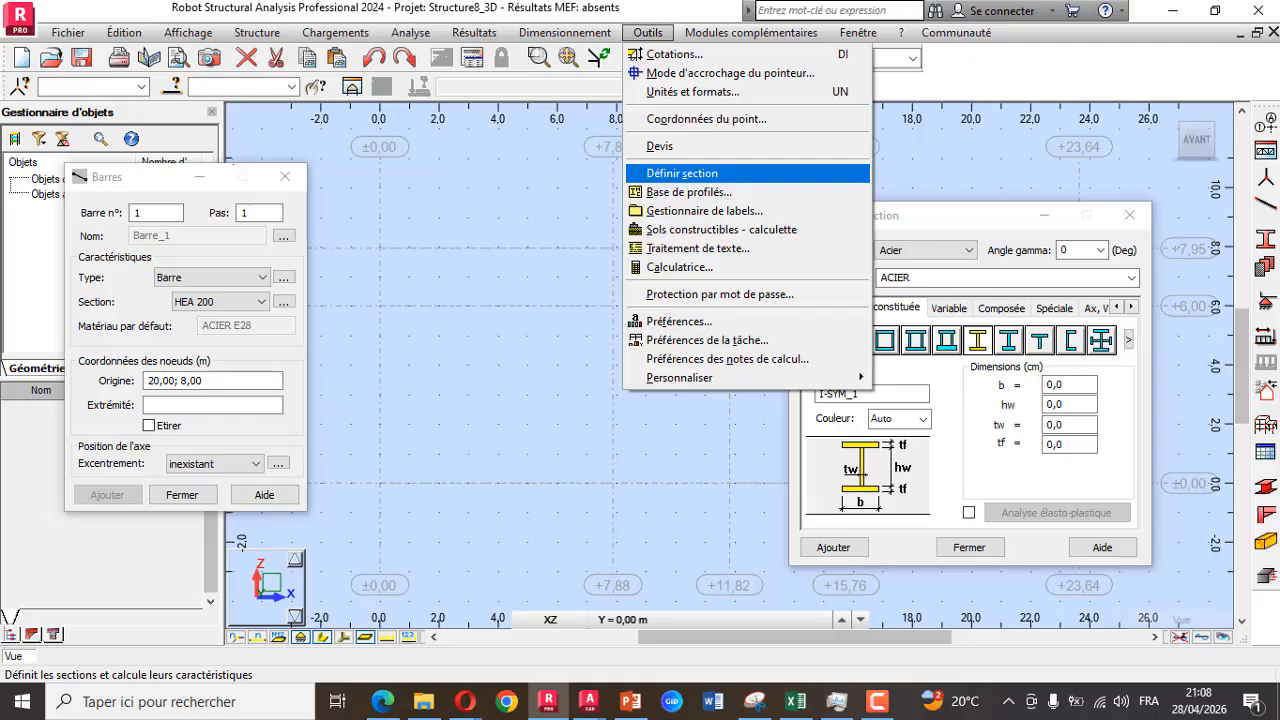
{"action": "left_click", "coordinate": [682, 173]}
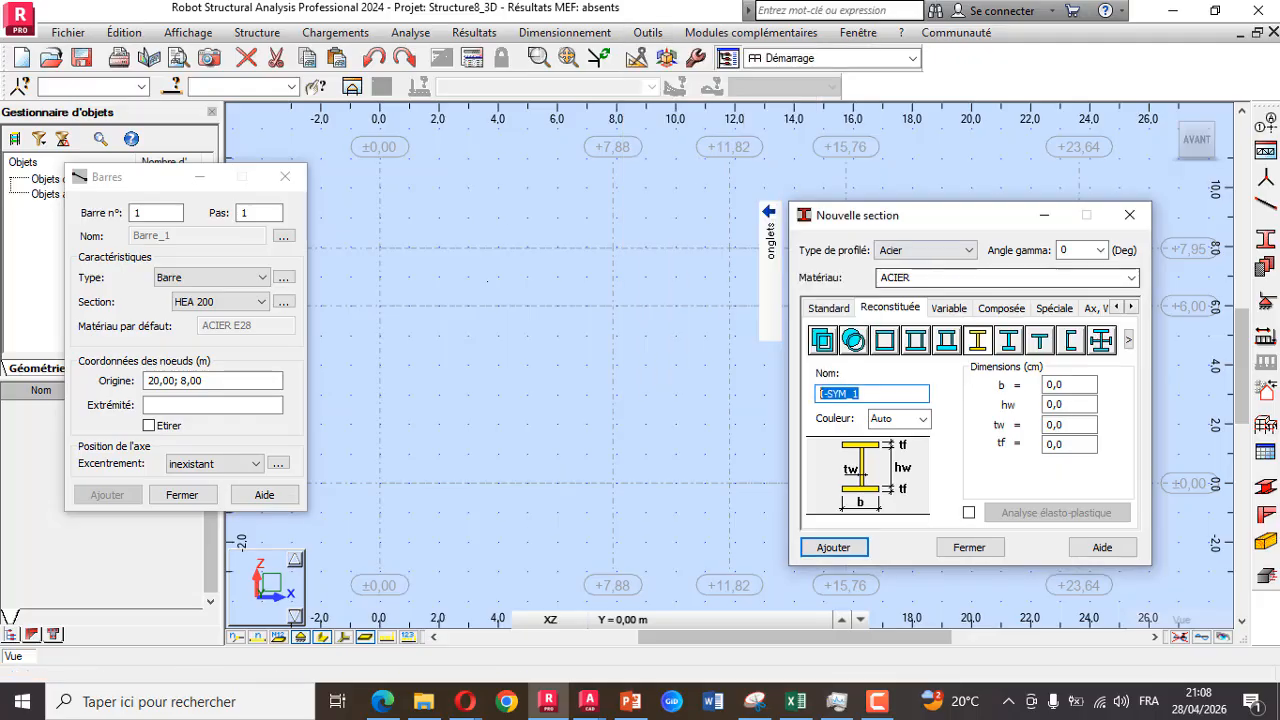
{"action": "left_click", "coordinate": [948, 308]}
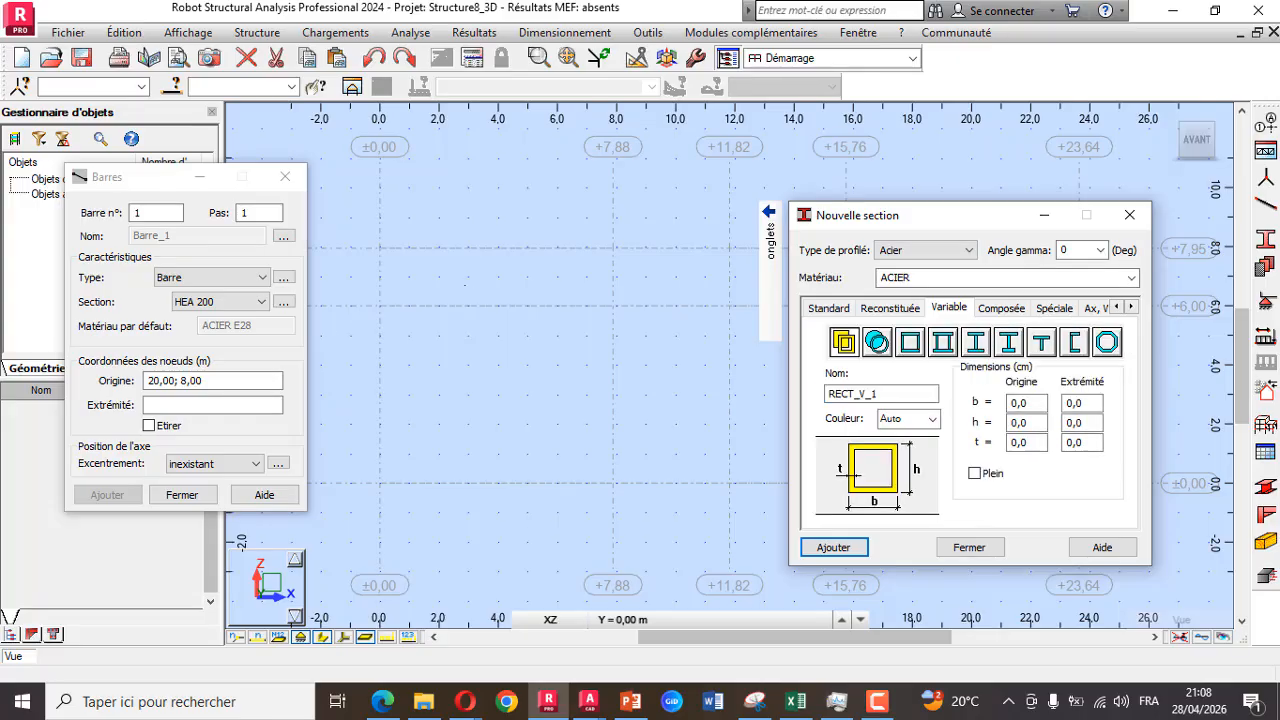
{"action": "left_click", "coordinate": [1001, 308]}
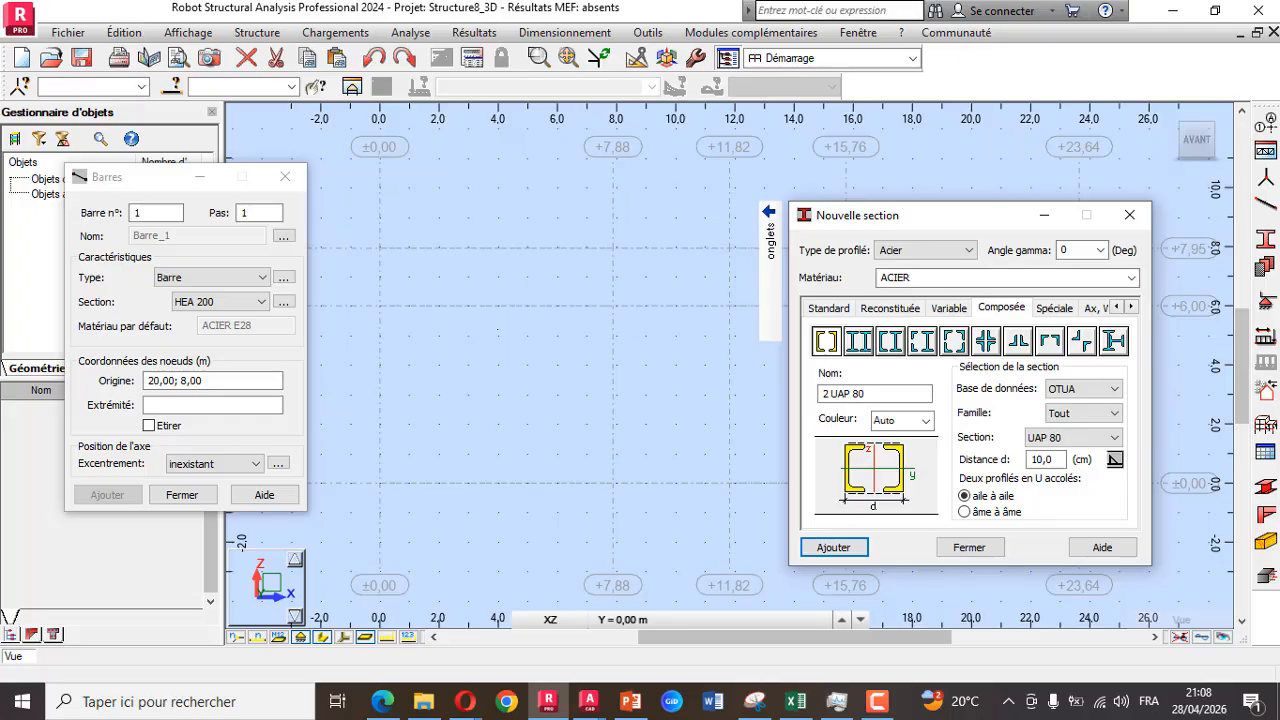
{"action": "left_click", "coordinate": [828, 308]}
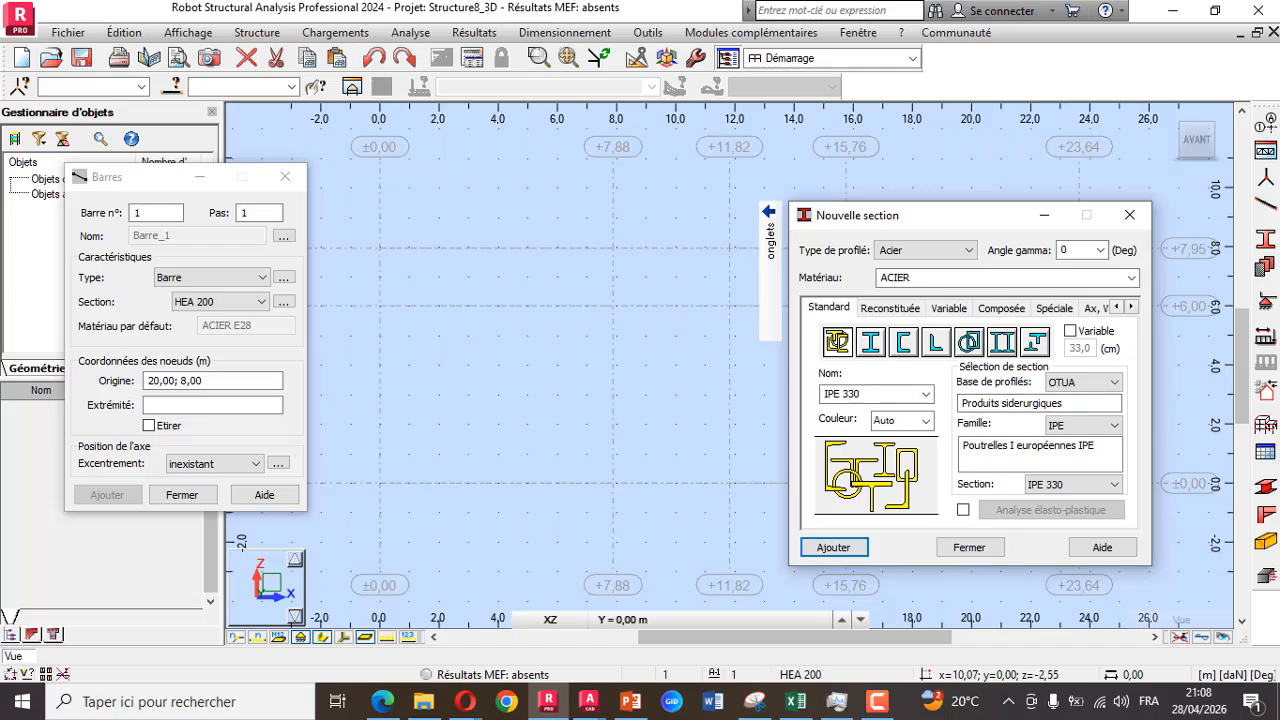
Check the Google Meet session in the browser and return to Robot Structural Analysis
{"action": "left_click", "coordinate": [465, 701]}
{"action": "left_click", "coordinate": [363, 620]}
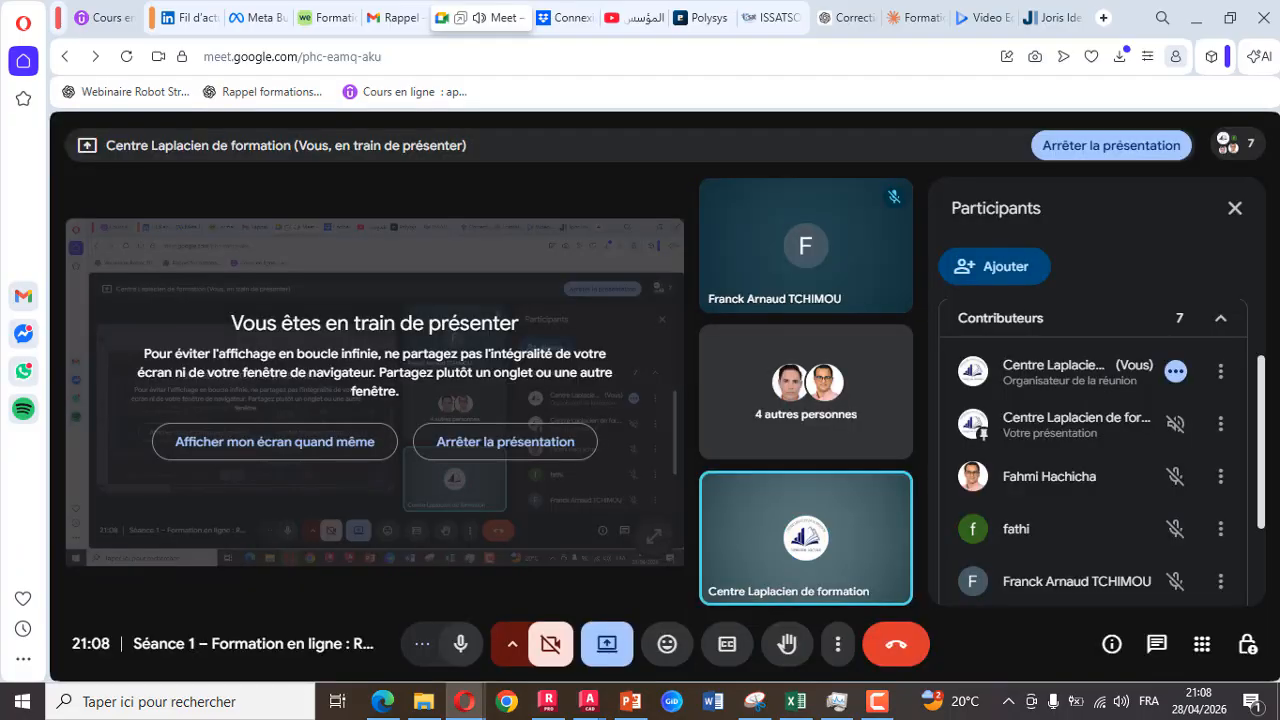
{"action": "left_click", "coordinate": [1197, 18]}
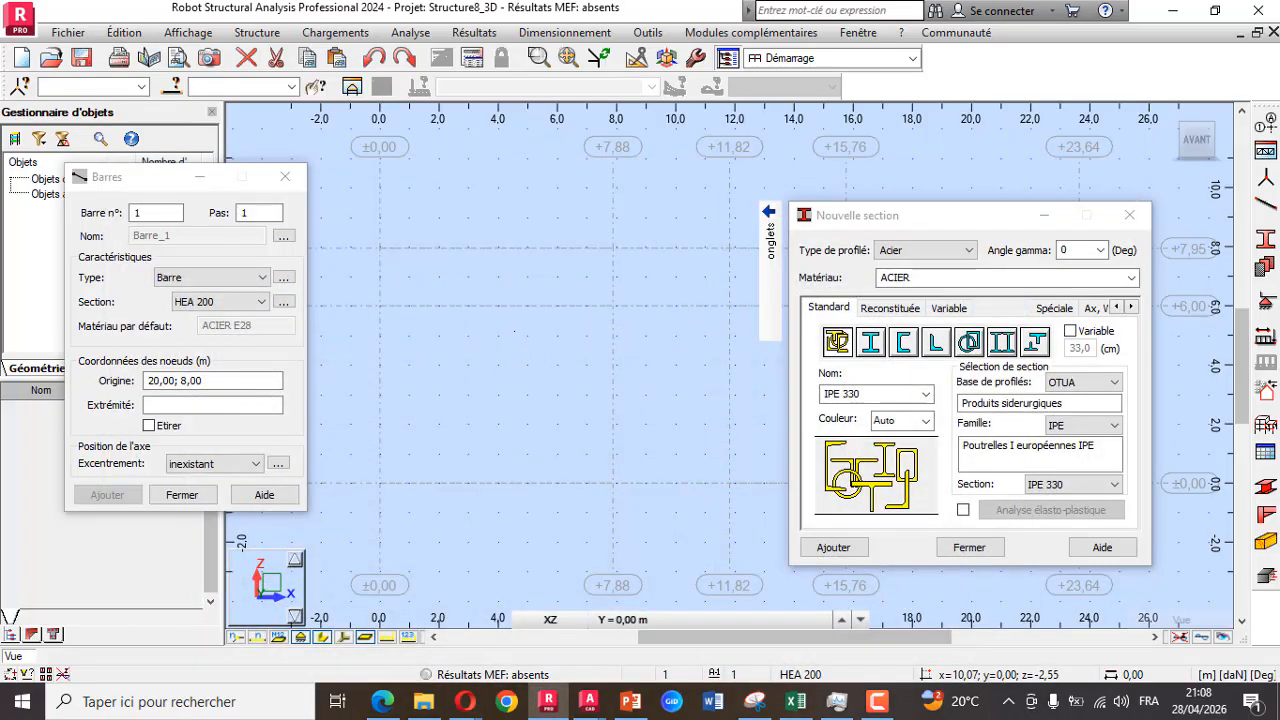
Add the section eps 230x60x3.5 from the eps family of the User profile database as a new section
{"action": "left_click", "coordinate": [1114, 382]}
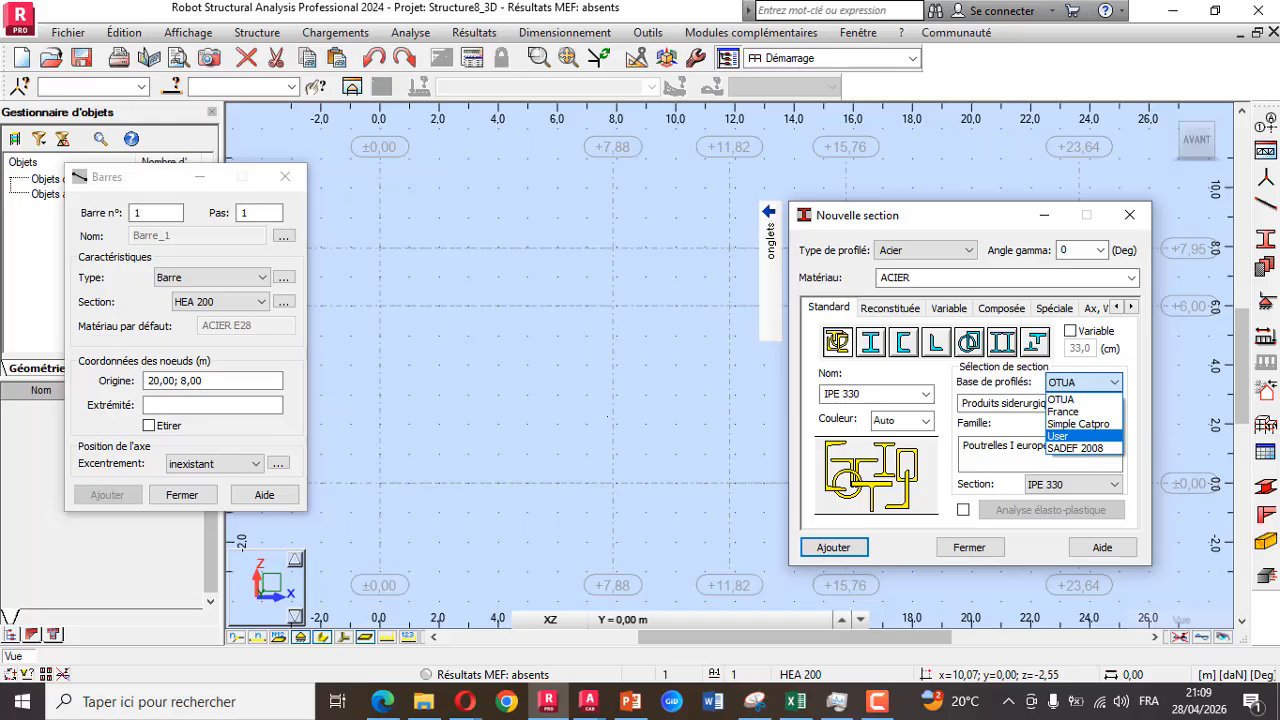
{"action": "key", "text": "Return"}
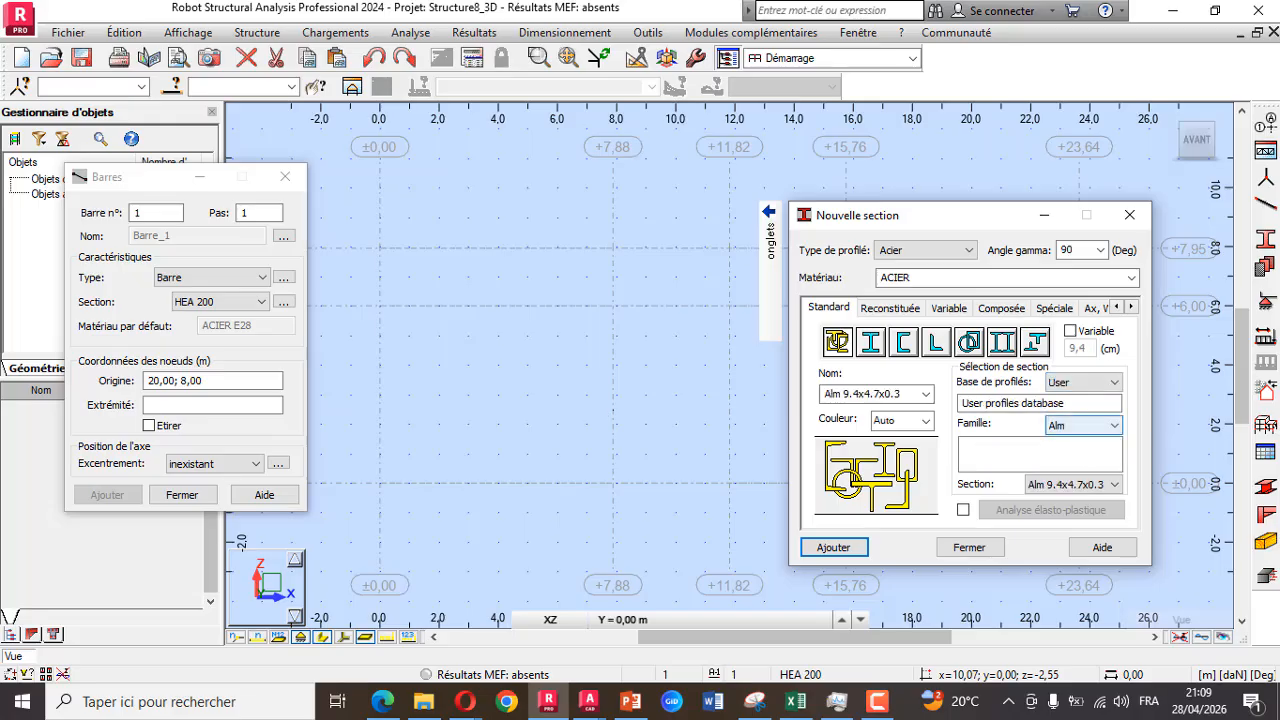
{"action": "left_click", "coordinate": [1113, 426]}
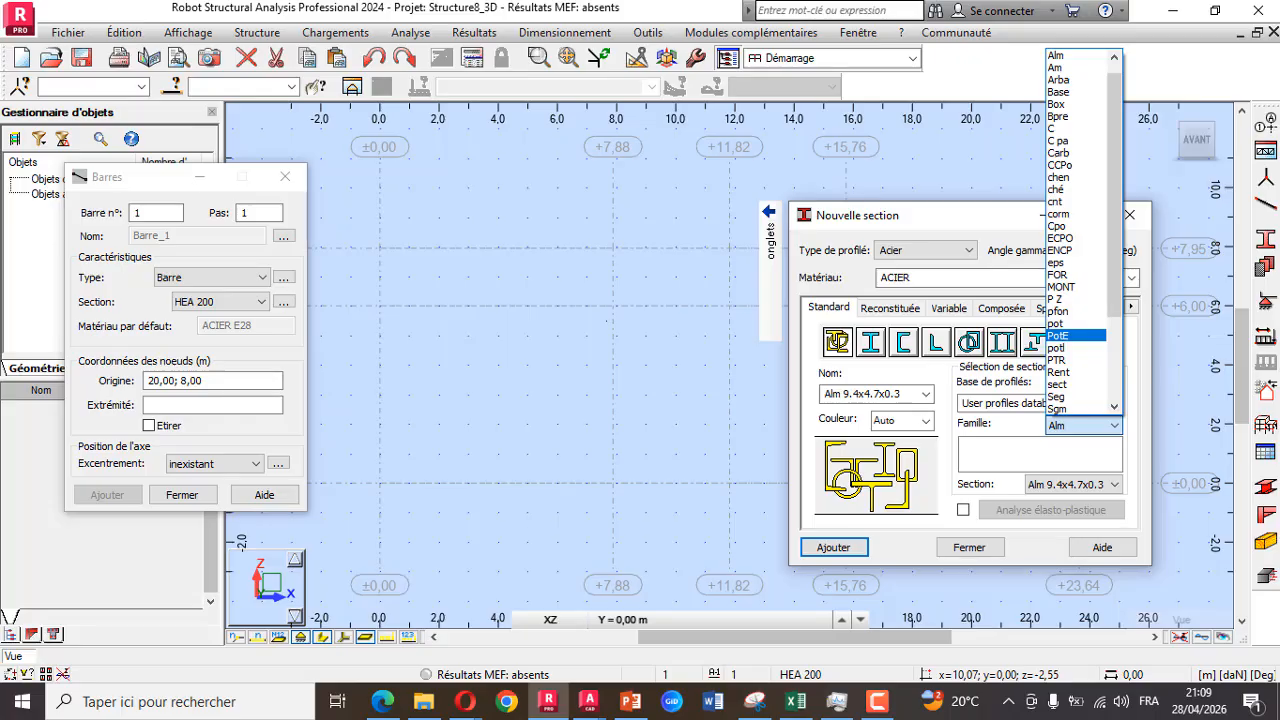
{"action": "key", "text": "Up"}
{"action": "key", "text": "Up"}
{"action": "key", "text": "Up"}
{"action": "key", "text": "Up"}
{"action": "key", "text": "Up"}
{"action": "key", "text": "Up"}
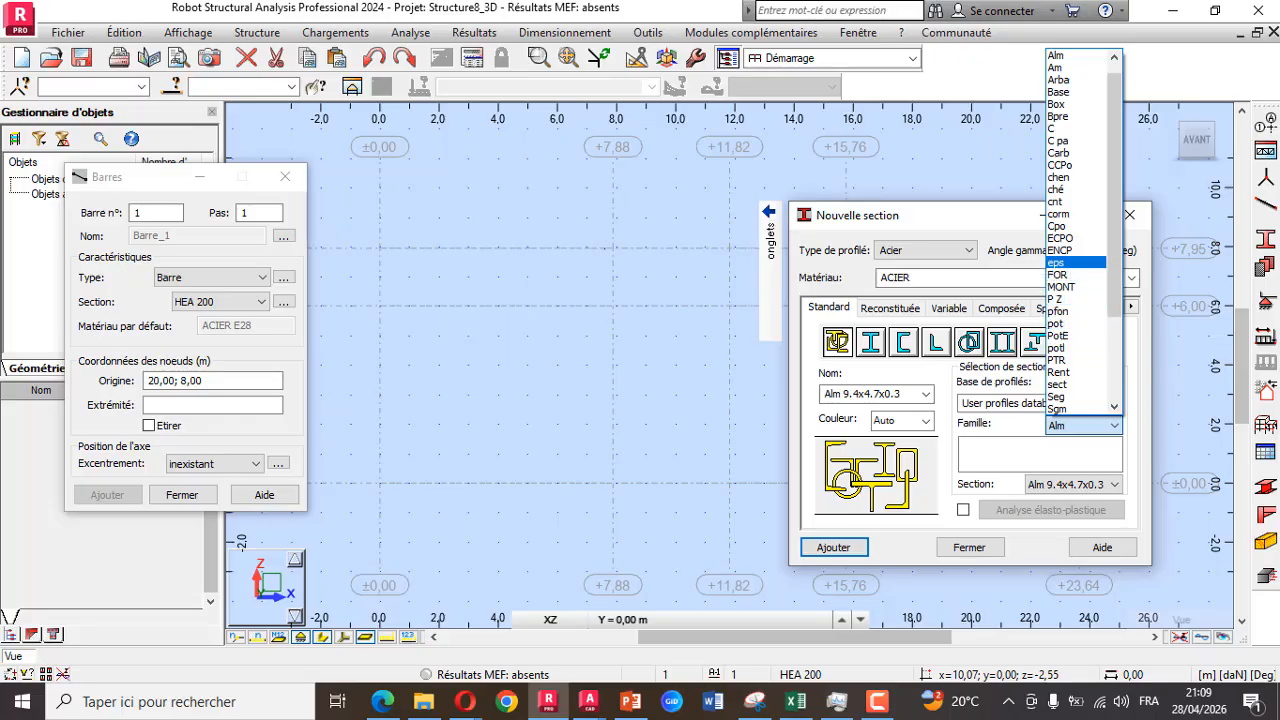
{"action": "key", "text": "Return"}
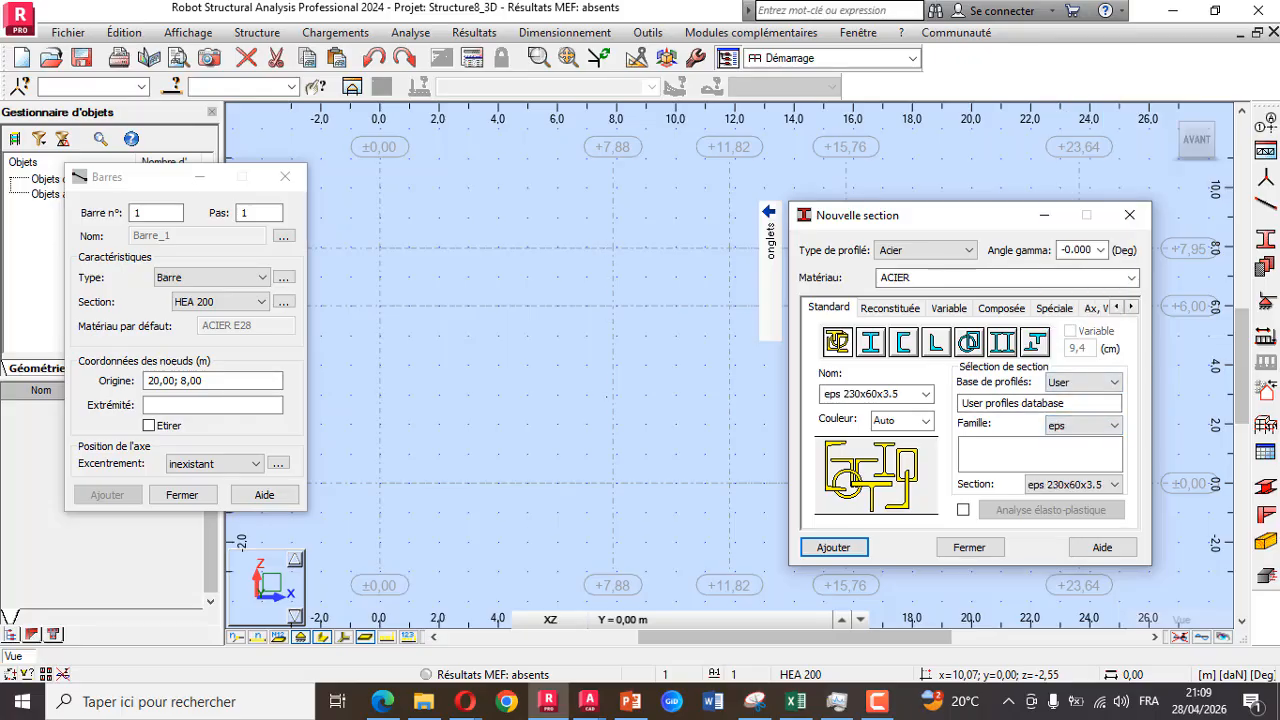
{"action": "left_click", "coordinate": [834, 547]}
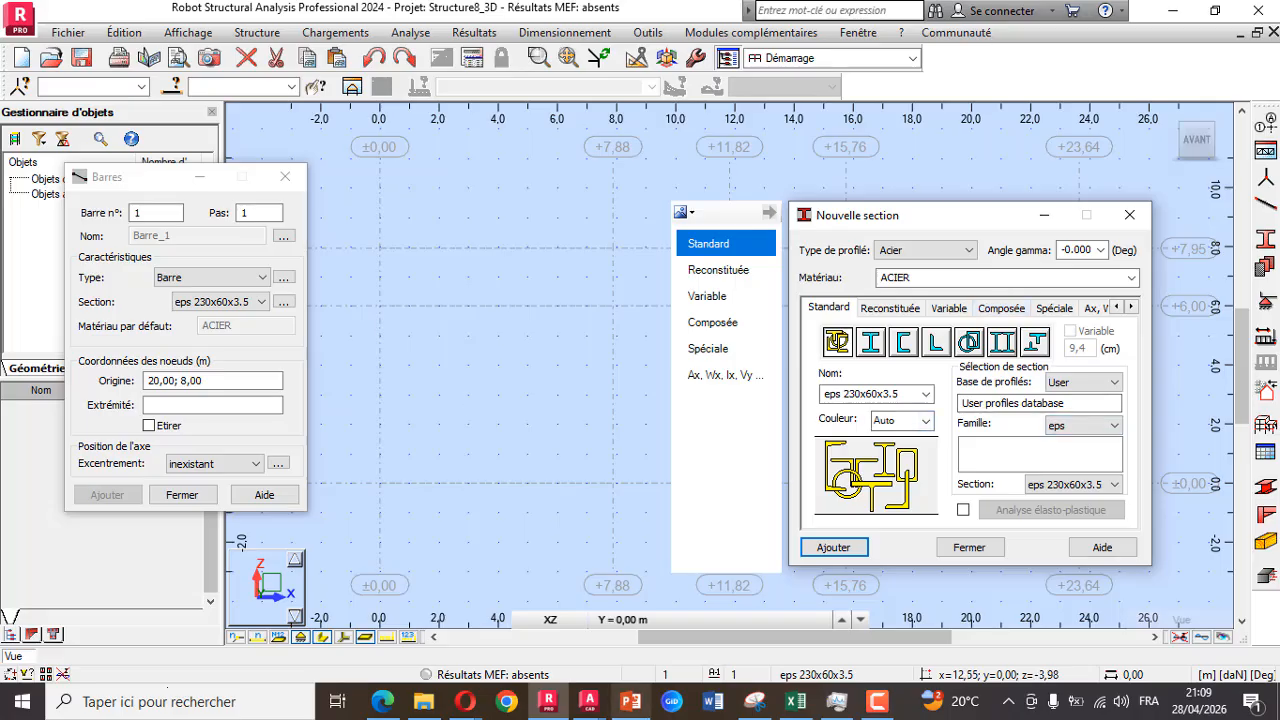
Switch to the PORTIQUE drawing in AutoCAD and examine the gable column profiles on the portal frame section
{"action": "left_click", "coordinate": [588, 701]}
{"action": "left_click", "coordinate": [277, 634]}
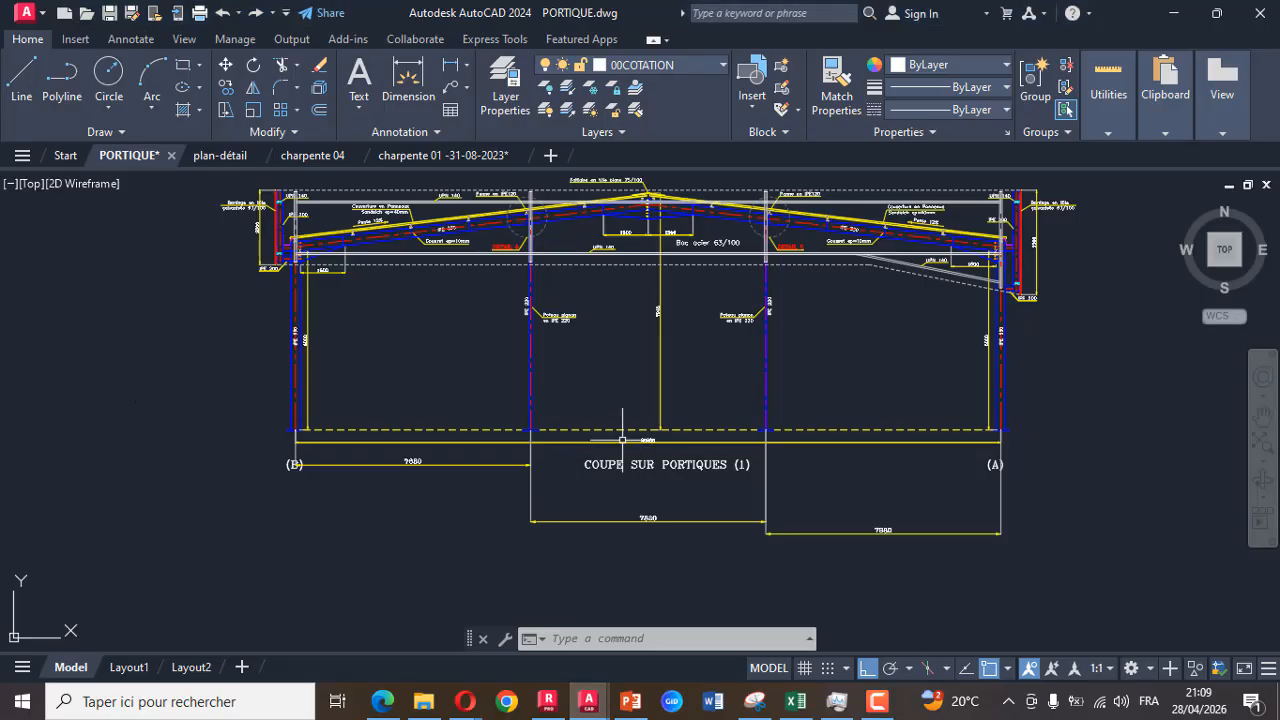
{"action": "scroll", "coordinate": [580, 330], "scroll_direction": "up", "scroll_amount": 4}
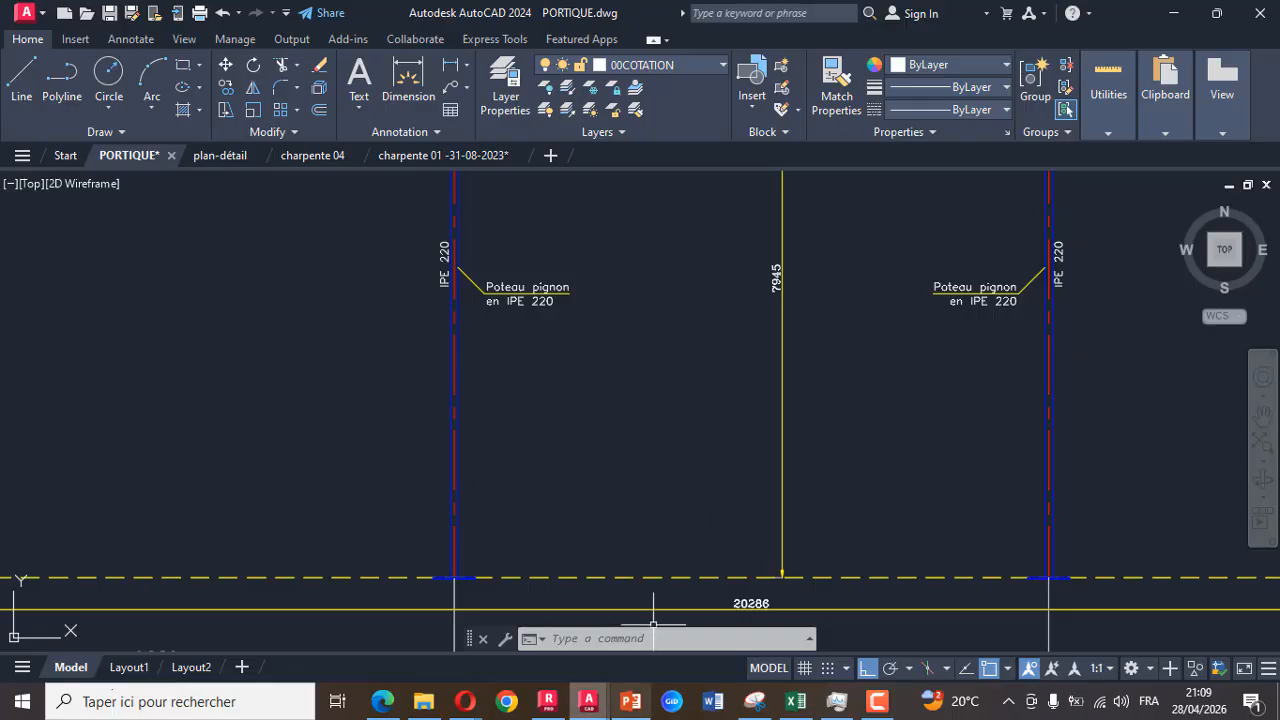
Return to Robot Structural Analysis and add the section IPE 220 from the IPE family of the OTUA profile database
{"action": "left_click", "coordinate": [548, 701]}
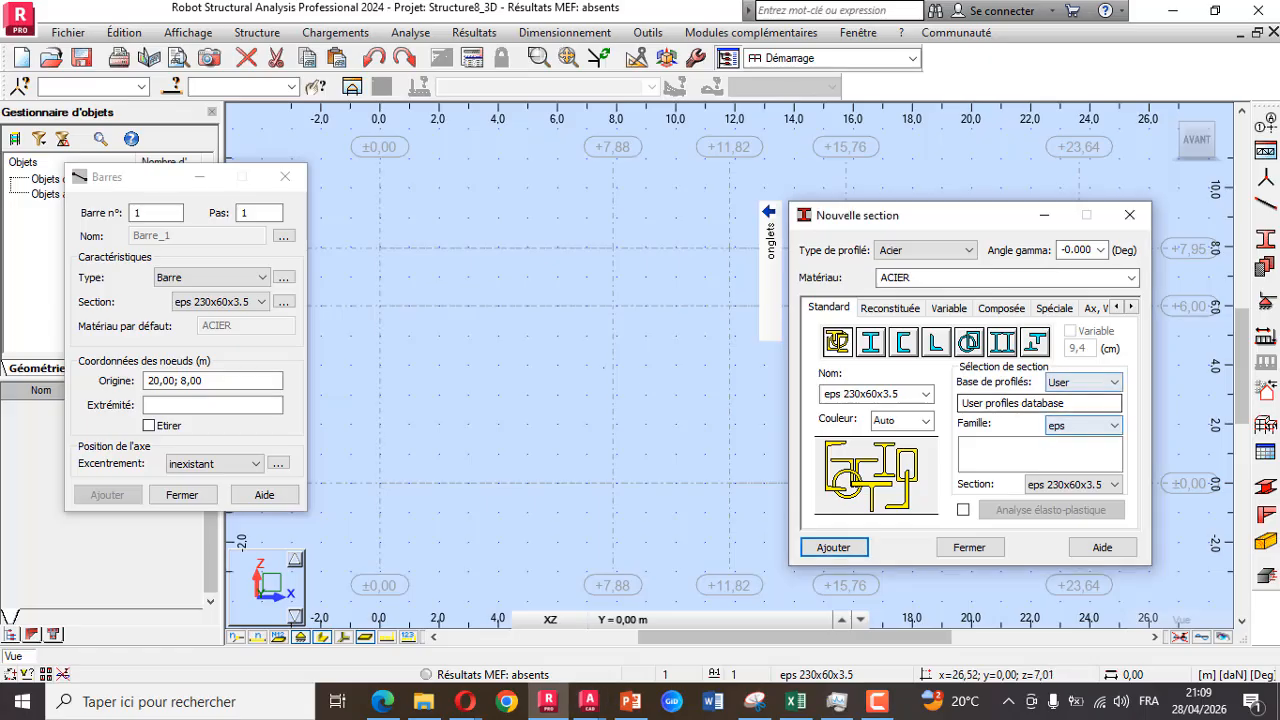
{"action": "left_click", "coordinate": [1086, 383]}
{"action": "left_click", "coordinate": [1082, 399]}
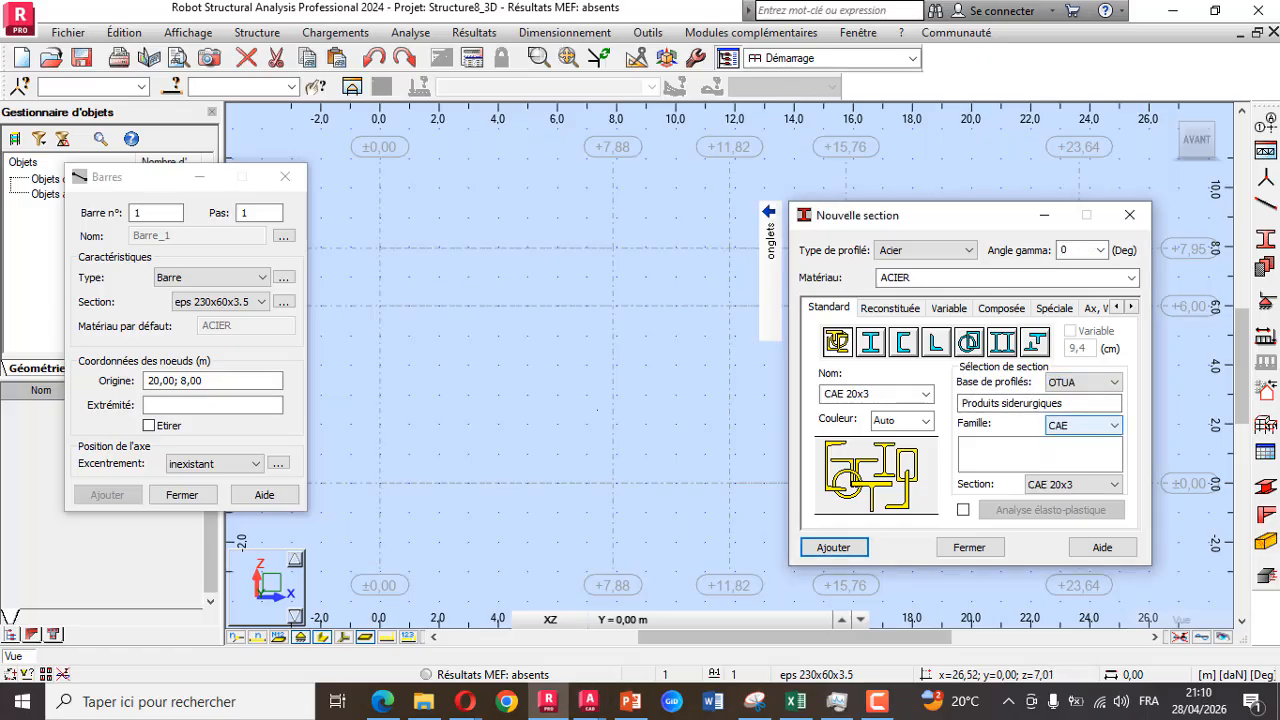
{"action": "left_click", "coordinate": [1084, 425]}
{"action": "left_click", "coordinate": [1074, 360]}
{"action": "left_click", "coordinate": [1076, 484]}
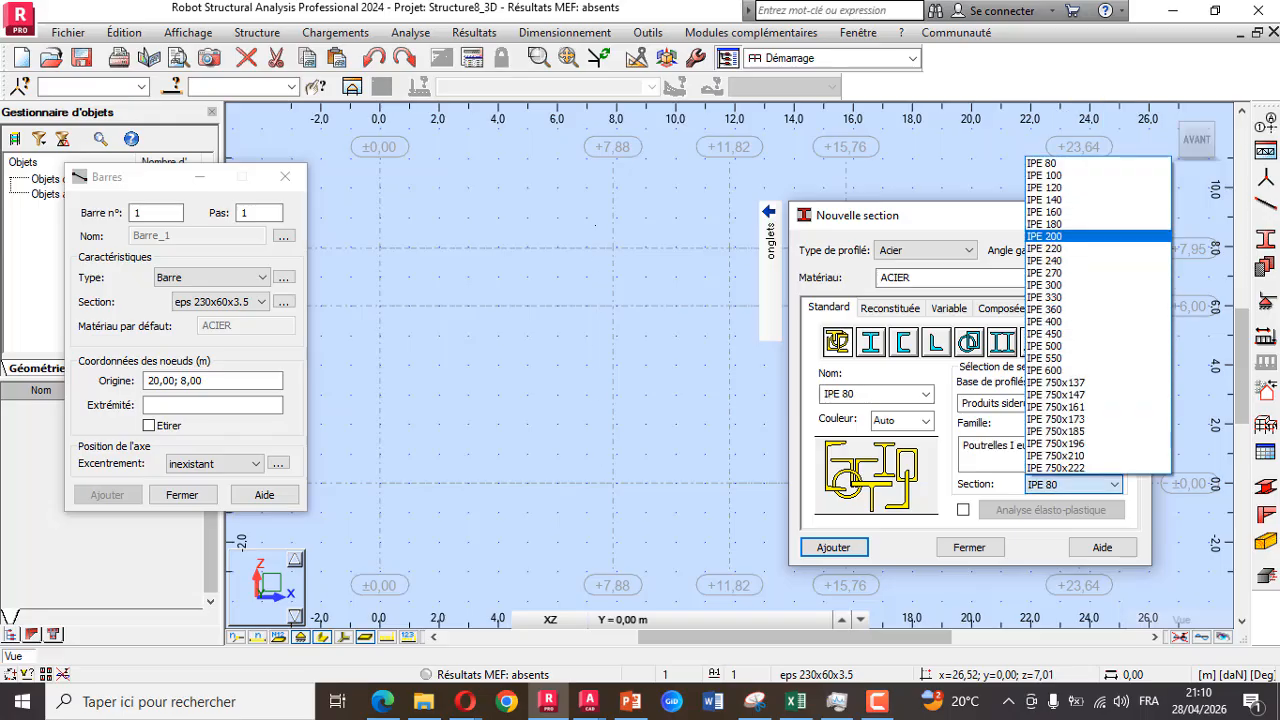
{"action": "left_click", "coordinate": [1046, 248]}
{"action": "left_click", "coordinate": [834, 547]}
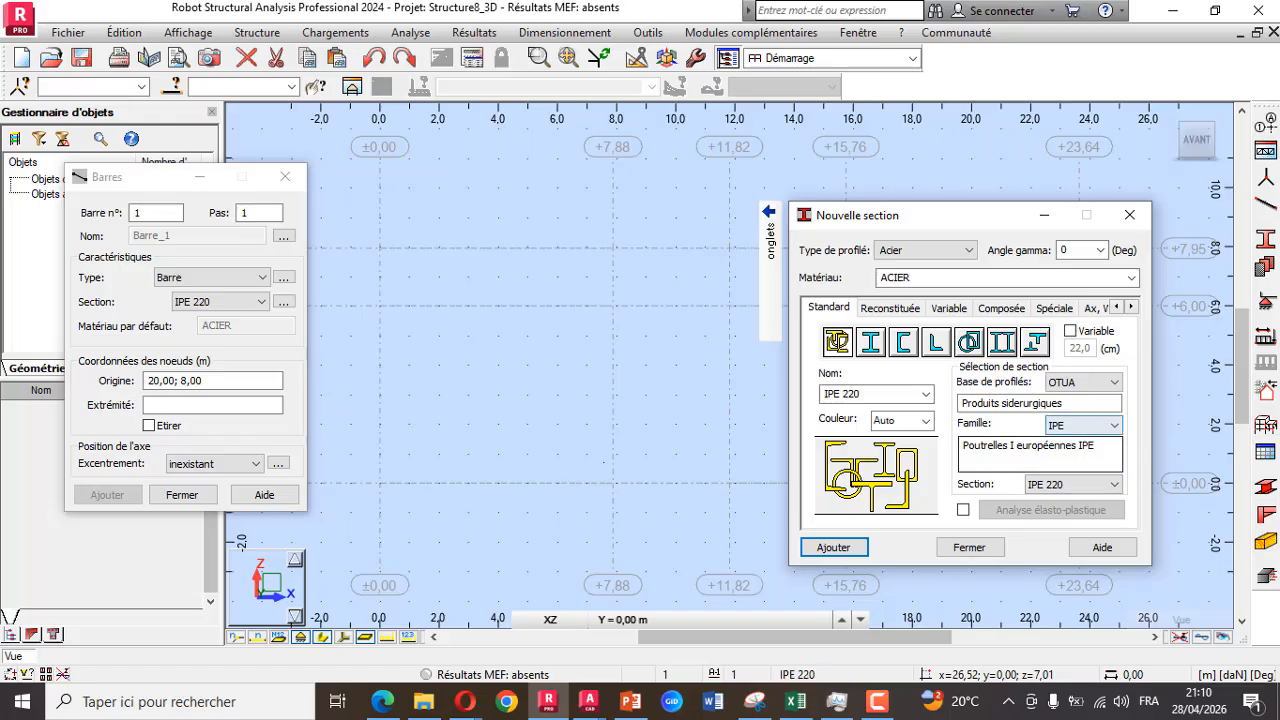
Add IPE 270 as a new section from the same family and close the section definition
{"action": "left_click", "coordinate": [1075, 484]}
{"action": "left_click", "coordinate": [1046, 272]}
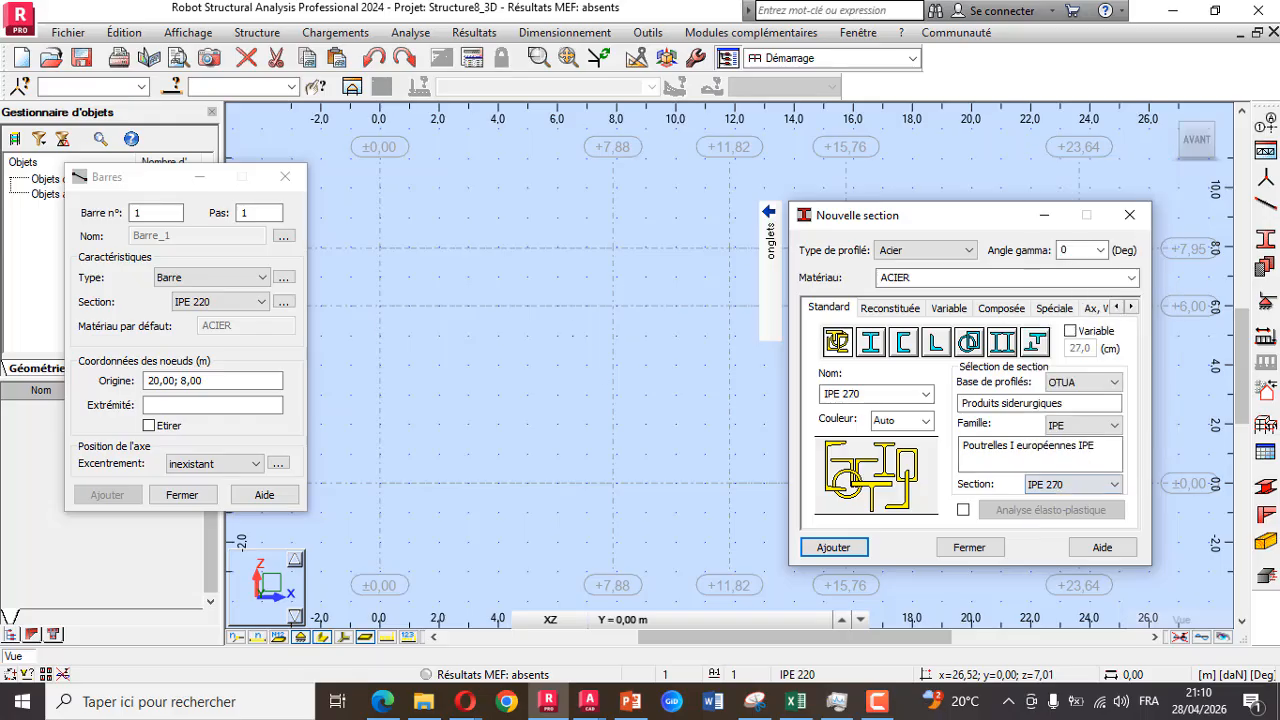
{"action": "left_click", "coordinate": [834, 547]}
{"action": "left_click", "coordinate": [969, 547]}
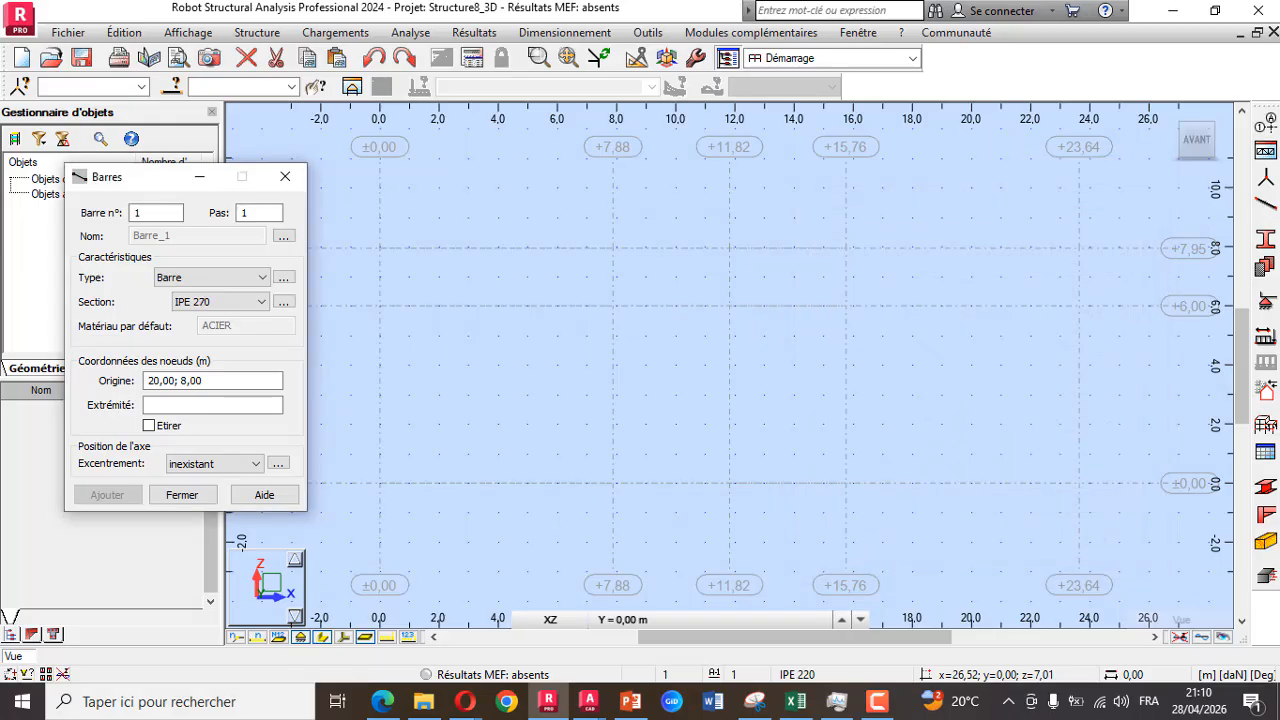
Review the available bar sections, then define IPE 330 from the IPE family as an additional section
{"action": "left_click", "coordinate": [261, 301]}
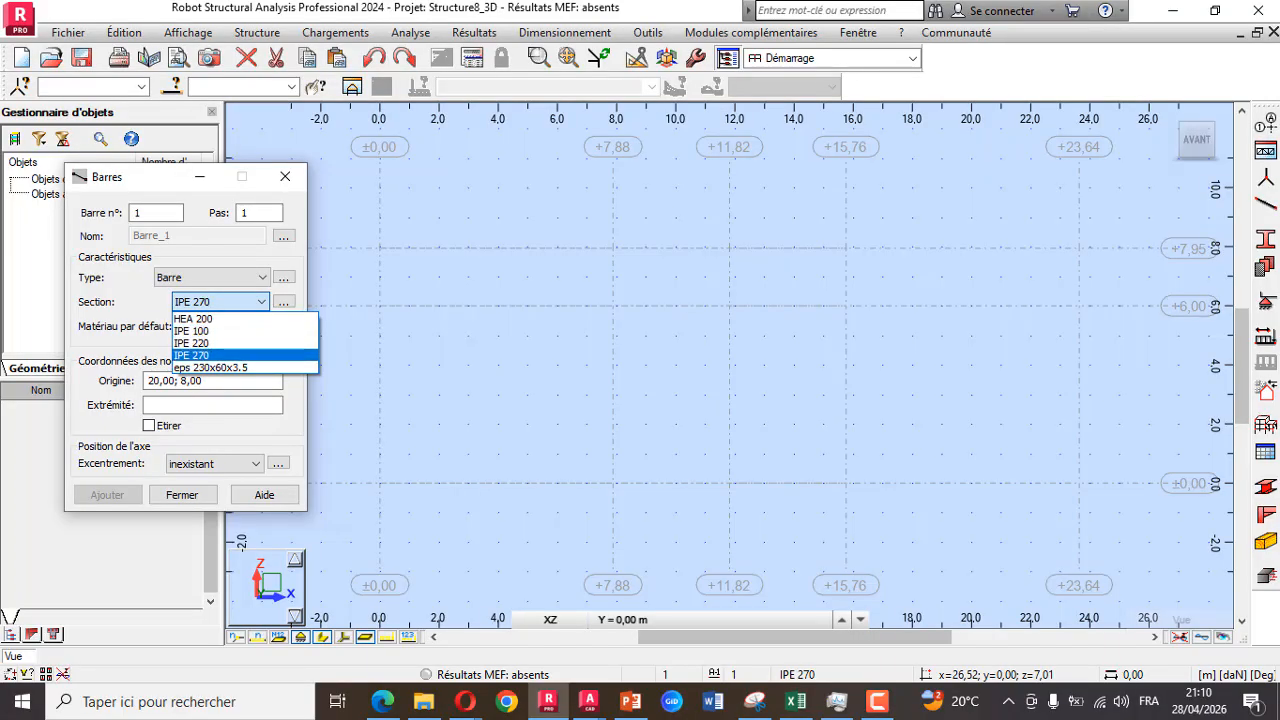
{"action": "left_click", "coordinate": [284, 302]}
{"action": "left_click", "coordinate": [284, 302]}
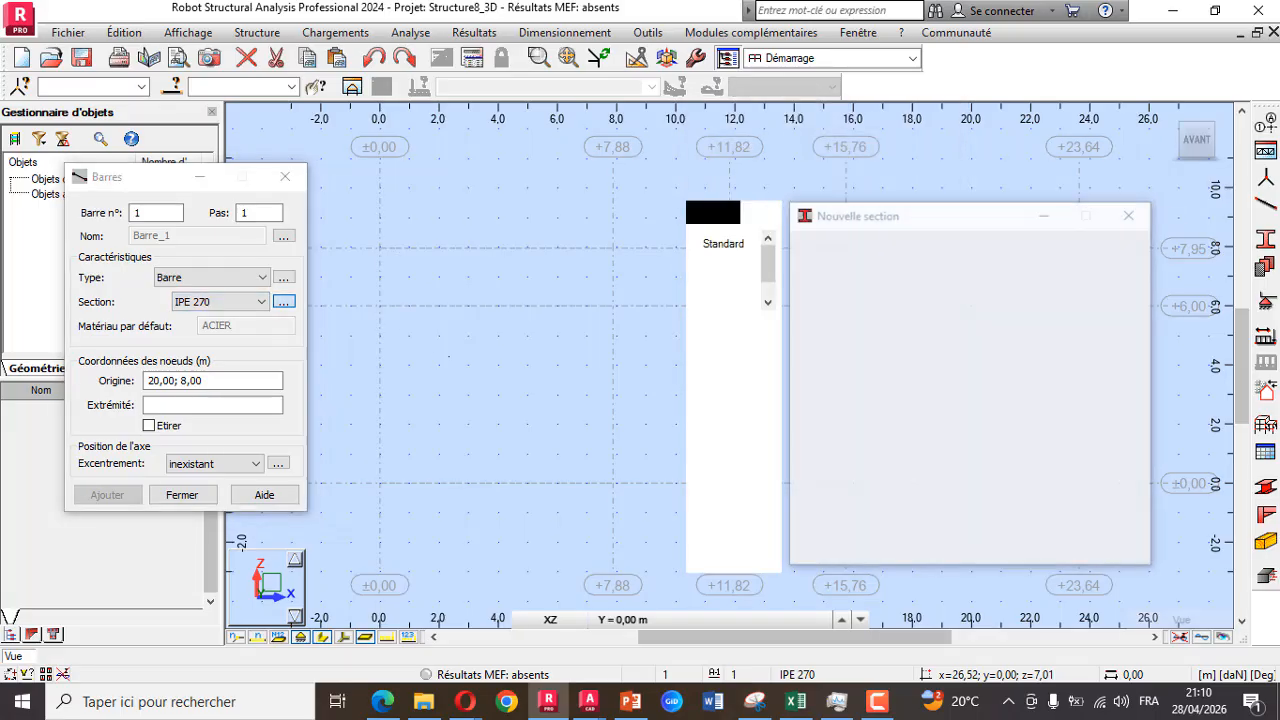
{"action": "left_click", "coordinate": [1114, 426]}
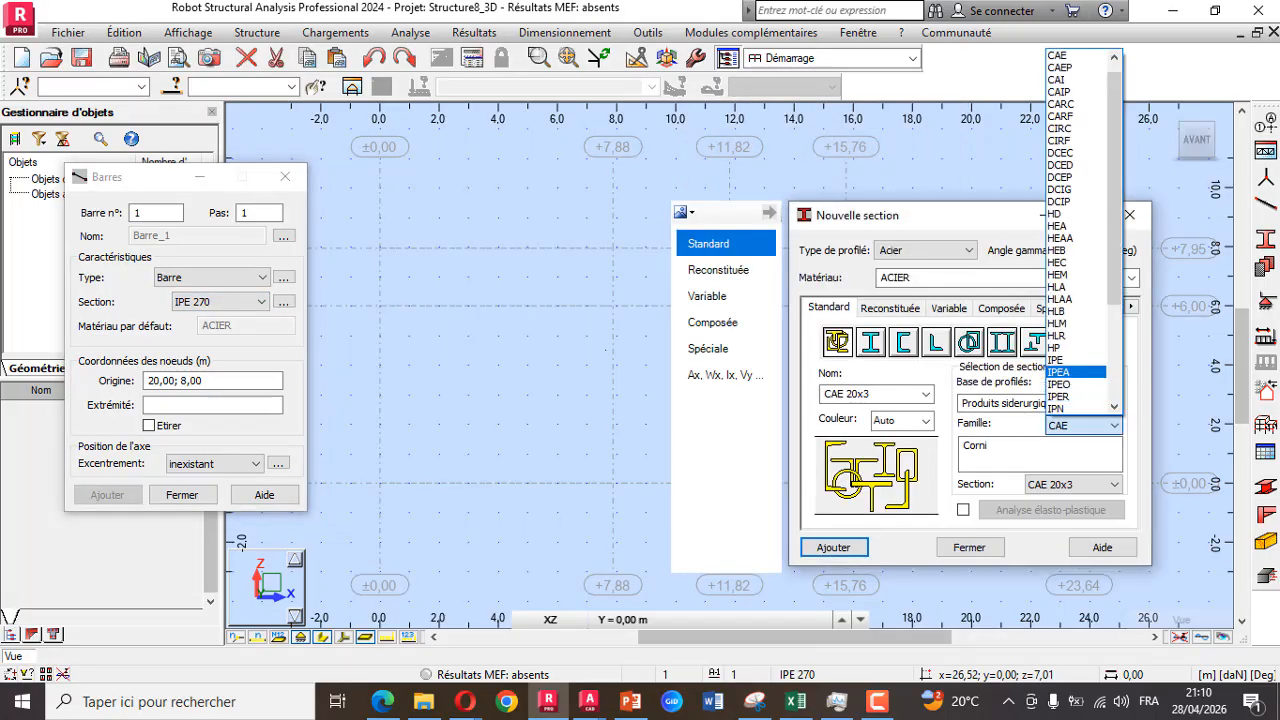
{"action": "left_click", "coordinate": [1057, 360]}
{"action": "left_click", "coordinate": [1114, 485]}
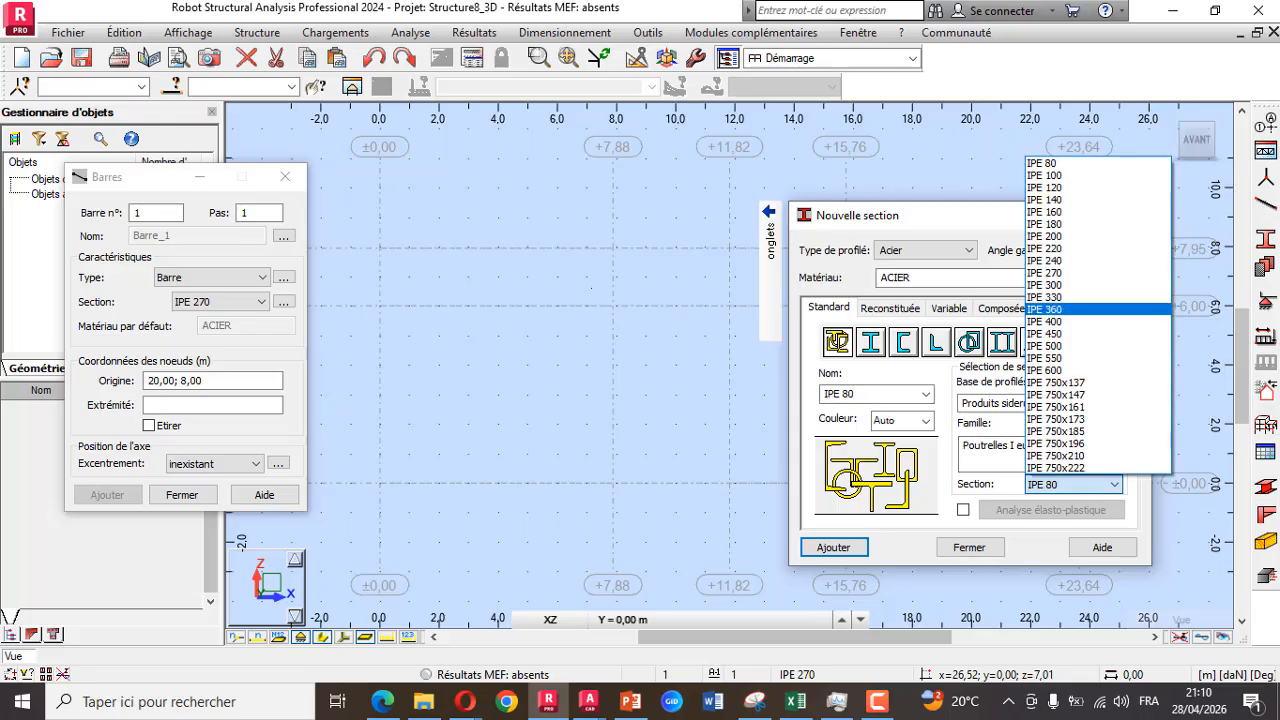
{"action": "left_click", "coordinate": [1045, 297]}
{"action": "left_click", "coordinate": [833, 547]}
{"action": "left_click", "coordinate": [969, 547]}
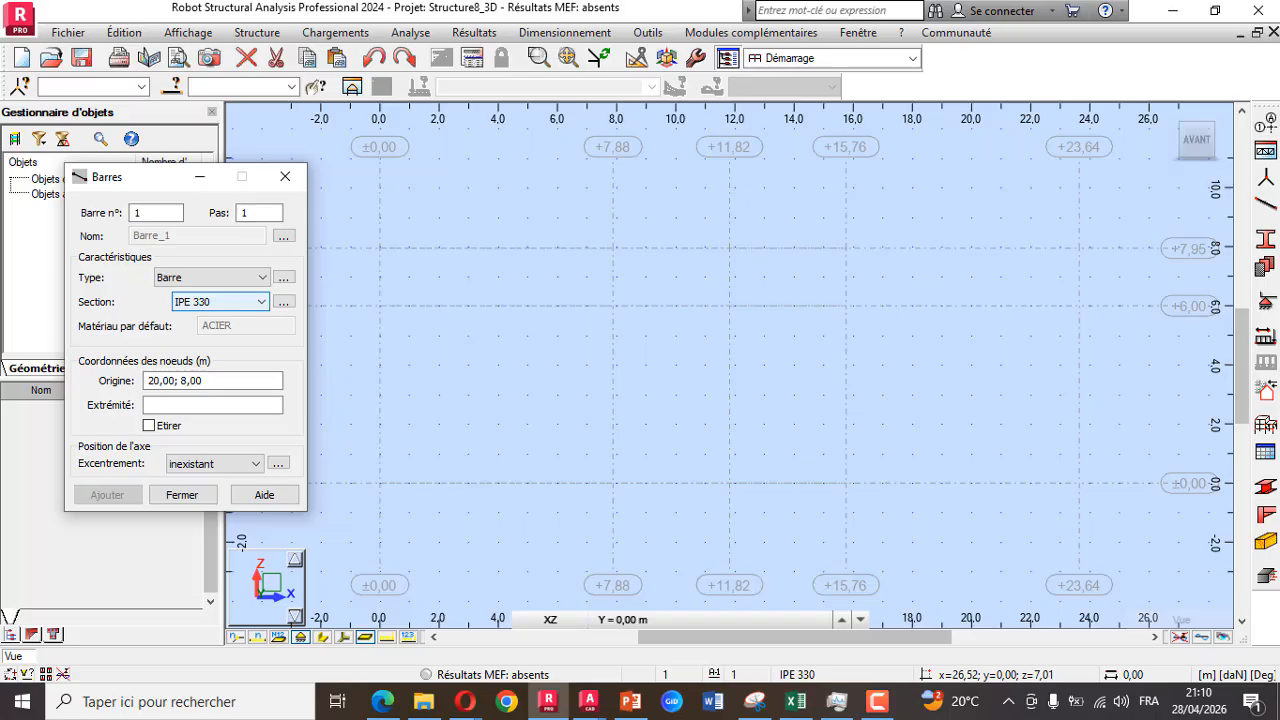
Draw the first IPE 330 column as a bar from 0,00; 0,00 to 0,00; 6,00
{"action": "left_click", "coordinate": [212, 381]}
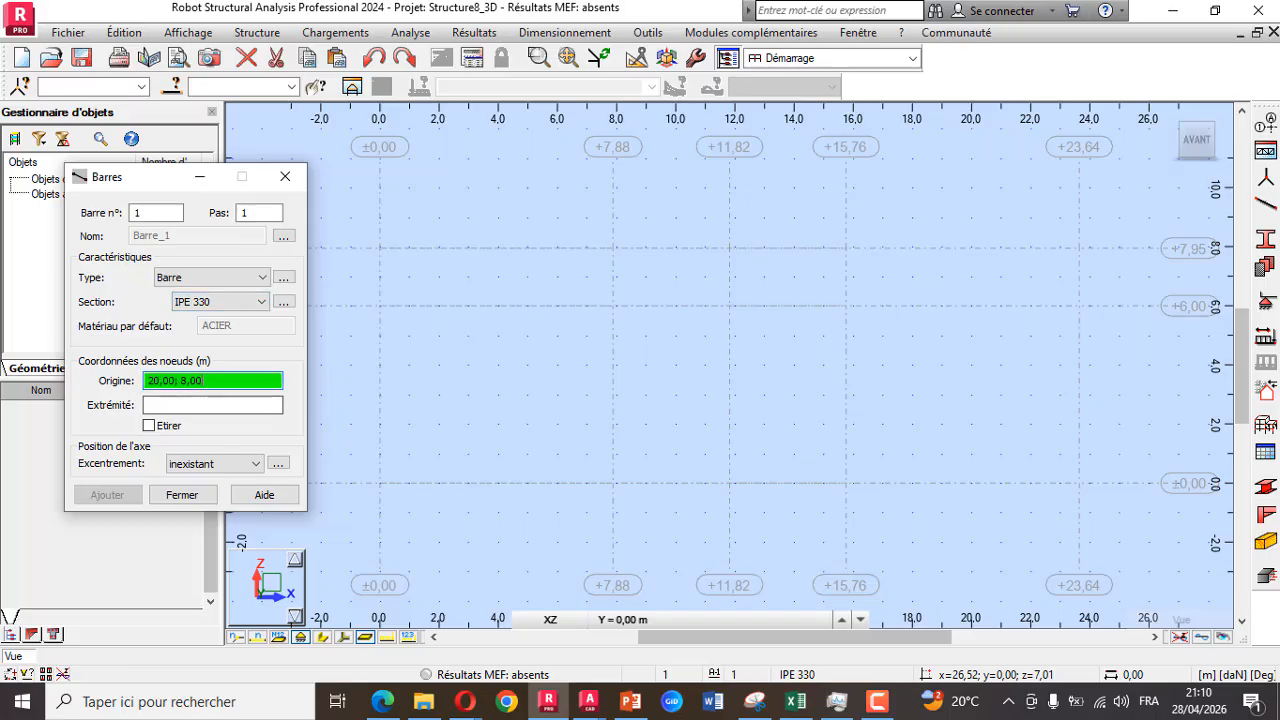
{"action": "left_click", "coordinate": [380, 483]}
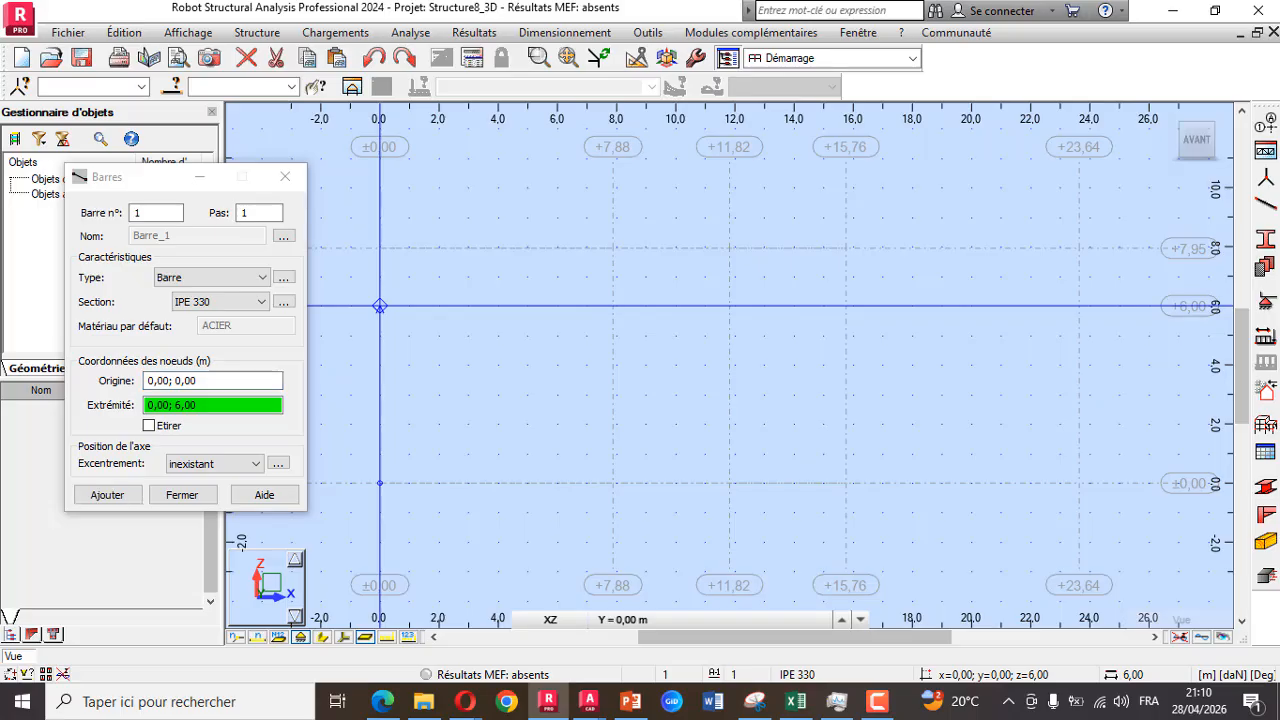
{"action": "left_click", "coordinate": [380, 306]}
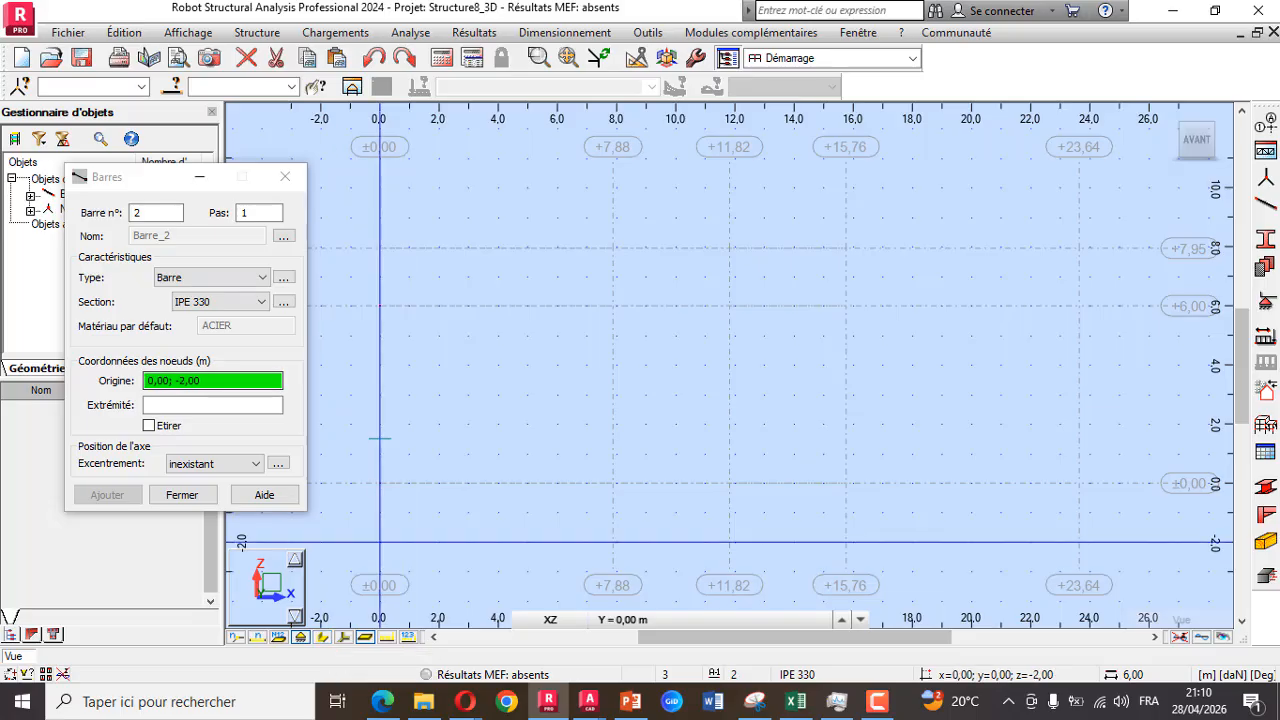
Uncover the object manager, expand its bar and node lists, and select bar 1
{"action": "left_click_drag", "start_coordinate": [150, 176], "coordinate": [111, 364]}
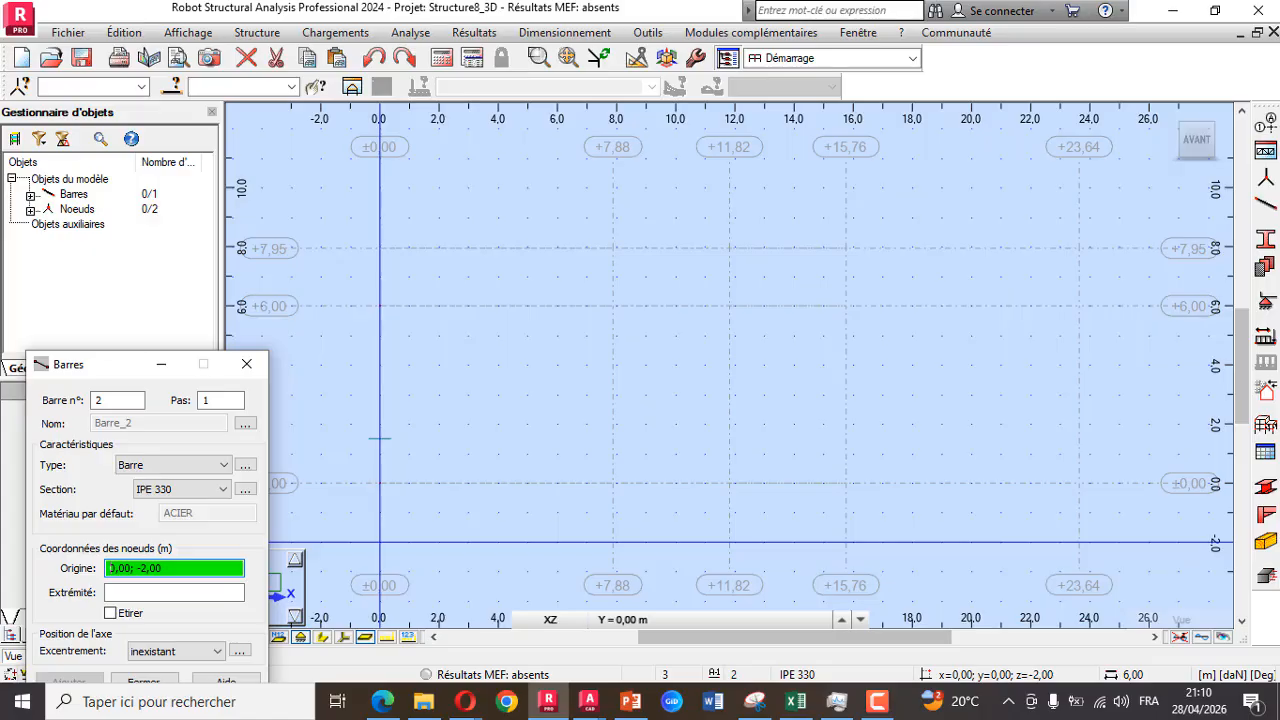
{"action": "left_click", "coordinate": [30, 197]}
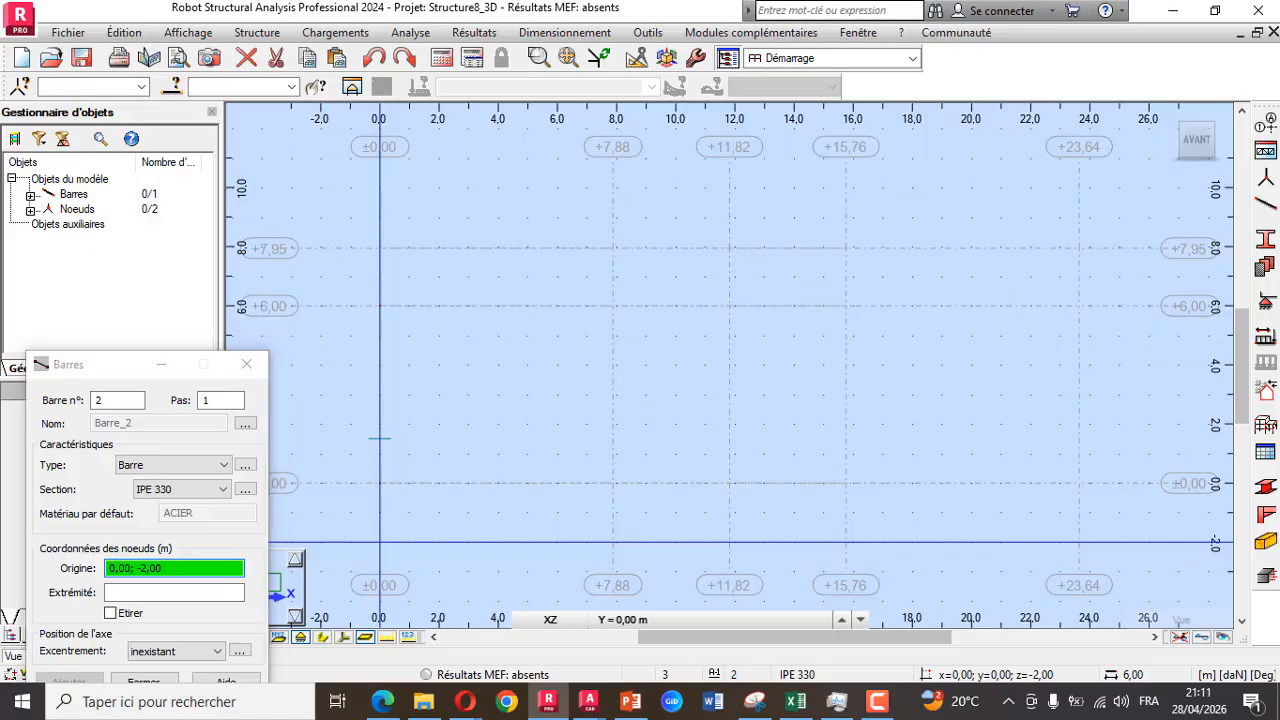
{"action": "left_click", "coordinate": [82, 209]}
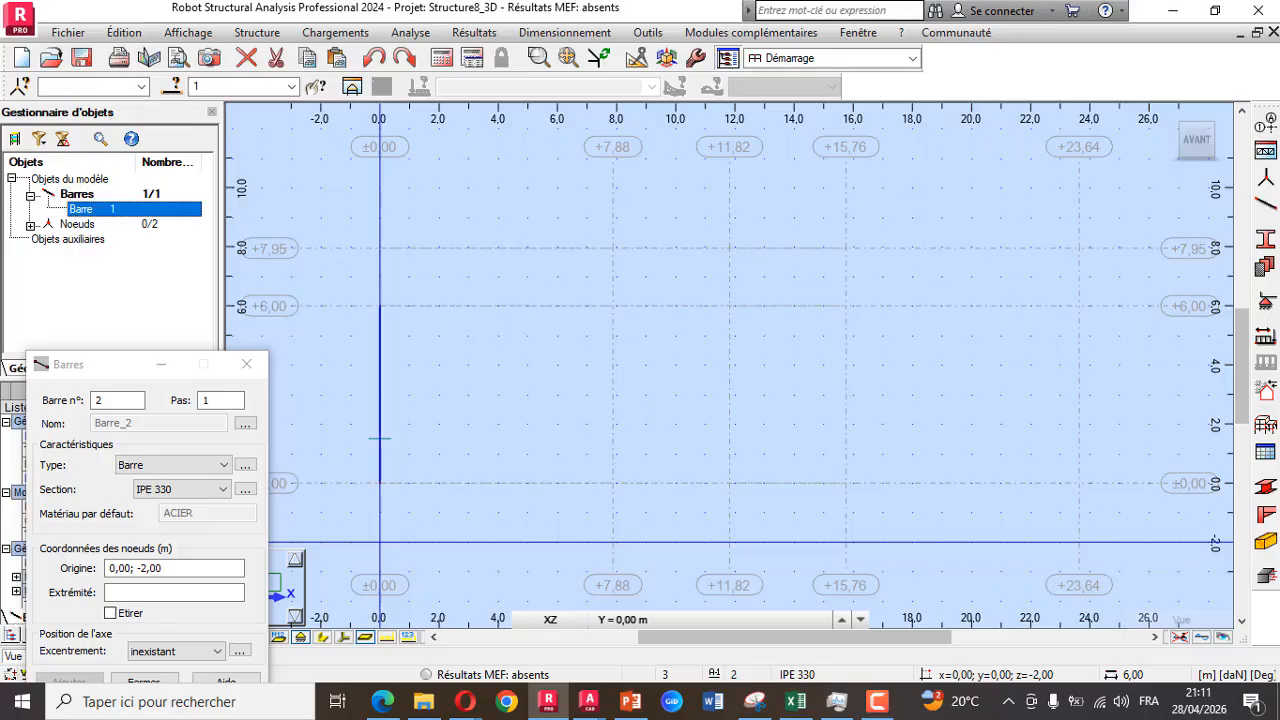
{"action": "left_click", "coordinate": [30, 226]}
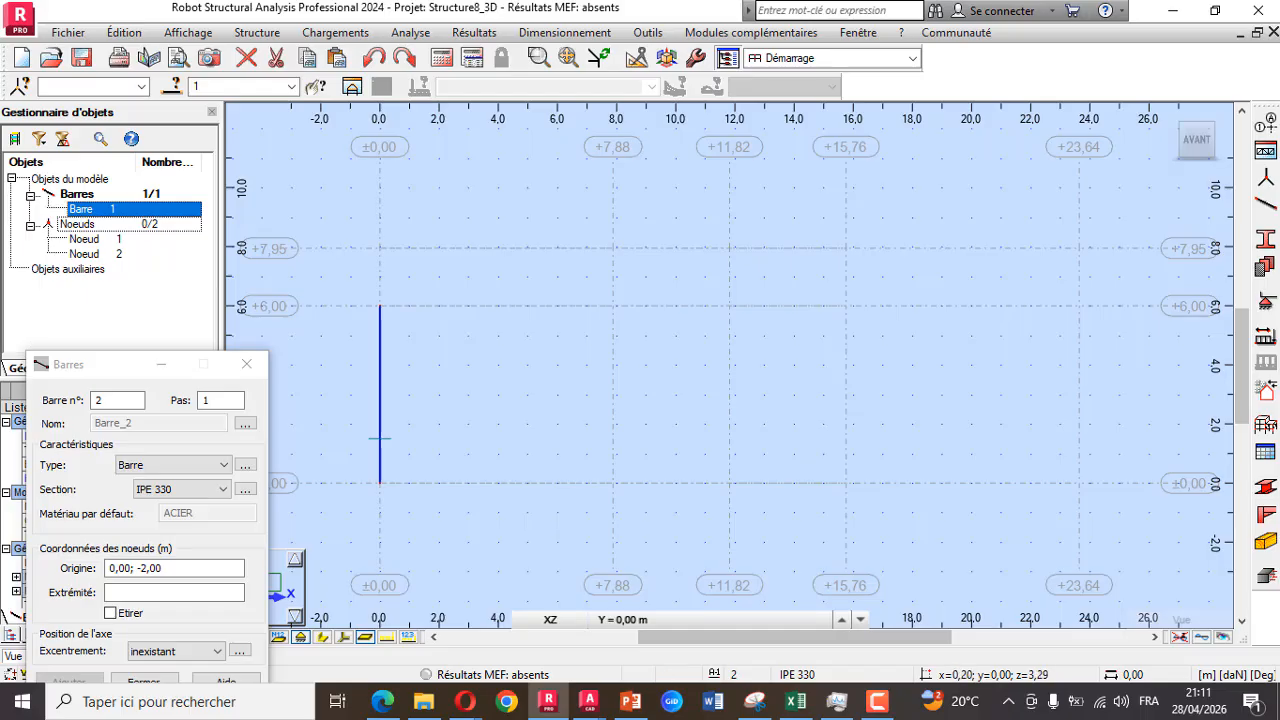
Display the node numbers and profile sketches in the view, then end bar creation and clear the selection
{"action": "left_click_drag", "start_coordinate": [129, 364], "coordinate": [78, 312]}
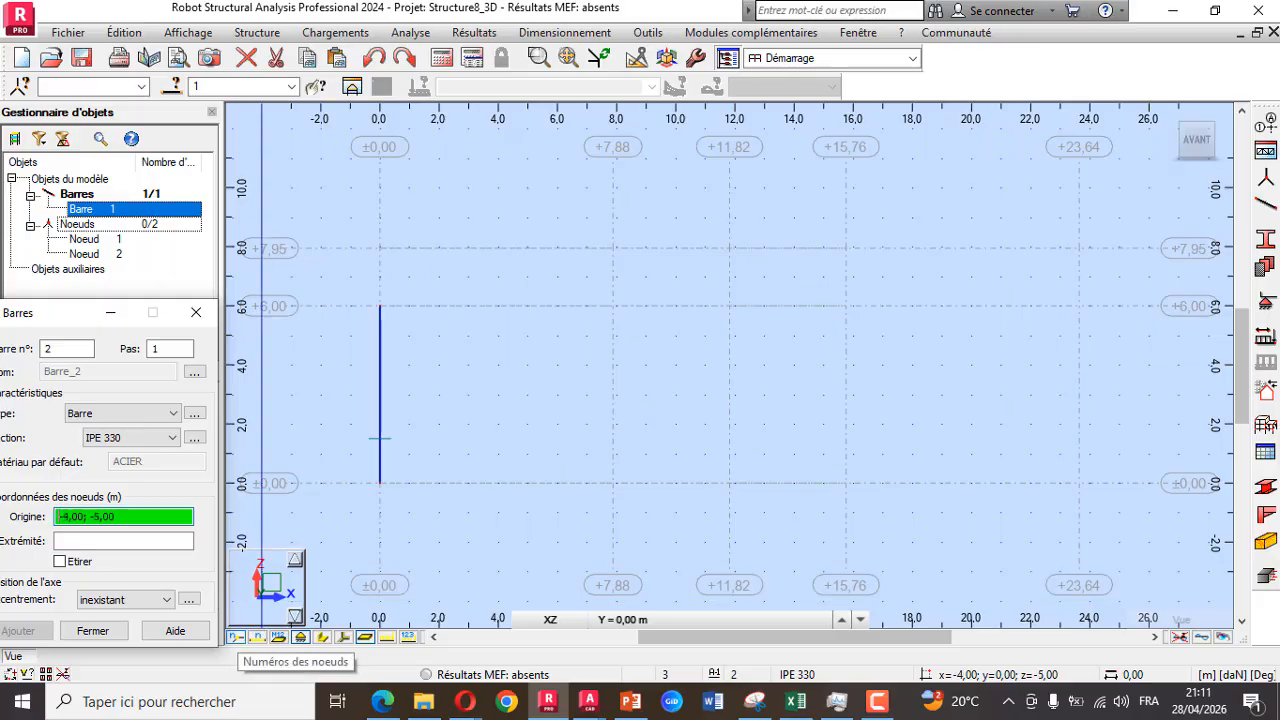
{"action": "left_click", "coordinate": [258, 637]}
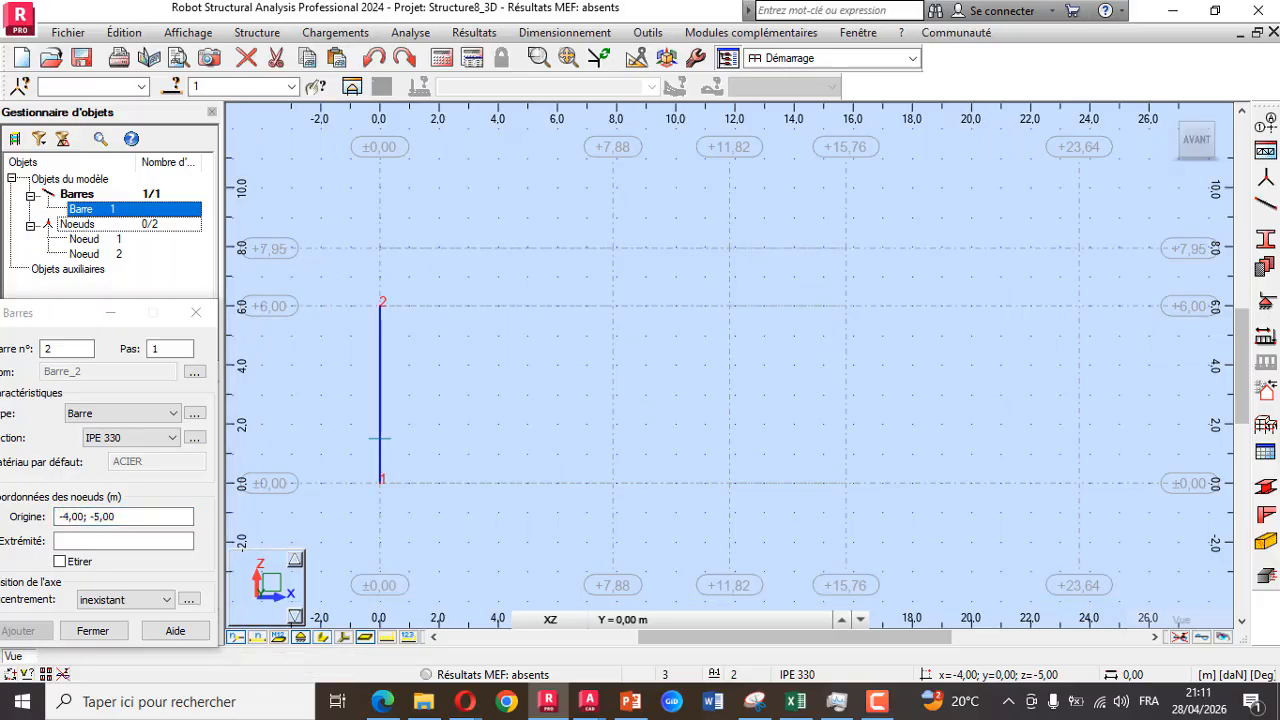
{"action": "left_click", "coordinate": [322, 637]}
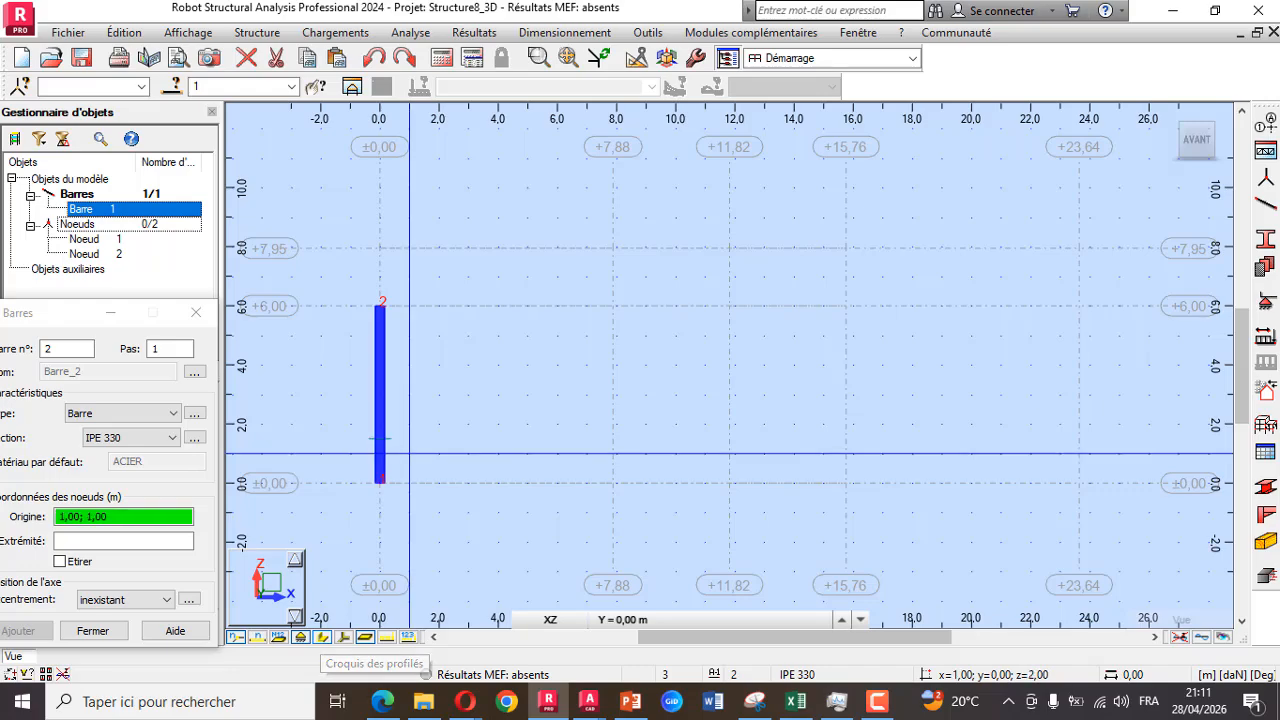
{"action": "left_click", "coordinate": [469, 364]}
{"action": "left_click", "coordinate": [196, 312]}
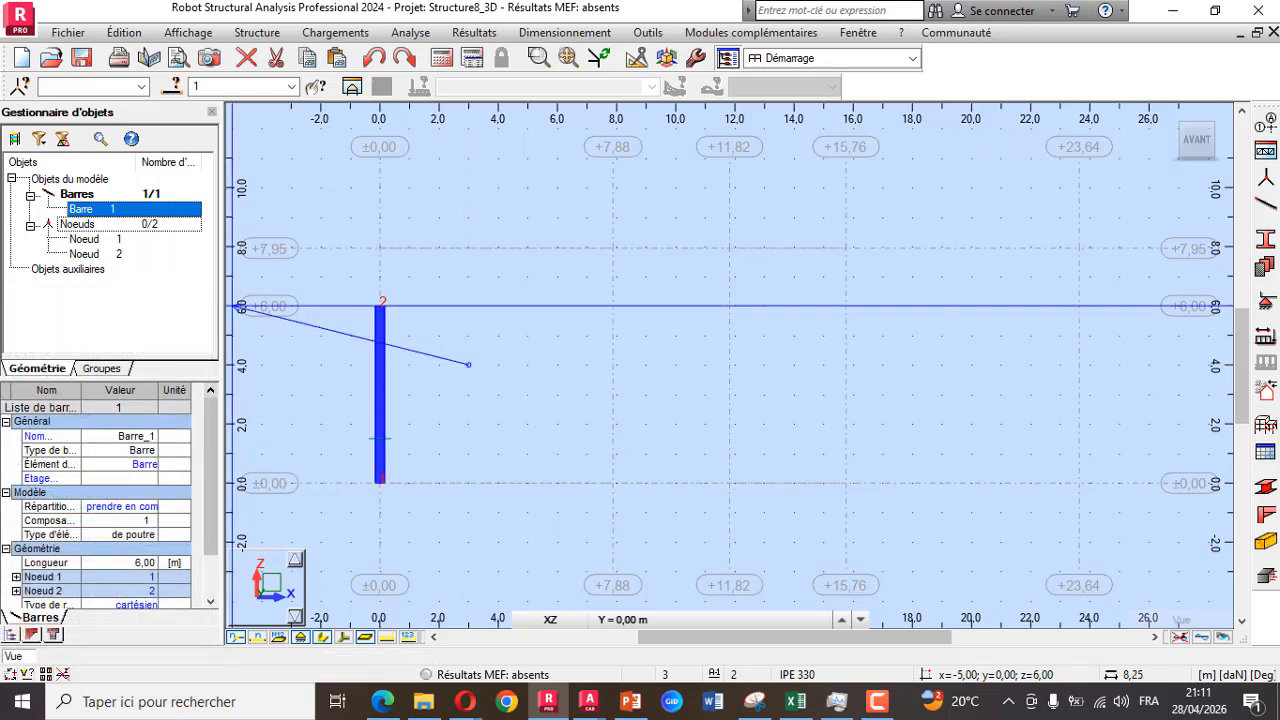
{"action": "left_click", "coordinate": [440, 310]}
Switch the view to 3D, check the available view projections, and examine the profile at the column's upper end
{"action": "scroll", "coordinate": [379, 304], "scroll_direction": "up", "scroll_amount": 6}
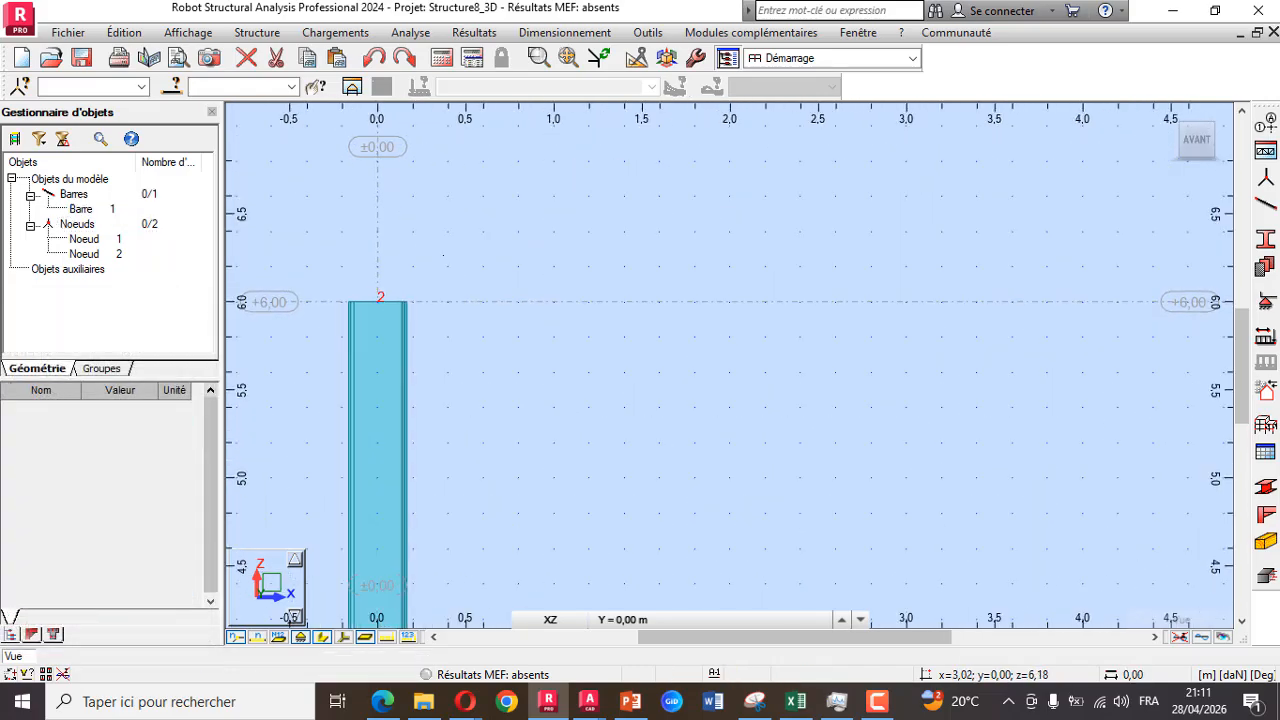
{"action": "left_click", "coordinate": [1172, 115]}
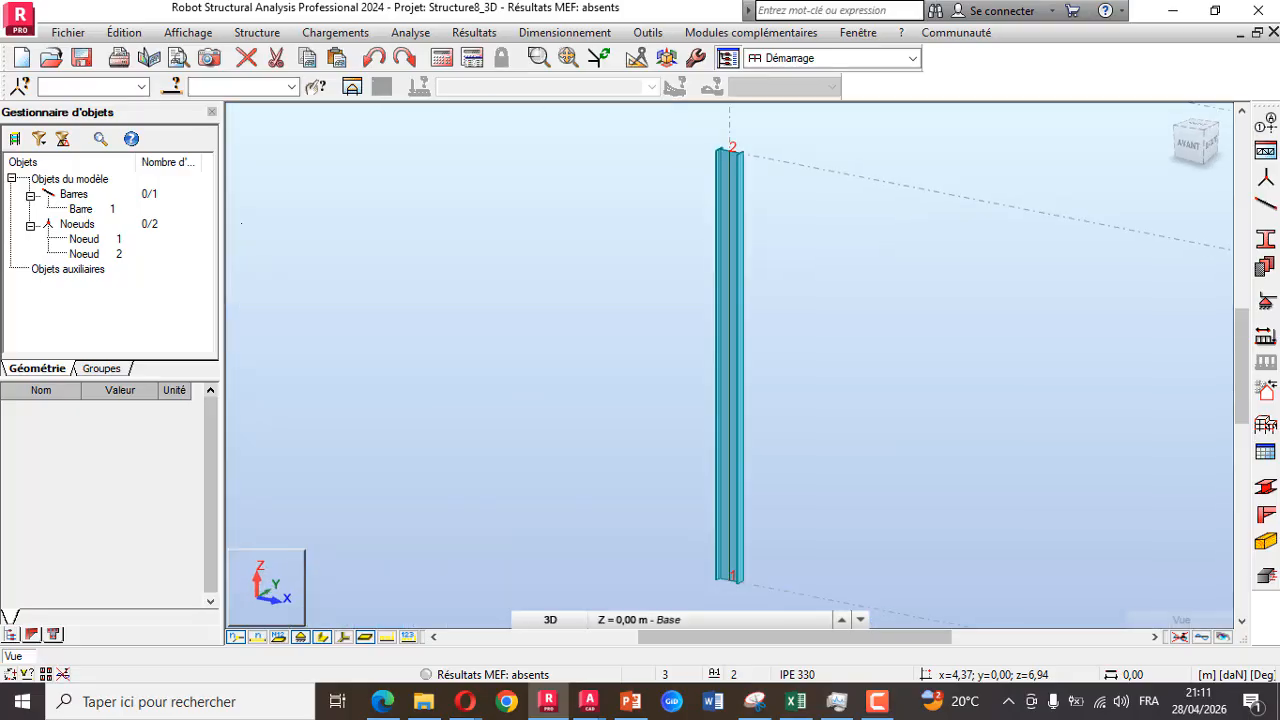
{"action": "scroll", "coordinate": [657, 258], "scroll_direction": "down", "scroll_amount": 2}
{"action": "scroll", "coordinate": [705, 185], "scroll_direction": "up", "scroll_amount": 6}
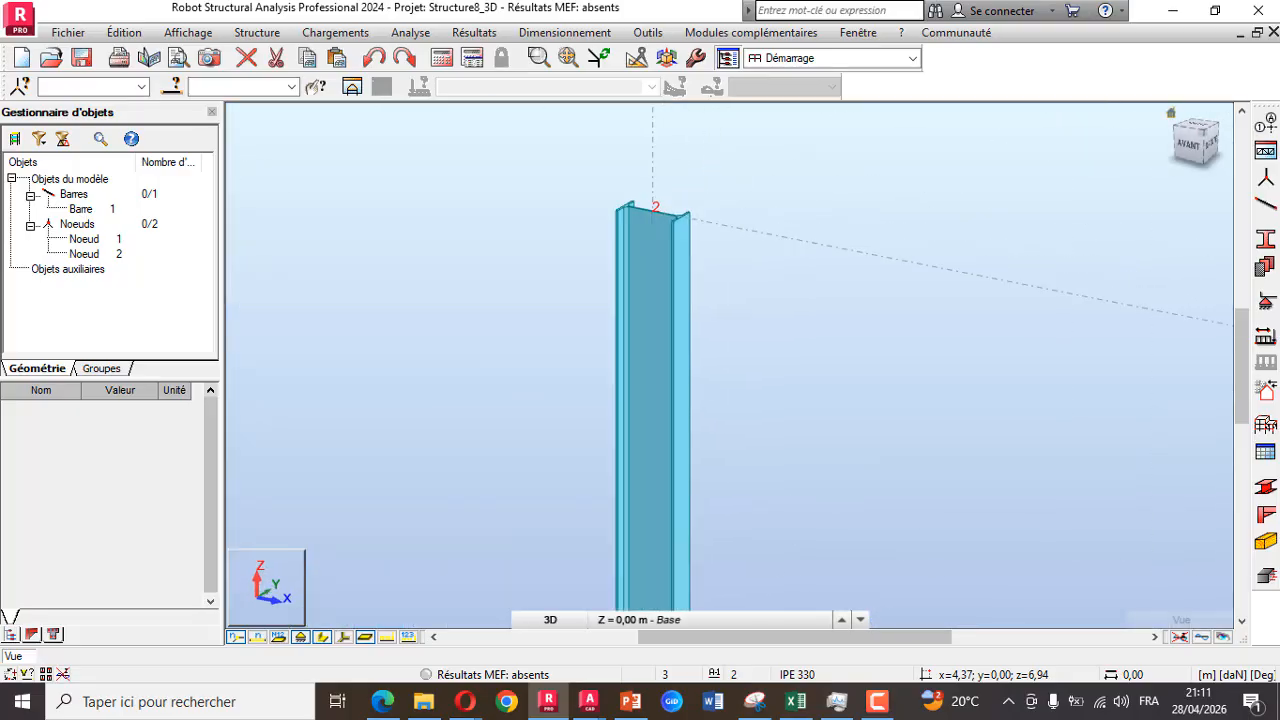
{"action": "left_click", "coordinate": [550, 620]}
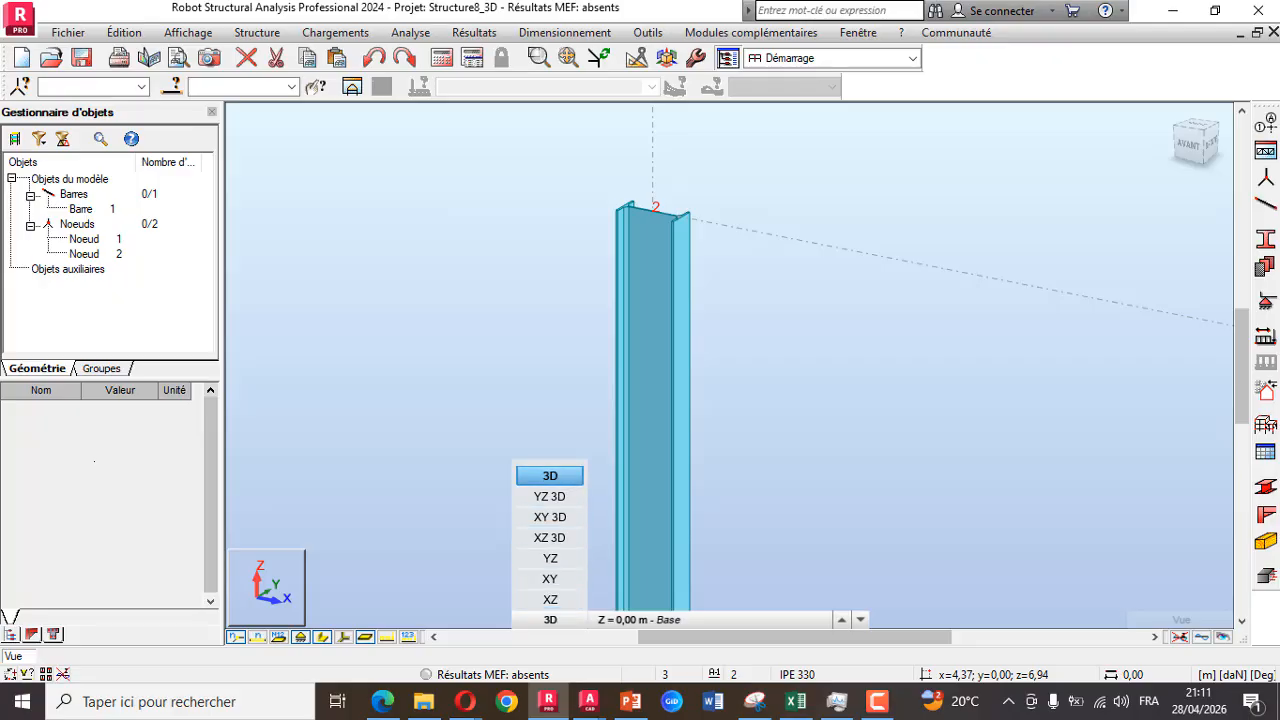
{"action": "scroll", "coordinate": [683, 197], "scroll_direction": "up", "scroll_amount": 5}
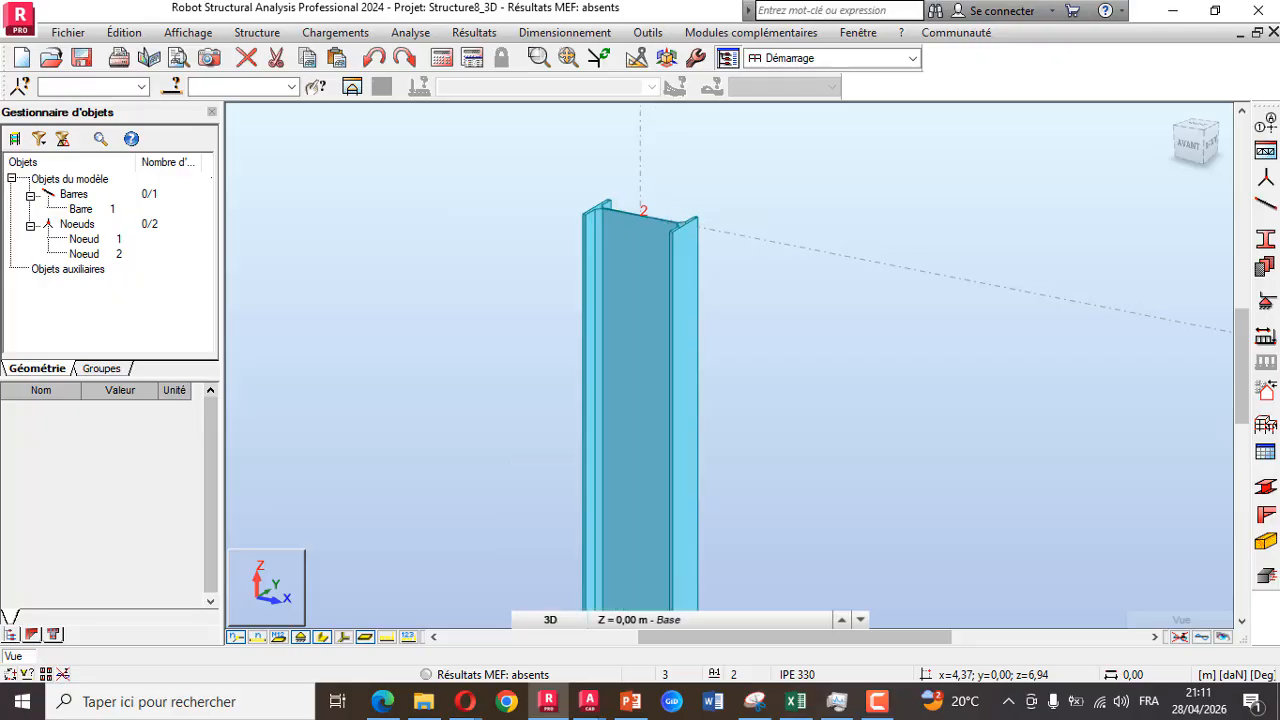
{"action": "scroll", "coordinate": [545, 250], "scroll_direction": "down", "scroll_amount": 4}
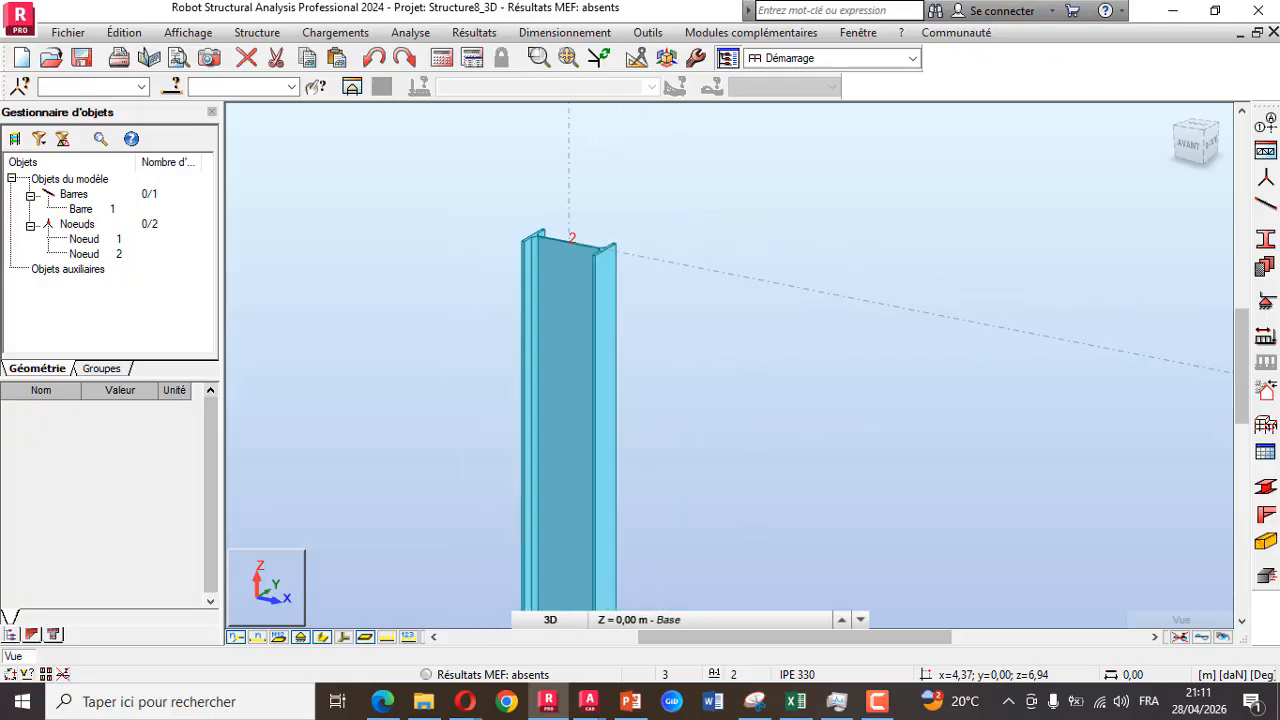
{"action": "scroll", "coordinate": [520, 254], "scroll_direction": "down", "scroll_amount": 1}
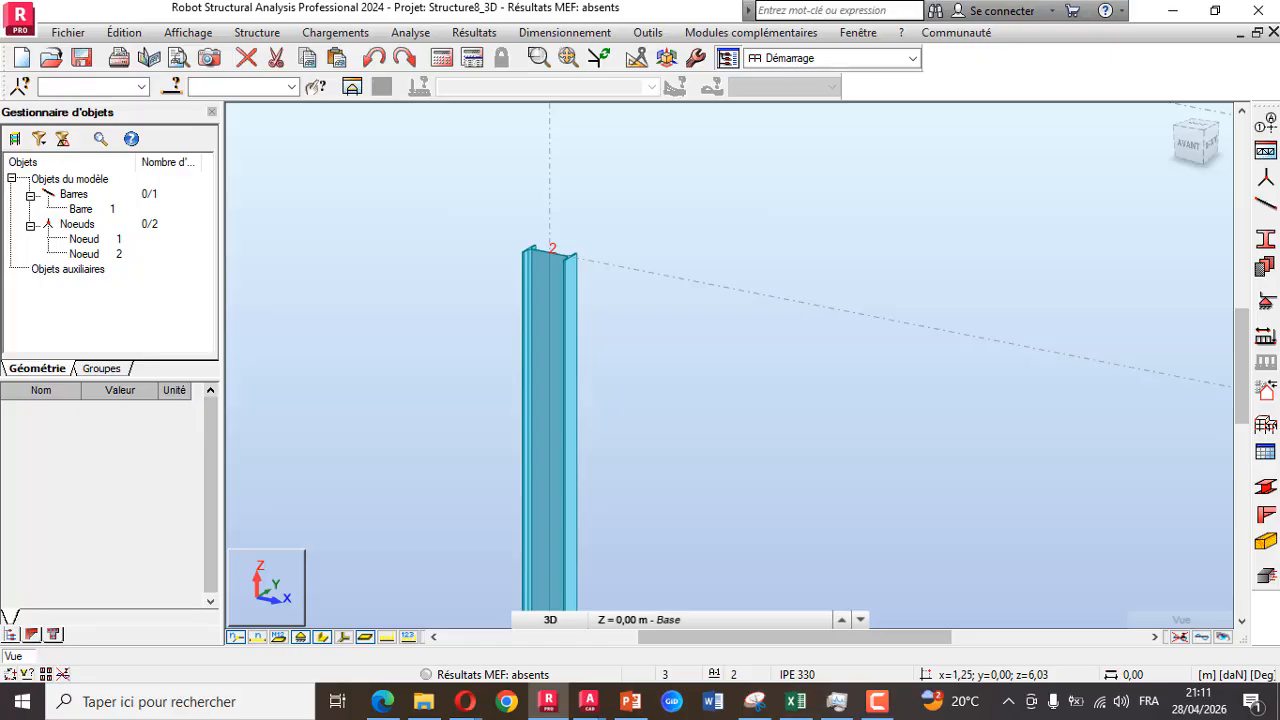
Turn on the colour legend by profile in the bar display attributes and check the column by selecting and deselecting it
{"action": "right_click", "coordinate": [306, 232]}
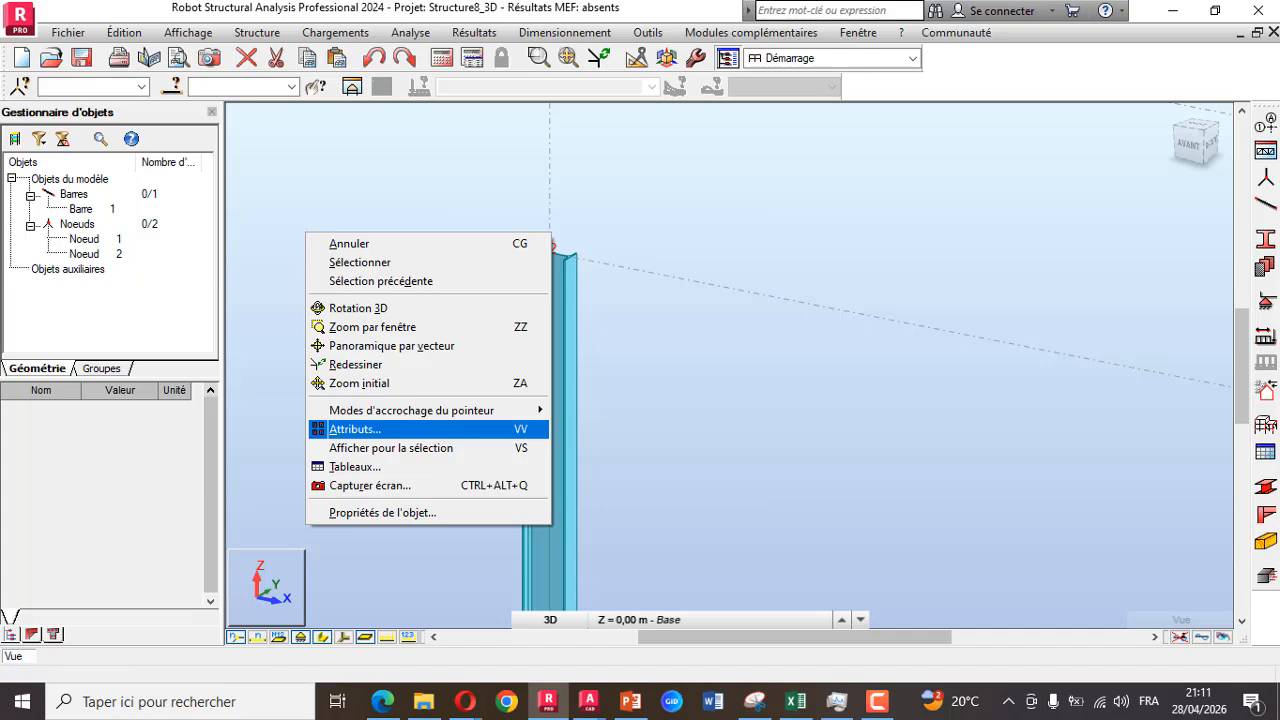
{"action": "key", "text": "Return"}
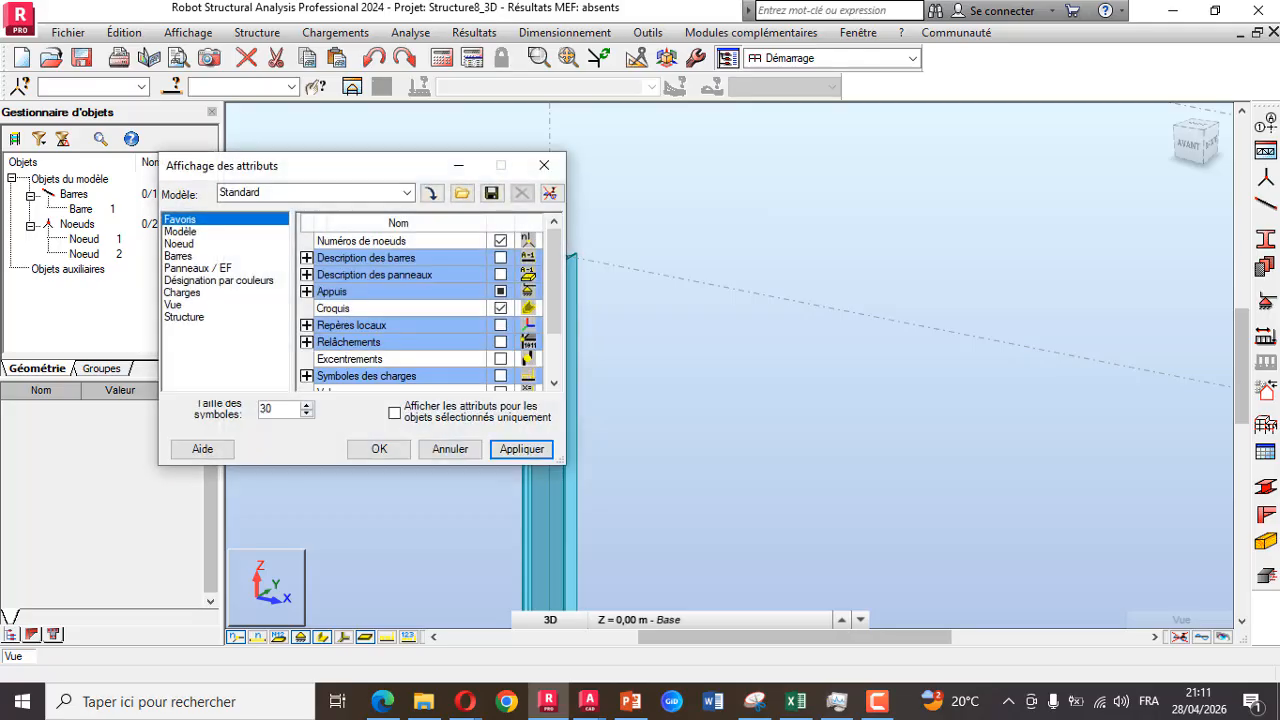
{"action": "left_click", "coordinate": [179, 256]}
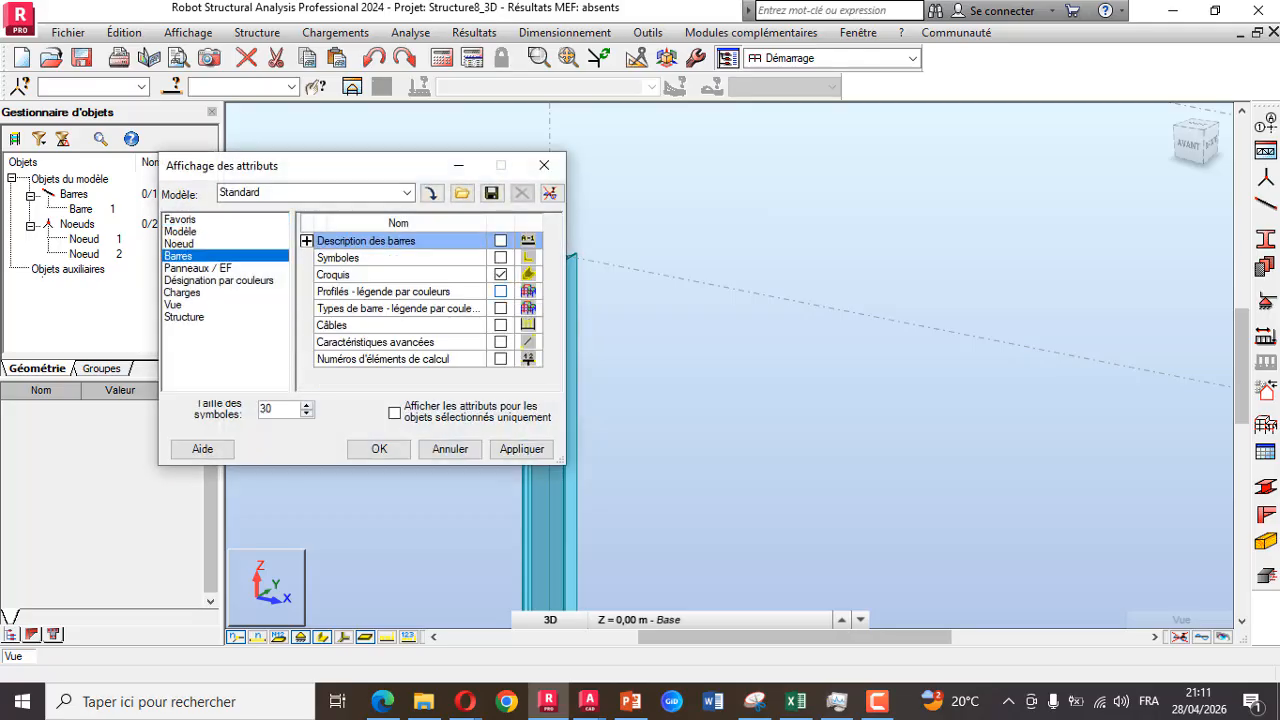
{"action": "left_click", "coordinate": [500, 291]}
{"action": "left_click", "coordinate": [379, 449]}
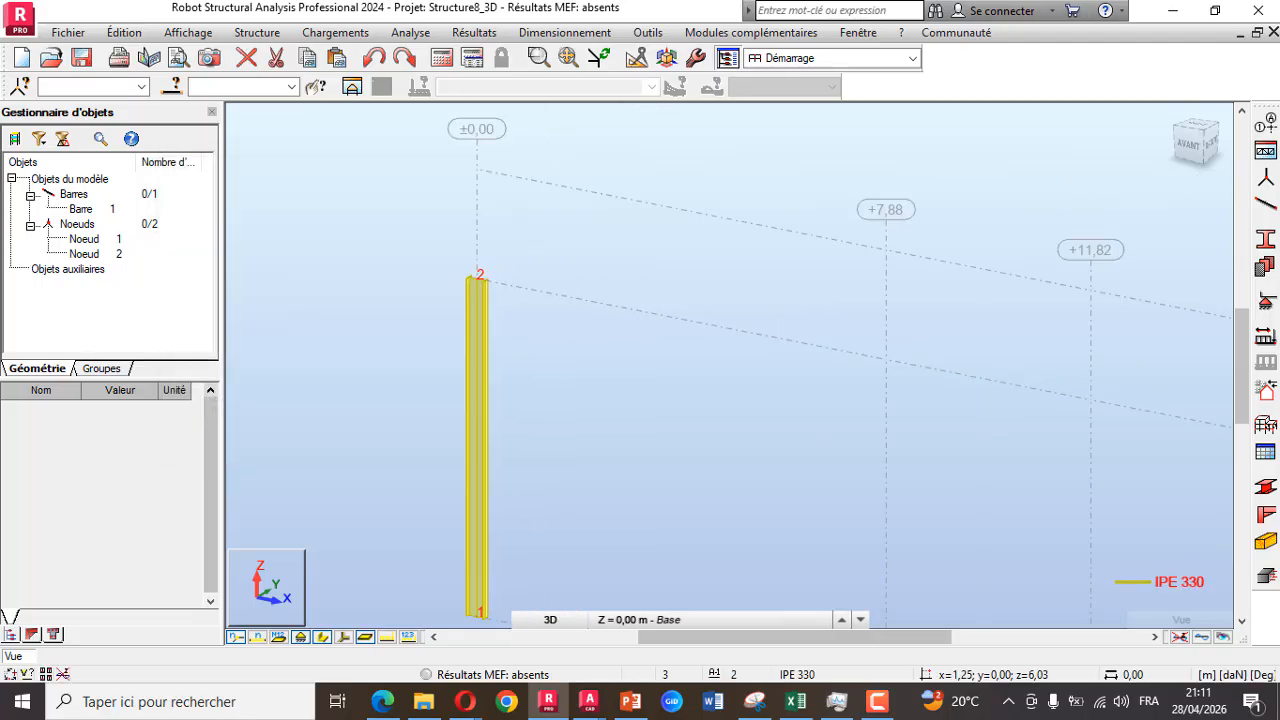
{"action": "left_click", "coordinate": [465, 483]}
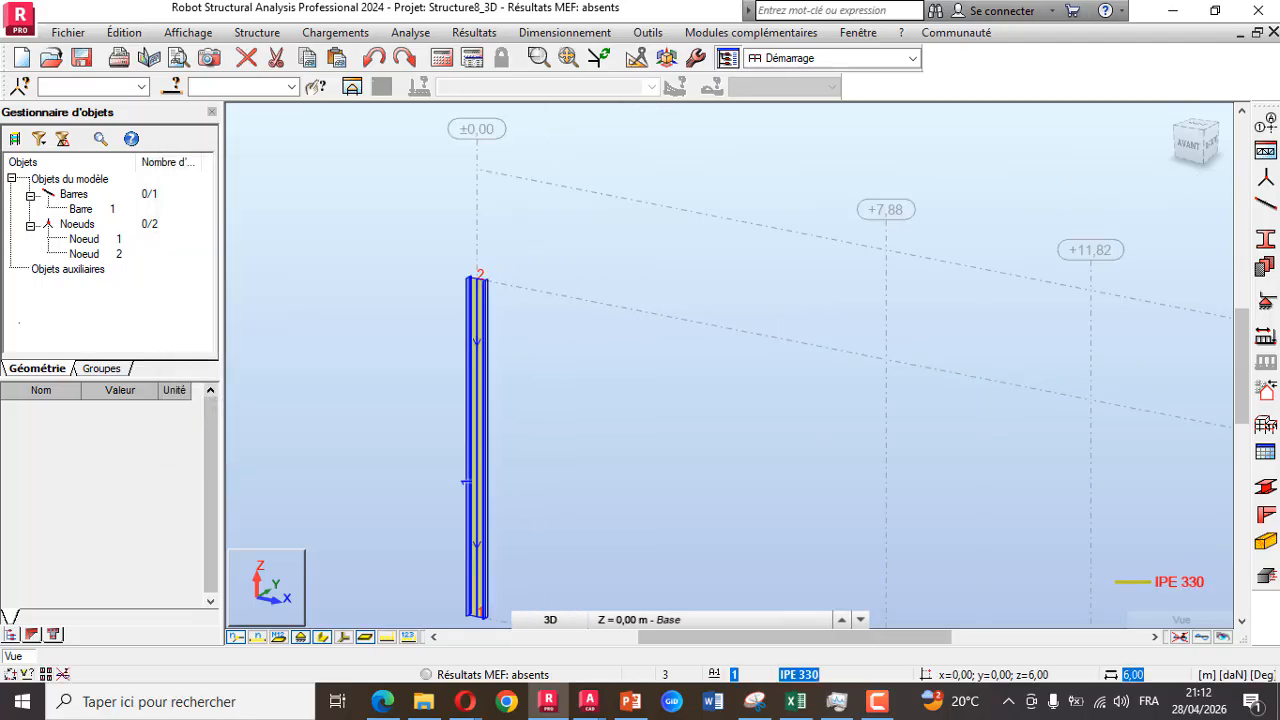
{"action": "left_click", "coordinate": [749, 532]}
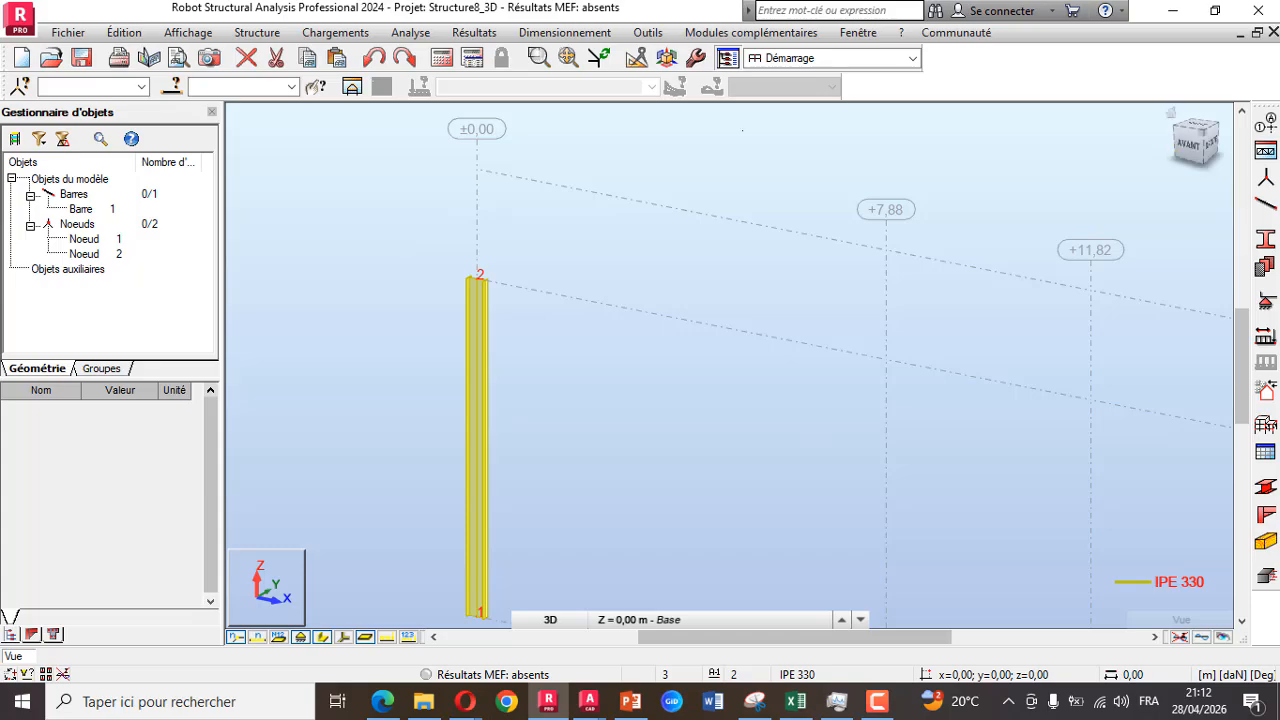
Switch to the front view and draw an IPE 270 rafter from the column top at (0; 6.00) to the ridge at (11.82; 7.95)
{"action": "left_click", "coordinate": [1189, 144]}
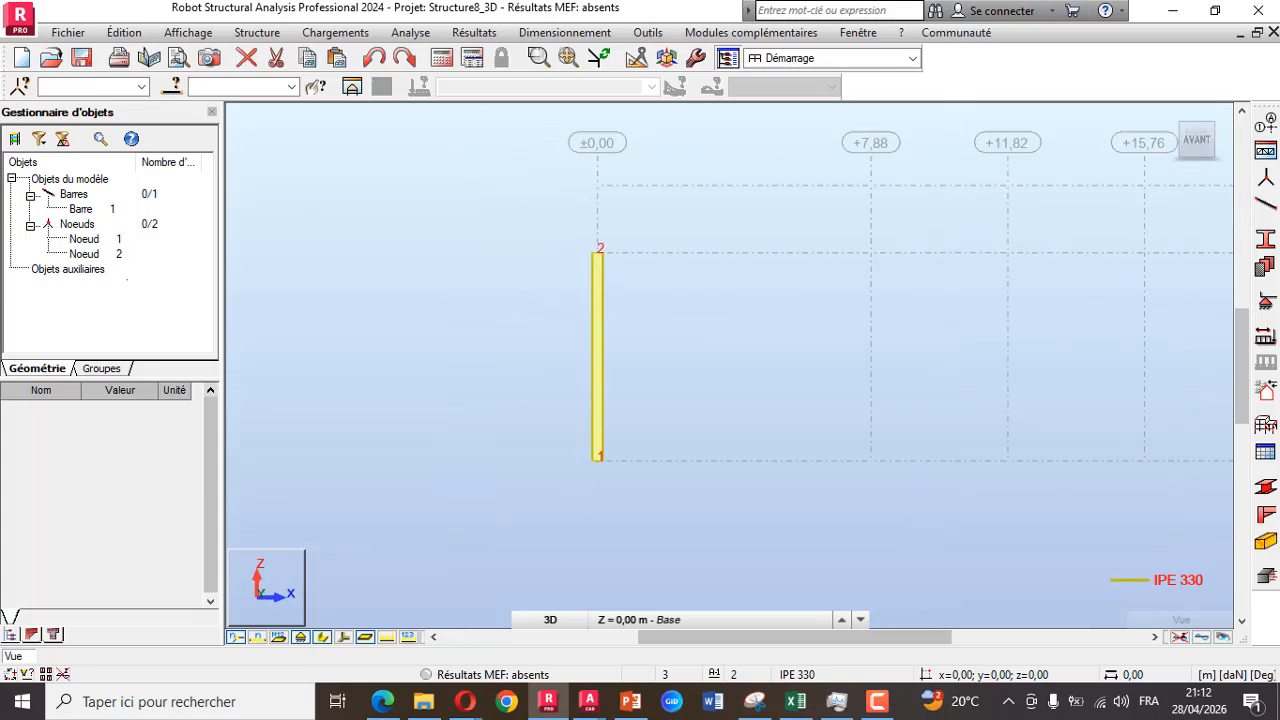
{"action": "left_click", "coordinate": [1266, 205]}
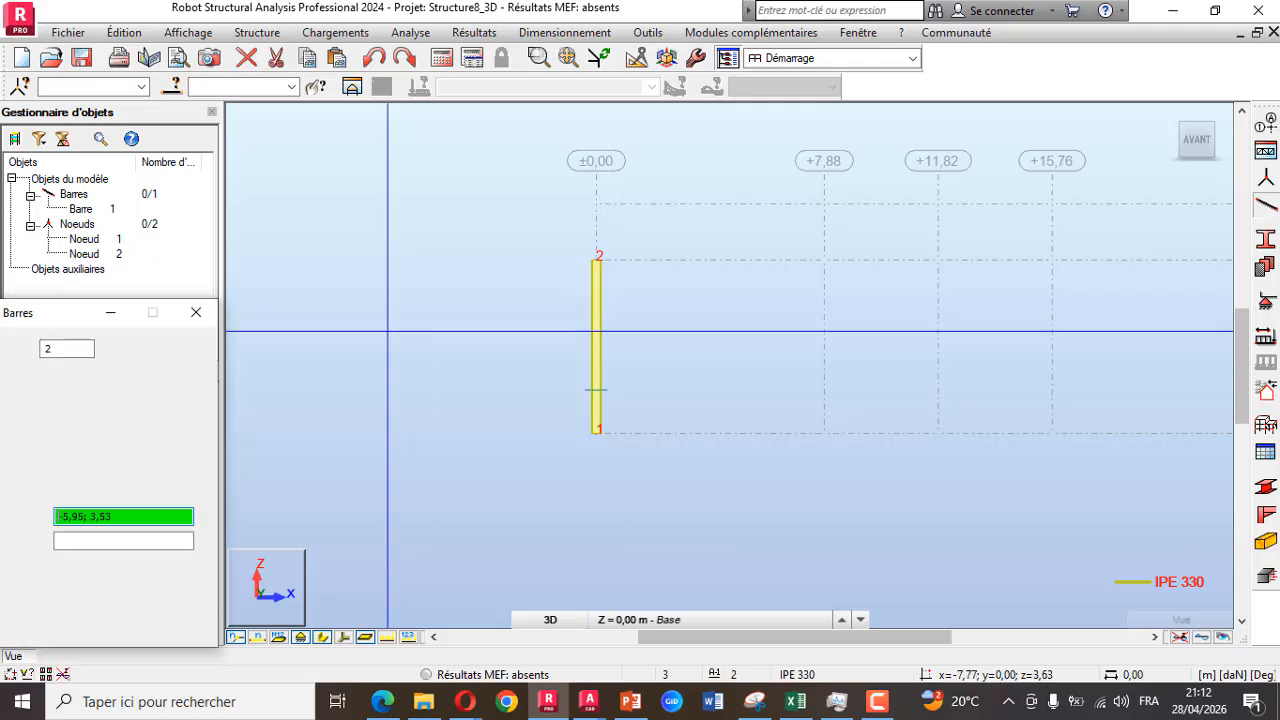
{"action": "left_click", "coordinate": [130, 437]}
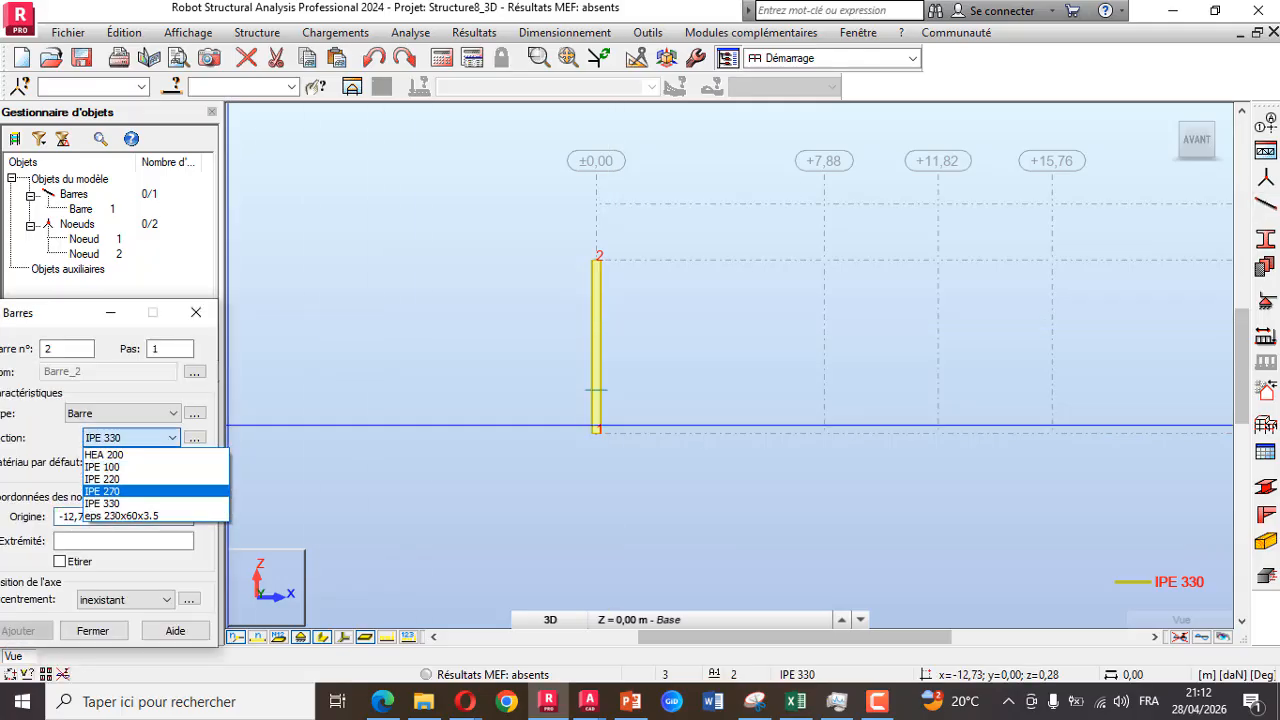
{"action": "left_click", "coordinate": [110, 480]}
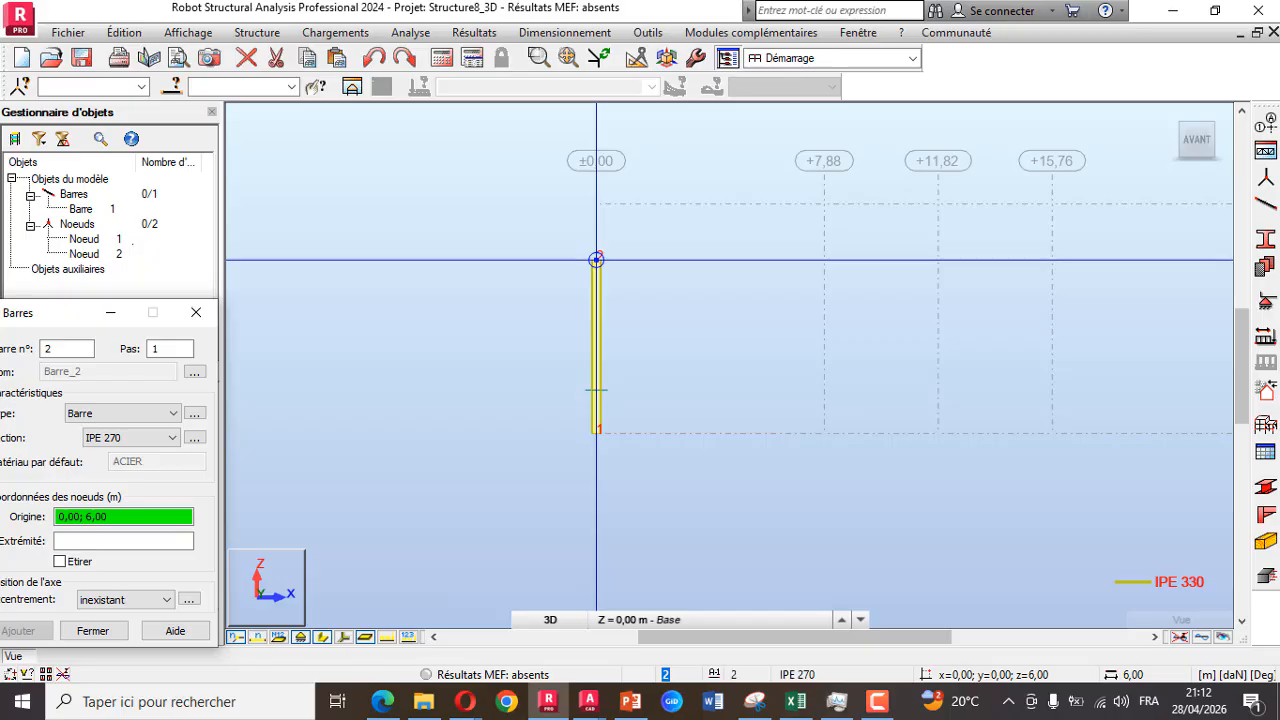
{"action": "left_click", "coordinate": [596, 259]}
{"action": "left_click", "coordinate": [937, 204]}
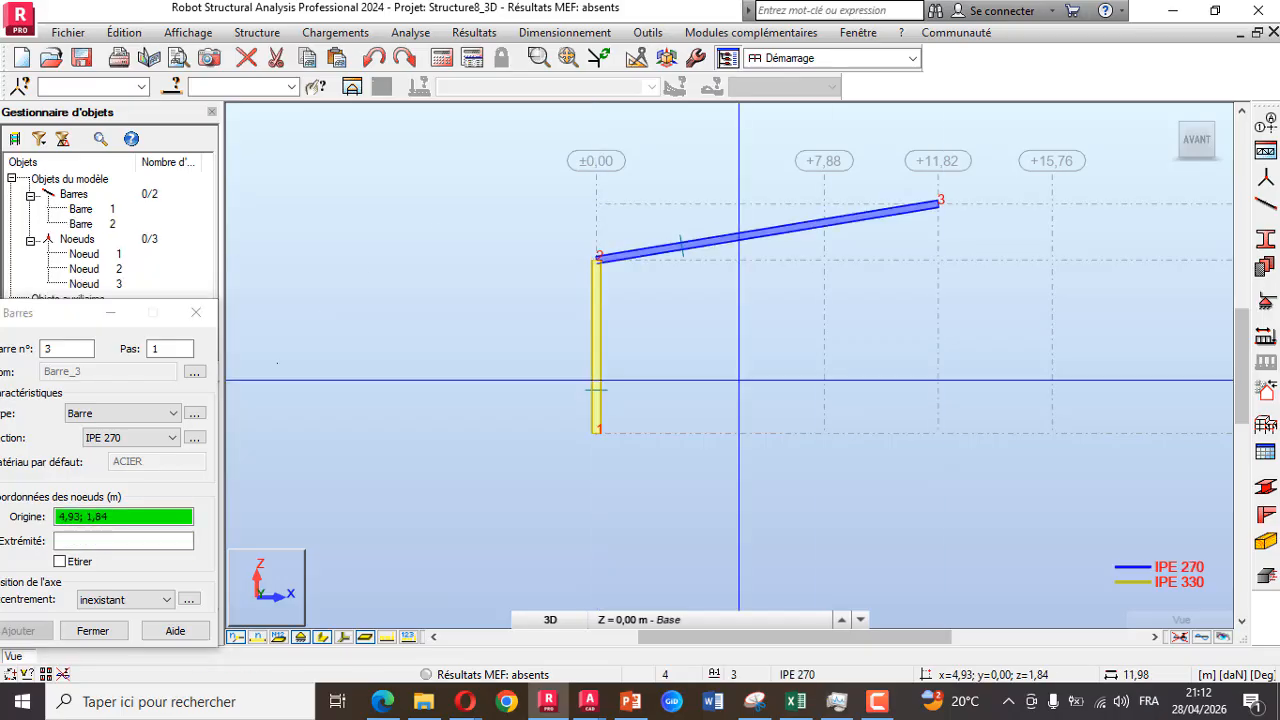
Draw an IPE 220 vertical bar on the +7.88 axis from level 0.00 to level 7.95, and end bar creation
{"action": "left_click", "coordinate": [130, 437]}
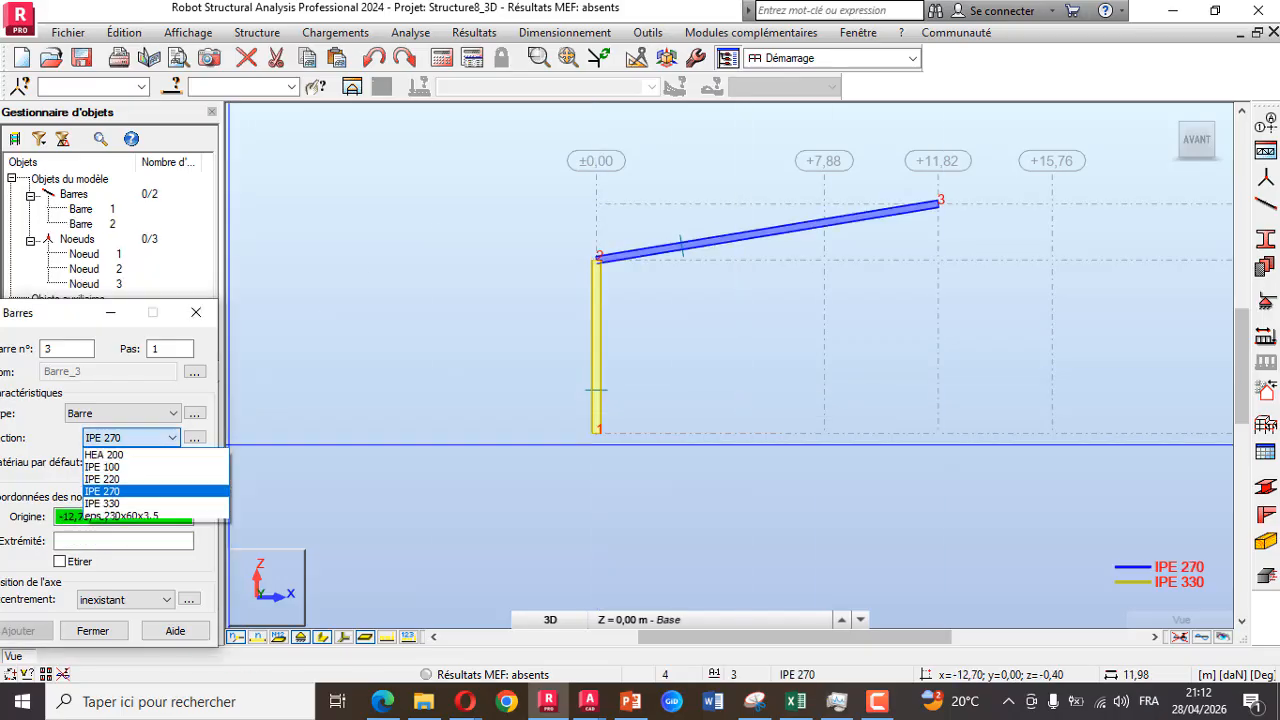
{"action": "left_click", "coordinate": [102, 479]}
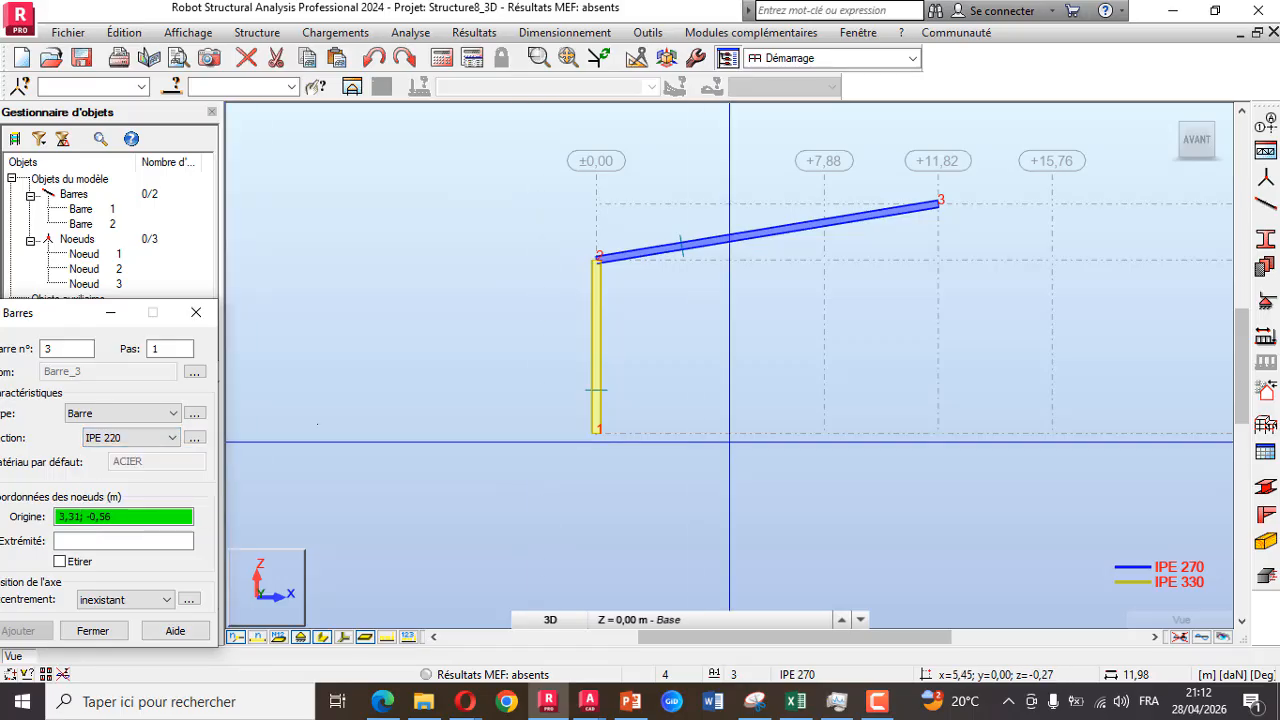
{"action": "left_click", "coordinate": [824, 433]}
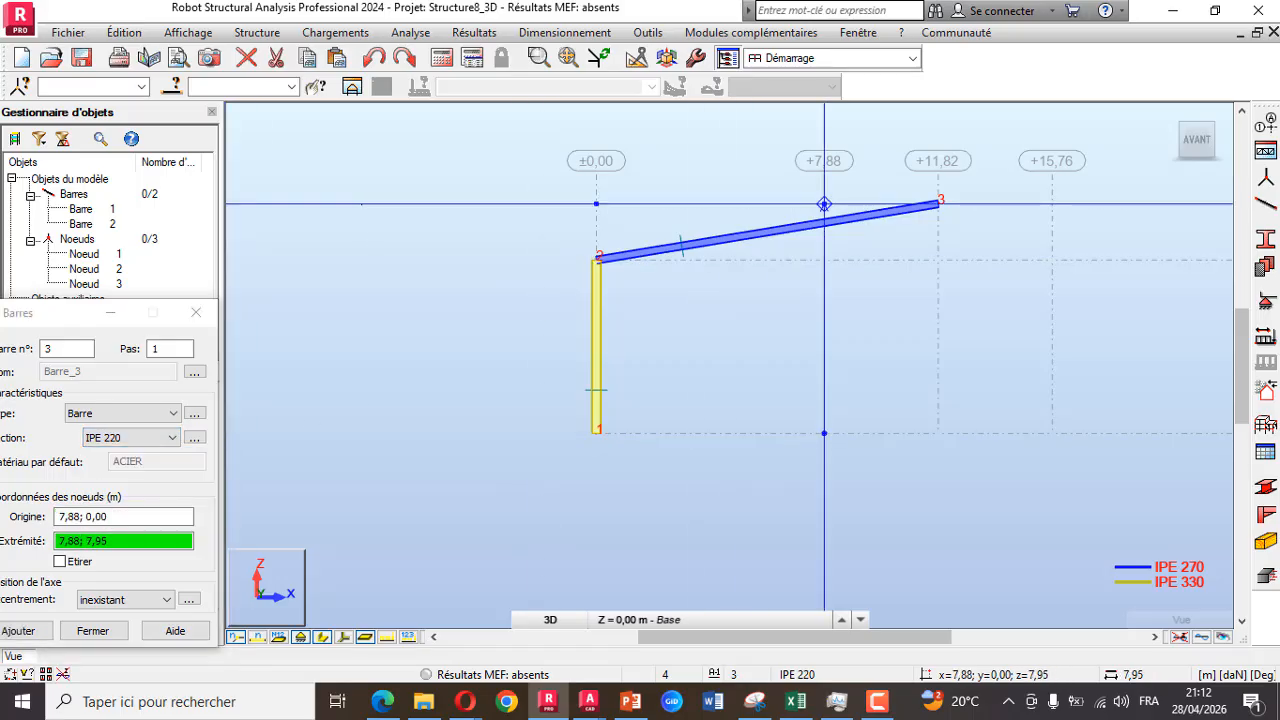
{"action": "scroll", "coordinate": [825, 208], "scroll_direction": "up", "scroll_amount": 1}
{"action": "scroll", "coordinate": [820, 280], "scroll_direction": "down", "scroll_amount": 1}
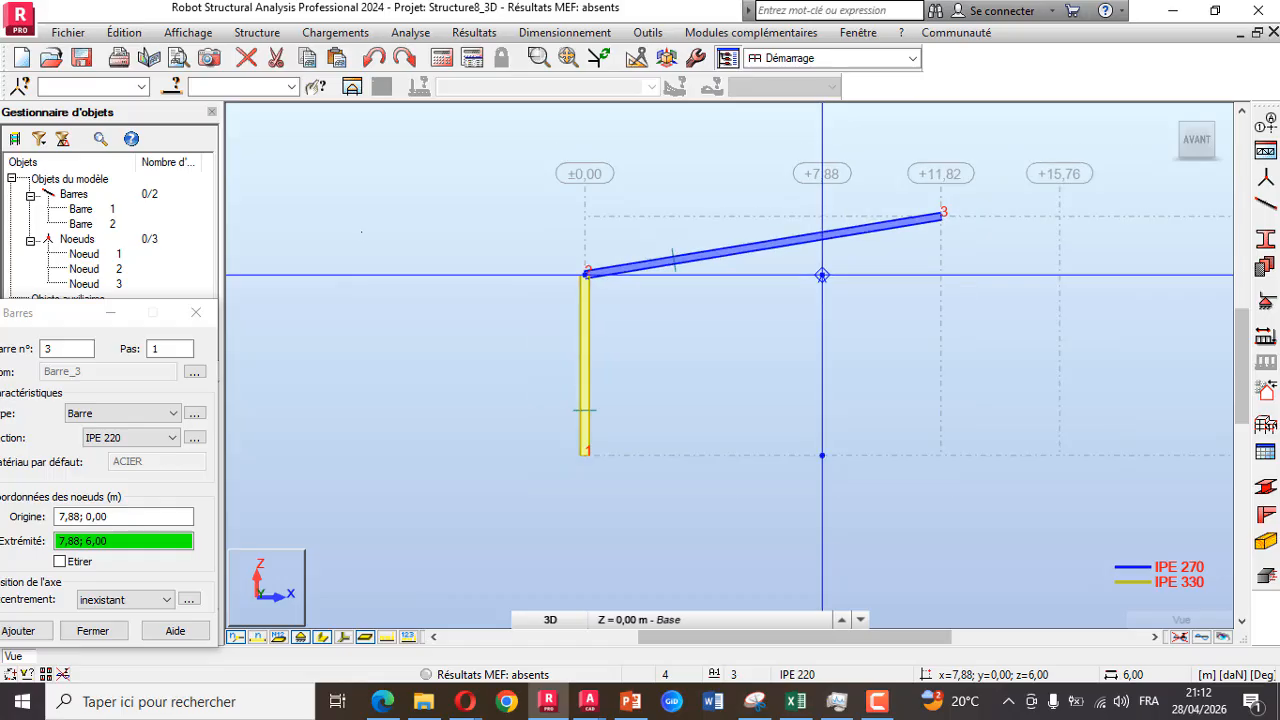
{"action": "scroll", "coordinate": [857, 225], "scroll_direction": "up", "scroll_amount": 1}
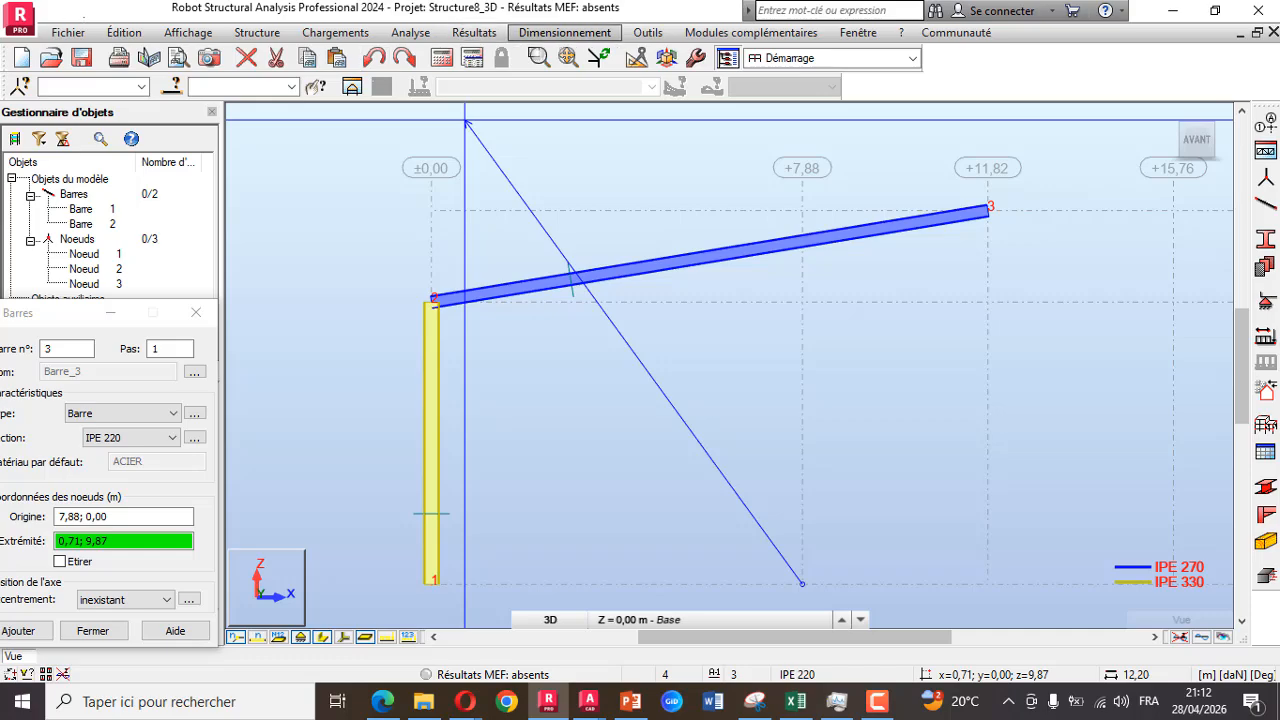
{"action": "scroll", "coordinate": [760, 424], "scroll_direction": "down", "scroll_amount": 5}
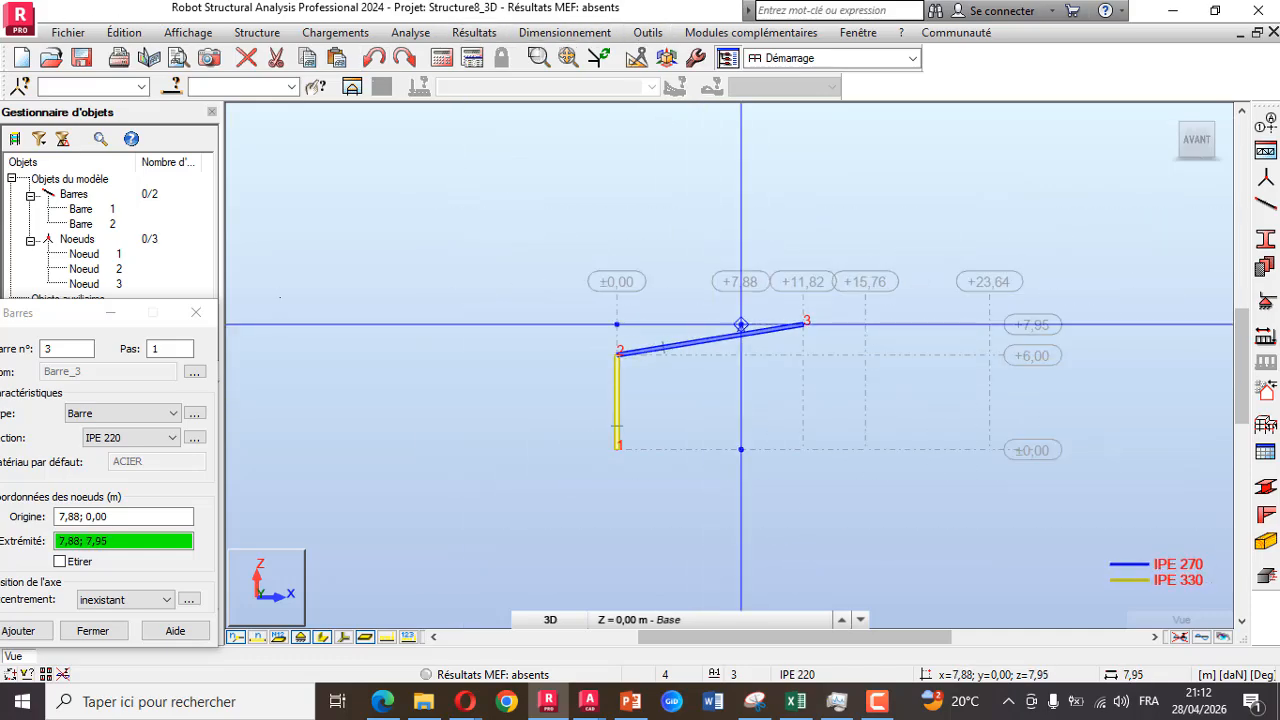
{"action": "scroll", "coordinate": [741, 325], "scroll_direction": "up", "scroll_amount": 5}
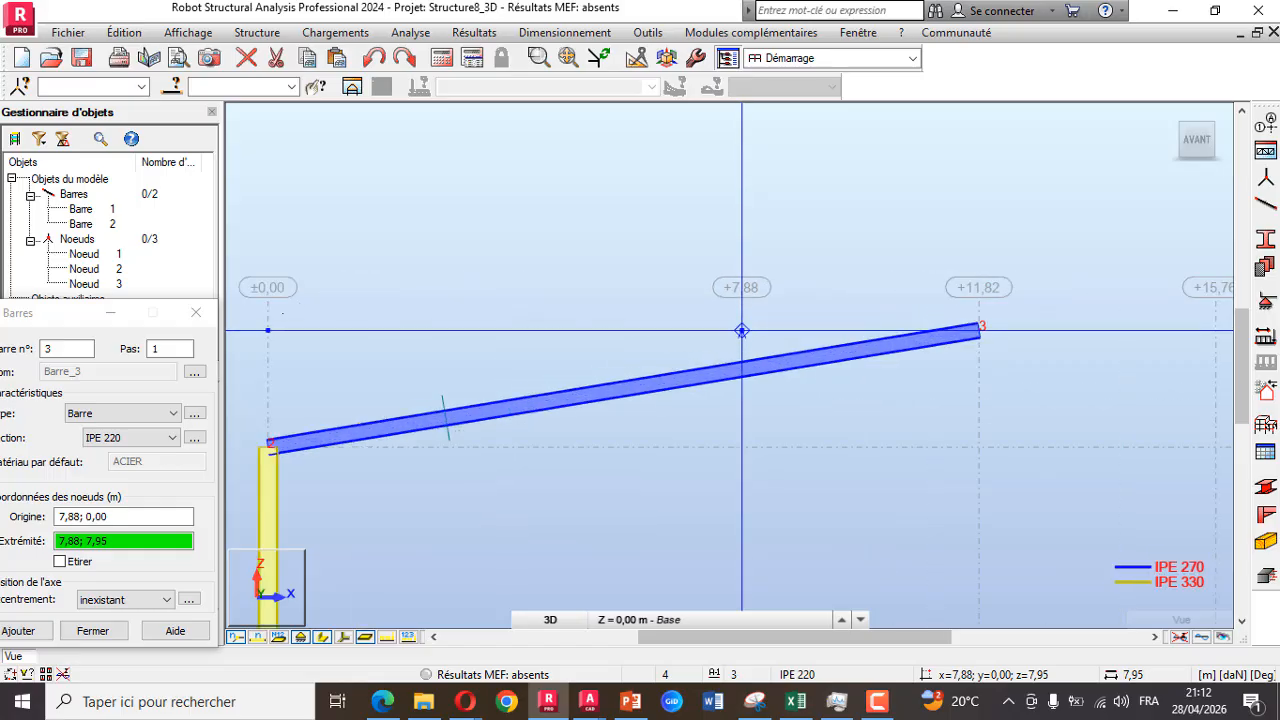
{"action": "left_click", "coordinate": [741, 330]}
{"action": "left_click", "coordinate": [196, 312]}
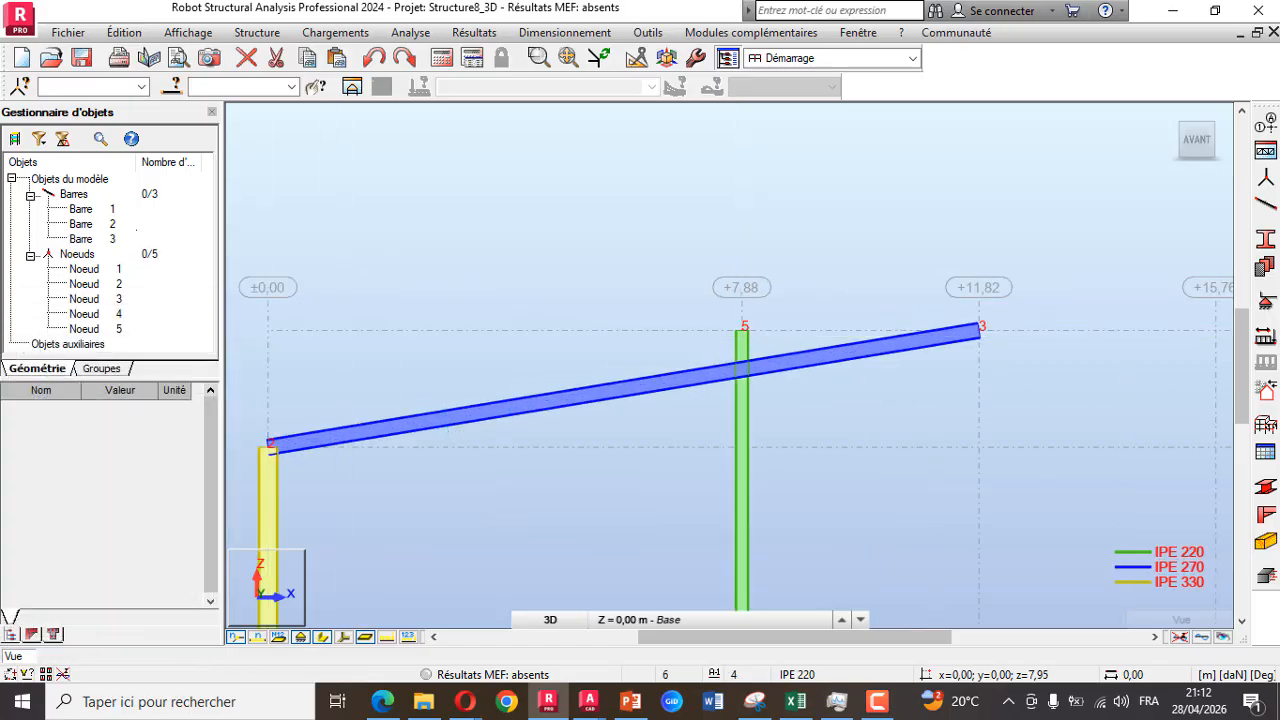
Trim the IPE 220 column above the rafter, using the IPE 270 rafter as the cutting bar, and clear the selection
{"action": "scroll", "coordinate": [640, 255], "scroll_direction": "down", "scroll_amount": 3}
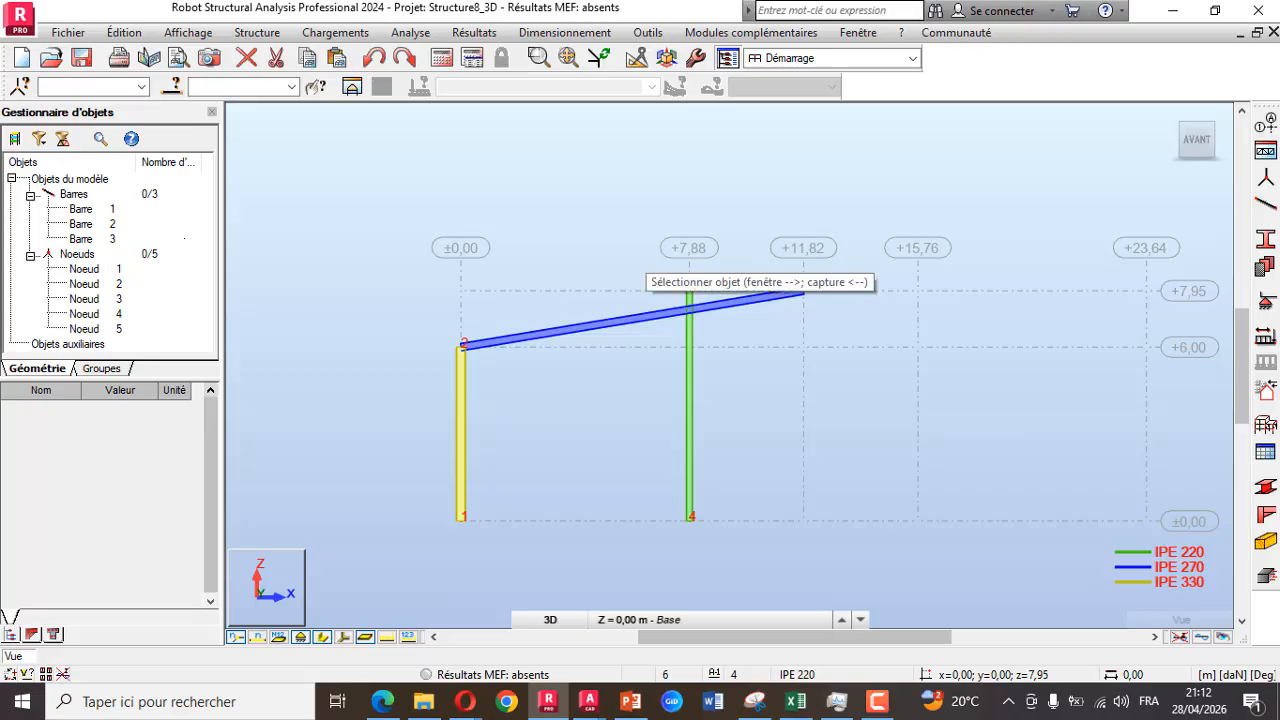
{"action": "scroll", "coordinate": [715, 304], "scroll_direction": "up", "scroll_amount": 2}
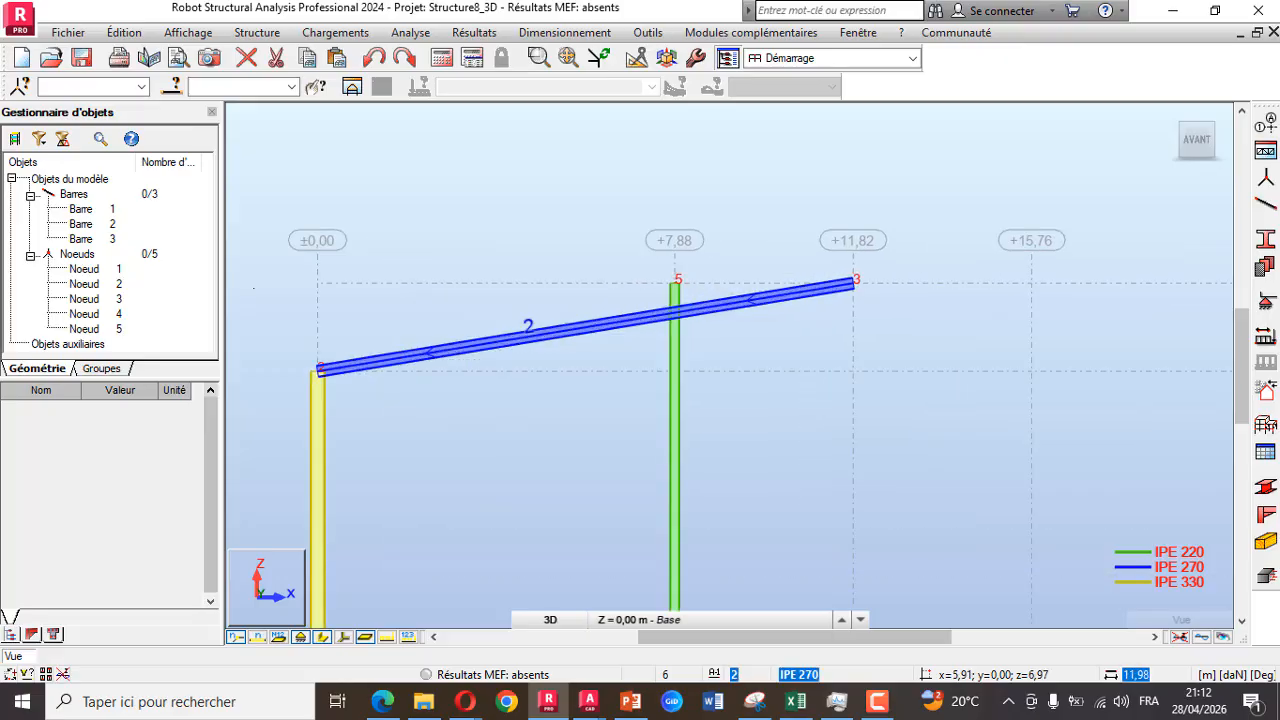
{"action": "left_click", "coordinate": [124, 32]}
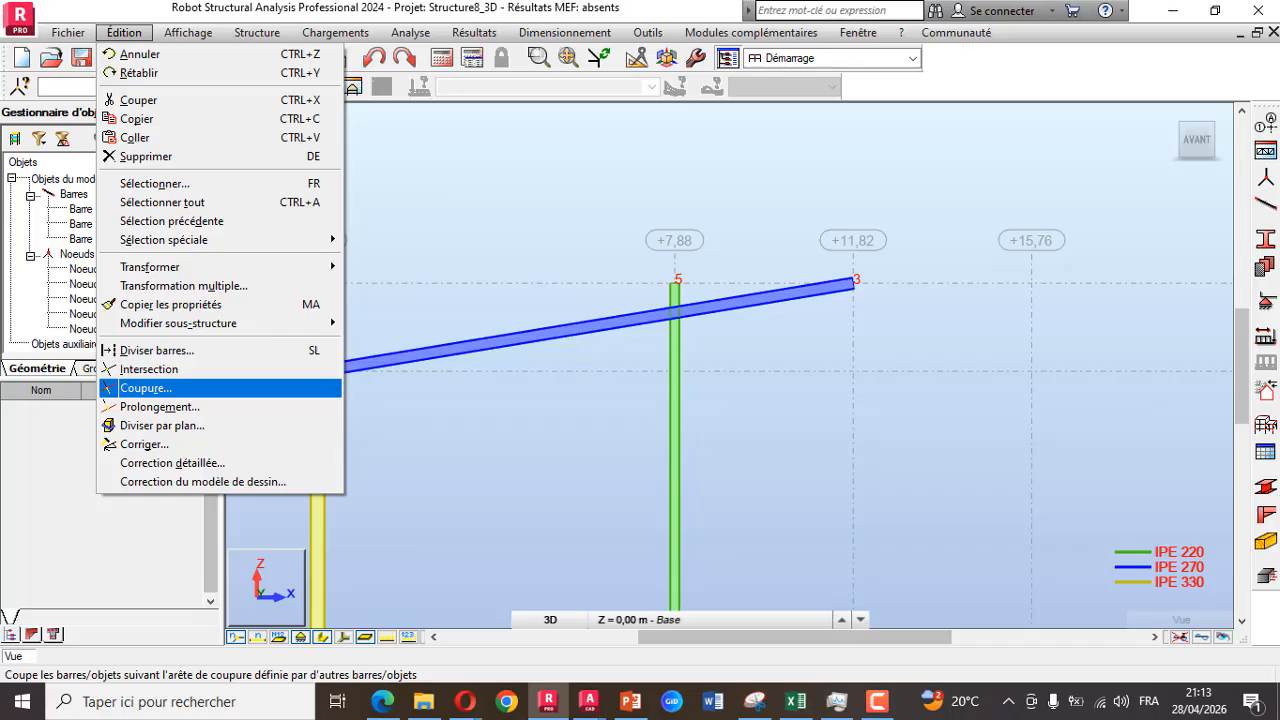
{"action": "left_click", "coordinate": [145, 388]}
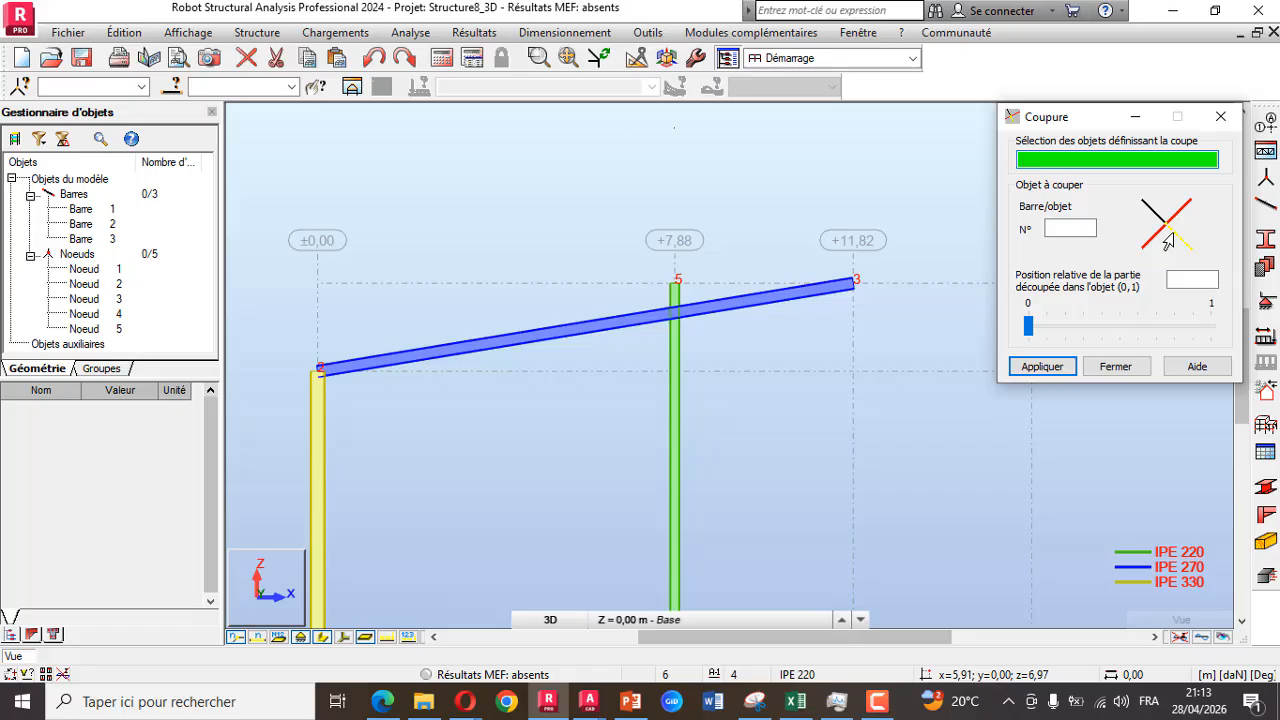
{"action": "left_click", "coordinate": [528, 333]}
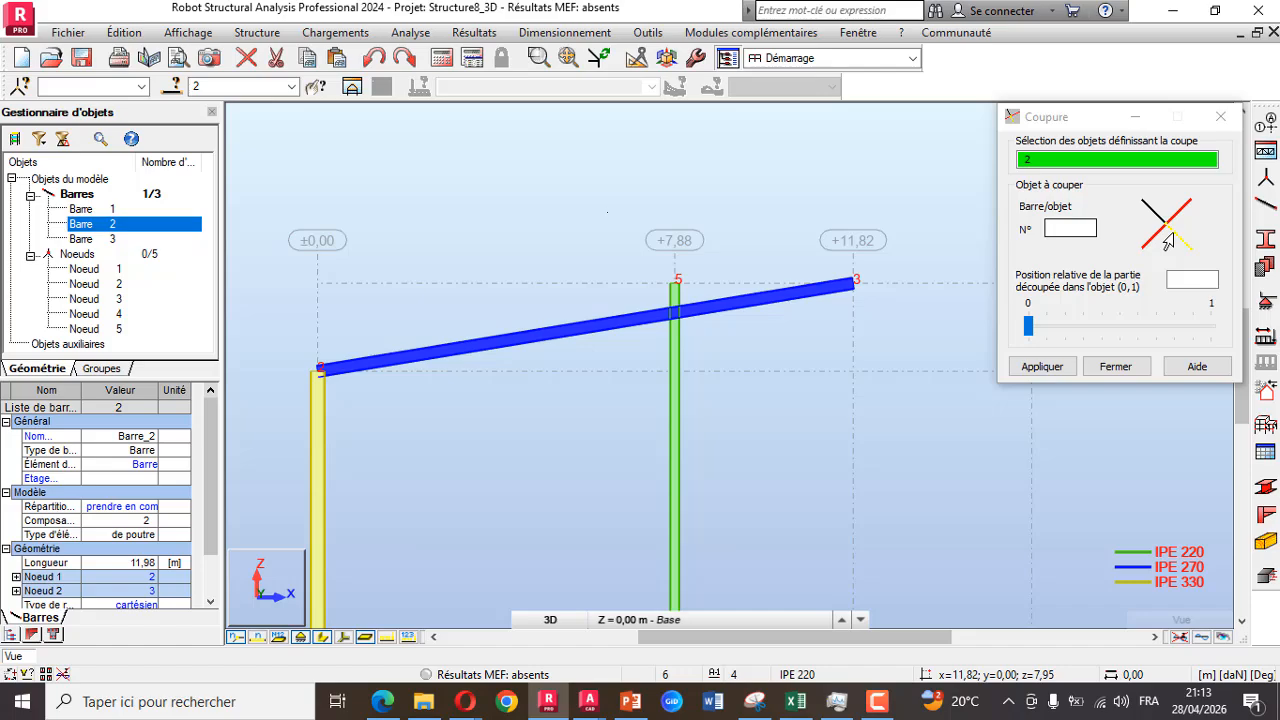
{"action": "scroll", "coordinate": [674, 307], "scroll_direction": "up", "scroll_amount": 1}
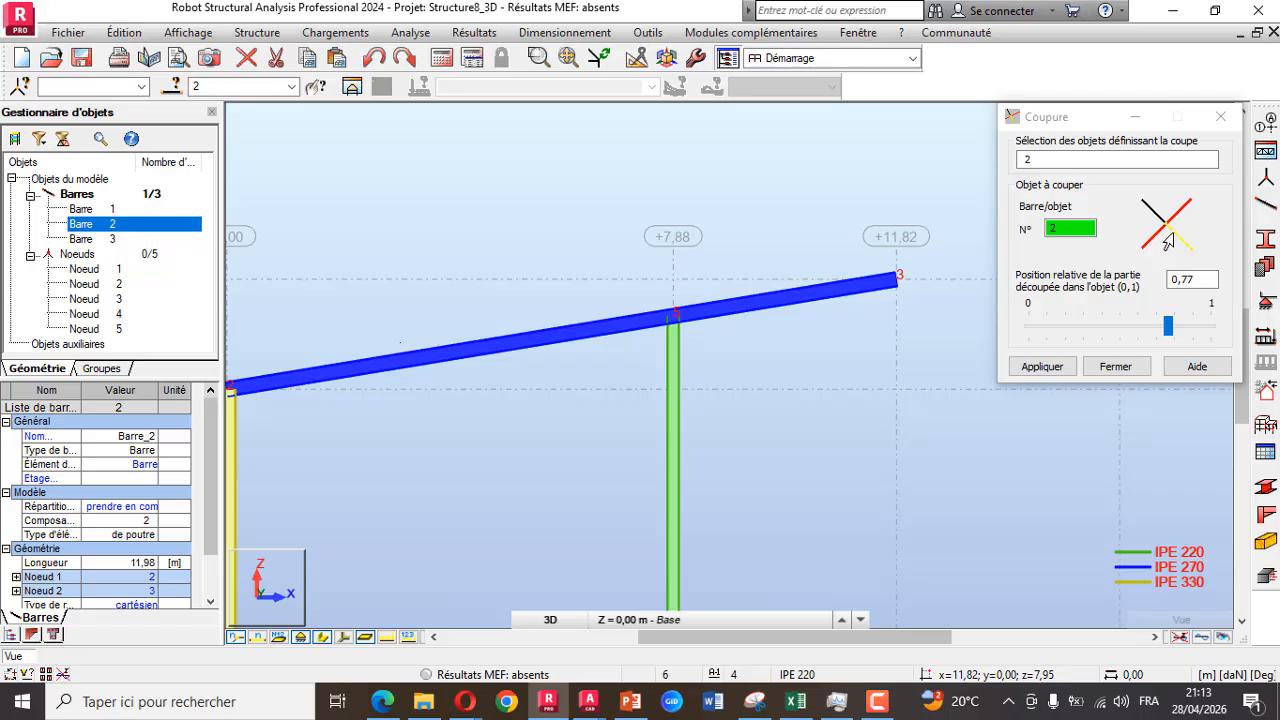
{"action": "left_click", "coordinate": [1116, 366]}
{"action": "scroll", "coordinate": [714, 218], "scroll_direction": "down", "scroll_amount": 4}
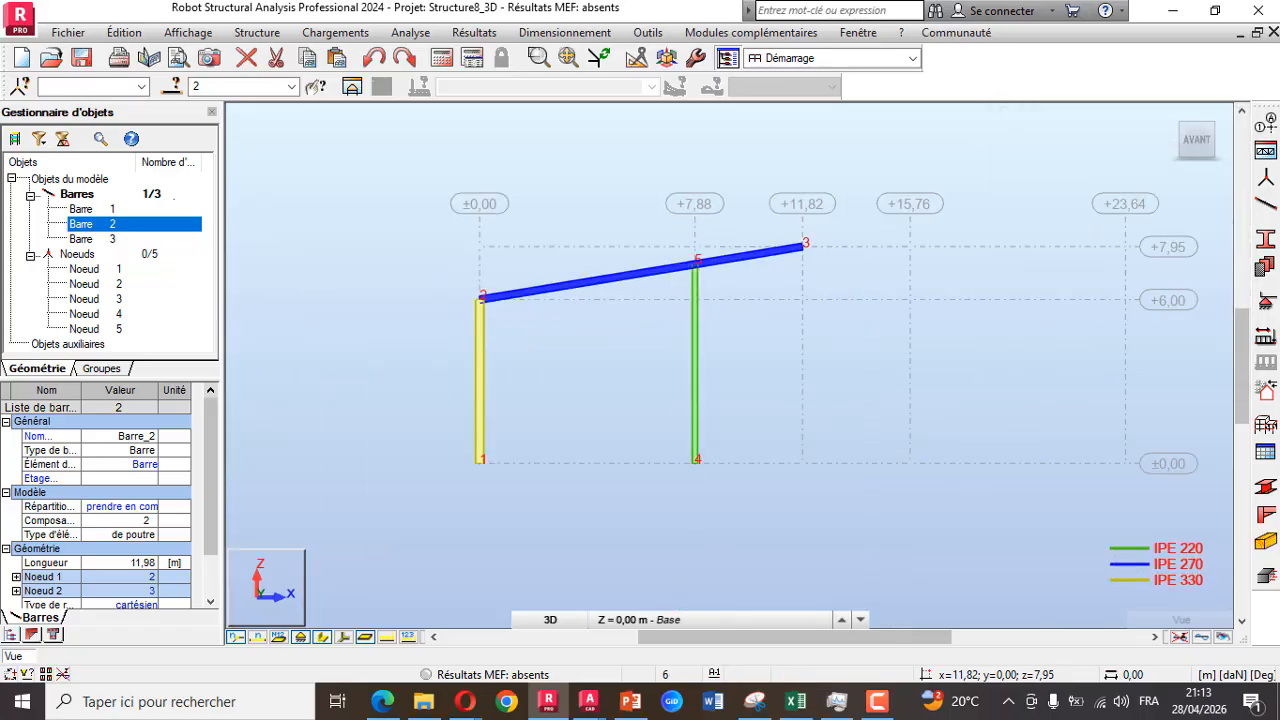
{"action": "left_click", "coordinate": [265, 318]}
{"action": "scroll", "coordinate": [268, 324], "scroll_direction": "up", "scroll_amount": 1}
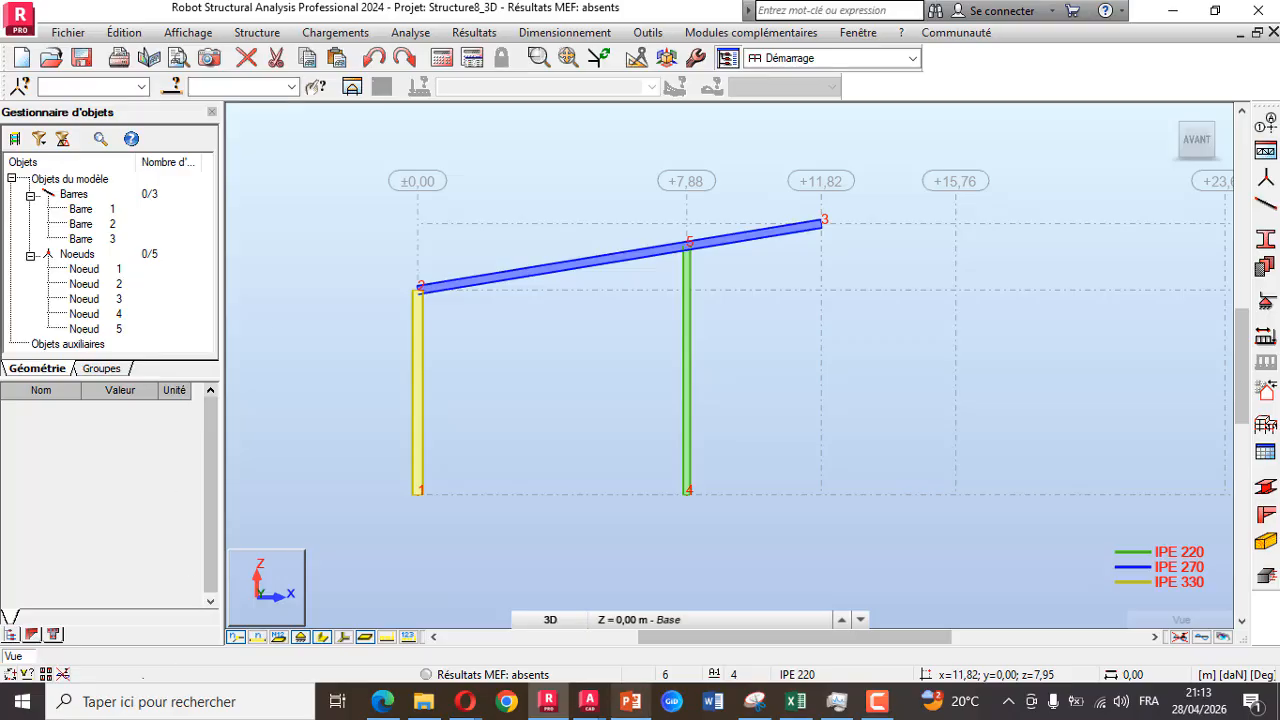
Switch to AutoCAD, examine the IPE 330 and IPE 200 column-base details in the plan-détail drawing, and return to Robot Structural Analysis
{"action": "left_click", "coordinate": [588, 701]}
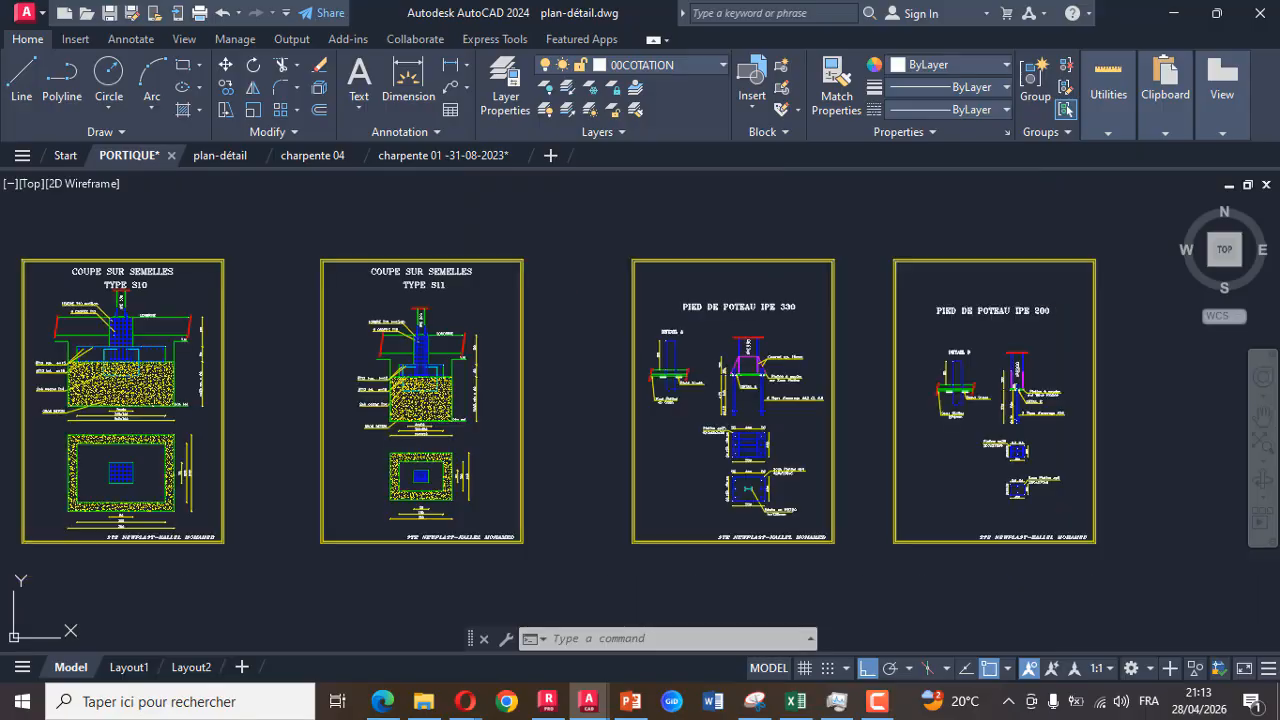
{"action": "scroll", "coordinate": [600, 343], "scroll_direction": "down", "scroll_amount": 2}
{"action": "scroll", "coordinate": [711, 358], "scroll_direction": "up", "scroll_amount": 3}
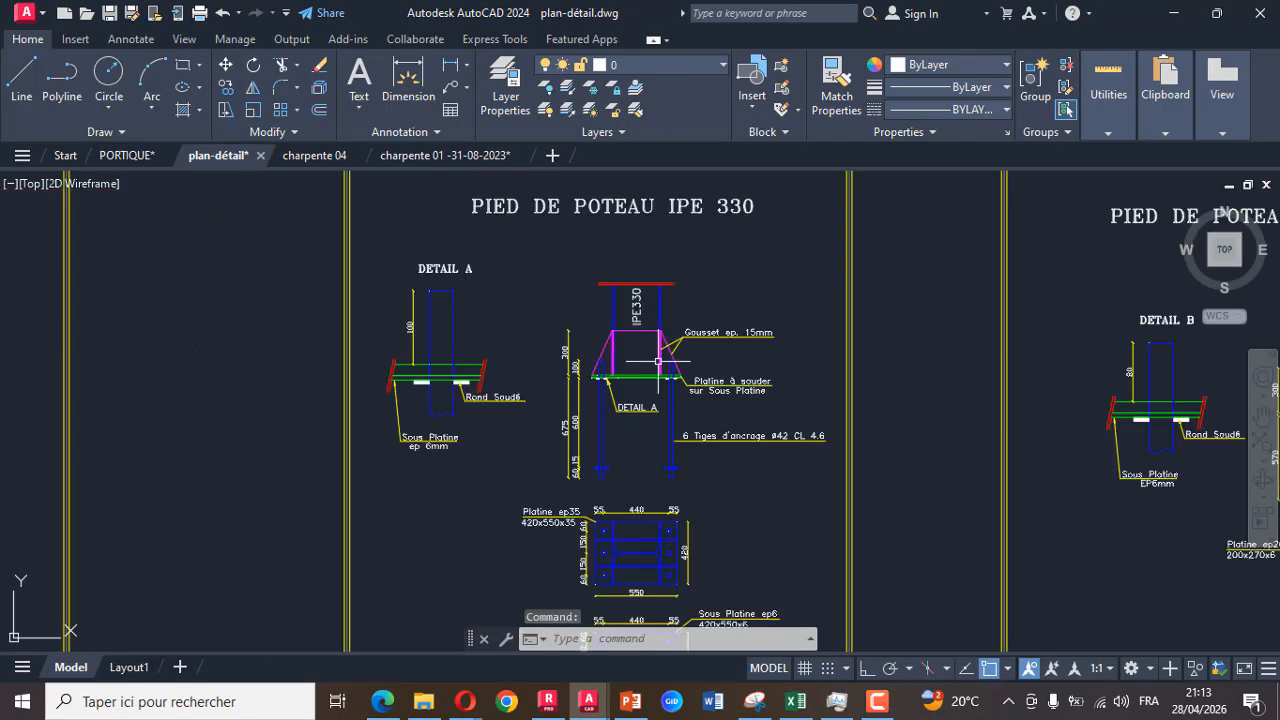
{"action": "scroll", "coordinate": [638, 367], "scroll_direction": "up", "scroll_amount": 2}
{"action": "scroll", "coordinate": [638, 367], "scroll_direction": "down", "scroll_amount": 3}
{"action": "scroll", "coordinate": [638, 367], "scroll_direction": "up", "scroll_amount": 4}
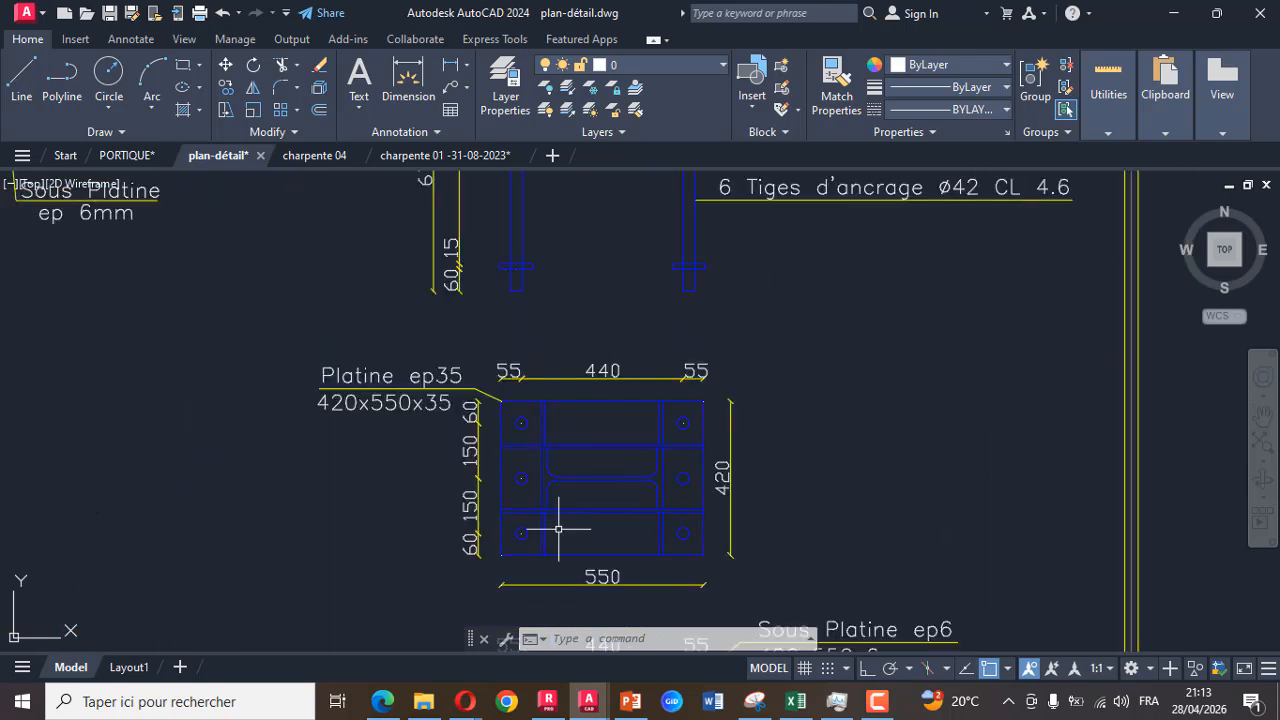
{"action": "scroll", "coordinate": [558, 529], "scroll_direction": "down", "scroll_amount": 6}
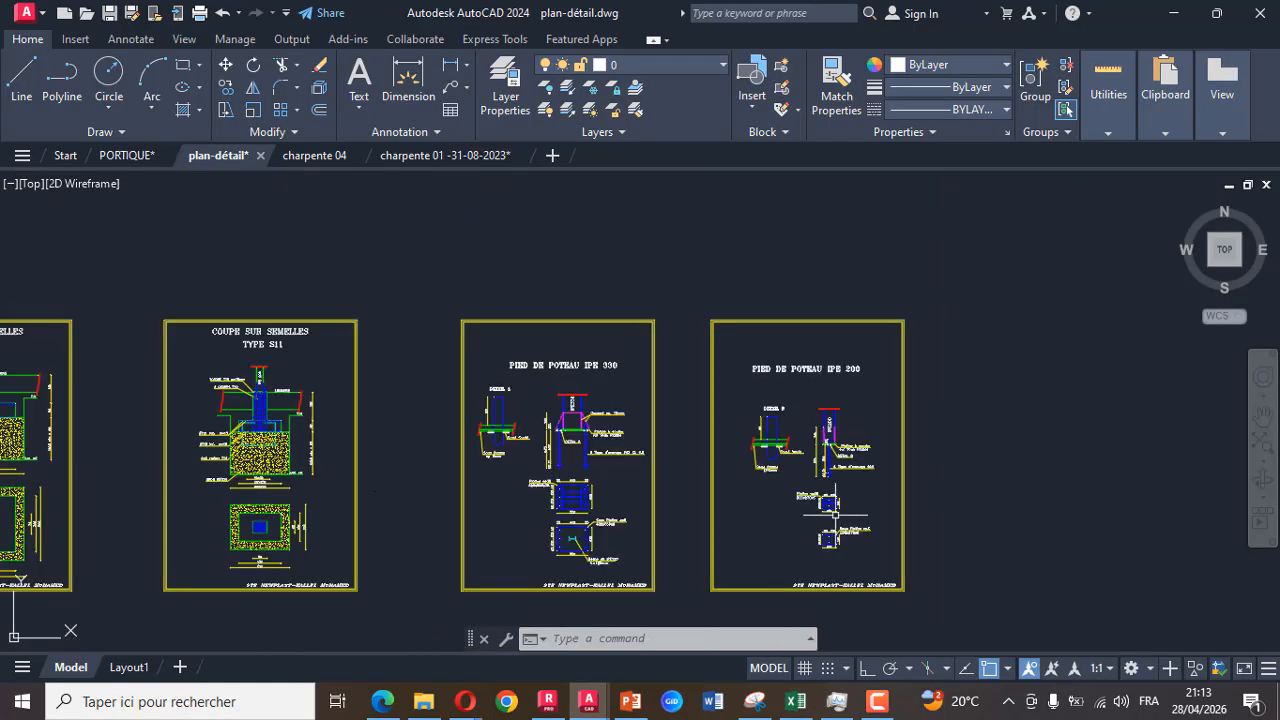
{"action": "scroll", "coordinate": [841, 497], "scroll_direction": "up", "scroll_amount": 5}
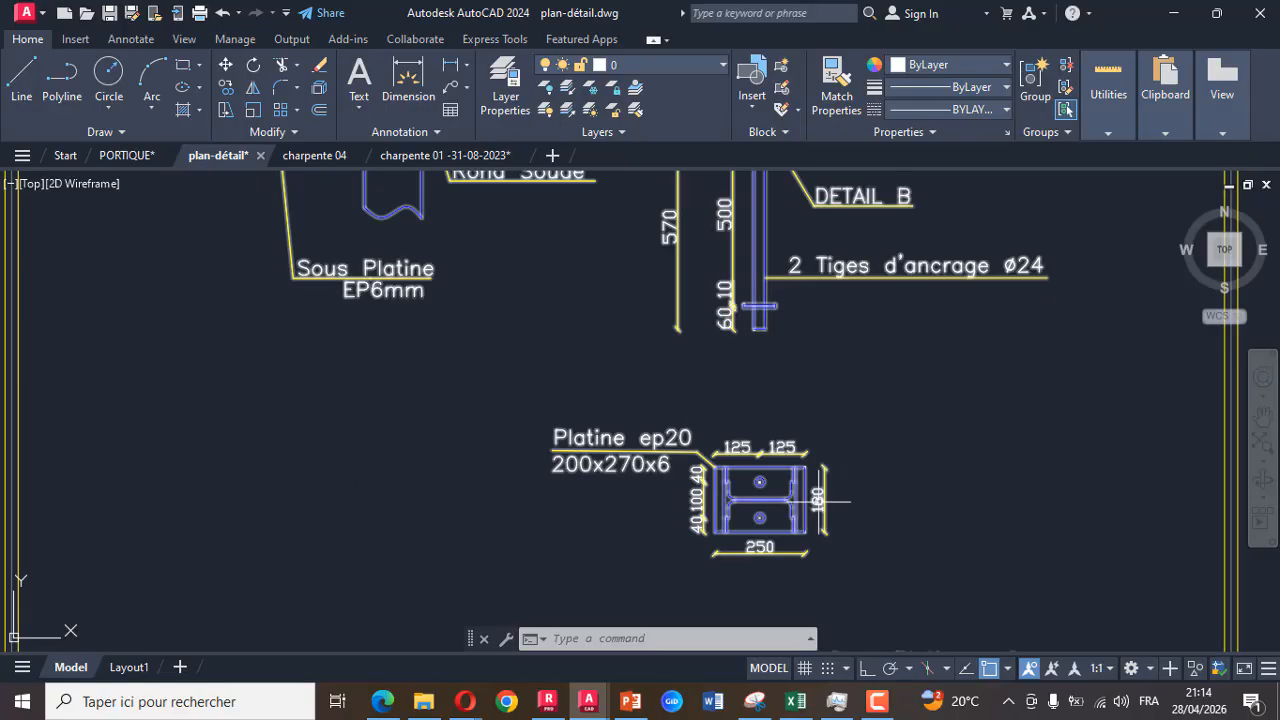
{"action": "scroll", "coordinate": [631, 487], "scroll_direction": "down", "scroll_amount": 2}
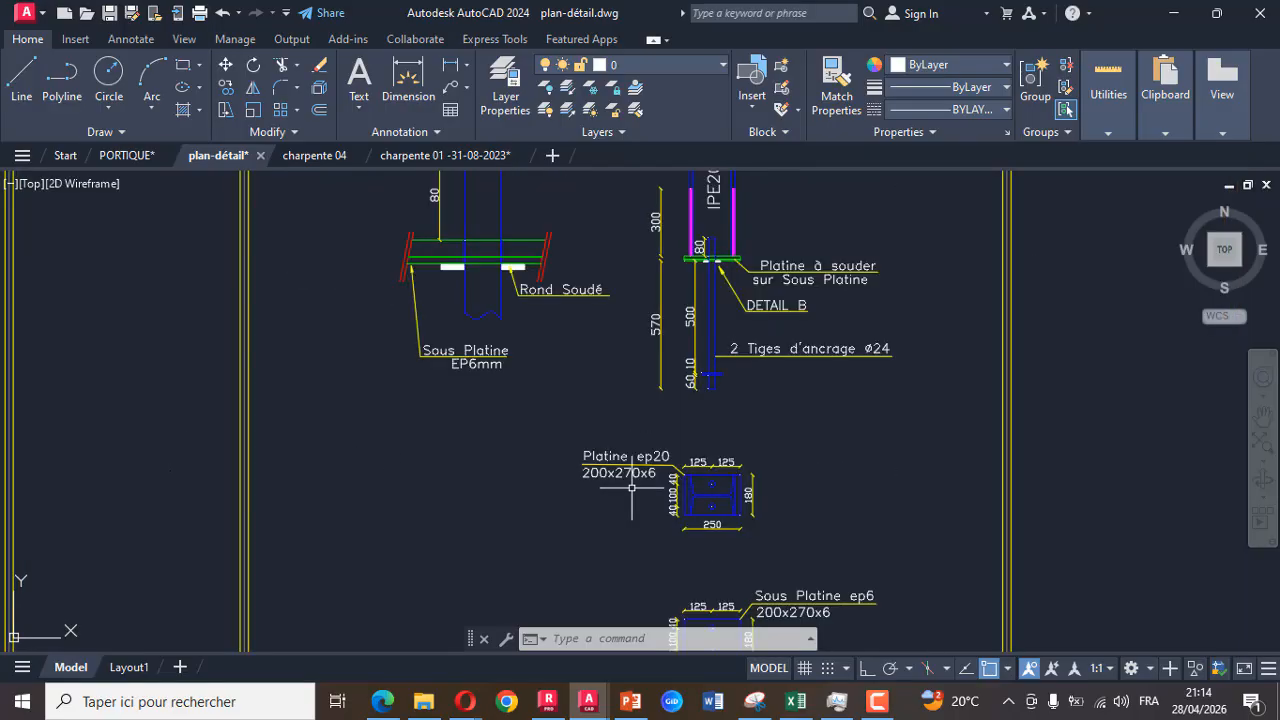
{"action": "scroll", "coordinate": [631, 487], "scroll_direction": "down", "scroll_amount": 2}
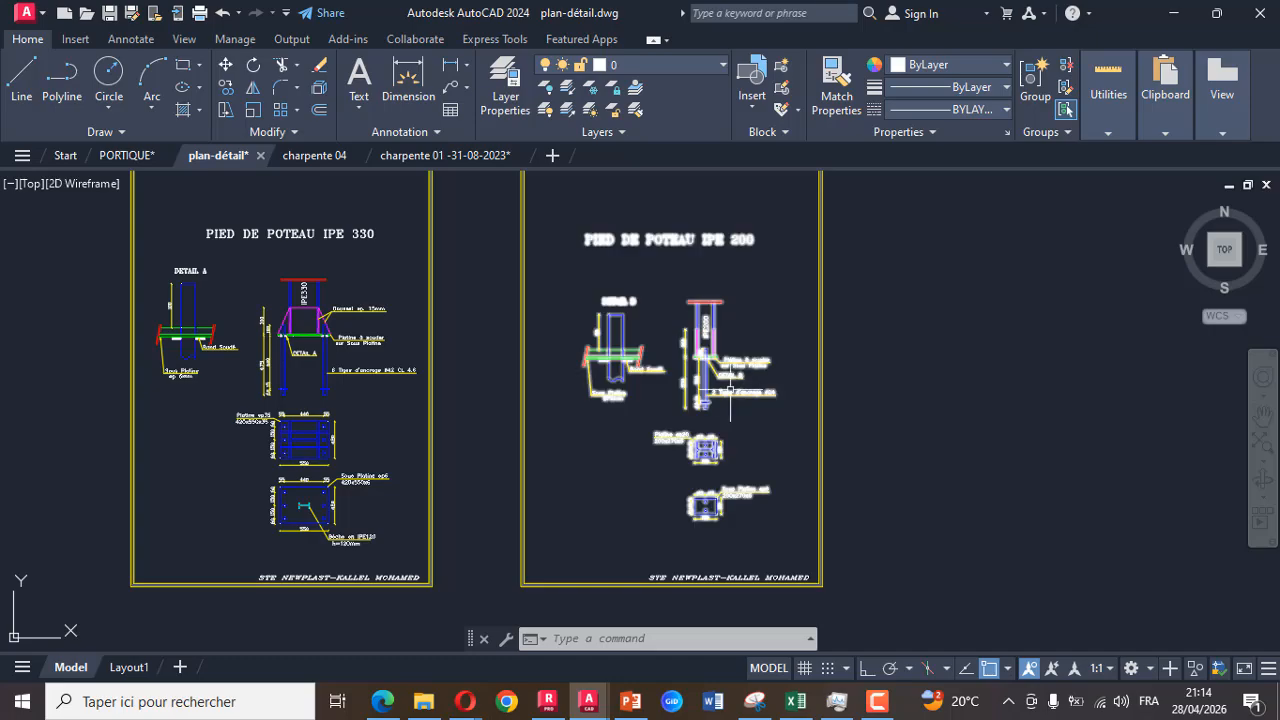
{"action": "scroll", "coordinate": [730, 390], "scroll_direction": "down", "scroll_amount": 2}
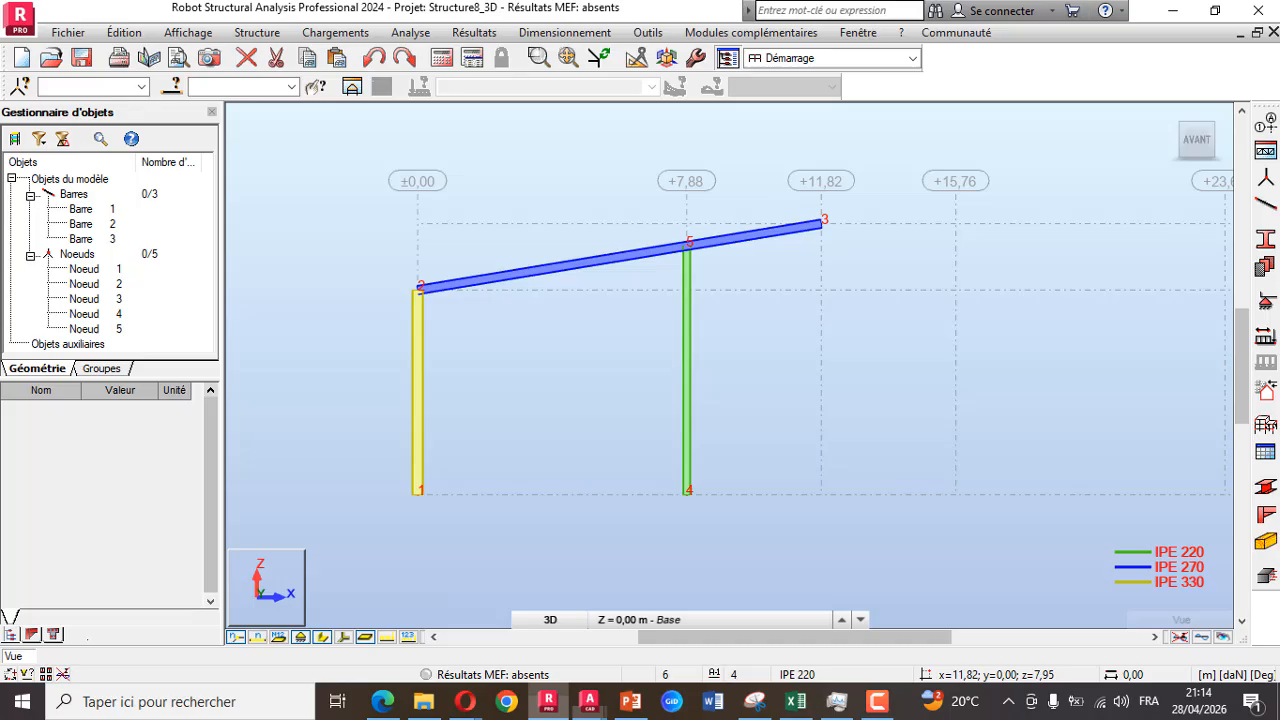
{"action": "left_click", "coordinate": [548, 701]}
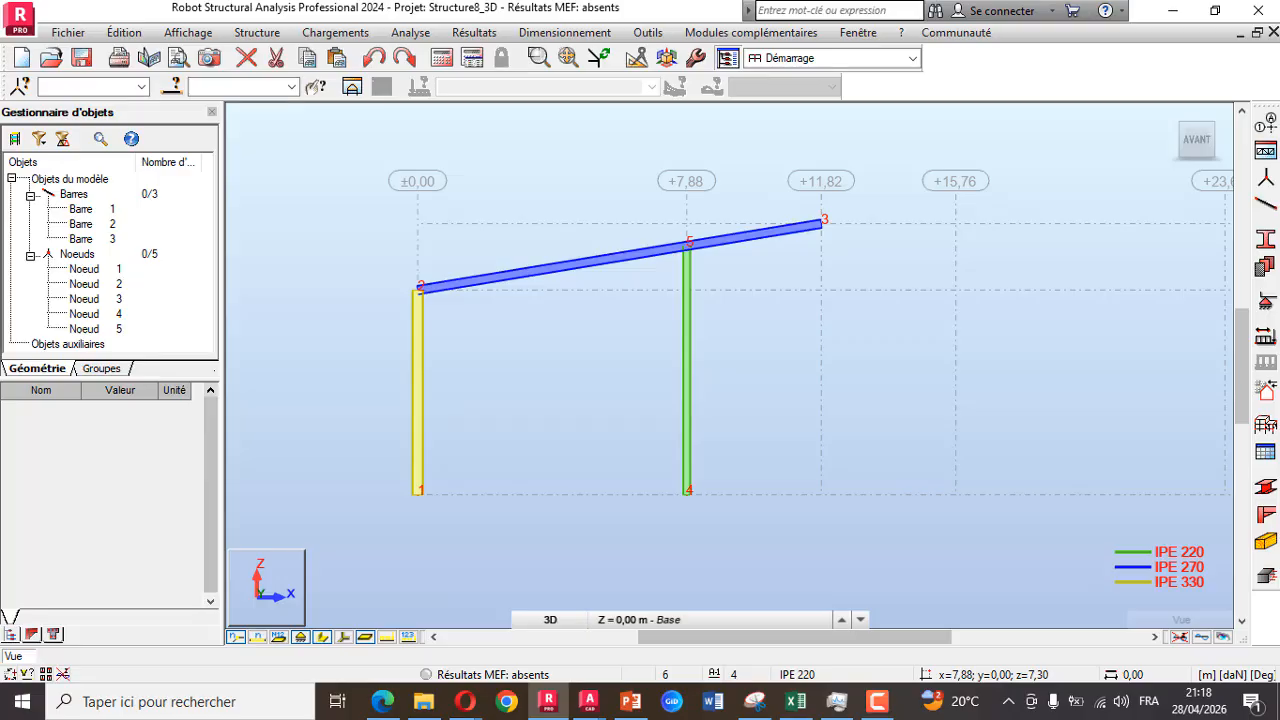
Switch to the Excel workbook Profilé-métallique-I-H-U and check the Iy and Iz inertia values of IPE 220
{"action": "left_click", "coordinate": [795, 701]}
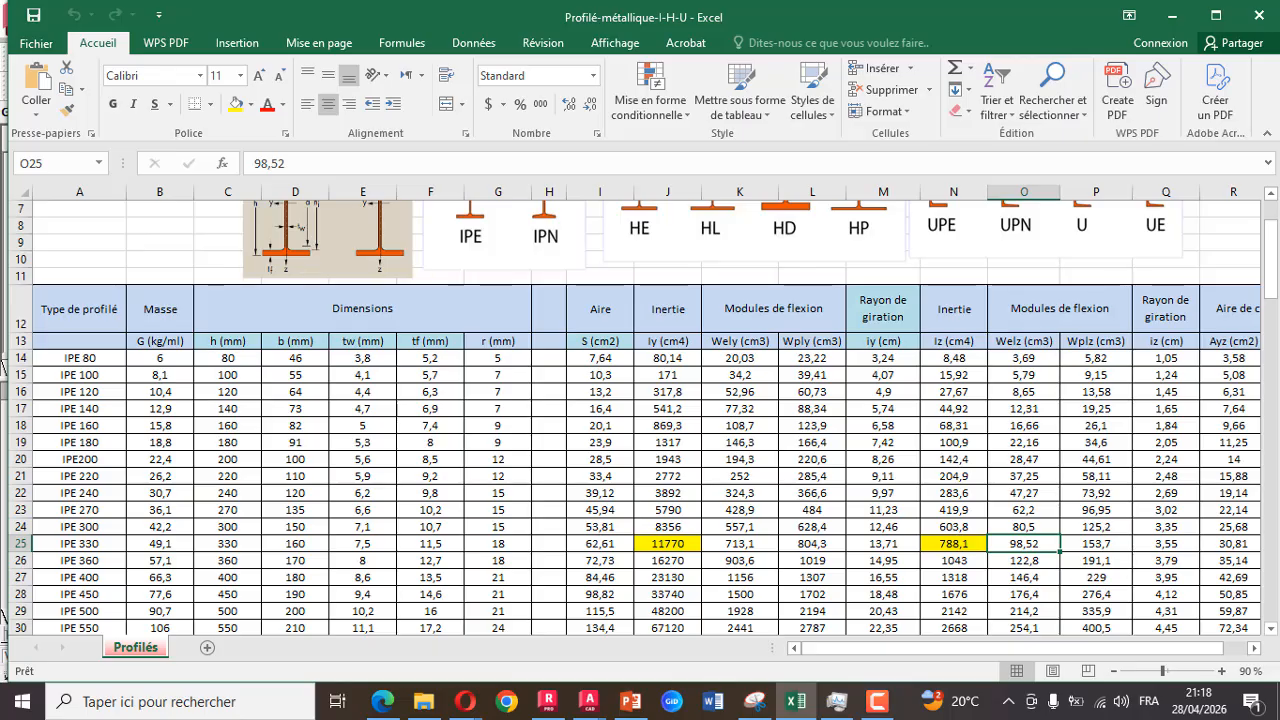
{"action": "left_click", "coordinate": [80, 476]}
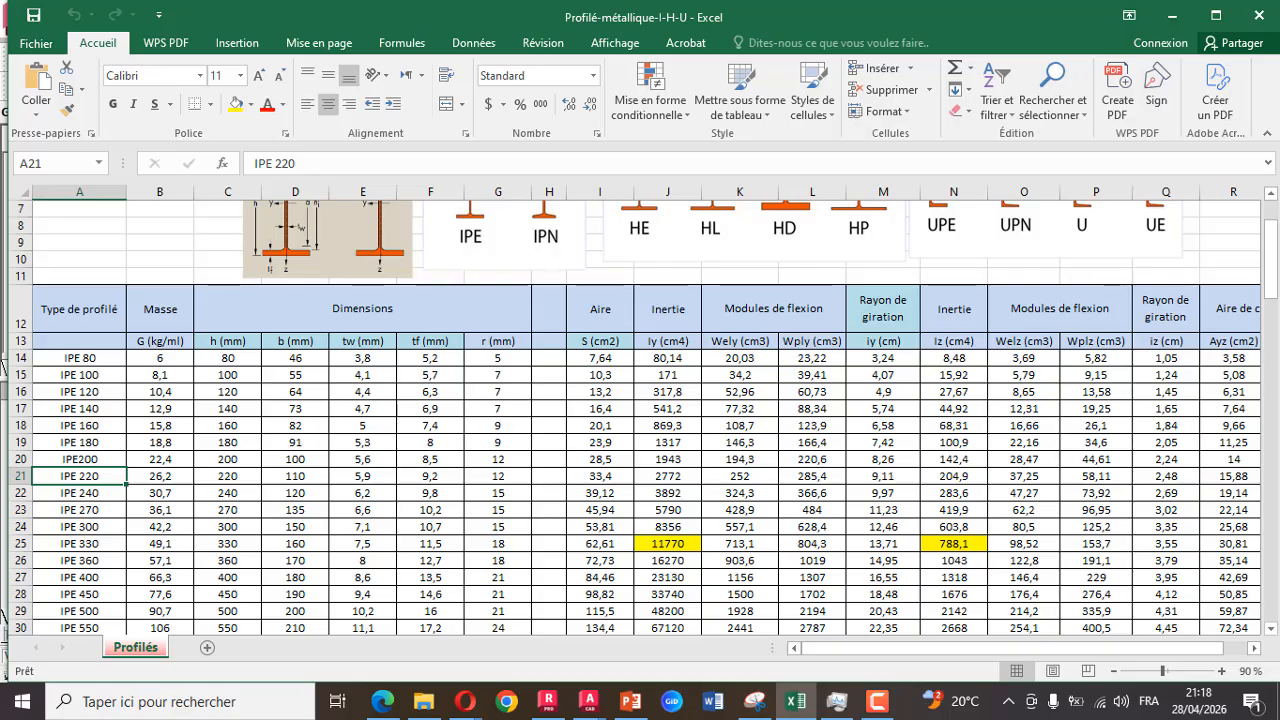
{"action": "left_click", "coordinate": [668, 476]}
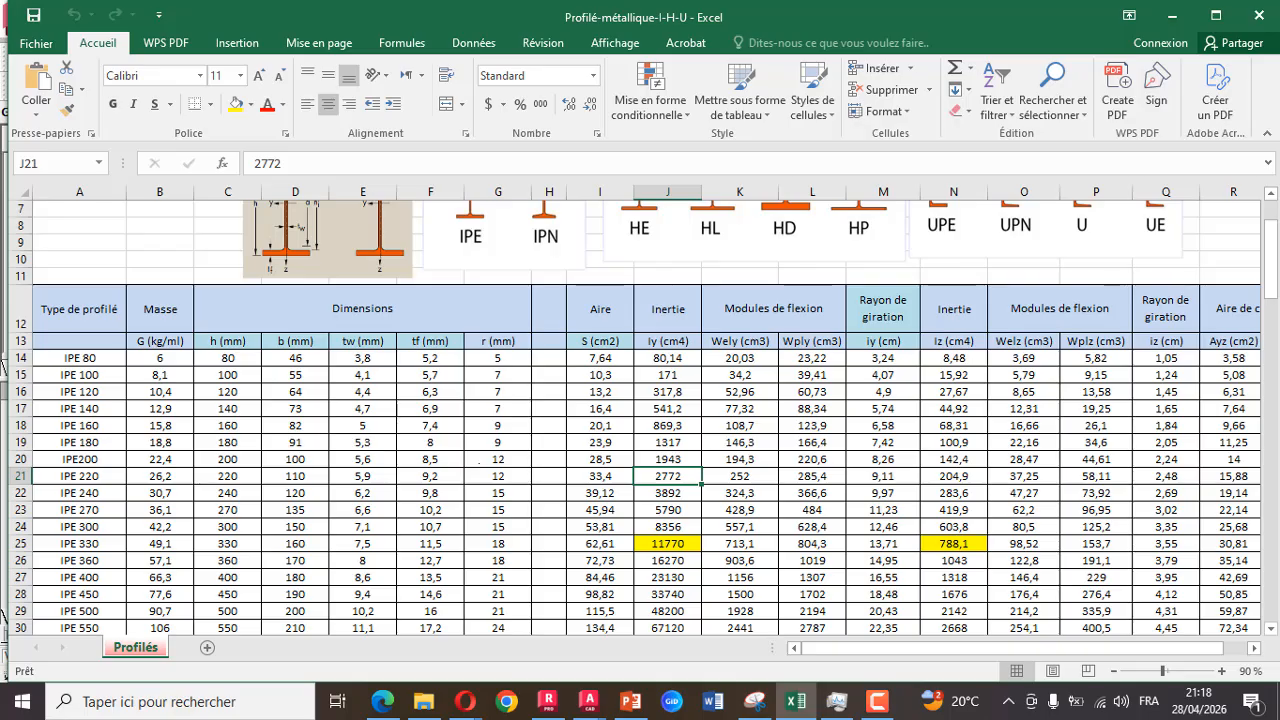
{"action": "left_click", "coordinate": [954, 476]}
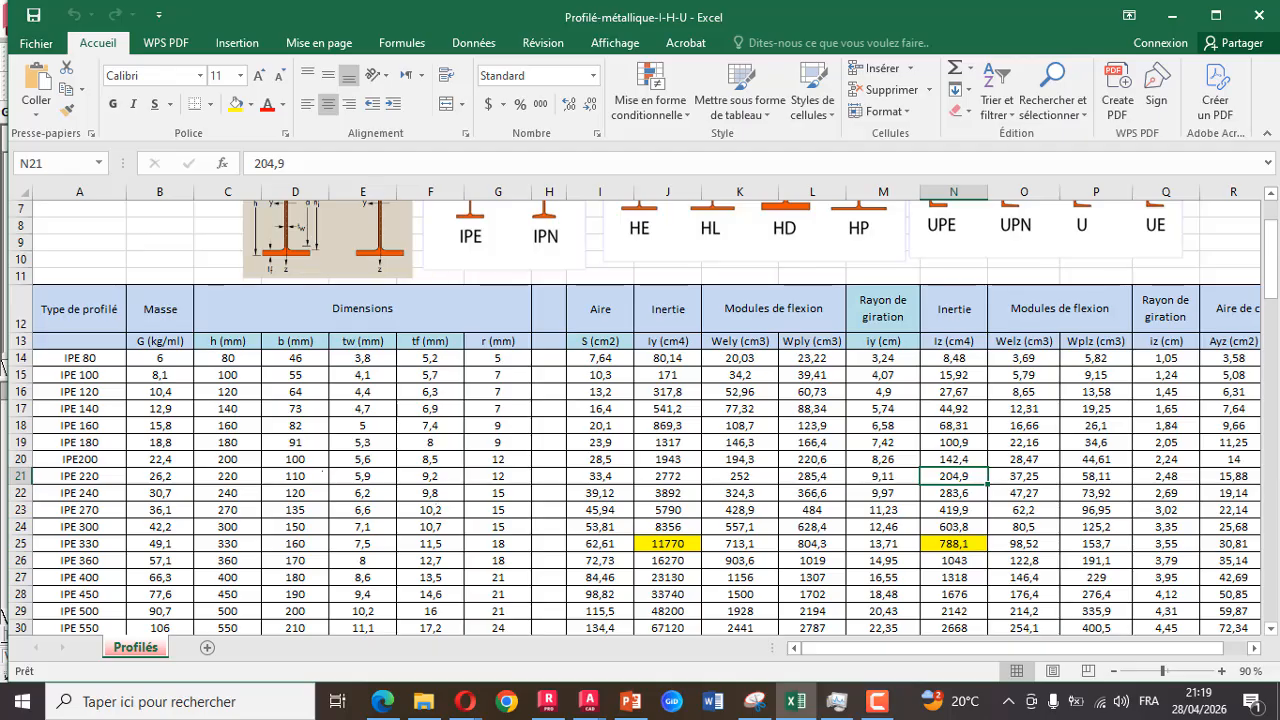
{"action": "scroll", "coordinate": [498, 345], "scroll_direction": "down", "scroll_amount": 12}
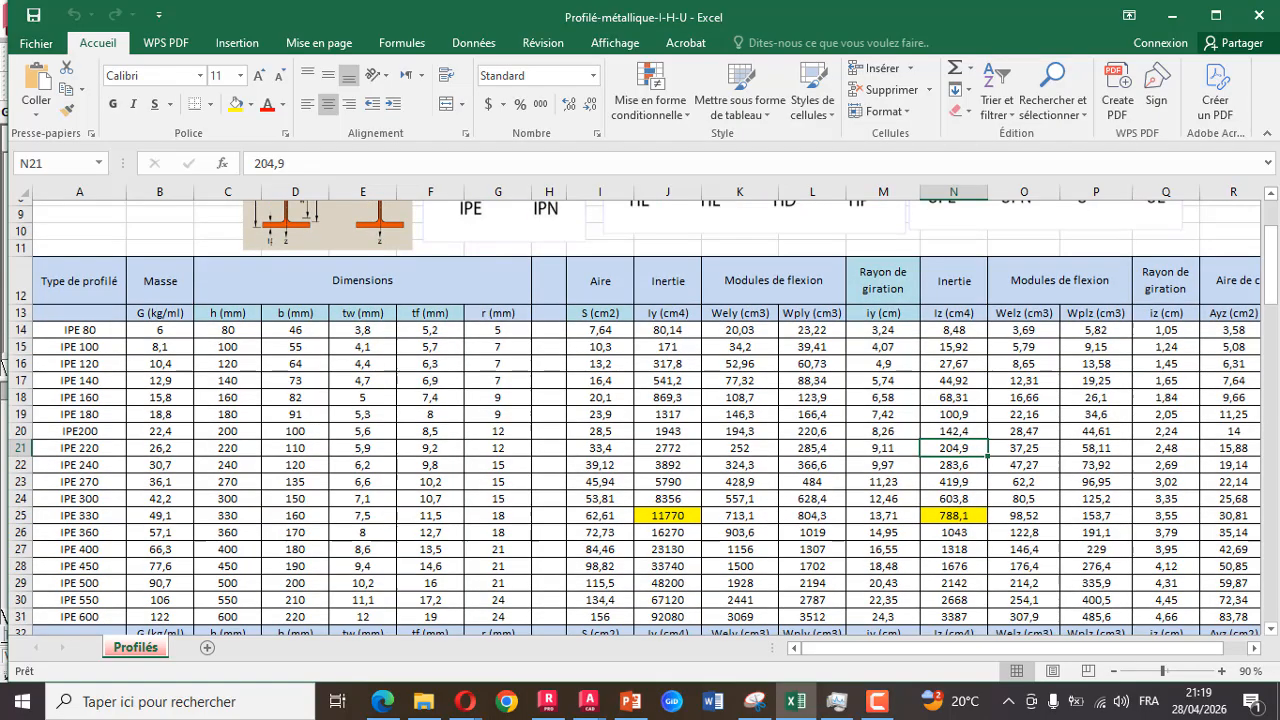
Check the Iy and Iz inertia values of HEA 200 in the profile table
{"action": "left_click", "coordinate": [498, 345]}
{"action": "scroll", "coordinate": [498, 345], "scroll_direction": "down", "scroll_amount": 3}
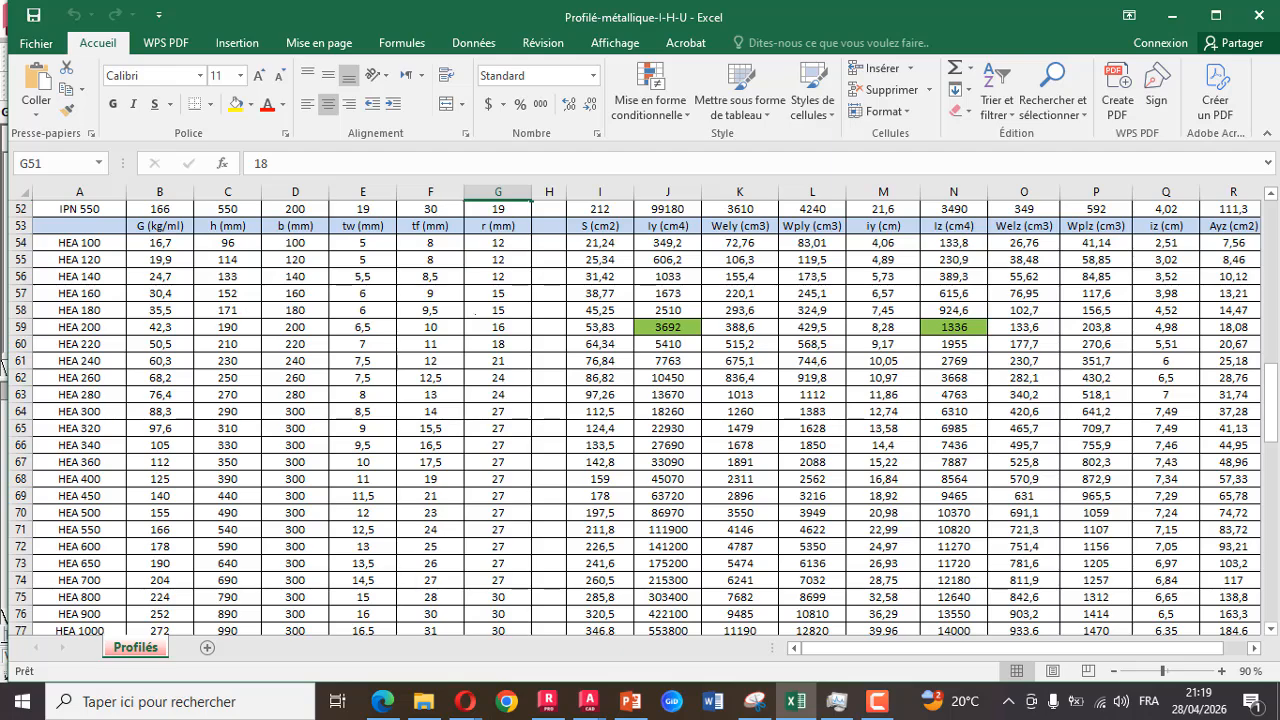
{"action": "left_click", "coordinate": [668, 327]}
{"action": "left_click", "coordinate": [954, 327]}
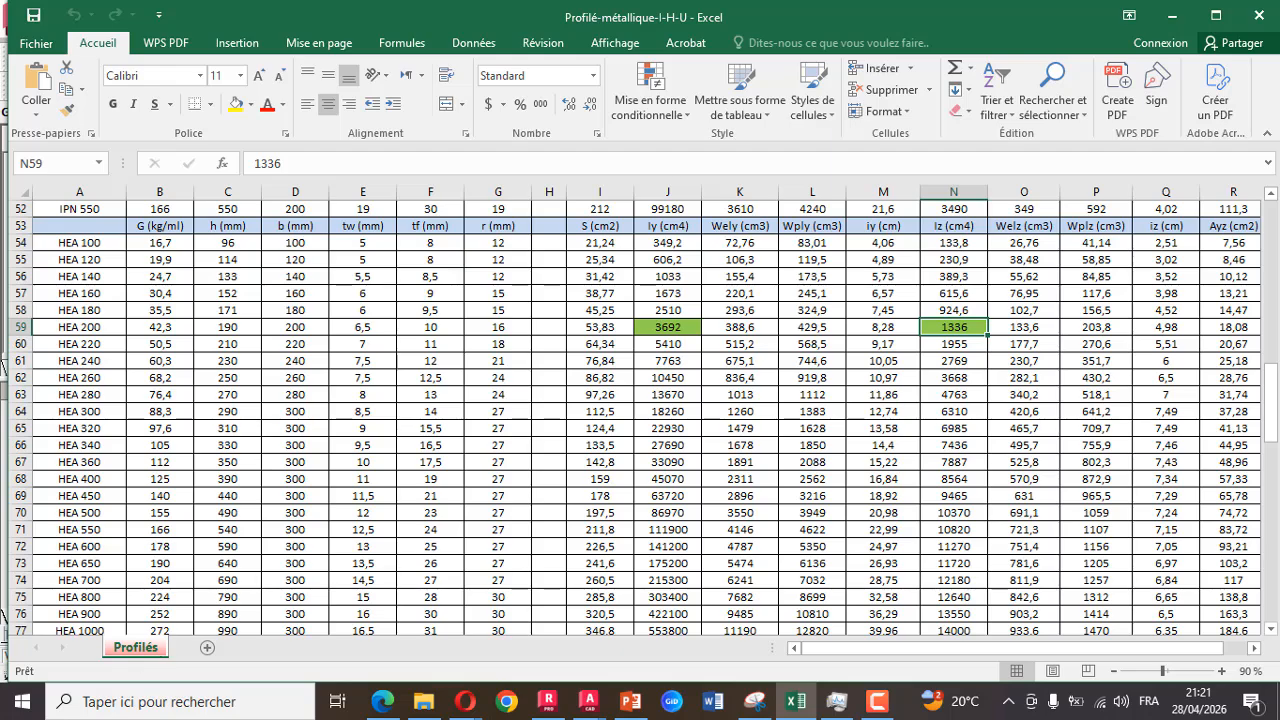
Switch to Robot Structural Analysis, display the bars' local axes, and inspect them on the IPE 330 column in a 3D view
{"action": "left_click", "coordinate": [548, 701]}
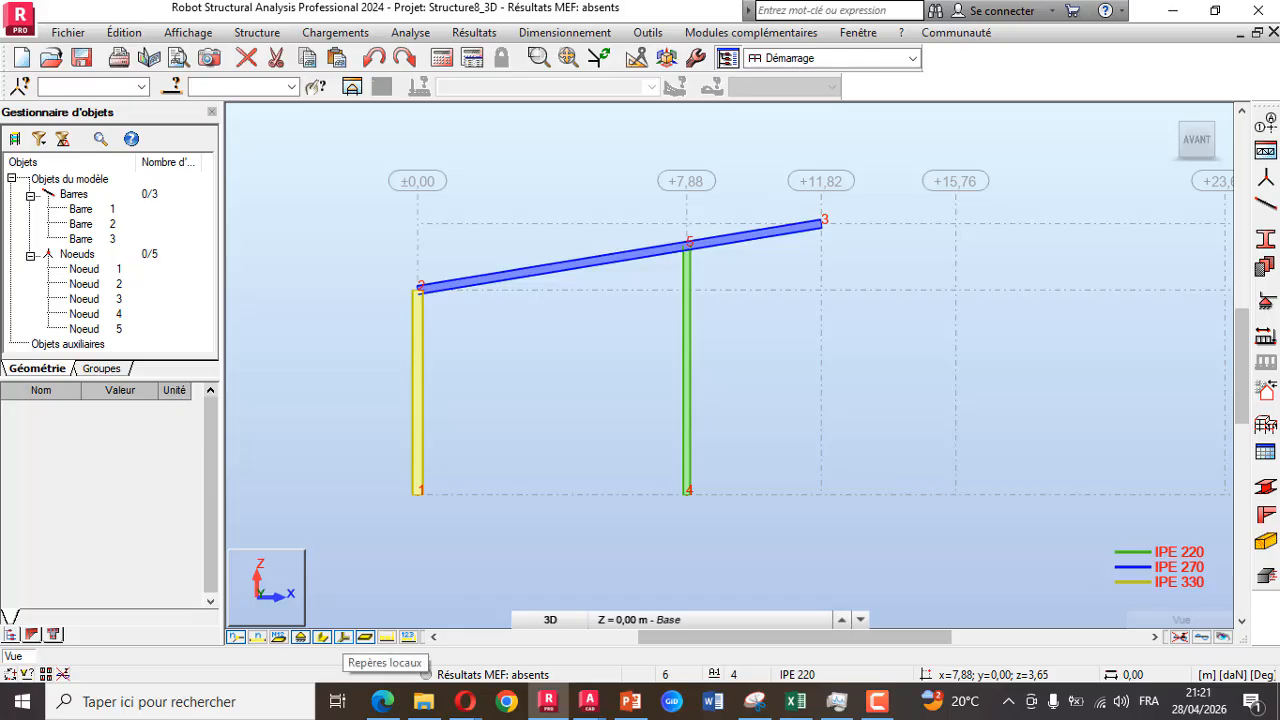
{"action": "left_click", "coordinate": [343, 637]}
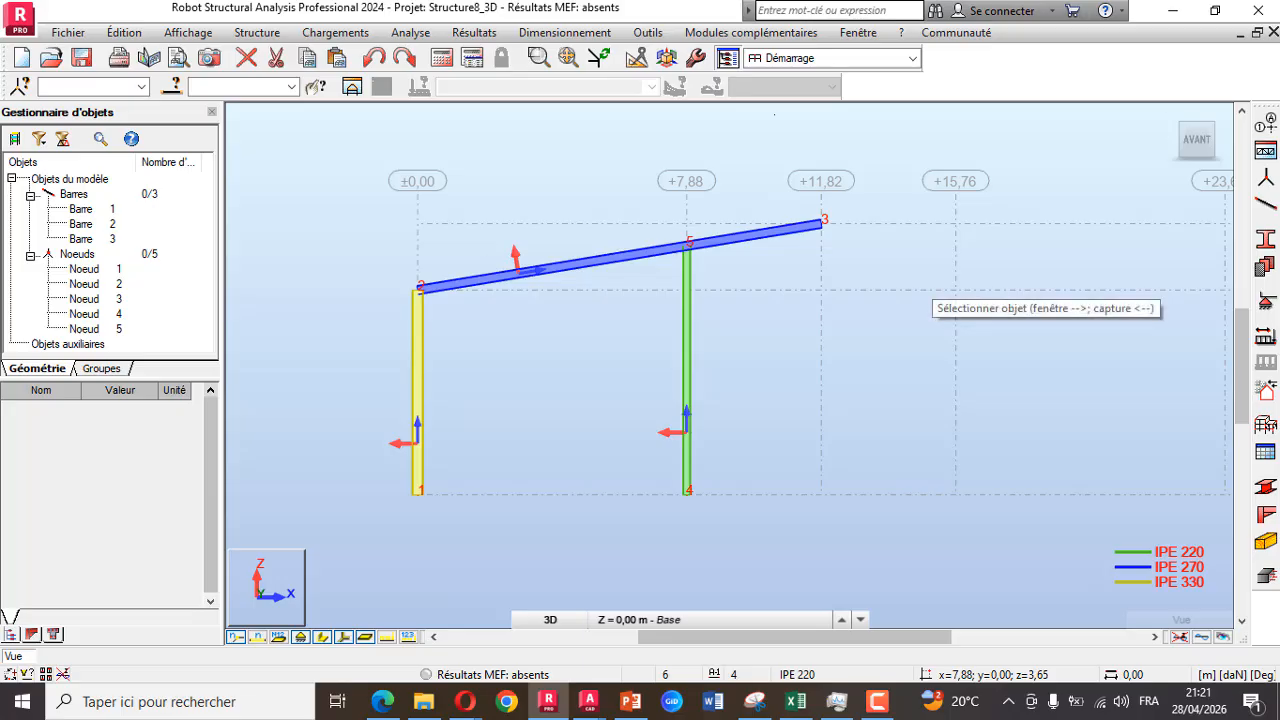
{"action": "left_click", "coordinate": [1171, 114]}
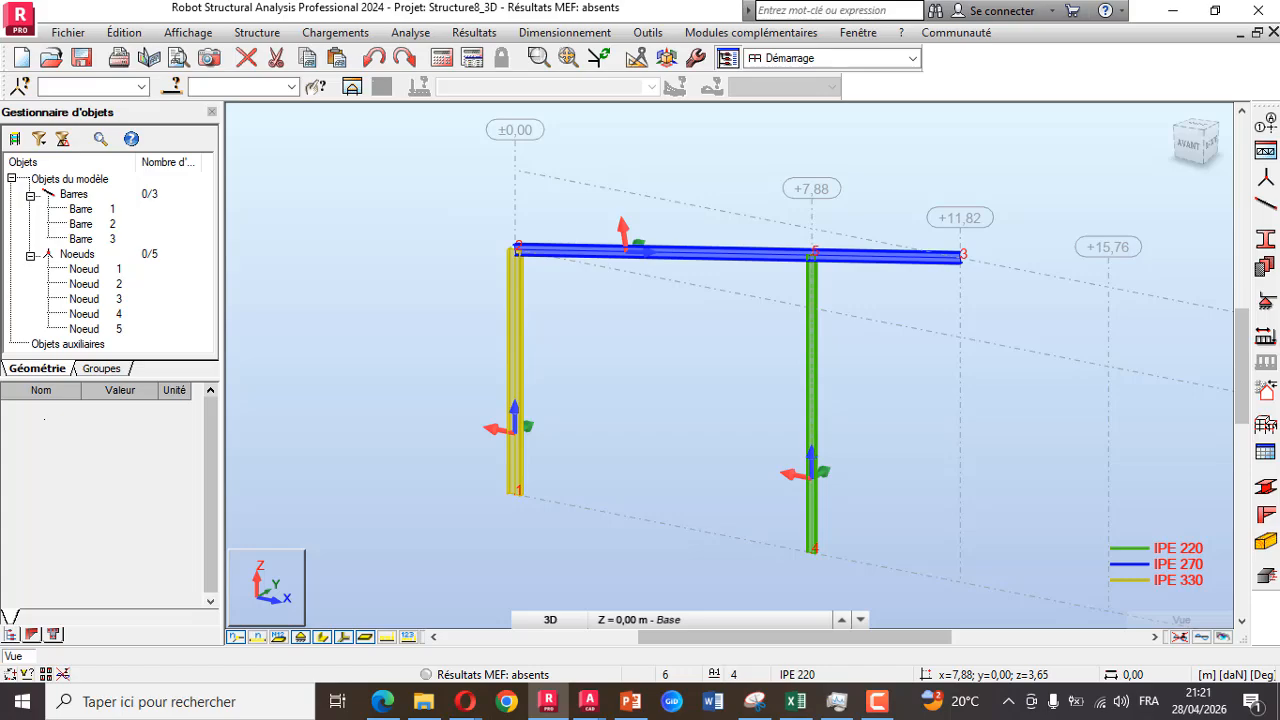
{"action": "scroll", "coordinate": [513, 434], "scroll_direction": "up", "scroll_amount": 5}
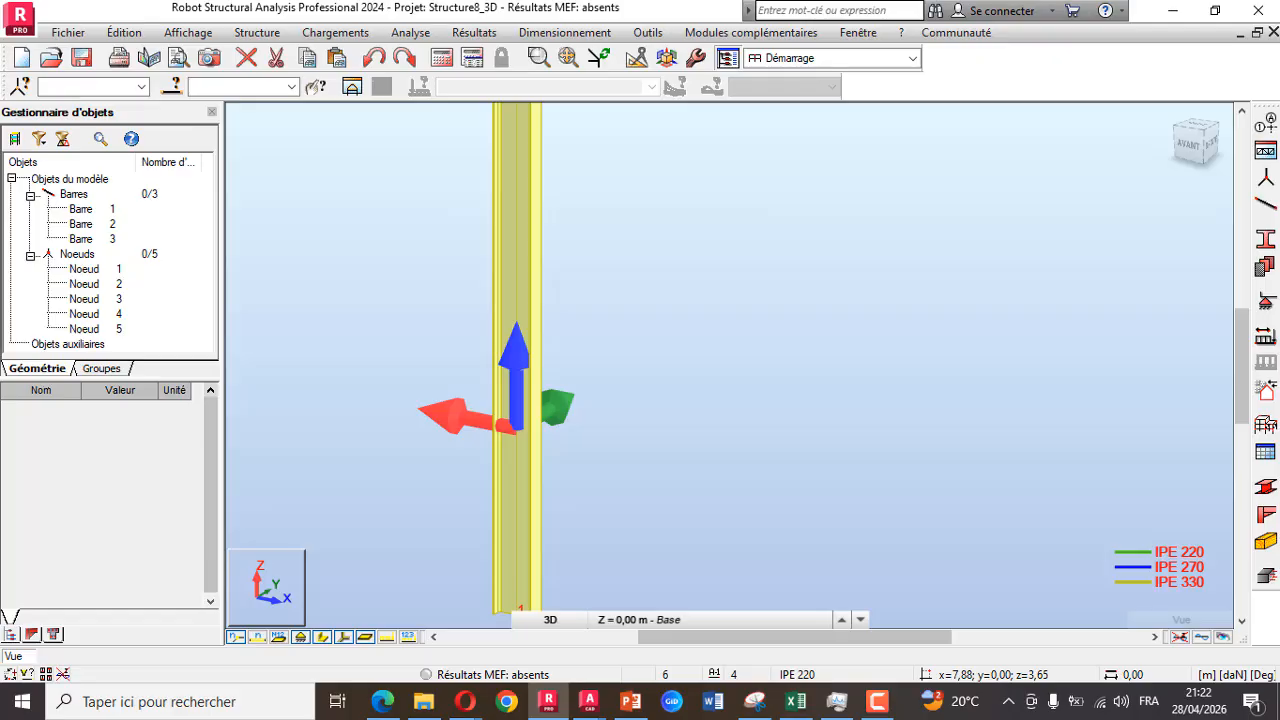
{"action": "scroll", "coordinate": [518, 408], "scroll_direction": "down", "scroll_amount": 5}
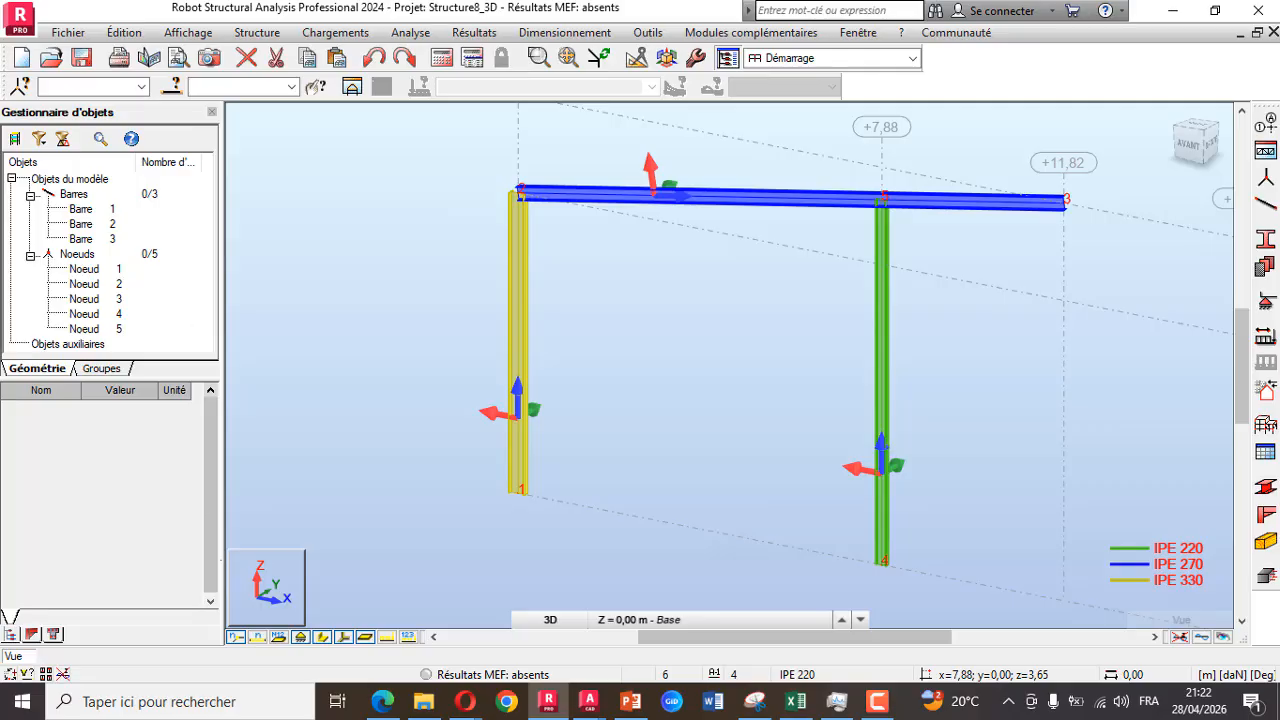
{"action": "left_click", "coordinate": [877, 701]}
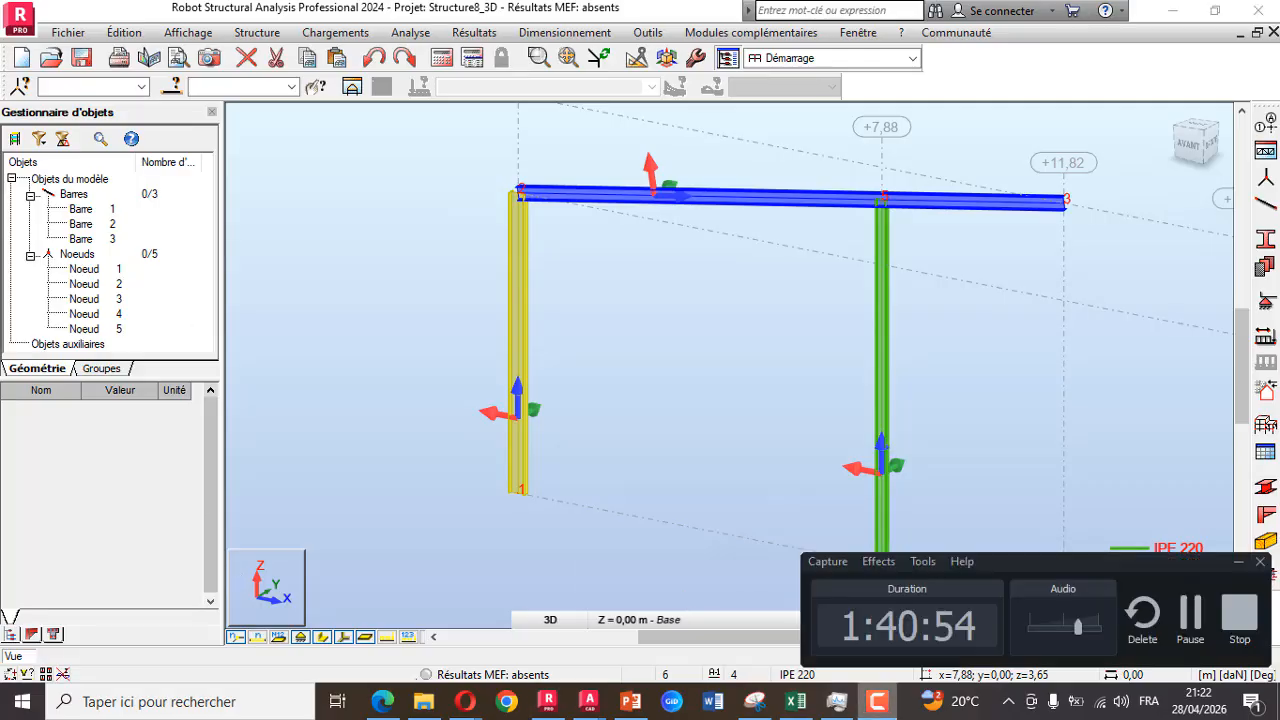
{"action": "left_click", "coordinate": [1190, 614]}
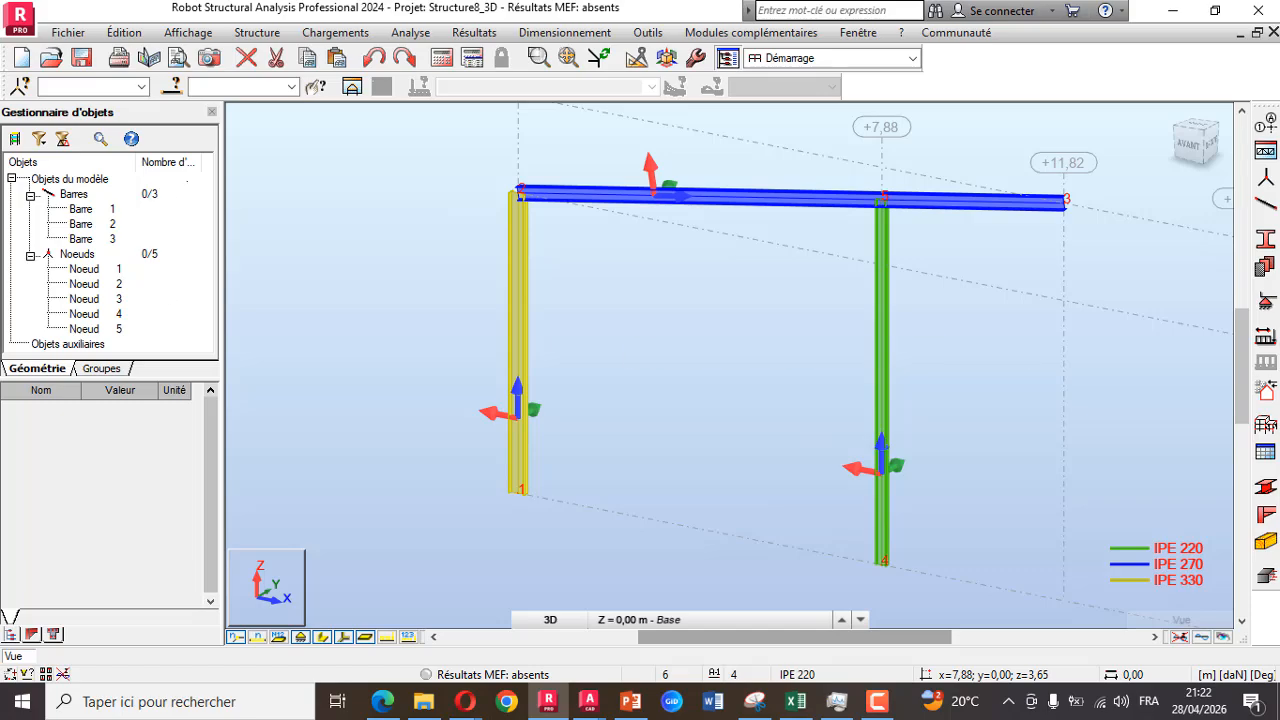
{"action": "scroll", "coordinate": [653, 194], "scroll_direction": "up", "scroll_amount": 4}
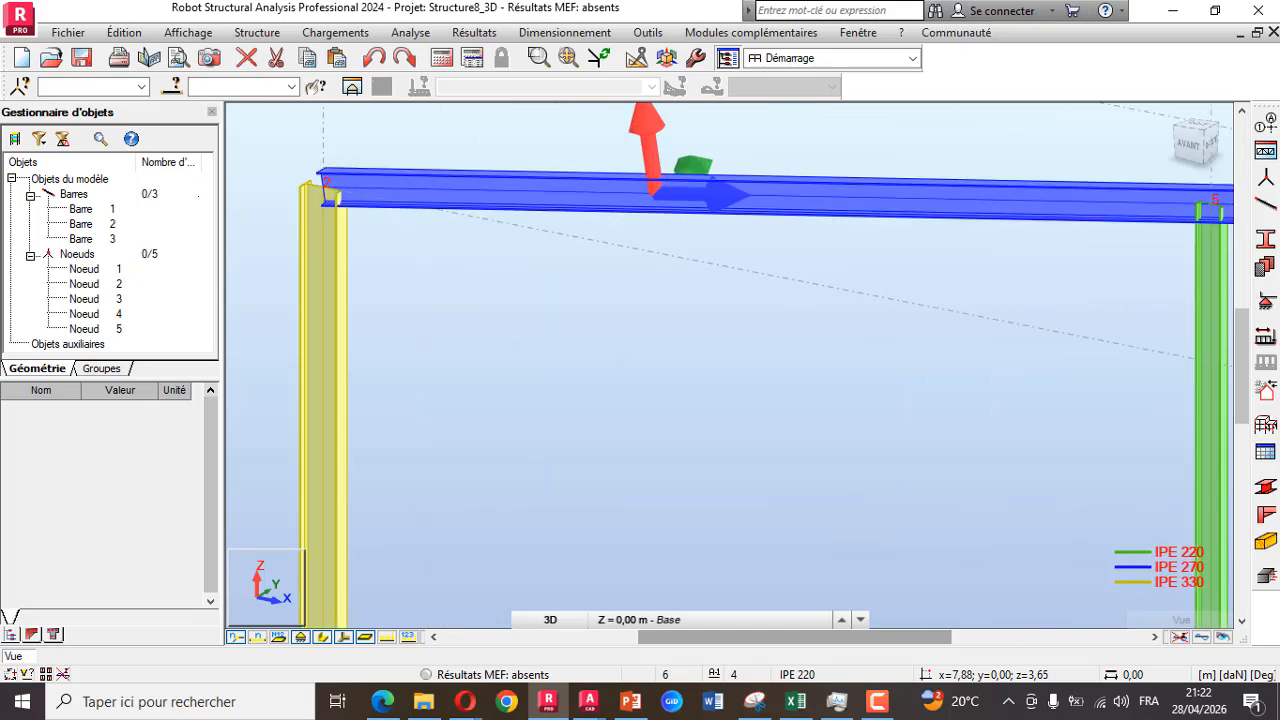
{"action": "scroll", "coordinate": [652, 195], "scroll_direction": "down", "scroll_amount": 1}
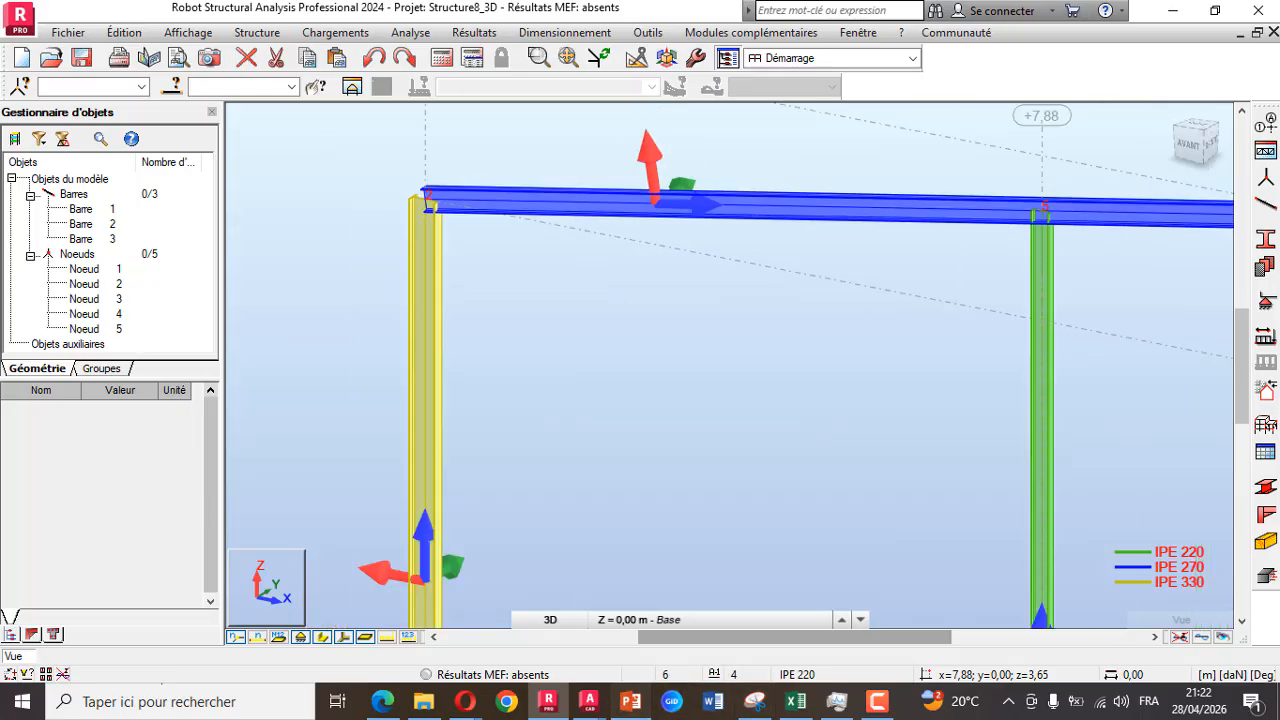
Switch to the PowerPoint course Cours charpente metallique-version 2026 and open slide 53 on the y-y and z-z section axis conventions
{"action": "left_click", "coordinate": [630, 701]}
{"action": "scroll", "coordinate": [96, 400], "scroll_direction": "down", "scroll_amount": 10}
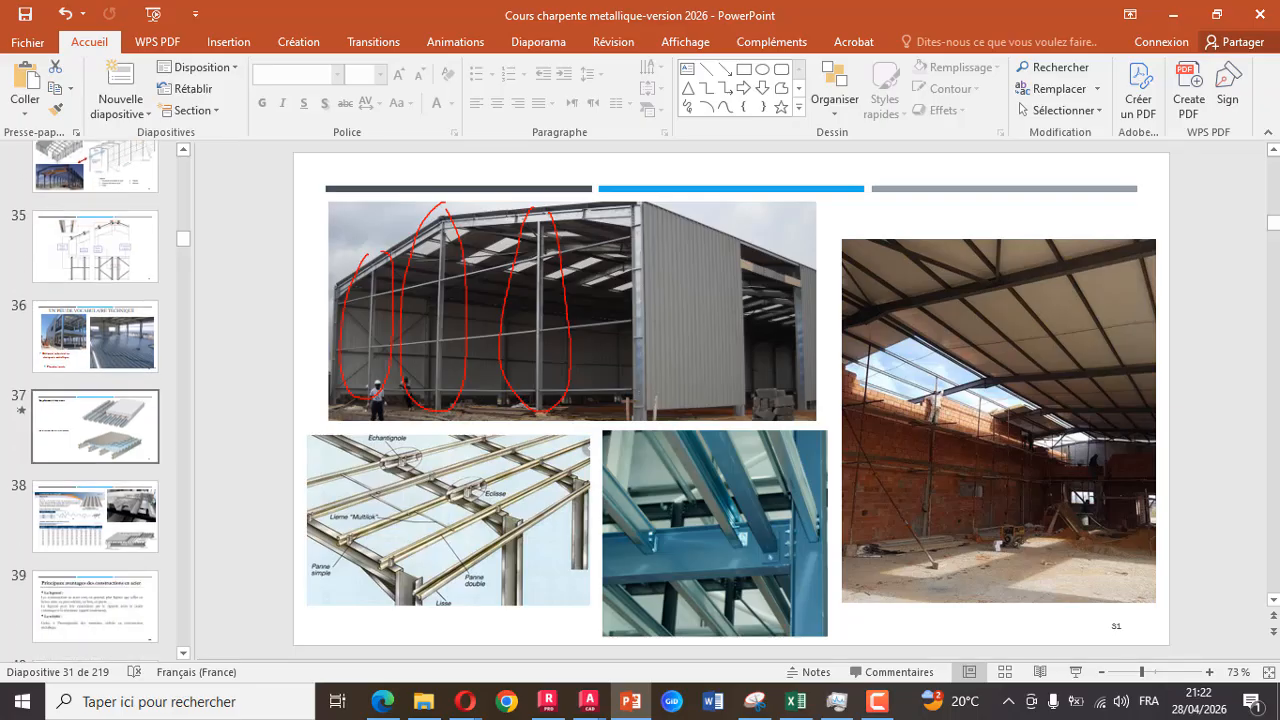
{"action": "scroll", "coordinate": [96, 400], "scroll_direction": "down", "scroll_amount": 7}
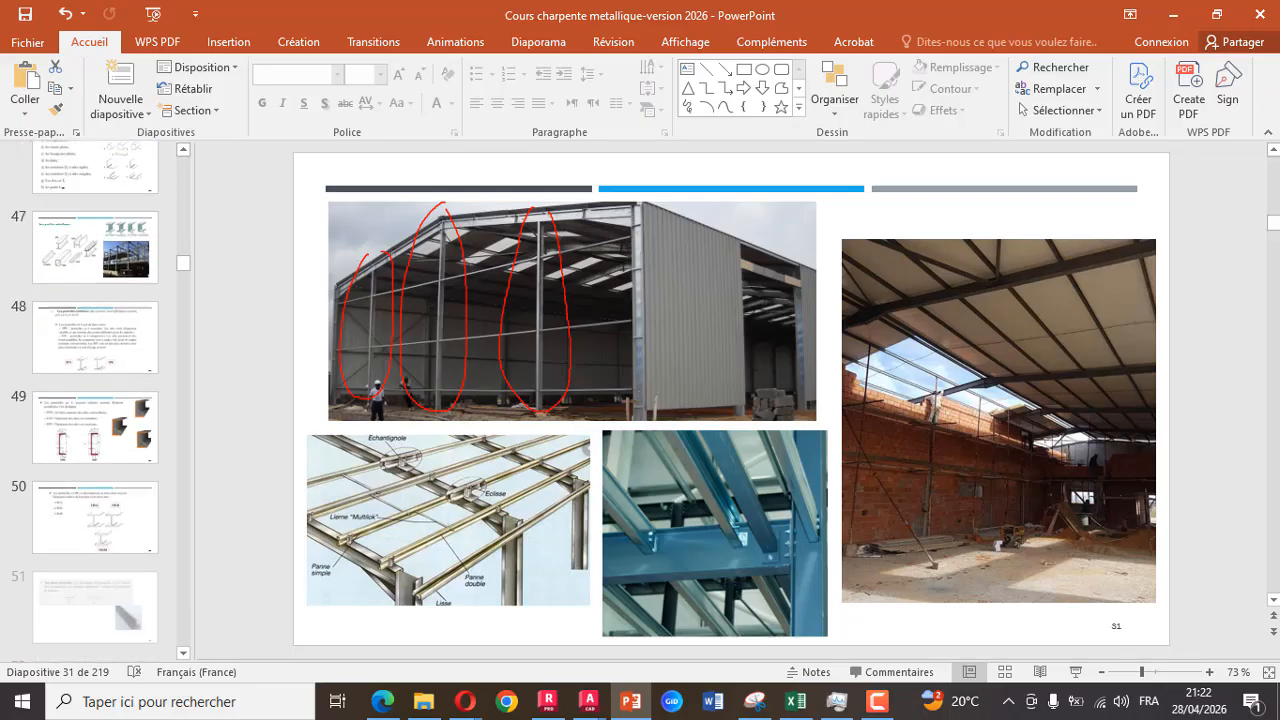
{"action": "scroll", "coordinate": [96, 400], "scroll_direction": "down", "scroll_amount": 2}
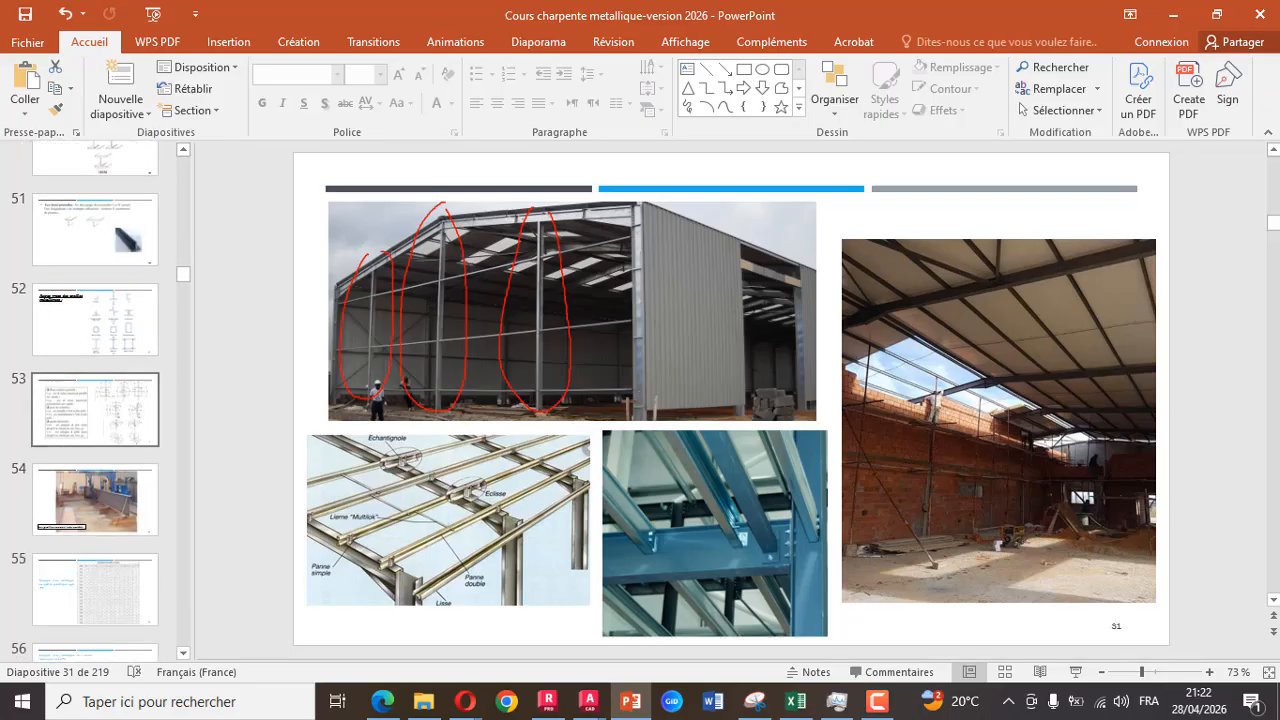
{"action": "left_click", "coordinate": [95, 410]}
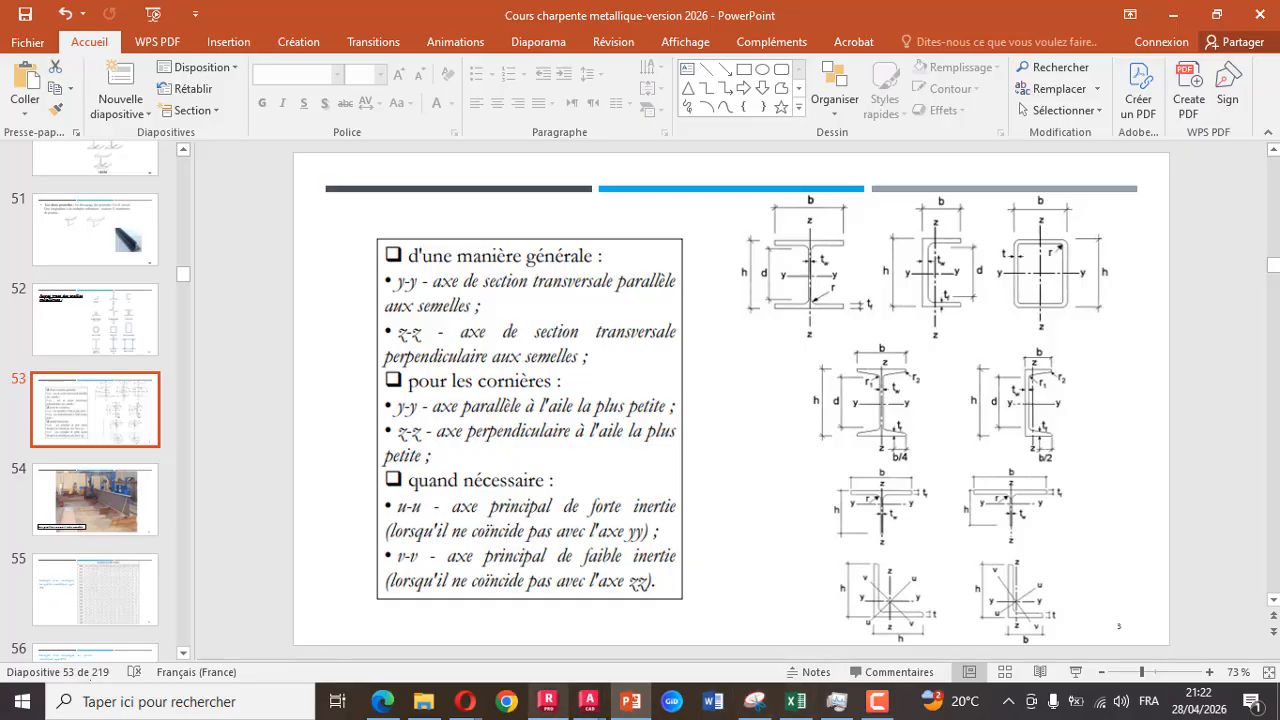
Return to Robot Structural Analysis and examine the column-to-rafter joints and local axes of the IPE 330, IPE 270 and IPE 220 bars
{"action": "left_click", "coordinate": [548, 701]}
{"action": "scroll", "coordinate": [562, 341], "scroll_direction": "down", "scroll_amount": 5}
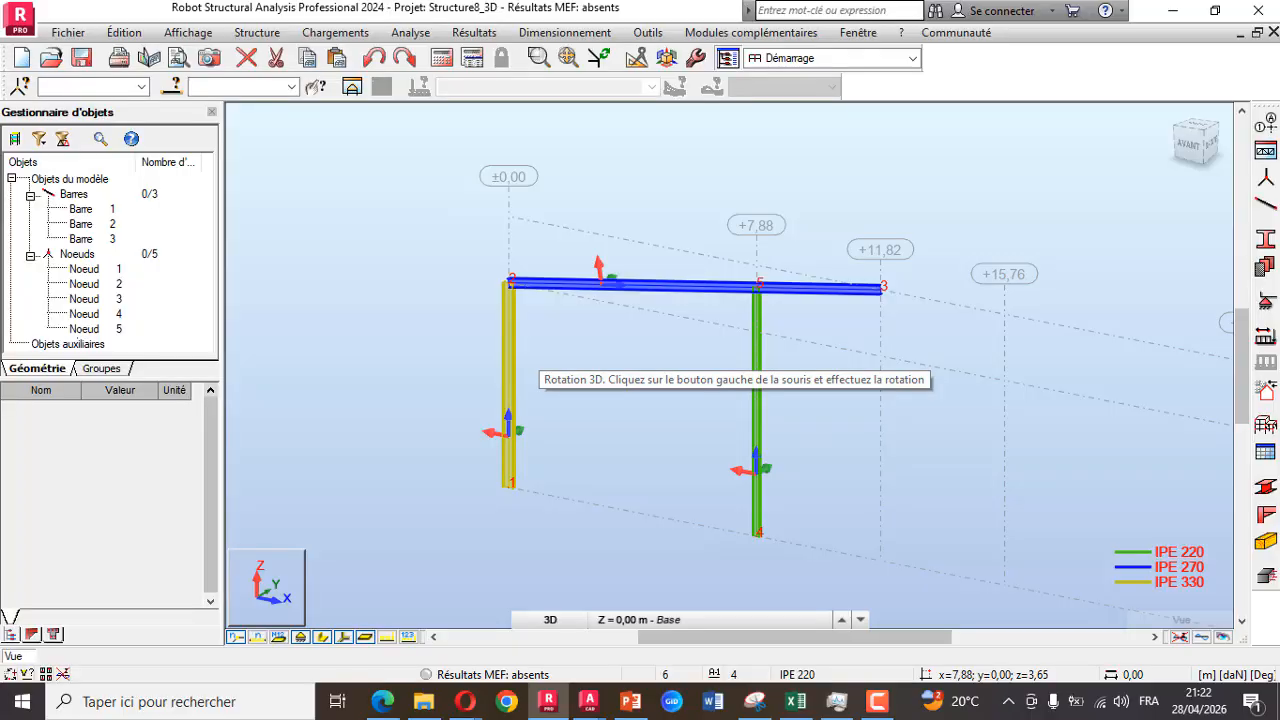
{"action": "scroll", "coordinate": [508, 283], "scroll_direction": "up", "scroll_amount": 5}
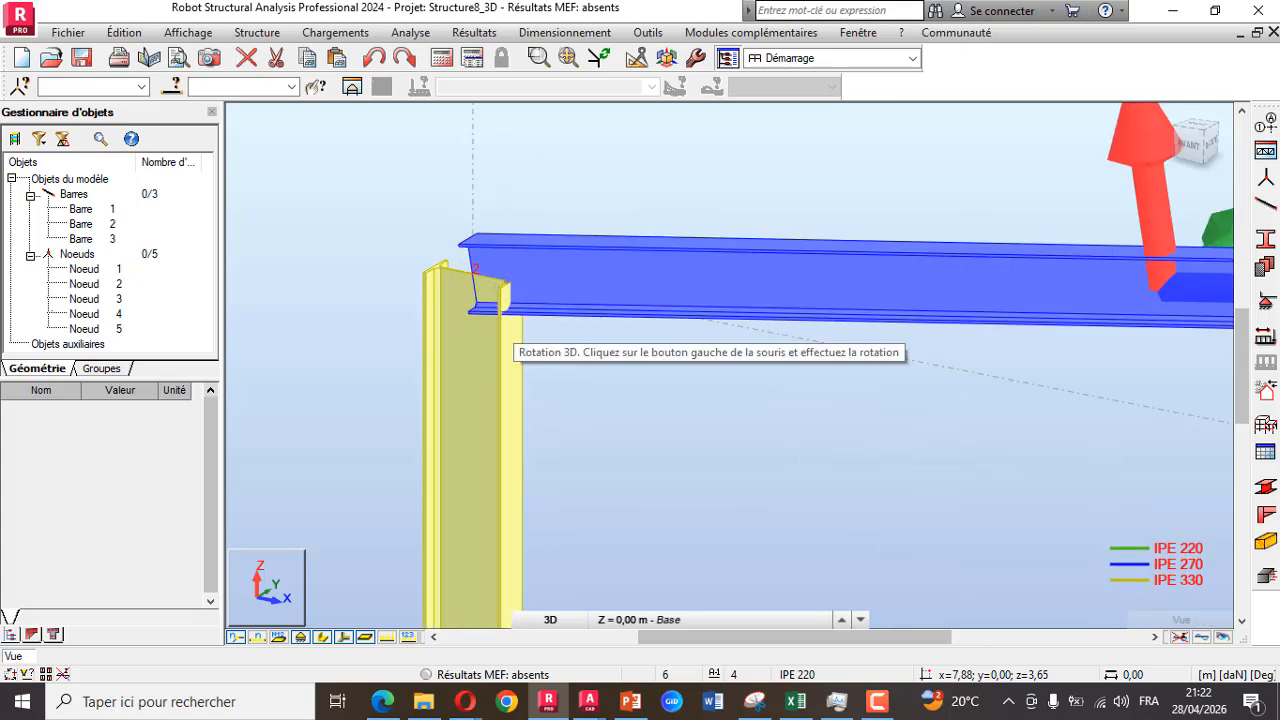
{"action": "scroll", "coordinate": [487, 342], "scroll_direction": "down", "scroll_amount": 4}
{"action": "scroll", "coordinate": [903, 368], "scroll_direction": "up", "scroll_amount": 3}
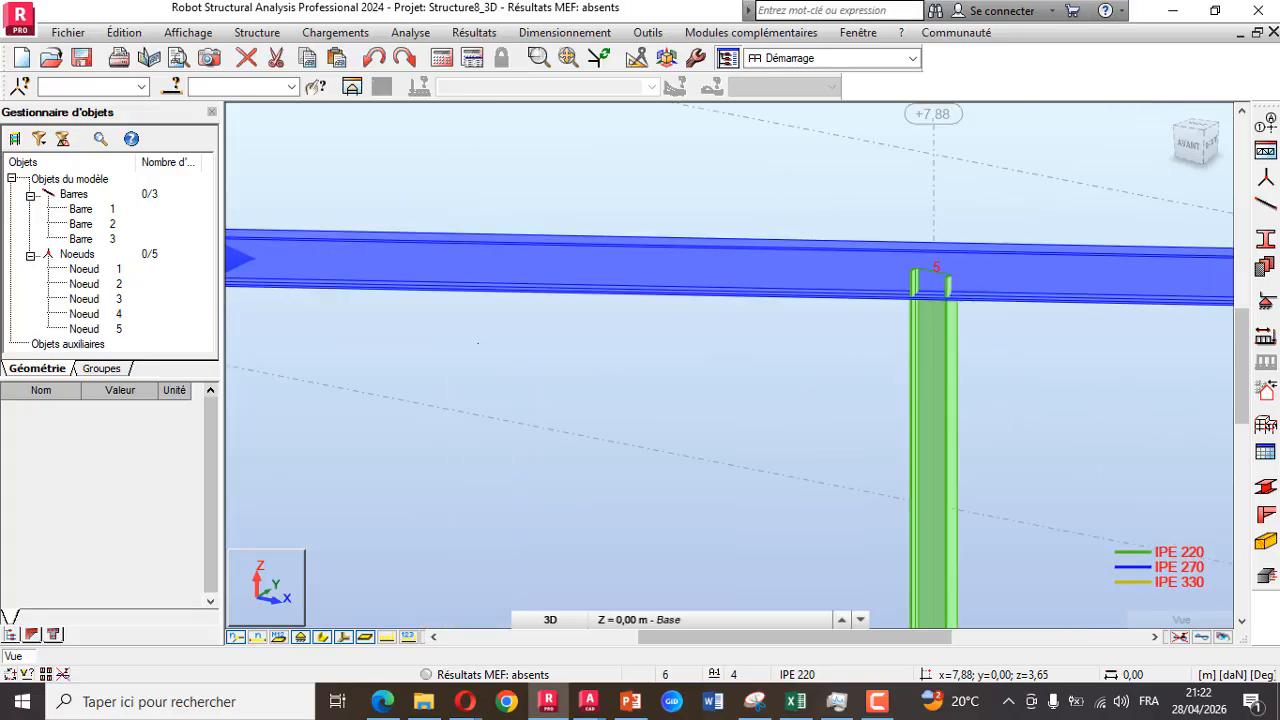
{"action": "scroll", "coordinate": [930, 365], "scroll_direction": "up", "scroll_amount": 1}
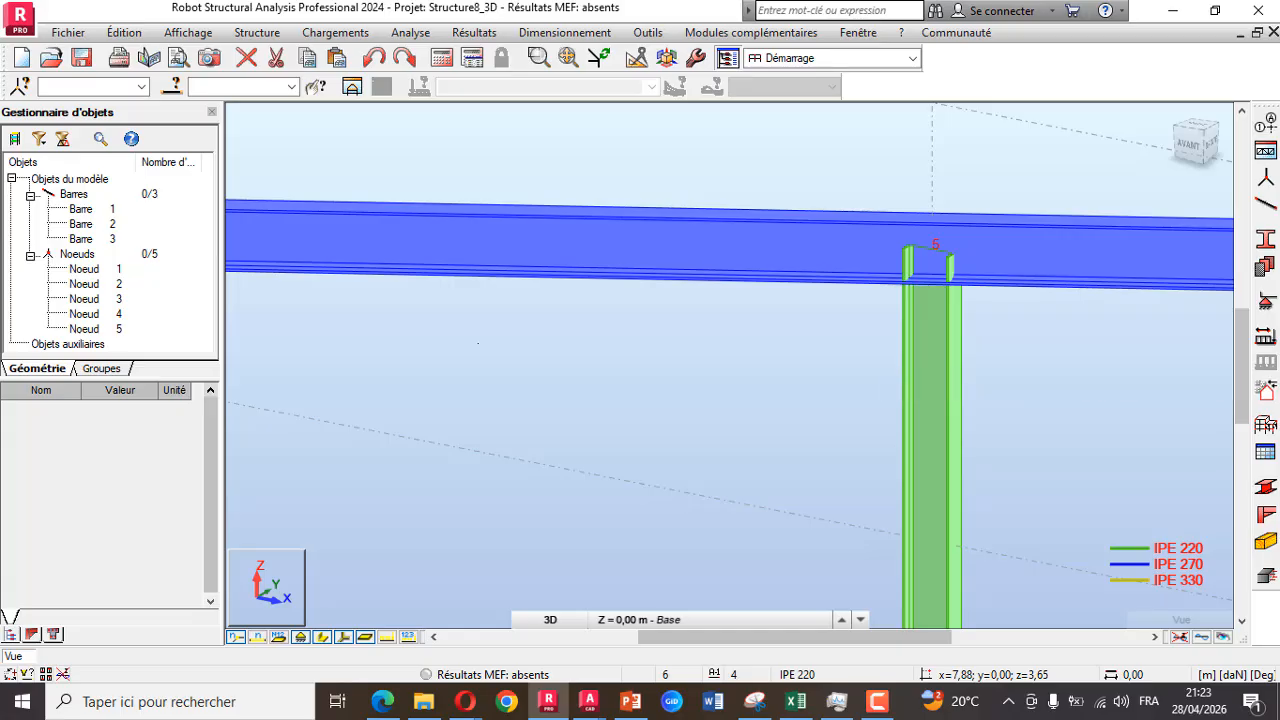
{"action": "scroll", "coordinate": [866, 312], "scroll_direction": "down", "scroll_amount": 8}
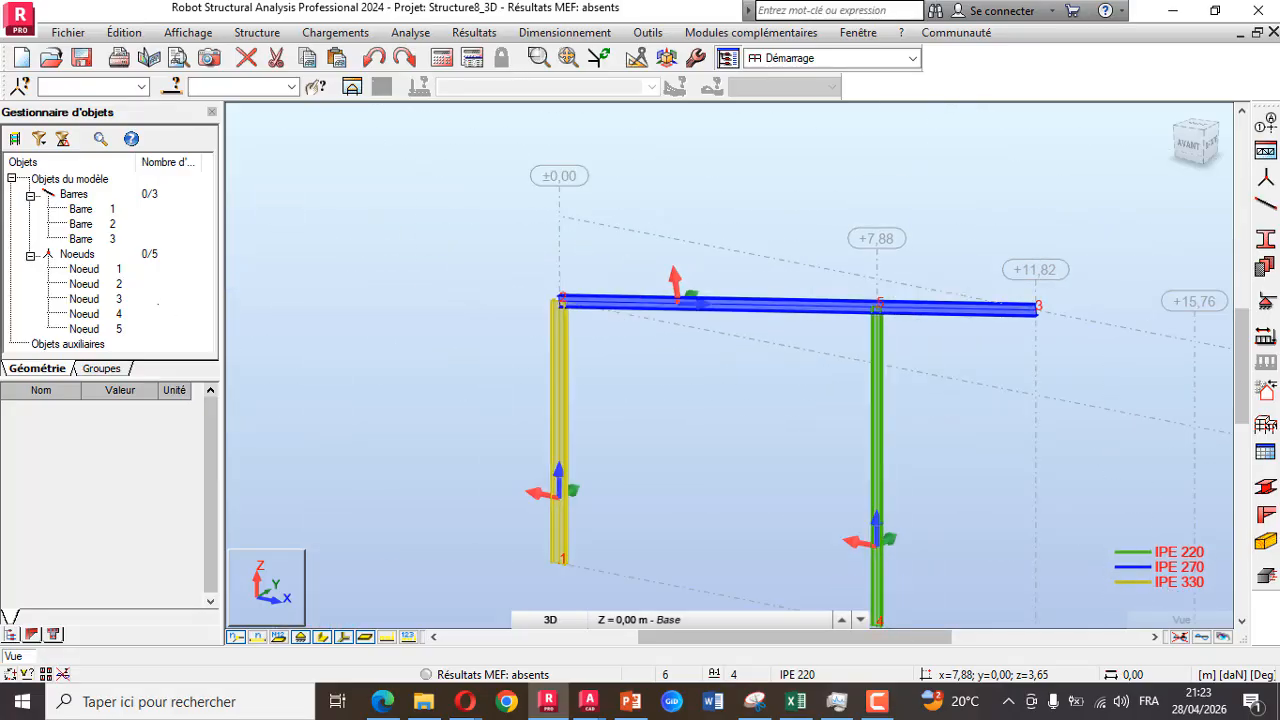
{"action": "scroll", "coordinate": [588, 302], "scroll_direction": "up", "scroll_amount": 2}
{"action": "scroll", "coordinate": [470, 282], "scroll_direction": "down", "scroll_amount": 3}
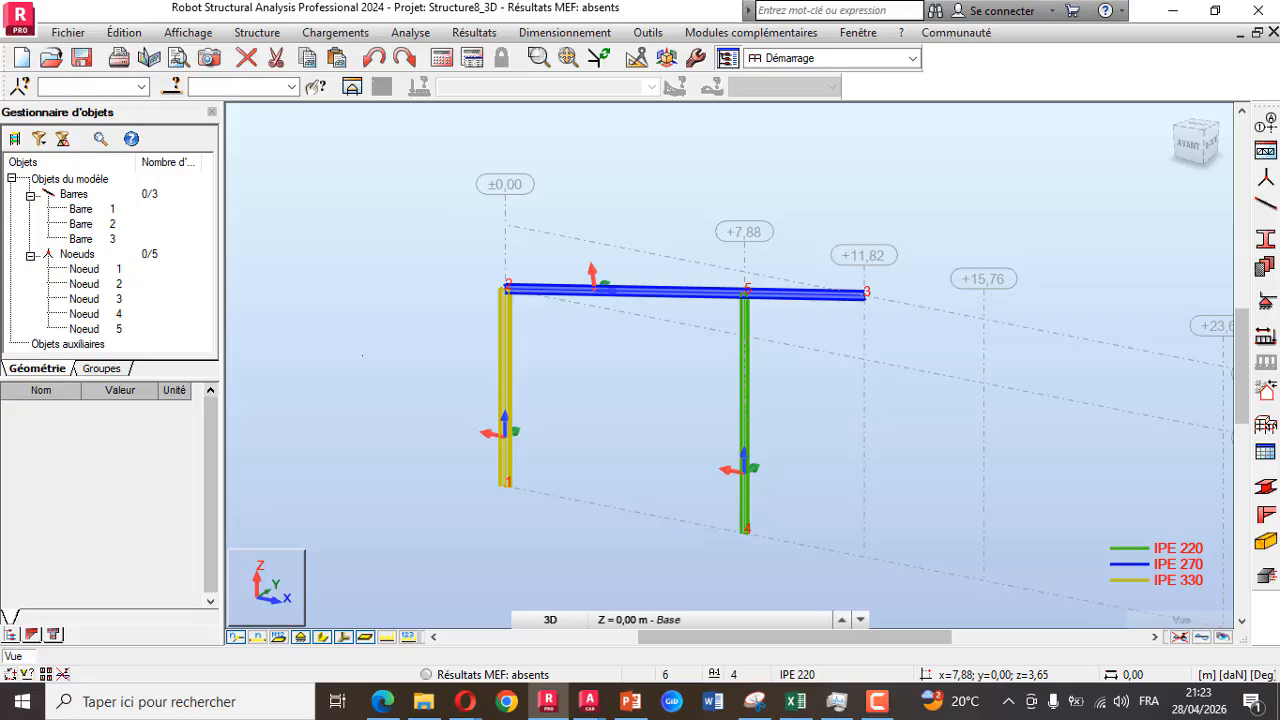
Find and launch Paint from the Windows search
{"action": "left_click", "coordinate": [22, 702]}
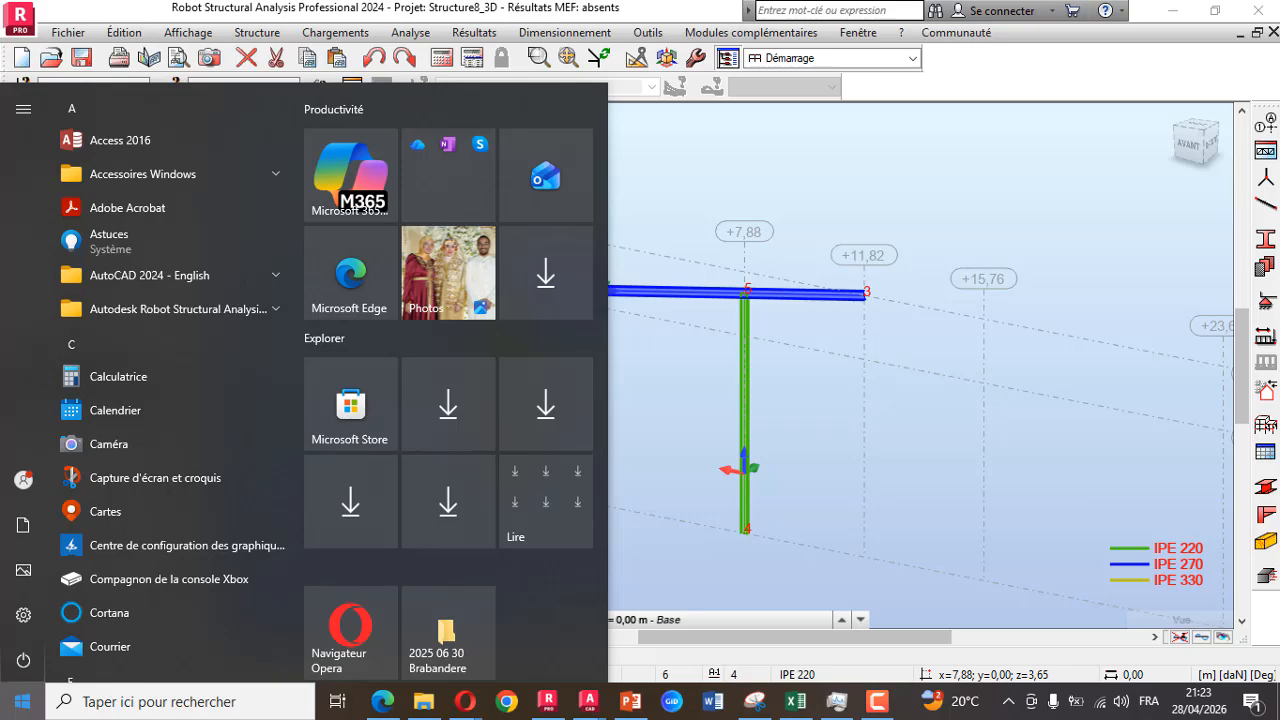
{"action": "left_click", "coordinate": [160, 702]}
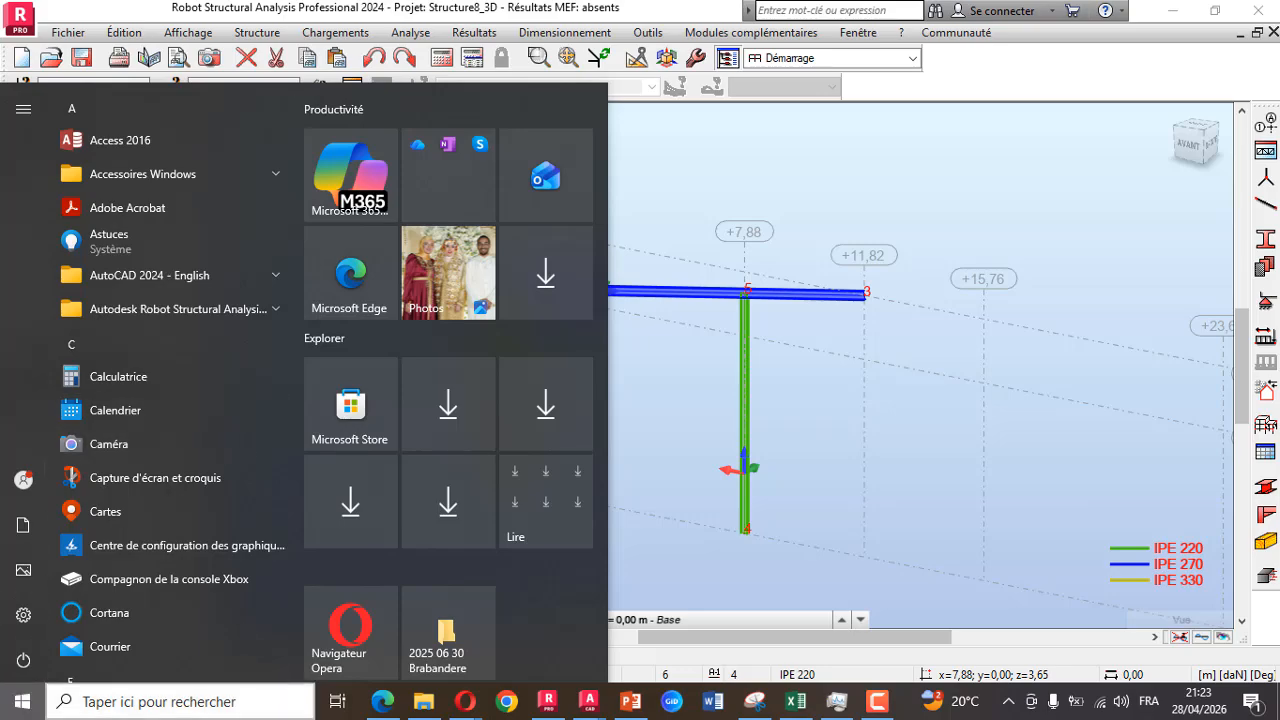
{"action": "type", "text": "paint"}
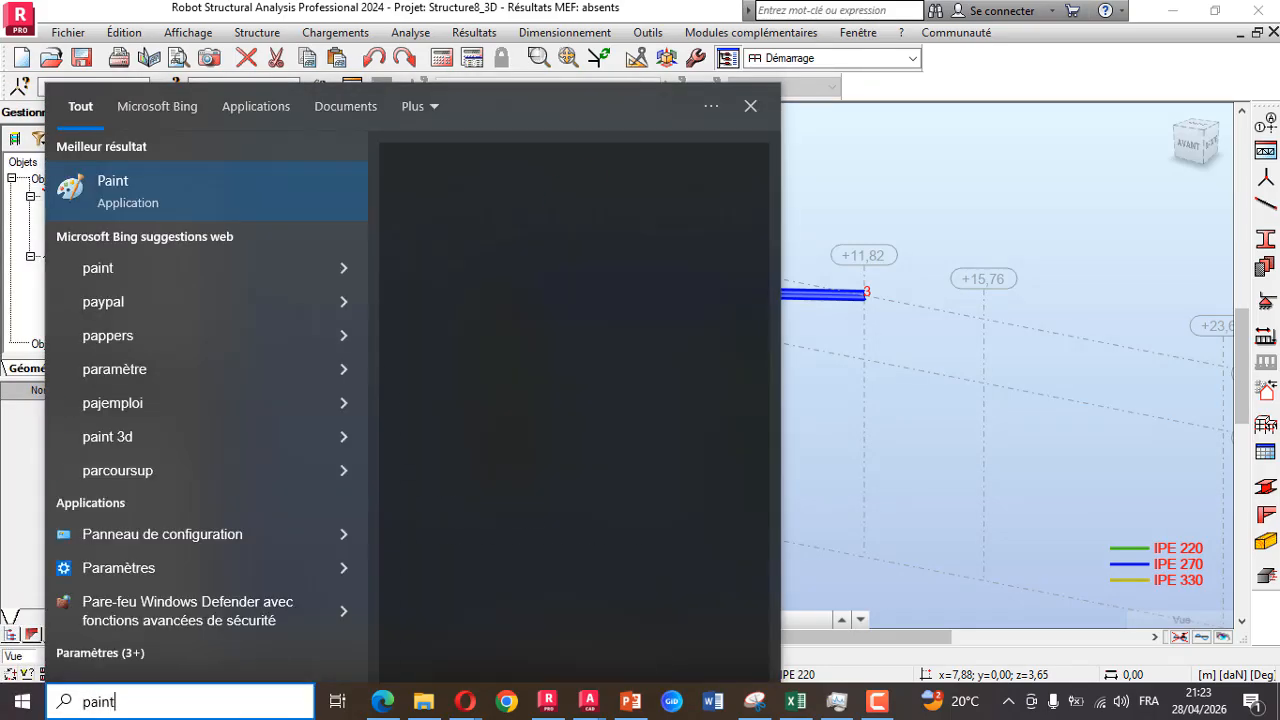
{"action": "key", "text": "Return"}
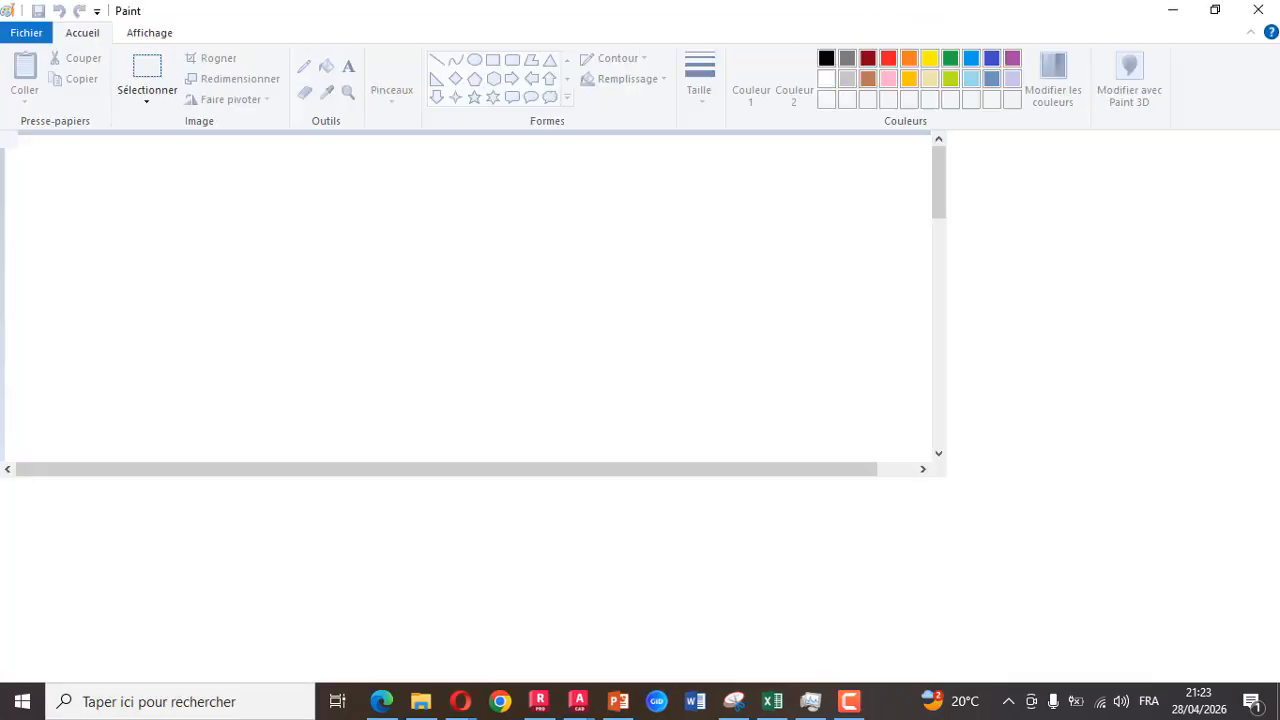
Sketch a row of four H-shaped column sections with the brush, the first two in black and the last two in red
{"action": "mouse_move", "coordinate": [134, 222]}
{"action": "left_mouse_down"}
{"action": "mouse_move", "coordinate": [134, 272]}
{"action": "mouse_move", "coordinate": [189, 246]}
{"action": "mouse_move", "coordinate": [188, 268]}
{"action": "left_mouse_up"}
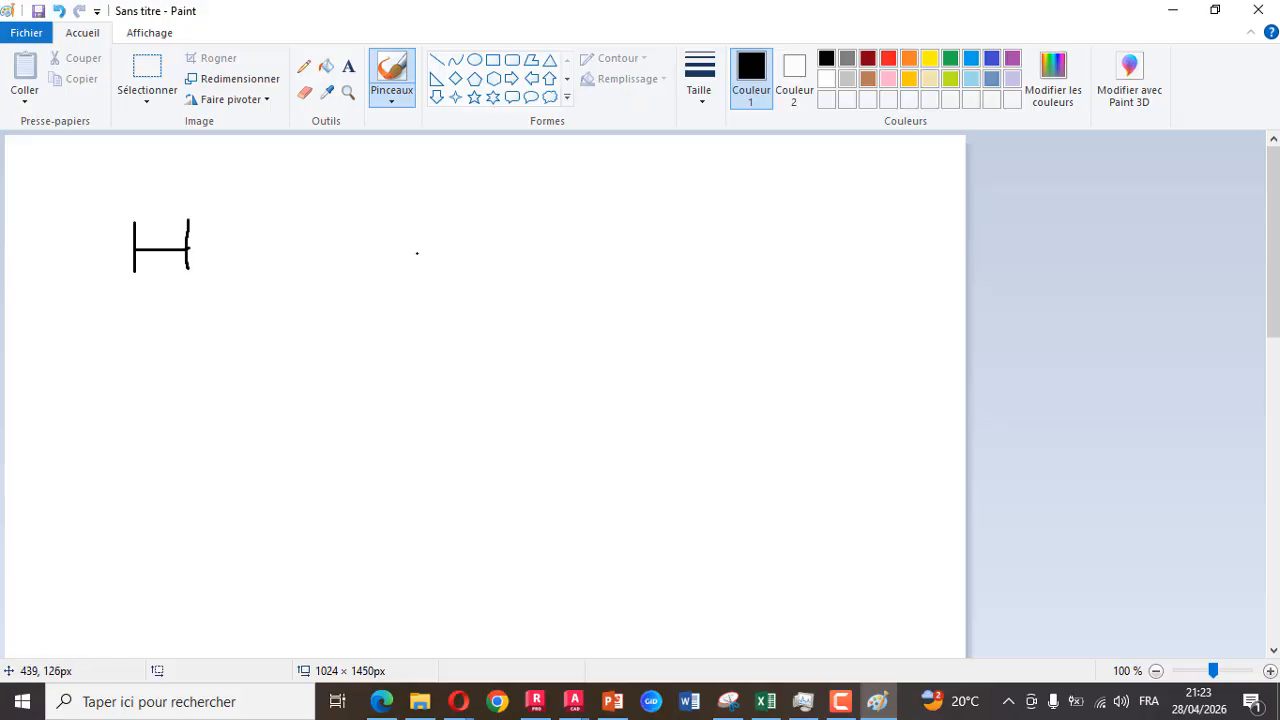
{"action": "mouse_move", "coordinate": [398, 222]}
{"action": "left_mouse_down"}
{"action": "mouse_move", "coordinate": [400, 260]}
{"action": "mouse_move", "coordinate": [432, 241]}
{"action": "mouse_move", "coordinate": [433, 257]}
{"action": "left_mouse_up"}
{"action": "left_click", "coordinate": [888, 58]}
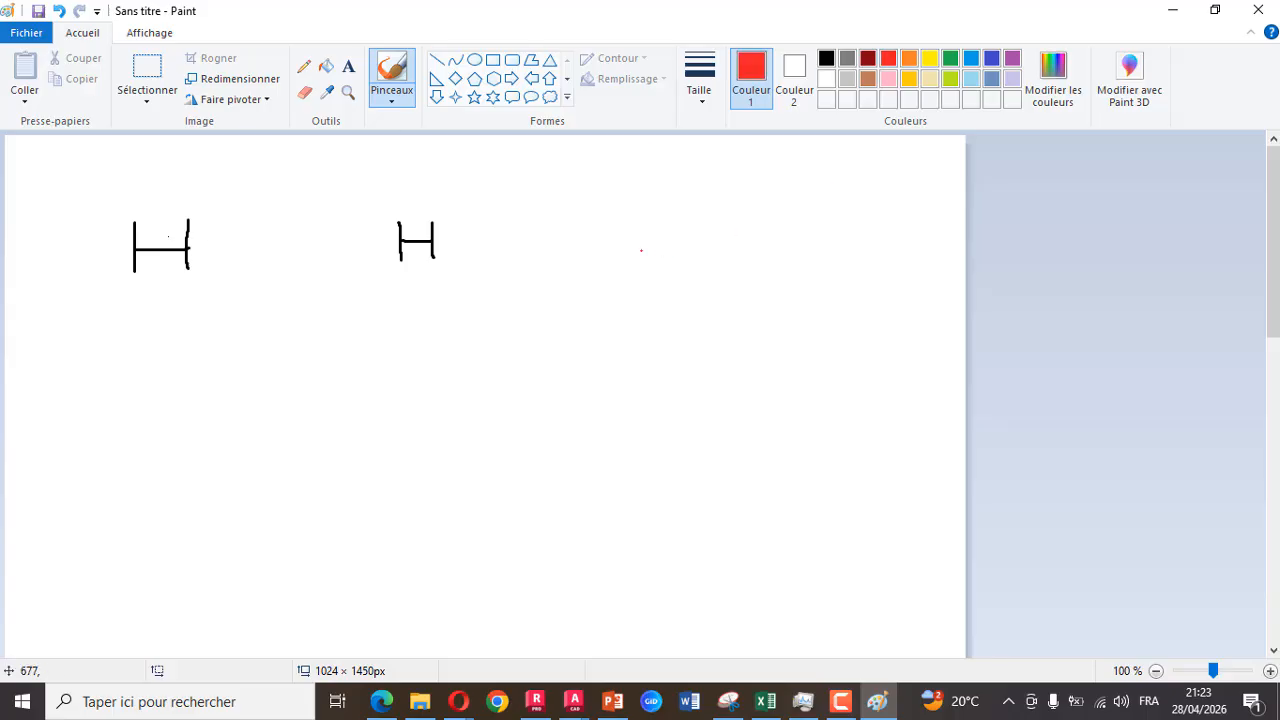
{"action": "mouse_move", "coordinate": [626, 221]}
{"action": "left_mouse_down"}
{"action": "mouse_move", "coordinate": [626, 247]}
{"action": "mouse_move", "coordinate": [674, 238]}
{"action": "mouse_move", "coordinate": [677, 257]}
{"action": "left_mouse_up"}
{"action": "left_click_drag", "start_coordinate": [818, 220], "coordinate": [818, 253]}
{"action": "mouse_move", "coordinate": [820, 236]}
{"action": "left_mouse_down"}
{"action": "mouse_move", "coordinate": [886, 235]}
{"action": "mouse_move", "coordinate": [887, 259]}
{"action": "left_mouse_up"}
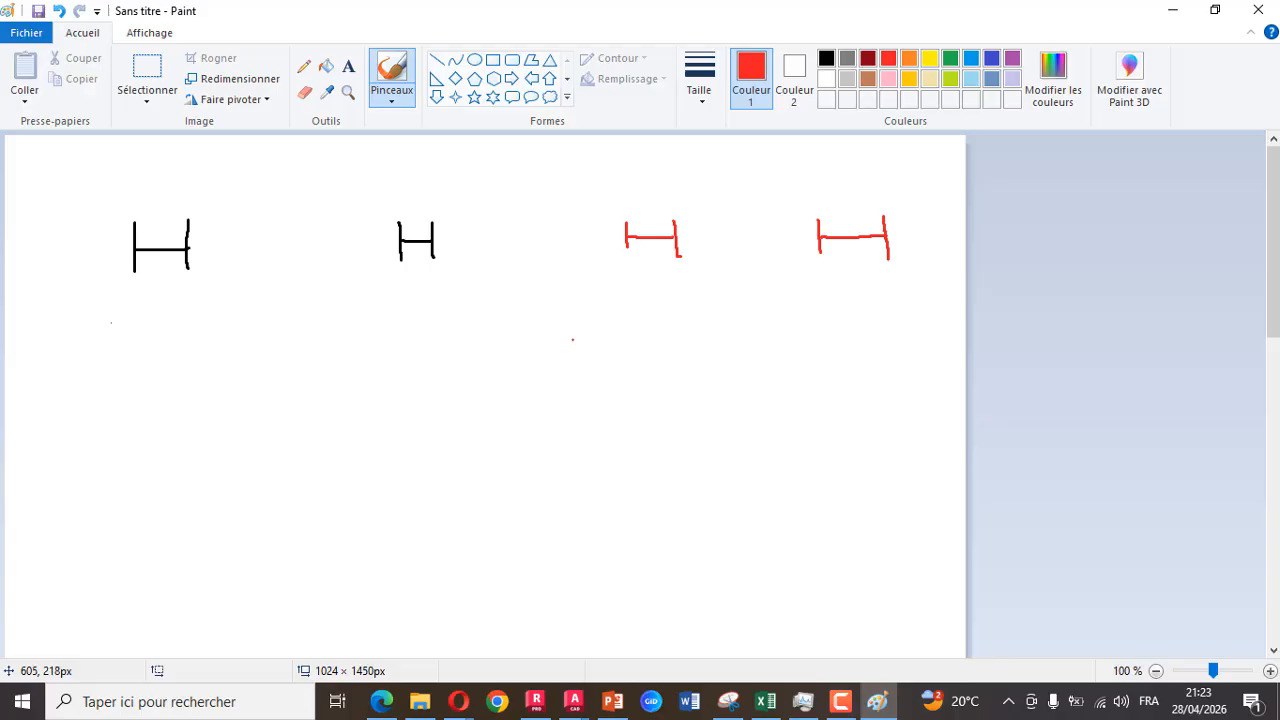
Add red dashed y and z axes with their letter labels to the first black H section
{"action": "left_click_drag", "start_coordinate": [192, 249], "coordinate": [256, 270]}
{"action": "left_click_drag", "start_coordinate": [162, 202], "coordinate": [163, 207]}
{"action": "left_click_drag", "start_coordinate": [165, 256], "coordinate": [180, 316]}
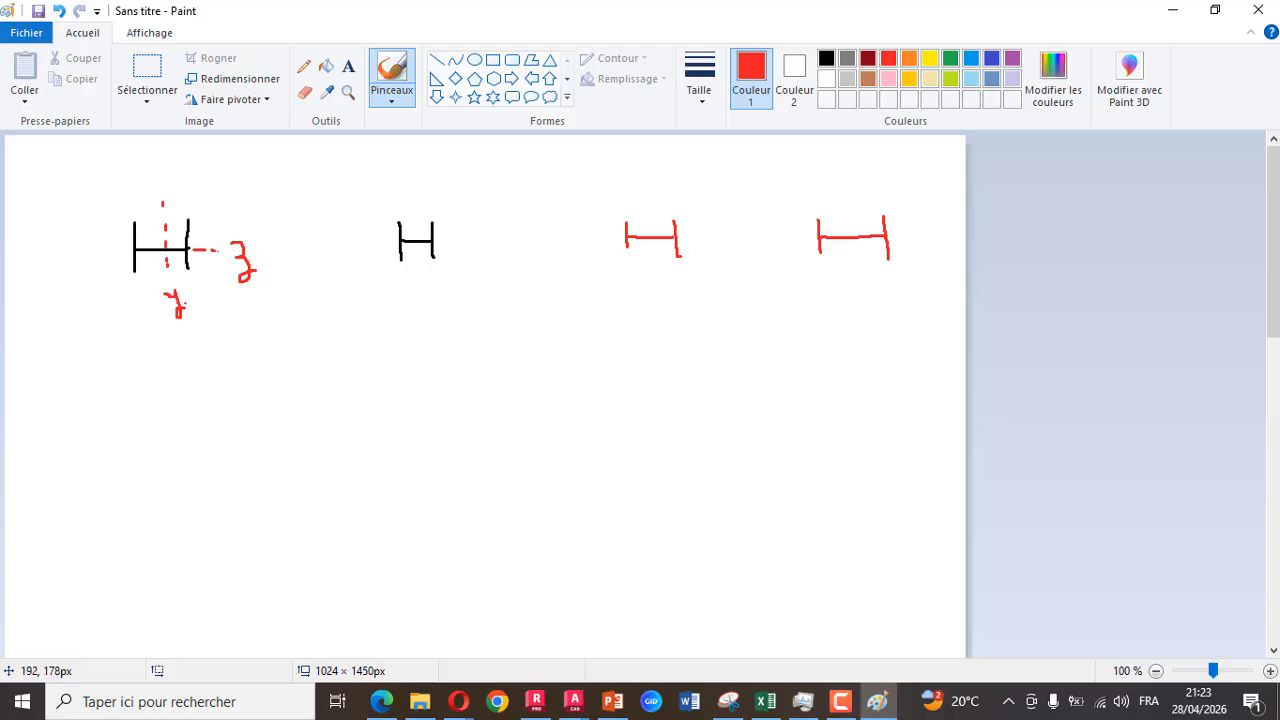
{"action": "left_click_drag", "start_coordinate": [163, 164], "coordinate": [179, 173]}
{"action": "left_click_drag", "start_coordinate": [175, 165], "coordinate": [177, 179]}
{"action": "left_click", "coordinate": [191, 173]}
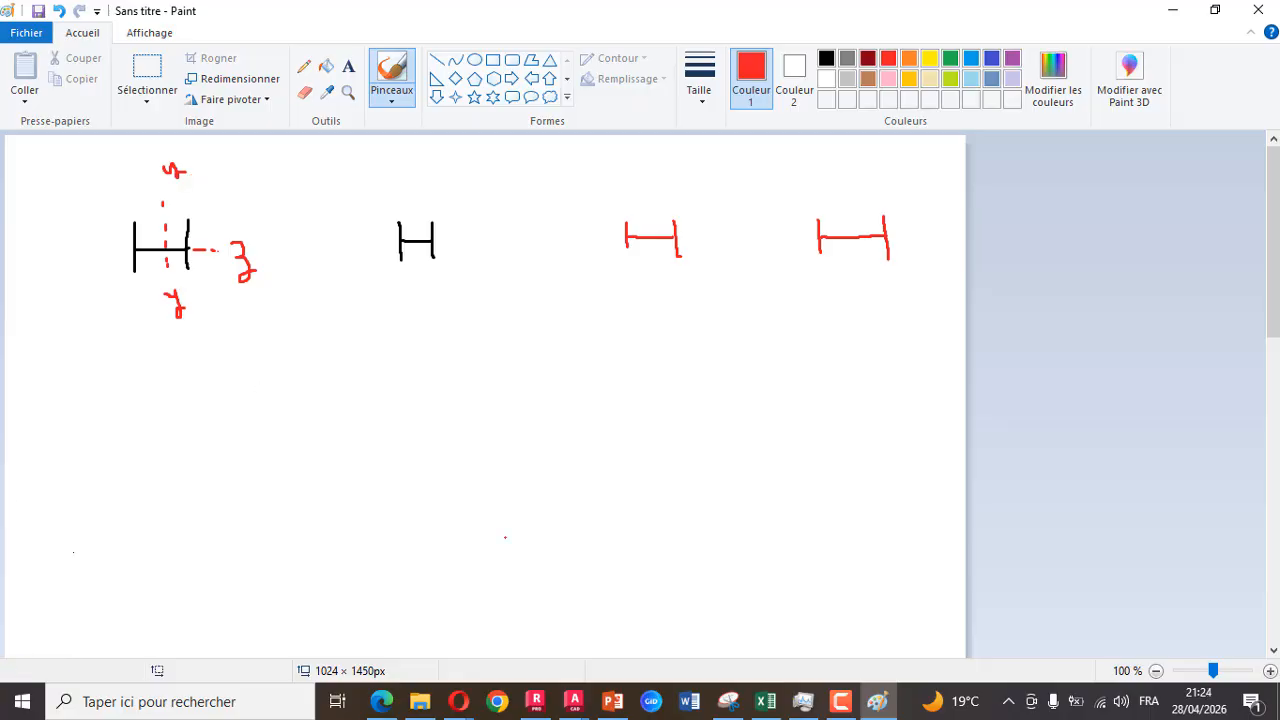
Switch to the PowerPoint course and show slide 30, Terminologie d'un bâtiment industriel, as a full-screen slide show
{"action": "left_click", "coordinate": [612, 701]}
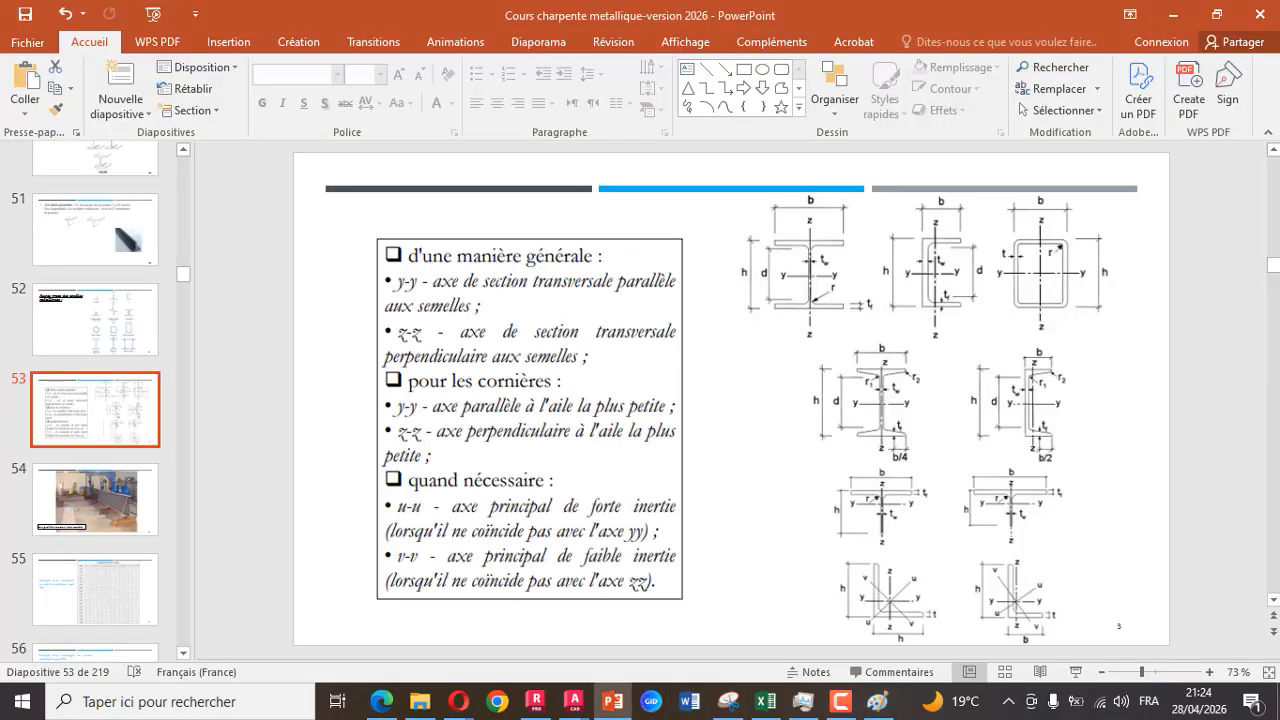
{"action": "scroll", "coordinate": [95, 400], "scroll_direction": "up", "scroll_amount": 10}
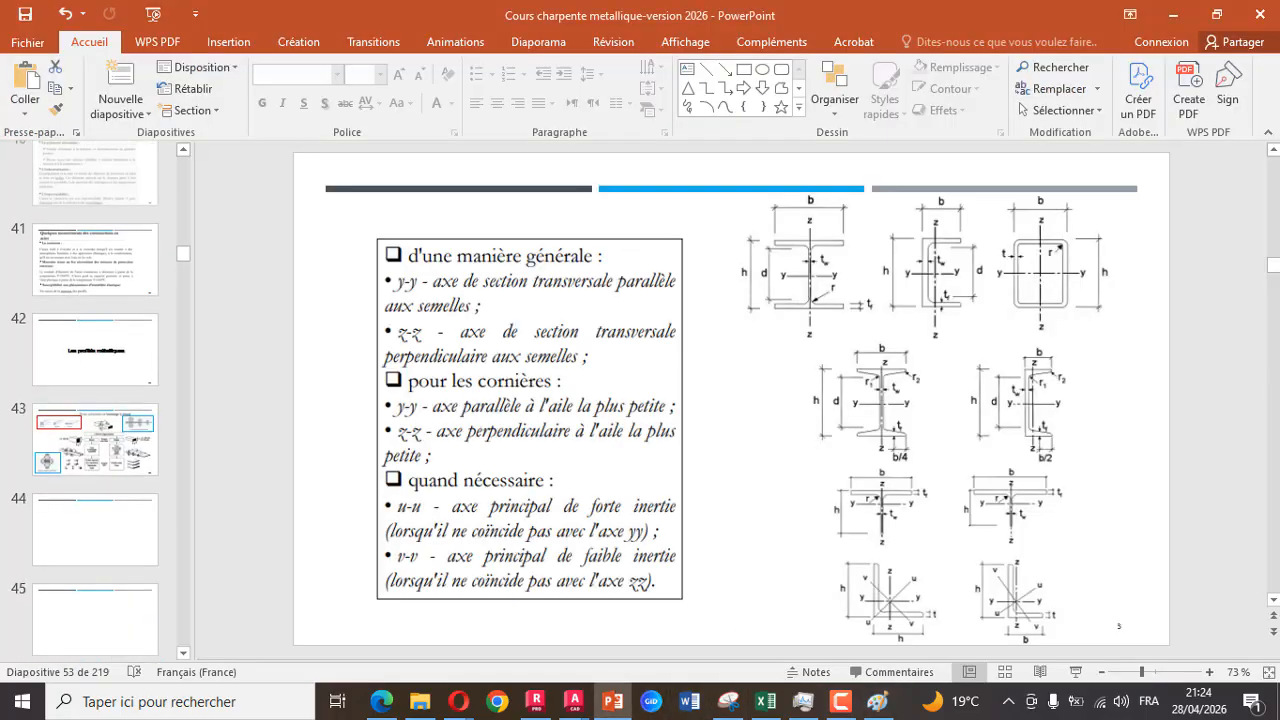
{"action": "scroll", "coordinate": [95, 400], "scroll_direction": "up", "scroll_amount": 6}
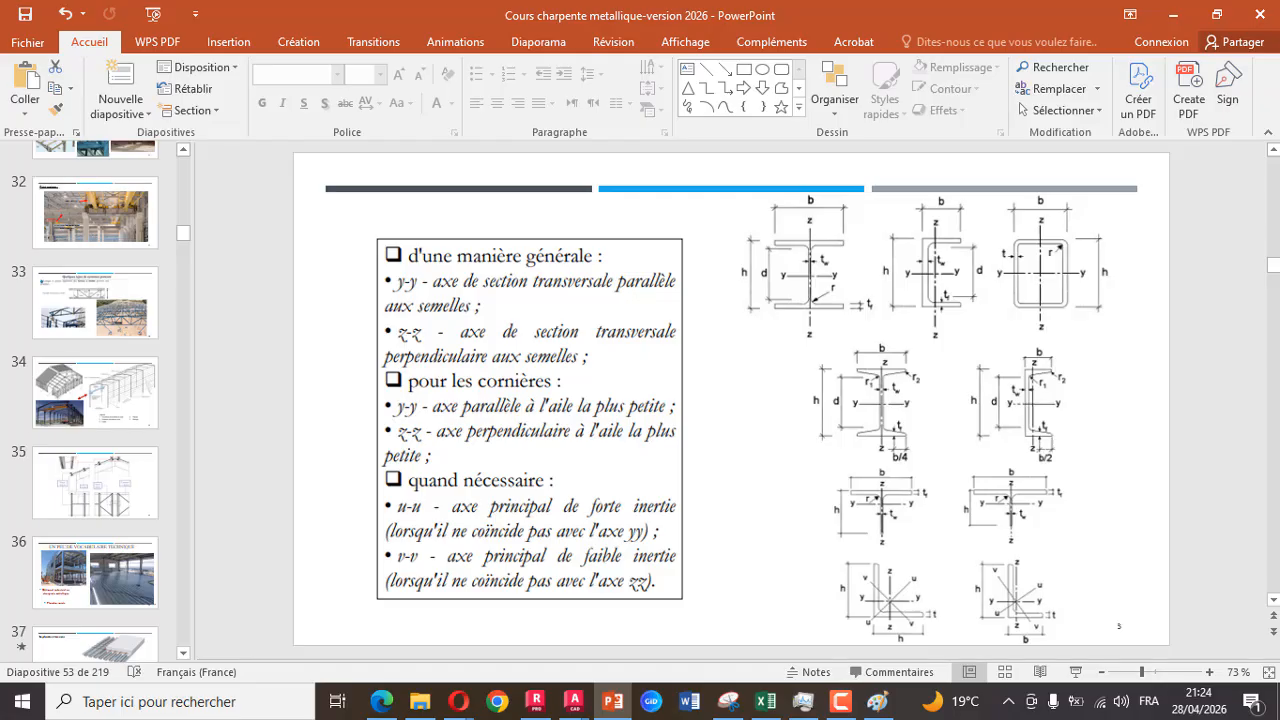
{"action": "scroll", "coordinate": [95, 400], "scroll_direction": "up", "scroll_amount": 2}
{"action": "left_click", "coordinate": [95, 426]}
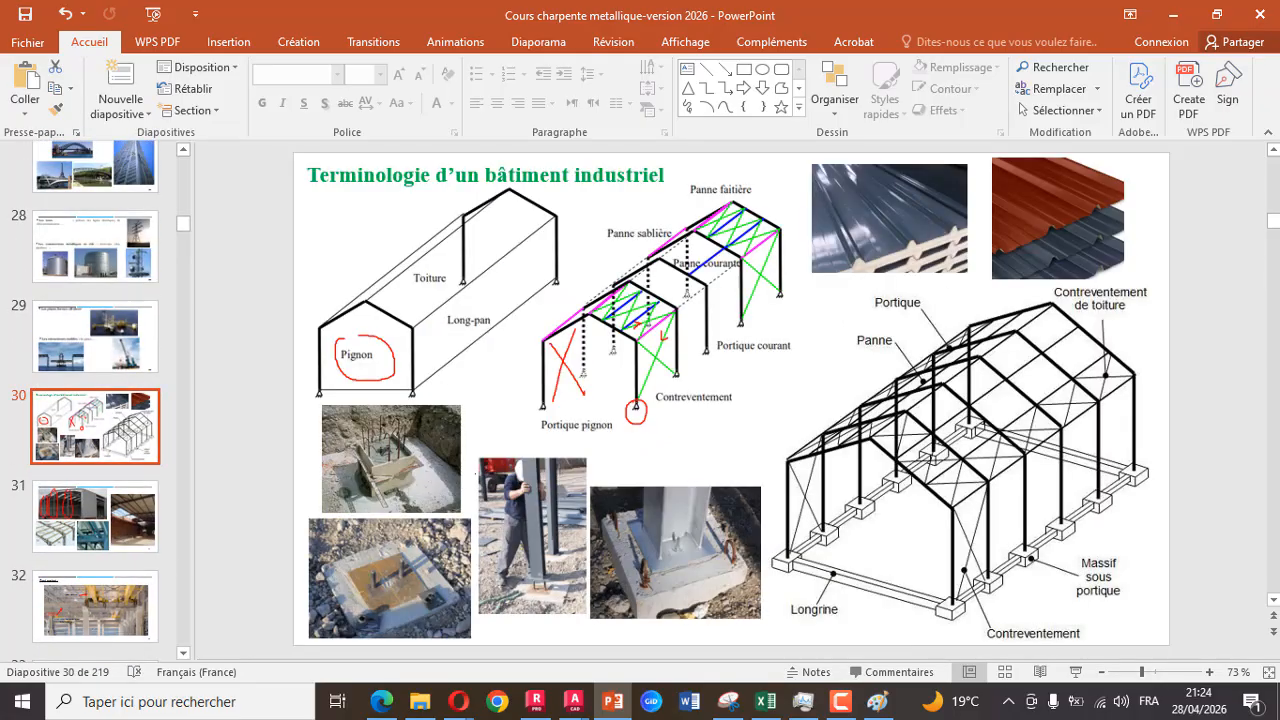
{"action": "left_click", "coordinate": [1075, 672]}
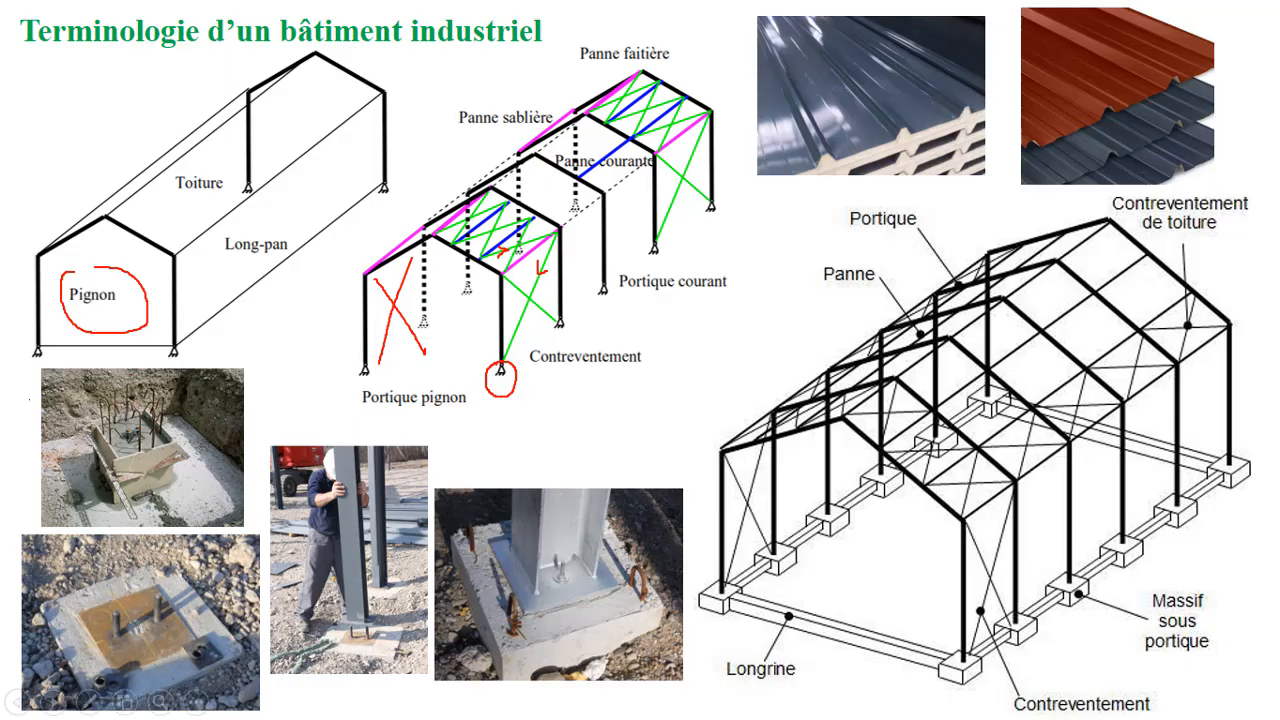
End the slide show, switch to Paint and draw red load arrows labelled W1 and W2 toward the first and second H sections
{"action": "key", "text": "Escape"}
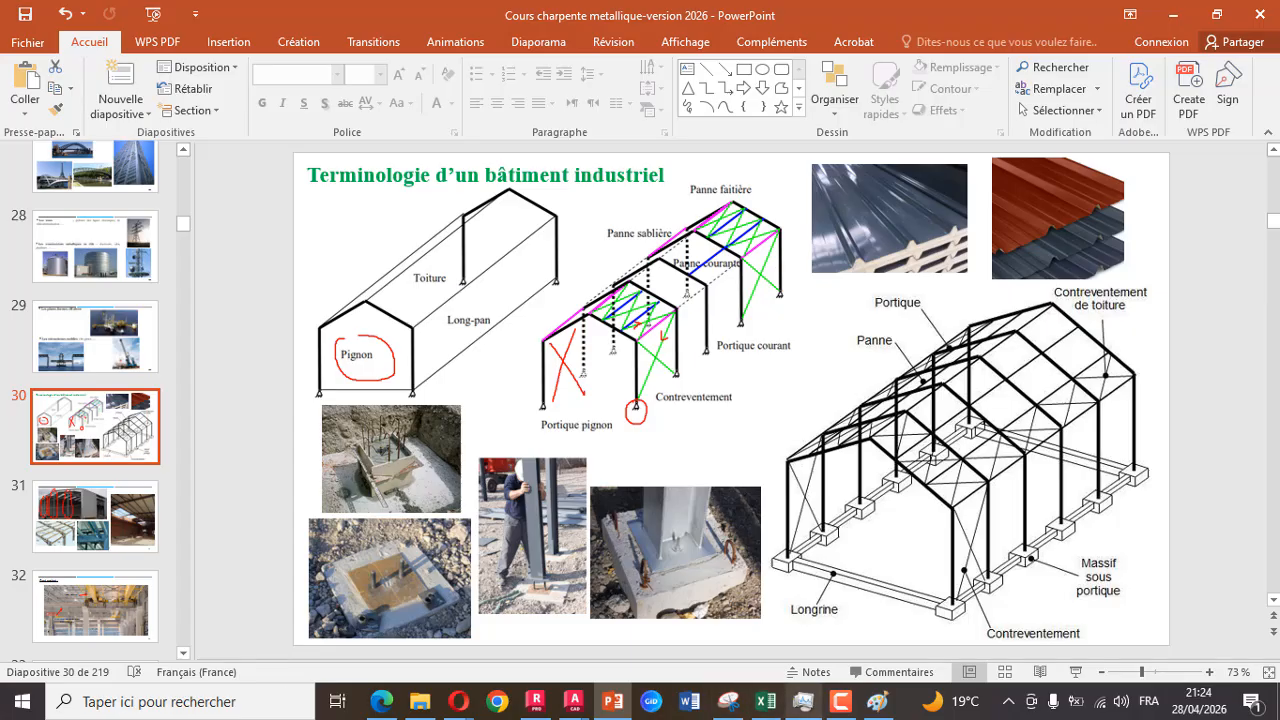
{"action": "left_click", "coordinate": [878, 701]}
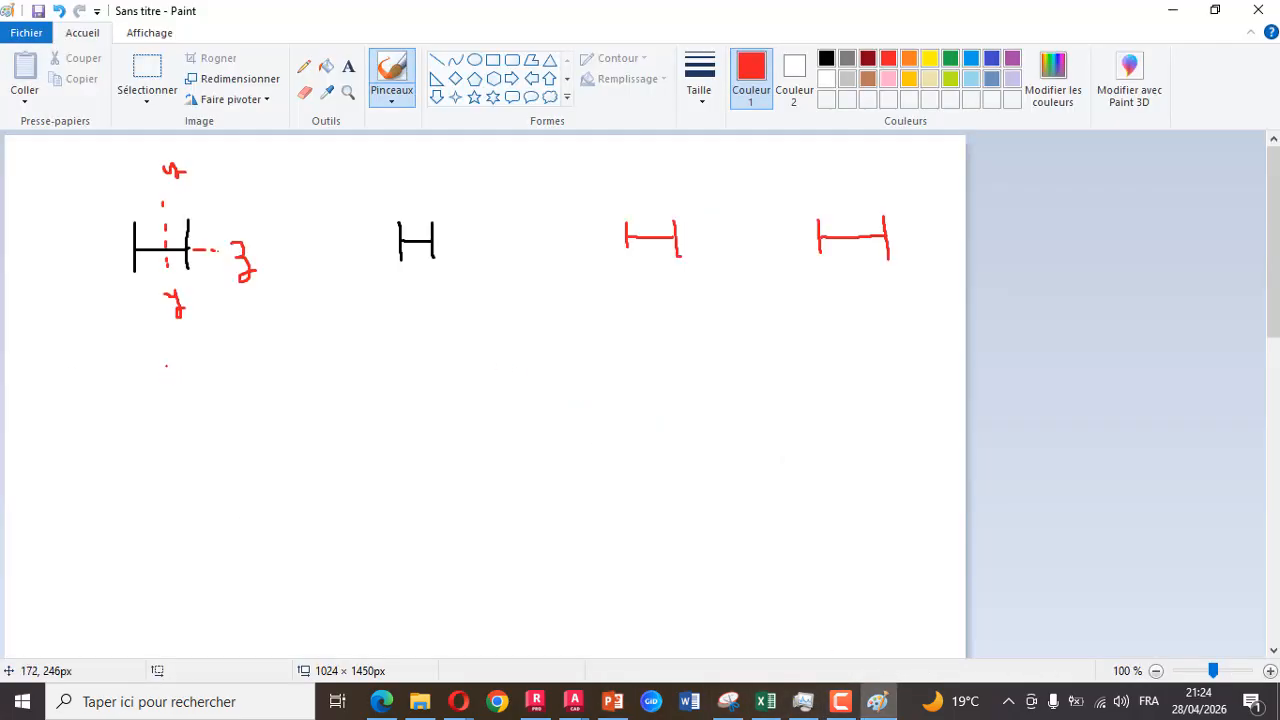
{"action": "left_click_drag", "start_coordinate": [166, 365], "coordinate": [168, 433]}
{"action": "mouse_move", "coordinate": [423, 302]}
{"action": "left_mouse_down"}
{"action": "mouse_move", "coordinate": [424, 358]}
{"action": "mouse_move", "coordinate": [411, 312]}
{"action": "mouse_move", "coordinate": [433, 309]}
{"action": "left_mouse_up"}
{"action": "mouse_move", "coordinate": [408, 387]}
{"action": "left_mouse_down"}
{"action": "mouse_move", "coordinate": [414, 408]}
{"action": "mouse_move", "coordinate": [441, 381]}
{"action": "left_mouse_up"}
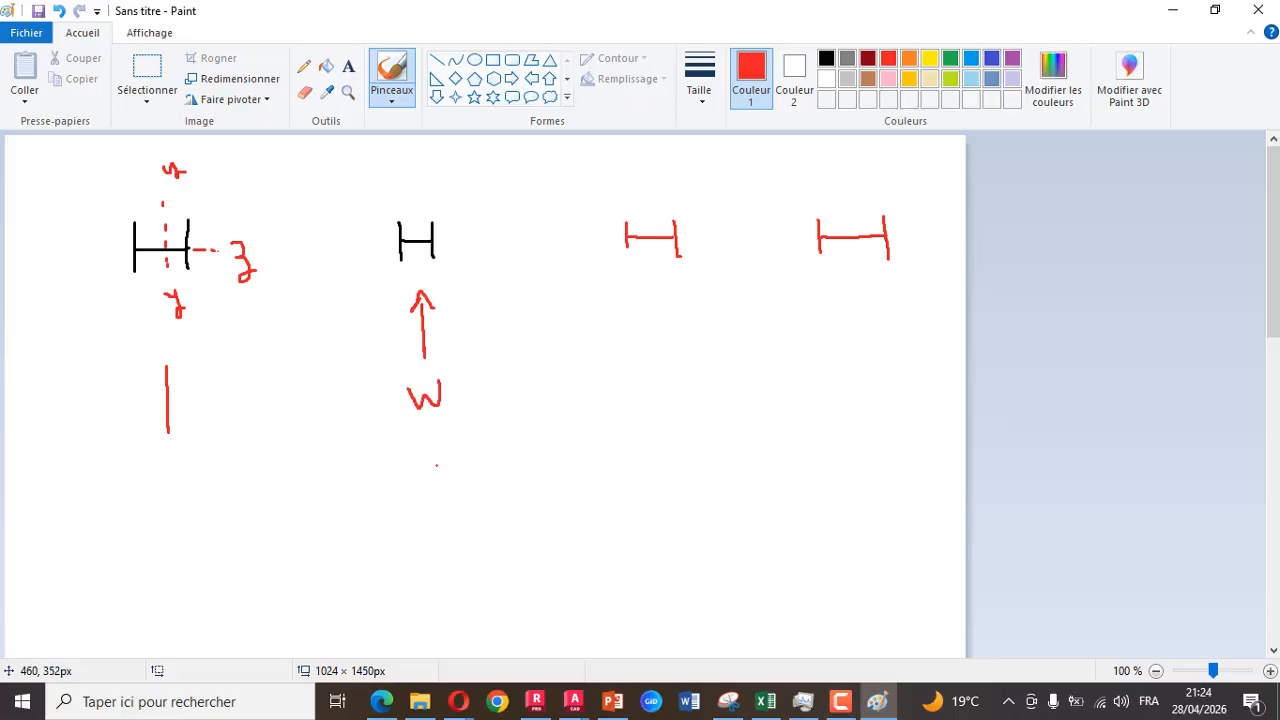
{"action": "mouse_move", "coordinate": [37, 246]}
{"action": "left_mouse_down"}
{"action": "mouse_move", "coordinate": [94, 250]}
{"action": "mouse_move", "coordinate": [82, 264]}
{"action": "left_mouse_up"}
{"action": "mouse_move", "coordinate": [33, 198]}
{"action": "left_mouse_down"}
{"action": "mouse_move", "coordinate": [45, 208]}
{"action": "mouse_move", "coordinate": [60, 192]}
{"action": "mouse_move", "coordinate": [72, 209]}
{"action": "left_mouse_up"}
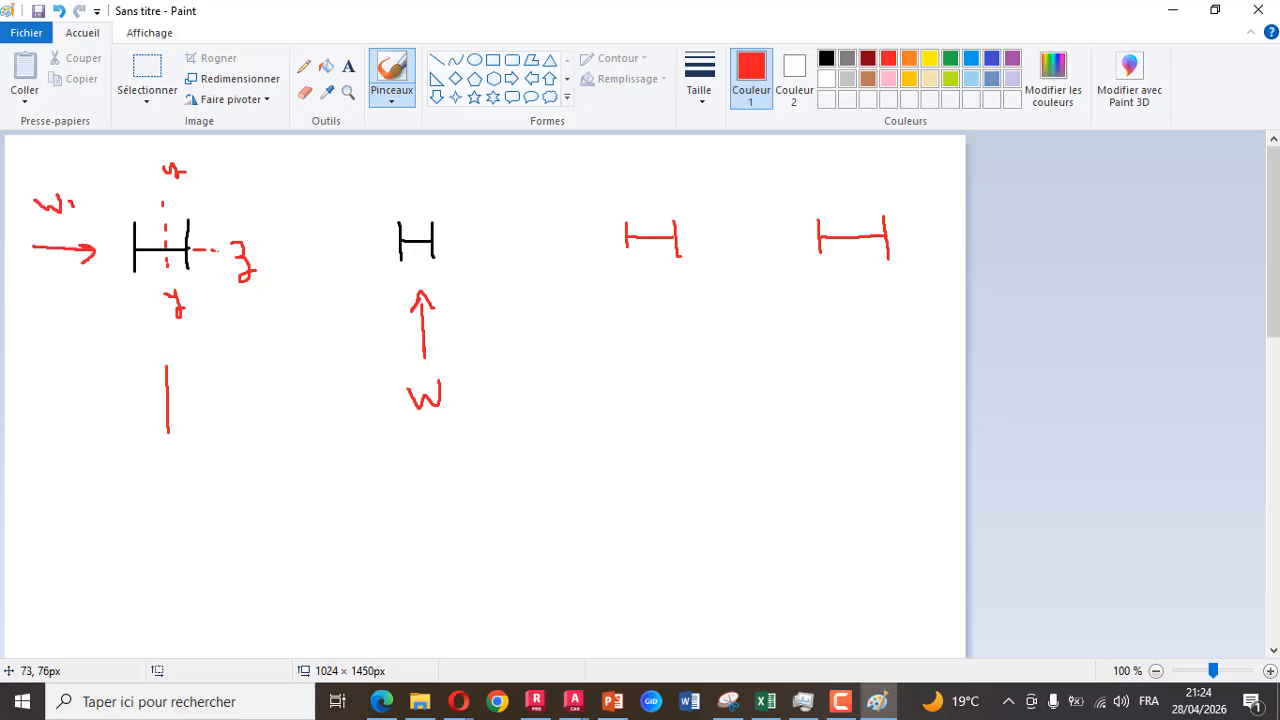
{"action": "left_click_drag", "start_coordinate": [451, 394], "coordinate": [482, 416]}
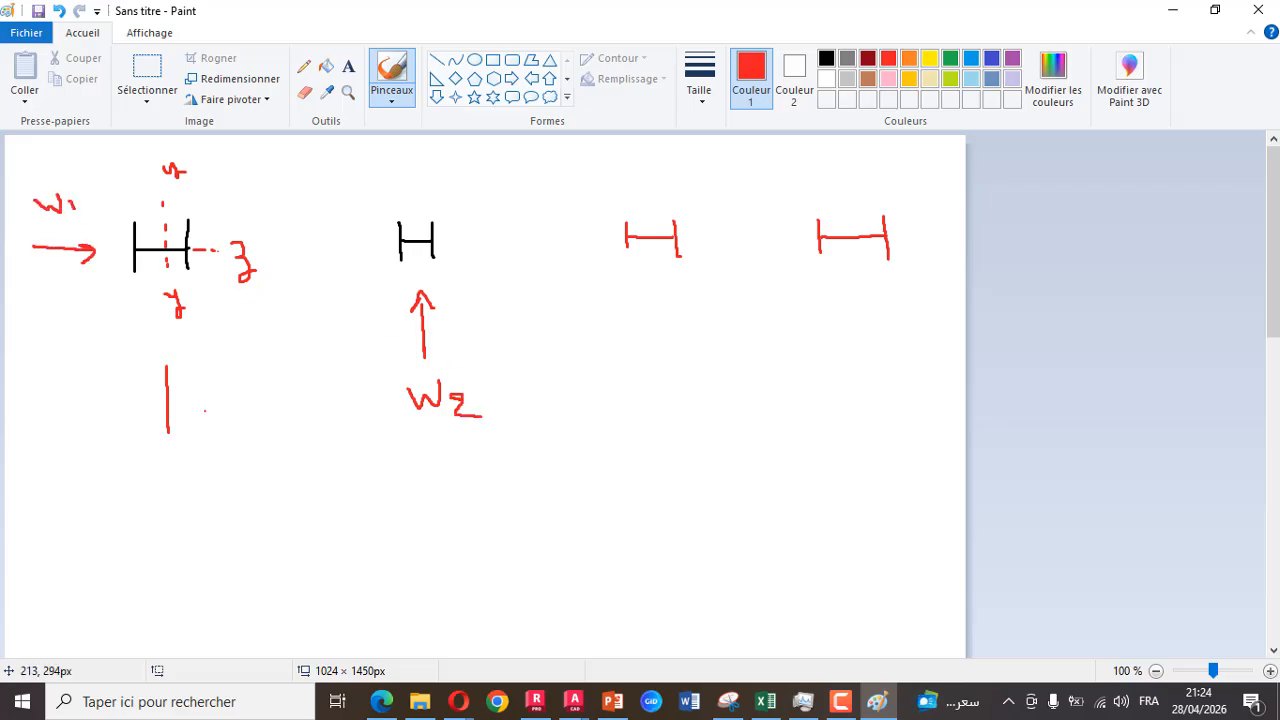
Draw a double-line arrow from W1 down to a circled My label, and add a ticked box beside the first H section
{"action": "left_click", "coordinate": [77, 188]}
{"action": "left_click", "coordinate": [77, 171]}
{"action": "left_click", "coordinate": [129, 250]}
{"action": "left_click_drag", "start_coordinate": [51, 280], "coordinate": [74, 361]}
{"action": "left_click_drag", "start_coordinate": [60, 286], "coordinate": [88, 367]}
{"action": "mouse_move", "coordinate": [67, 360]}
{"action": "left_mouse_down"}
{"action": "mouse_move", "coordinate": [89, 384]}
{"action": "mouse_move", "coordinate": [68, 366]}
{"action": "left_mouse_up"}
{"action": "left_click_drag", "start_coordinate": [63, 435], "coordinate": [108, 470]}
{"action": "left_click_drag", "start_coordinate": [136, 440], "coordinate": [144, 500]}
{"action": "mouse_move", "coordinate": [108, 405]}
{"action": "left_mouse_down"}
{"action": "mouse_move", "coordinate": [168, 456]}
{"action": "mouse_move", "coordinate": [142, 414]}
{"action": "left_mouse_up"}
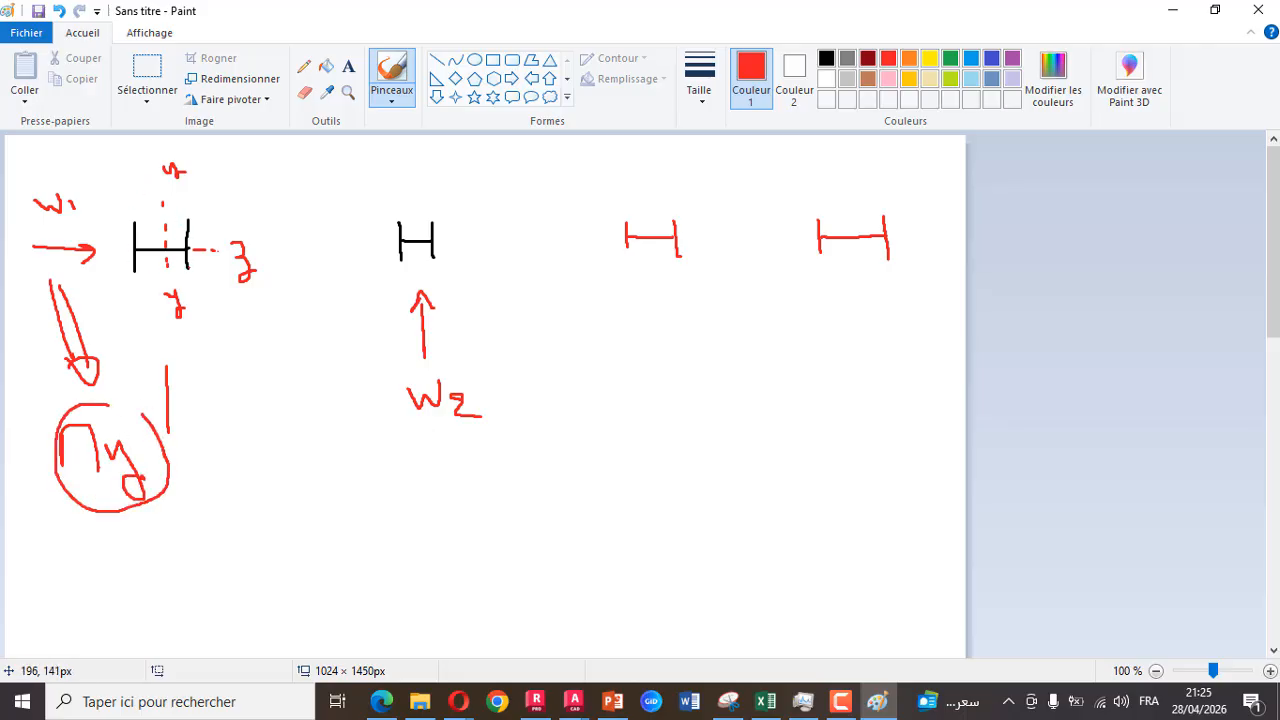
{"action": "mouse_move", "coordinate": [220, 186]}
{"action": "left_mouse_down"}
{"action": "mouse_move", "coordinate": [252, 162]}
{"action": "mouse_move", "coordinate": [219, 182]}
{"action": "mouse_move", "coordinate": [256, 215]}
{"action": "left_mouse_up"}
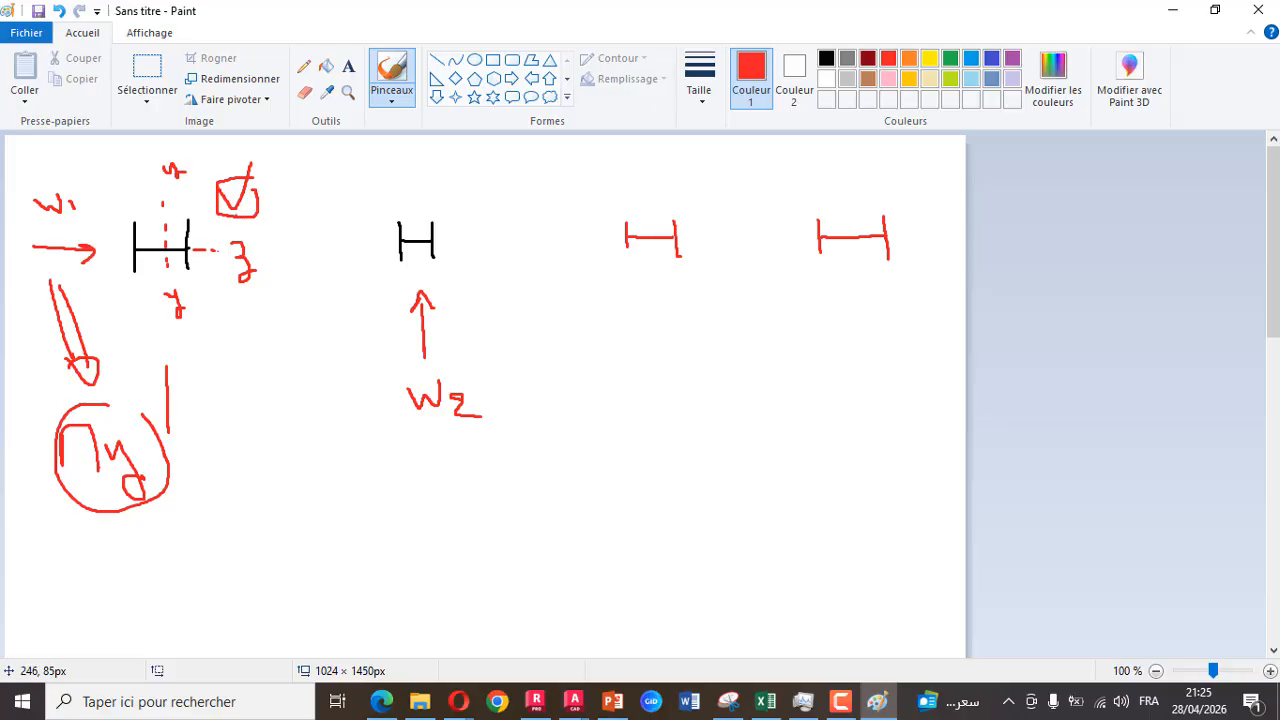
Circle W2 and the second H section, and add its dashed y axis and a curved arrow labelled Mz
{"action": "mouse_move", "coordinate": [444, 361]}
{"action": "left_mouse_down"}
{"action": "mouse_move", "coordinate": [432, 449]}
{"action": "mouse_move", "coordinate": [512, 410]}
{"action": "mouse_move", "coordinate": [466, 365]}
{"action": "left_mouse_up"}
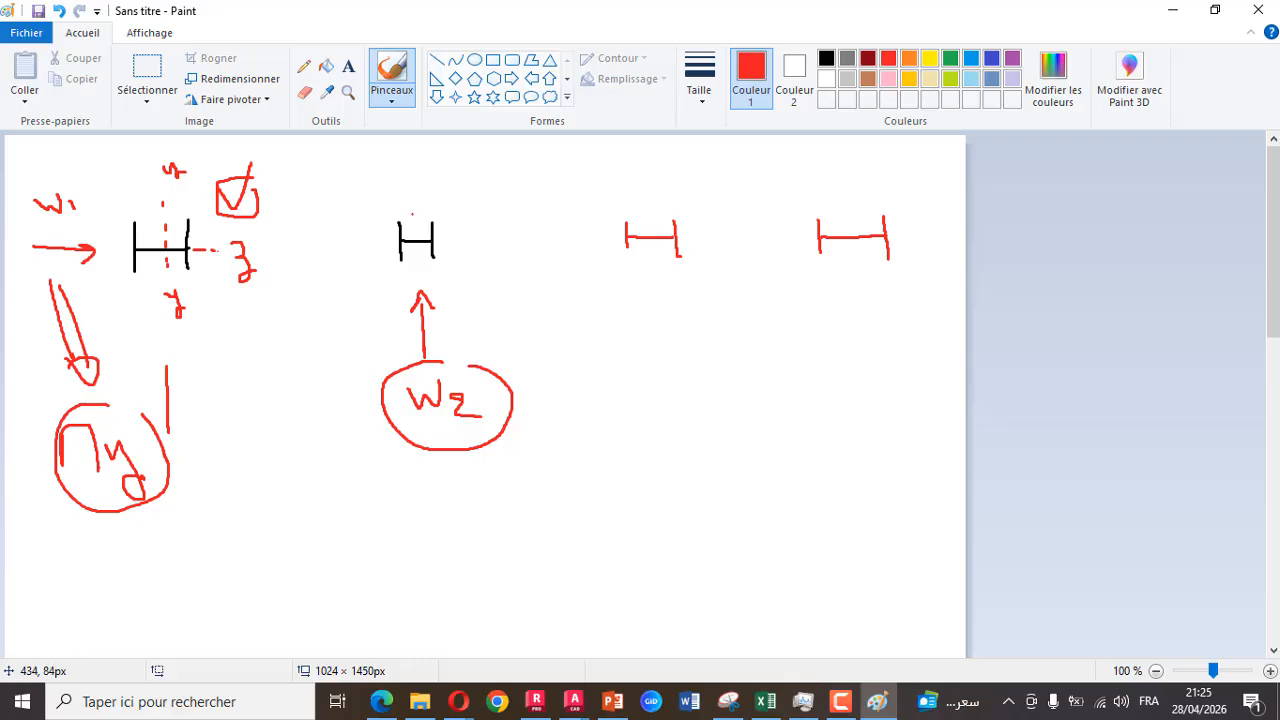
{"action": "left_click_drag", "start_coordinate": [415, 211], "coordinate": [415, 179]}
{"action": "mouse_move", "coordinate": [421, 169]}
{"action": "left_mouse_down"}
{"action": "mouse_move", "coordinate": [442, 188]}
{"action": "mouse_move", "coordinate": [468, 268]}
{"action": "mouse_move", "coordinate": [534, 296]}
{"action": "mouse_move", "coordinate": [532, 312]}
{"action": "left_mouse_up"}
{"action": "mouse_move", "coordinate": [389, 203]}
{"action": "left_mouse_down"}
{"action": "mouse_move", "coordinate": [428, 198]}
{"action": "mouse_move", "coordinate": [420, 268]}
{"action": "mouse_move", "coordinate": [428, 194]}
{"action": "left_mouse_up"}
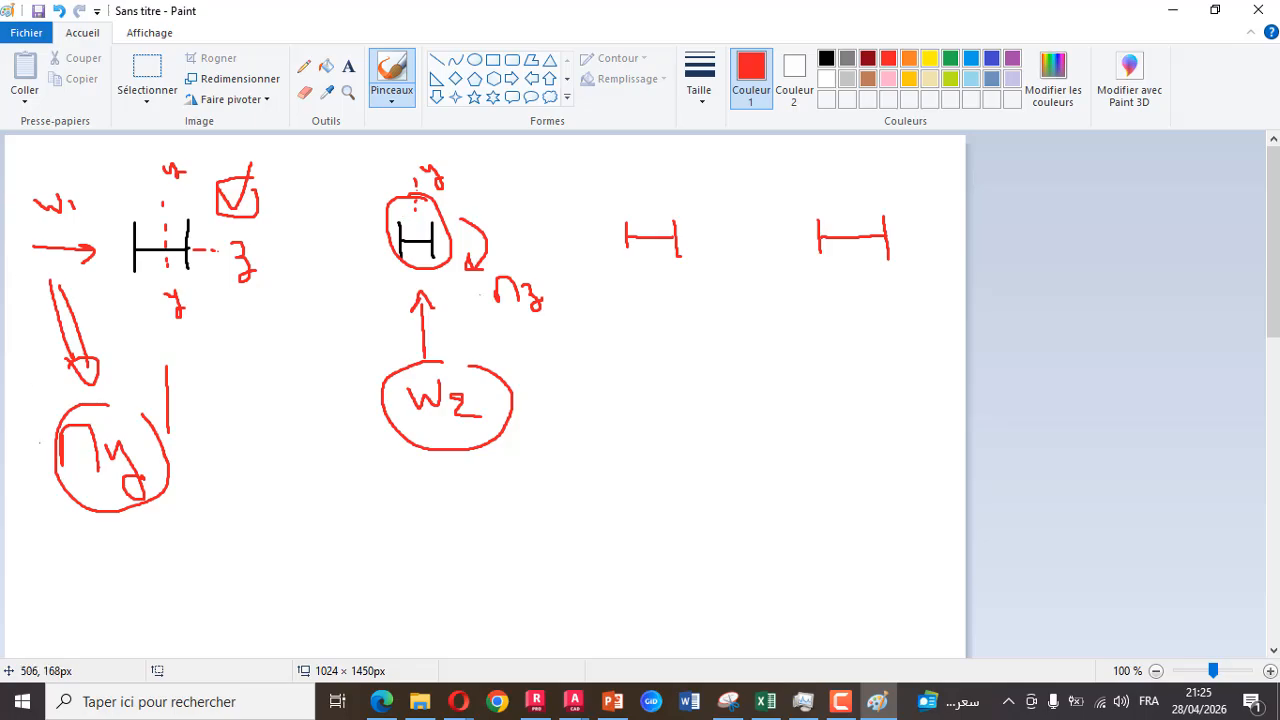
Switch to the Google Meet call in Opera, look through the participant list, and return to Robot Structural Analysis
{"action": "left_click", "coordinate": [537, 701]}
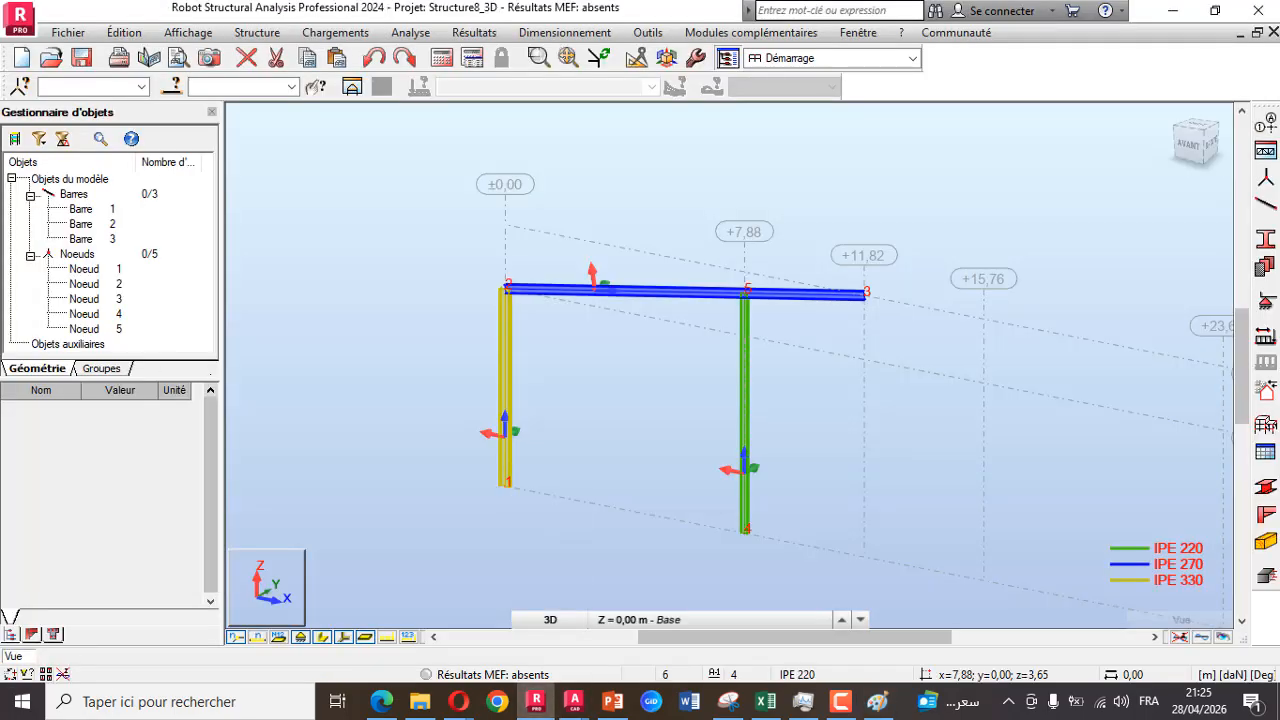
{"action": "scroll", "coordinate": [752, 304], "scroll_direction": "up", "scroll_amount": 5}
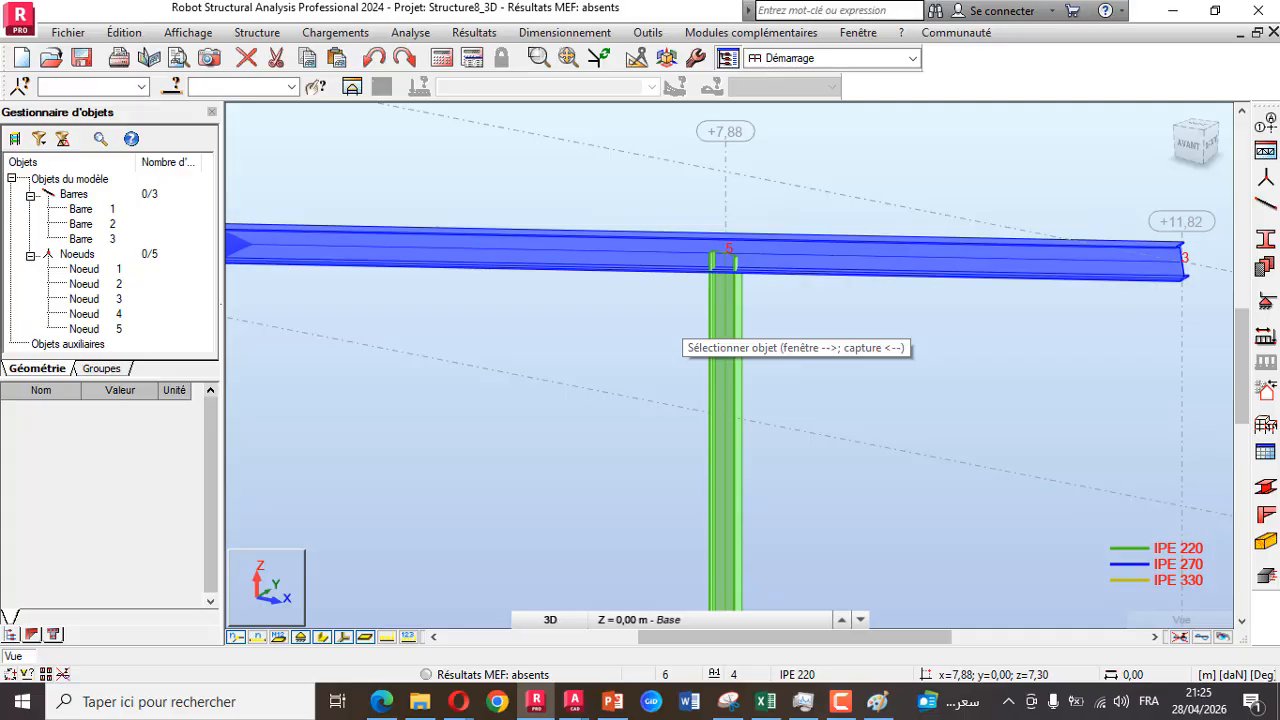
{"action": "left_click", "coordinate": [457, 700]}
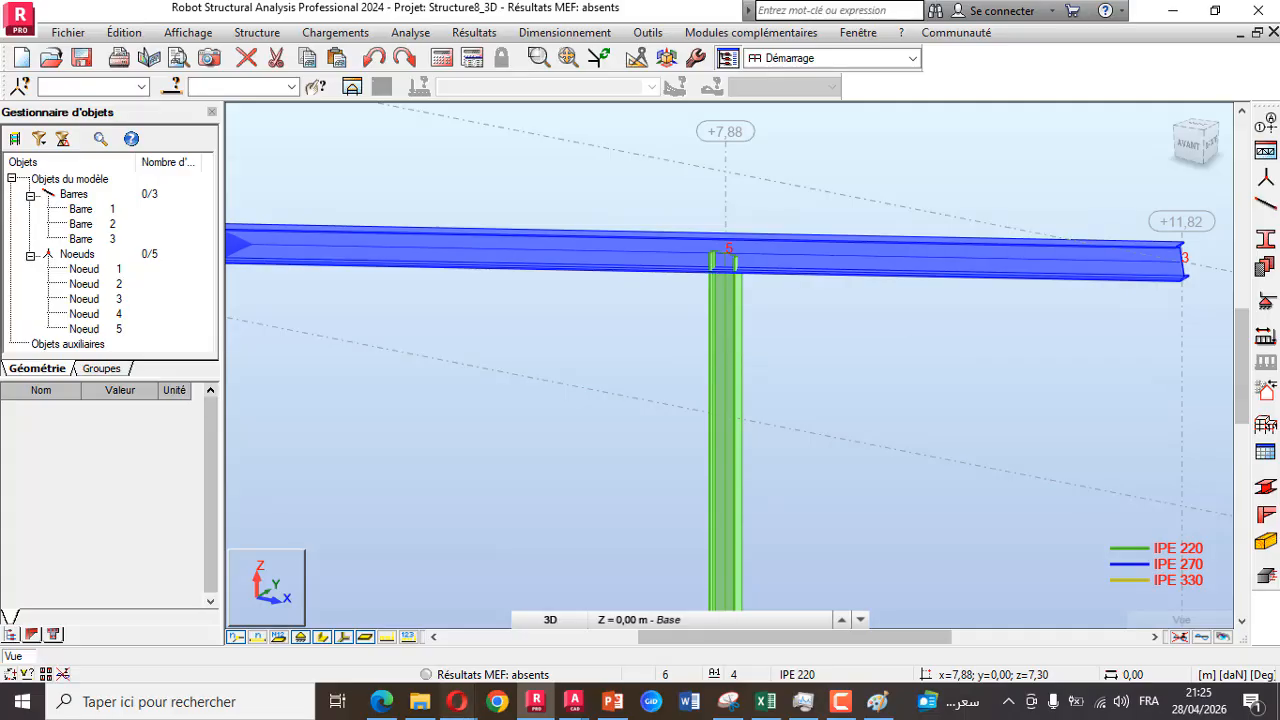
{"action": "left_click", "coordinate": [350, 605]}
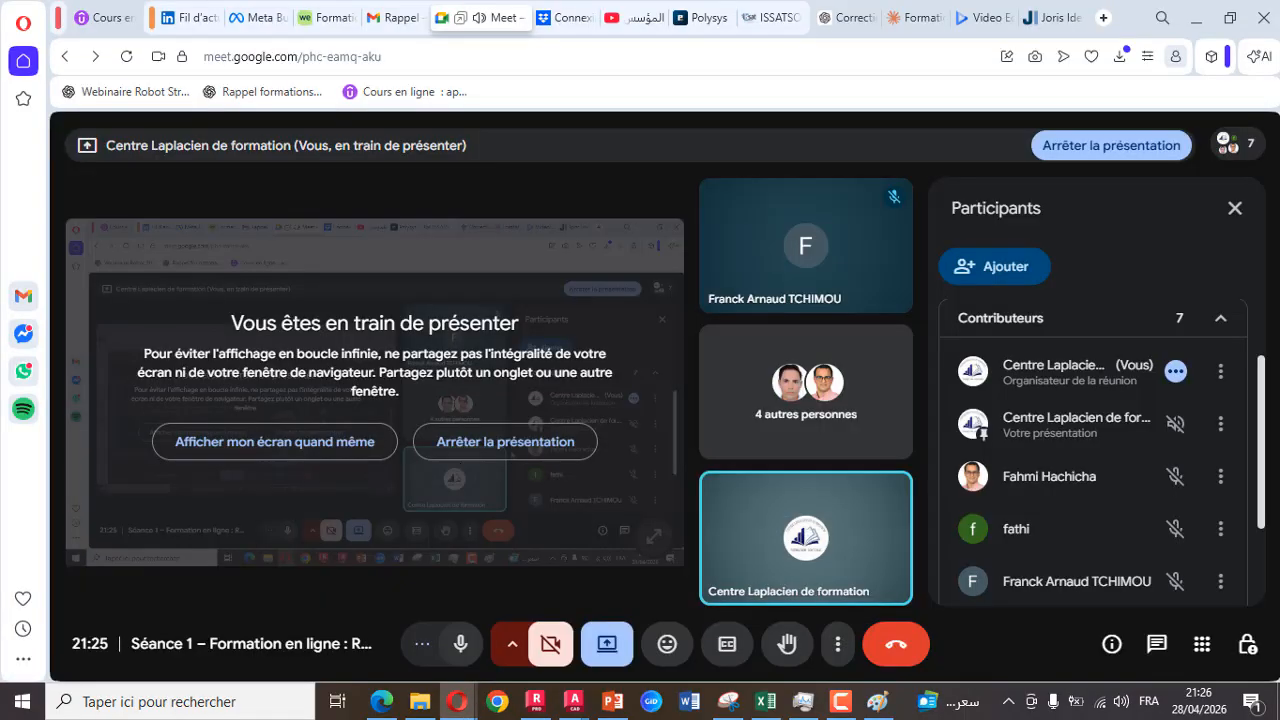
{"action": "left_click", "coordinate": [1220, 476]}
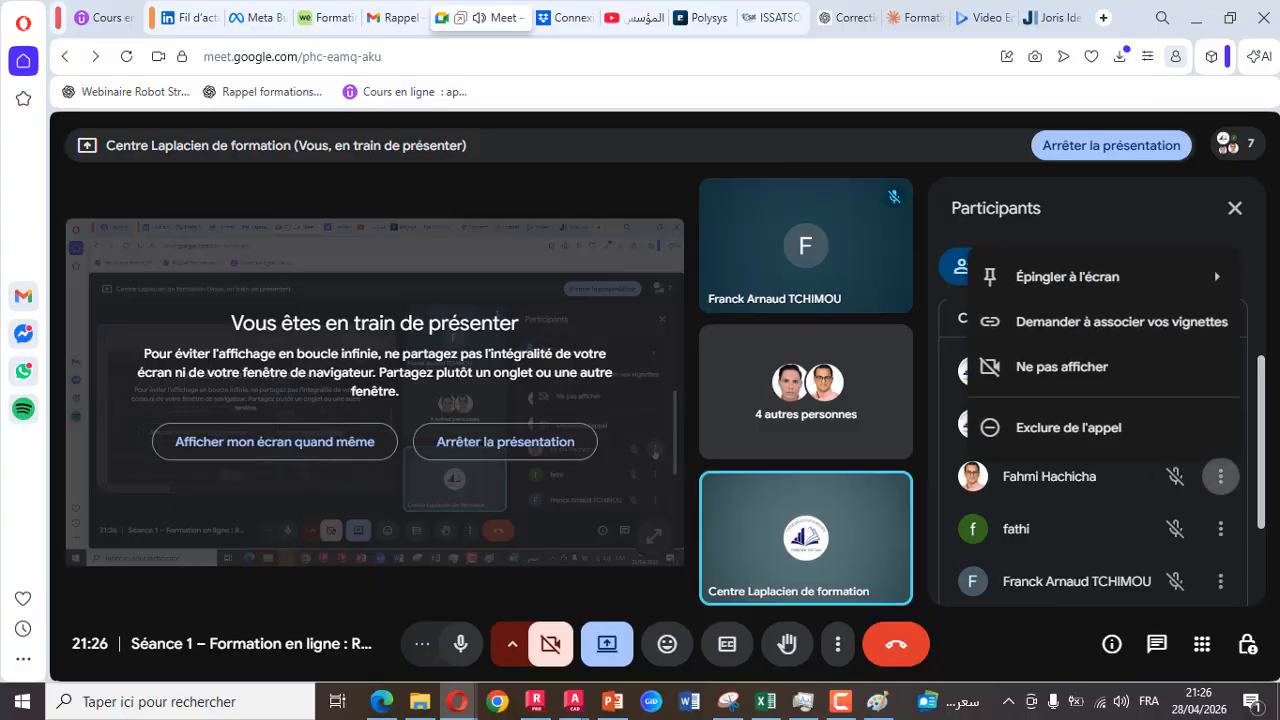
{"action": "left_click", "coordinate": [1220, 478]}
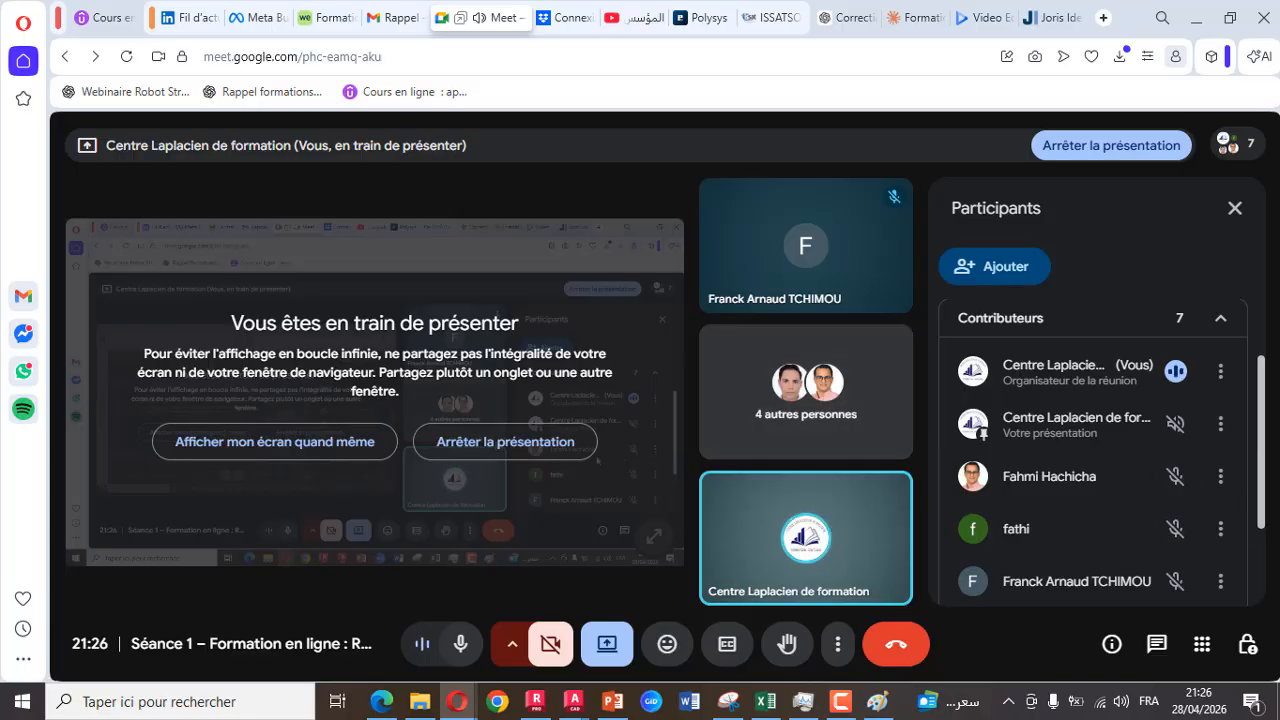
{"action": "scroll", "coordinate": [1093, 450], "scroll_direction": "down", "scroll_amount": 3}
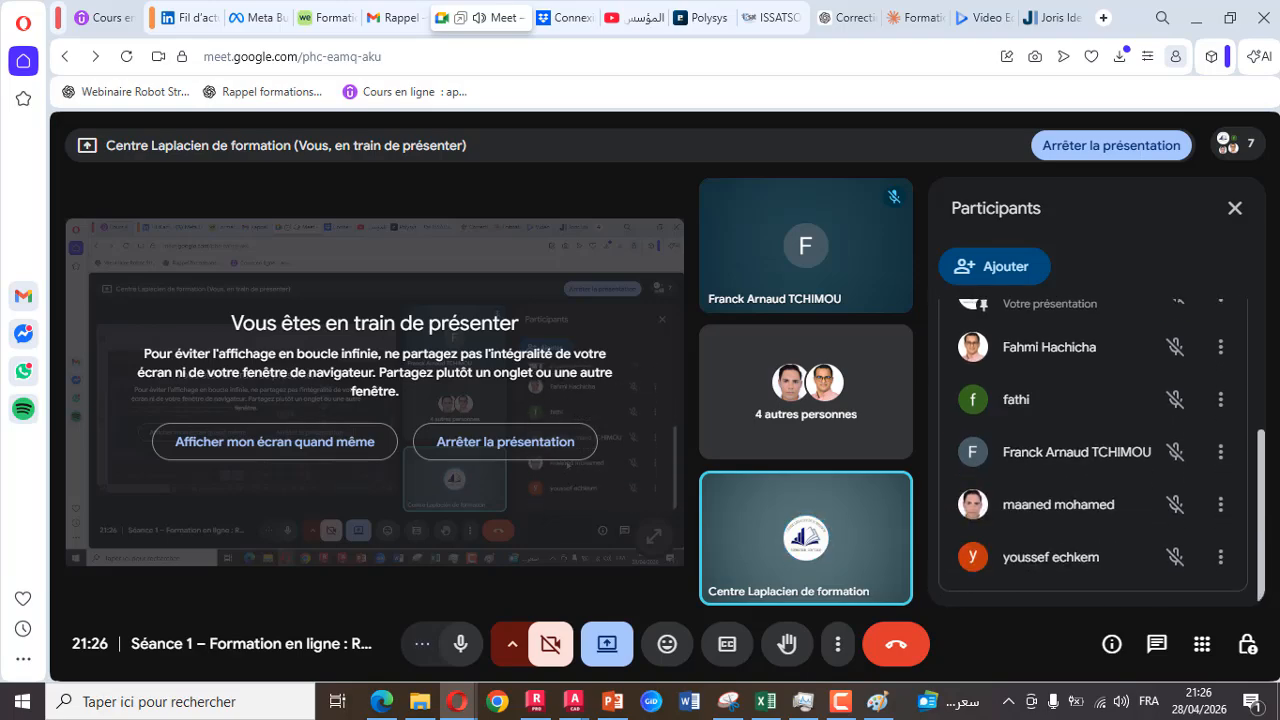
{"action": "scroll", "coordinate": [1093, 450], "scroll_direction": "up", "scroll_amount": 3}
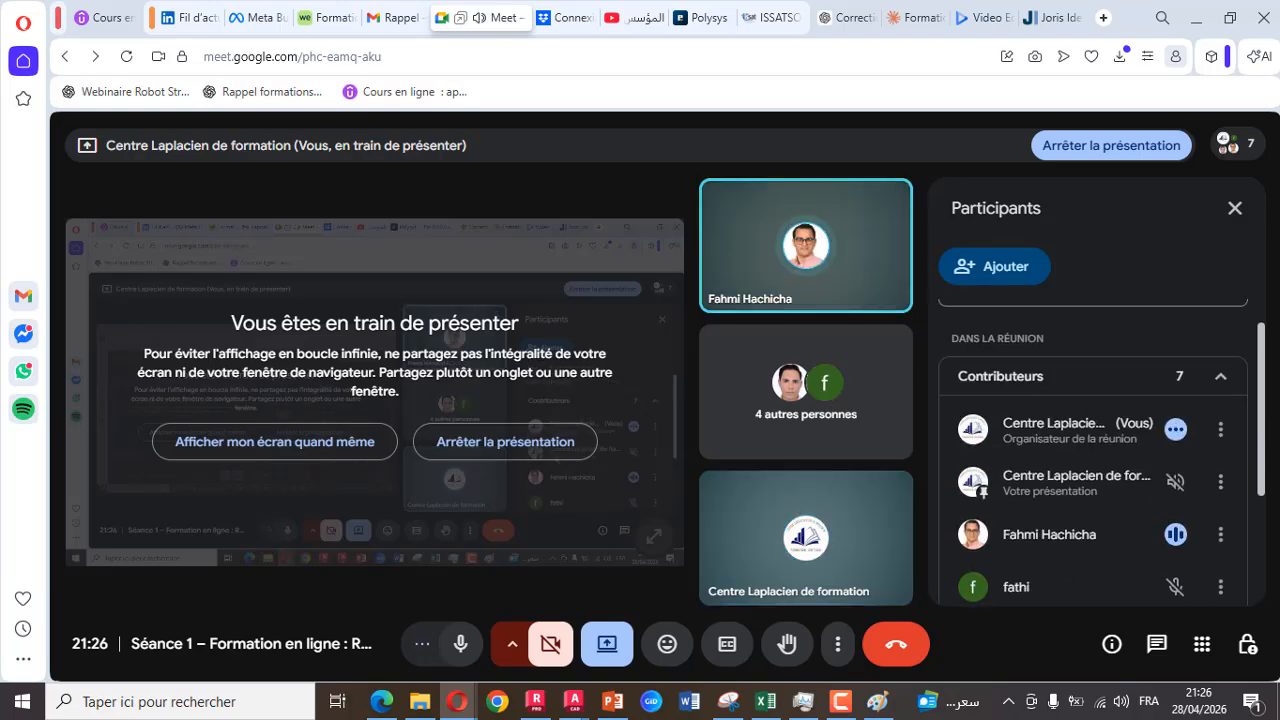
{"action": "left_click", "coordinate": [1197, 18]}
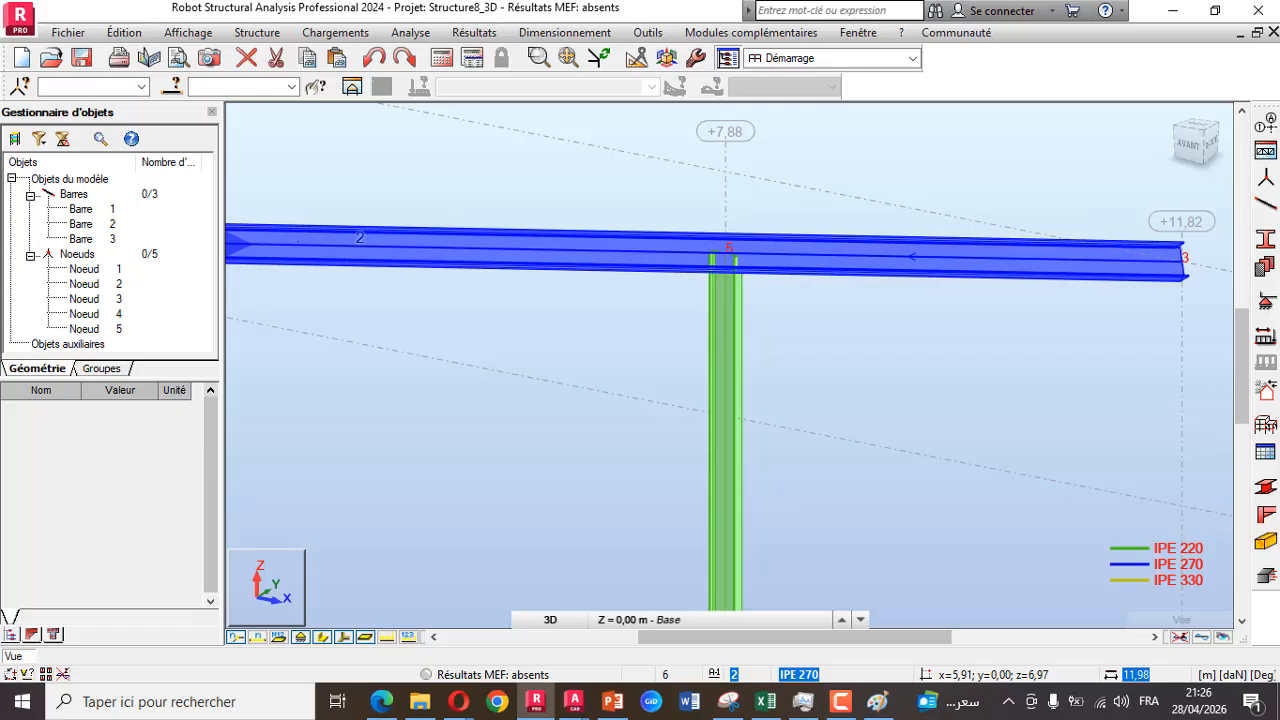
Rotate the section of the IPE 220 column (bar 3) by a gamma angle of 90°
{"action": "scroll", "coordinate": [758, 257], "scroll_direction": "down", "scroll_amount": 4}
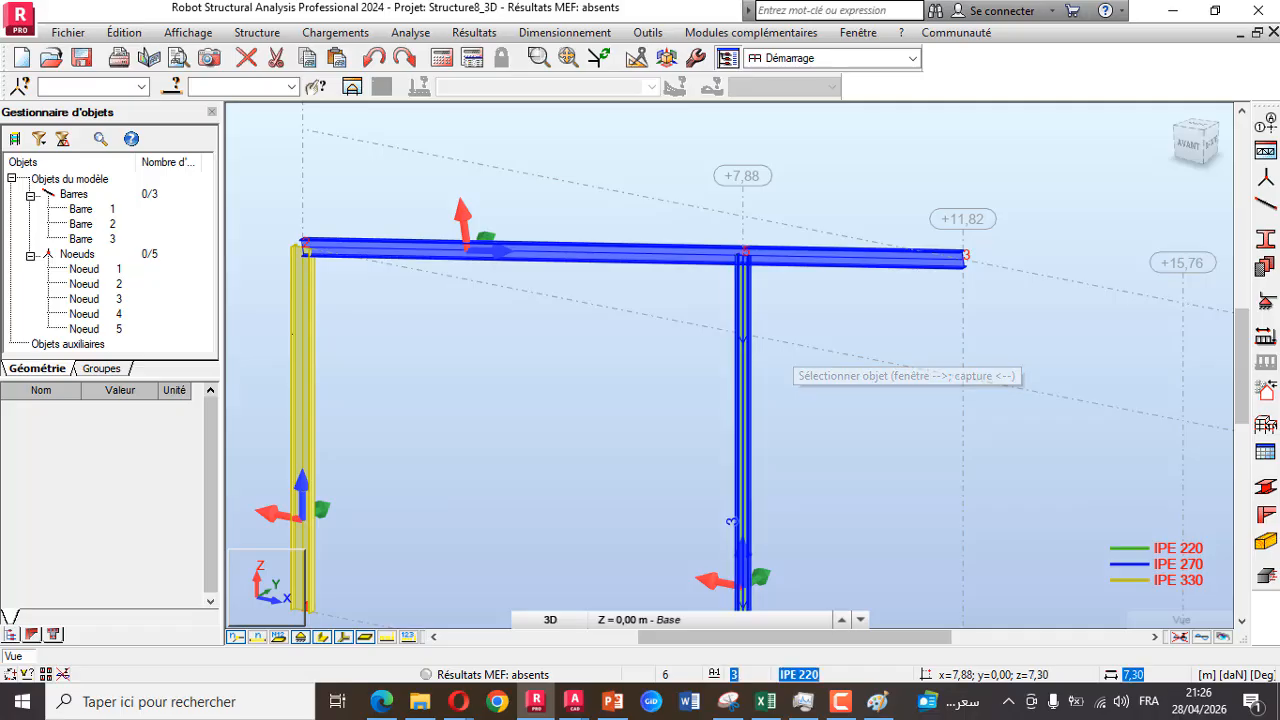
{"action": "scroll", "coordinate": [740, 400], "scroll_direction": "down", "scroll_amount": 2}
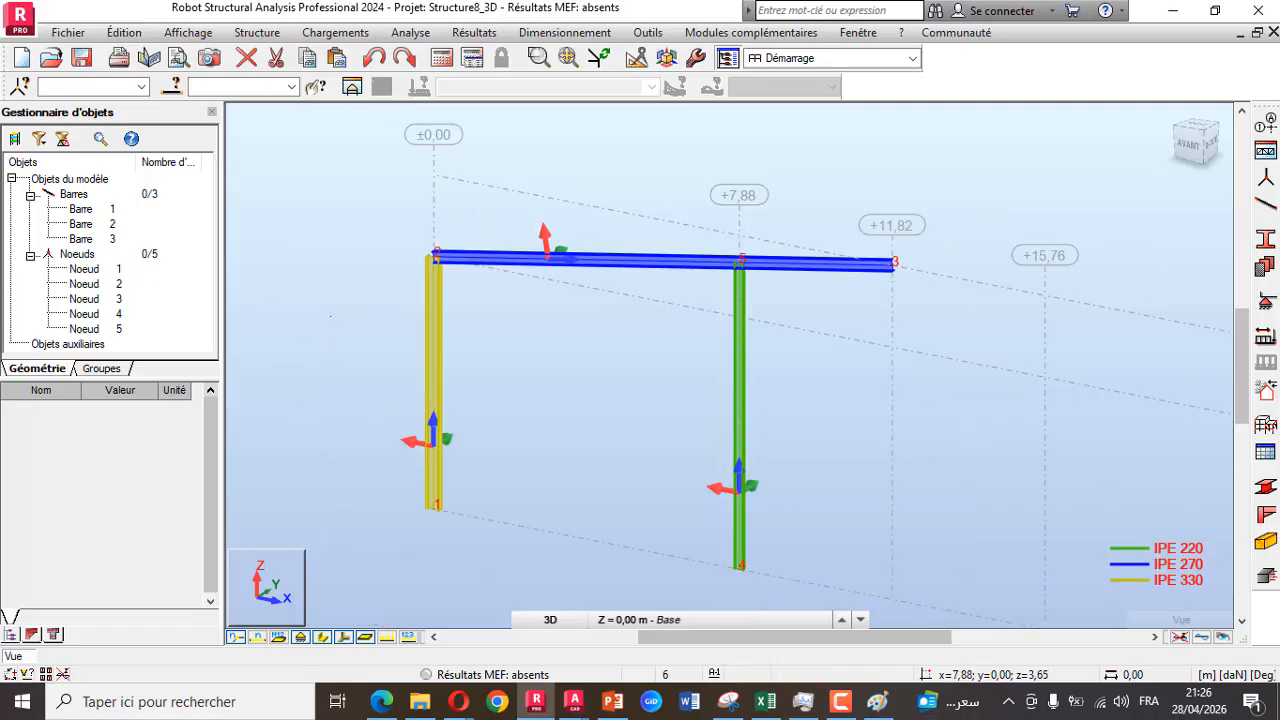
{"action": "scroll", "coordinate": [740, 316], "scroll_direction": "up", "scroll_amount": 2}
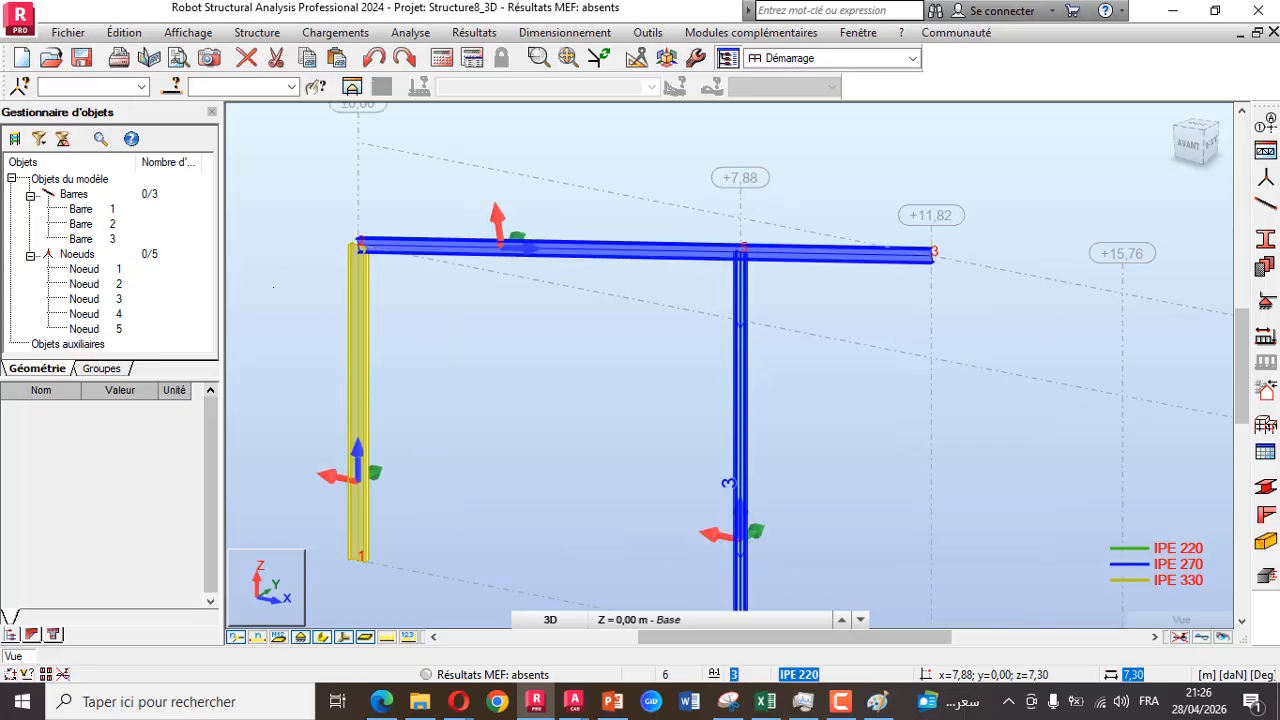
{"action": "scroll", "coordinate": [740, 290], "scroll_direction": "up", "scroll_amount": 1}
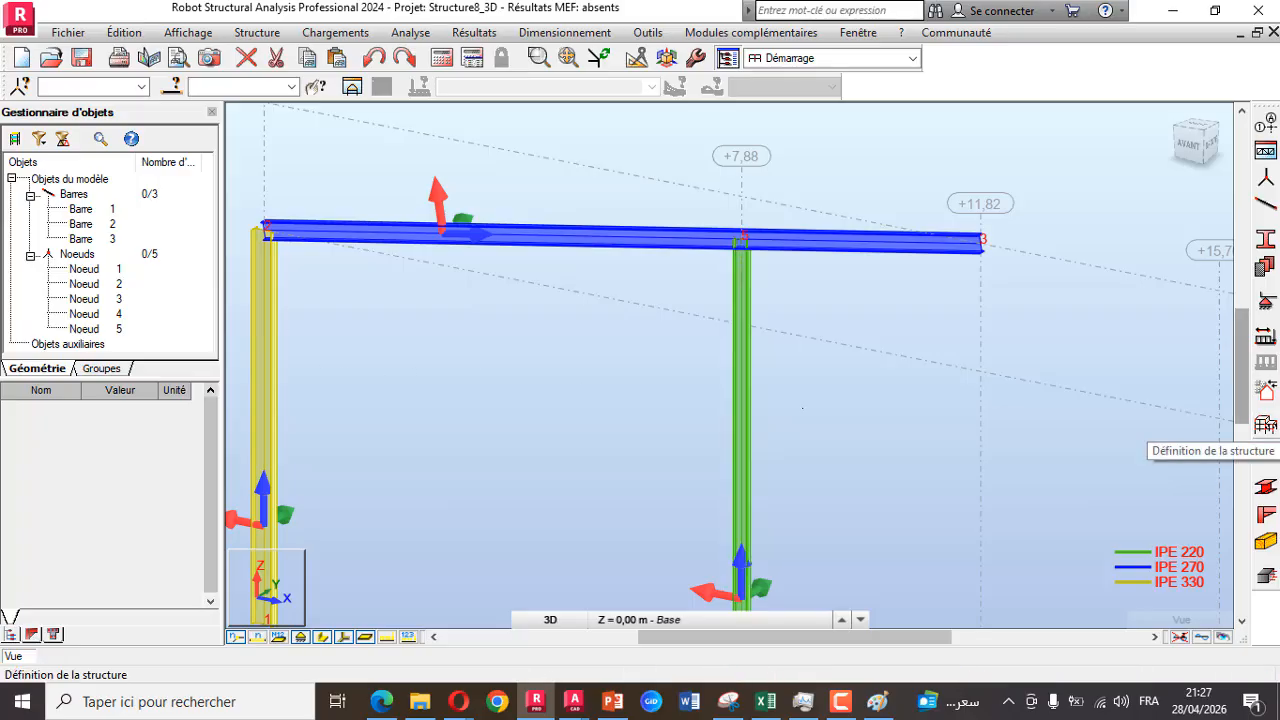
{"action": "left_click", "coordinate": [1266, 424]}
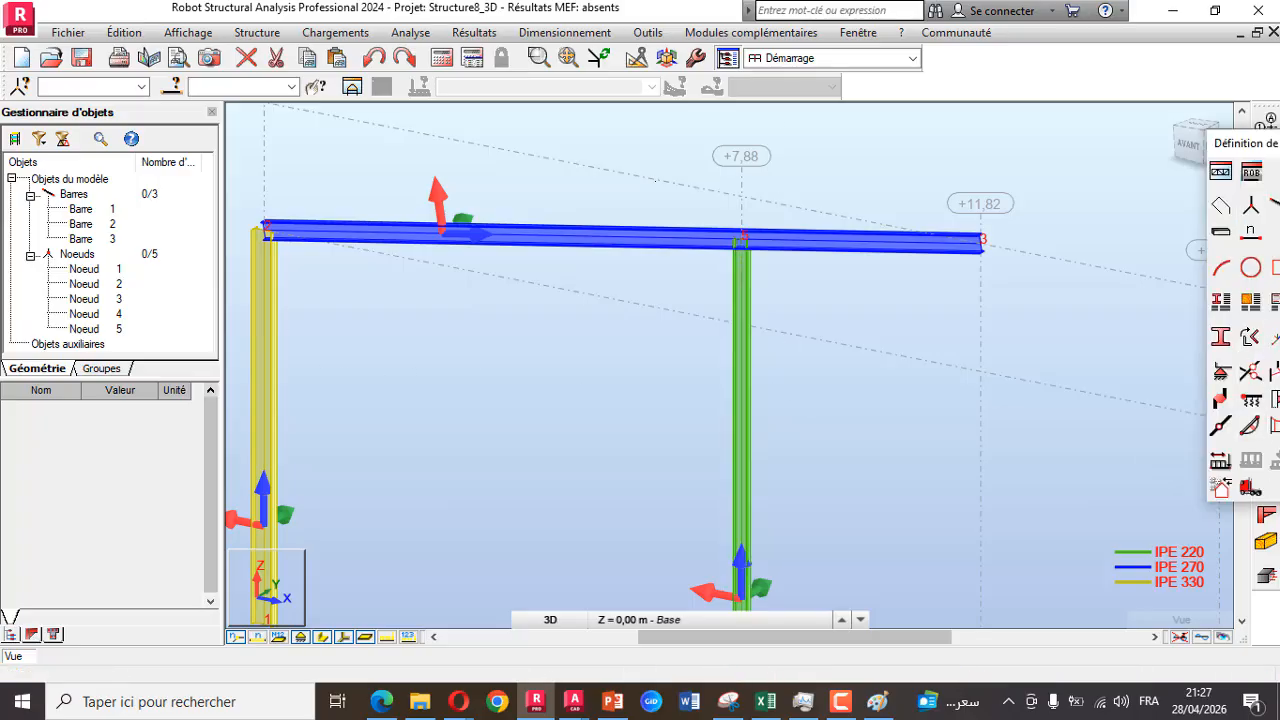
{"action": "left_click_drag", "start_coordinate": [1245, 143], "coordinate": [1104, 202]}
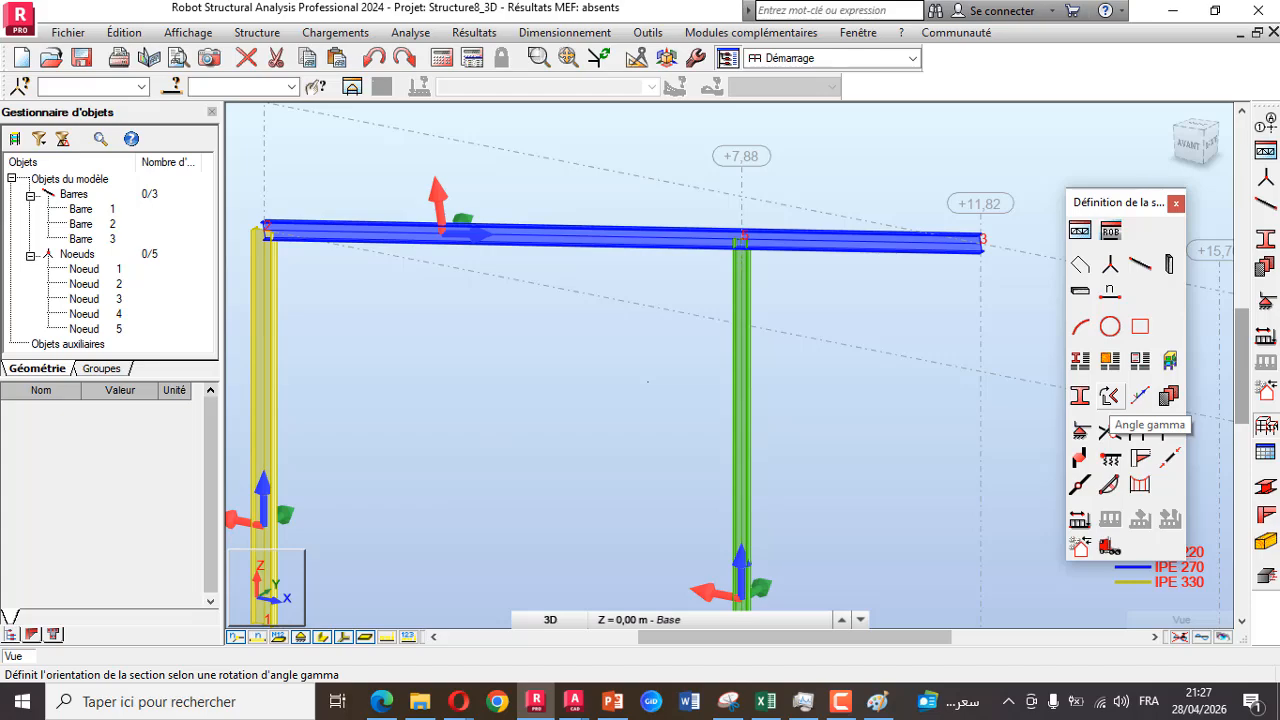
{"action": "left_click", "coordinate": [1109, 395]}
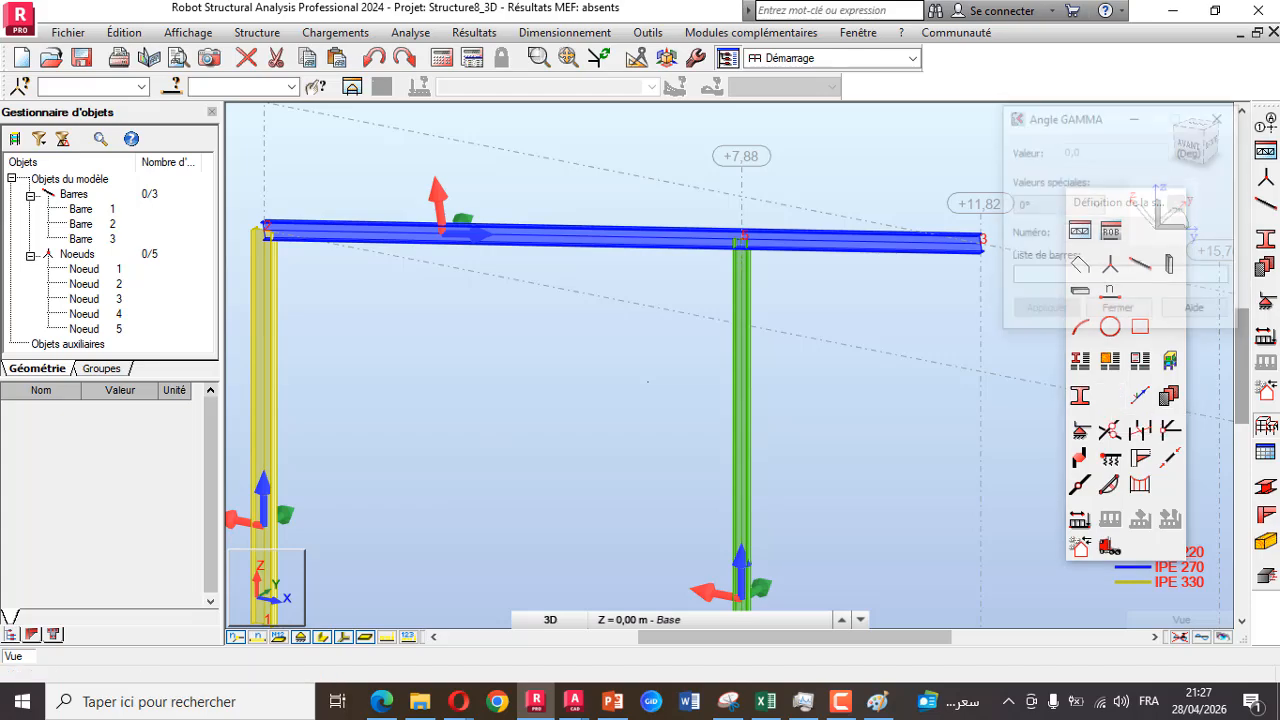
{"action": "left_click", "coordinate": [1058, 205]}
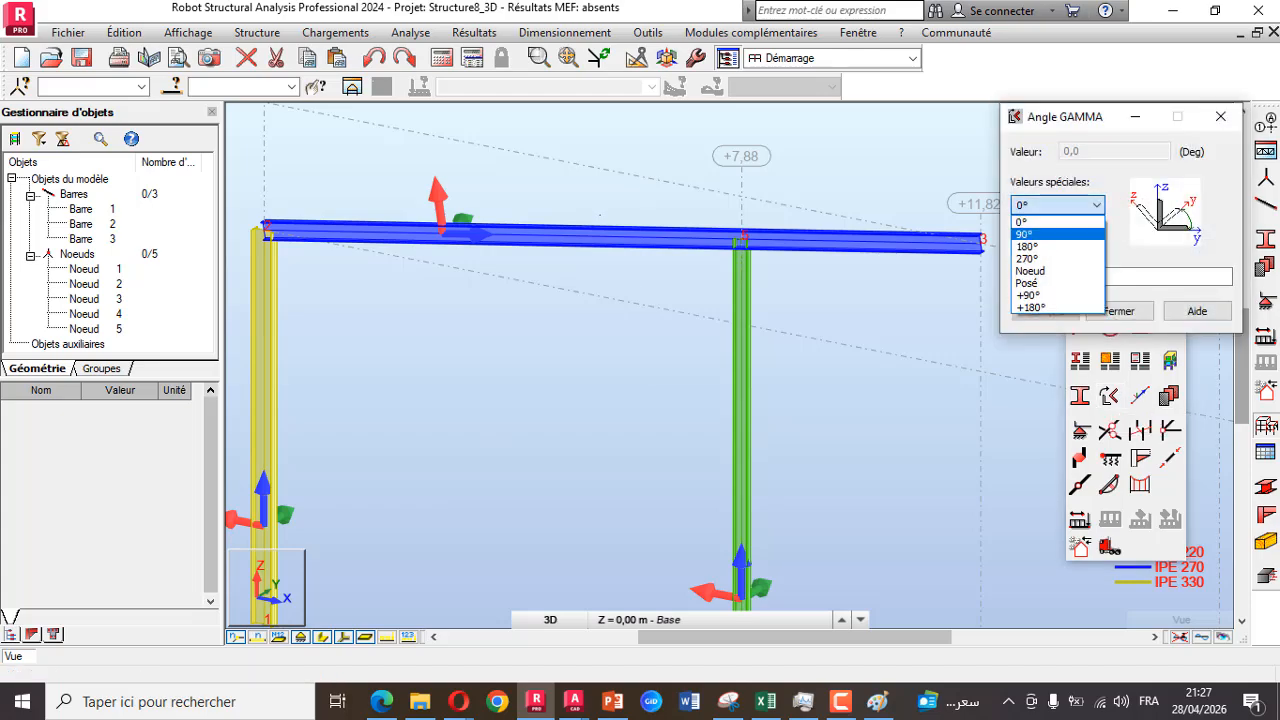
{"action": "left_click", "coordinate": [1038, 234]}
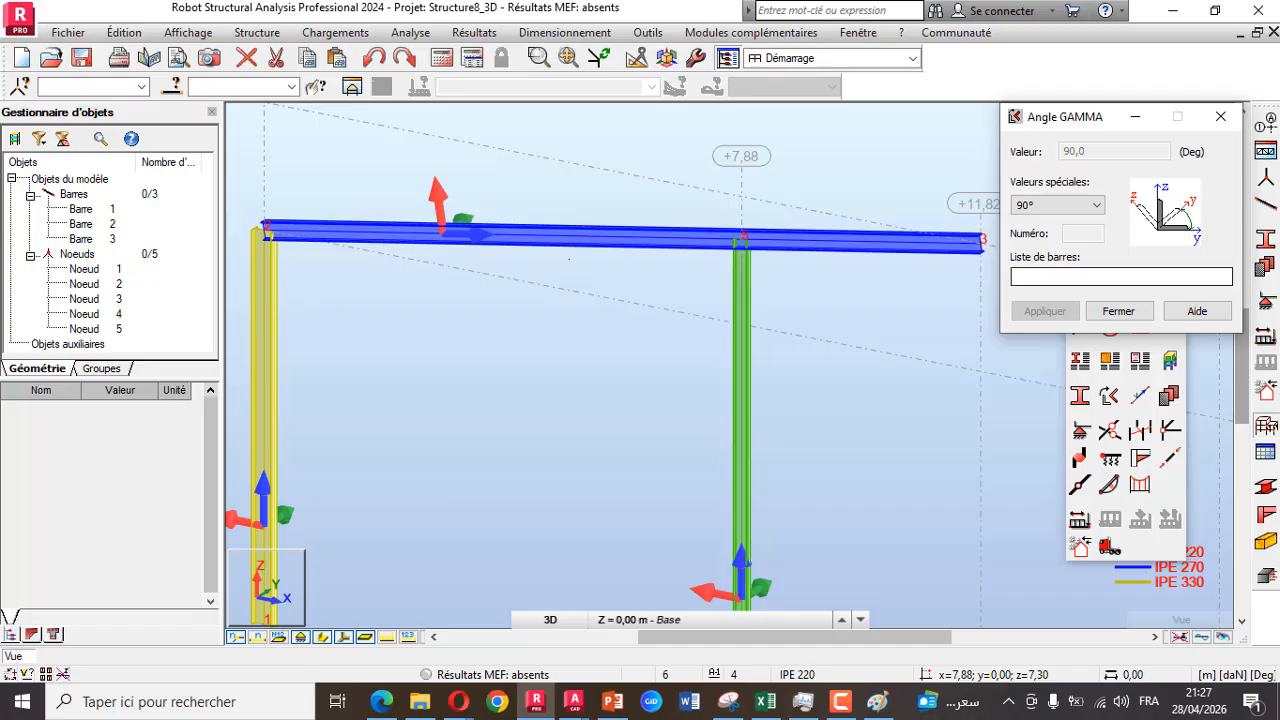
{"action": "left_click", "coordinate": [1120, 277]}
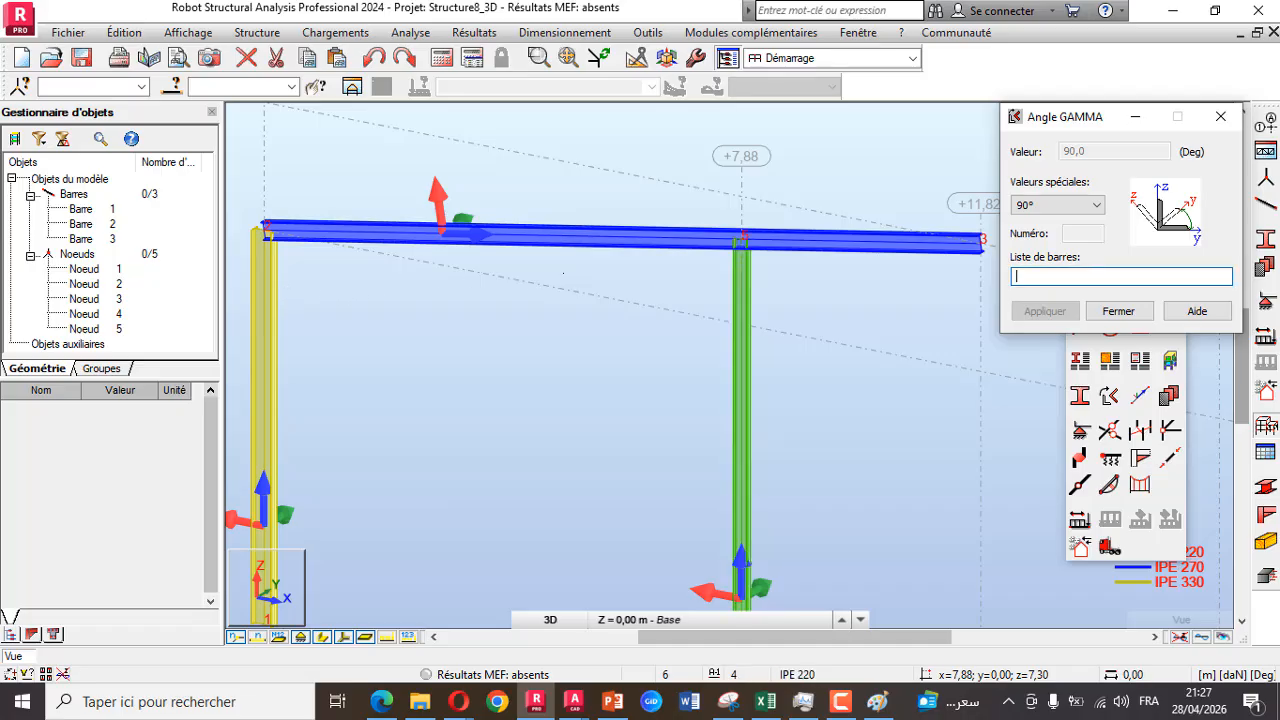
{"action": "left_click", "coordinate": [738, 522]}
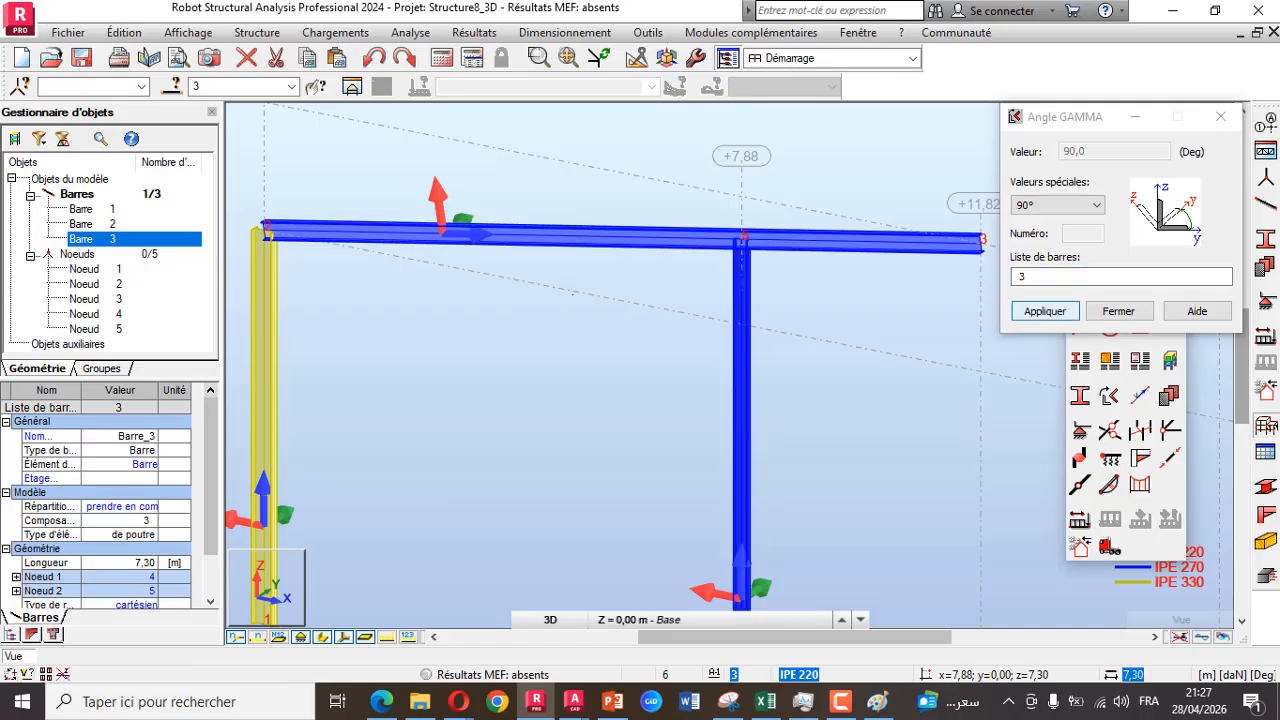
{"action": "left_click", "coordinate": [1044, 311]}
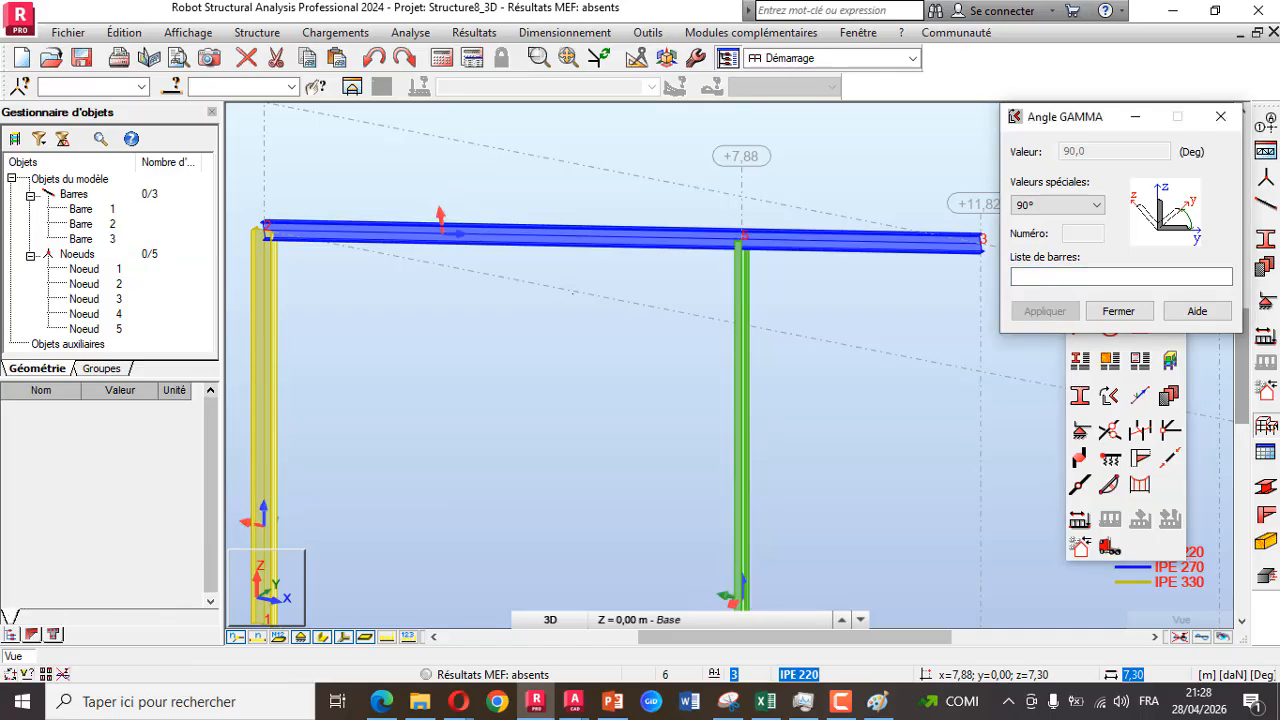
Assign a Rotule nodal support to the base of the IPE 220 column at node 4
{"action": "scroll", "coordinate": [764, 249], "scroll_direction": "up", "scroll_amount": 1}
{"action": "scroll", "coordinate": [770, 255], "scroll_direction": "up", "scroll_amount": 1}
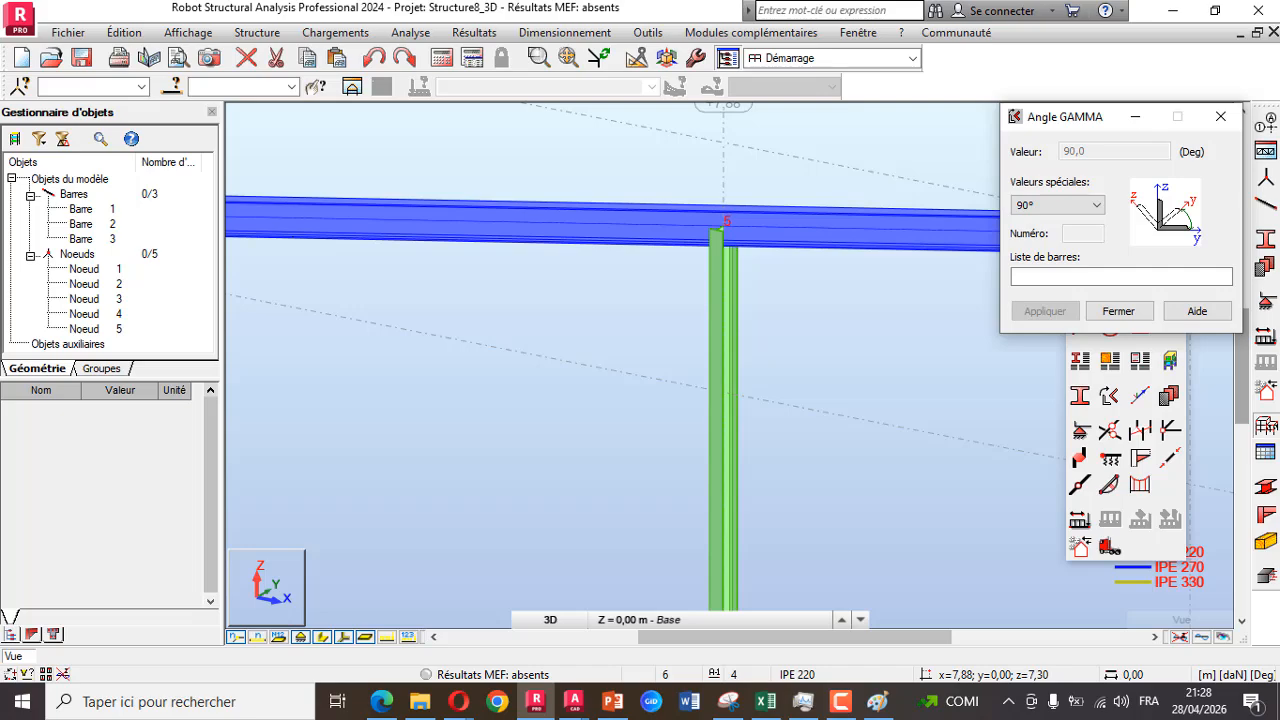
{"action": "scroll", "coordinate": [674, 191], "scroll_direction": "down", "scroll_amount": 6}
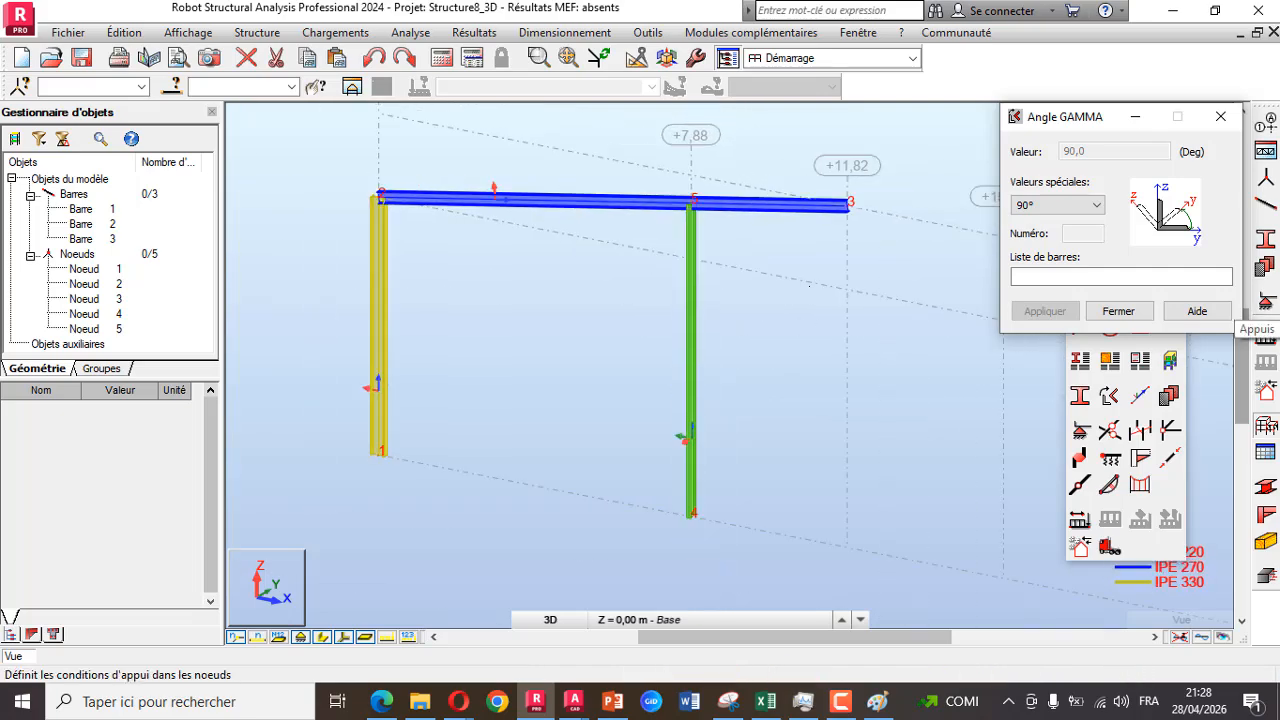
{"action": "left_click", "coordinate": [1266, 302]}
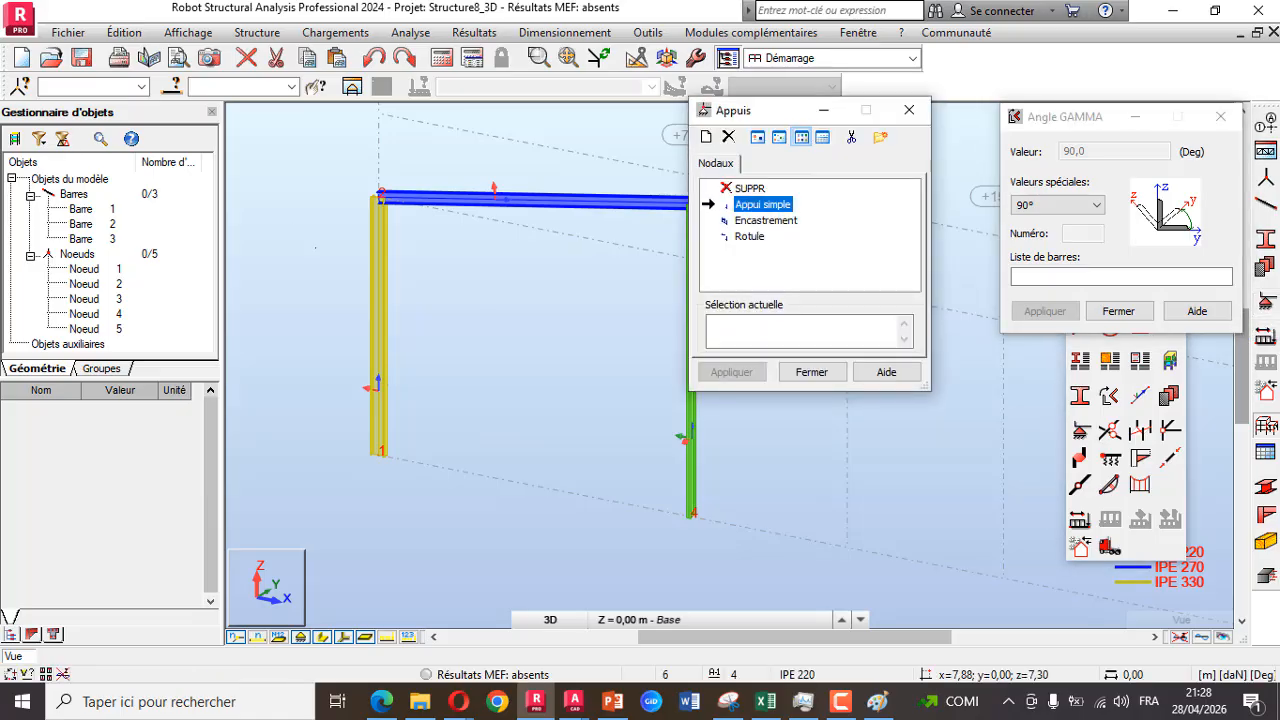
{"action": "left_click", "coordinate": [691, 517]}
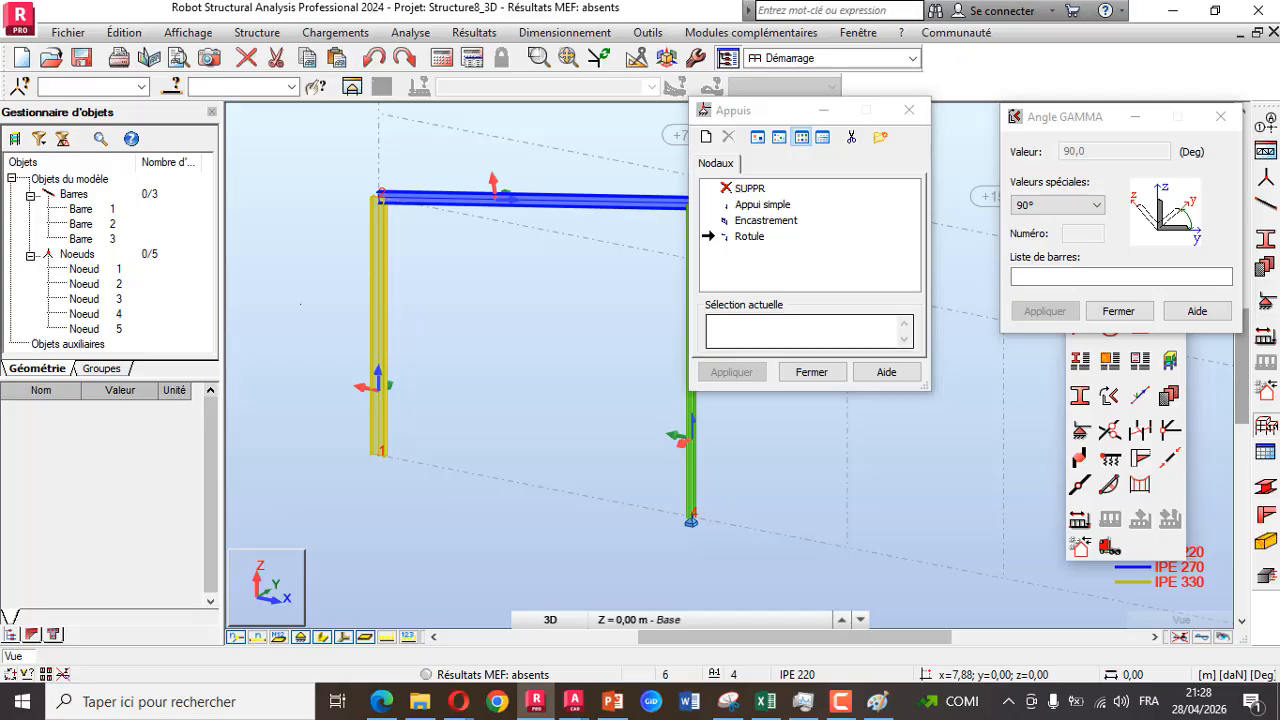
Assign an Encastrement nodal support to the base of the IPE 330 column at node 1 and close the supports dialog
{"action": "left_click", "coordinate": [766, 220]}
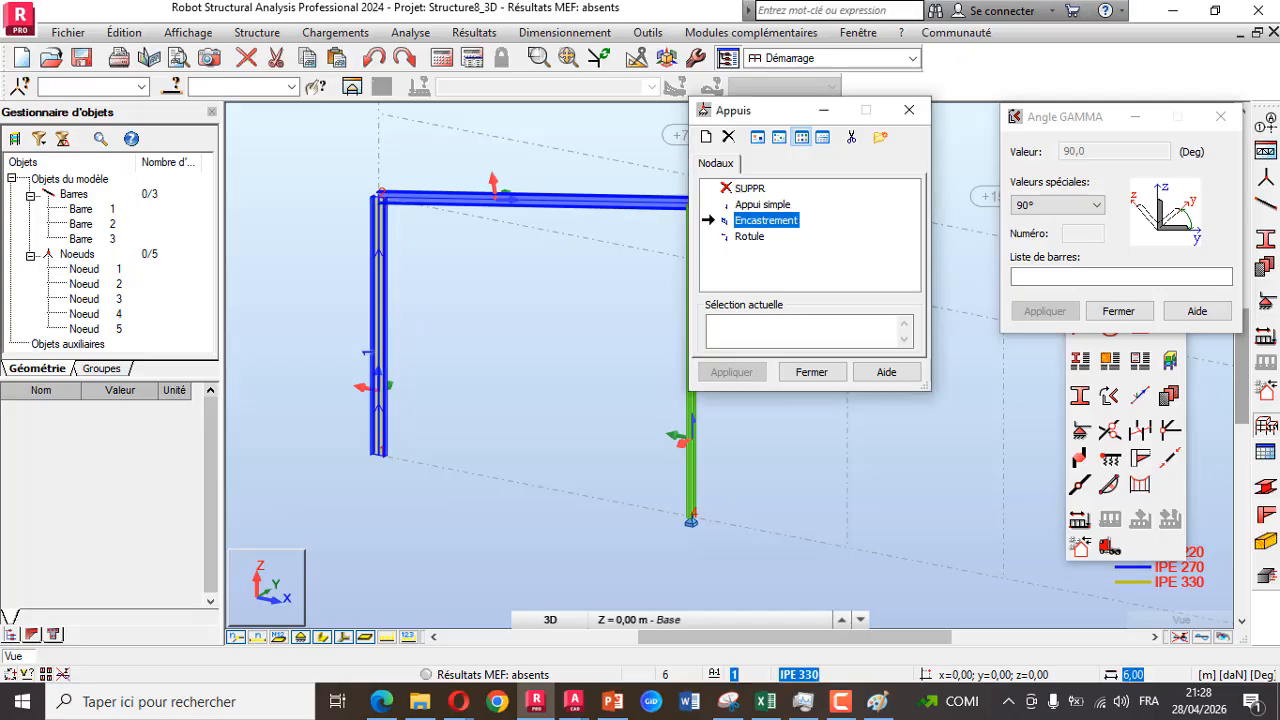
{"action": "left_click", "coordinate": [378, 453]}
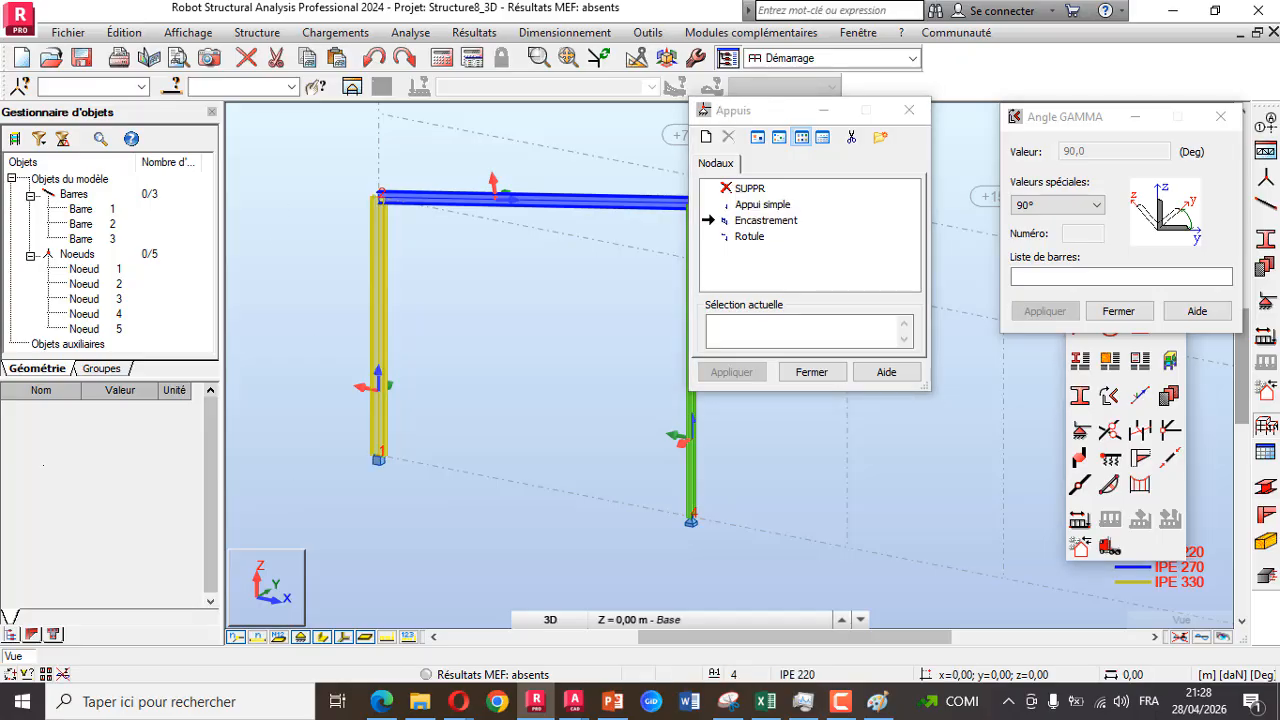
{"action": "left_click", "coordinate": [811, 372]}
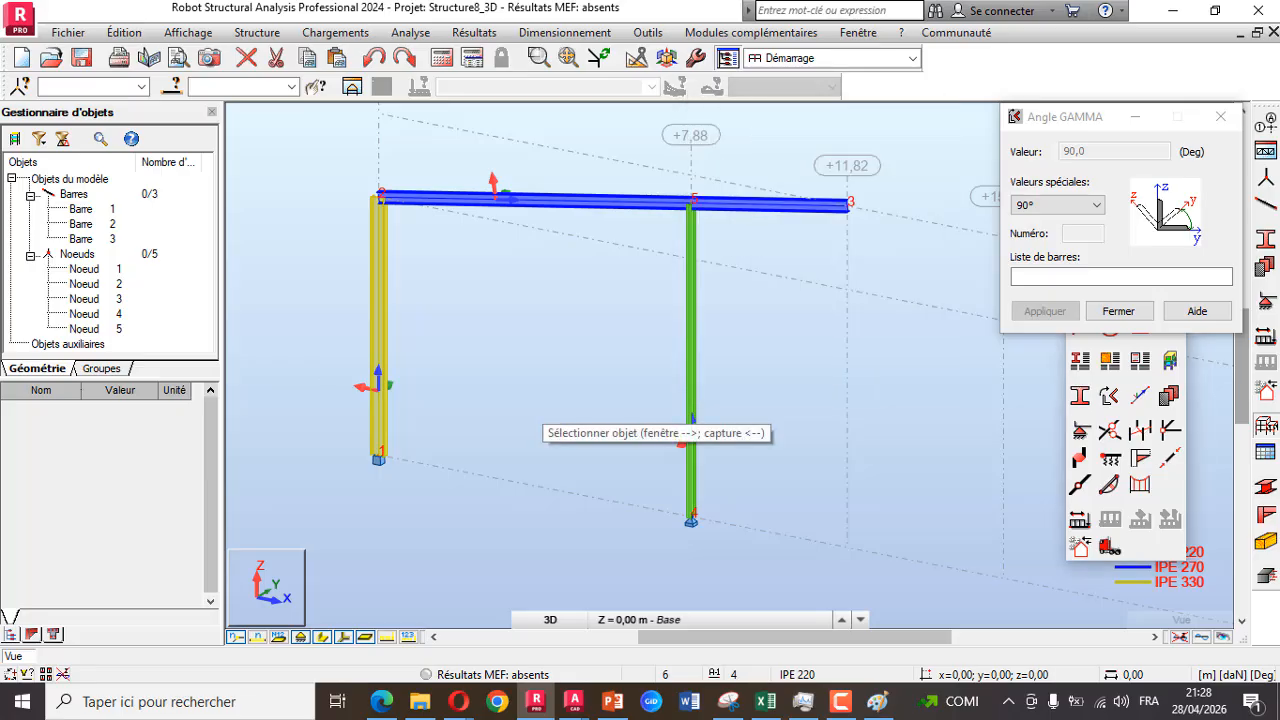
{"action": "scroll", "coordinate": [390, 341], "scroll_direction": "down", "scroll_amount": 1}
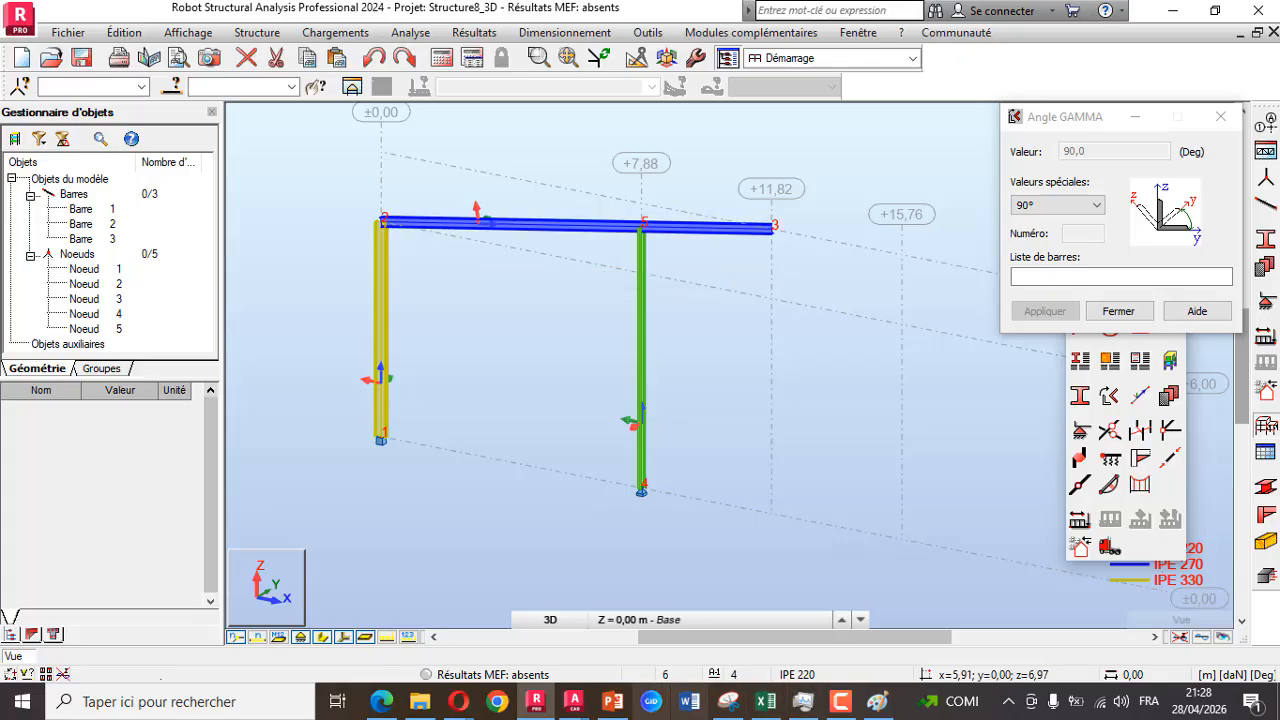
Show slide 31 of the steel-structure course in PowerPoint, and page through the structure examples to the interface overview in FRSA.pdf
{"action": "left_click", "coordinate": [612, 702]}
{"action": "left_click", "coordinate": [95, 516]}
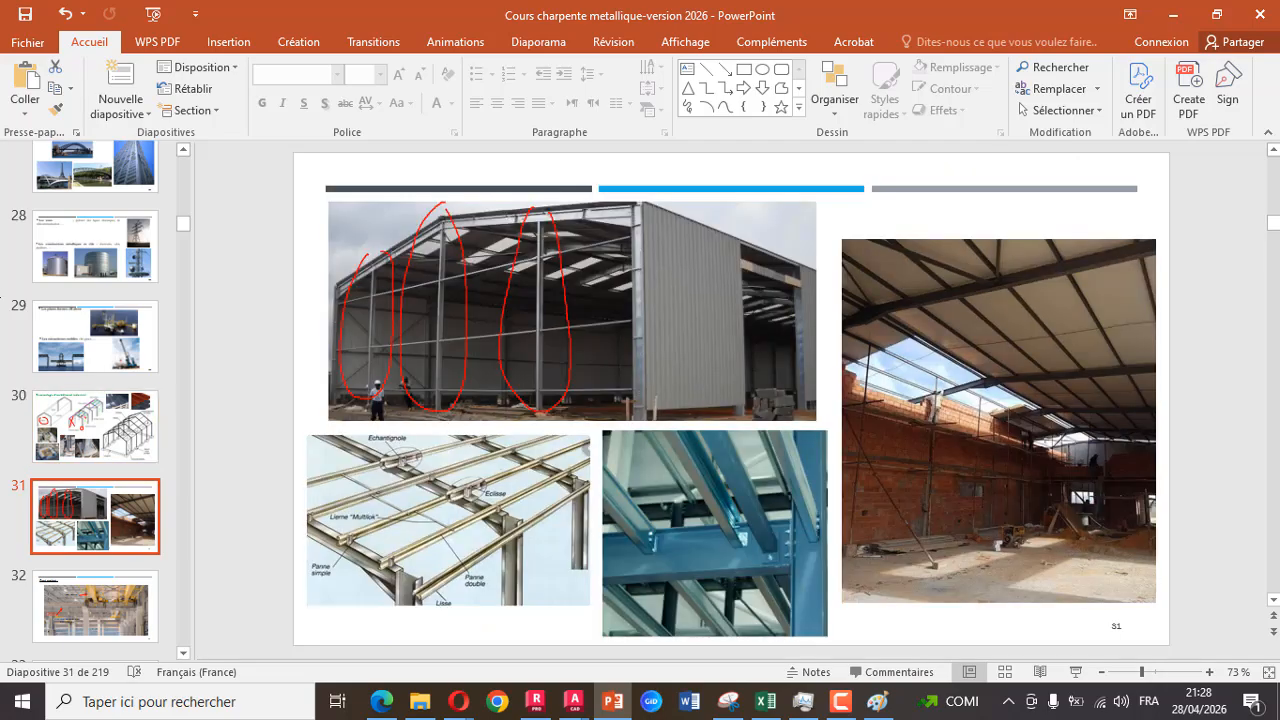
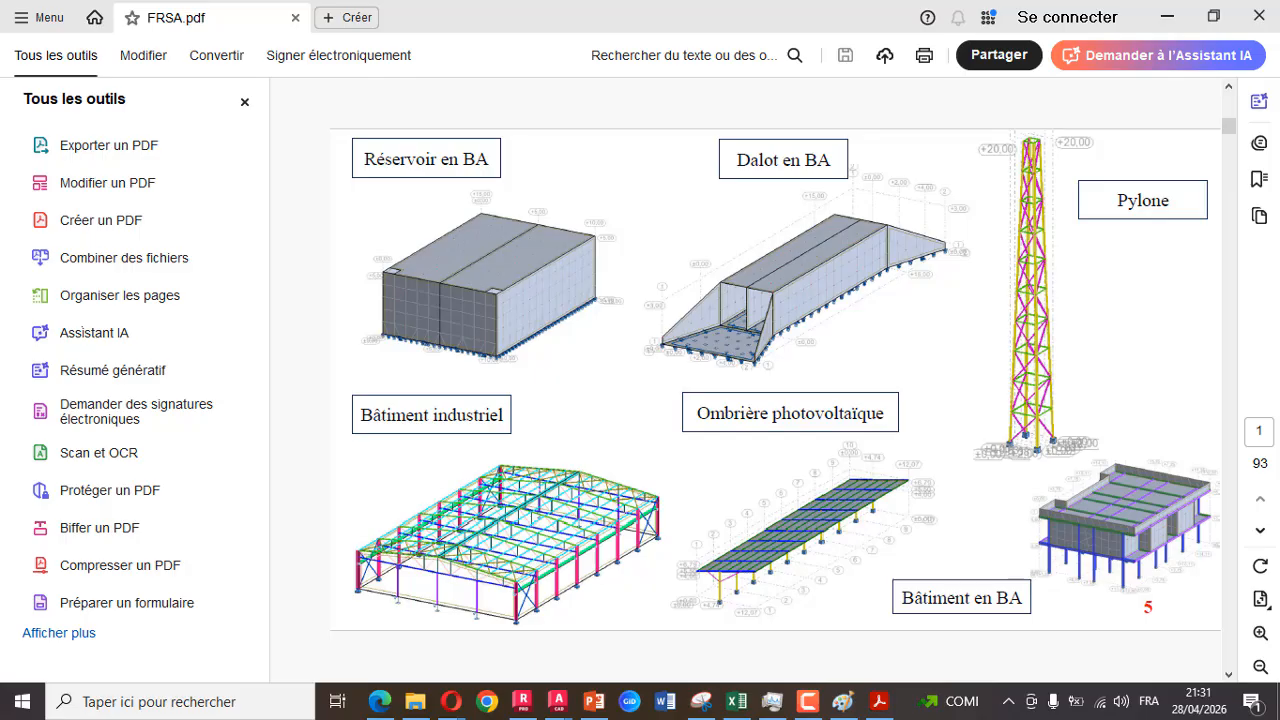
{"action": "key", "text": "Page_Down"}
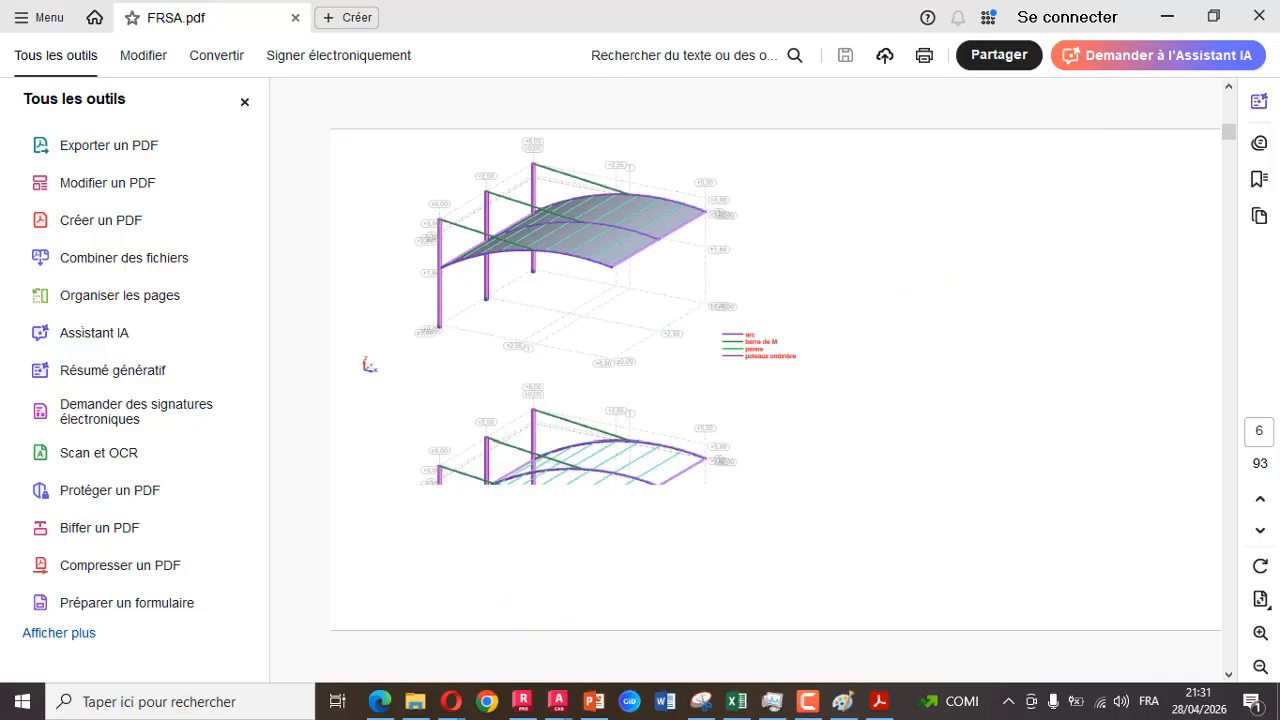
{"action": "key", "text": "Page_Down"}
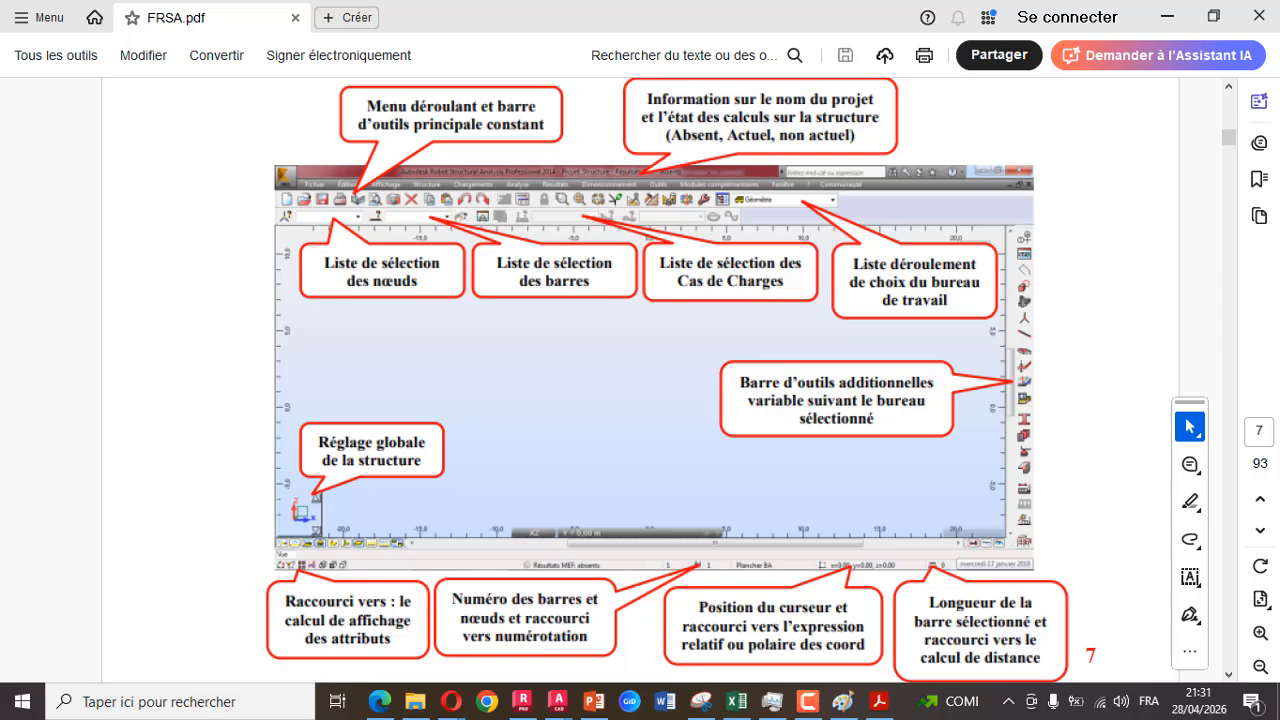
Switch to File Explorer, look through the personal folder on Disque local (D:), and return to FRSA.pdf
{"action": "left_click", "coordinate": [415, 701]}
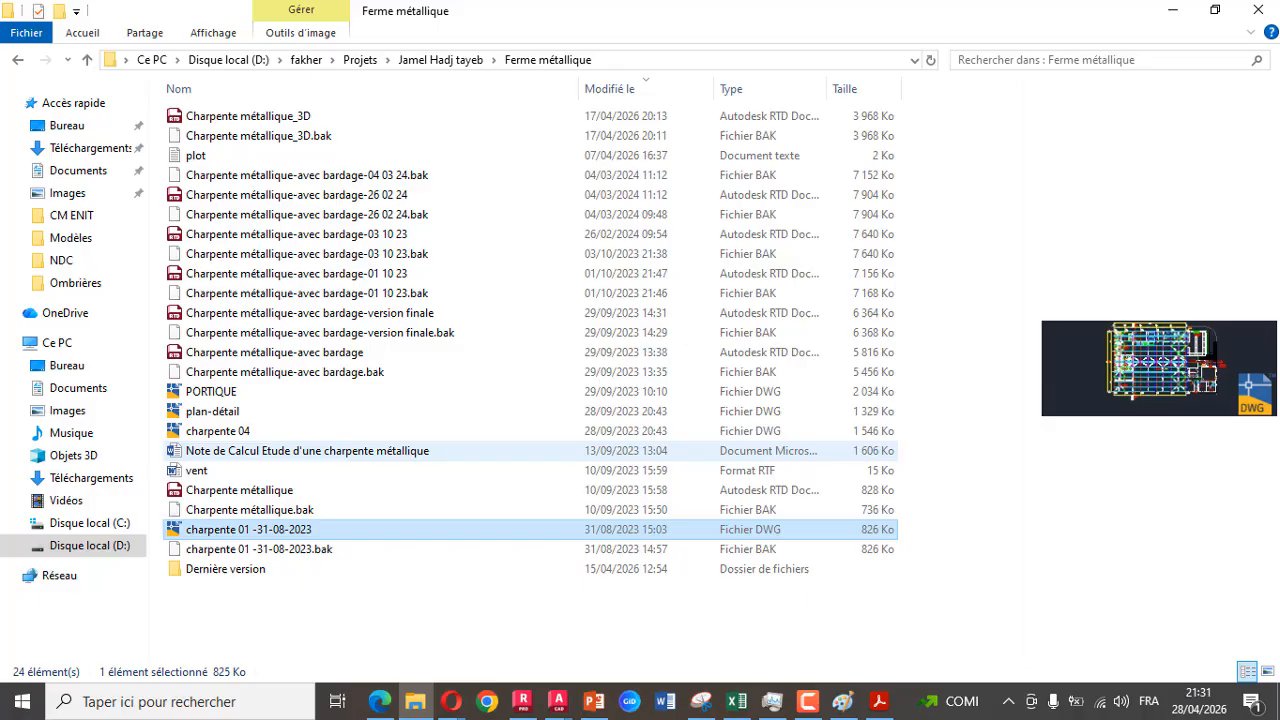
{"action": "left_click", "coordinate": [89, 545]}
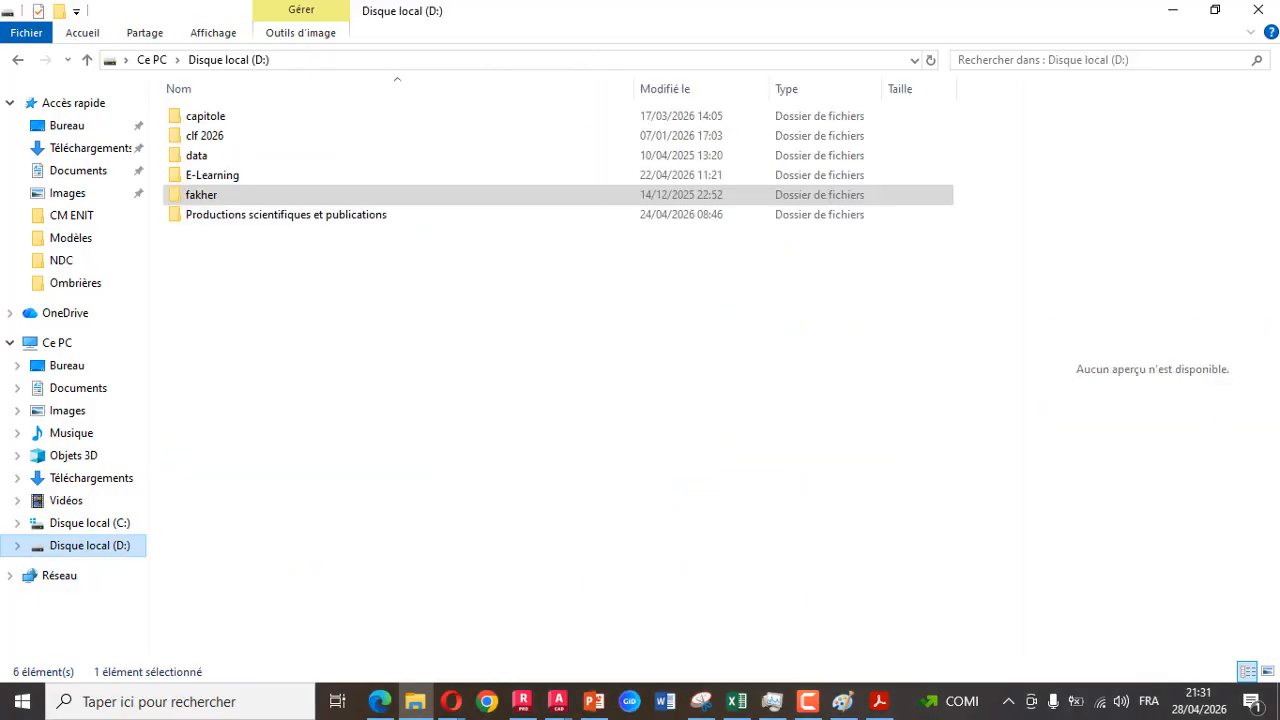
{"action": "key", "text": "Return"}
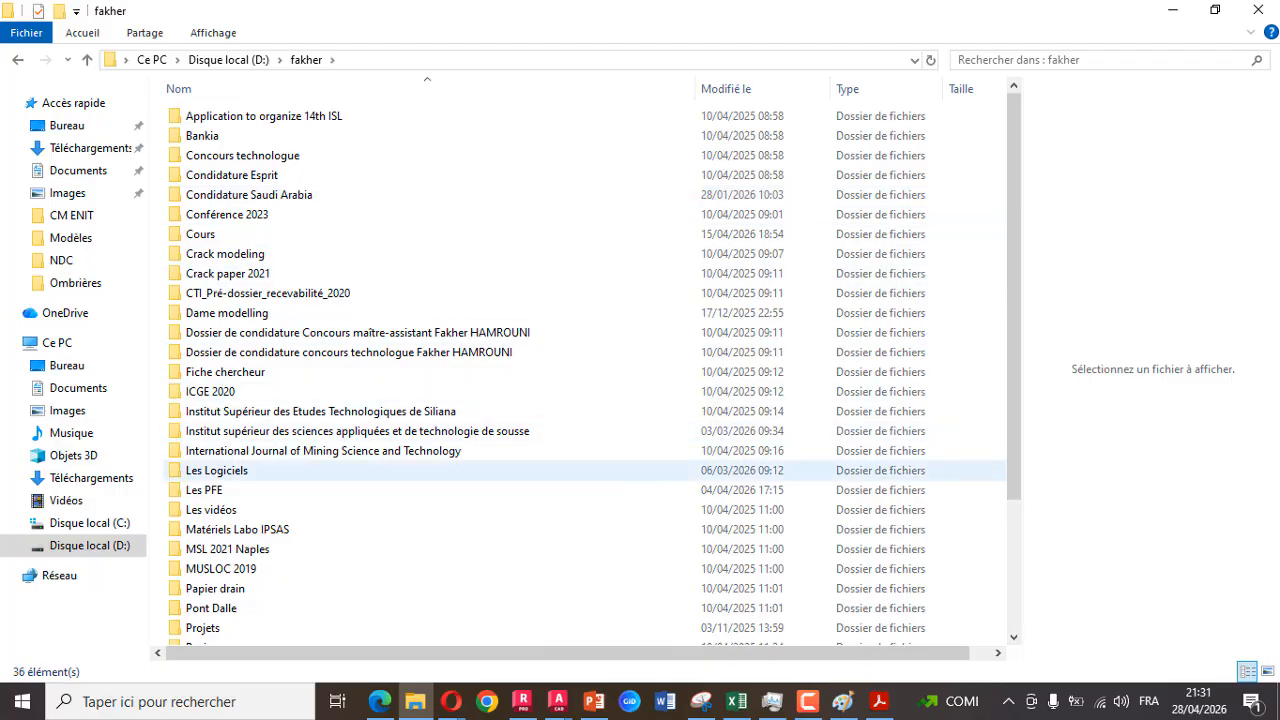
{"action": "left_click", "coordinate": [1173, 10]}
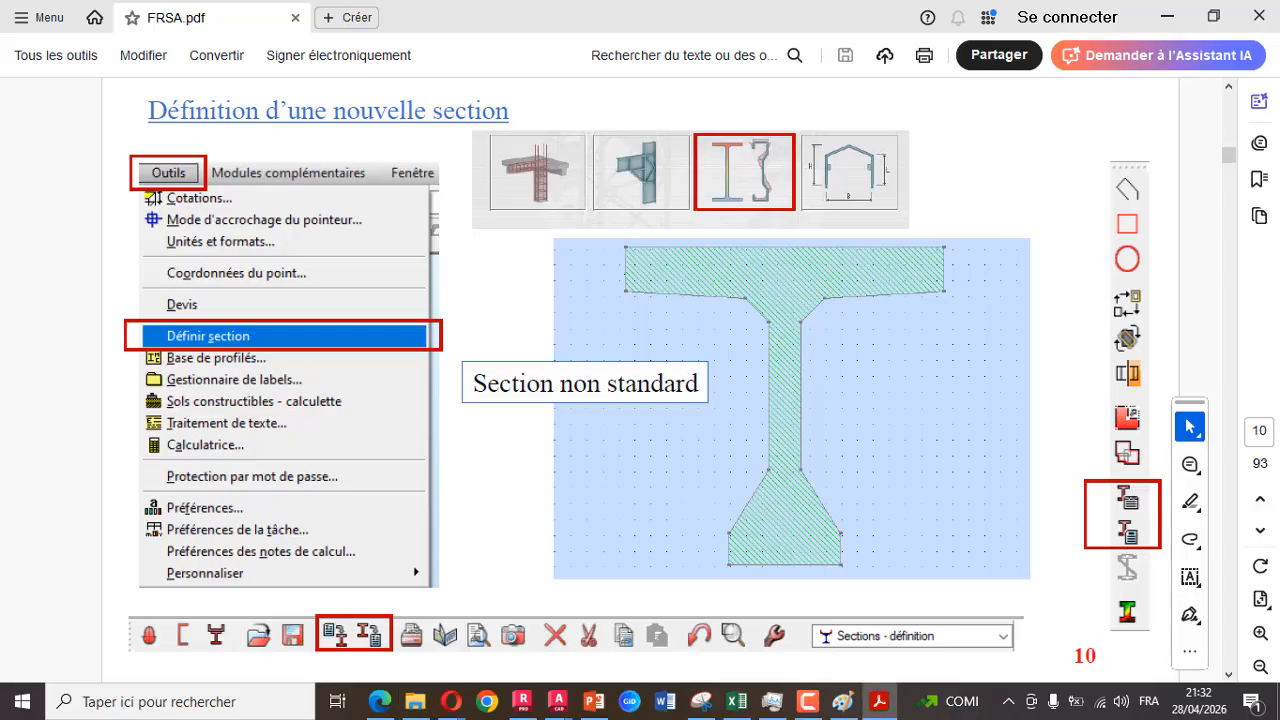
Page through FRSA.pdf from the non-standard section definition on page 10 to the 3D model generation on page 21
{"action": "key", "text": "Page_Down"}
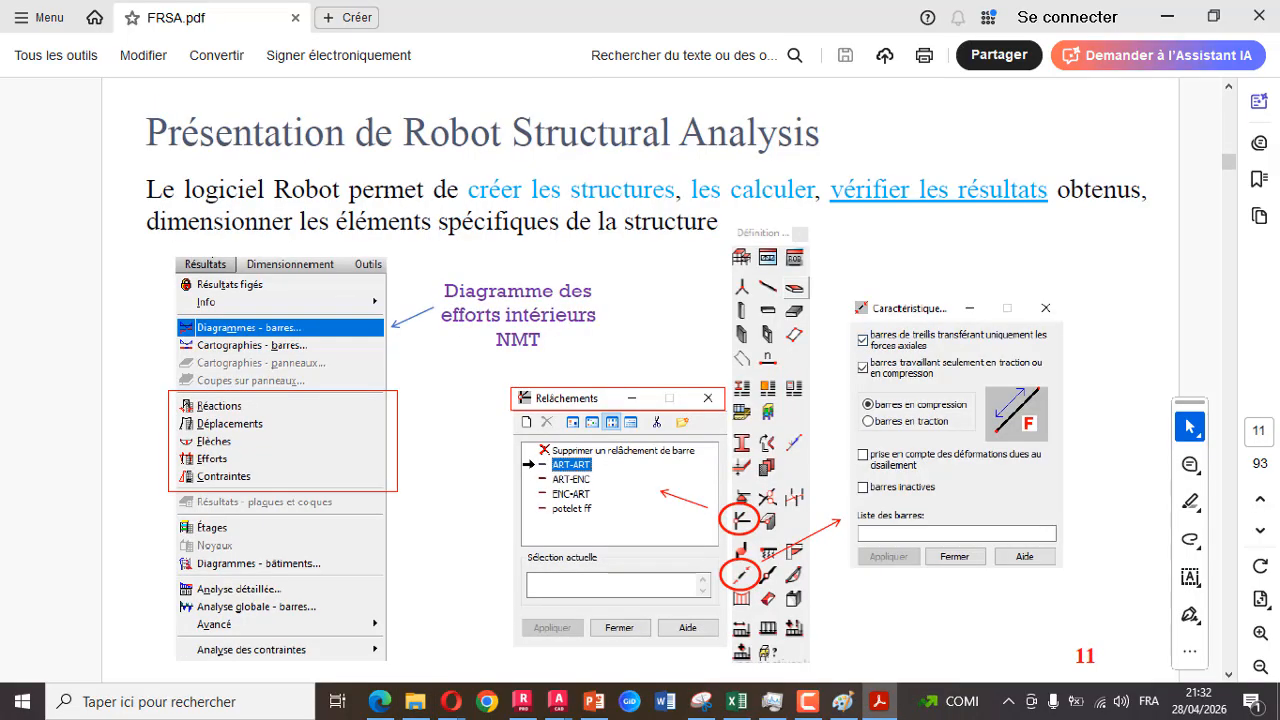
{"action": "key", "text": "Page_Down"}
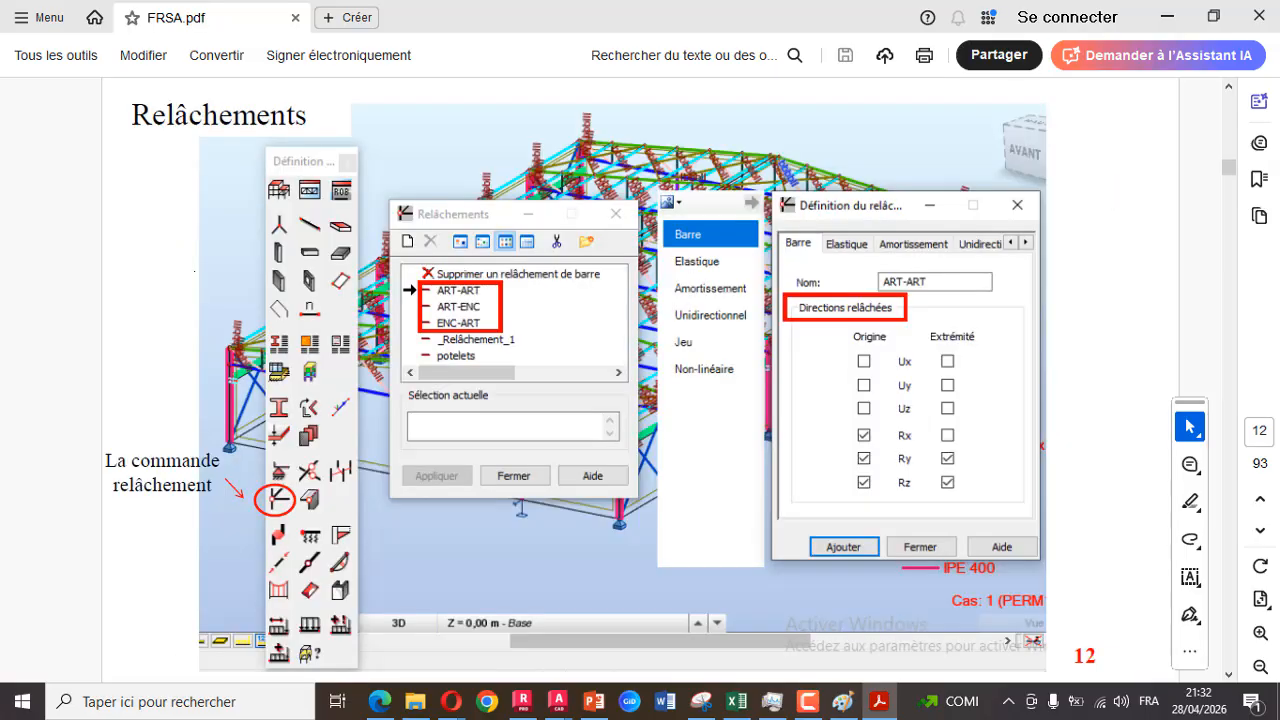
{"action": "key", "text": "Page_Down"}
{"action": "key", "text": "Page_Down"}
{"action": "key", "text": "Page_Down"}
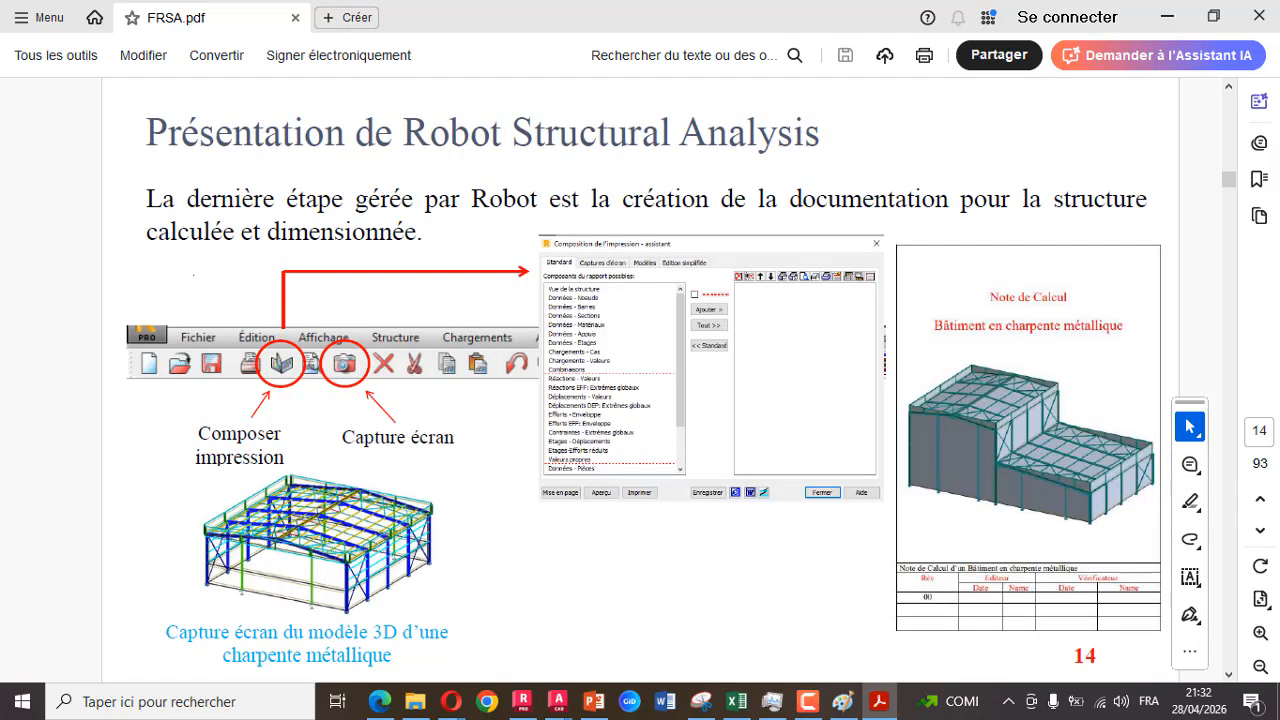
{"action": "key", "text": "Page_Down"}
{"action": "key", "text": "Page_Down"}
{"action": "key", "text": "Page_Down"}
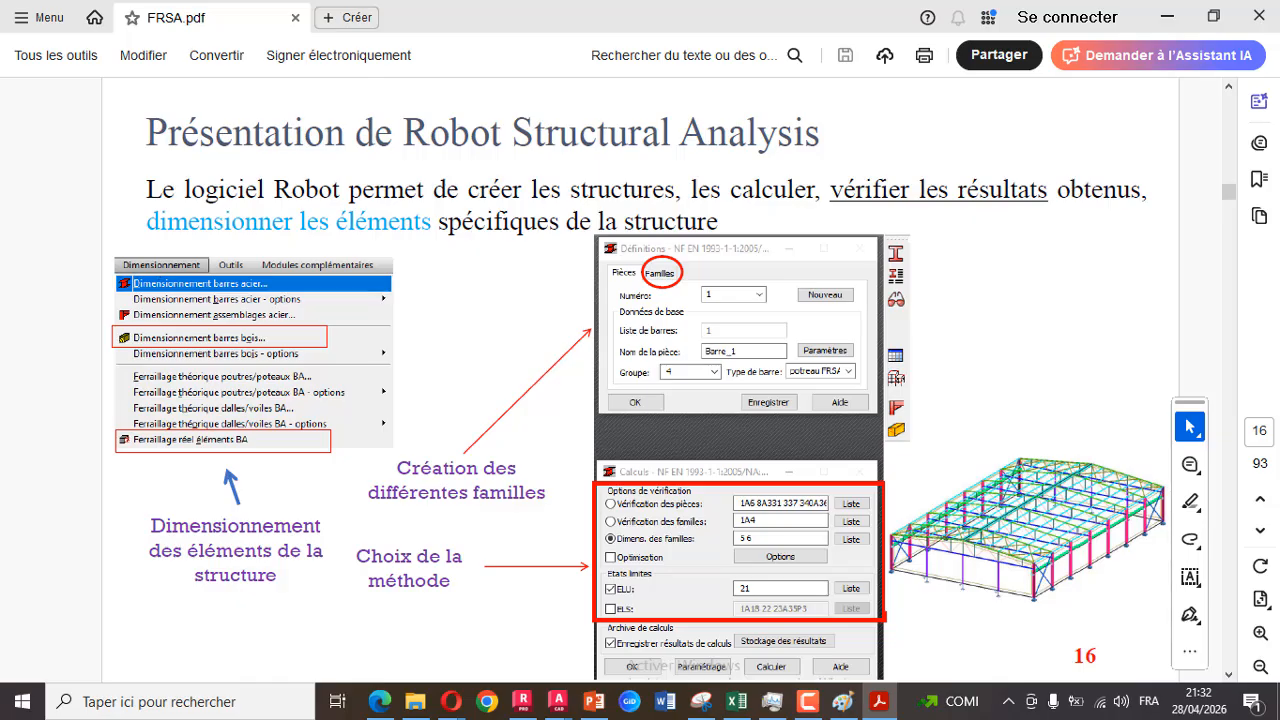
{"action": "key", "text": "Page_Down"}
{"action": "key", "text": "Page_Down"}
{"action": "key", "text": "Page_Down"}
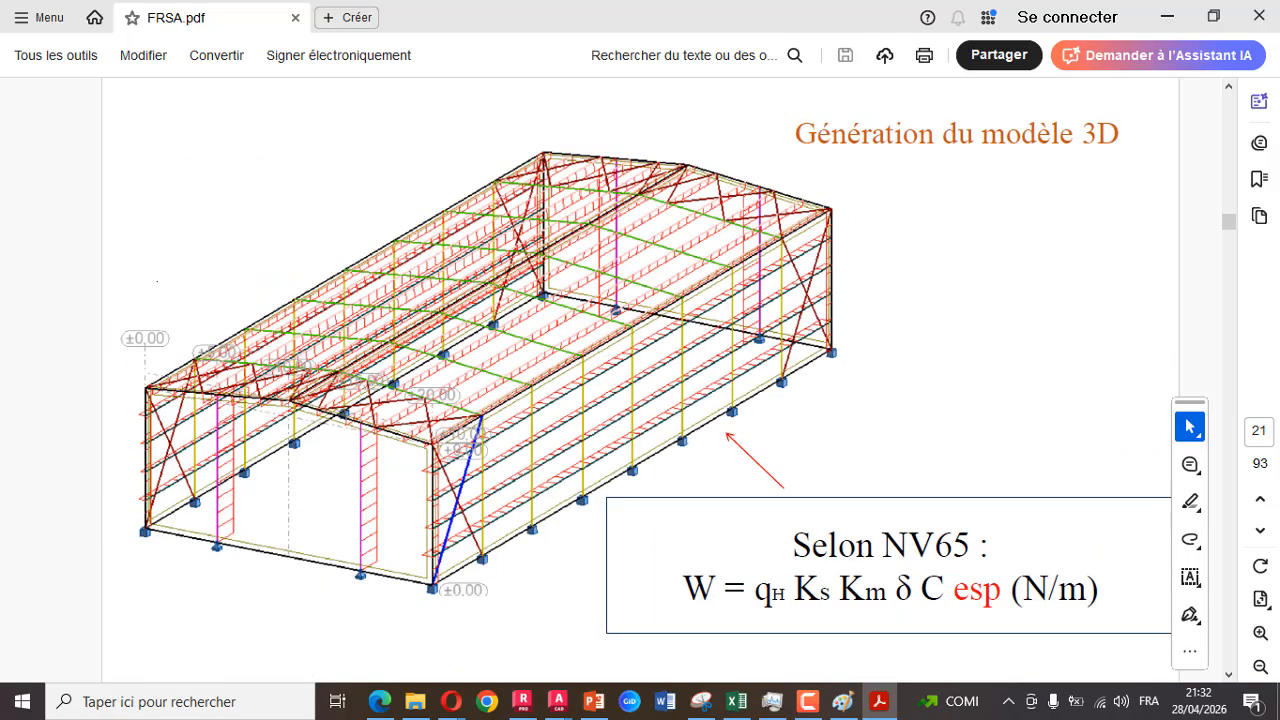
Look through FRSA.pdf for the column base connections and the potelet-traverse joint on page 63
{"action": "scroll", "coordinate": [157, 281], "scroll_direction": "up", "scroll_amount": 16}
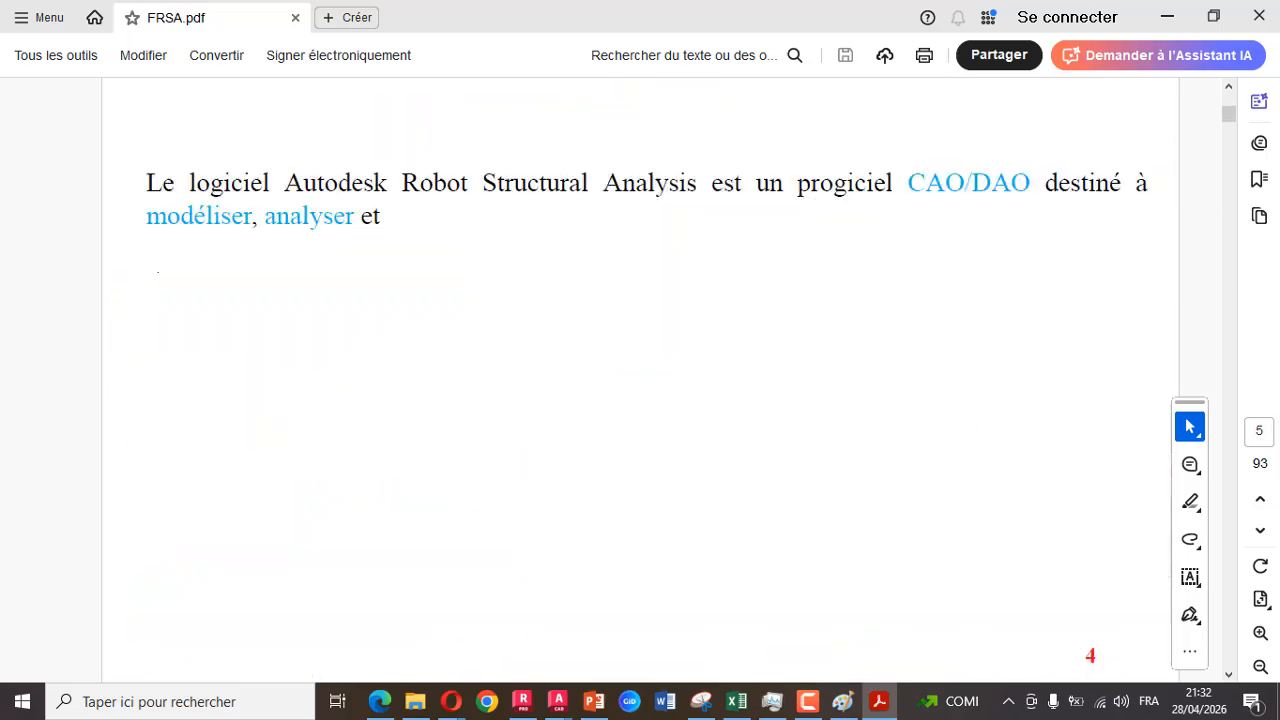
{"action": "scroll", "coordinate": [158, 271], "scroll_direction": "up", "scroll_amount": 4}
{"action": "scroll", "coordinate": [158, 271], "scroll_direction": "down", "scroll_amount": 10}
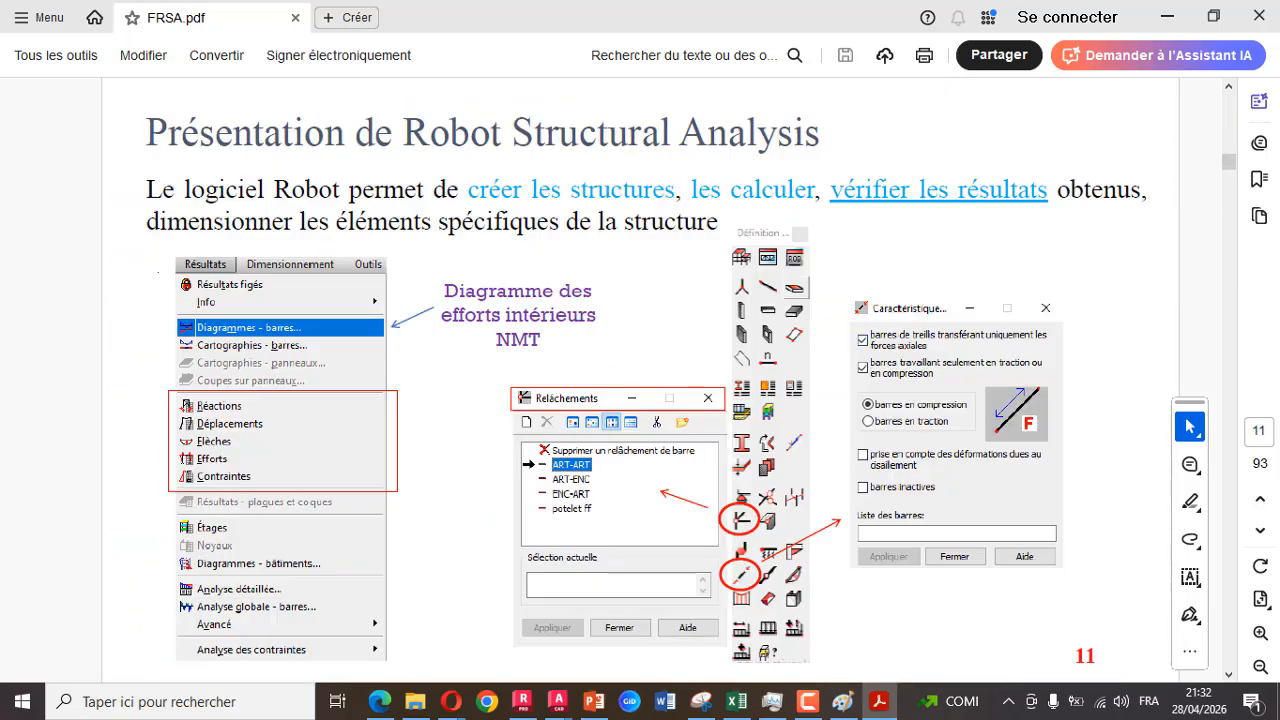
{"action": "scroll", "coordinate": [157, 271], "scroll_direction": "down", "scroll_amount": 18}
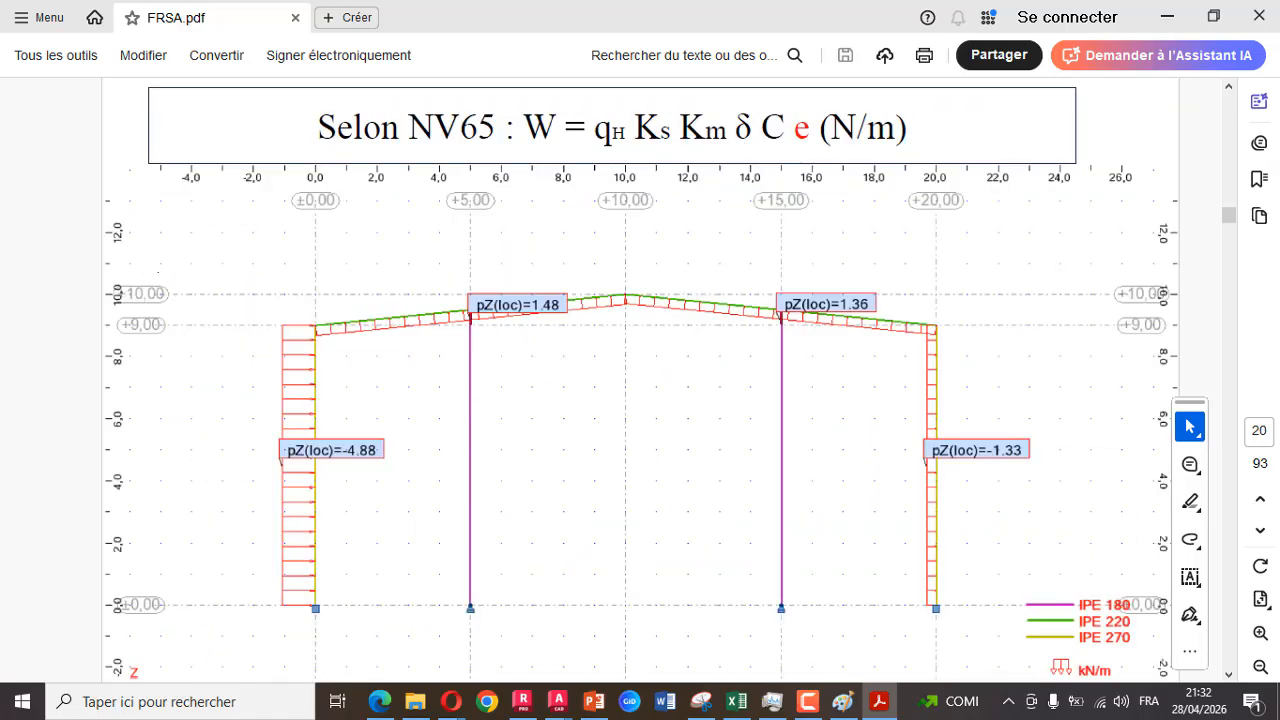
{"action": "scroll", "coordinate": [157, 271], "scroll_direction": "down", "scroll_amount": 13}
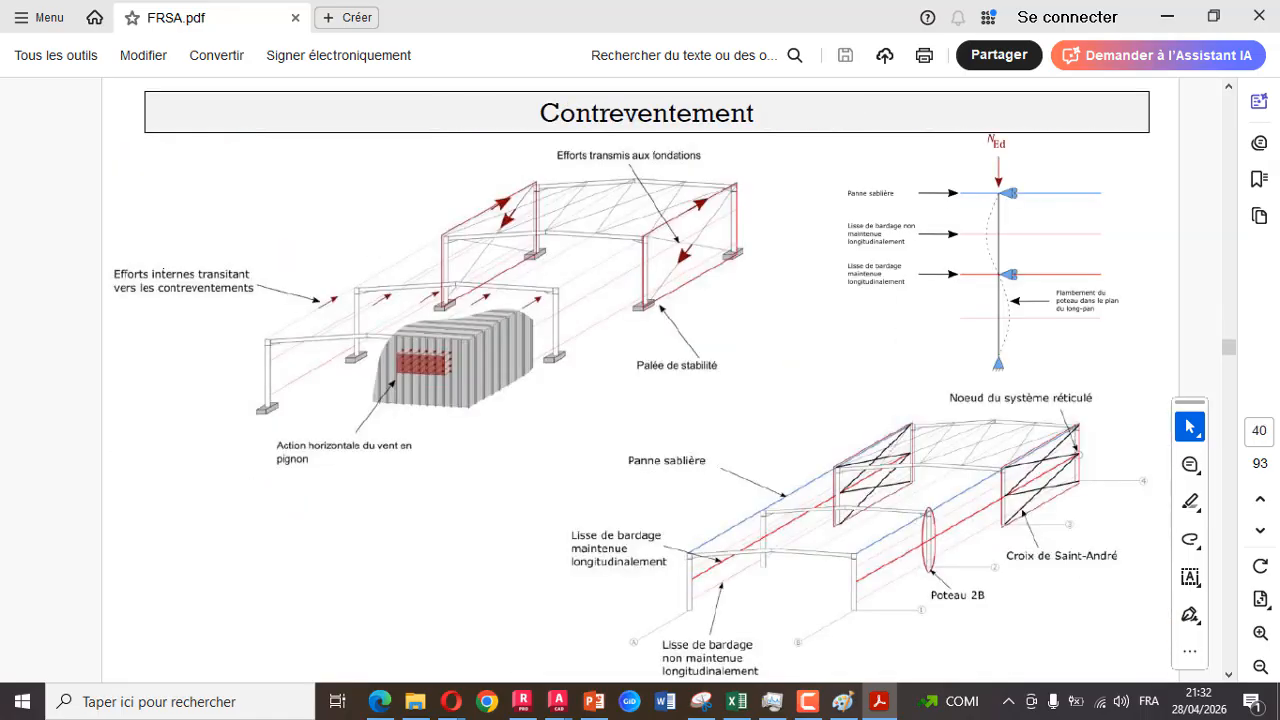
{"action": "scroll", "coordinate": [157, 271], "scroll_direction": "down", "scroll_amount": 9}
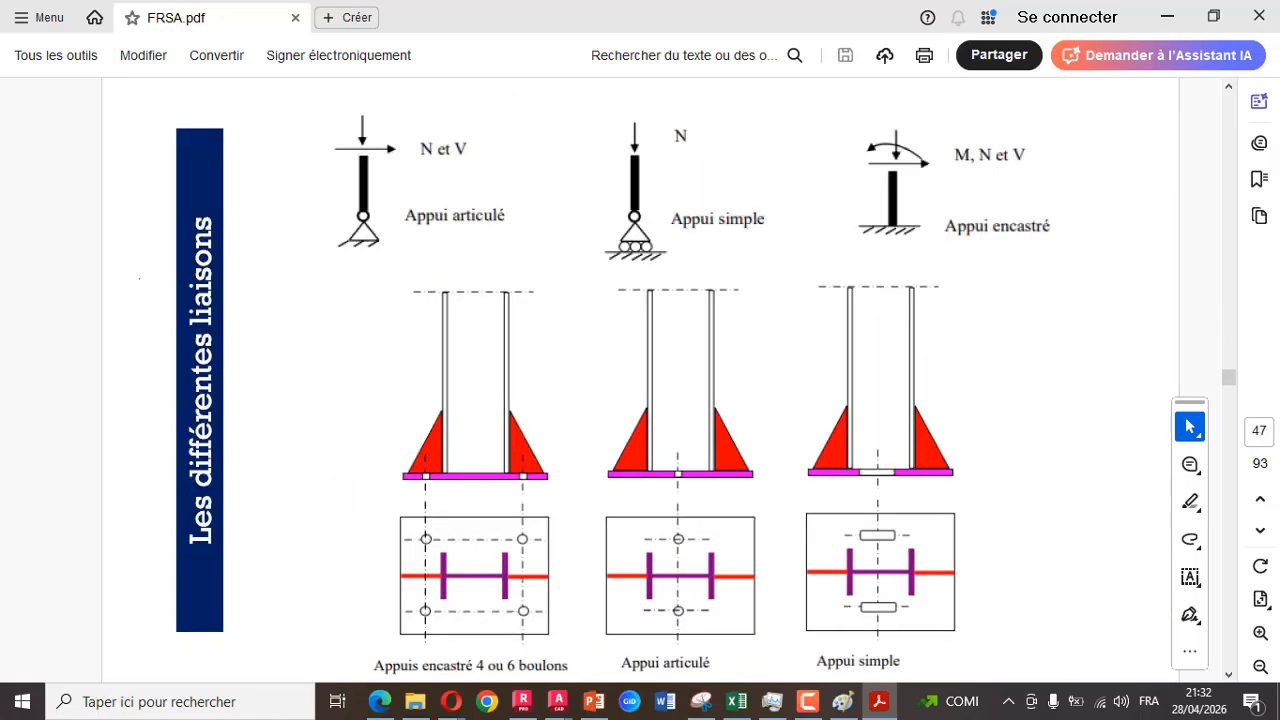
{"action": "scroll", "coordinate": [157, 271], "scroll_direction": "down", "scroll_amount": 7}
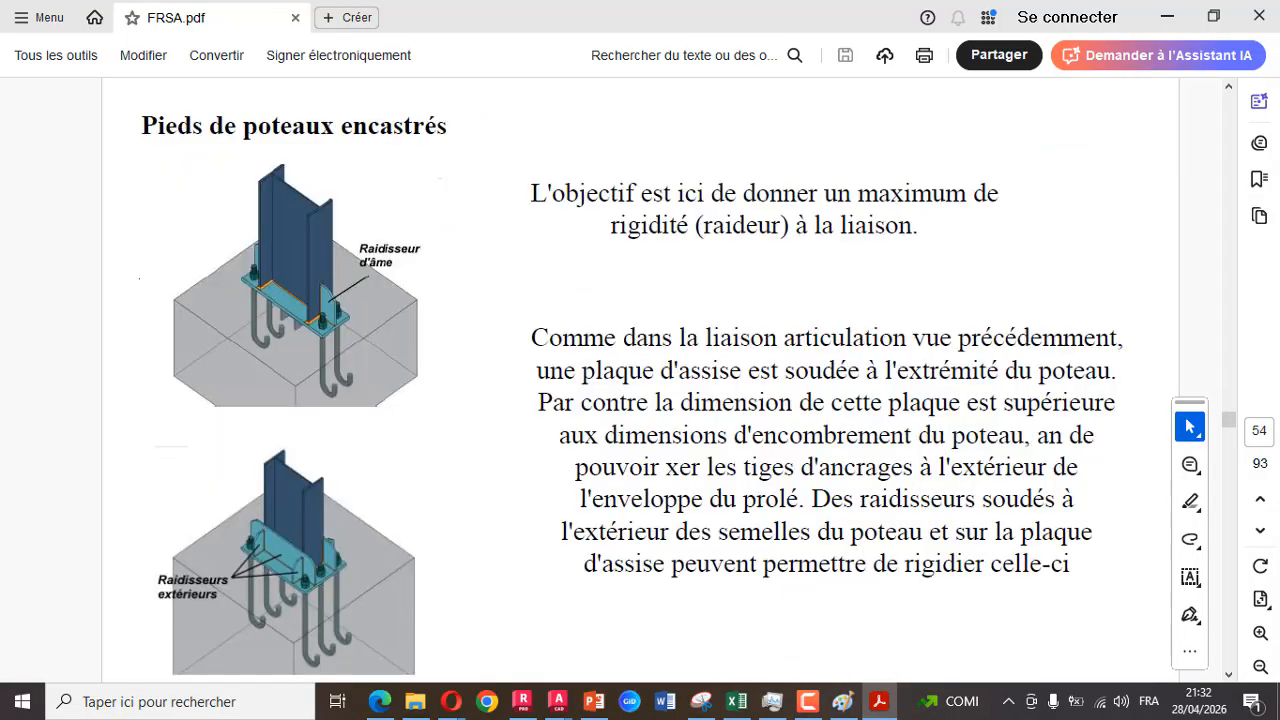
{"action": "scroll", "coordinate": [157, 271], "scroll_direction": "down", "scroll_amount": 5}
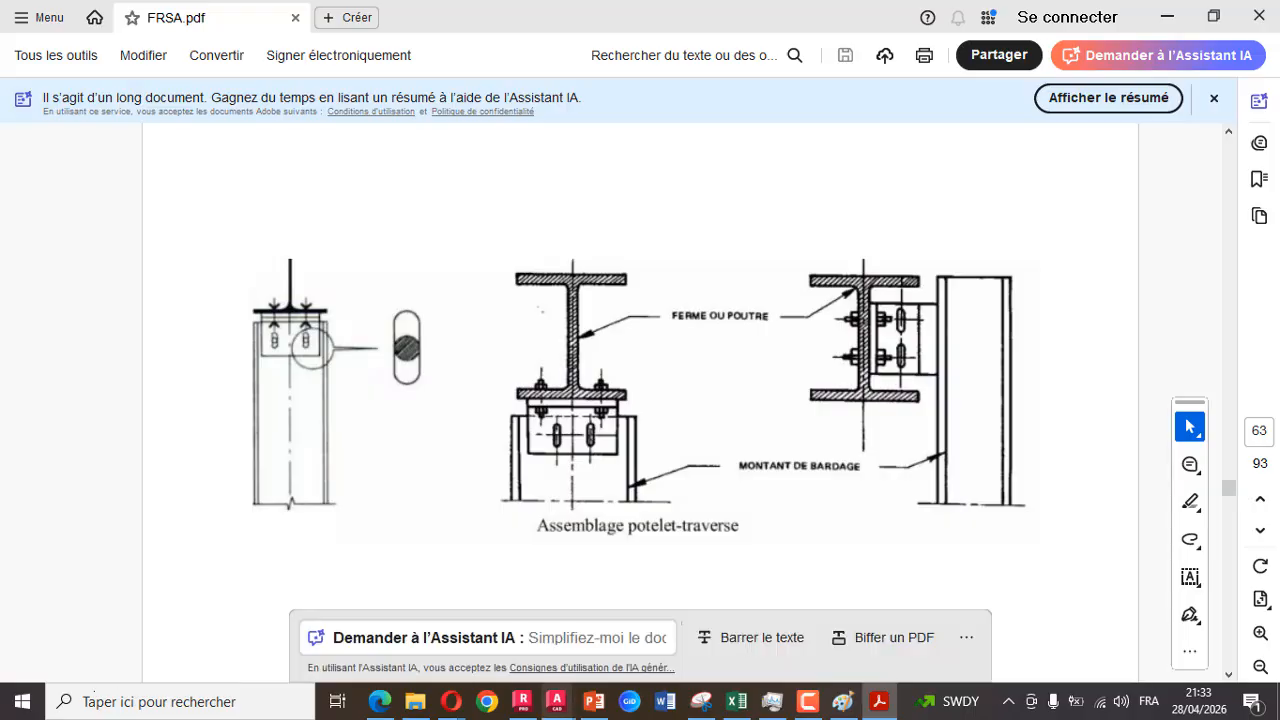
Return to Robot Structural Analysis, hide the bars' section shapes around node 5, and close the Angle GAMMA dialog
{"action": "left_click", "coordinate": [522, 701]}
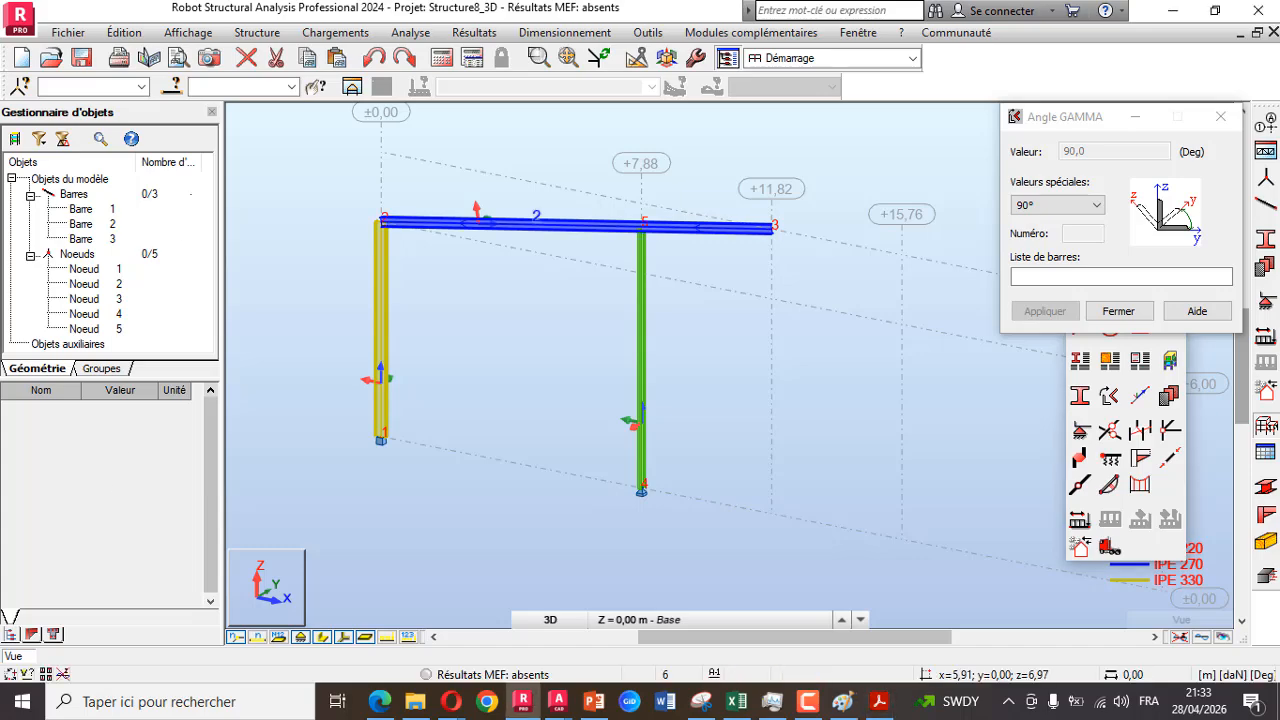
{"action": "scroll", "coordinate": [652, 217], "scroll_direction": "up", "scroll_amount": 3}
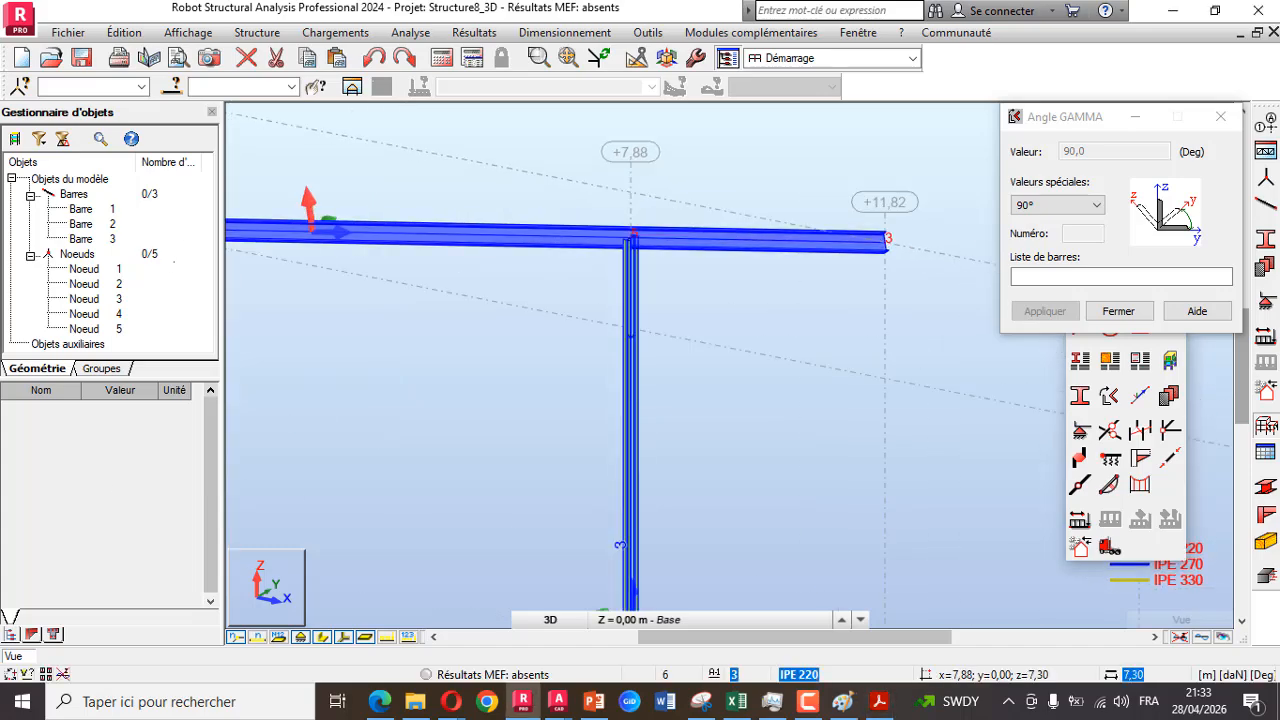
{"action": "left_click", "coordinate": [632, 590]}
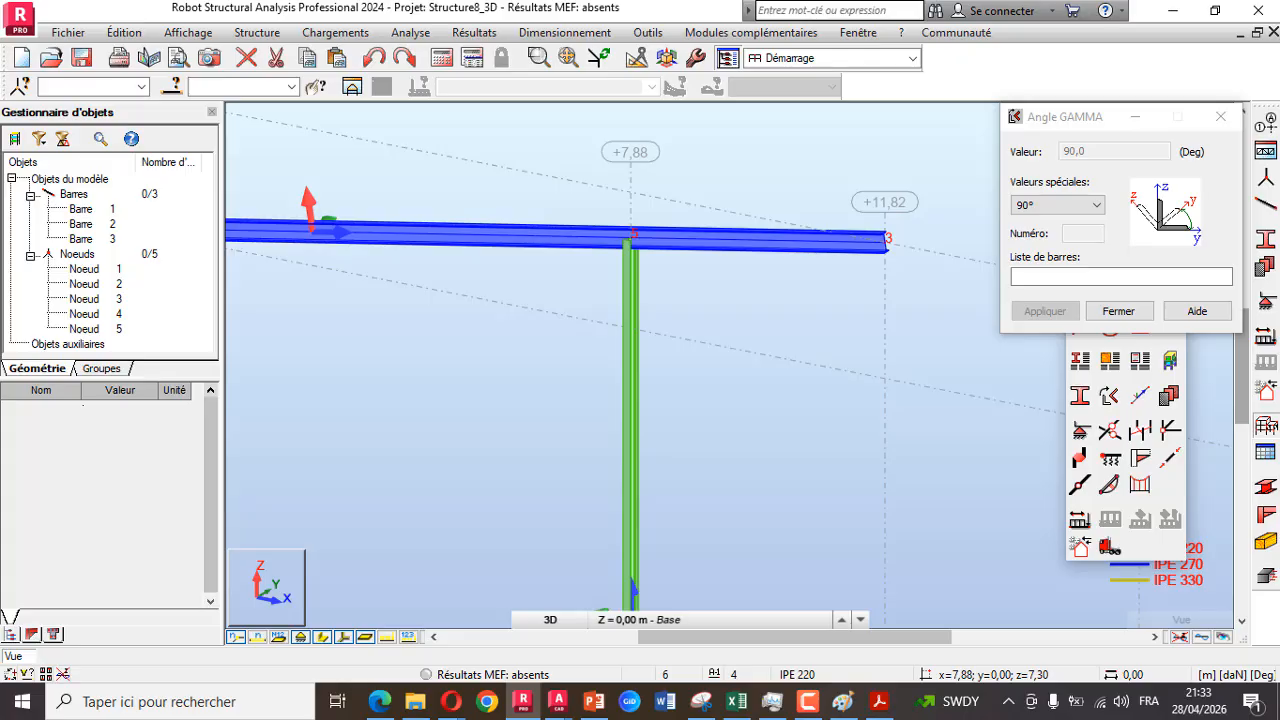
{"action": "scroll", "coordinate": [679, 262], "scroll_direction": "down", "scroll_amount": 1}
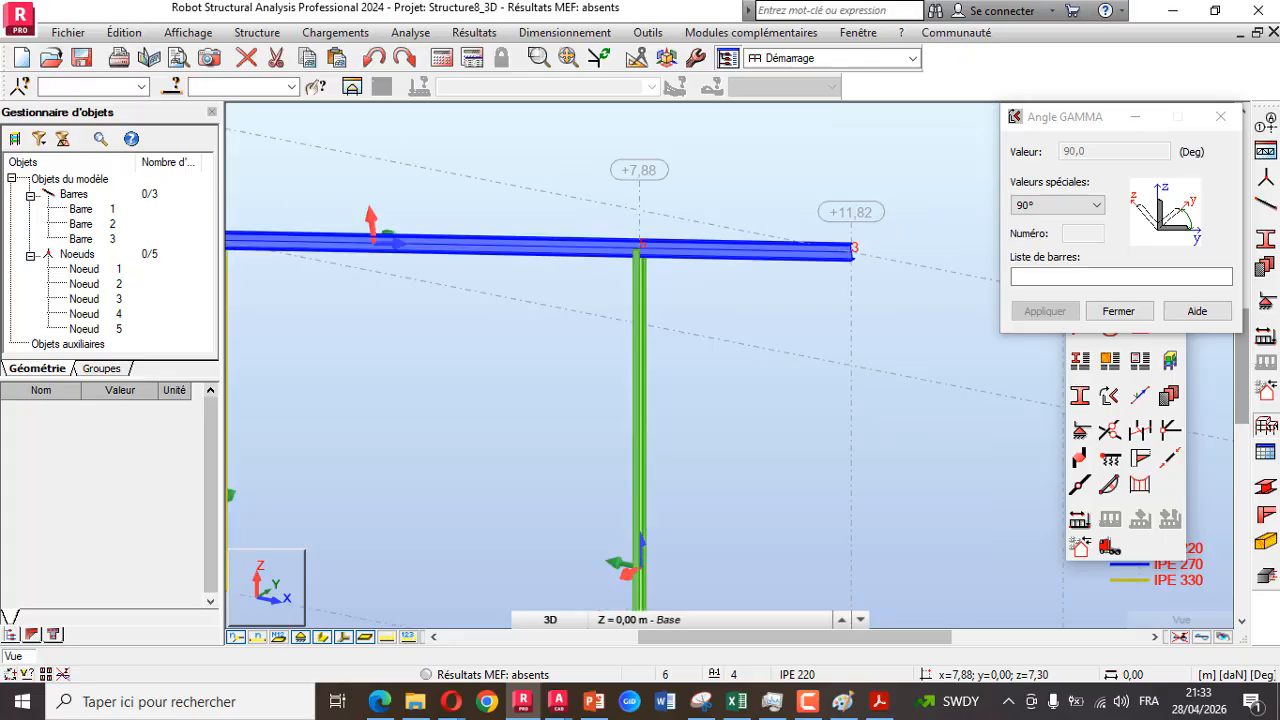
{"action": "left_click", "coordinate": [322, 637]}
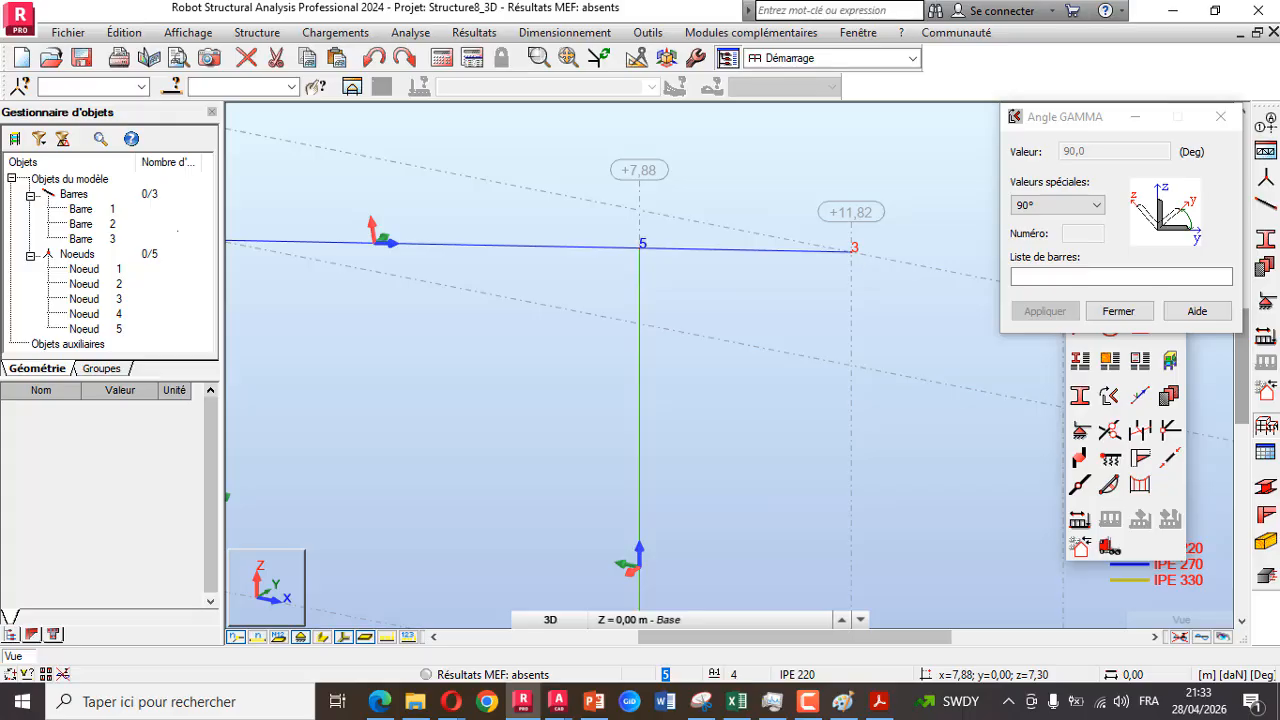
{"action": "left_click", "coordinate": [1220, 117]}
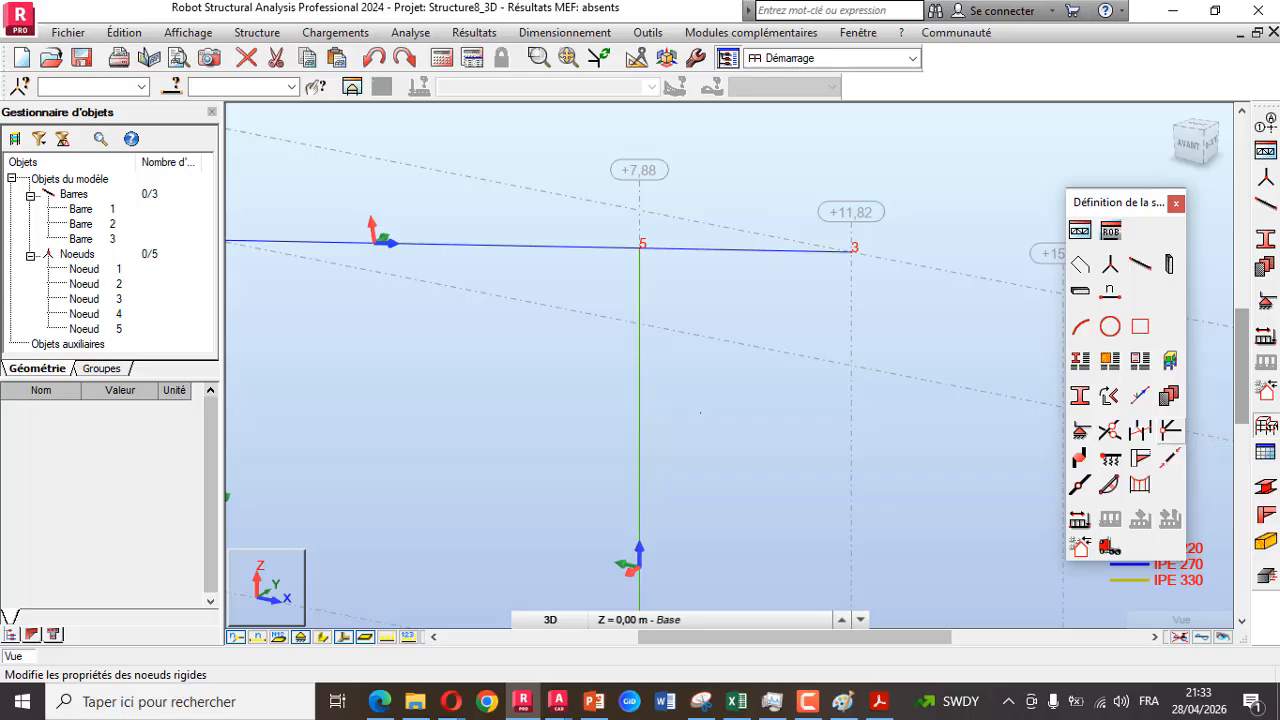
Open the bar releases dialog and examine the IPE 220 column between nodes 4 and 5 with its local axes
{"action": "left_click", "coordinate": [1170, 430]}
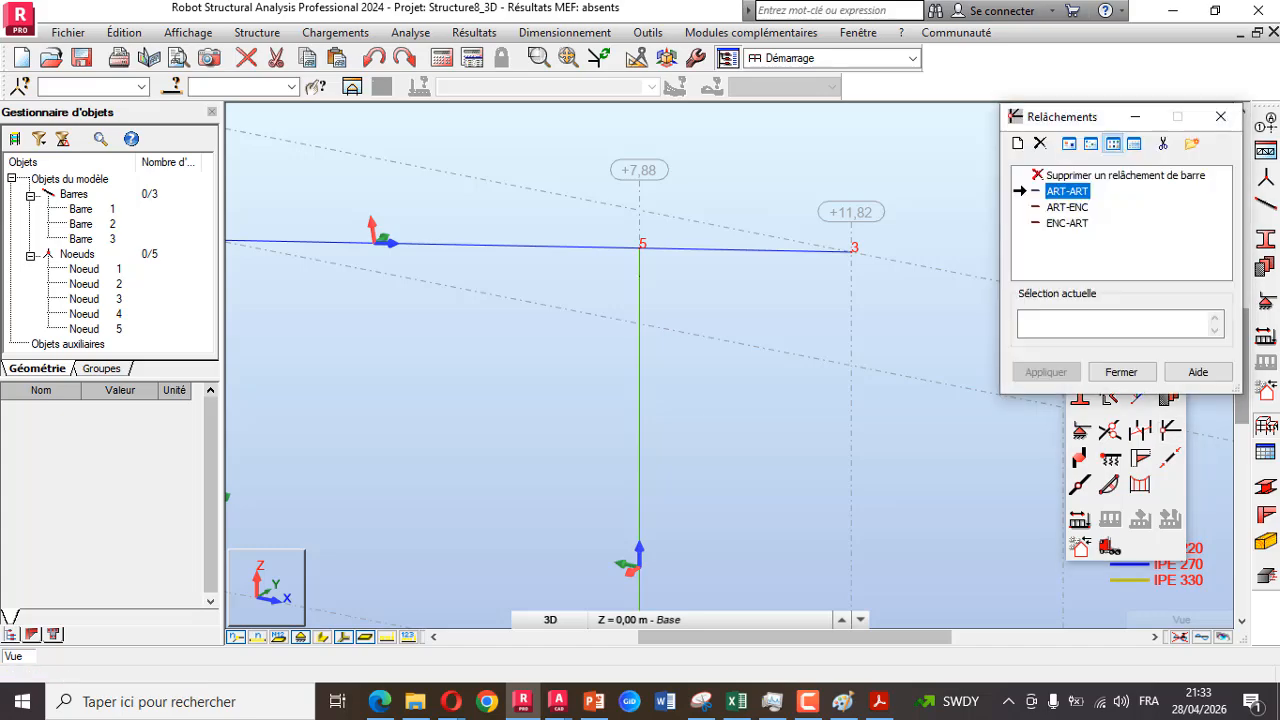
{"action": "left_click_drag", "start_coordinate": [1080, 117], "coordinate": [948, 189]}
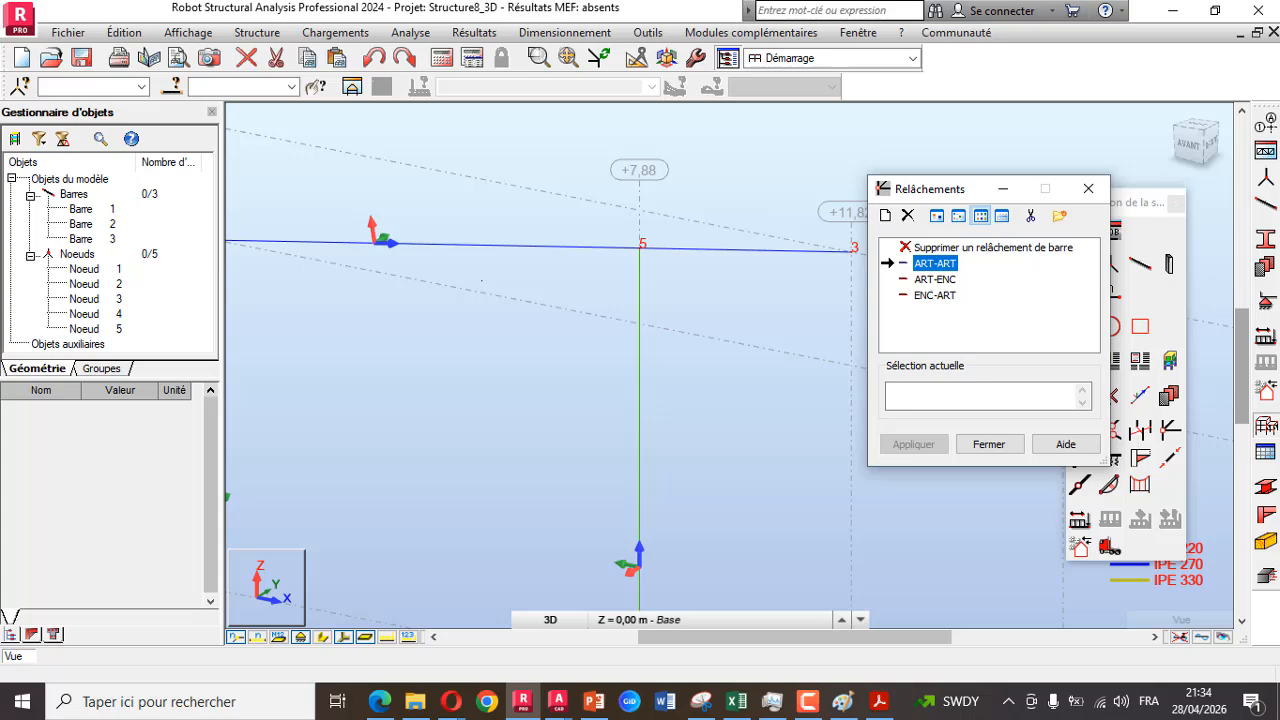
{"action": "scroll", "coordinate": [606, 287], "scroll_direction": "down", "scroll_amount": 2}
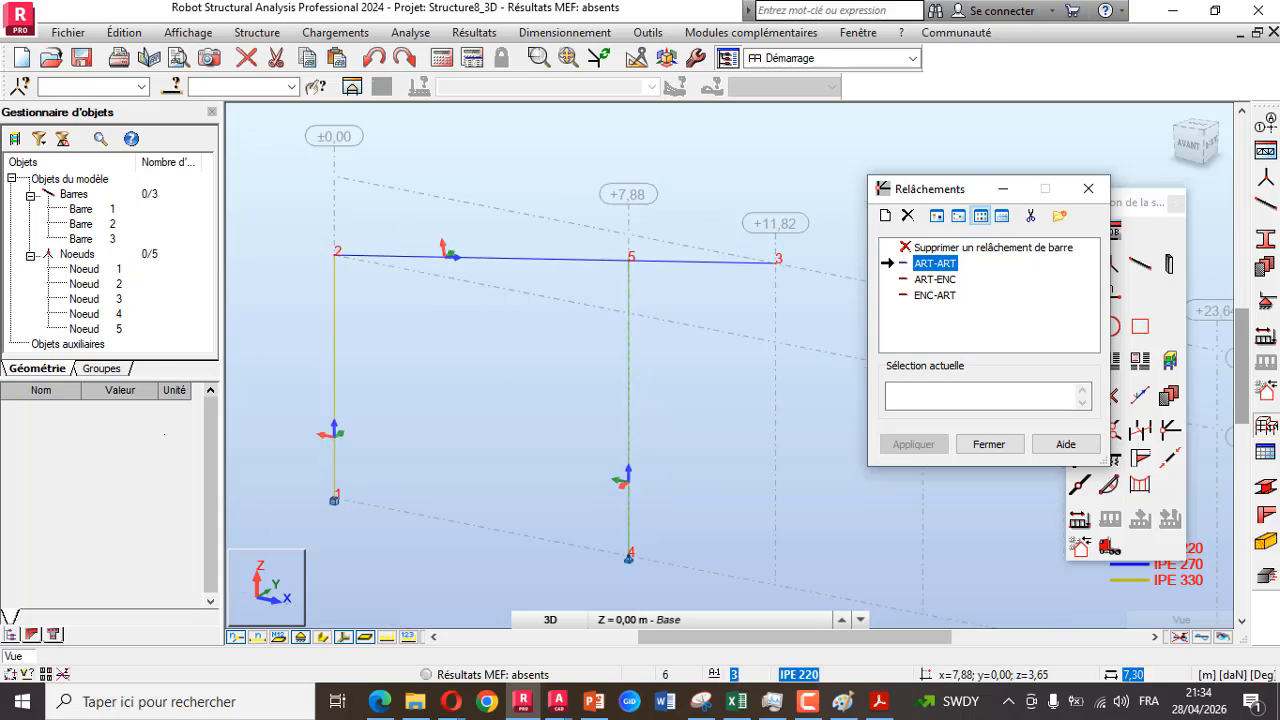
{"action": "scroll", "coordinate": [629, 465], "scroll_direction": "up", "scroll_amount": 1}
{"action": "scroll", "coordinate": [629, 465], "scroll_direction": "up", "scroll_amount": 3}
{"action": "scroll", "coordinate": [629, 187], "scroll_direction": "down", "scroll_amount": 4}
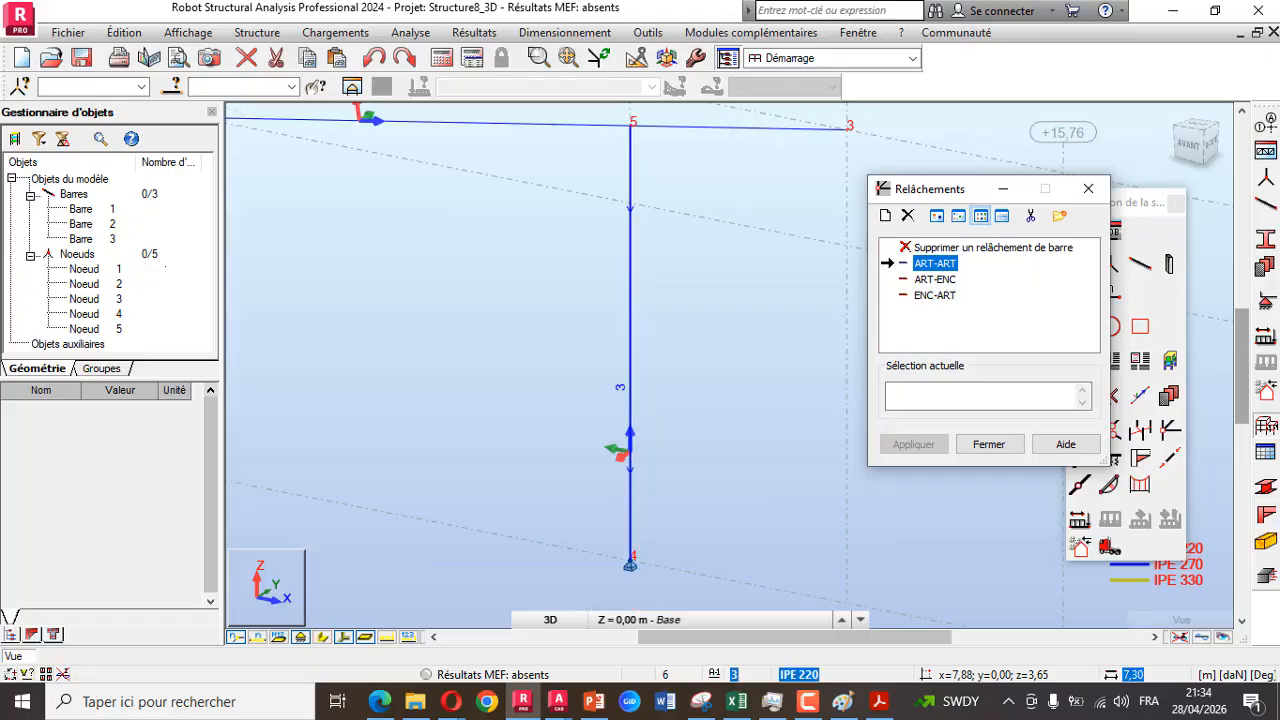
{"action": "scroll", "coordinate": [629, 180], "scroll_direction": "up", "scroll_amount": 3}
{"action": "scroll", "coordinate": [618, 204], "scroll_direction": "down", "scroll_amount": 2}
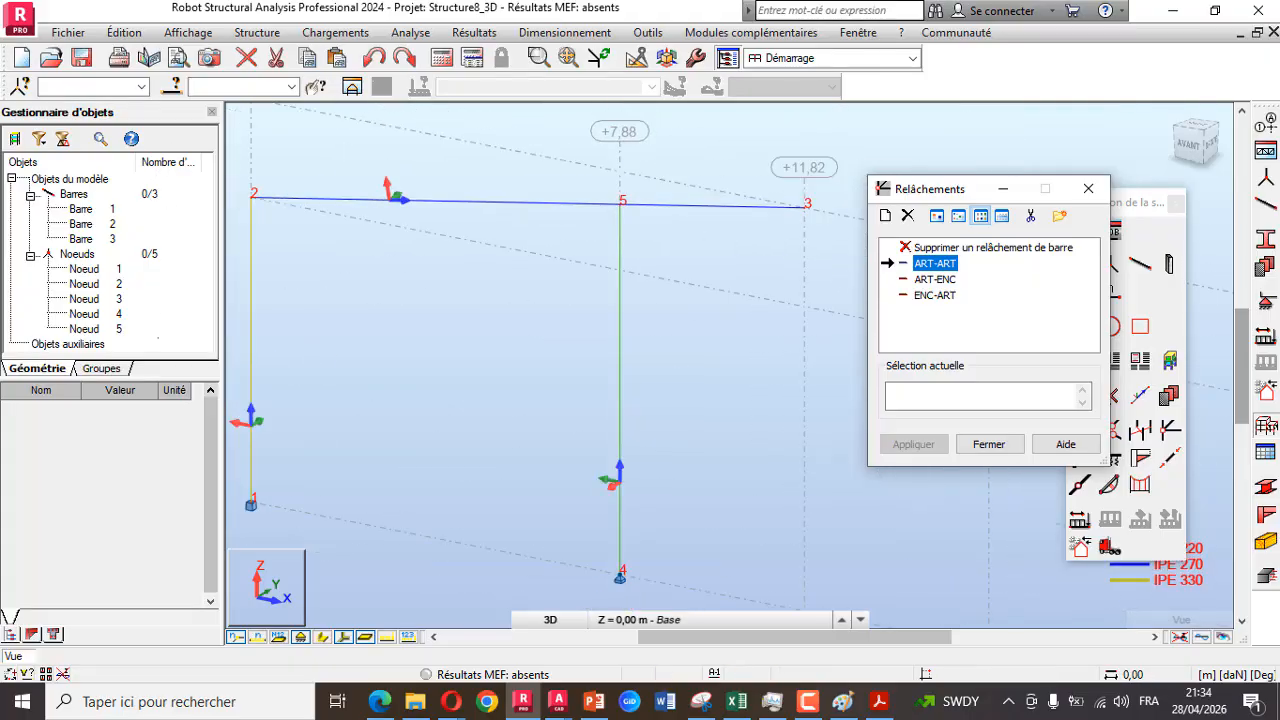
{"action": "scroll", "coordinate": [620, 487], "scroll_direction": "up", "scroll_amount": 1}
{"action": "scroll", "coordinate": [607, 478], "scroll_direction": "up", "scroll_amount": 1}
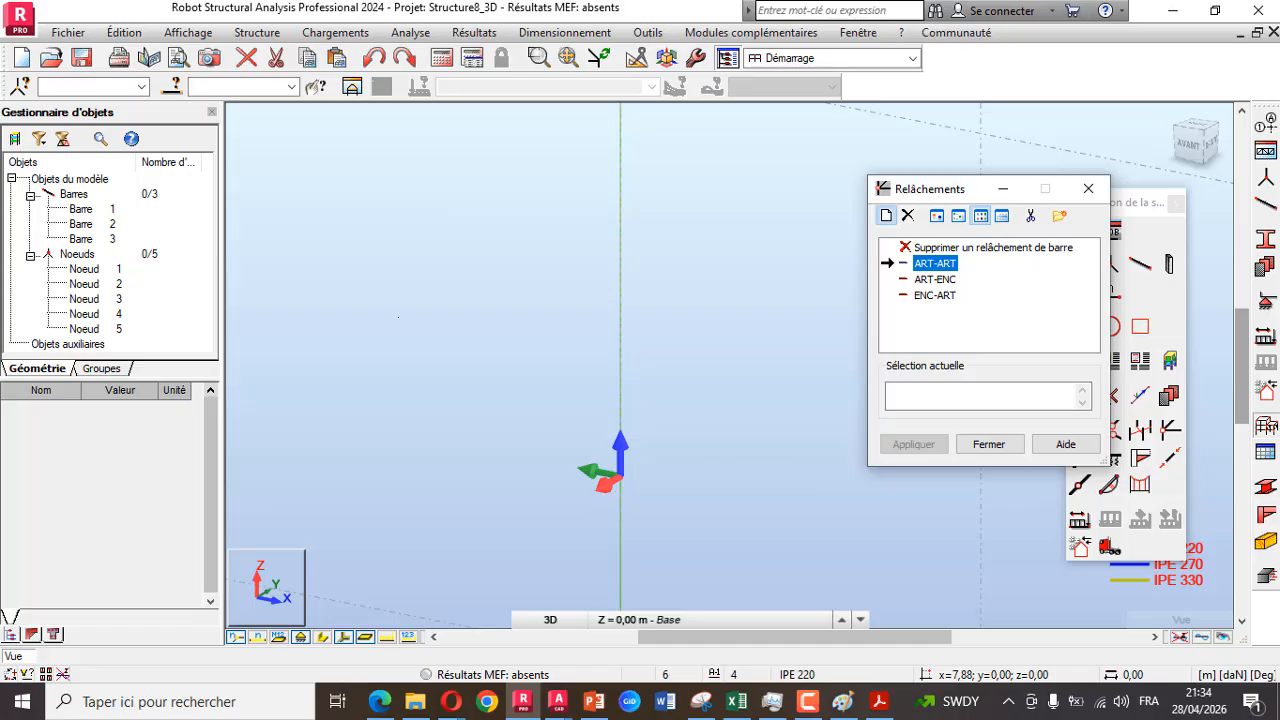
Add a bar release named "potelet FRSA" with Ry fixed at the origin and Ux and Ry released at the far end
{"action": "left_click", "coordinate": [885, 216]}
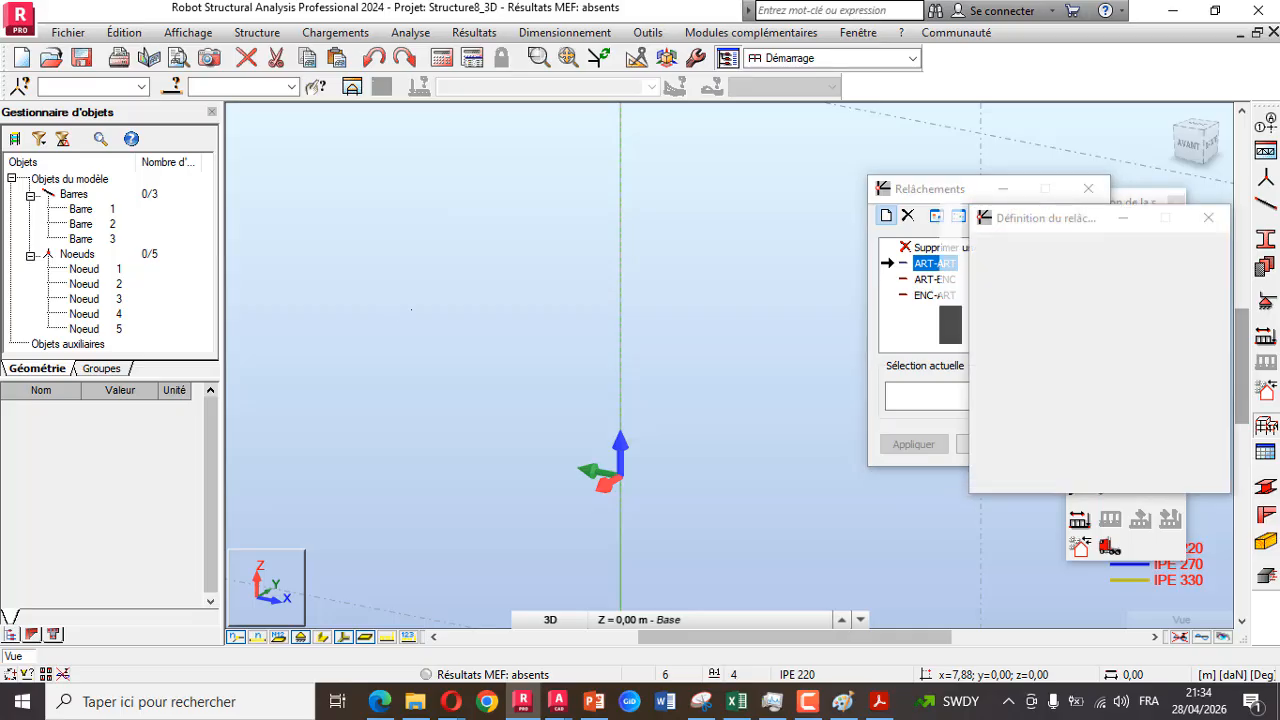
{"action": "type", "text": "potelet"}
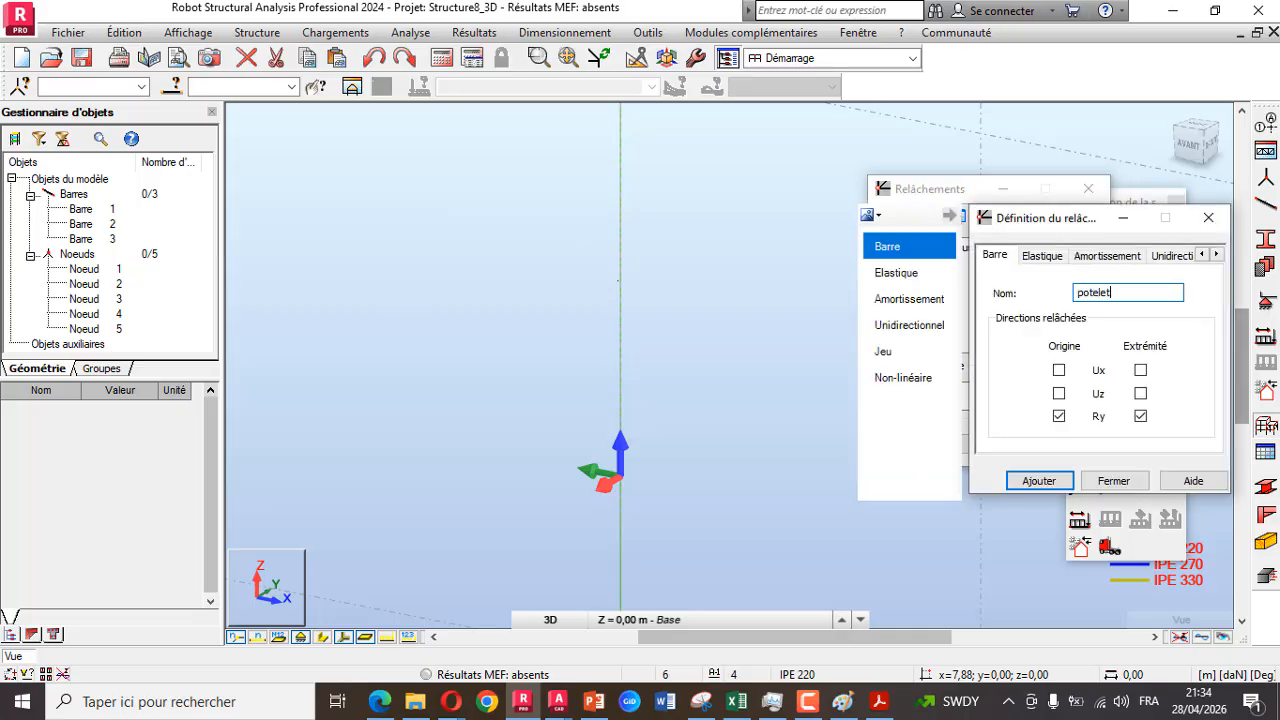
{"action": "type", "text": " FrSA"}
{"action": "key", "text": "BackSpace"}
{"action": "type", "text": "RSA"}
{"action": "left_click", "coordinate": [1059, 416]}
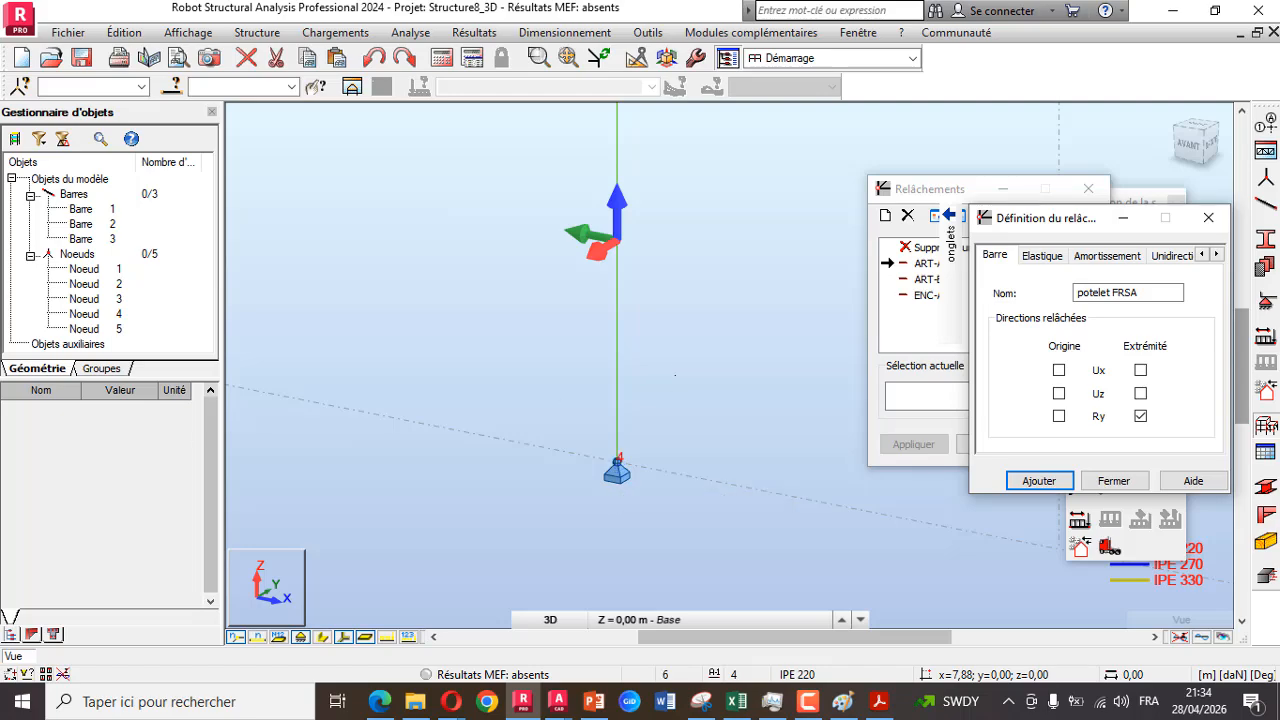
{"action": "left_click", "coordinate": [1141, 370]}
{"action": "left_click", "coordinate": [1038, 480]}
{"action": "left_click", "coordinate": [1113, 480]}
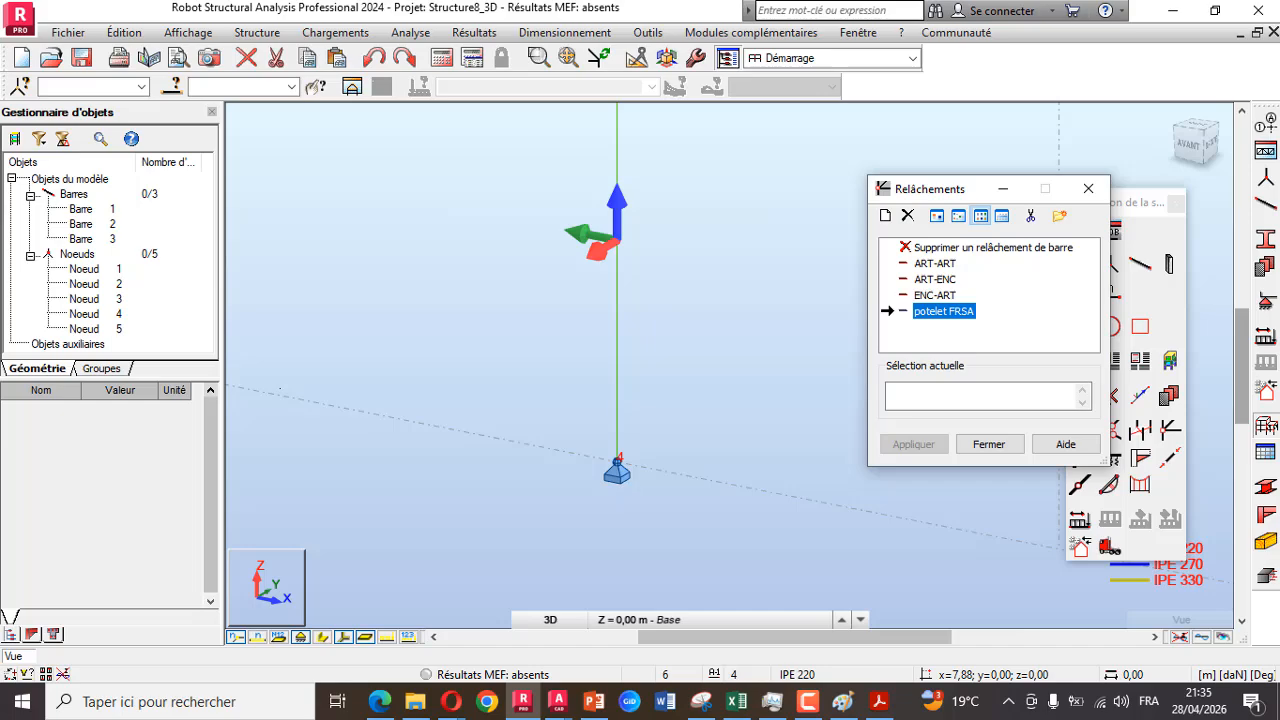
Assign the potelet FRSA release to the IPE 220 column with its released end at node 5, and close the release and structure definition windows
{"action": "left_click", "coordinate": [617, 300]}
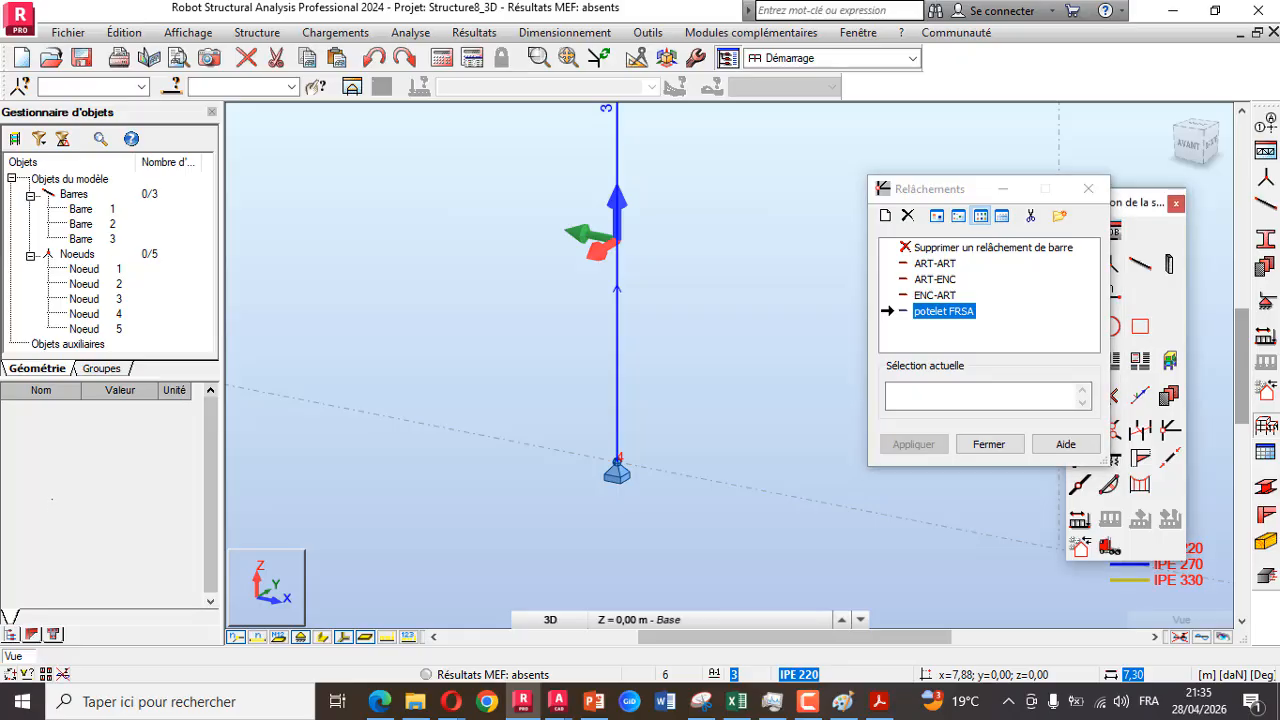
{"action": "left_click", "coordinate": [617, 400]}
{"action": "scroll", "coordinate": [617, 488], "scroll_direction": "down", "scroll_amount": 5}
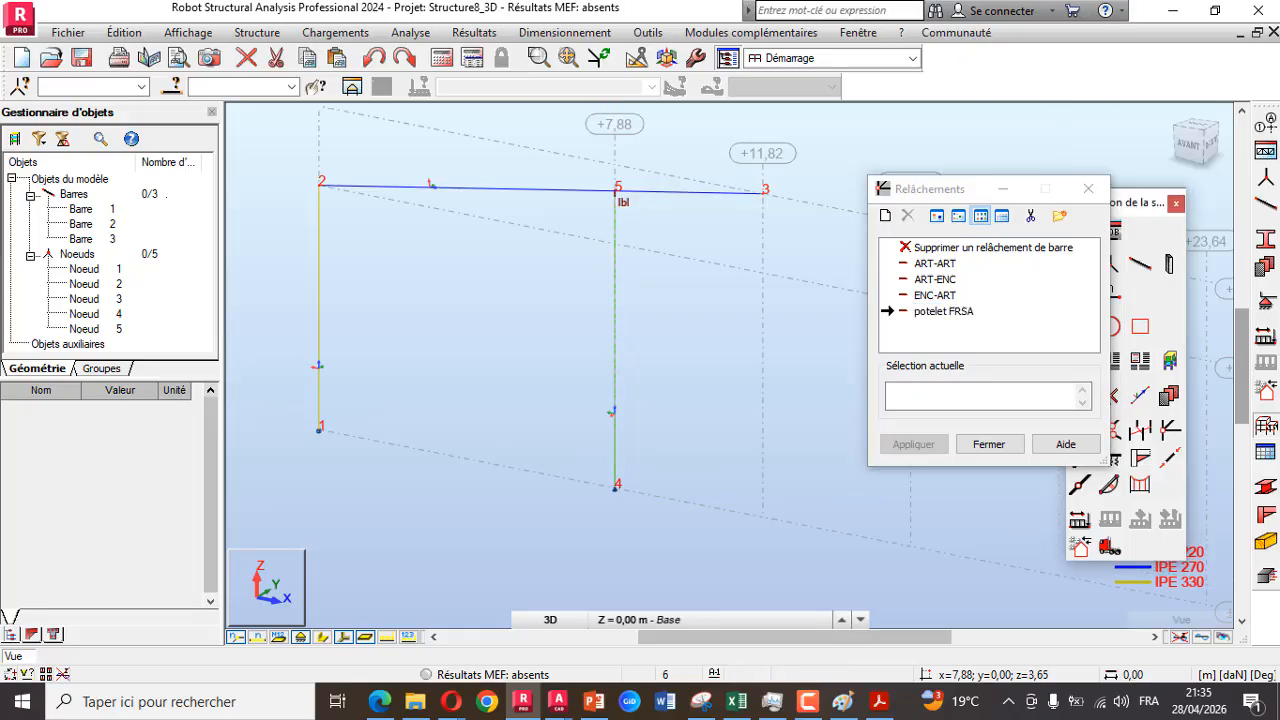
{"action": "scroll", "coordinate": [626, 209], "scroll_direction": "up", "scroll_amount": 3}
{"action": "scroll", "coordinate": [600, 186], "scroll_direction": "up", "scroll_amount": 3}
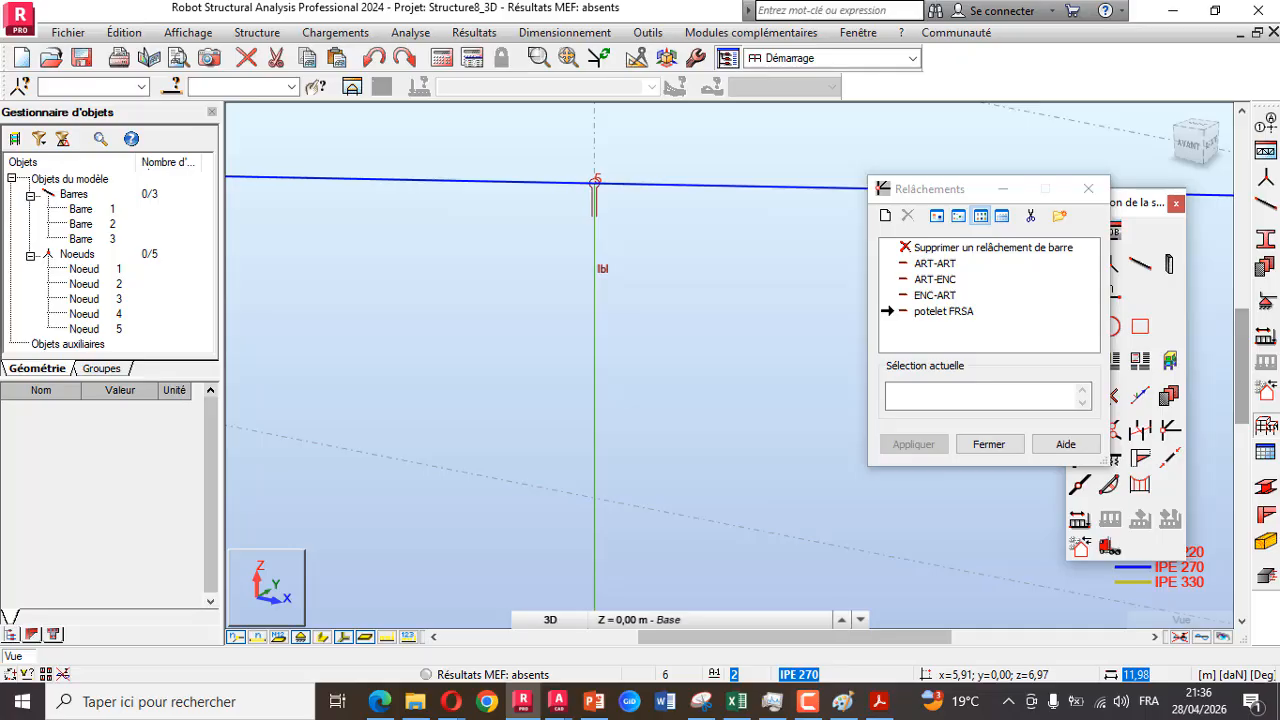
{"action": "left_click", "coordinate": [1088, 189]}
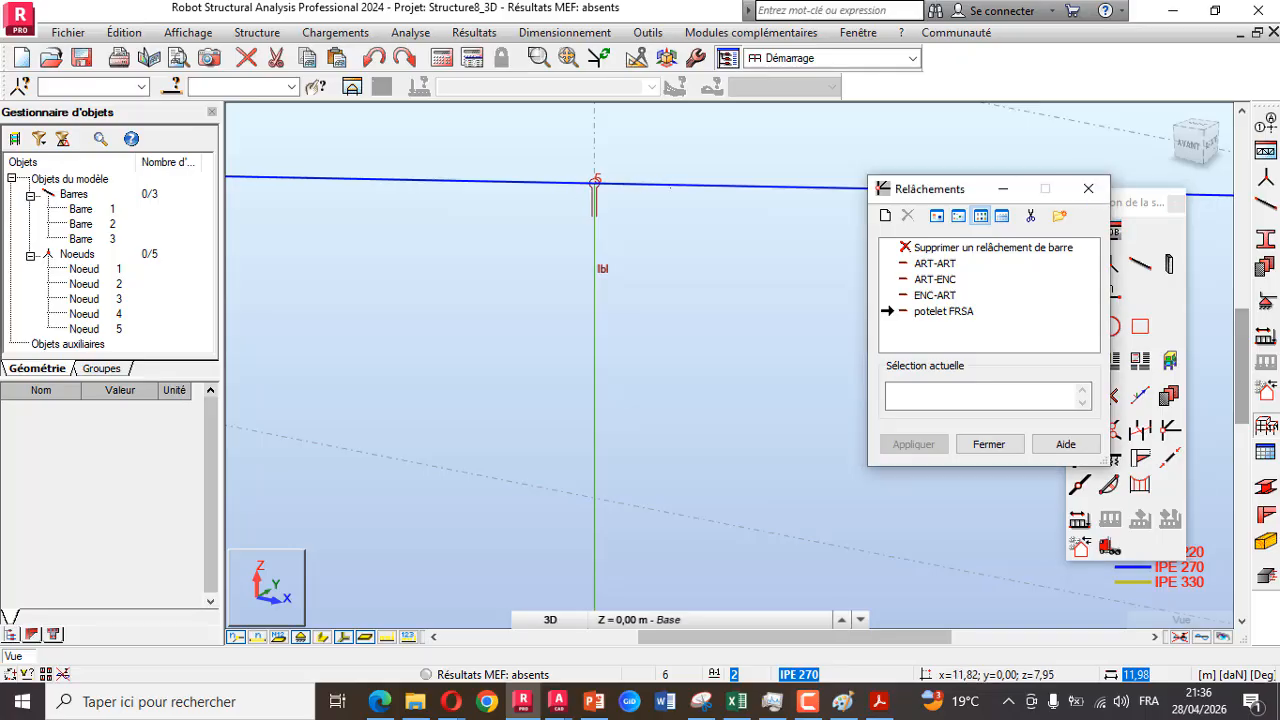
{"action": "left_click", "coordinate": [1088, 189]}
{"action": "left_click", "coordinate": [1176, 203]}
Bring the whole half-frame into view and display the section shapes of its bars
{"action": "scroll", "coordinate": [675, 276], "scroll_direction": "down", "scroll_amount": 4}
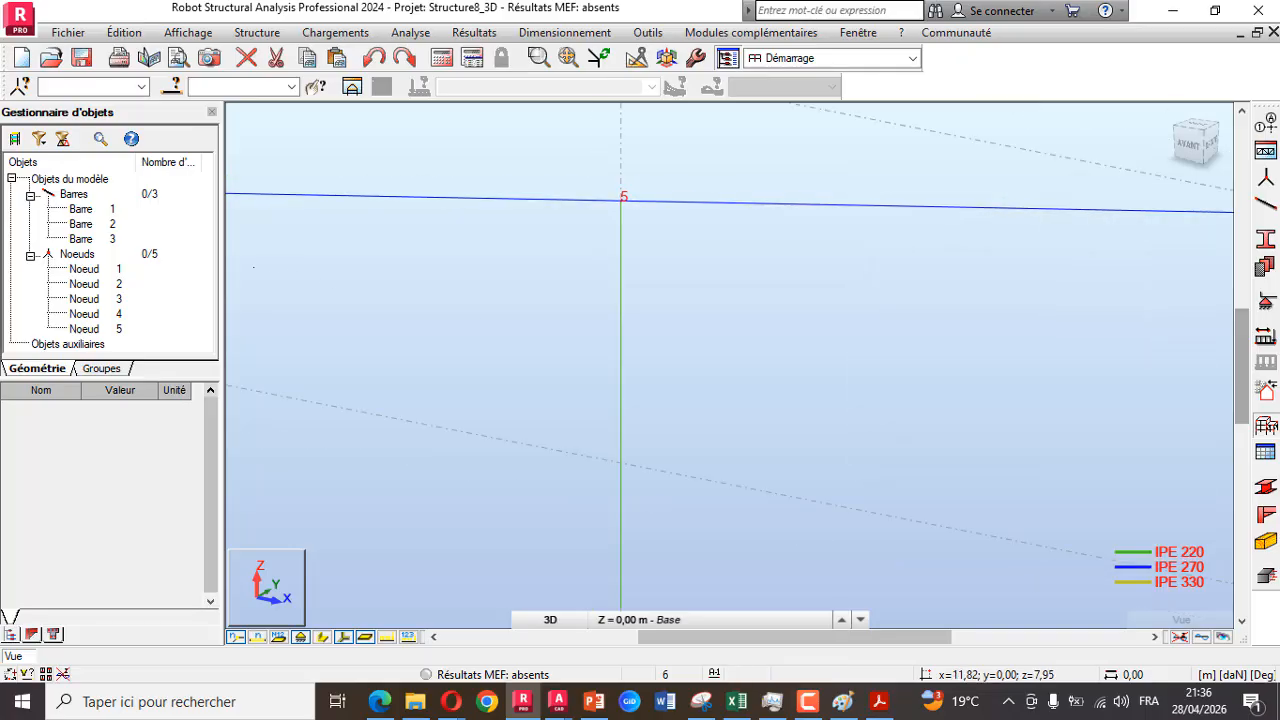
{"action": "scroll", "coordinate": [728, 259], "scroll_direction": "down", "scroll_amount": 5}
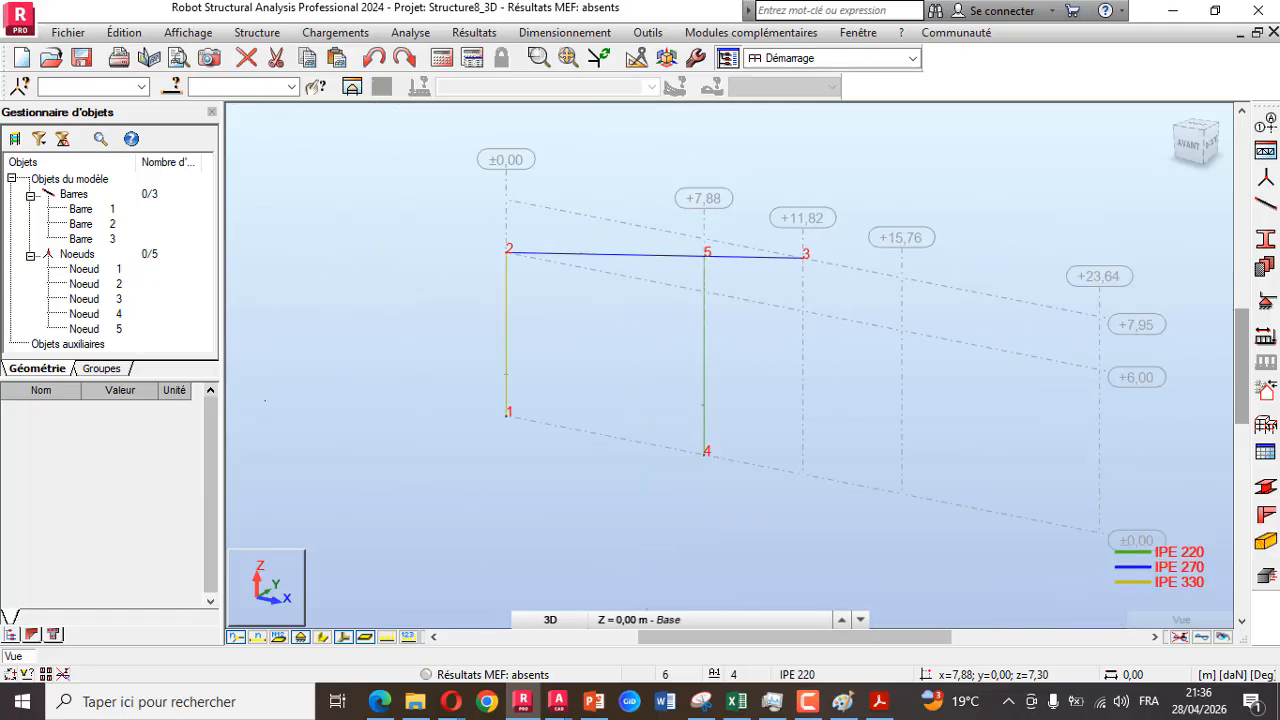
{"action": "scroll", "coordinate": [724, 415], "scroll_direction": "up", "scroll_amount": 2}
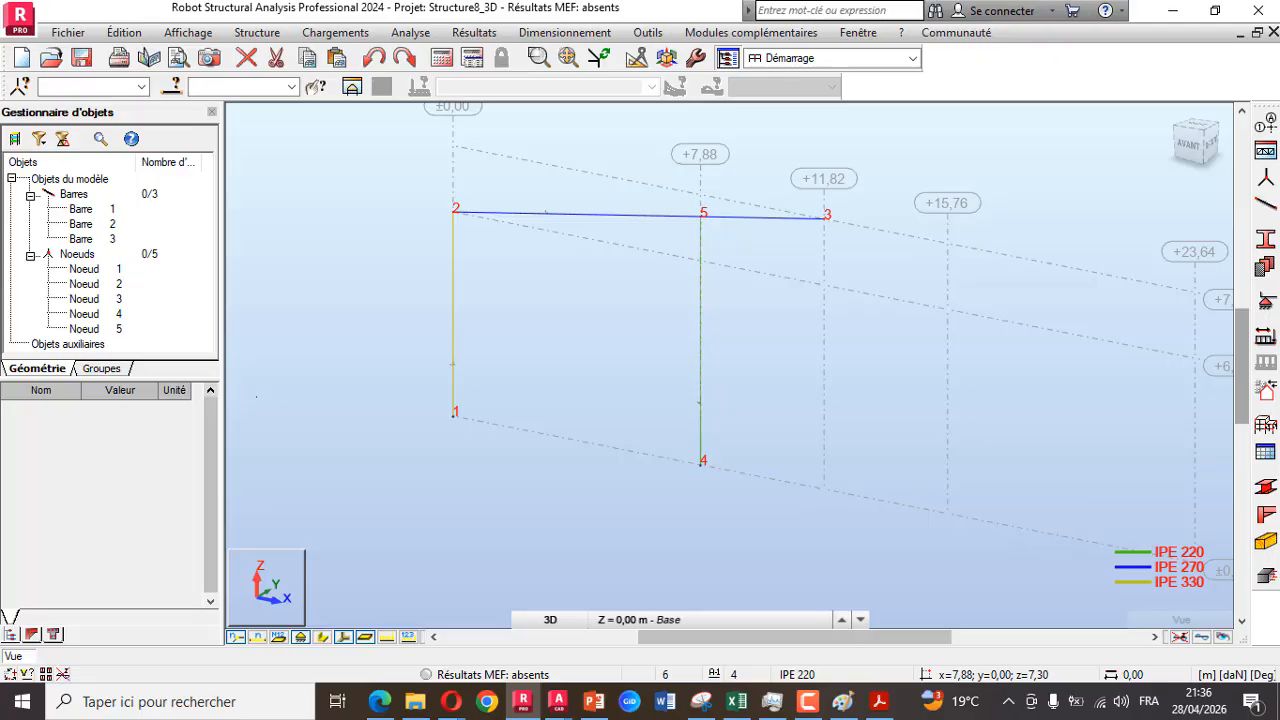
{"action": "left_click", "coordinate": [322, 637]}
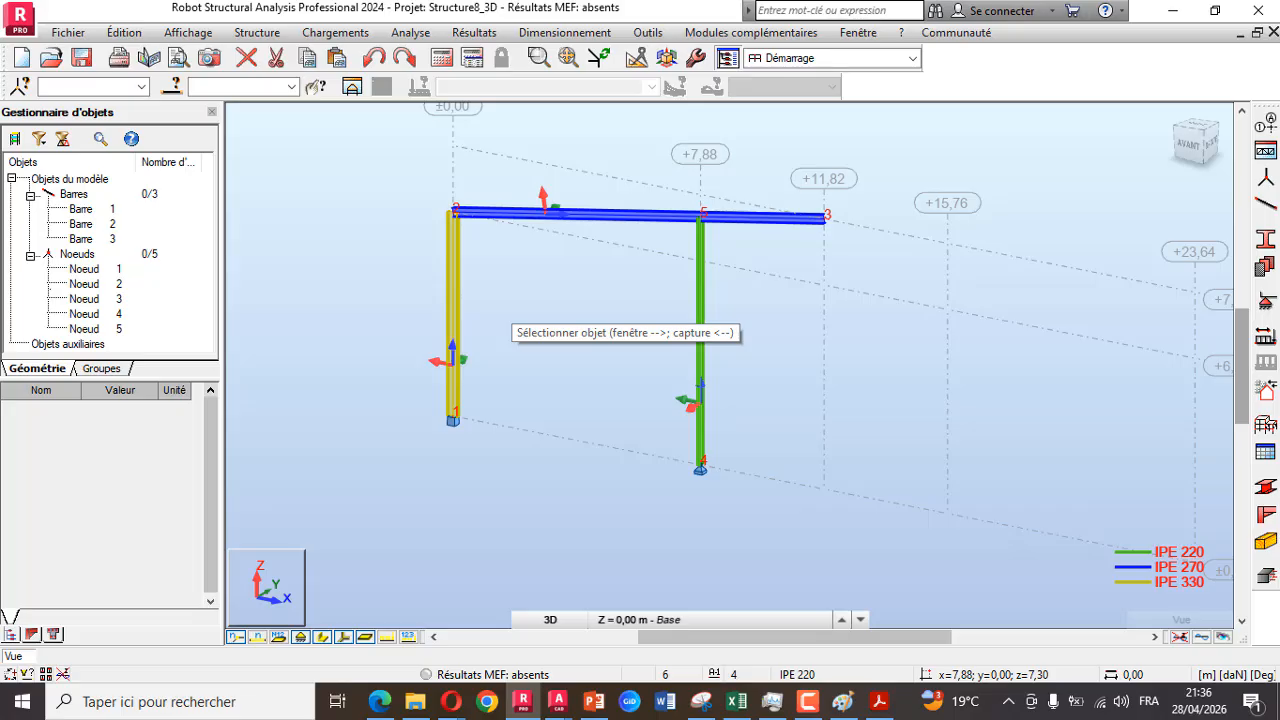
{"action": "scroll", "coordinate": [459, 276], "scroll_direction": "down", "scroll_amount": 2}
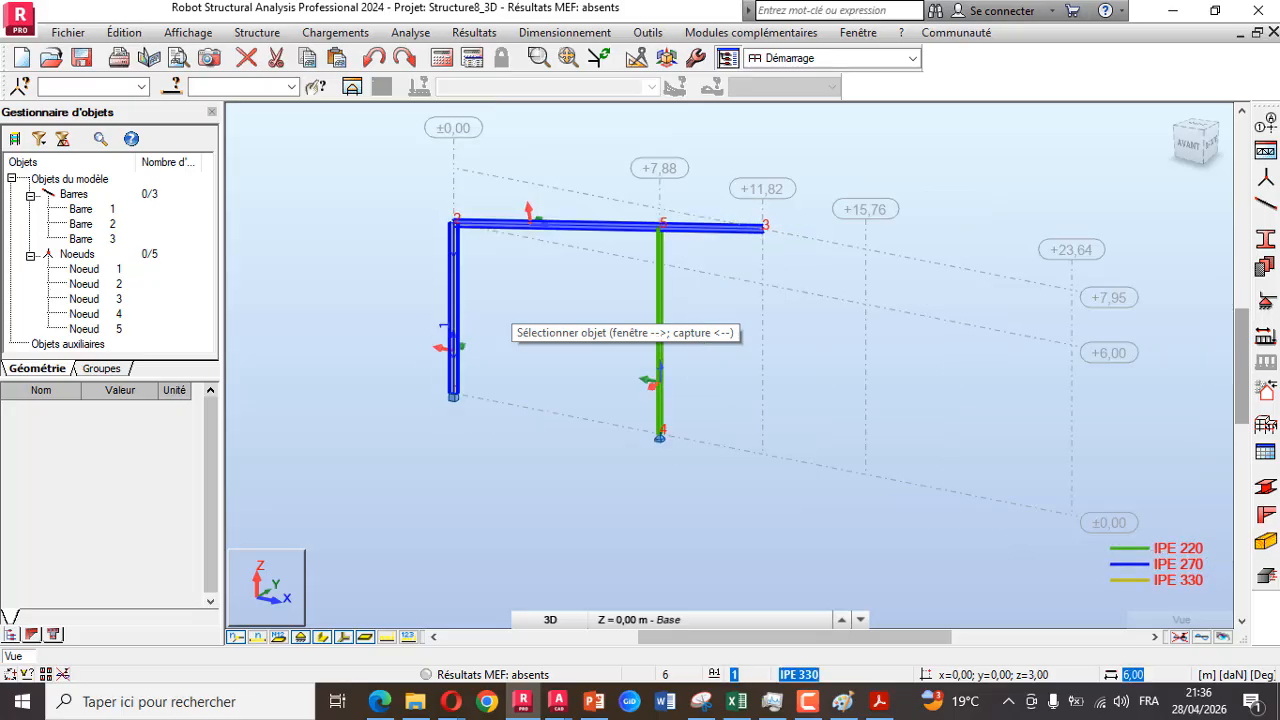
Mirror a copy of the whole half-frame about the vertical YZ plane through ridge node 3, at position 11,82 m
{"action": "left_click_drag", "start_coordinate": [394, 162], "coordinate": [826, 489]}
{"action": "left_click", "coordinate": [124, 32]}
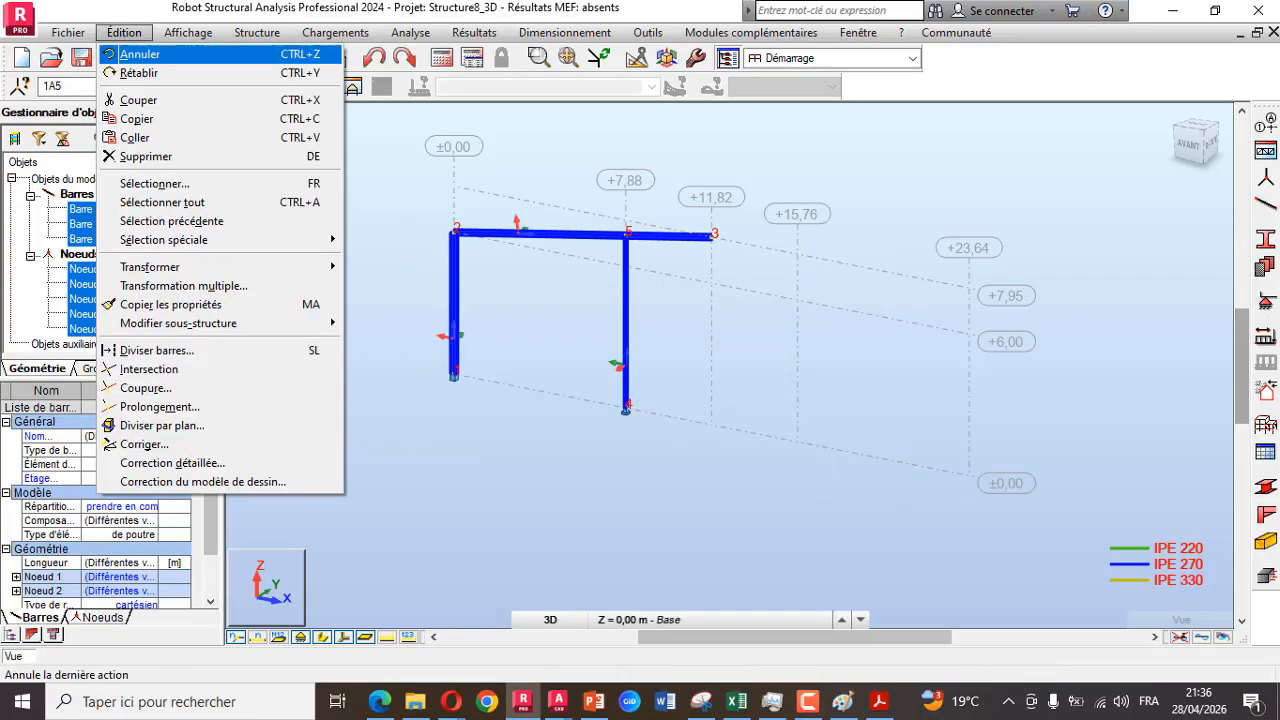
{"action": "mouse_move", "coordinate": [230, 267]}
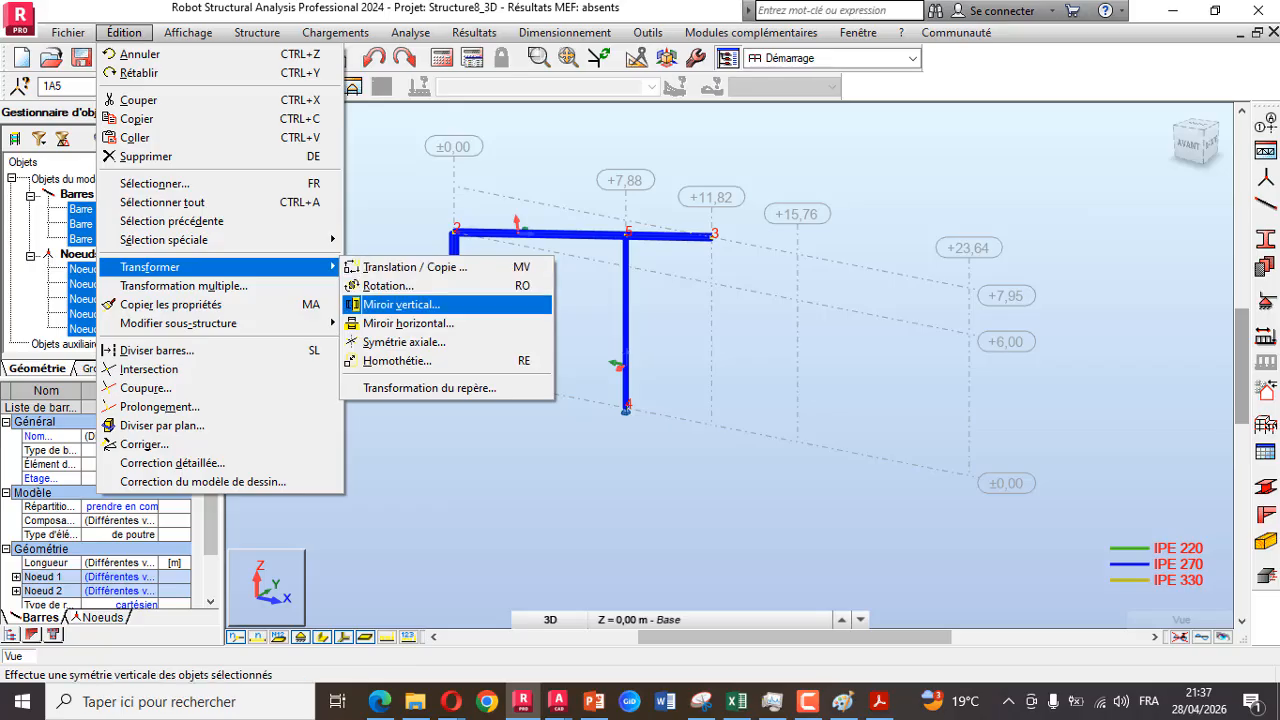
{"action": "left_click", "coordinate": [400, 304]}
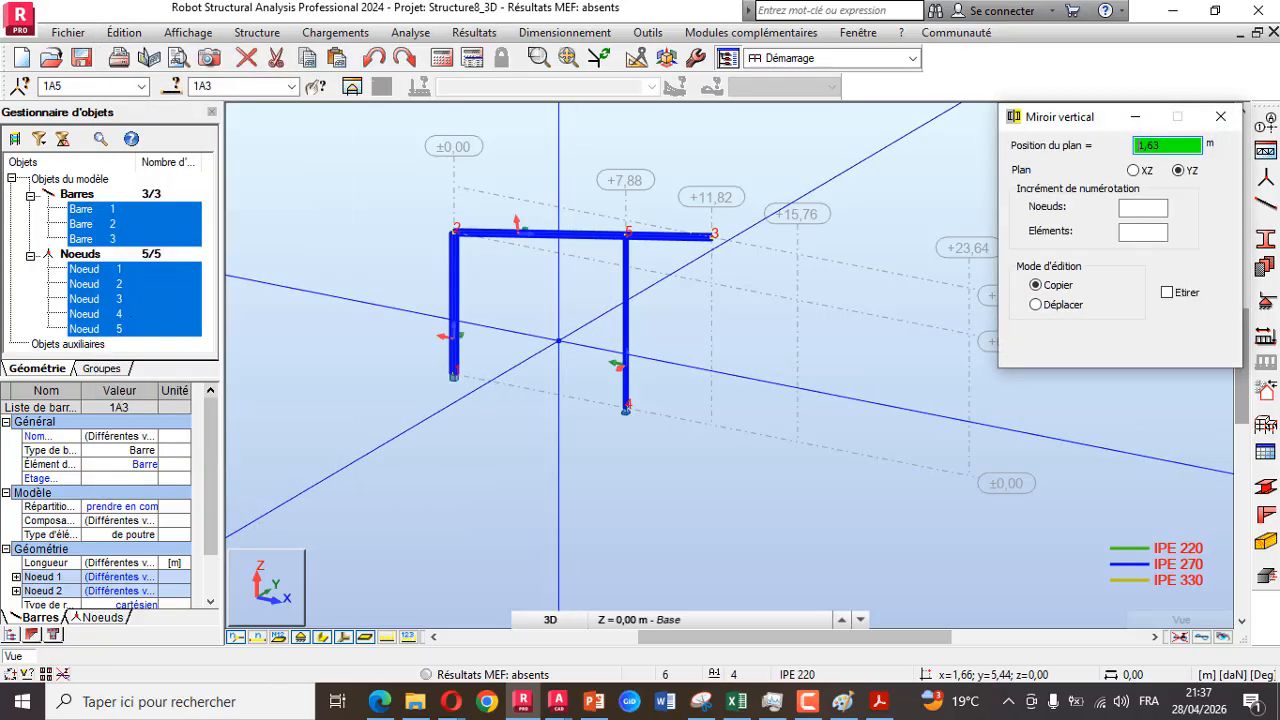
{"action": "left_click", "coordinate": [712, 237]}
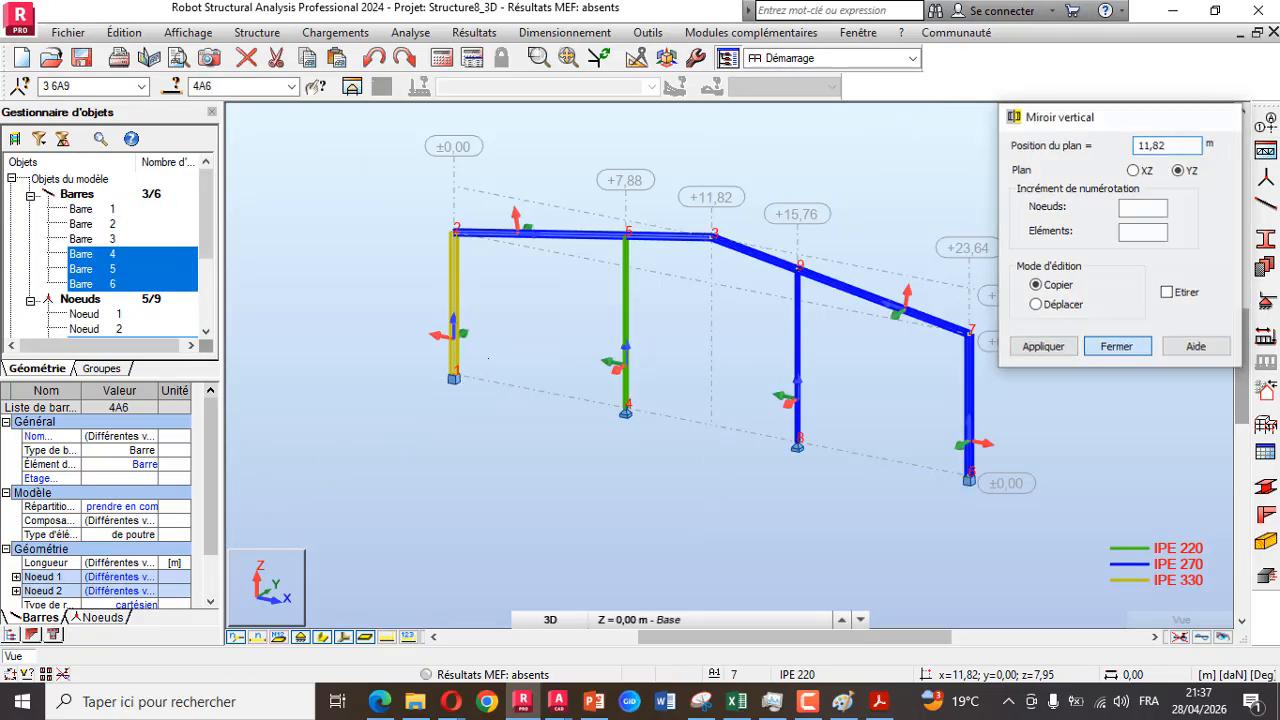
{"action": "left_click", "coordinate": [1116, 346]}
{"action": "key", "text": "Escape"}
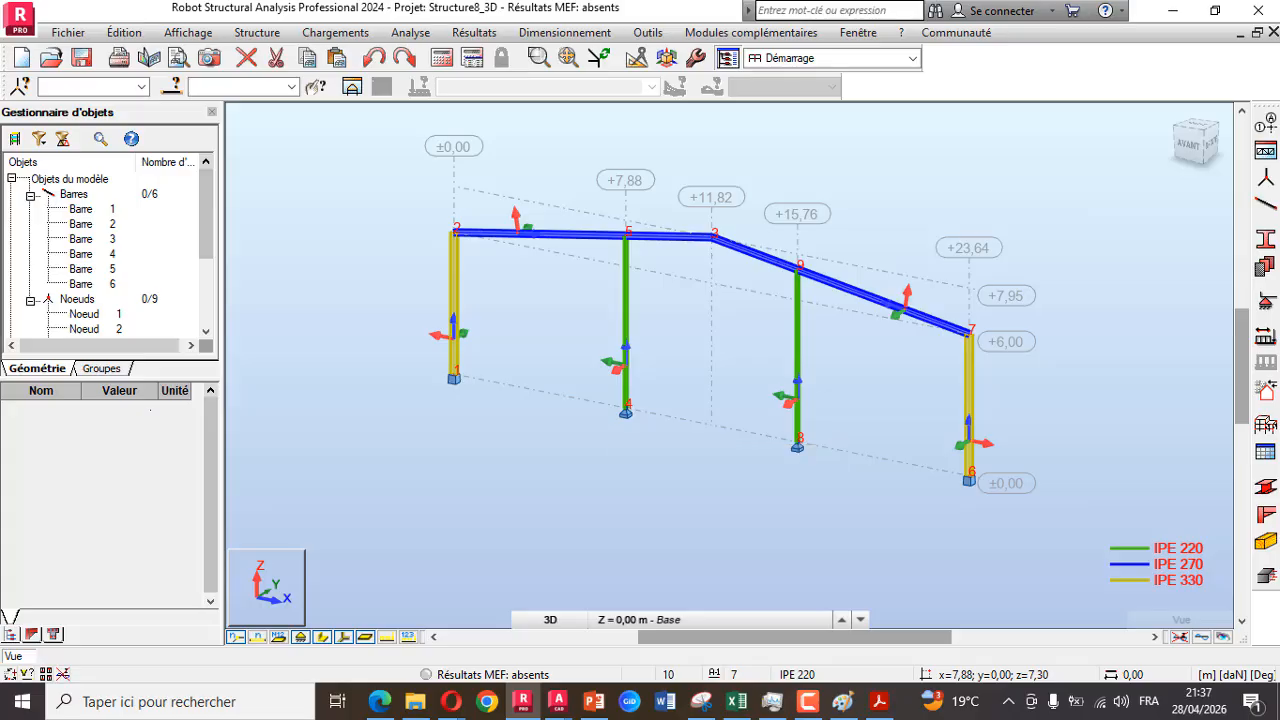
Switch to the Google Meet session window in Opera
{"action": "left_click", "coordinate": [451, 701]}
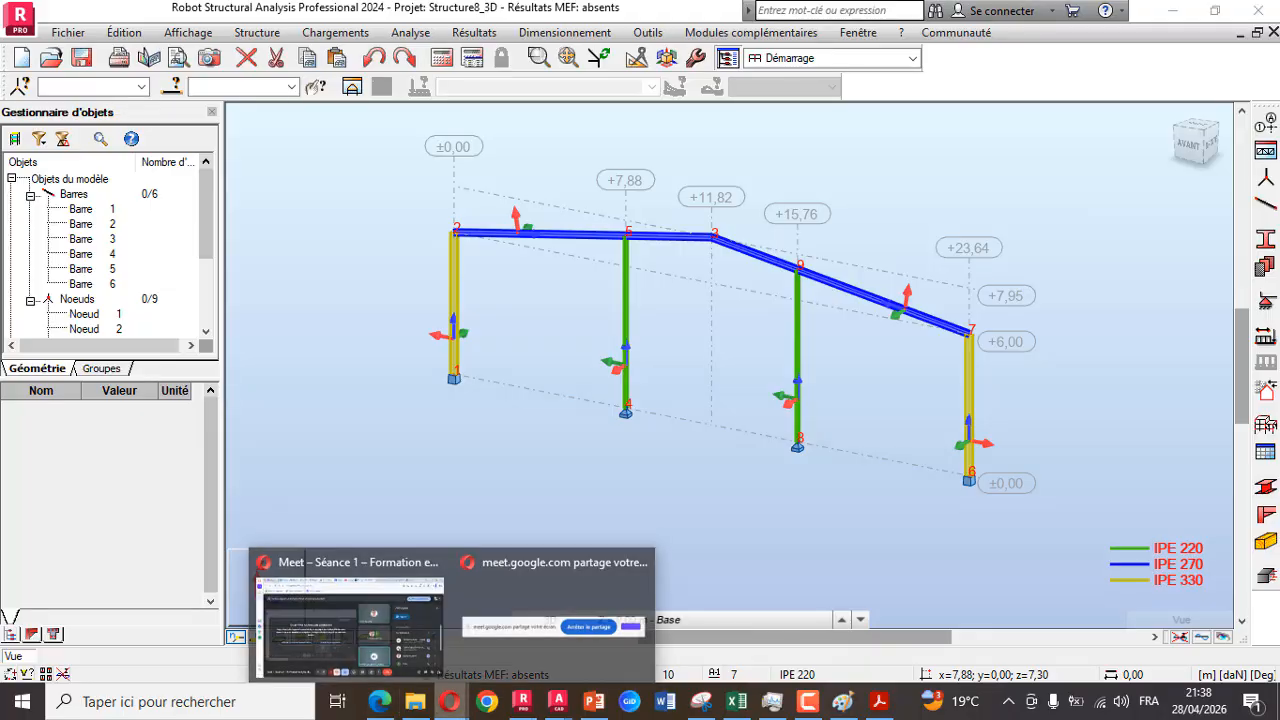
{"action": "left_click", "coordinate": [347, 612]}
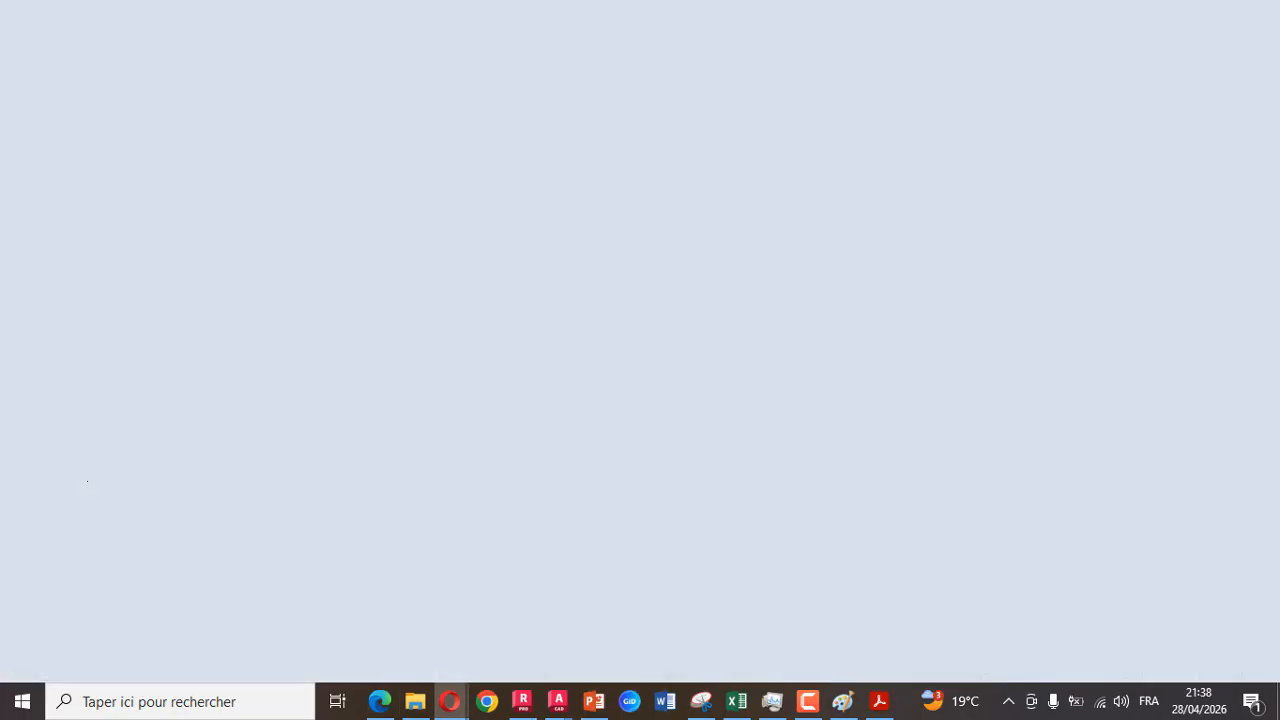